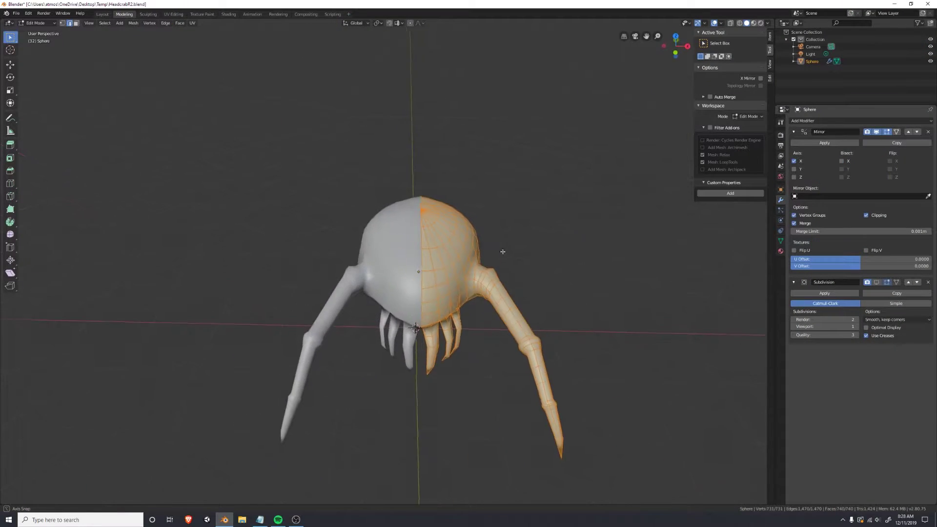
# Examine the headcrab mesh's body, legs, claws and underside from several angles for places to put UV seams.
pyautogui.moveTo(495, 254); pyautogui.dragTo(514, 212, button='middle')
pyautogui.scroll(3, 504, 201)
pyautogui.scroll(3, 502, 201)
pyautogui.scroll(-5, 503, 200)
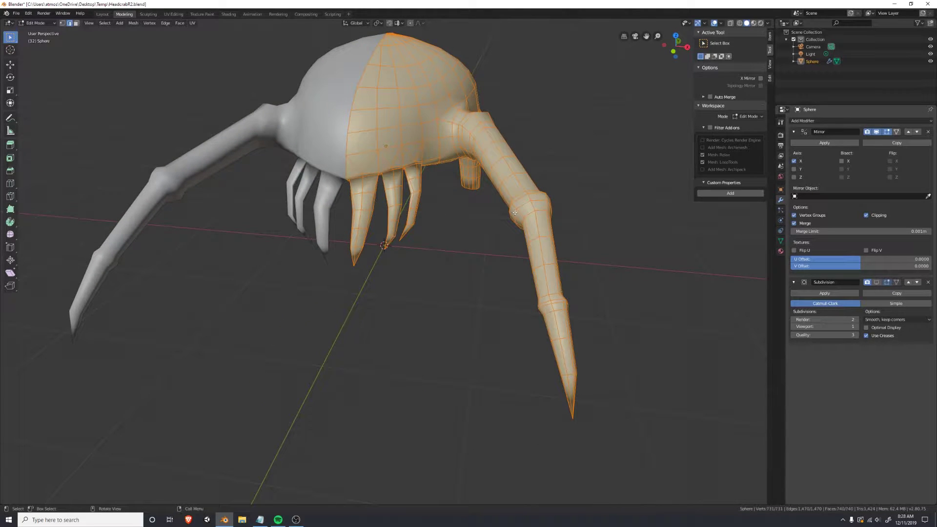
pyautogui.scroll(2, 514, 212)
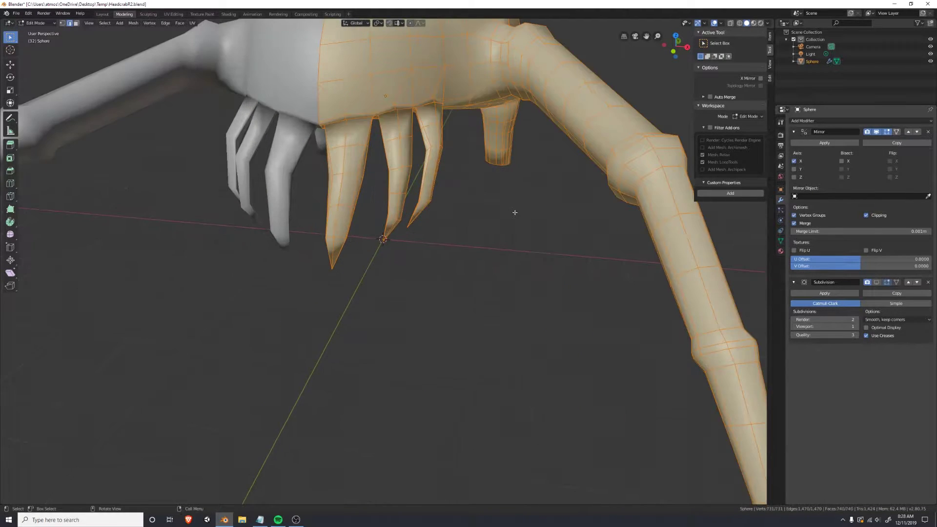
pyautogui.moveTo(515, 213); pyautogui.dragTo(430, 171, button='middle')
pyautogui.moveTo(560, 173); pyautogui.dragTo(530, 191, button='middle')
pyautogui.scroll(-3, 516, 190)
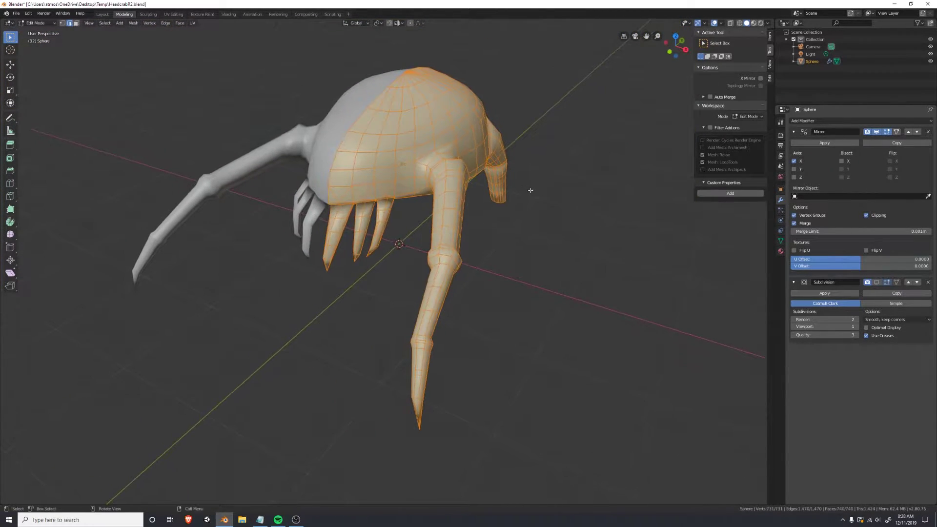
pyautogui.moveTo(330, 234); pyautogui.dragTo(370, 215, button='middle')
pyautogui.scroll(2, 457, 192)
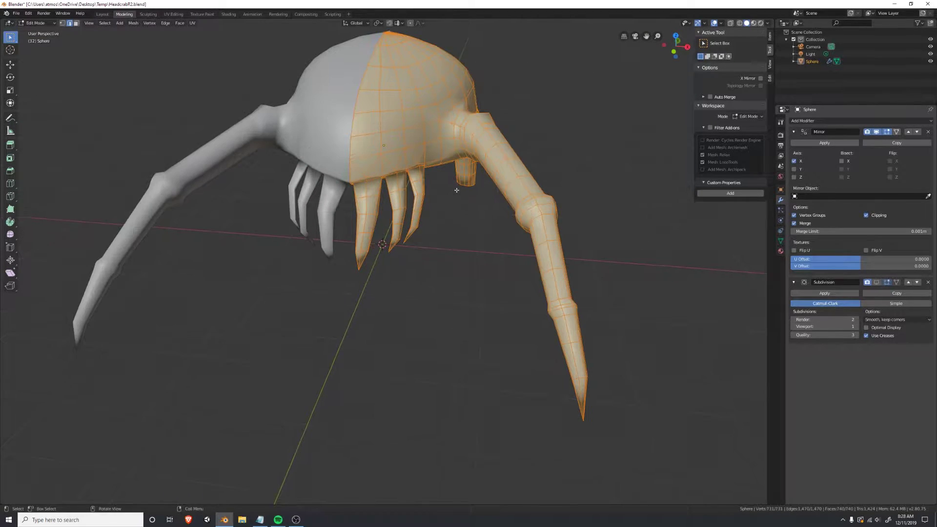
pyautogui.scroll(2, 457, 189)
pyautogui.keyDown('shift'); pyautogui.moveTo(457, 190); pyautogui.dragTo(291, 300, button='middle'); pyautogui.keyUp('shift')
pyautogui.moveTo(418, 280); pyautogui.dragTo(549, 251, button='middle')
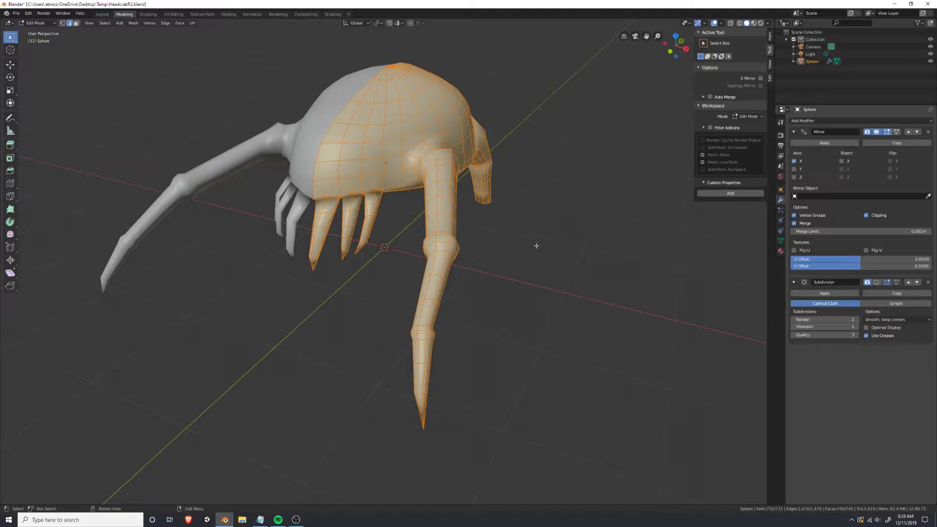
pyautogui.moveTo(528, 235); pyautogui.dragTo(433, 215, button='middle')
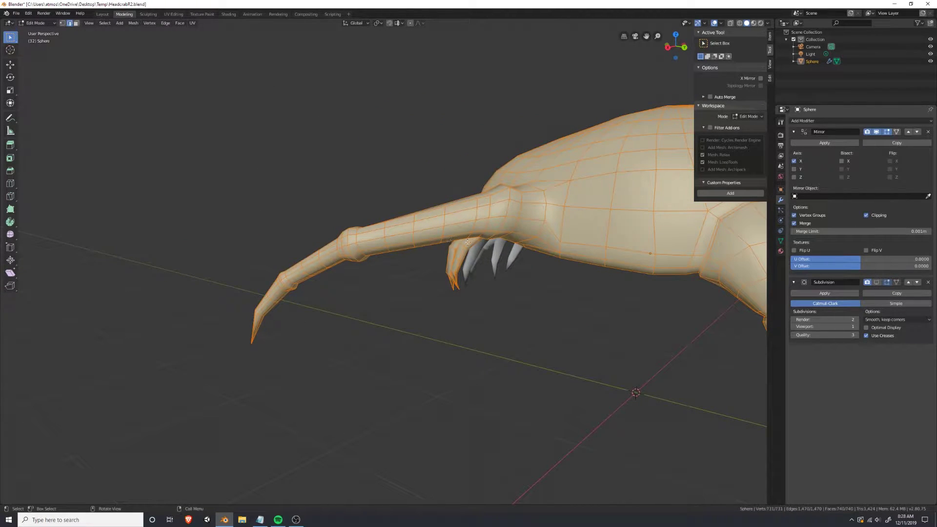
pyautogui.scroll(-3, 487, 223)
pyautogui.moveTo(487, 223); pyautogui.dragTo(438, 241, button='middle')
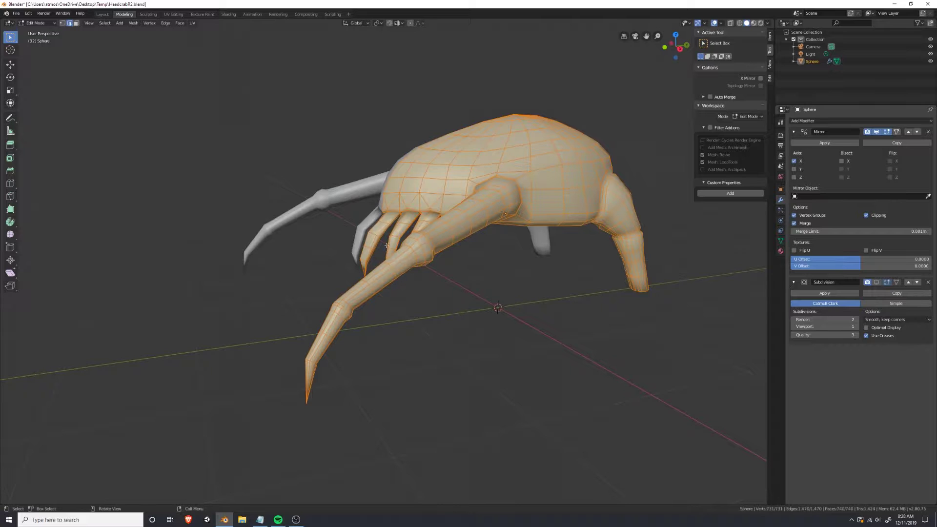
pyautogui.moveTo(513, 193); pyautogui.dragTo(463, 183, button='middle')
pyautogui.moveTo(433, 302); pyautogui.dragTo(430, 260, button='middle')
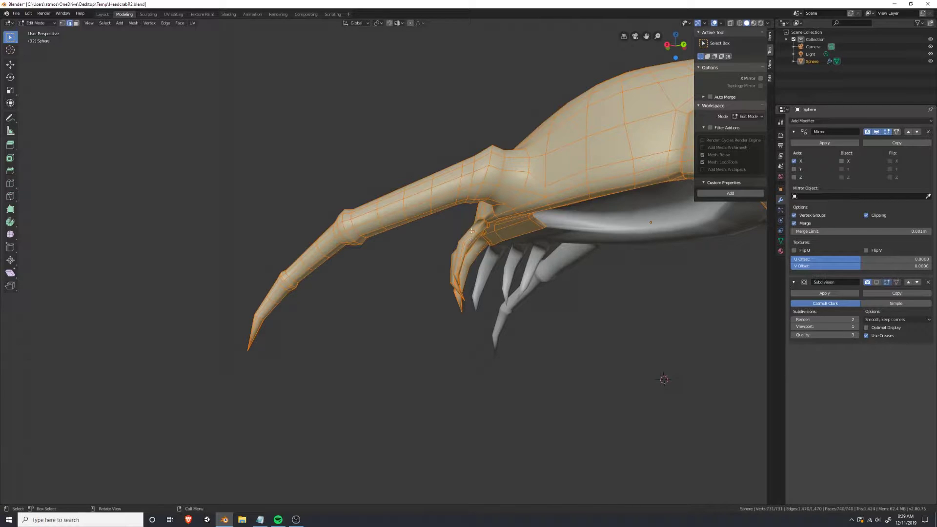
pyautogui.moveTo(471, 231); pyautogui.dragTo(469, 230, button='middle')
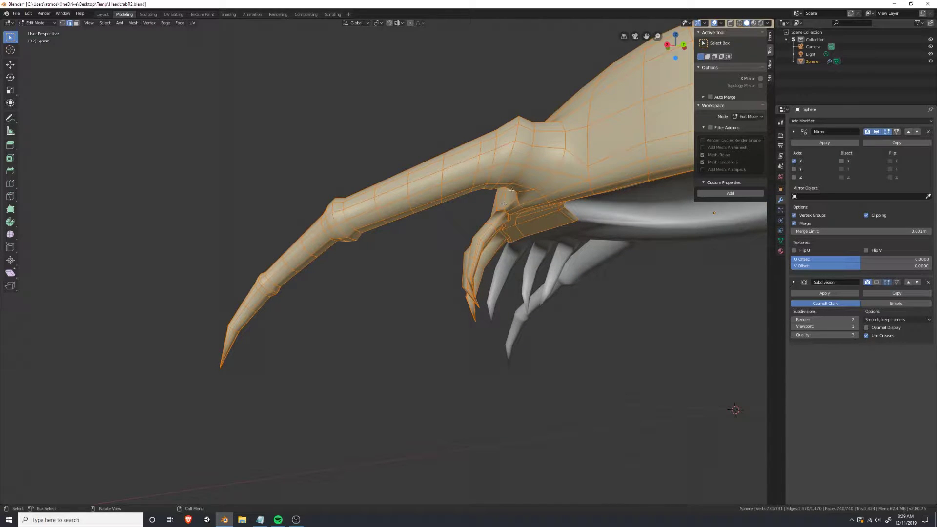
# Mark the edge loop where the front leg joins the body as a UV seam.
pyautogui.moveTo(512, 191); pyautogui.dragTo(614, 223, button='middle')
pyautogui.keyDown('alt'); pyautogui.click(657, 277); pyautogui.keyUp('alt')
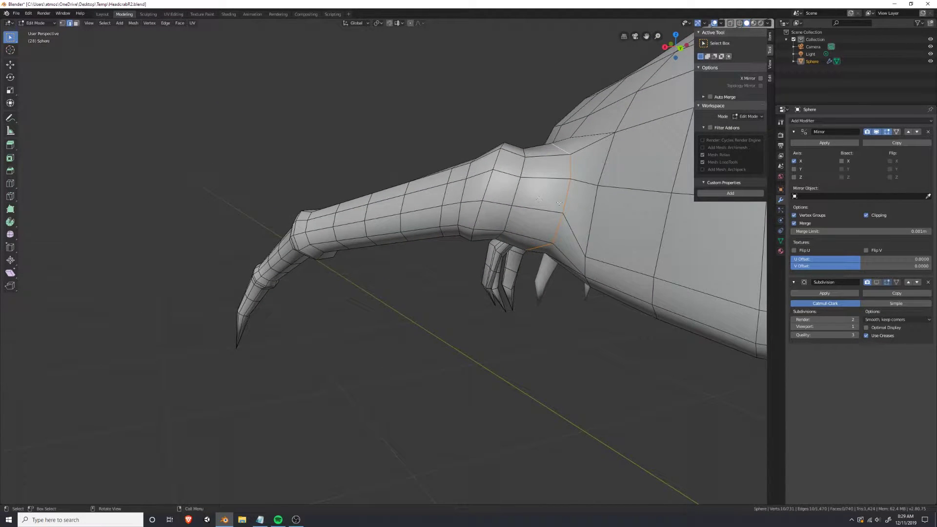
pyautogui.click(166, 23)
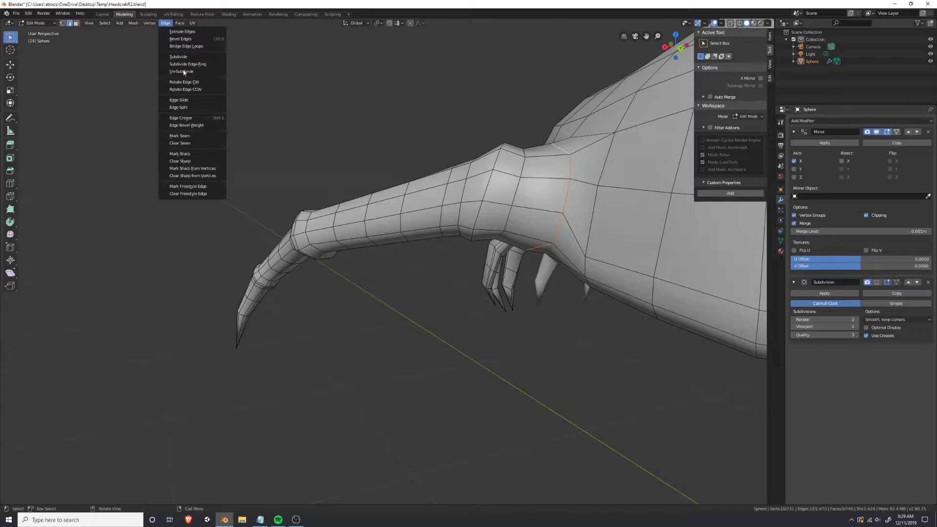
pyautogui.click(203, 137)
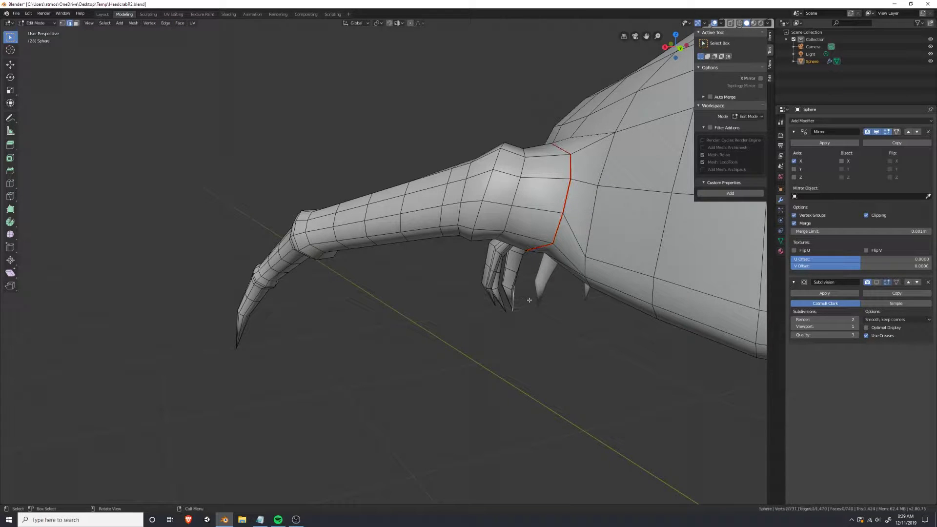
# Mark a seam along the underside of the front leg, following one edge line from the shoulder seam to the tip.
pyautogui.moveTo(529, 300); pyautogui.dragTo(525, 291, button='middle')
pyautogui.moveTo(505, 81); pyautogui.dragTo(525, 199, button='middle')
pyautogui.moveTo(517, 200); pyautogui.dragTo(412, 203, button='middle')
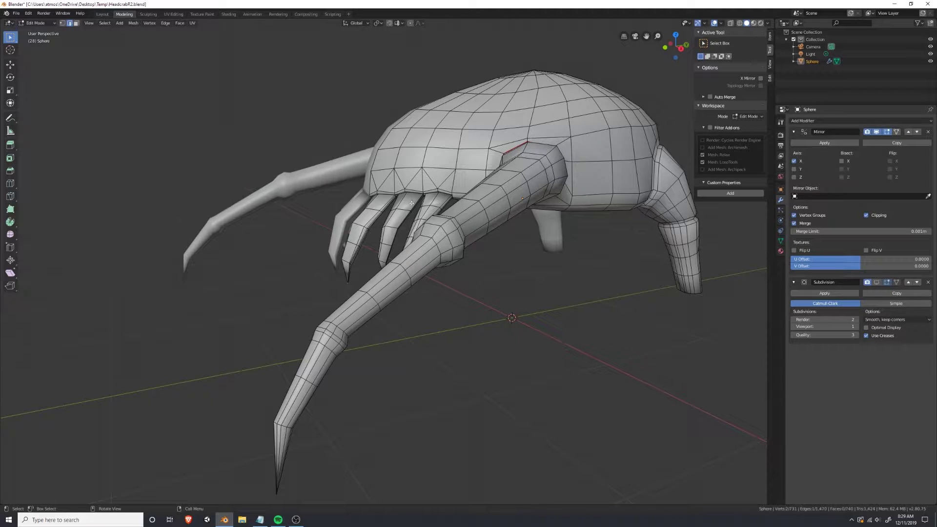
pyautogui.moveTo(491, 138); pyautogui.dragTo(399, 140, button='middle')
pyautogui.moveTo(491, 247); pyautogui.dragTo(553, 208, button='middle')
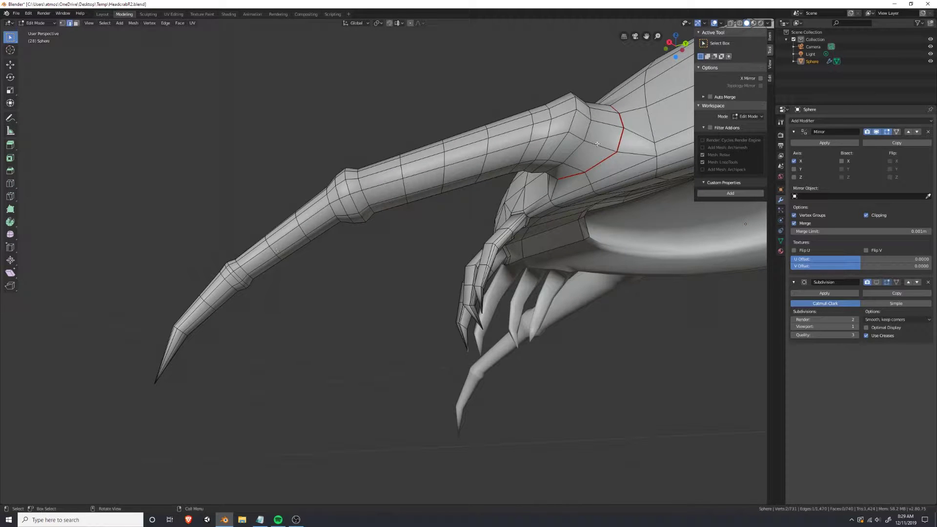
pyautogui.moveTo(589, 200); pyautogui.dragTo(553, 184, button='middle')
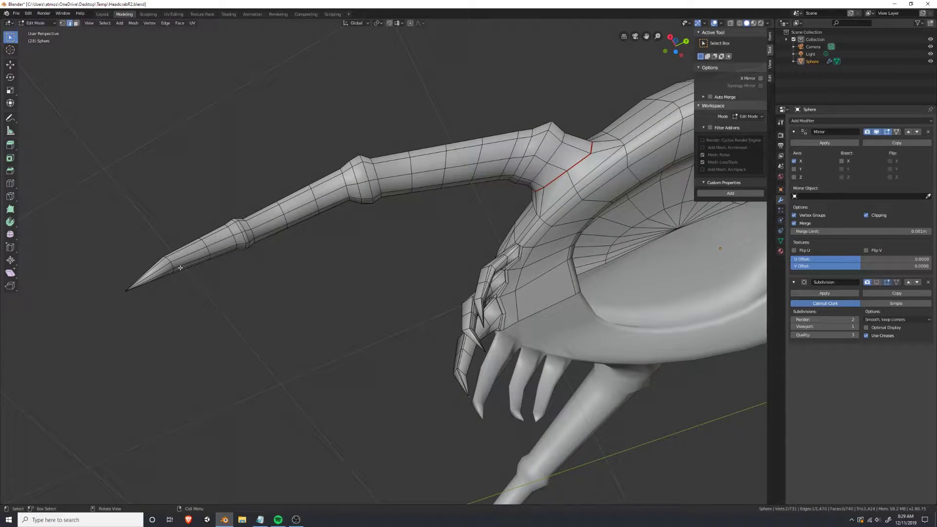
pyautogui.moveTo(161, 270); pyautogui.dragTo(312, 397, button='middle')
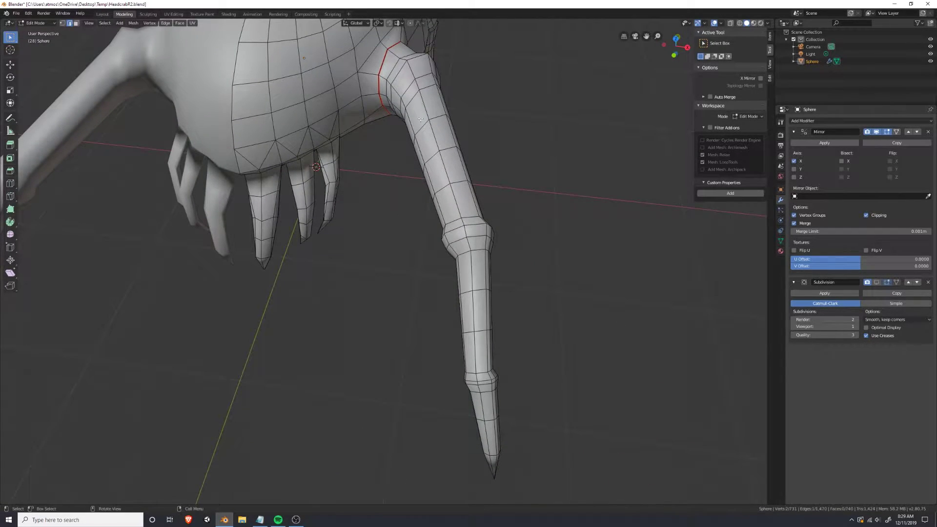
pyautogui.moveTo(491, 446); pyautogui.dragTo(360, 341, button='middle')
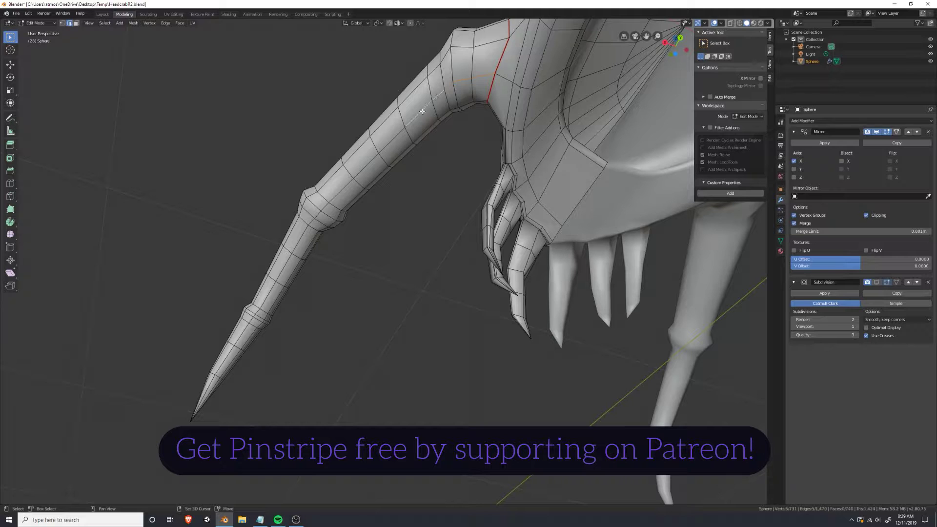
pyautogui.keyDown('shift'); pyautogui.click(324, 207); pyautogui.keyUp('shift')
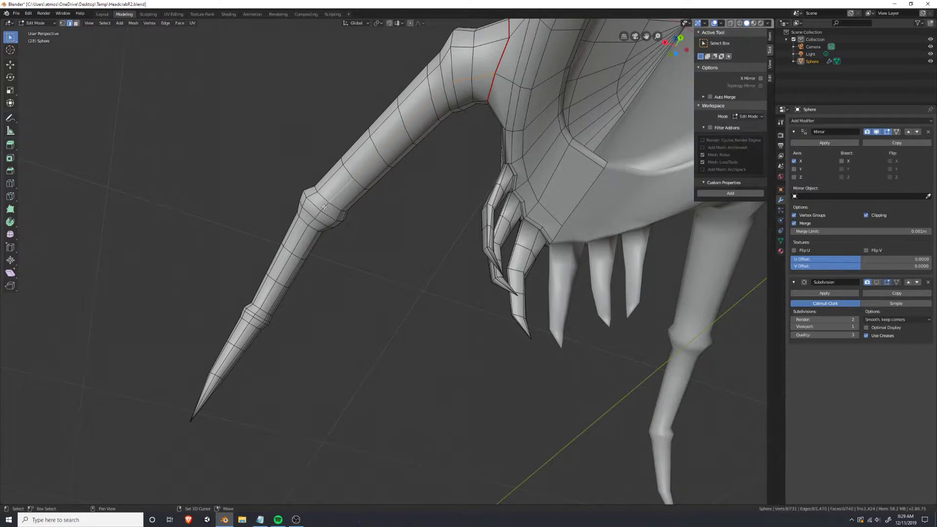
pyautogui.keyDown('shift'); pyautogui.click(302, 234); pyautogui.keyUp('shift')
pyautogui.keyDown('shift'); pyautogui.click(209, 384); pyautogui.keyUp('shift')
pyautogui.moveTo(462, 250); pyautogui.dragTo(418, 193, button='middle')
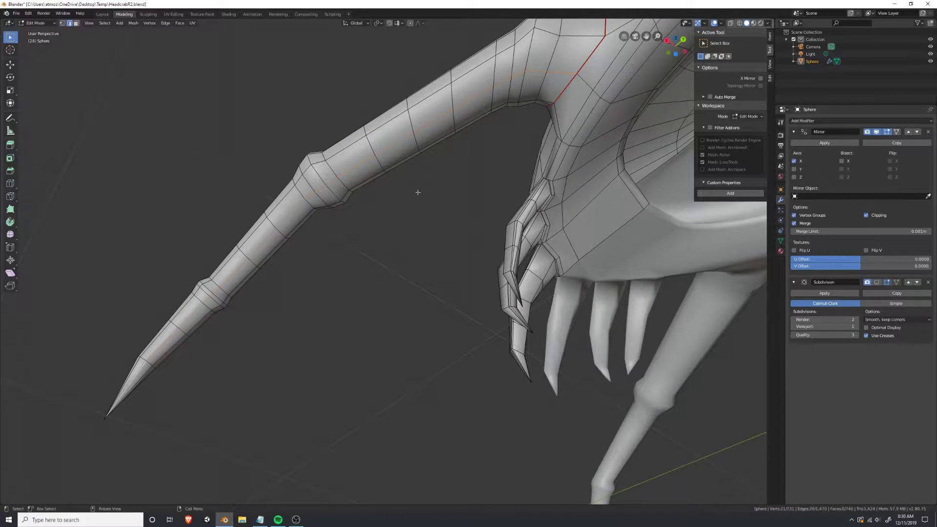
pyautogui.click(165, 23)
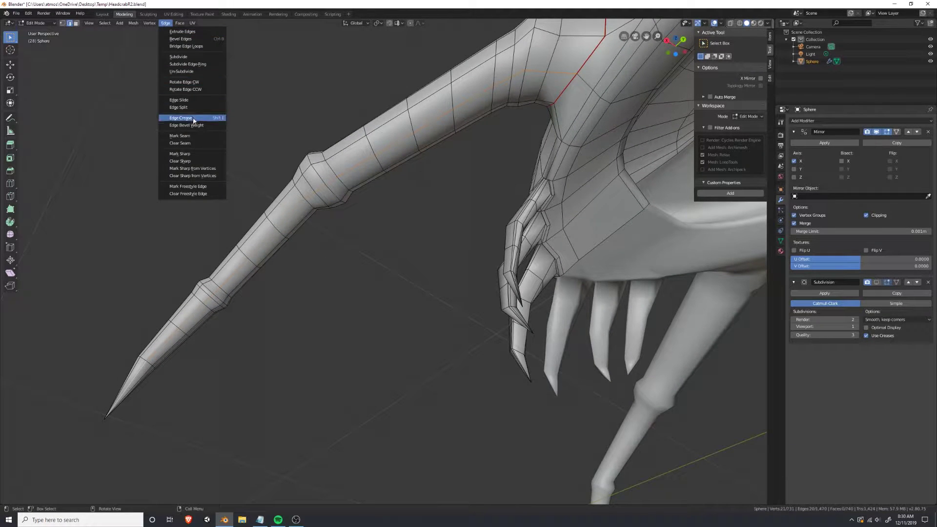
pyautogui.click(195, 136)
# Inspect the lengthwise seam along the front leg's joints and where it meets the shoulder seam.
pyautogui.moveTo(441, 314); pyautogui.dragTo(368, 227, button='middle')
pyautogui.moveTo(425, 254); pyautogui.dragTo(327, 229, button='middle')
pyautogui.scroll(3, 438, 190)
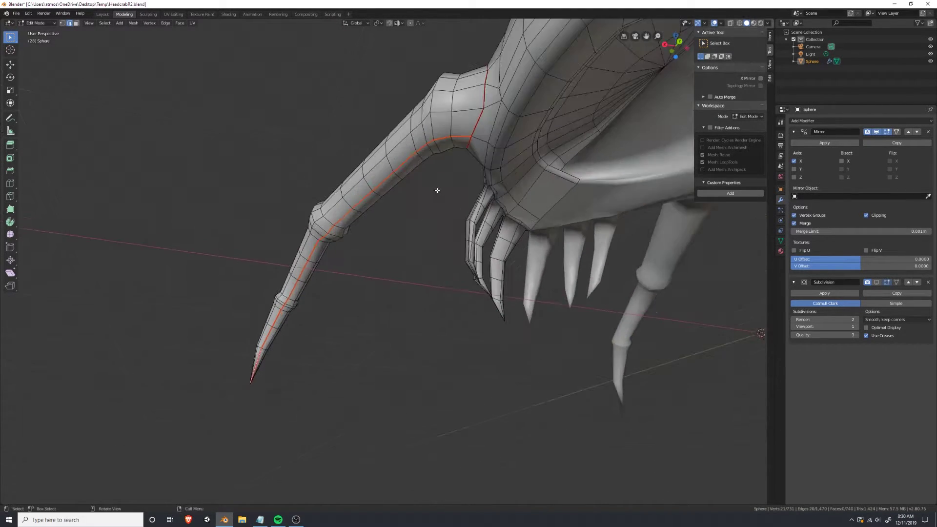
pyautogui.keyDown('shift'); pyautogui.moveTo(527, 108); pyautogui.dragTo(552, 129, button='middle'); pyautogui.keyUp('shift')
pyautogui.scroll(5, 257, 331)
pyautogui.scroll(-6, 251, 366)
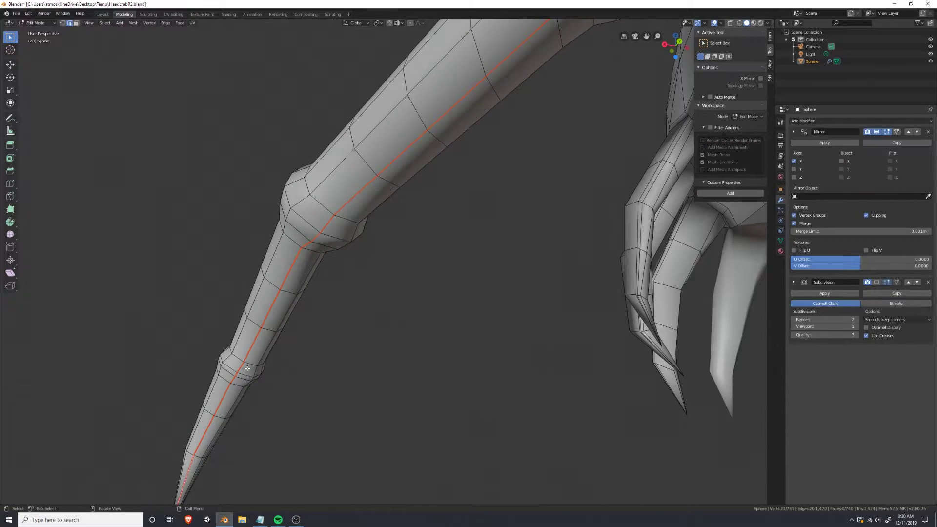
pyautogui.moveTo(445, 273); pyautogui.dragTo(654, 256, button='middle')
pyautogui.moveTo(590, 262); pyautogui.dragTo(555, 204, button='middle')
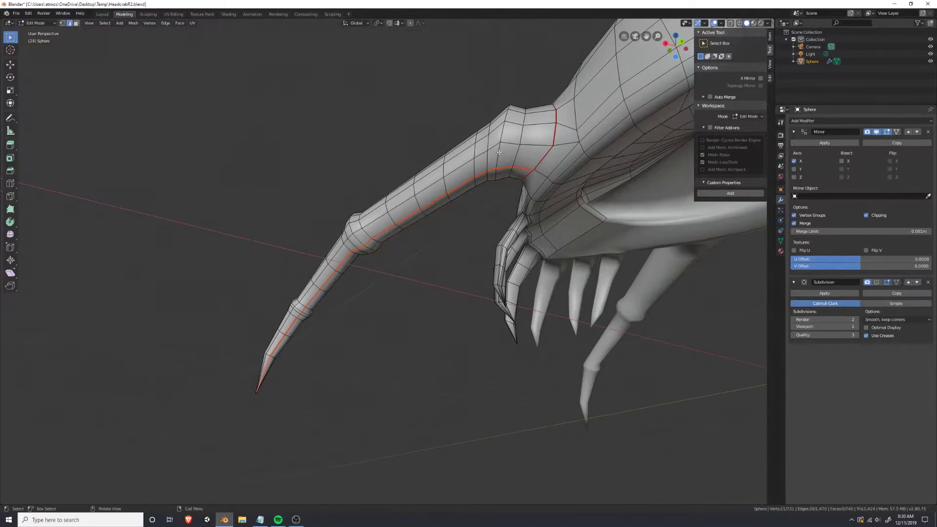
# Select the whole headcrab mesh and unwrap it with the standard Unwrap operation.
pyautogui.moveTo(499, 147); pyautogui.dragTo(597, 203, button='middle')
pyautogui.press('a')
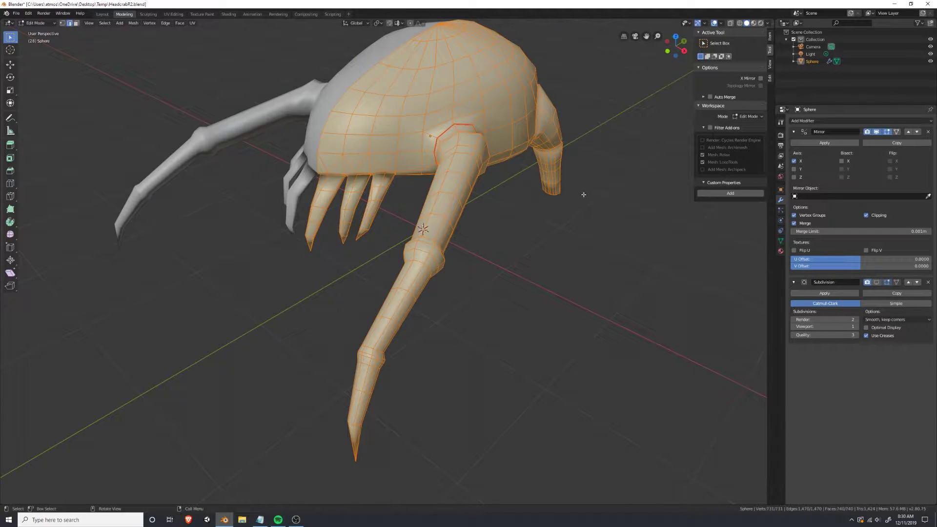
pyautogui.press('u')
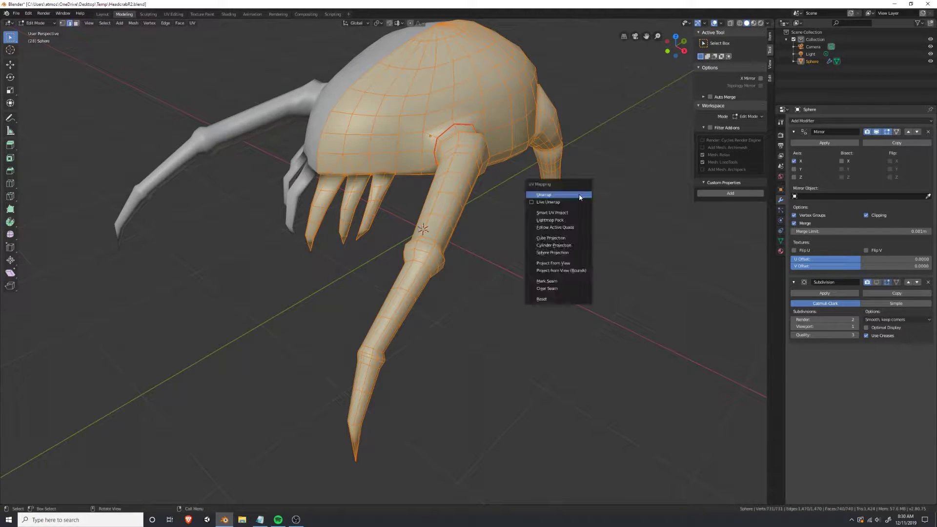
pyautogui.click(579, 196)
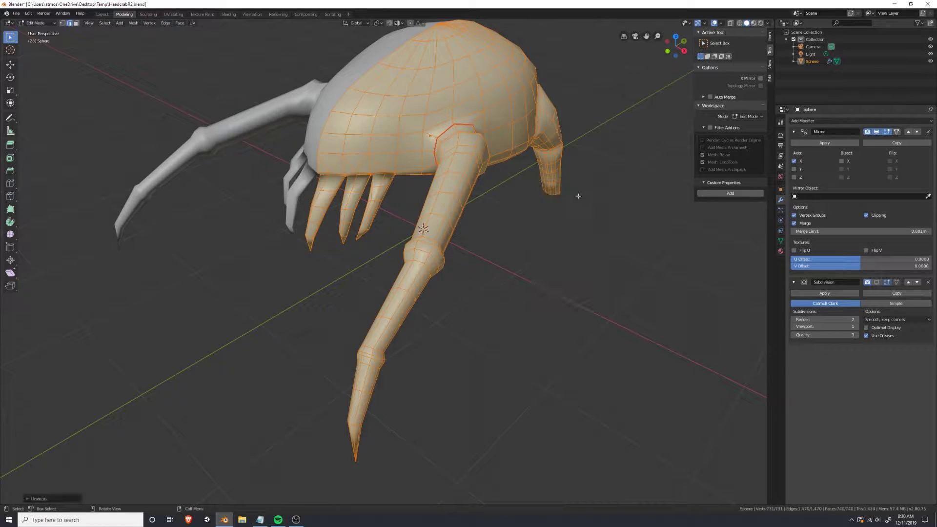
# Examine the unwrapped UV layout in the UV Editing workspace, comparing the body and leg islands with the model.
pyautogui.click(171, 14)
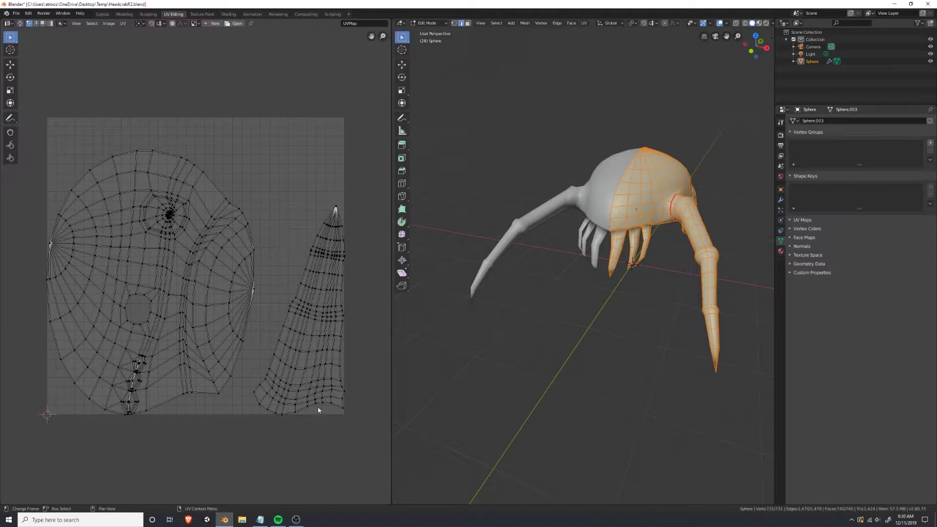
pyautogui.moveTo(648, 335); pyautogui.dragTo(645, 308, button='middle')
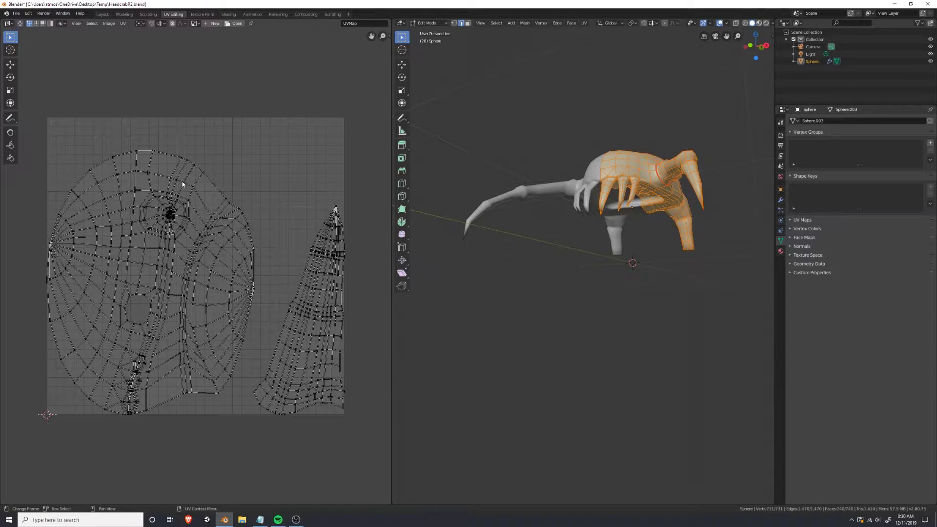
pyautogui.scroll(3, 140, 396)
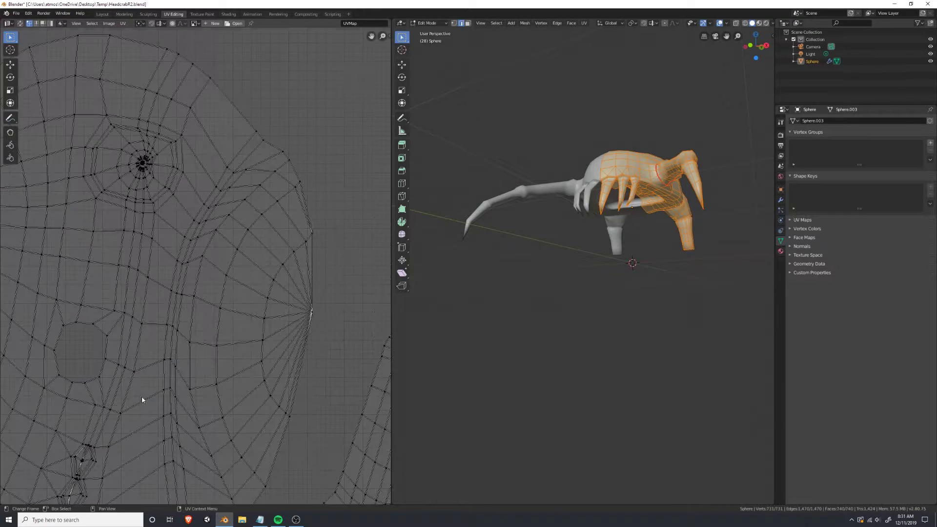
pyautogui.moveTo(143, 406); pyautogui.dragTo(309, 198, button='middle')
pyautogui.scroll(4, 268, 316)
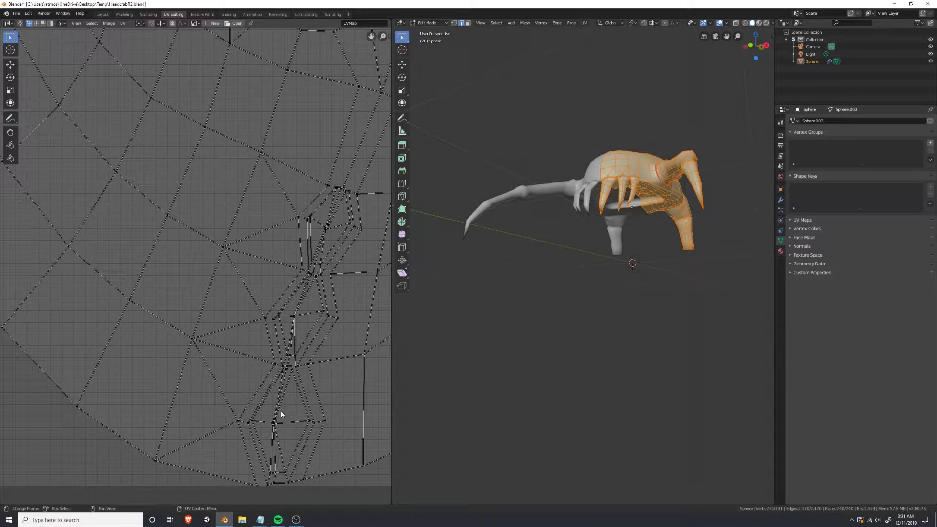
pyautogui.scroll(-6, 281, 415)
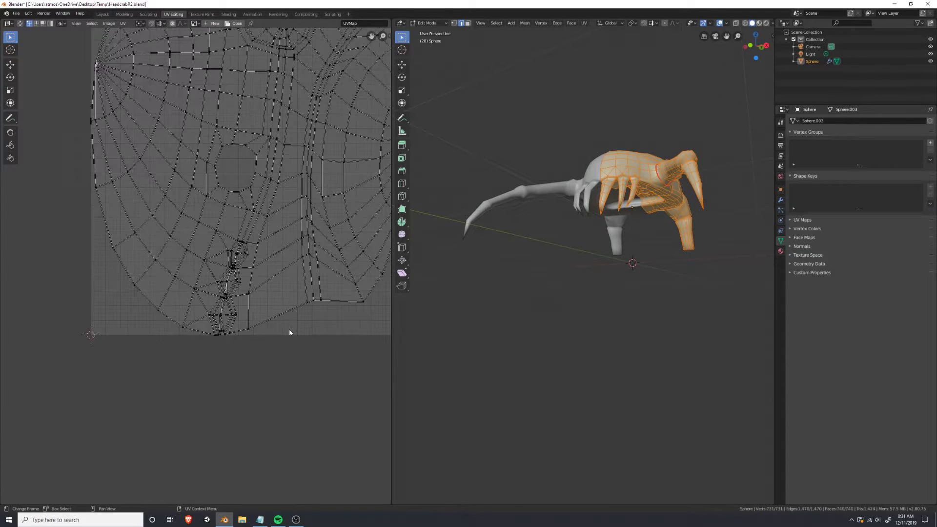
pyautogui.moveTo(500, 248); pyautogui.dragTo(474, 297, button='middle')
pyautogui.moveTo(331, 172); pyautogui.dragTo(255, 235, button='middle')
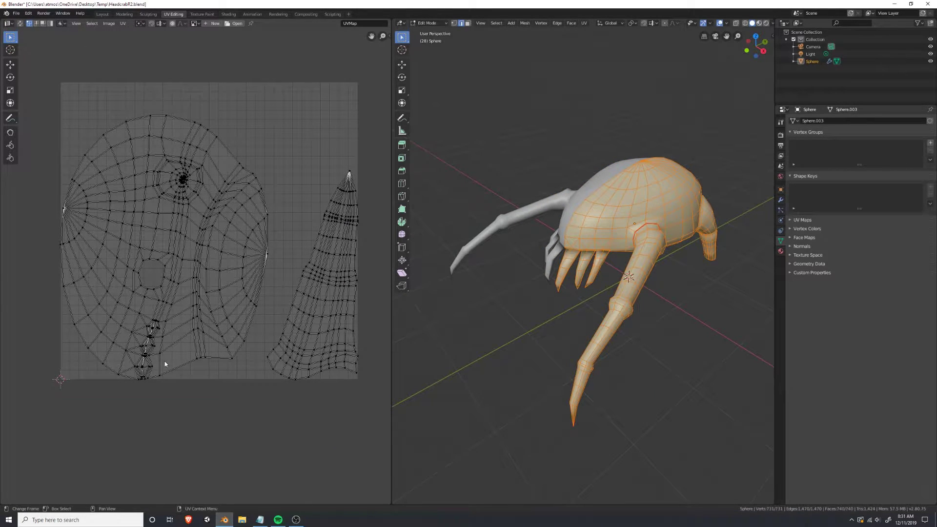
# Return to the Modeling workspace and examine the front claws and where they join the body.
pyautogui.click(127, 15)
pyautogui.moveTo(455, 164); pyautogui.dragTo(398, 130, button='middle')
pyautogui.keyDown('shift'); pyautogui.moveTo(509, 207); pyautogui.dragTo(315, 218, button='middle'); pyautogui.keyUp('shift')
pyautogui.moveTo(522, 234); pyautogui.dragTo(320, 326, button='middle')
pyautogui.scroll(-3, 422, 221)
pyautogui.scroll(3, 592, 197)
pyautogui.scroll(-3, 592, 197)
pyautogui.scroll(3, 419, 193)
pyautogui.scroll(-3, 419, 194)
pyautogui.scroll(3, 464, 351)
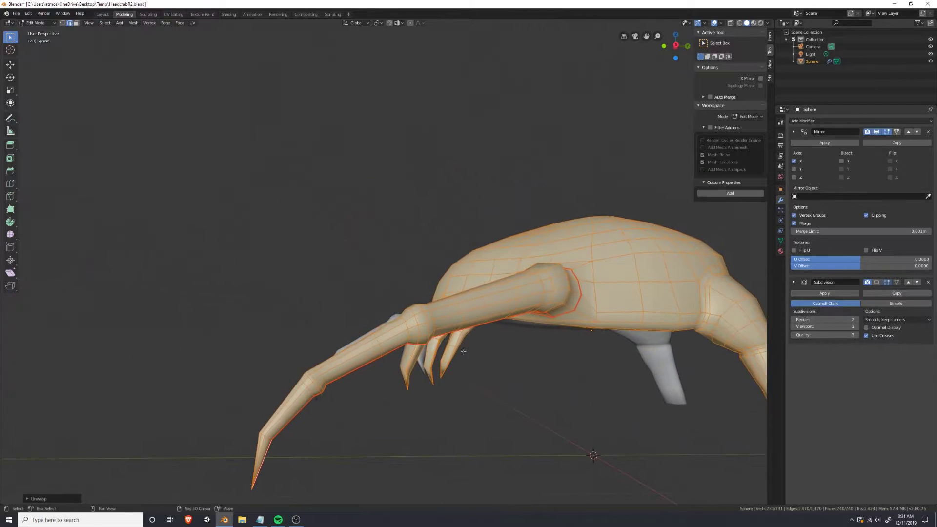
pyautogui.moveTo(463, 351); pyautogui.dragTo(444, 331, button='middle')
pyautogui.scroll(4, 318, 302)
pyautogui.keyDown('shift'); pyautogui.moveTo(318, 302); pyautogui.dragTo(537, 278, button='middle'); pyautogui.keyUp('shift')
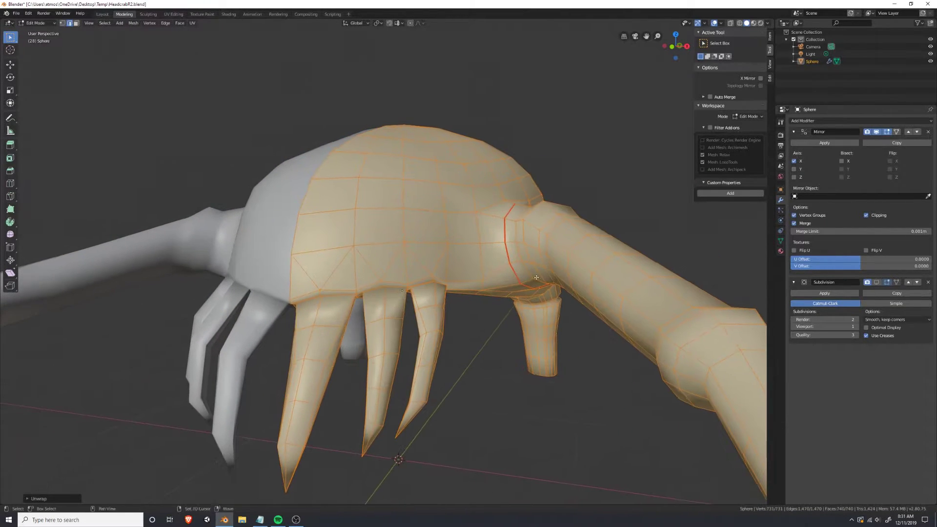
pyautogui.moveTo(449, 331); pyautogui.dragTo(548, 335, button='middle')
pyautogui.moveTo(552, 224); pyautogui.dragTo(573, 203, button='middle')
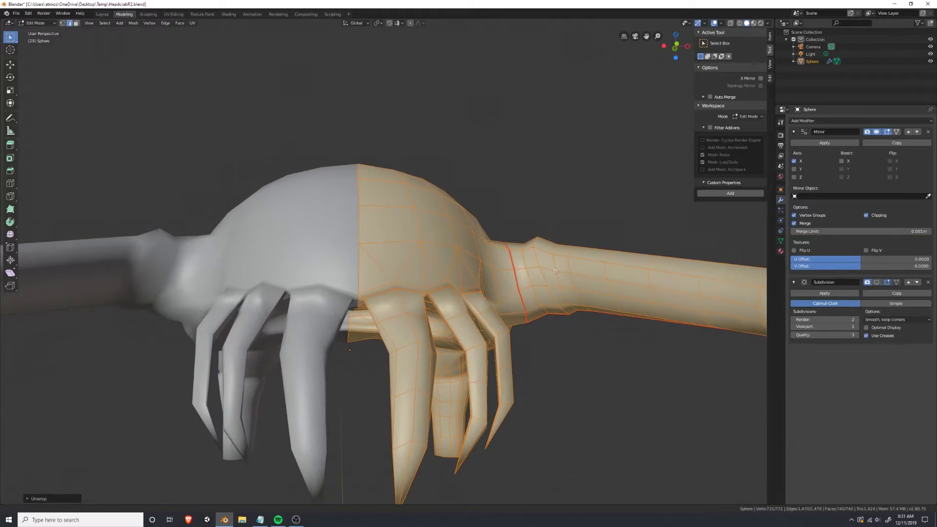
# Mark the edge loops around the bases of the three front claws as UV seams where they meet the body.
pyautogui.scroll(1, 365, 356)
pyautogui.scroll(2, 365, 356)
pyautogui.moveTo(366, 356); pyautogui.dragTo(430, 143, button='middle')
pyautogui.keyDown('alt'); pyautogui.click(343, 335); pyautogui.keyUp('alt')
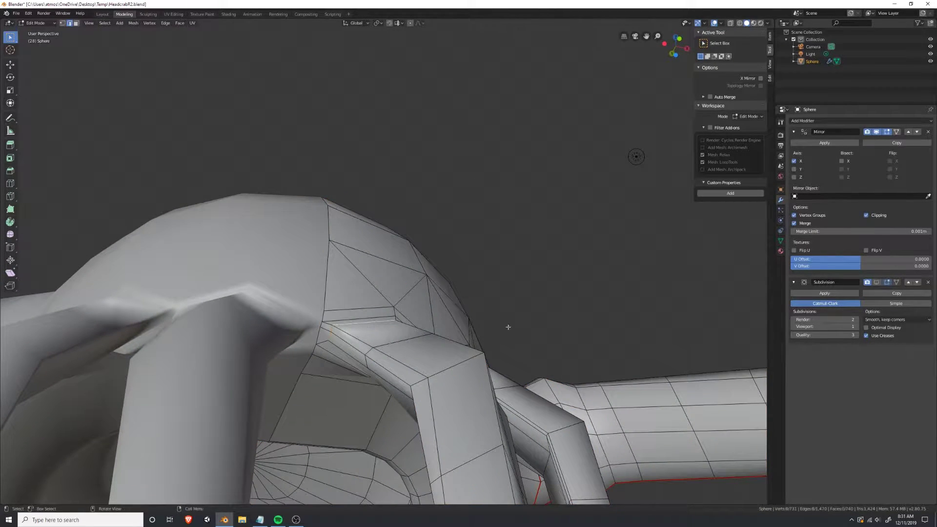
pyautogui.moveTo(508, 324)
pyautogui.mouseDown(button='middle')
pyautogui.moveTo(610, 312)
pyautogui.moveTo(524, 320)
pyautogui.mouseUp(button='middle')
pyautogui.scroll(2, 626, 308)
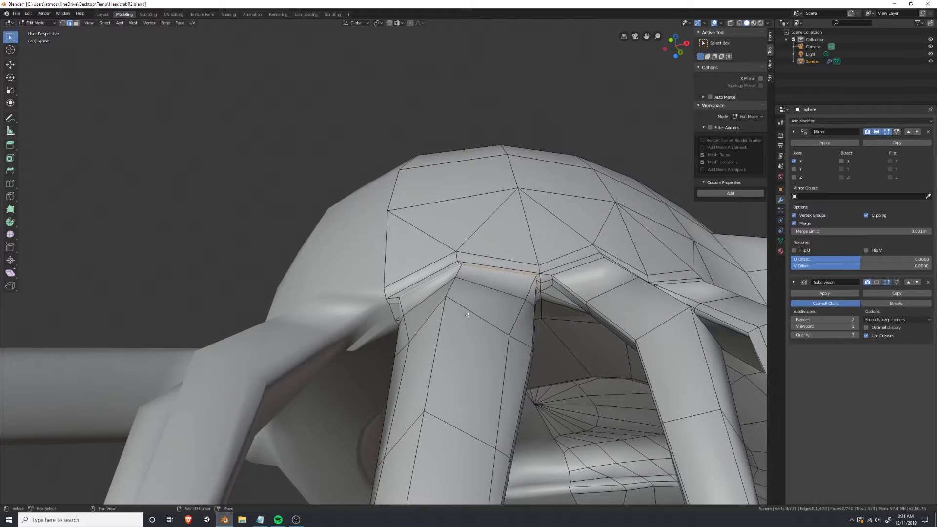
pyautogui.keyDown('alt'); pyautogui.keyDown('shift'); pyautogui.click(575, 273); pyautogui.keyUp('shift'); pyautogui.keyUp('alt')
pyautogui.scroll(-3, 576, 273)
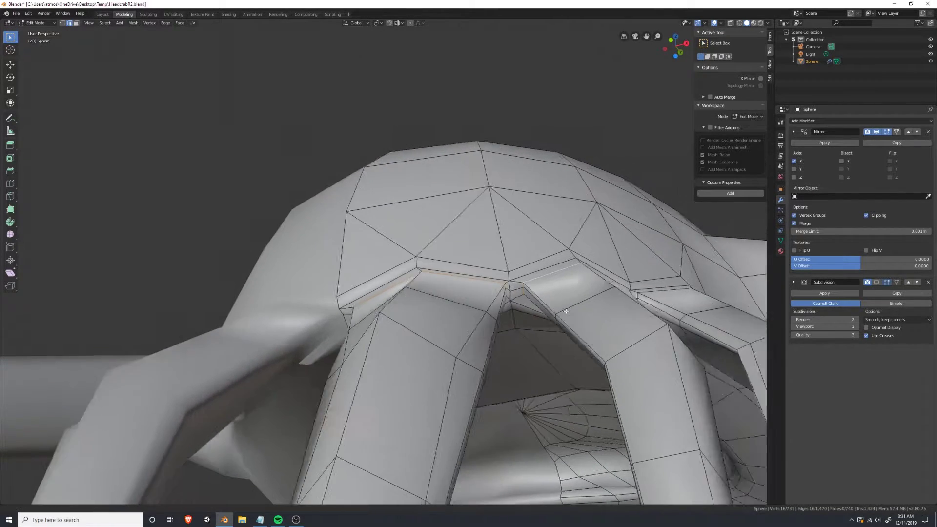
pyautogui.moveTo(575, 274); pyautogui.dragTo(557, 338, button='middle')
pyautogui.keyDown('alt'); pyautogui.keyDown('shift'); pyautogui.click(505, 306); pyautogui.keyUp('shift'); pyautogui.keyUp('alt')
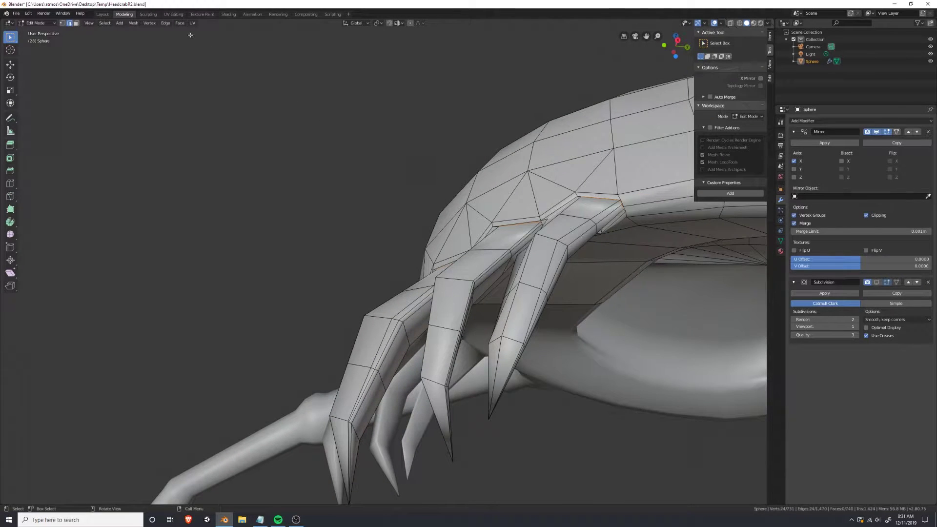
pyautogui.click(165, 23)
pyautogui.click(190, 140)
# Mark one lengthwise line of edges along the underside of each of the three front claws, from base to tip, as UV seams.
pyautogui.moveTo(458, 342); pyautogui.dragTo(240, 190, button='middle')
pyautogui.click(217, 97)
pyautogui.keyDown('shift'); pyautogui.click(232, 146); pyautogui.keyUp('shift')
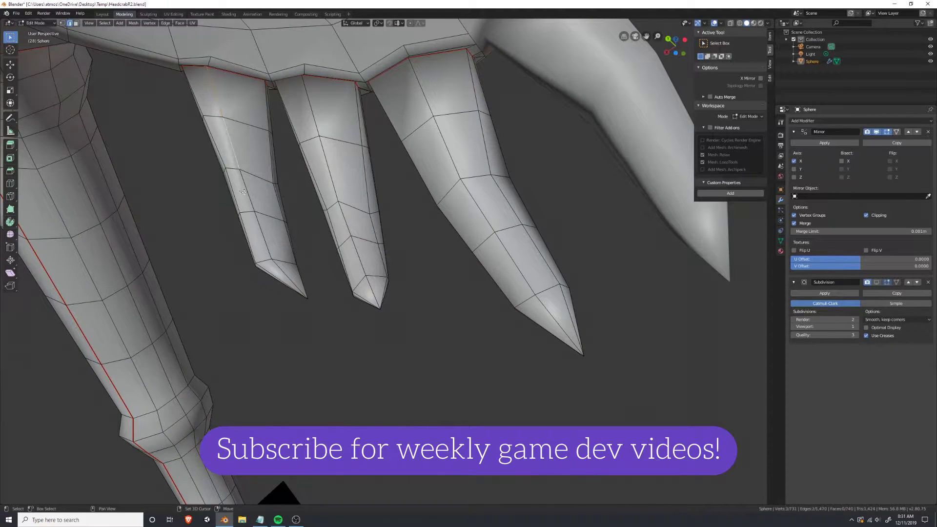
pyautogui.keyDown('shift'); pyautogui.click(248, 194); pyautogui.keyUp('shift')
pyautogui.keyDown('shift'); pyautogui.click(267, 249); pyautogui.keyUp('shift')
pyautogui.keyDown('shift'); pyautogui.click(282, 271); pyautogui.keyUp('shift')
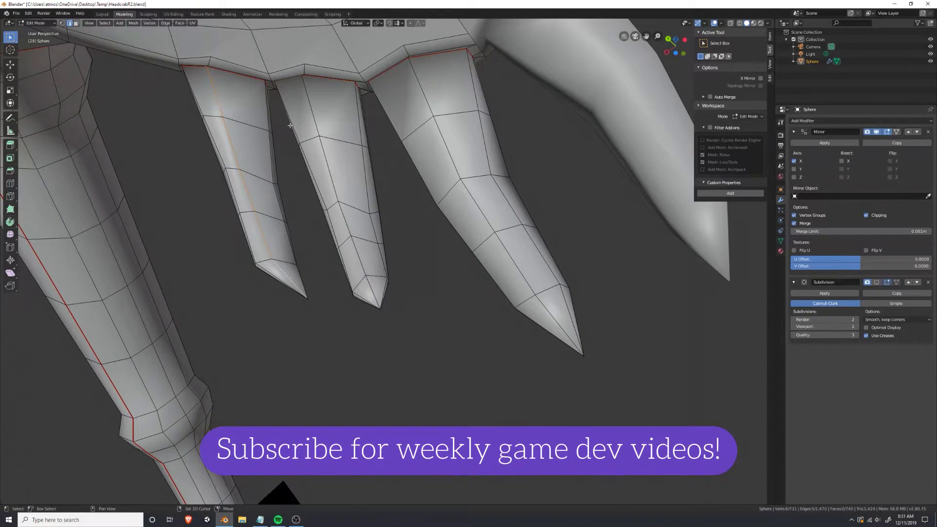
pyautogui.keyDown('shift'); pyautogui.click(312, 113); pyautogui.keyUp('shift')
pyautogui.keyDown('shift'); pyautogui.click(345, 218); pyautogui.keyUp('shift')
pyautogui.keyDown('shift'); pyautogui.click(334, 182); pyautogui.keyUp('shift')
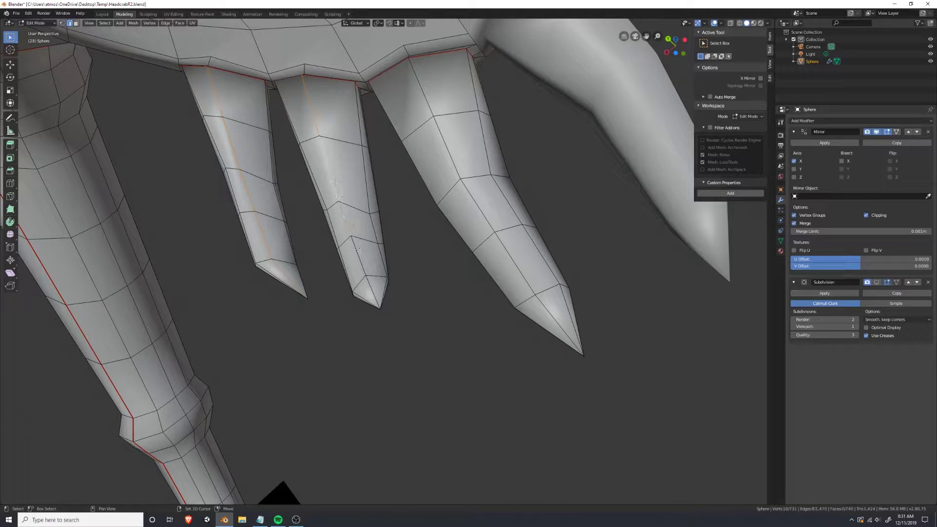
pyautogui.keyDown('shift'); pyautogui.click(359, 257); pyautogui.keyUp('shift')
pyautogui.keyDown('shift'); pyautogui.click(365, 284); pyautogui.keyUp('shift')
pyautogui.keyDown('shift'); pyautogui.click(420, 93); pyautogui.keyUp('shift')
pyautogui.keyDown('shift'); pyautogui.click(447, 147); pyautogui.keyUp('shift')
pyautogui.keyDown('shift'); pyautogui.click(478, 205); pyautogui.keyUp('shift')
pyautogui.keyDown('shift'); pyautogui.click(534, 292); pyautogui.keyUp('shift')
pyautogui.keyDown('shift'); pyautogui.click(552, 315); pyautogui.keyUp('shift')
pyautogui.click(165, 23)
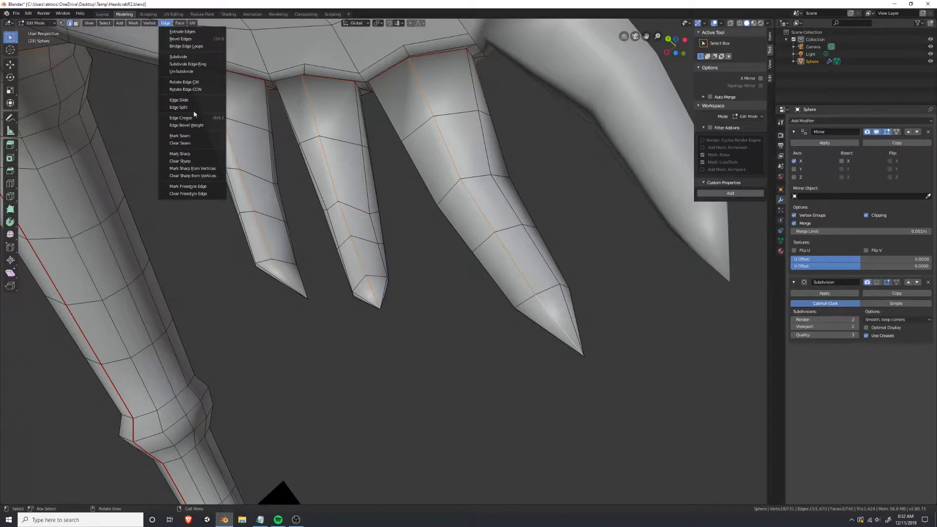
pyautogui.click(201, 137)
# Mark the body edges bordering the three claw bases, just outside the existing base seams, as a surrounding UV seam.
pyautogui.moveTo(397, 188); pyautogui.dragTo(347, 395, button='middle')
pyautogui.scroll(3, 438, 207)
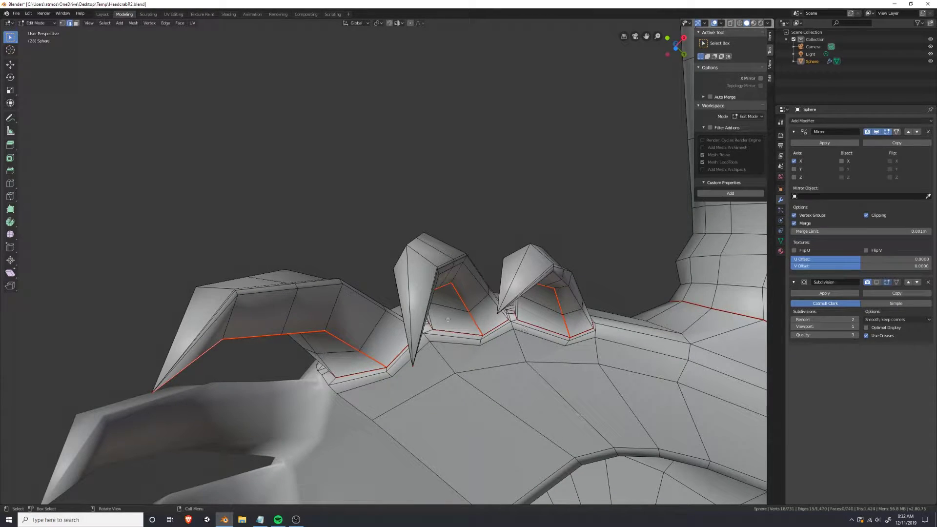
pyautogui.moveTo(486, 339); pyautogui.dragTo(549, 318, button='middle')
pyautogui.keyDown('alt'); pyautogui.click(279, 313); pyautogui.keyUp('alt')
pyautogui.keyDown('alt'); pyautogui.keyDown('shift'); pyautogui.click(282, 315); pyautogui.keyUp('shift'); pyautogui.keyUp('alt')
pyautogui.keyDown('alt'); pyautogui.keyDown('shift'); pyautogui.click(621, 260); pyautogui.keyUp('shift'); pyautogui.keyUp('alt')
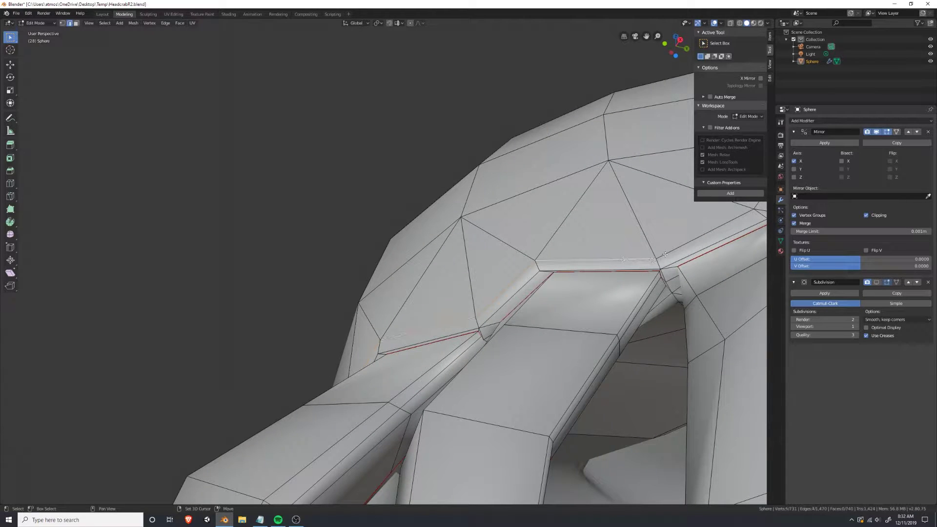
pyautogui.moveTo(621, 260); pyautogui.dragTo(650, 187, button='middle')
pyautogui.keyDown('shift'); pyautogui.click(653, 198); pyautogui.keyUp('shift')
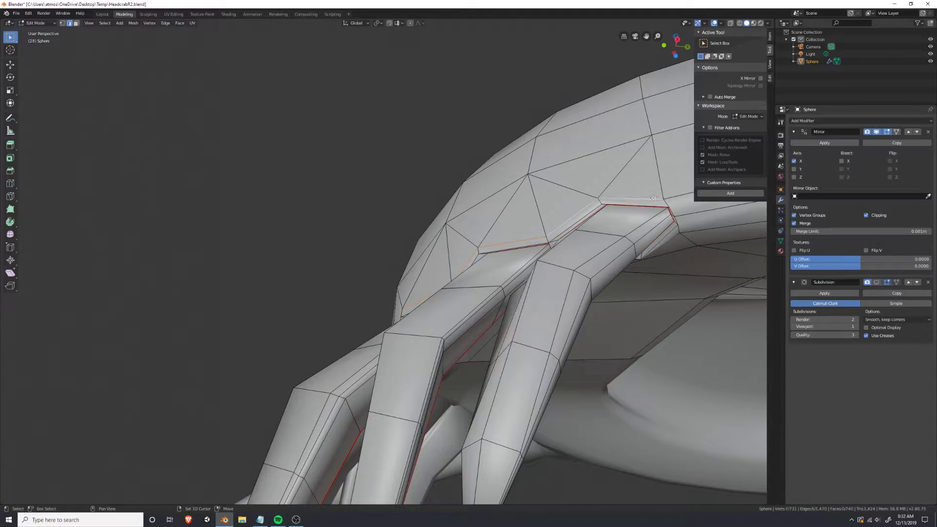
pyautogui.keyDown('shift'); pyautogui.click(679, 226); pyautogui.keyUp('shift')
pyautogui.moveTo(679, 226); pyautogui.dragTo(533, 371, button='middle')
pyautogui.keyDown('shift'); pyautogui.click(621, 291); pyautogui.keyUp('shift')
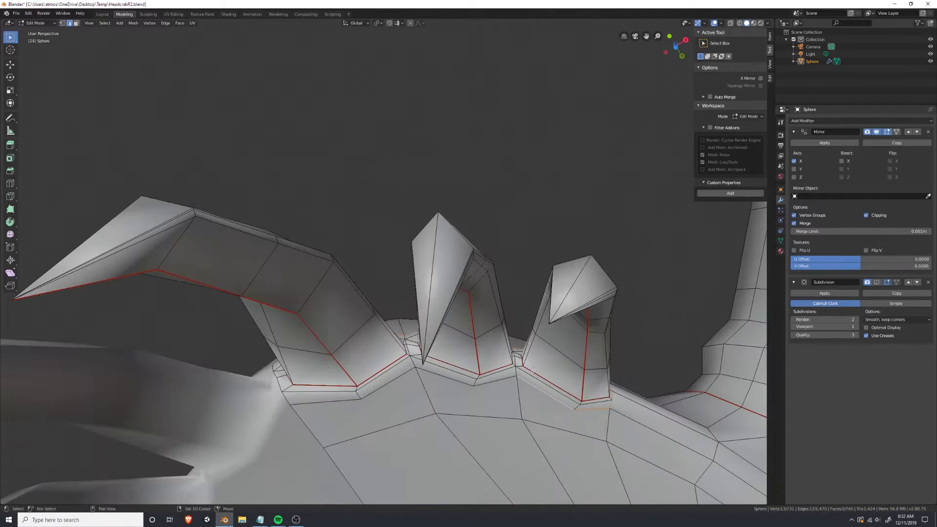
pyautogui.keyDown('shift'); pyautogui.click(505, 380); pyautogui.keyUp('shift')
pyautogui.keyDown('shift'); pyautogui.click(445, 377); pyautogui.keyUp('shift')
pyautogui.keyDown('shift'); pyautogui.click(389, 383); pyautogui.keyUp('shift')
pyautogui.keyDown('shift'); pyautogui.click(320, 402); pyautogui.keyUp('shift')
pyautogui.moveTo(117, 153); pyautogui.dragTo(208, 331, button='middle')
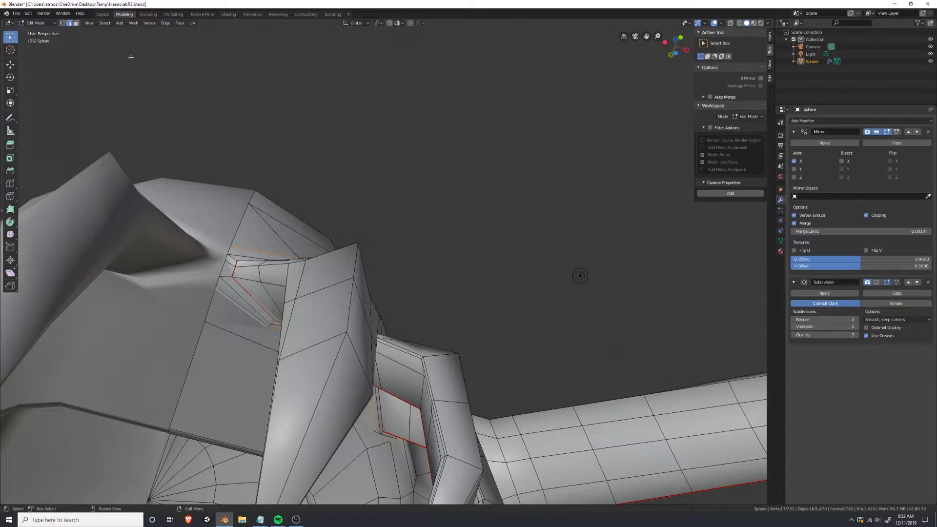
pyautogui.click(166, 22)
pyautogui.click(188, 138)
# Select the entire headcrab mesh and unwrap it again using the updated claw seams.
pyautogui.moveTo(230, 287); pyautogui.dragTo(221, 275, button='middle')
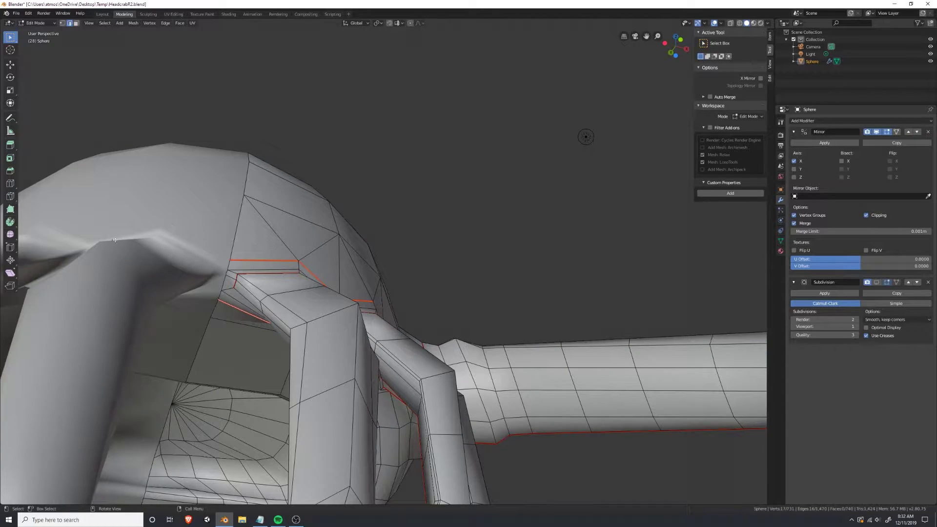
pyautogui.moveTo(111, 238); pyautogui.dragTo(378, 324, button='middle')
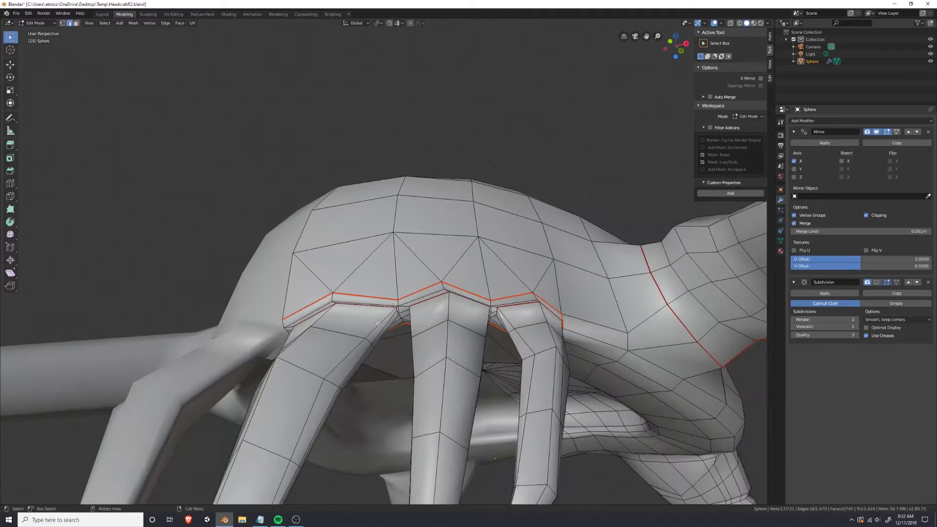
pyautogui.press('a')
pyautogui.press('u')
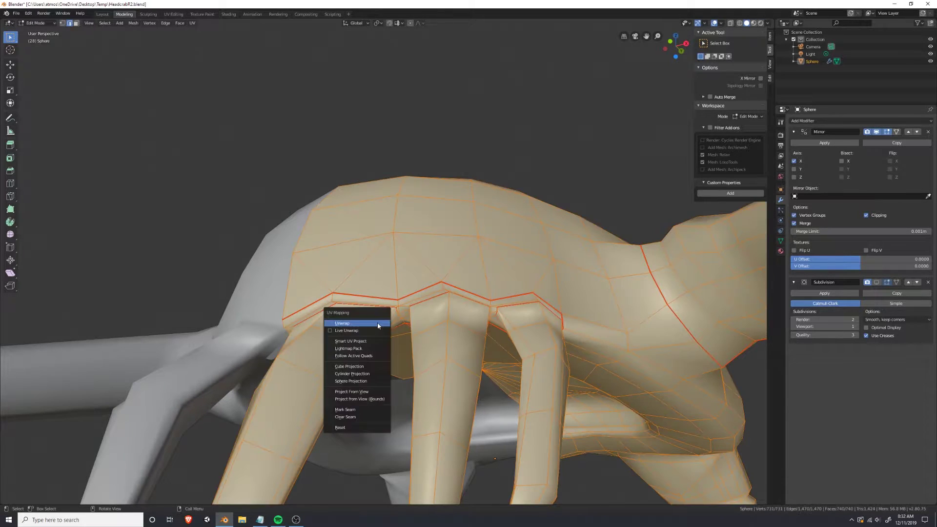
pyautogui.click(378, 324)
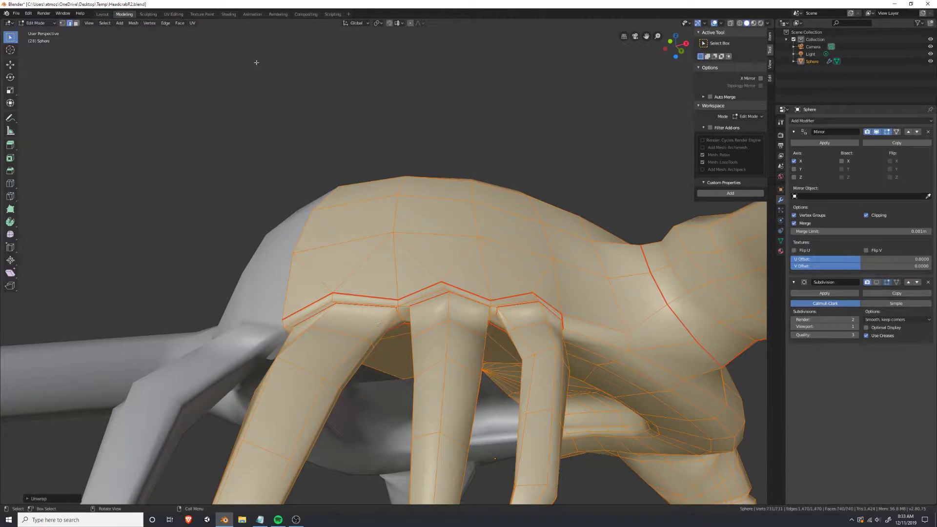
# Examine the new UV layout in the UV Editing workspace, checking the body, claw and leg islands.
pyautogui.click(173, 14)
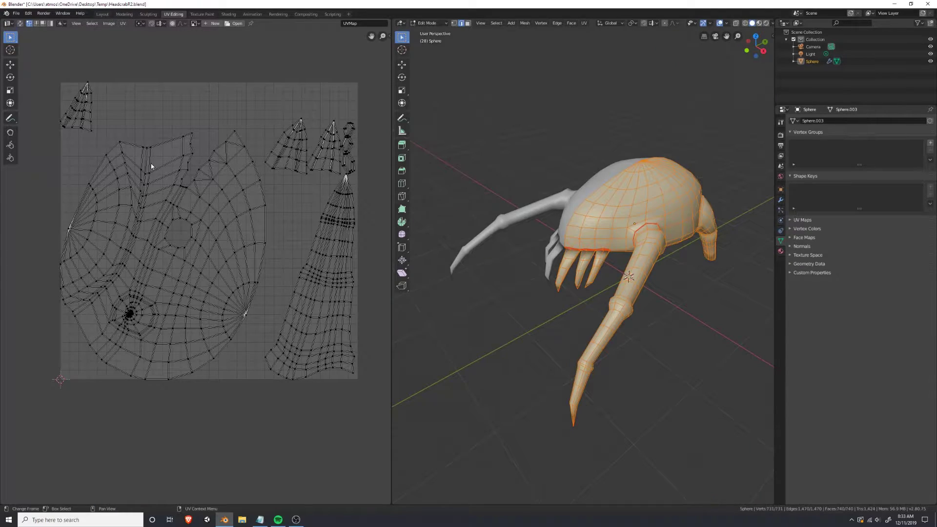
pyautogui.scroll(4, 355, 130)
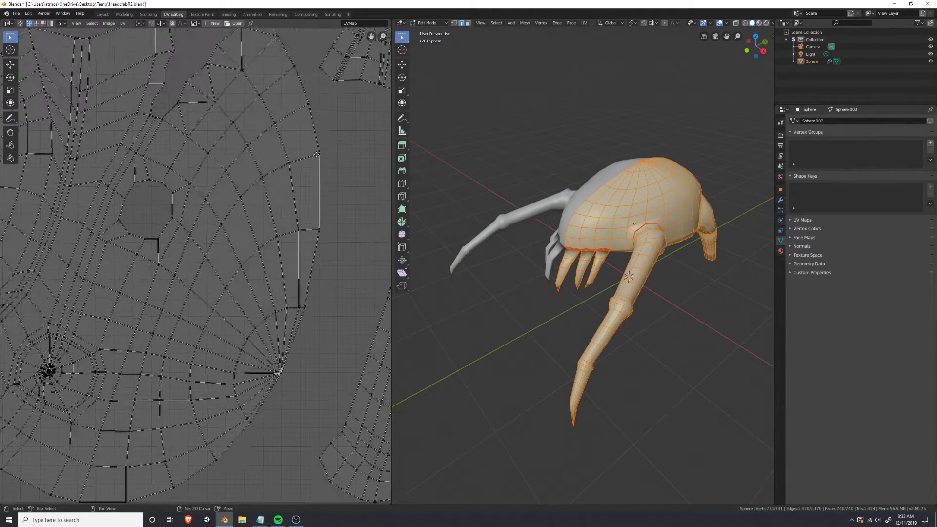
pyautogui.scroll(-4, 270, 188)
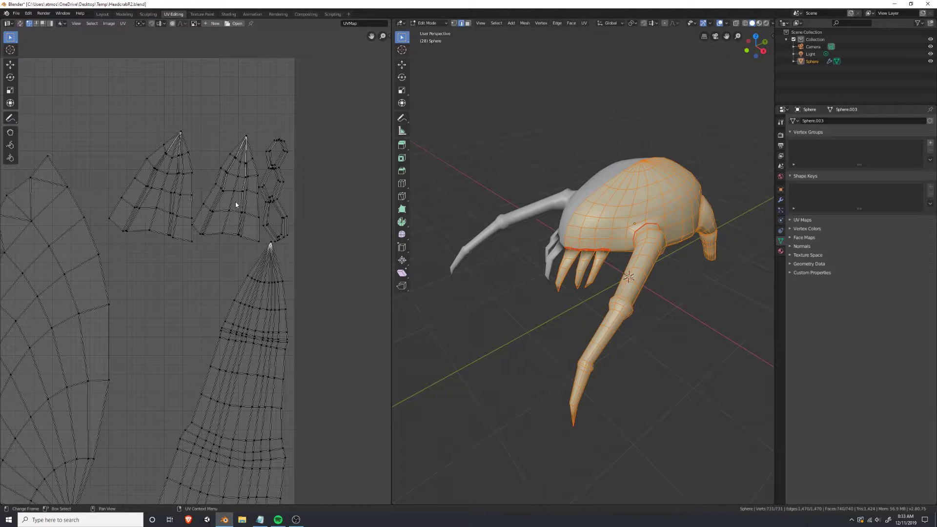
pyautogui.moveTo(133, 191); pyautogui.dragTo(654, 284, button='middle')
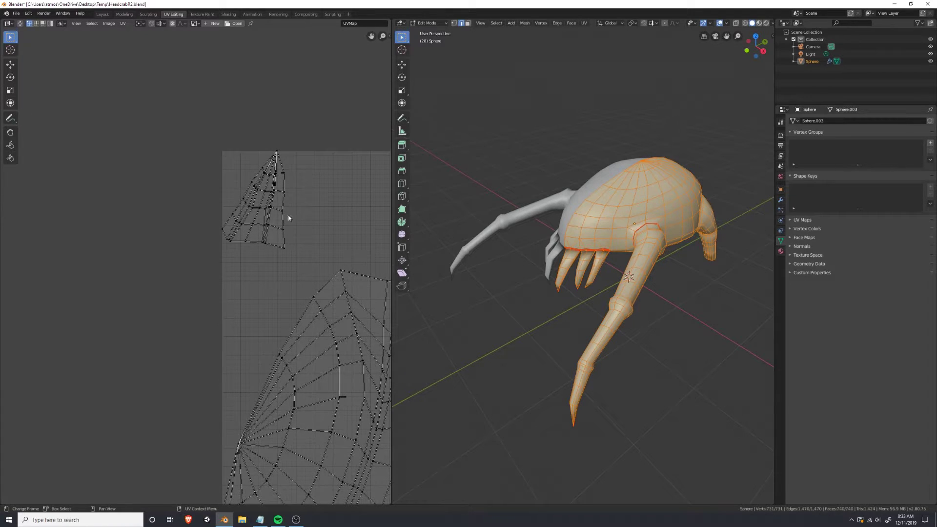
pyautogui.moveTo(308, 219); pyautogui.dragTo(140, 227, button='middle')
pyautogui.scroll(-5, 257, 259)
pyautogui.scroll(1, 172, 220)
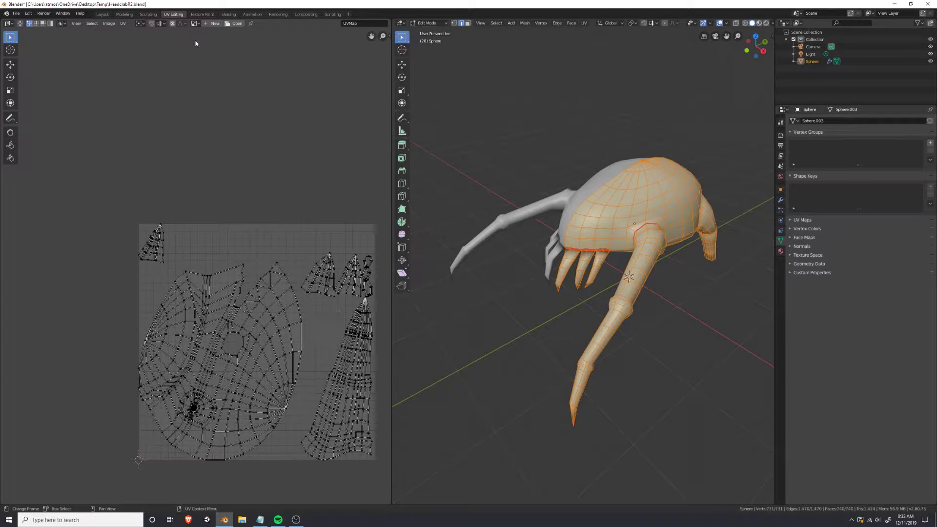
# Return to the Modeling workspace and mark the edge loop where the rear leg joins the body as a UV seam.
pyautogui.click(128, 15)
pyautogui.scroll(-3, 537, 234)
pyautogui.moveTo(549, 268); pyautogui.dragTo(290, 312, button='middle')
pyautogui.scroll(2, 616, 236)
pyautogui.moveTo(312, 256); pyautogui.dragTo(372, 297, button='middle')
pyautogui.keyDown('alt'); pyautogui.click(397, 253); pyautogui.keyUp('alt')
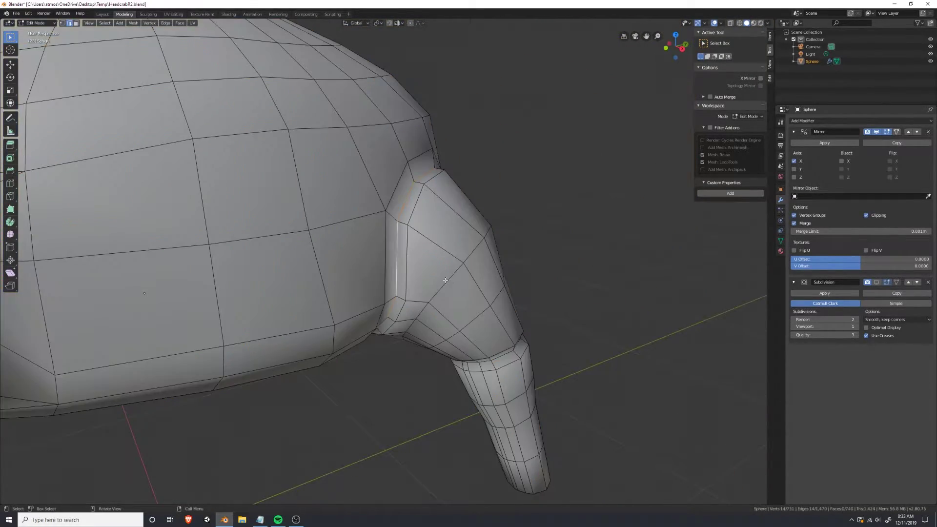
pyautogui.moveTo(445, 280); pyautogui.dragTo(478, 189, button='middle')
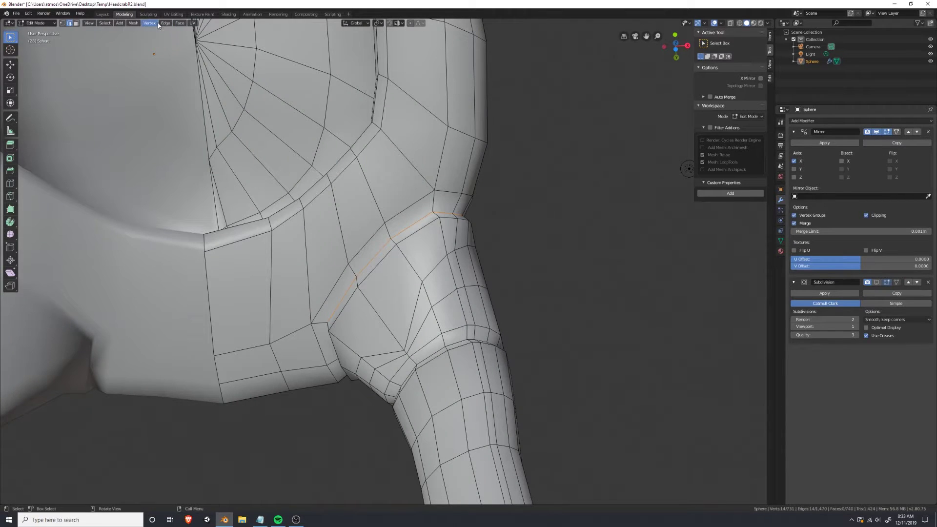
pyautogui.click(162, 23)
pyautogui.click(183, 132)
# Mark a lengthwise line of edges down the rear leg and the edge loop around its flat end as UV seams.
pyautogui.moveTo(183, 132); pyautogui.dragTo(445, 101, button='middle')
pyautogui.click(356, 289)
pyautogui.keyDown('shift'); pyautogui.click(362, 318); pyautogui.keyUp('shift')
pyautogui.keyDown('shift'); pyautogui.click(446, 109); pyautogui.keyUp('shift')
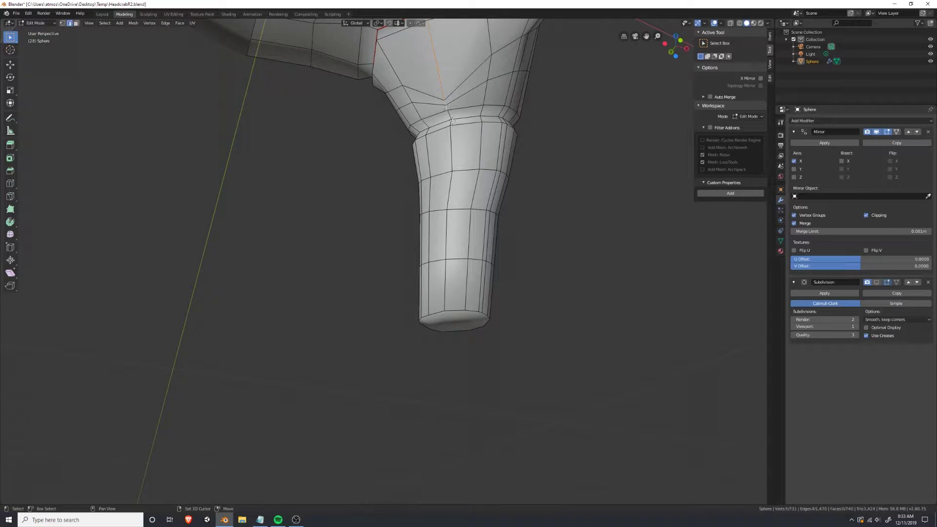
pyautogui.keyDown('shift'); pyautogui.click(452, 121); pyautogui.keyUp('shift')
pyautogui.keyDown('shift'); pyautogui.click(453, 126); pyautogui.keyUp('shift')
pyautogui.hotkey('ctrl', 'z')
pyautogui.keyDown('shift'); pyautogui.click(452, 124); pyautogui.keyUp('shift')
pyautogui.keyDown('shift'); pyautogui.click(450, 147); pyautogui.keyUp('shift')
pyautogui.keyDown('shift'); pyautogui.click(448, 190); pyautogui.keyUp('shift')
pyautogui.keyDown('shift'); pyautogui.click(447, 234); pyautogui.keyUp('shift')
pyautogui.keyDown('shift'); pyautogui.click(445, 276); pyautogui.keyUp('shift')
pyautogui.moveTo(445, 277); pyautogui.dragTo(483, 287, button='middle')
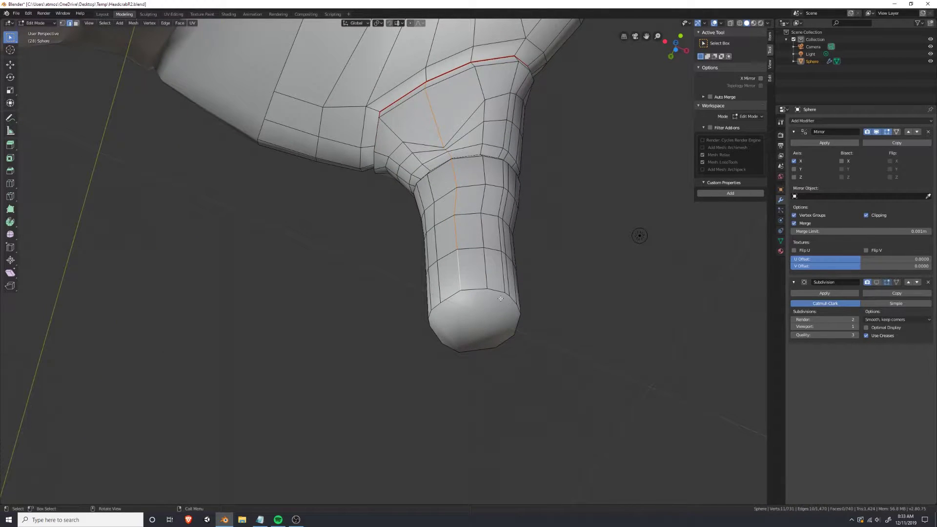
pyautogui.keyDown('alt'); pyautogui.keyDown('shift'); pyautogui.click(479, 291); pyautogui.keyUp('shift'); pyautogui.keyUp('alt')
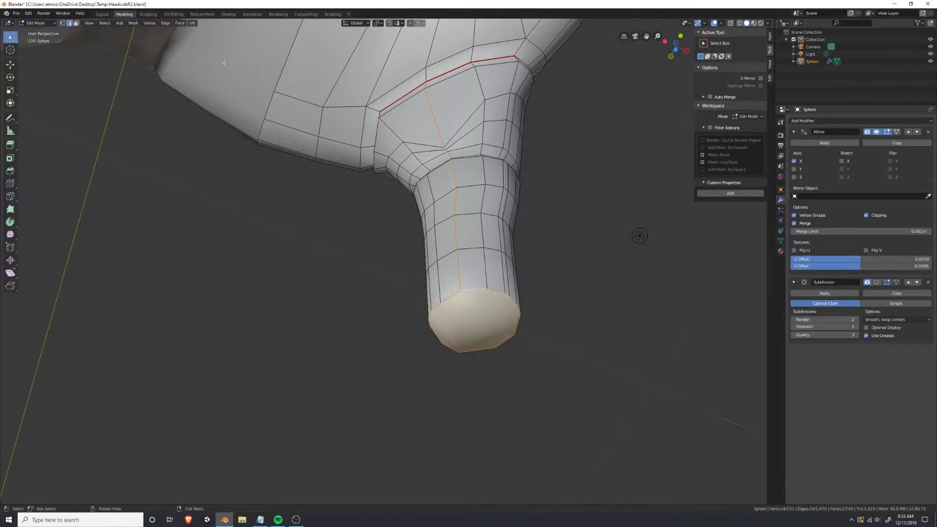
pyautogui.click(165, 23)
pyautogui.click(186, 137)
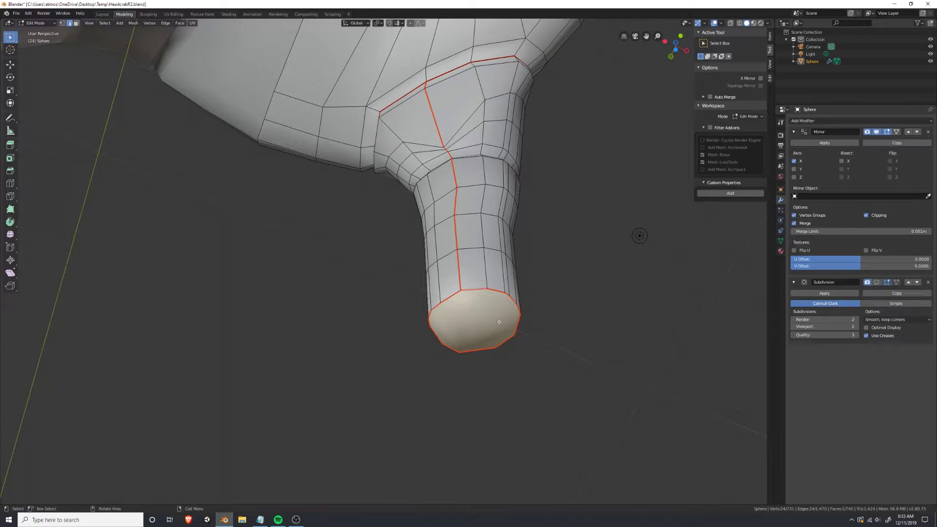
# Mark the edge loop around the rim of the mouth cavity on the body's underside as a UV seam.
pyautogui.moveTo(499, 301); pyautogui.dragTo(496, 132, button='middle')
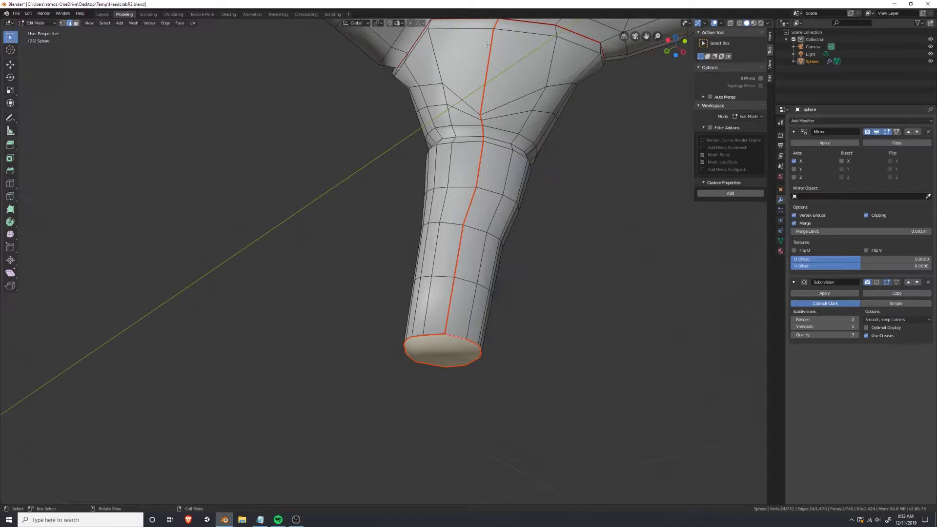
pyautogui.scroll(-3, 446, 290)
pyautogui.moveTo(446, 289); pyautogui.dragTo(234, 189, button='middle')
pyautogui.scroll(-4, 227, 169)
pyautogui.scroll(1, 341, 159)
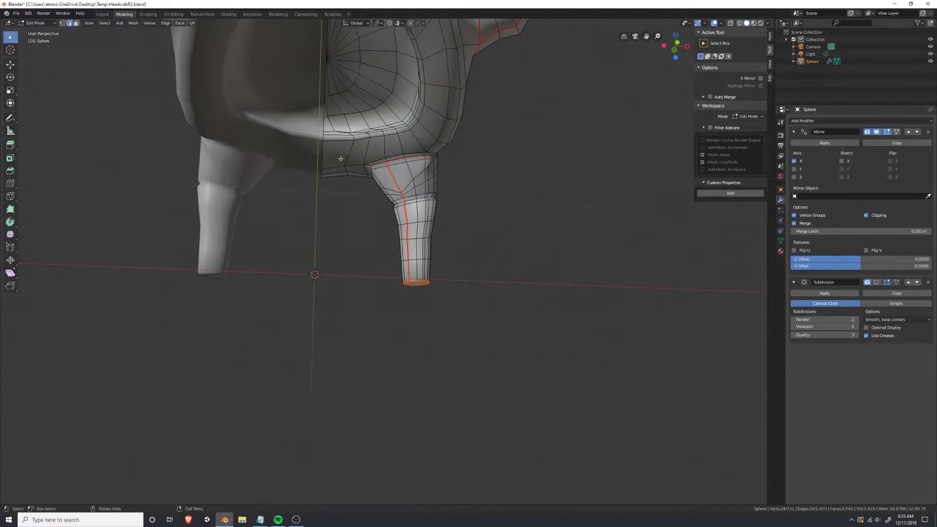
pyautogui.keyDown('shift'); pyautogui.moveTo(341, 159); pyautogui.dragTo(418, 267, button='middle'); pyautogui.keyUp('shift')
pyautogui.scroll(3, 451, 206)
pyautogui.moveTo(452, 206); pyautogui.dragTo(474, 200, button='middle')
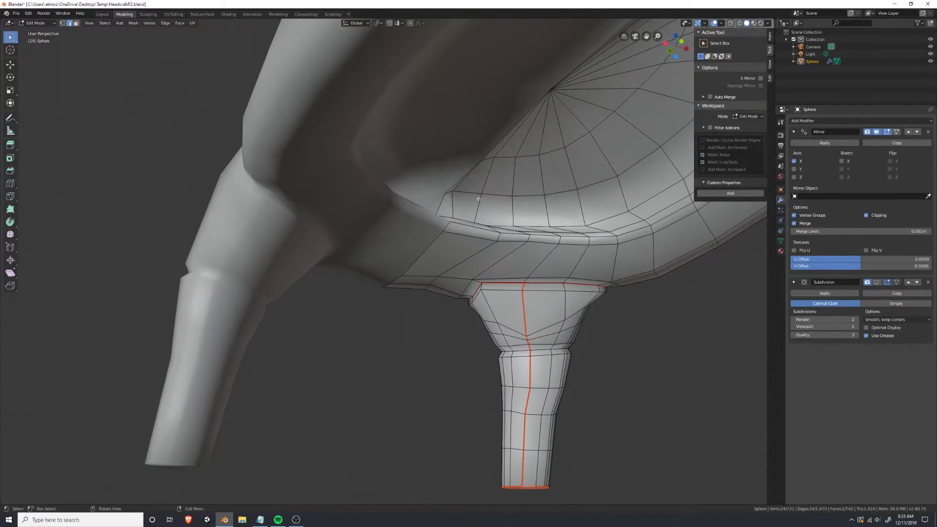
pyautogui.keyDown('alt'); pyautogui.click(476, 227); pyautogui.keyUp('alt')
pyautogui.scroll(-4, 579, 277)
pyautogui.moveTo(579, 277); pyautogui.dragTo(208, 60, button='middle')
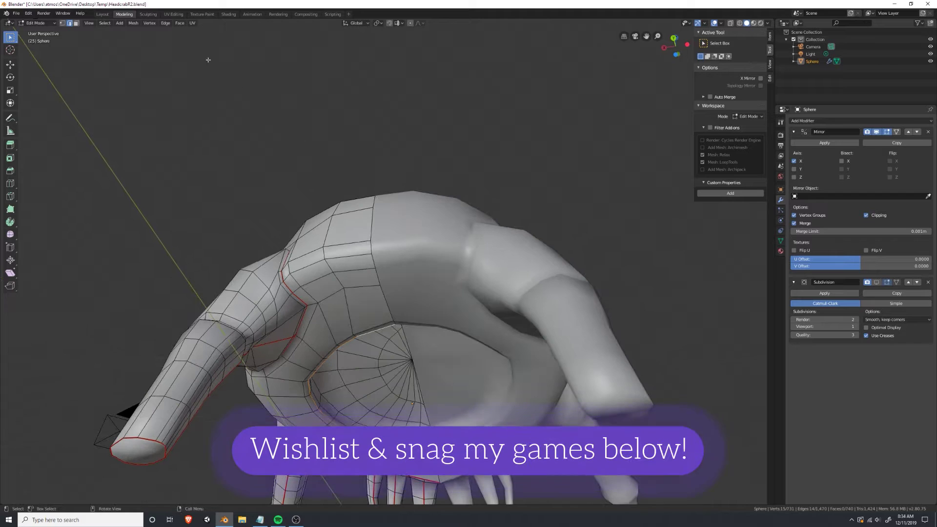
pyautogui.click(166, 24)
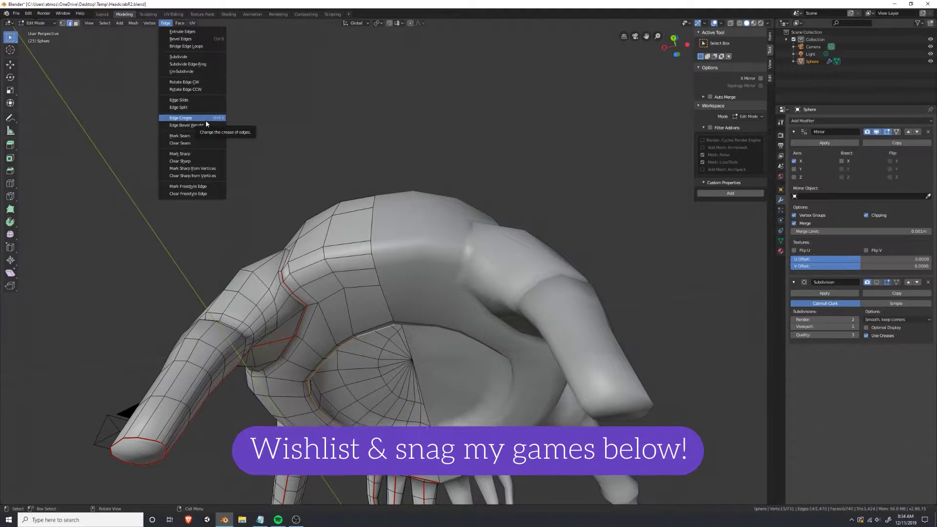
pyautogui.click(188, 135)
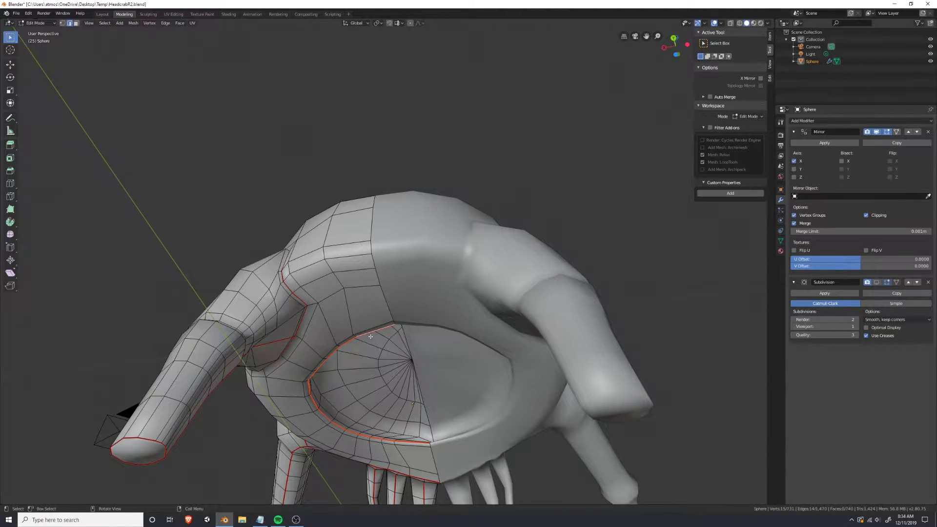
pyautogui.moveTo(370, 326); pyautogui.dragTo(485, 336, button='middle')
pyautogui.scroll(-3, 317, 269)
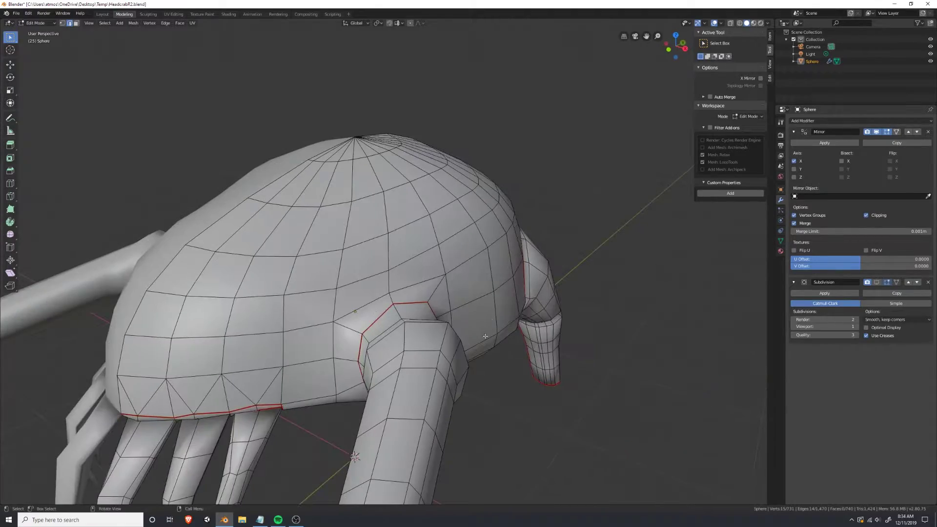
# Mark the line of edges along the body's lower side, from the claws to the rear leg and behind it, as a UV seam.
pyautogui.moveTo(335, 146); pyautogui.dragTo(458, 189, button='middle')
pyautogui.moveTo(481, 331); pyautogui.dragTo(530, 290, button='middle')
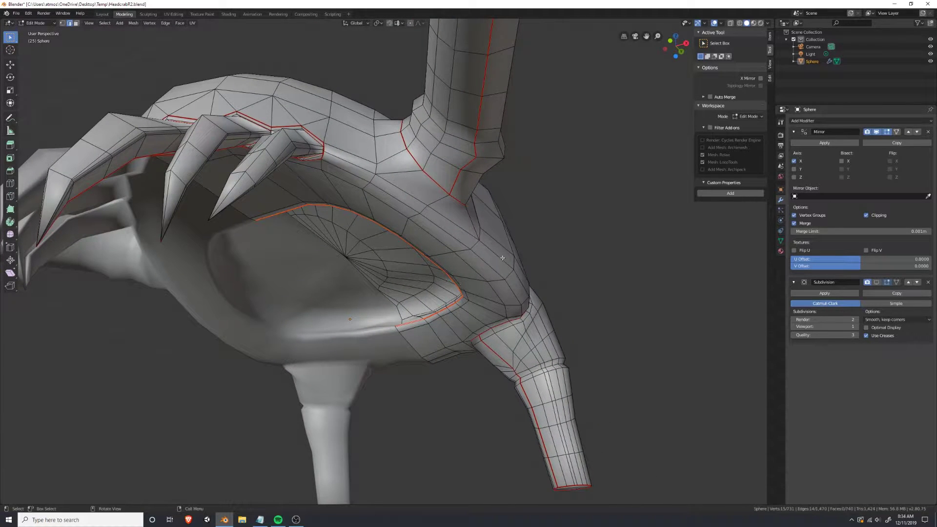
pyautogui.click(350, 163)
pyautogui.keyDown('alt'); pyautogui.keyDown('shift'); pyautogui.click(401, 189); pyautogui.keyUp('shift'); pyautogui.keyUp('alt')
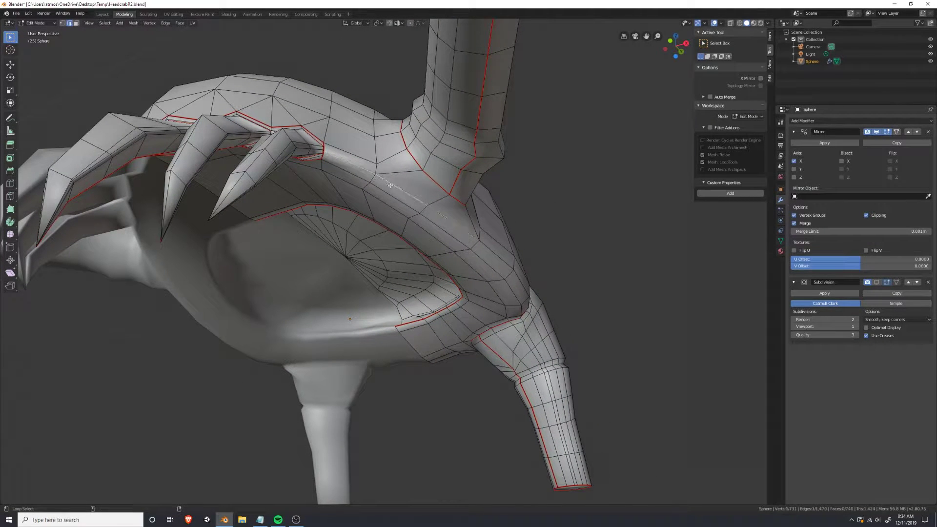
pyautogui.moveTo(527, 264); pyautogui.dragTo(359, 220, button='middle')
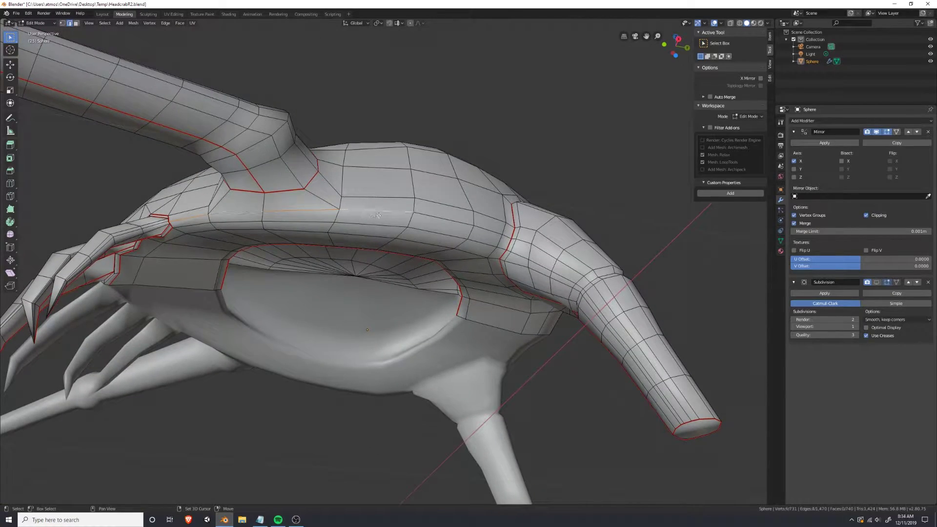
pyautogui.keyDown('shift'); pyautogui.click(508, 238); pyautogui.keyUp('shift')
pyautogui.moveTo(552, 288); pyautogui.dragTo(534, 251, button='middle')
pyautogui.keyDown('shift'); pyautogui.click(395, 247); pyautogui.keyUp('shift')
pyautogui.click(165, 23)
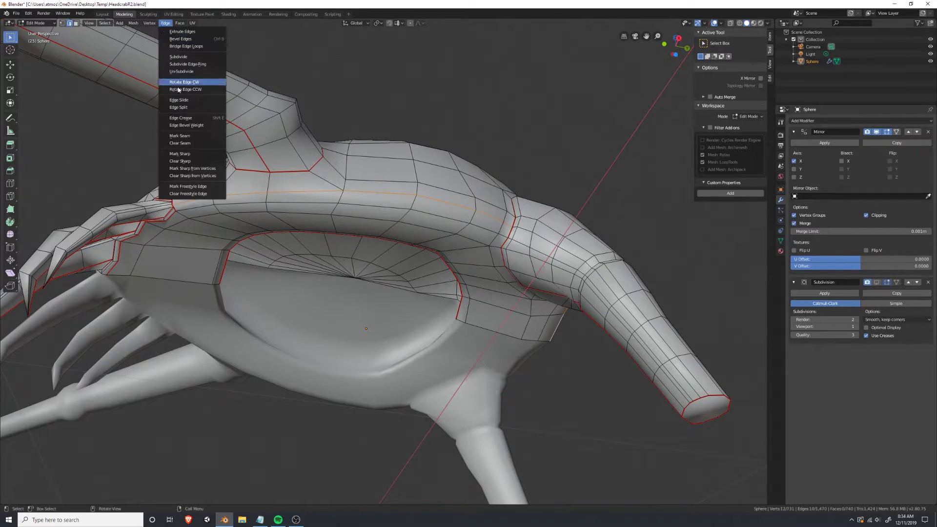
pyautogui.click(194, 137)
# Unwrap the entire mesh with the marked seams and bring up the layout in the UV Editing workspace.
pyautogui.moveTo(224, 187); pyautogui.dragTo(439, 266, button='middle')
pyautogui.press('a')
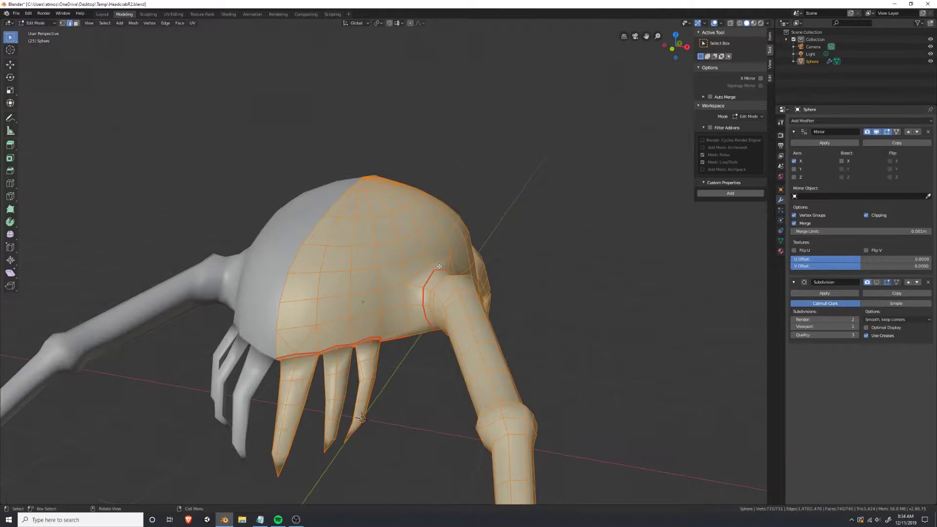
pyautogui.press('u')
pyautogui.click(438, 268)
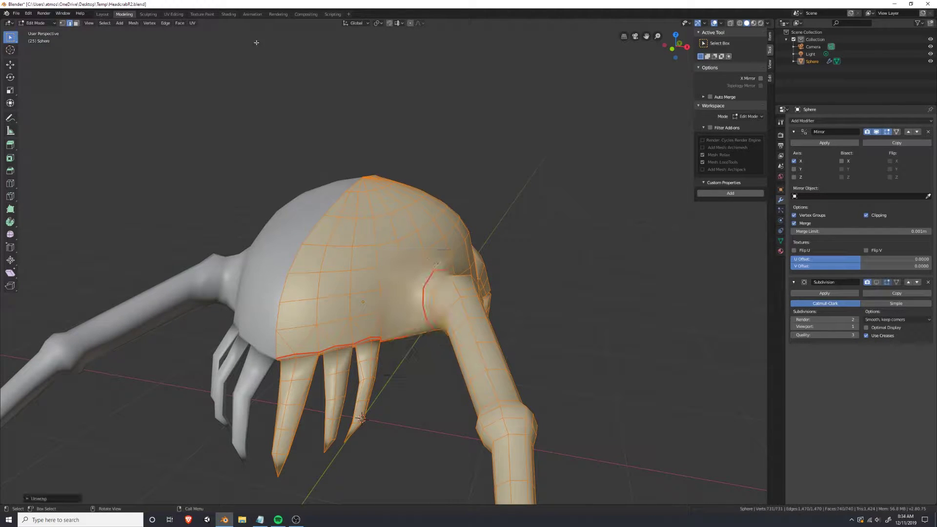
pyautogui.click(174, 14)
pyautogui.scroll(3, 362, 325)
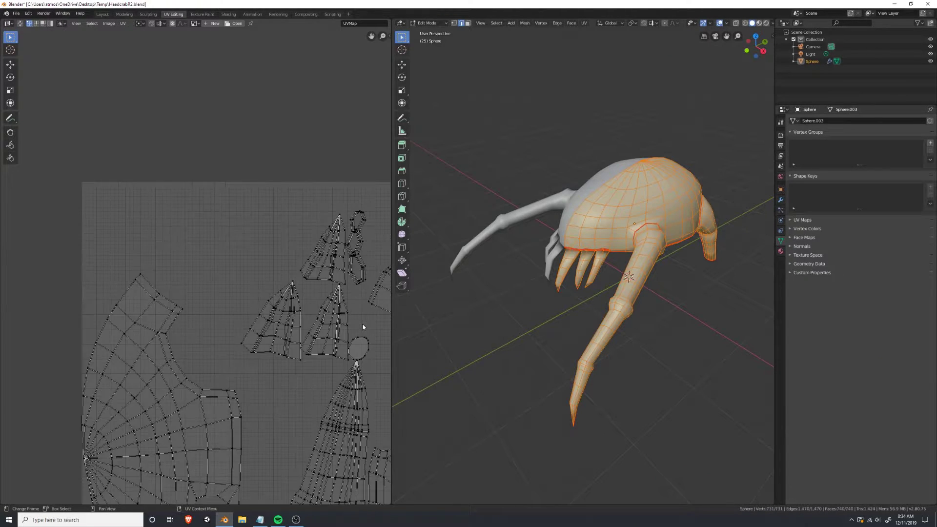
pyautogui.scroll(-3, 346, 310)
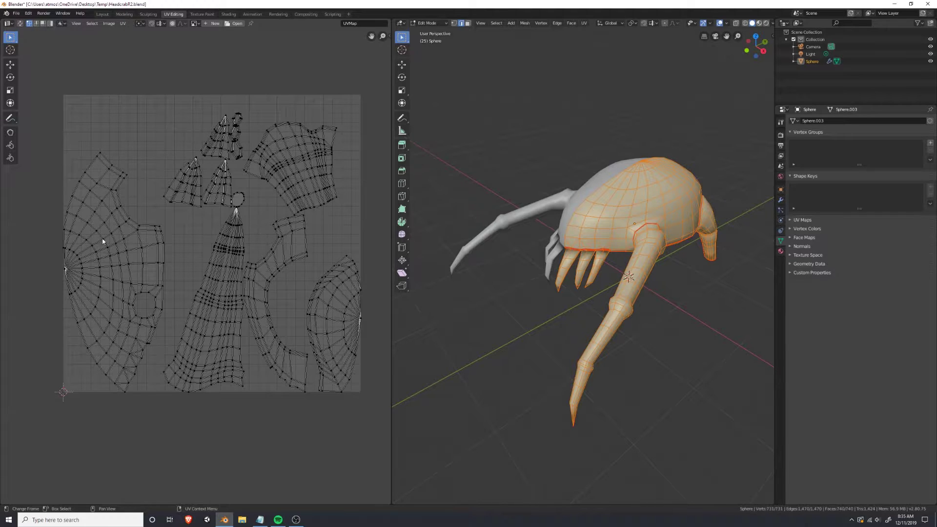
# Select the large body island briefly, turn on UV sync selection and clear the mesh selection.
pyautogui.moveTo(34, 144); pyautogui.dragTo(162, 410)
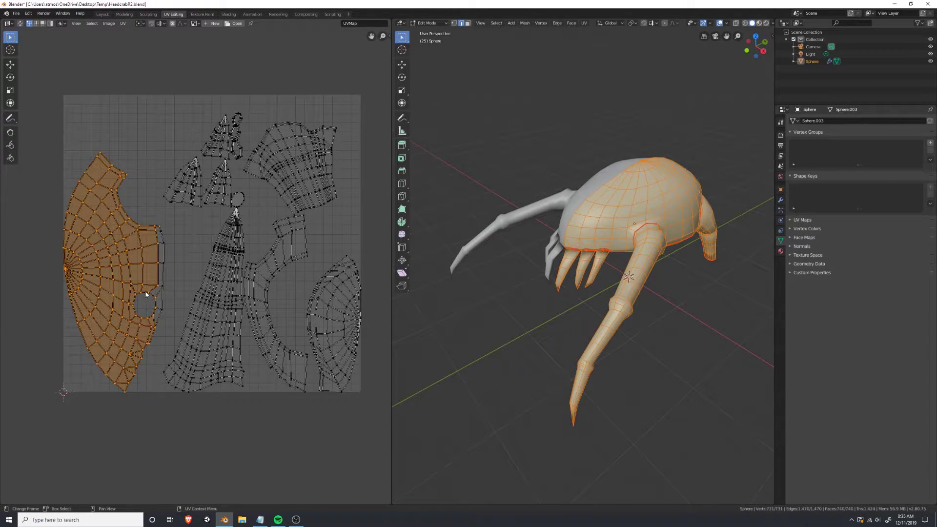
pyautogui.click(223, 281)
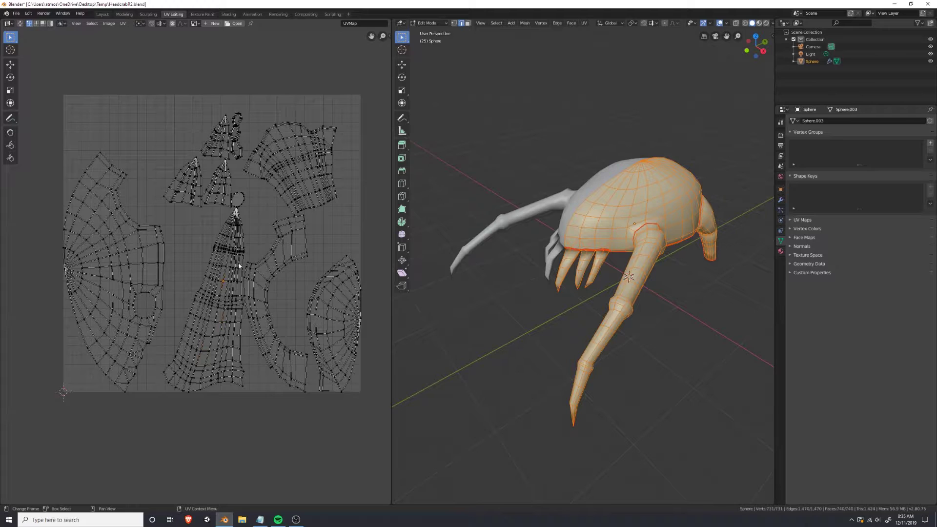
pyautogui.click(20, 26)
pyautogui.hotkey('alt', 'a')
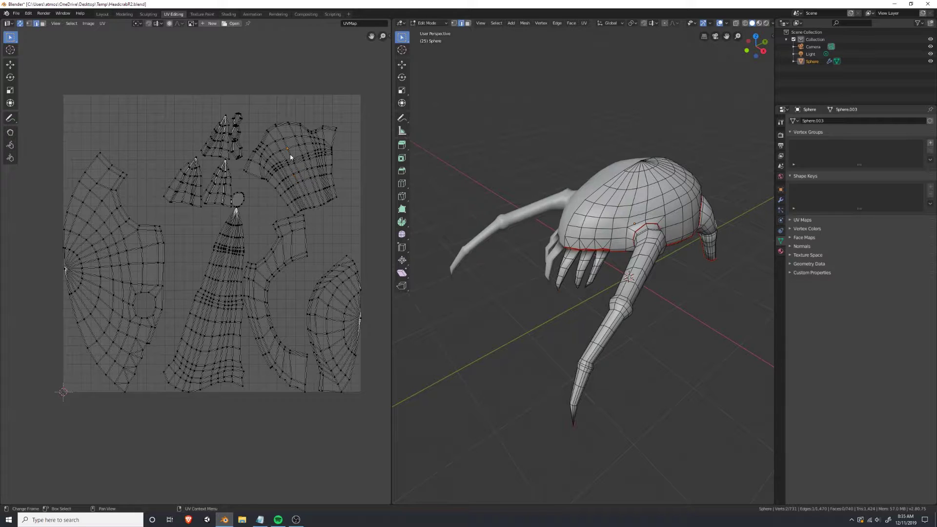
# Pick edges on the rear leg and front leg islands to match them with their parts of the mesh.
pyautogui.click(310, 163)
pyautogui.scroll(2, 705, 326)
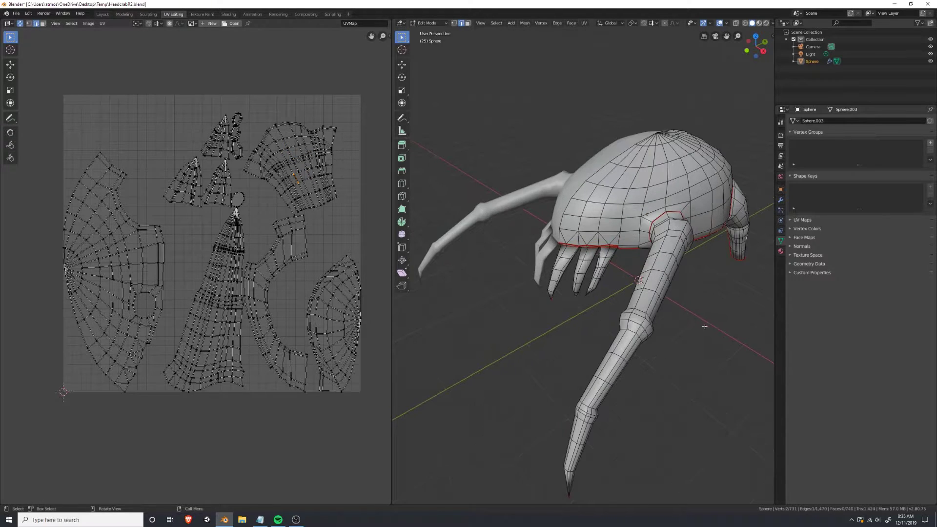
pyautogui.moveTo(705, 327); pyautogui.dragTo(646, 299, button='middle')
pyautogui.scroll(5, 679, 268)
pyautogui.scroll(-4, 680, 267)
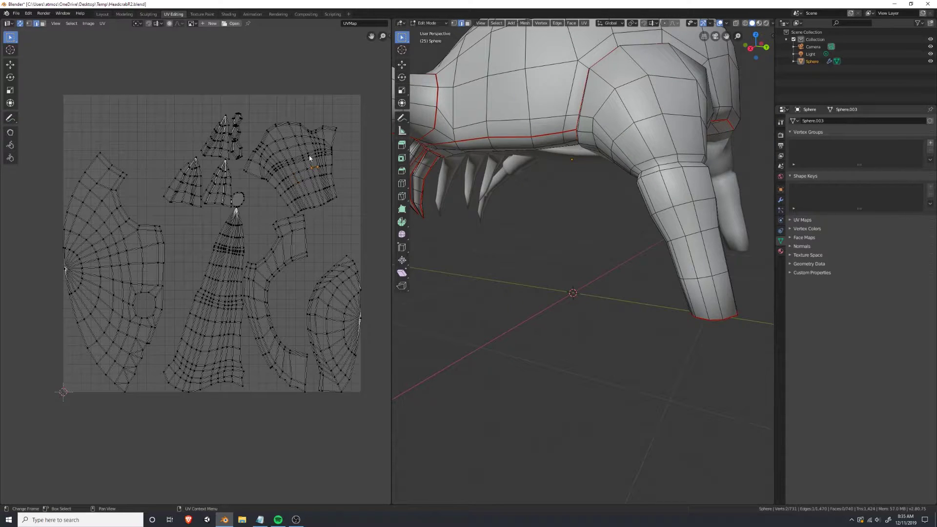
pyautogui.click(291, 183)
pyautogui.click(321, 173)
pyautogui.click(227, 261)
pyautogui.click(216, 300)
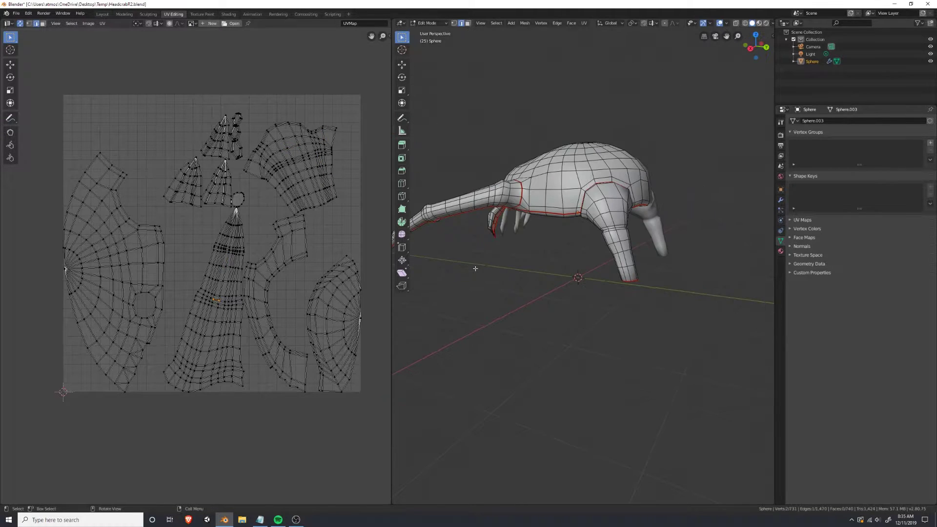
# Pick edges on the body, underside and mouth islands and locate the mouth cavity on the mesh.
pyautogui.click(112, 273)
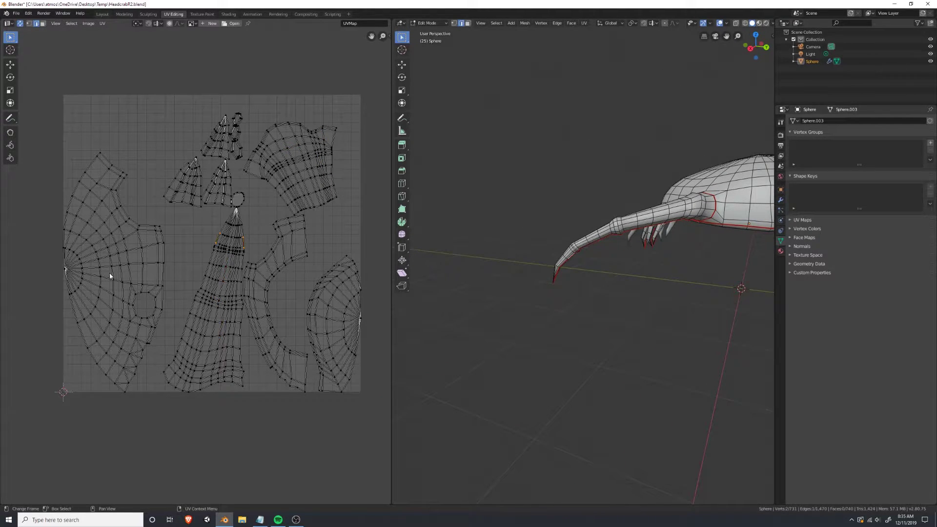
pyautogui.click(259, 300)
pyautogui.click(351, 330)
pyautogui.click(342, 361)
pyautogui.press('KP_Decimal')
pyautogui.moveTo(607, 297); pyautogui.dragTo(542, 276, button='middle')
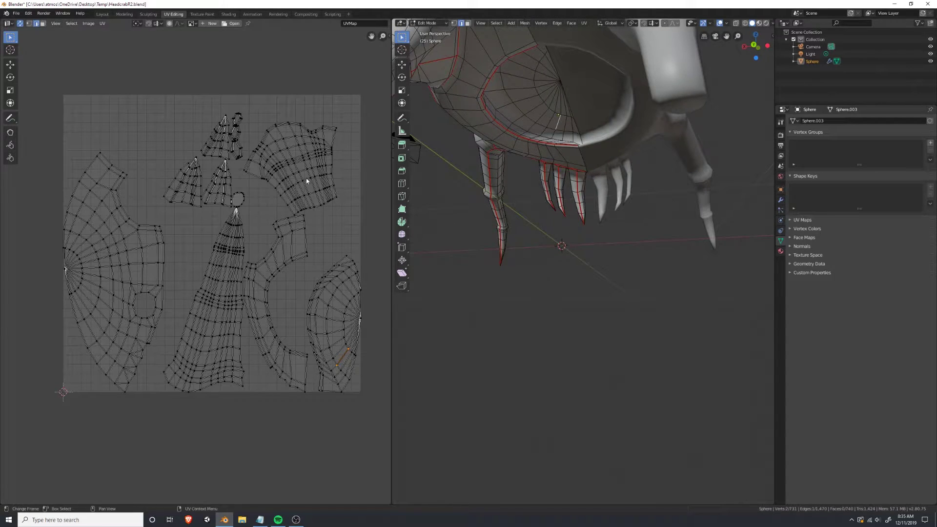
# Examine the small round island, the rear leg island and the front leg's tip against the mesh.
pyautogui.scroll(2, 215, 133)
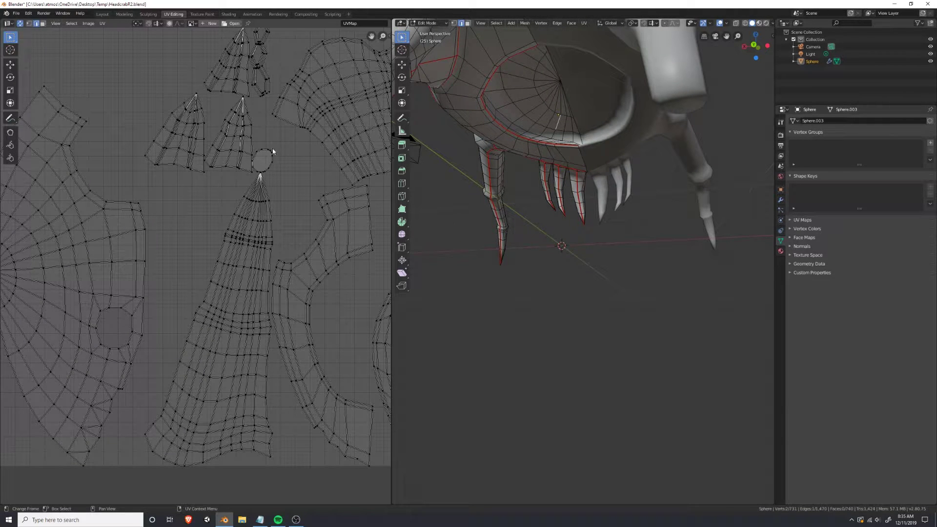
pyautogui.click(272, 167)
pyautogui.click(259, 172)
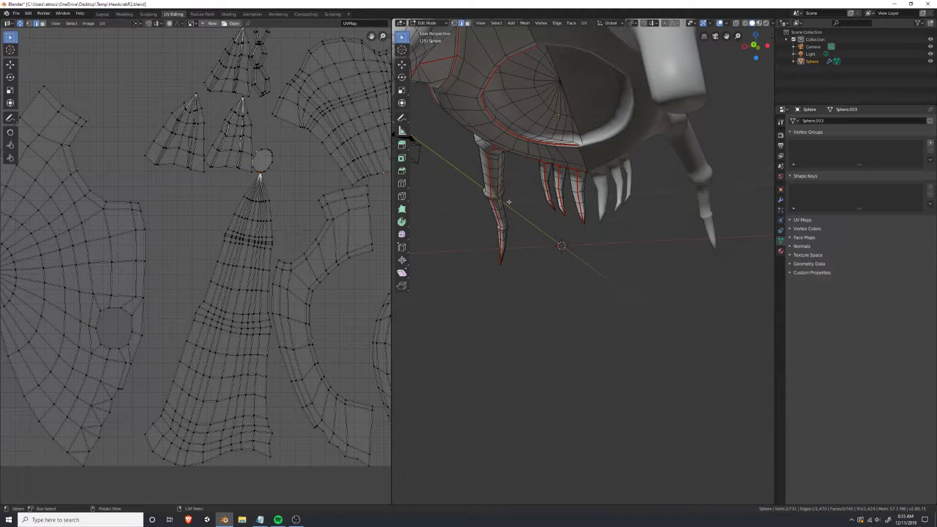
pyautogui.scroll(-5, 287, 157)
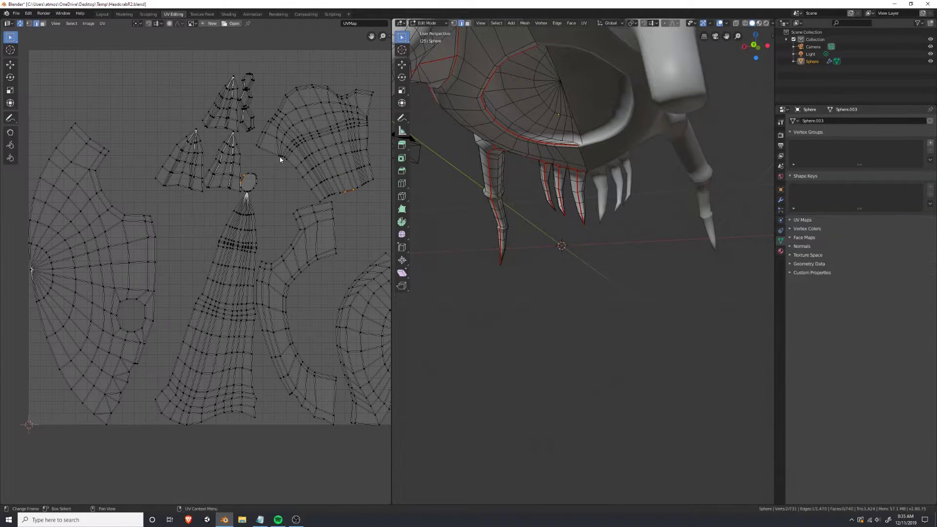
pyautogui.press('l')
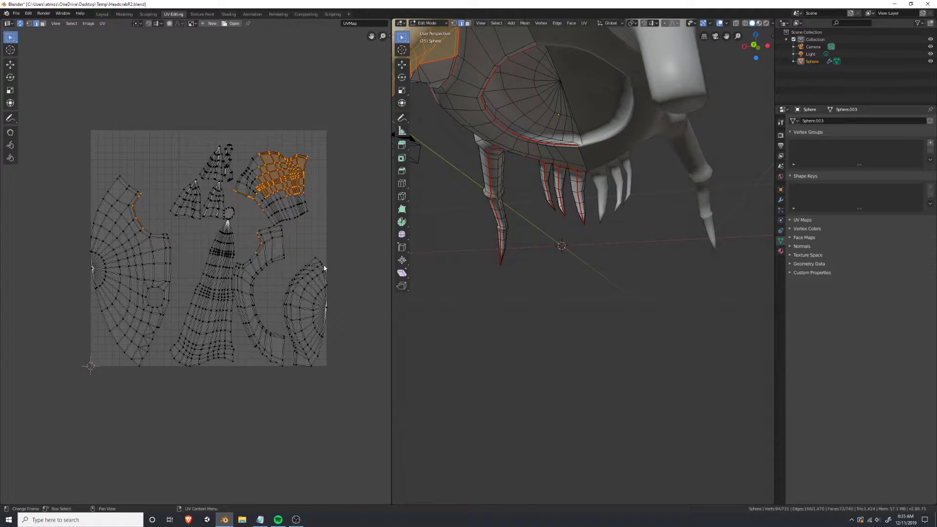
pyautogui.click(504, 267)
pyautogui.moveTo(507, 269); pyautogui.dragTo(555, 291, button='middle')
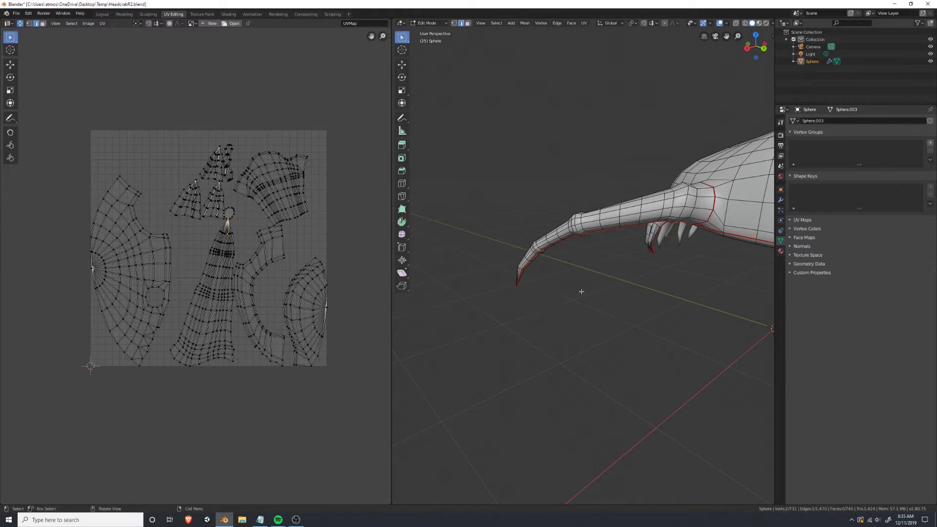
pyautogui.keyDown('shift'); pyautogui.moveTo(683, 277); pyautogui.dragTo(578, 262, button='middle'); pyautogui.keyUp('shift')
pyautogui.scroll(-5, 578, 263)
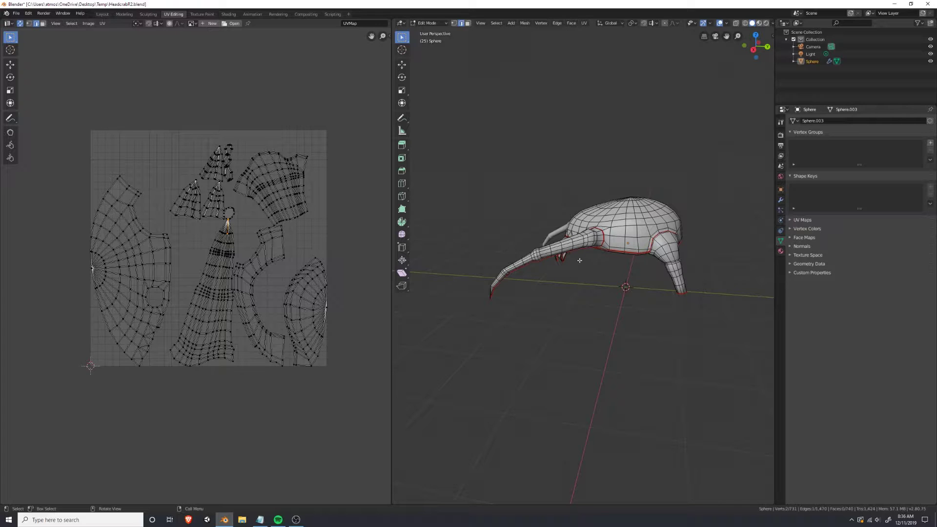
# Apply Smart UV Project to the entire mesh with an angle limit of 66 and inspect its islands in the UV Editing workspace.
pyautogui.click(124, 14)
pyautogui.press('a')
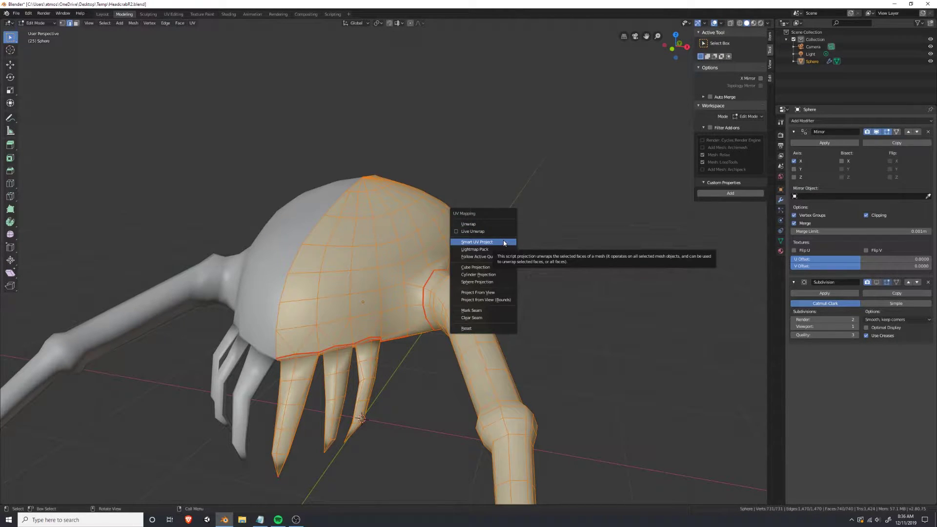
pyautogui.click(504, 243)
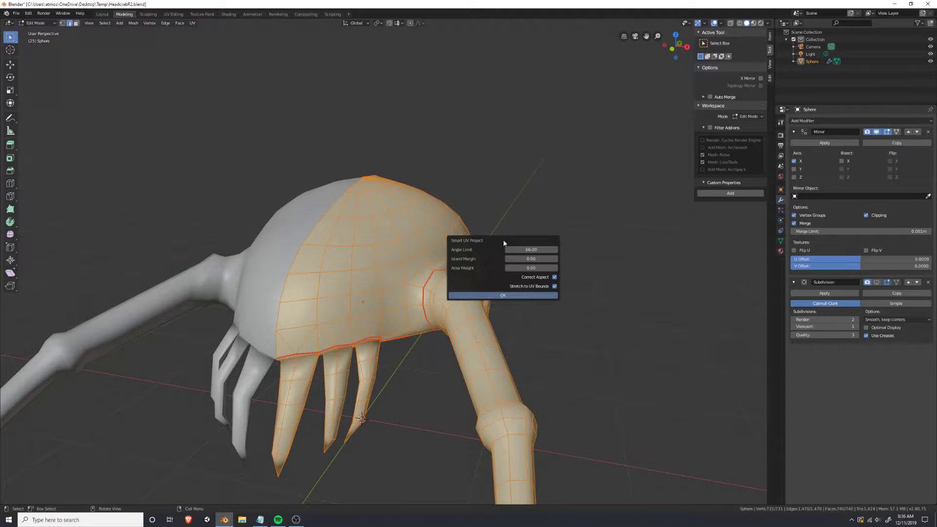
pyautogui.click(509, 294)
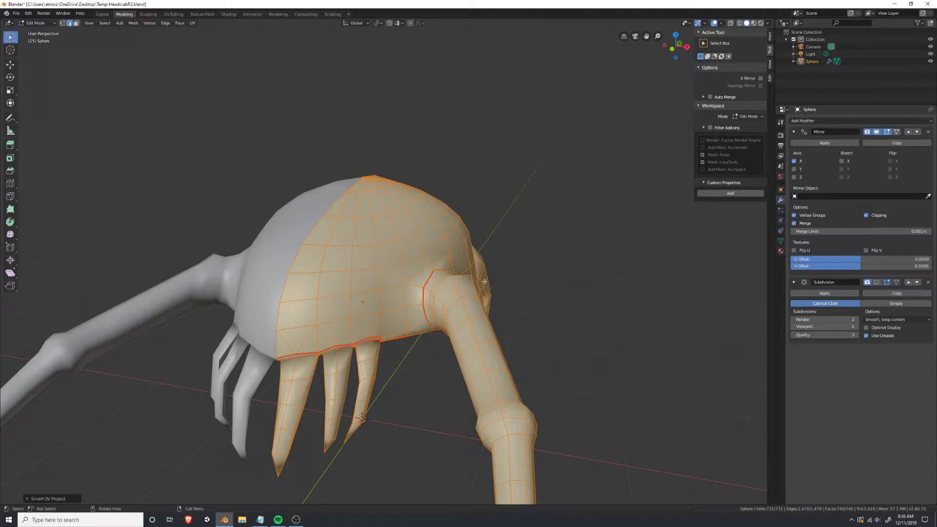
pyautogui.click(174, 13)
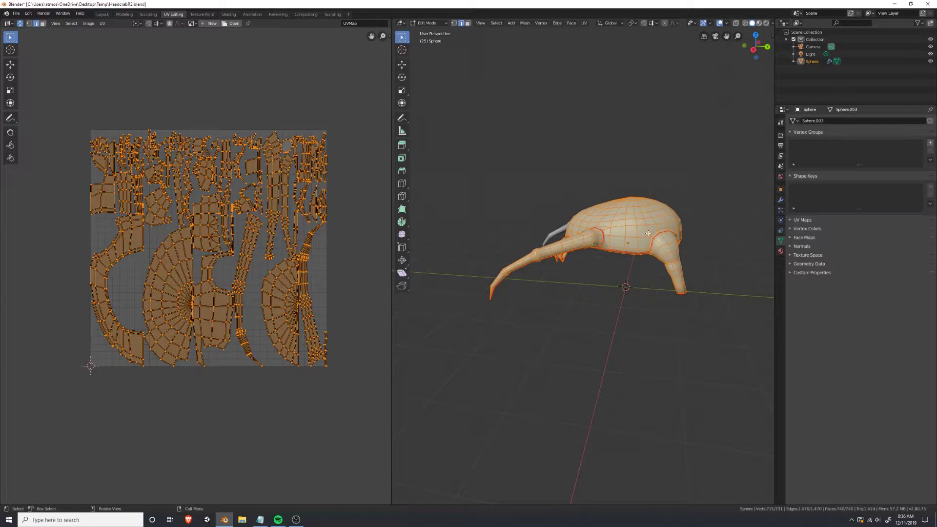
pyautogui.scroll(4, 140, 156)
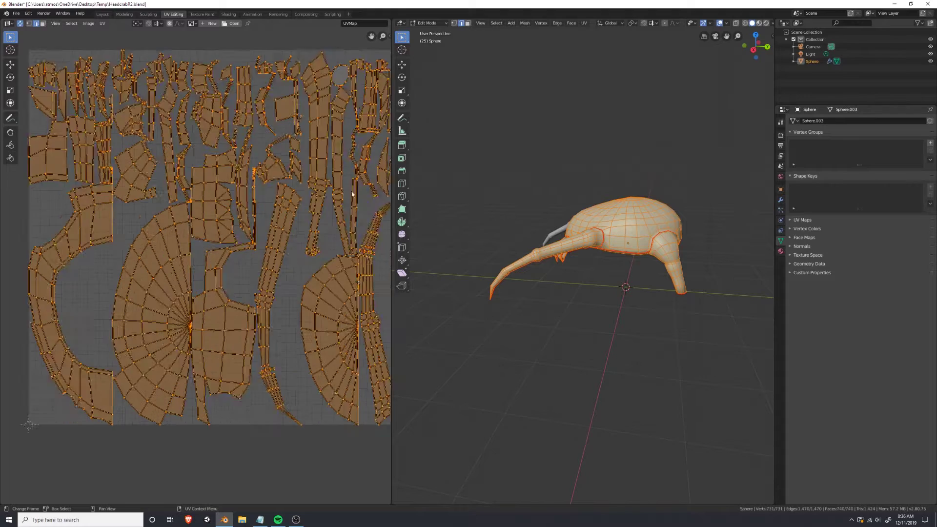
pyautogui.scroll(-4, 140, 155)
pyautogui.scroll(2, 140, 155)
pyautogui.scroll(-1, 293, 182)
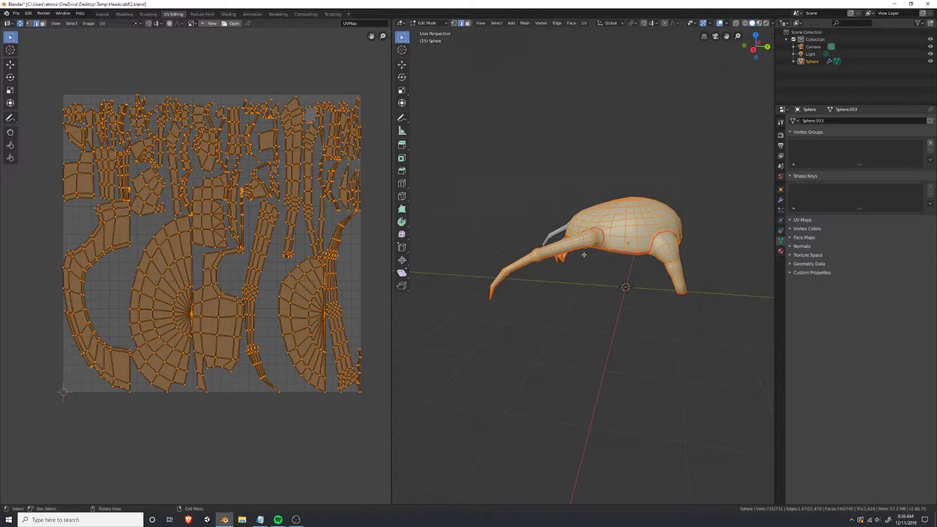
# Unwrap the entire mesh again using the marked seams in place of the Smart UV Project layout.
pyautogui.moveTo(584, 254); pyautogui.dragTo(658, 293, button='middle')
pyautogui.scroll(3, 605, 278)
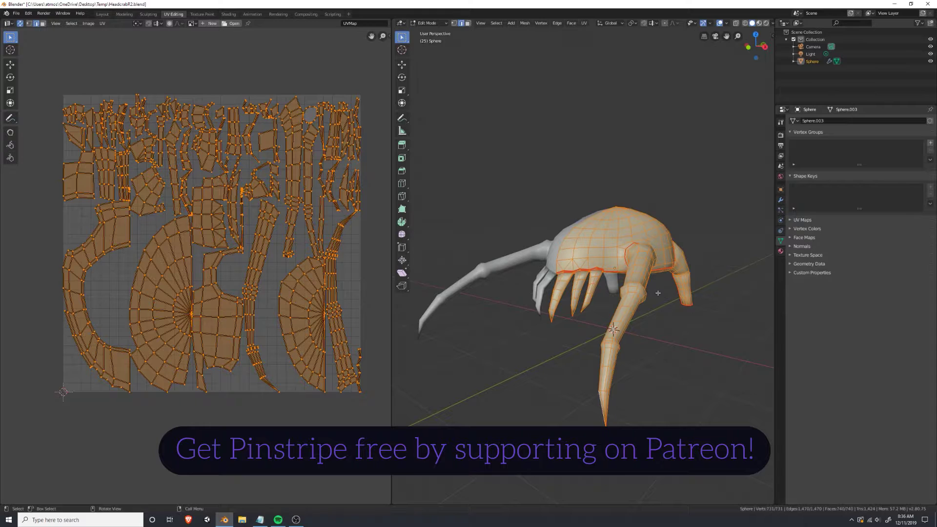
pyautogui.press('u')
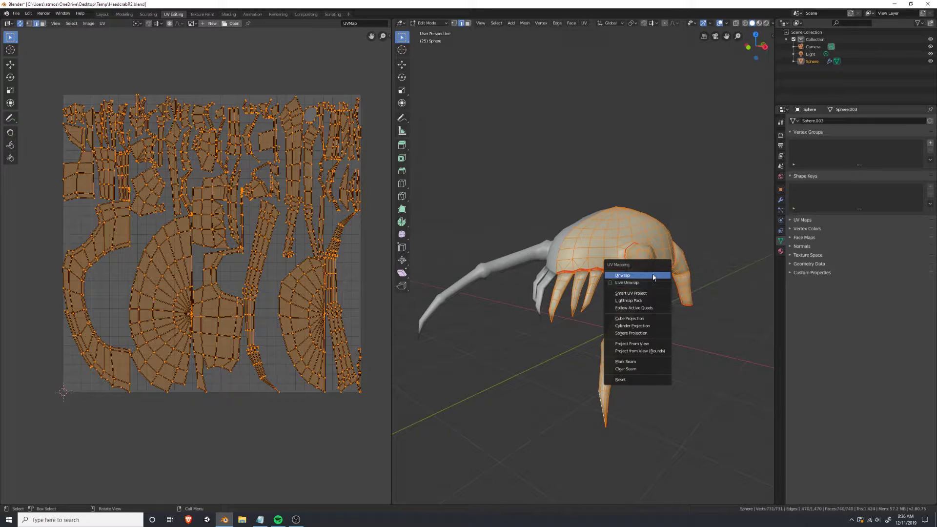
pyautogui.click(653, 275)
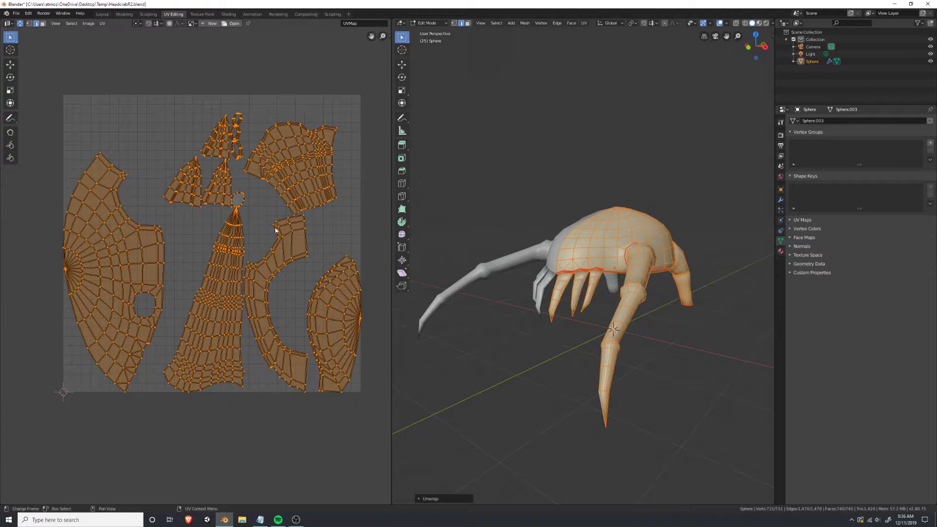
# Examine the restored seam-based layout, selecting the claw islands and clearing the selection.
pyautogui.click(268, 200)
pyautogui.scroll(2, 267, 200)
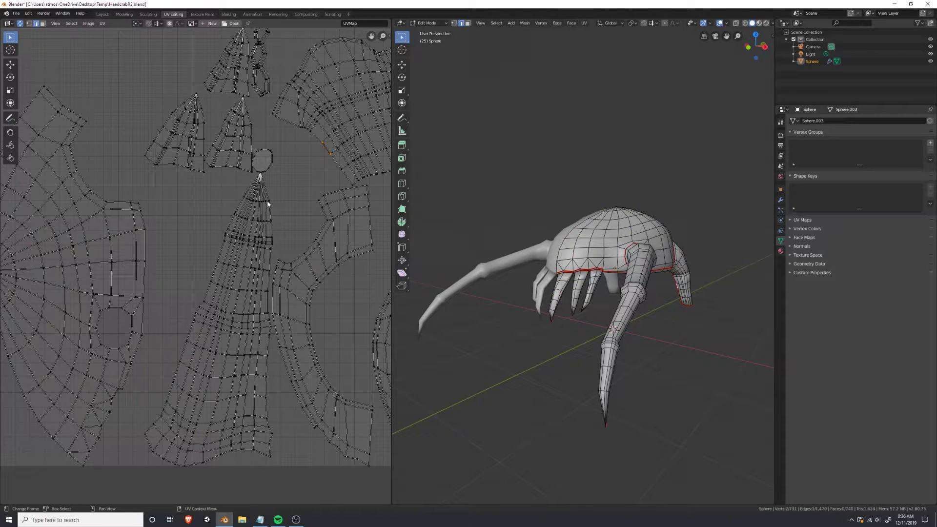
pyautogui.scroll(-3, 267, 204)
pyautogui.scroll(3, 268, 205)
pyautogui.scroll(-2, 268, 205)
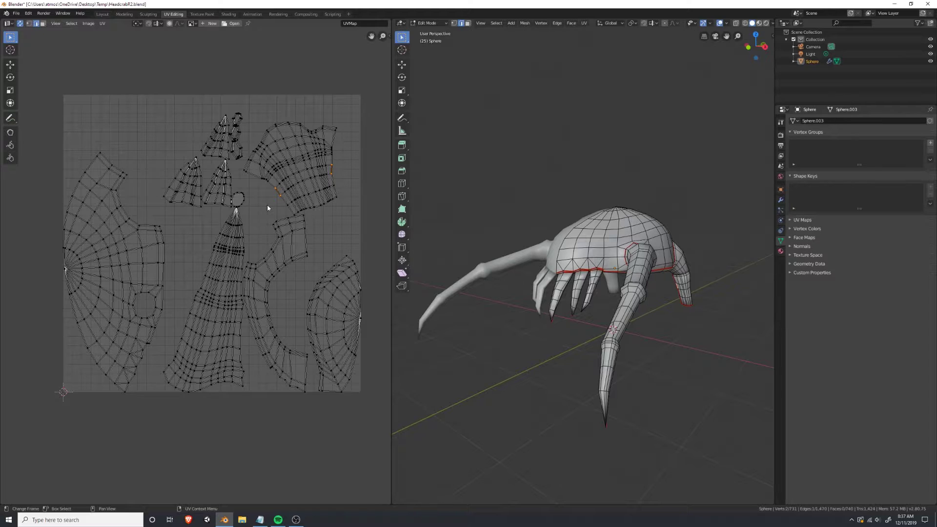
pyautogui.moveTo(163, 153); pyautogui.dragTo(213, 213)
pyautogui.keyDown('shift'); pyautogui.moveTo(204, 108); pyautogui.dragTo(246, 171); pyautogui.keyUp('shift')
pyautogui.hotkey('alt', 'a')
# Select part of the rear leg island and check the matching faces on the mesh from below.
pyautogui.click(286, 188)
pyautogui.moveTo(345, 122); pyautogui.dragTo(308, 194)
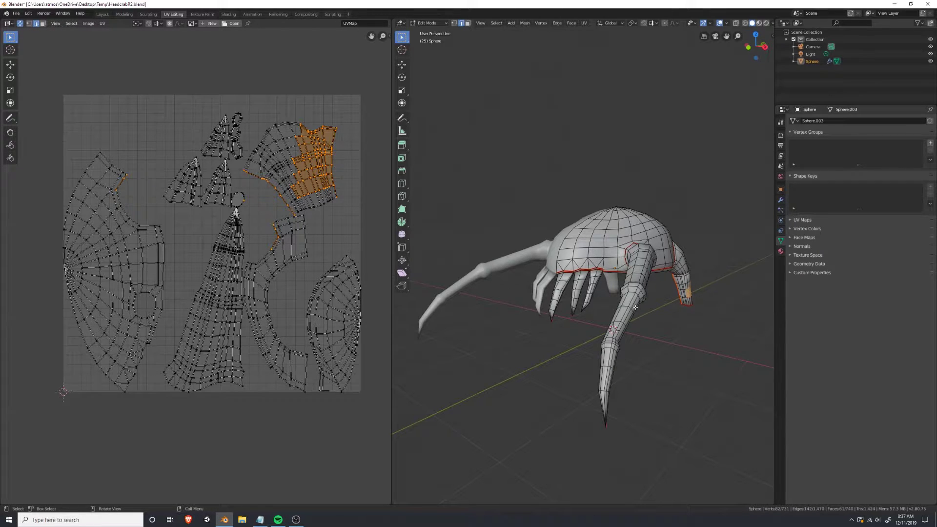
pyautogui.moveTo(635, 308); pyautogui.dragTo(561, 370, button='middle')
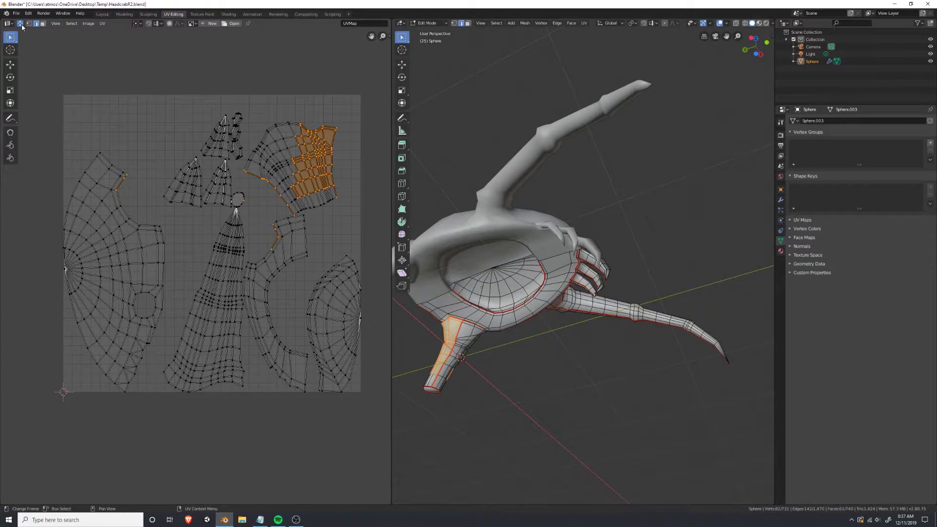
# Turn off UV sync selection, then reselect the entire mesh to display all of its UV islands.
pyautogui.click(20, 23)
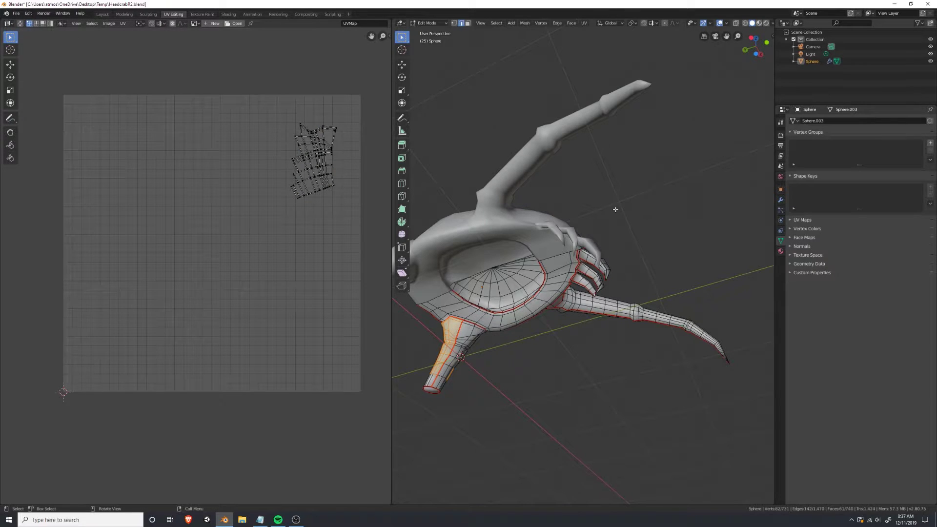
pyautogui.hotkey('alt', 'a')
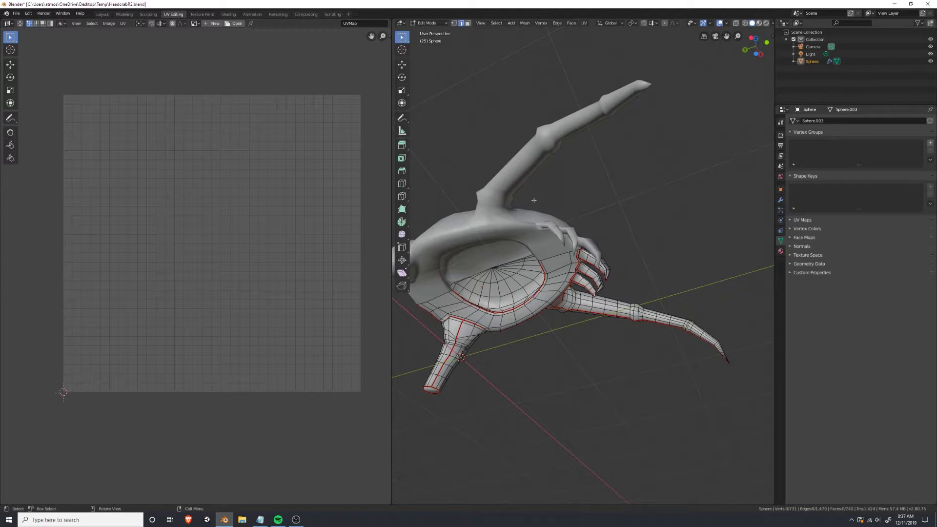
pyautogui.press('a')
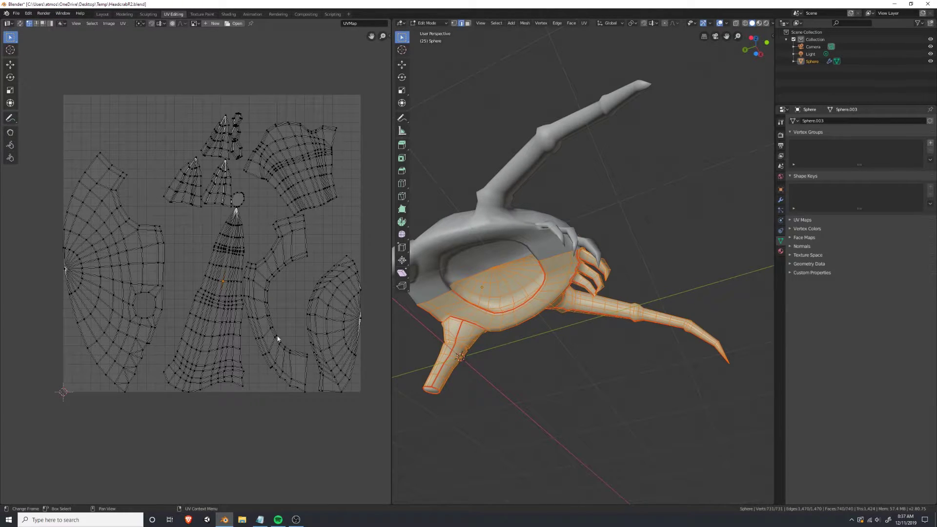
# Select all three claw islands with the small rings beside them and move them up and left, clear of the oval island.
pyautogui.click(255, 305)
pyautogui.moveTo(157, 103); pyautogui.dragTo(244, 164)
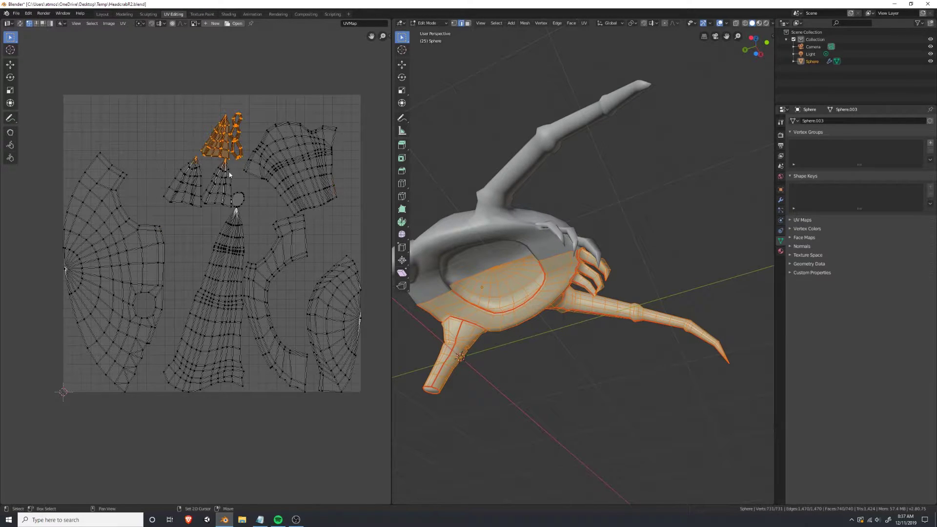
pyautogui.moveTo(168, 150); pyautogui.dragTo(214, 213)
pyautogui.scroll(3, 213, 213)
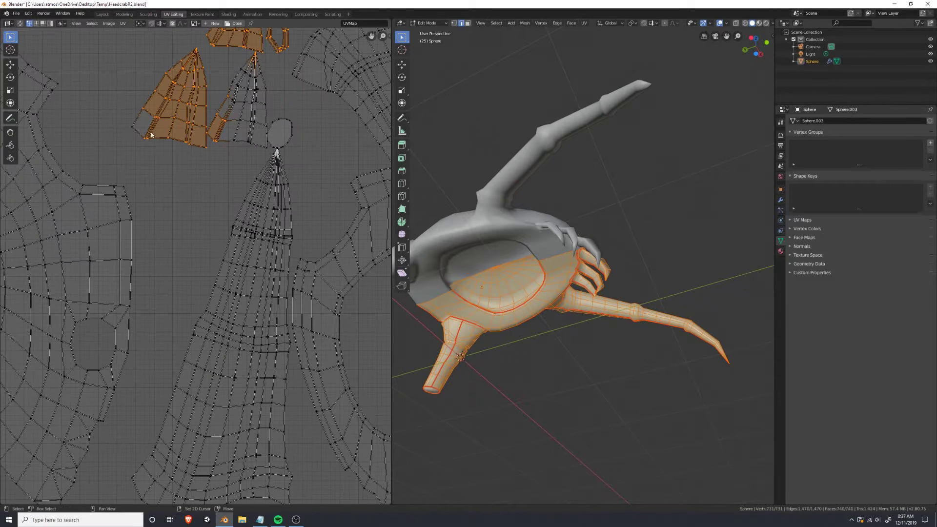
pyautogui.keyDown('shift'); pyautogui.moveTo(109, 87); pyautogui.dragTo(159, 137); pyautogui.keyUp('shift')
pyautogui.moveTo(215, 152)
pyautogui.keyDown('shift'); pyautogui.mouseDown()
pyautogui.moveTo(261, 88)
pyautogui.moveTo(262, 44)
pyautogui.mouseUp(); pyautogui.keyUp('shift')
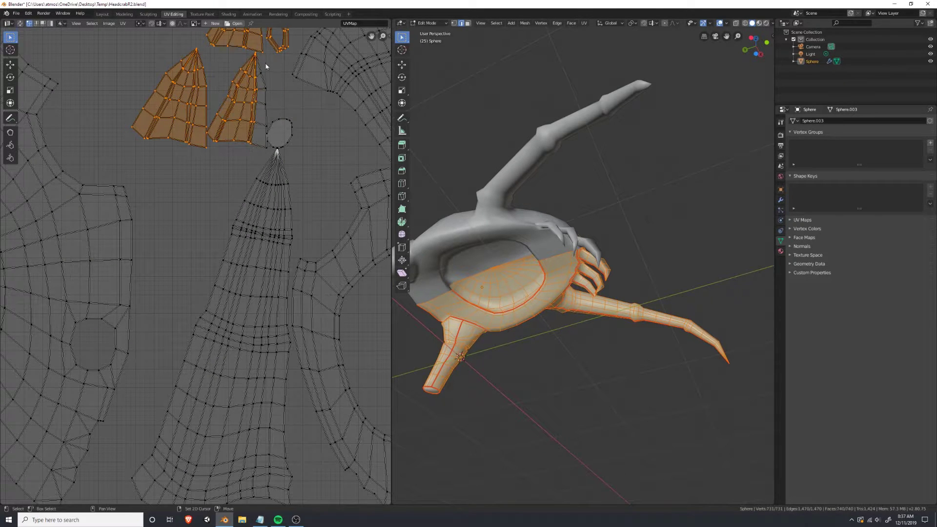
pyautogui.keyDown('shift'); pyautogui.moveTo(259, 85); pyautogui.dragTo(267, 157); pyautogui.keyUp('shift')
pyautogui.scroll(-4, 279, 186)
pyautogui.press('g')
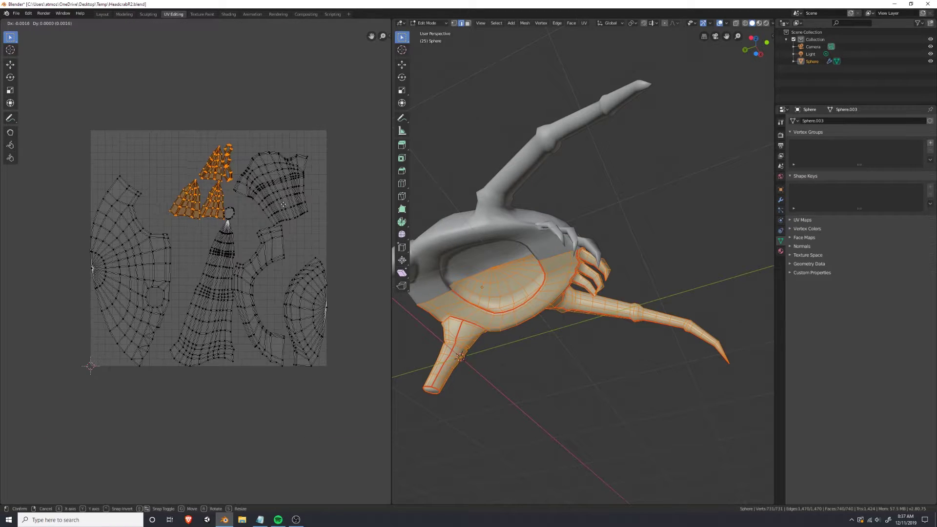
pyautogui.click(261, 201)
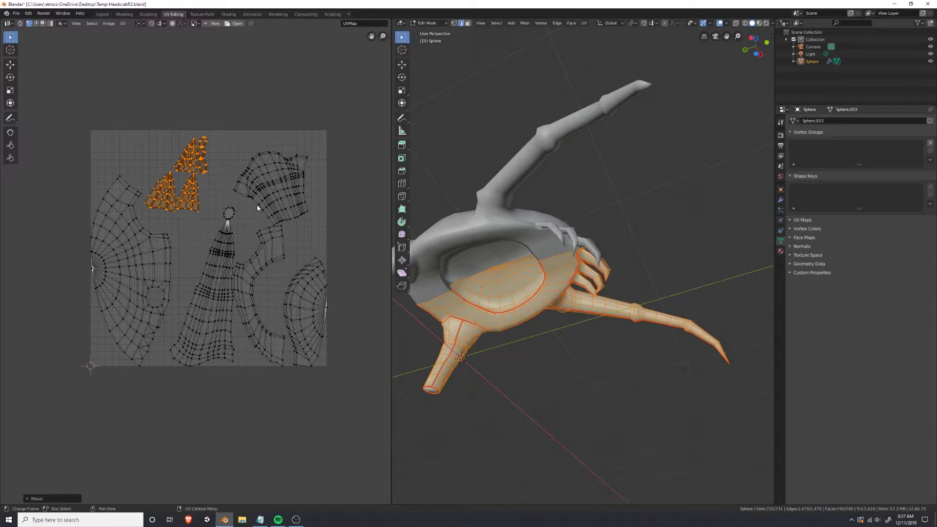
# Try to scale the selected claw islands, then undo the resize.
pyautogui.press('s')
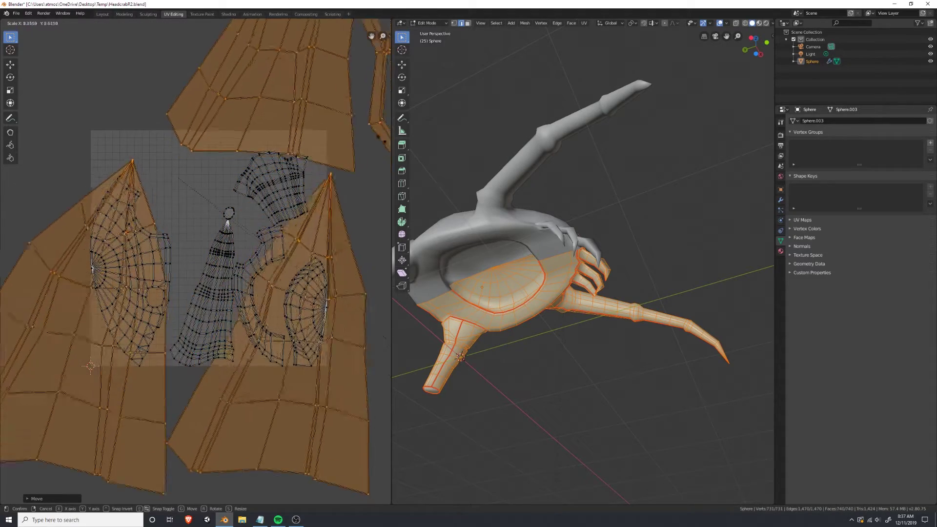
pyautogui.click(184, 255)
pyautogui.moveTo(636, 256); pyautogui.dragTo(618, 285, button='middle')
pyautogui.hotkey('ctrl', 'z')
# Rotate the selected claw islands so that their tips point downward.
pyautogui.press('r')
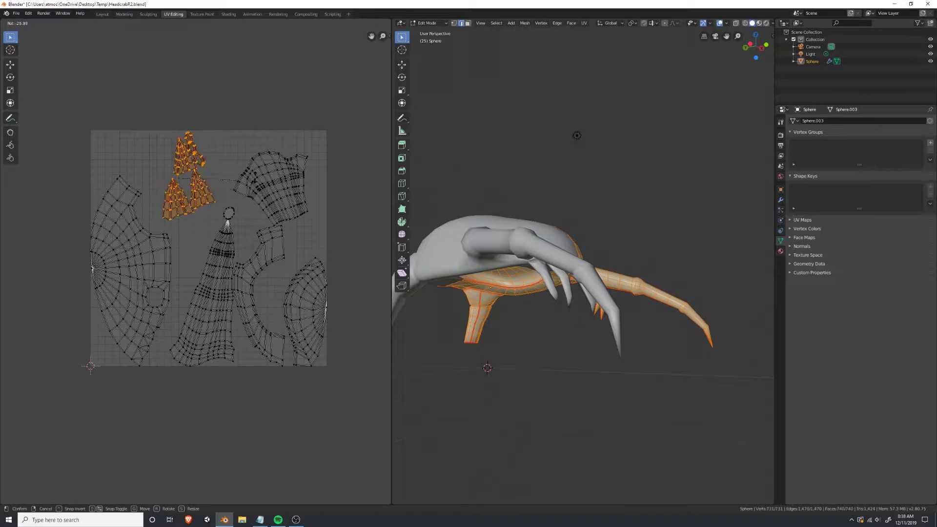
pyautogui.click(104, 158)
pyautogui.scroll(2, 218, 213)
pyautogui.moveTo(218, 213); pyautogui.dragTo(300, 263, button='middle')
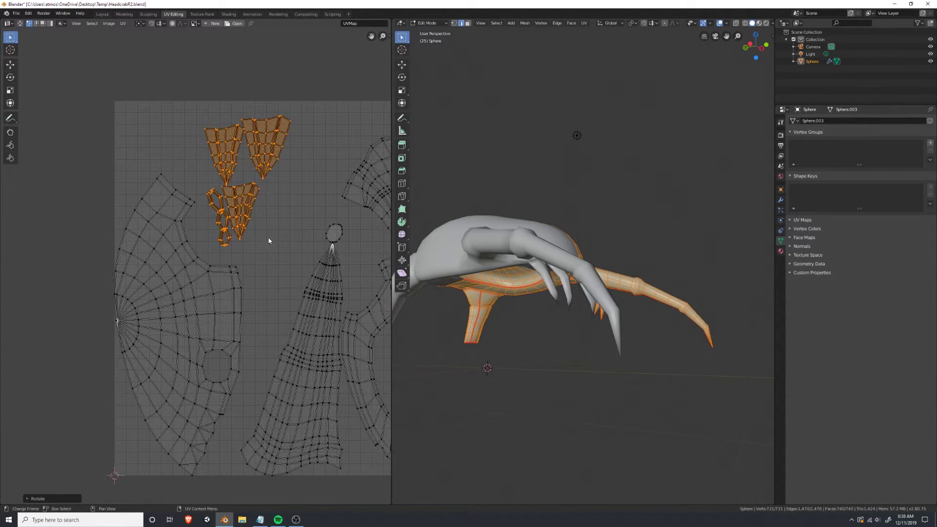
# Move the lowest claw island and its small rings up beside the other two claws, forming one row.
pyautogui.scroll(3, 266, 236)
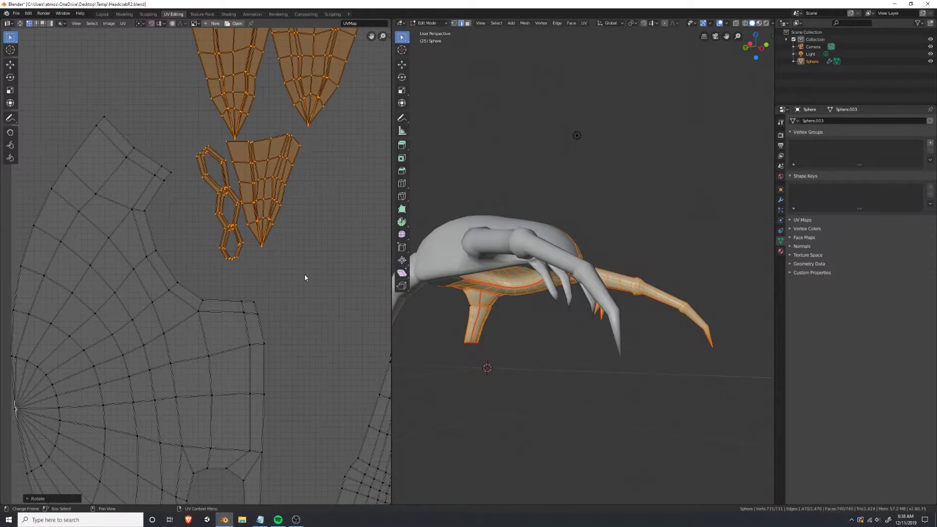
pyautogui.scroll(-1, 305, 276)
pyautogui.click(305, 274)
pyautogui.moveTo(306, 274); pyautogui.dragTo(202, 168)
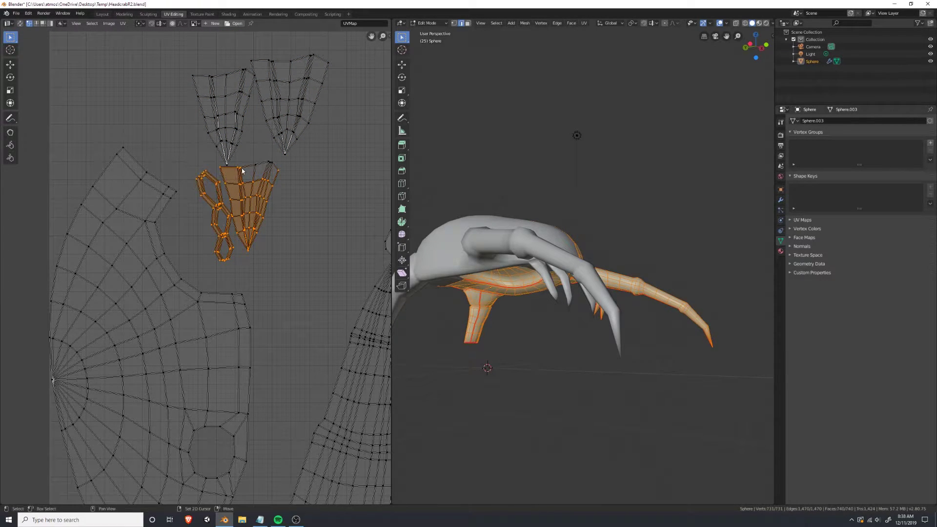
pyautogui.press('g')
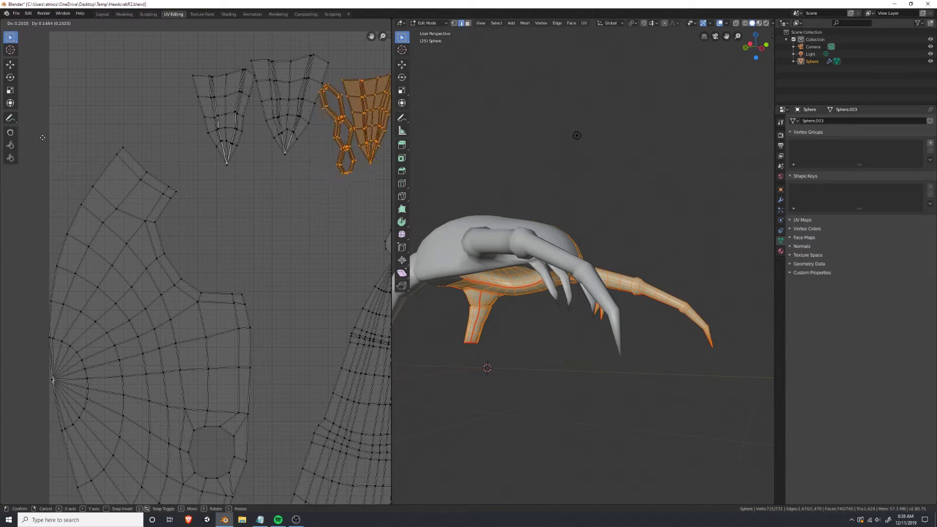
pyautogui.click(64, 133)
pyautogui.scroll(-4, 188, 194)
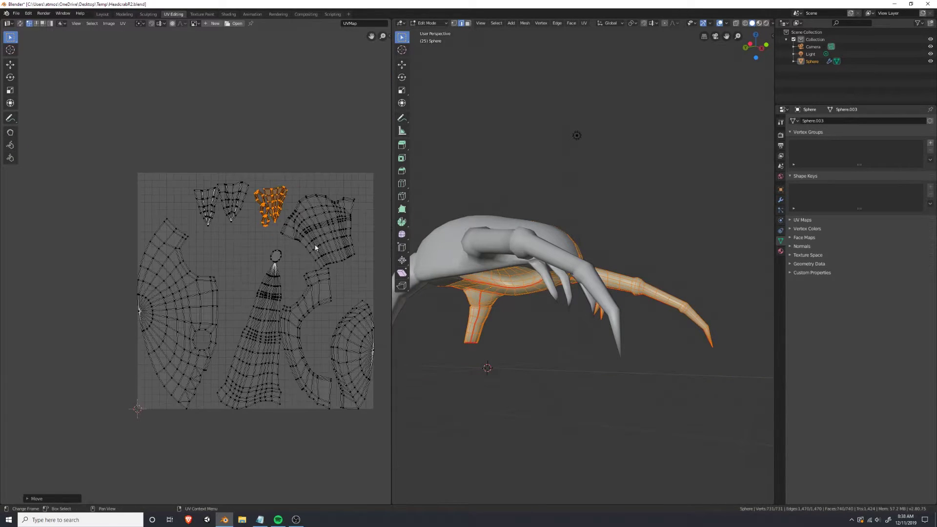
pyautogui.scroll(3, 251, 238)
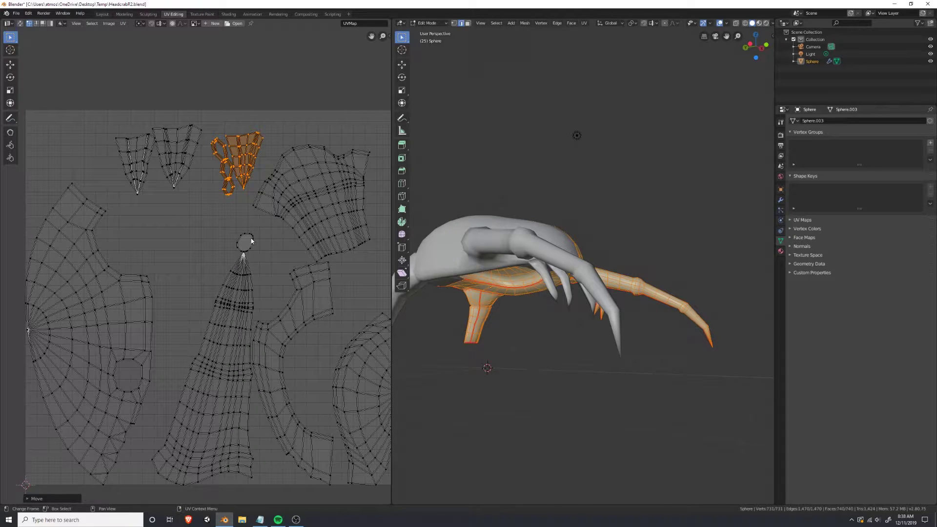
pyautogui.press('g')
pyautogui.click(240, 231)
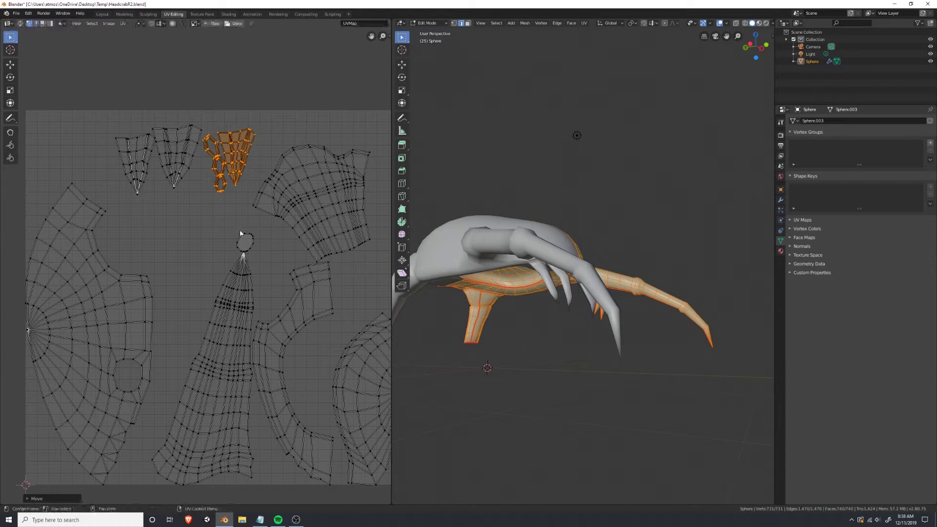
# Select the leftmost claw island and shift it slightly left and up in the row.
pyautogui.click(112, 135)
pyautogui.moveTo(112, 138); pyautogui.dragTo(152, 201)
pyautogui.press('g')
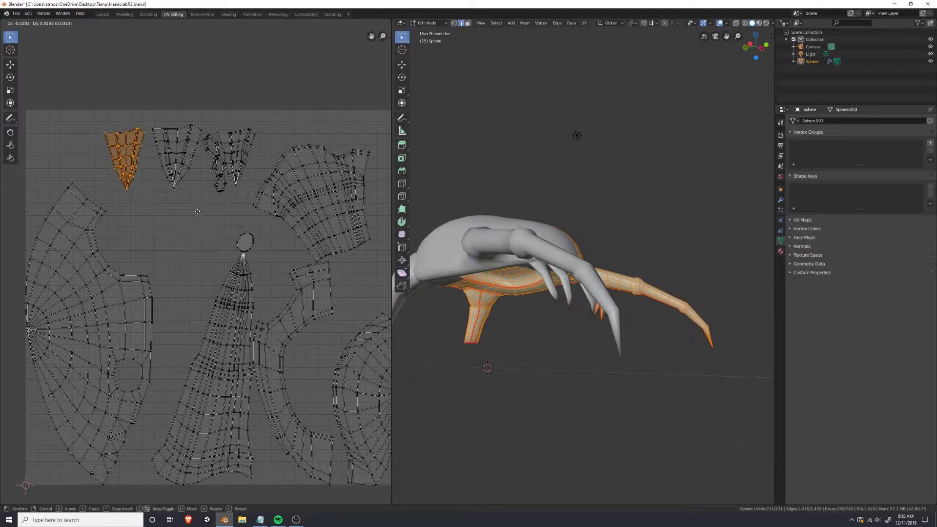
pyautogui.click(199, 212)
# Select the whole row of claw islands and try scaling it, undoing each resize.
pyautogui.click(102, 128)
pyautogui.moveTo(102, 127); pyautogui.dragTo(263, 208)
pyautogui.press('s')
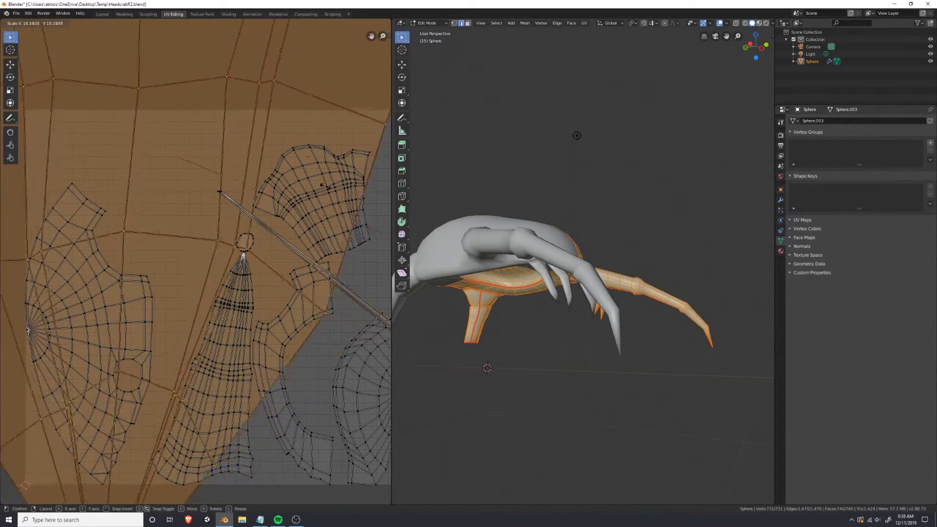
pyautogui.click(61, 276)
pyautogui.hotkey('ctrl', 'z')
pyautogui.press('s')
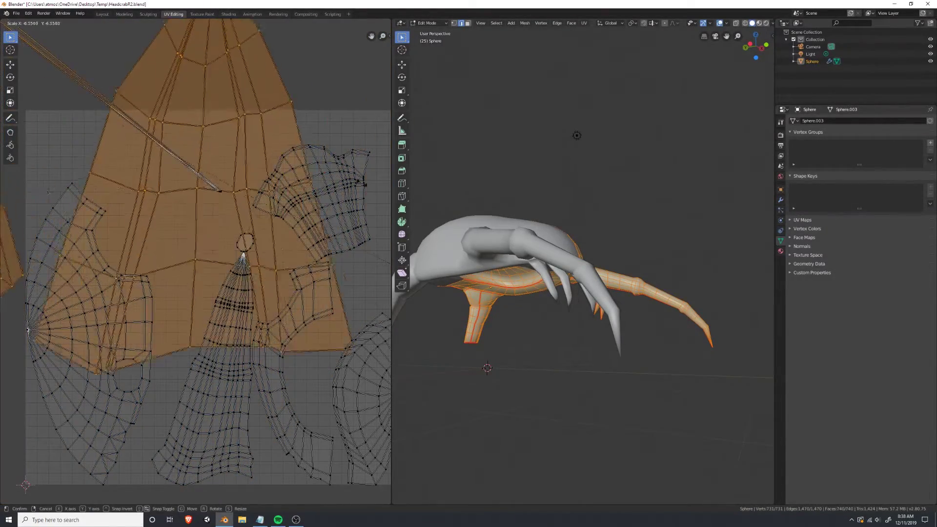
pyautogui.click(48, 301)
pyautogui.scroll(-2, 49, 301)
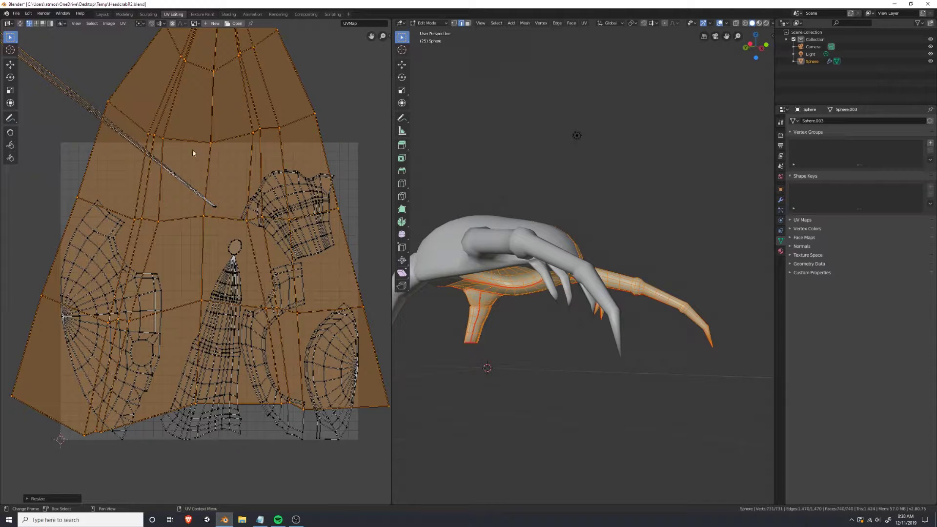
pyautogui.hotkey('ctrl', 'z')
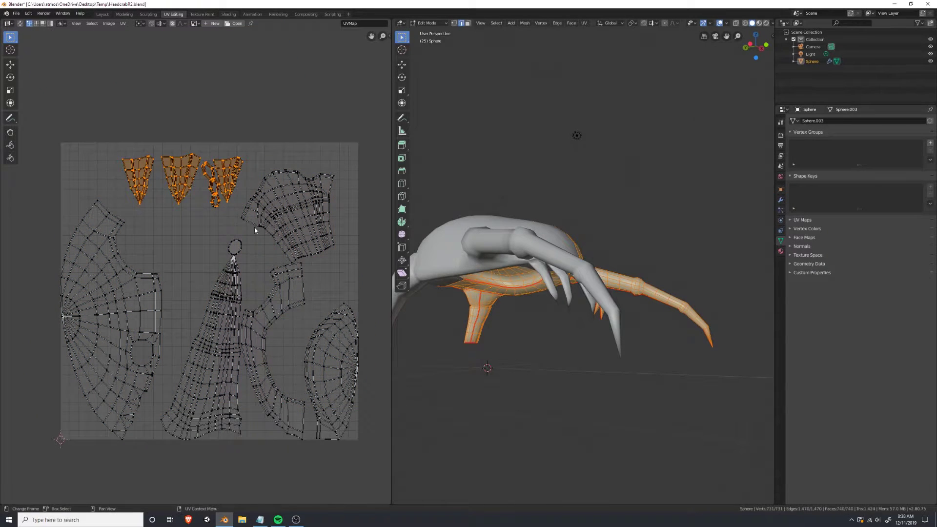
# Shift the row of claw islands slightly left along the upper edge of the UV space.
pyautogui.press('g')
pyautogui.click(224, 214)
pyautogui.hotkey('ctrl', 'z')
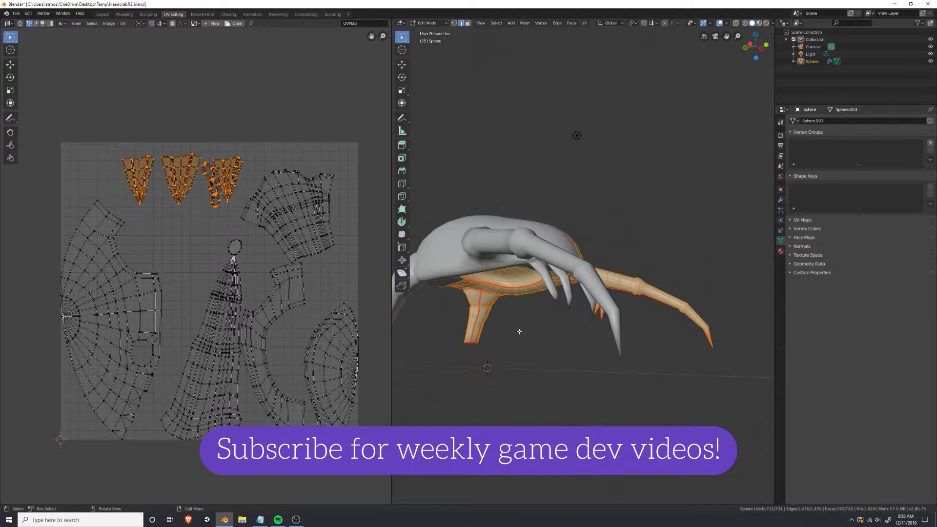
pyautogui.press('g')
pyautogui.click(263, 239)
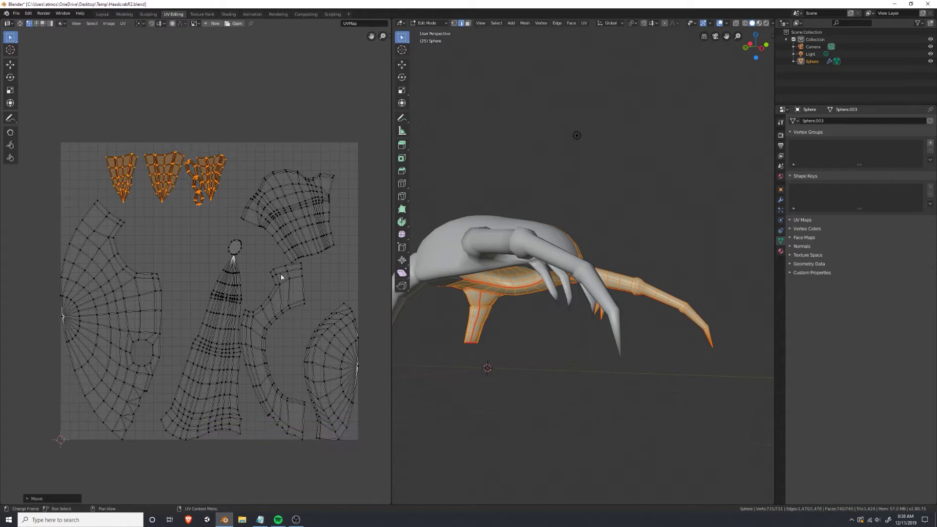
# Select the small oval island at the long leg island's tip and move it up beside the claw row.
pyautogui.click(245, 252)
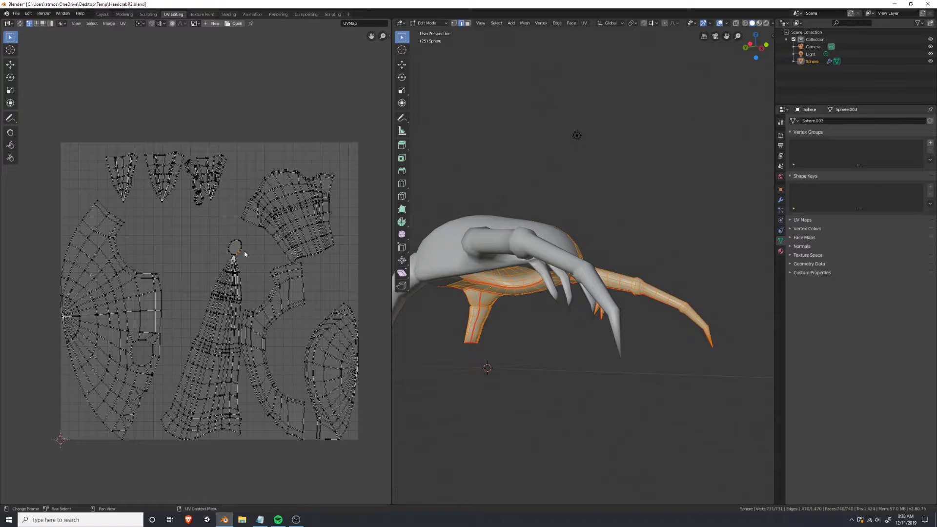
pyautogui.moveTo(221, 234); pyautogui.dragTo(246, 253)
pyautogui.press('g')
pyautogui.click(253, 262)
pyautogui.scroll(4, 254, 262)
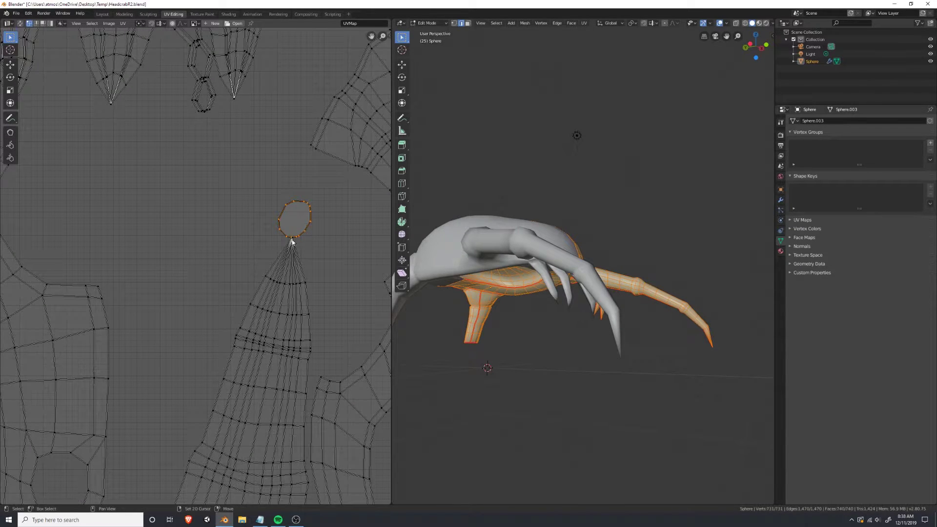
pyautogui.scroll(-5, 295, 247)
pyautogui.press('g')
pyautogui.click(301, 181)
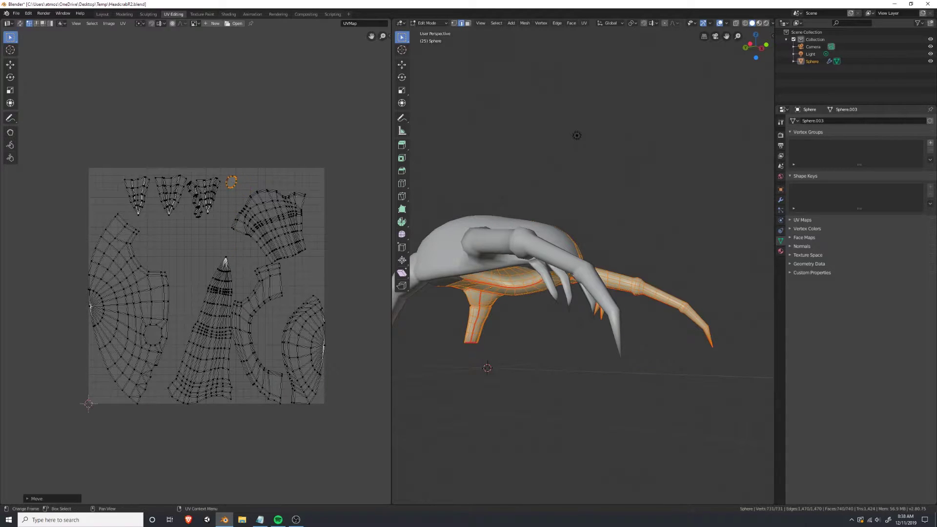
# Scale the small oval island down and place it in the upper-left corner of the UV space.
pyautogui.press('s')
pyautogui.click(259, 188)
pyautogui.press('g')
pyautogui.click(126, 185)
# Select the entire long tapered leg island and move it slightly left, away from the curved mouth island.
pyautogui.click(244, 296)
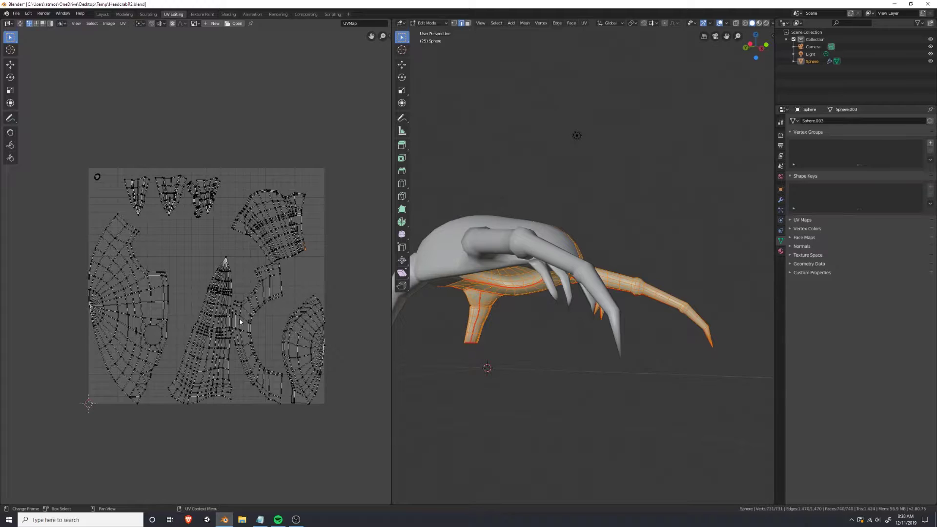
pyautogui.click(310, 305)
pyautogui.moveTo(188, 254); pyautogui.dragTo(179, 338)
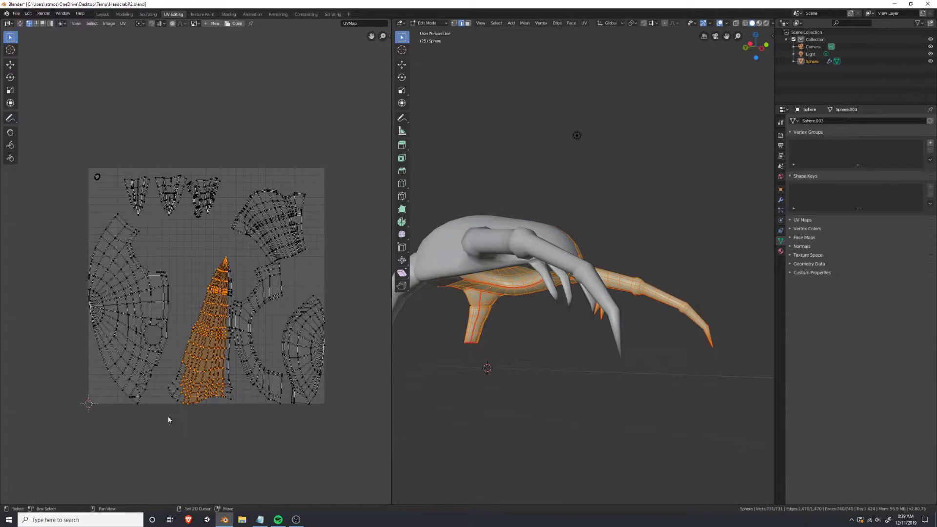
pyautogui.keyDown('shift'); pyautogui.moveTo(169, 419); pyautogui.dragTo(192, 367); pyautogui.keyUp('shift')
pyautogui.keyDown('shift'); pyautogui.moveTo(227, 411); pyautogui.dragTo(231, 252); pyautogui.keyUp('shift')
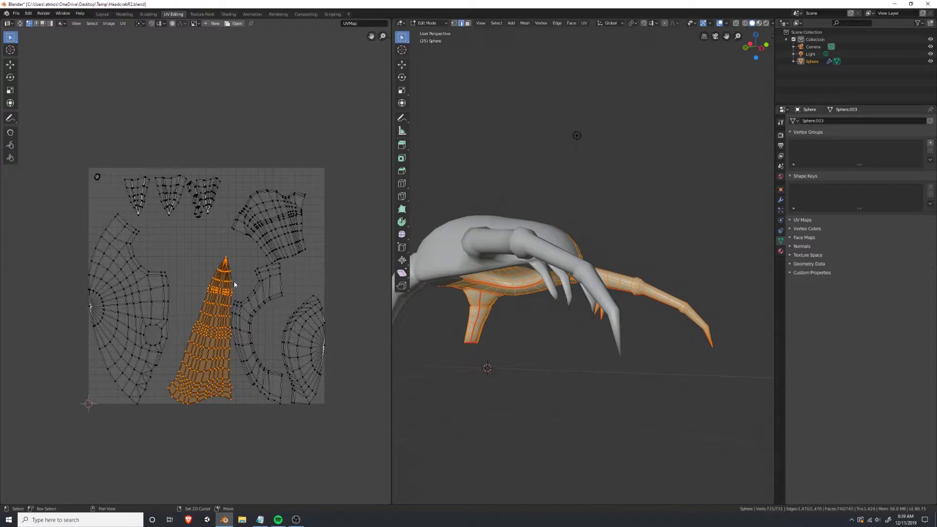
pyautogui.press('g')
pyautogui.click(259, 332)
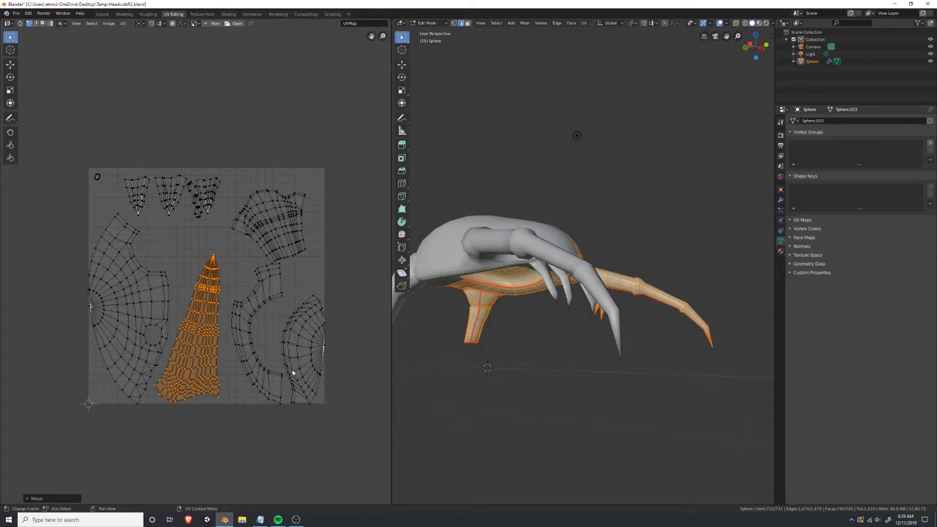
# Rotate the long leg island by about 190 degrees, tip downward, and center it between the body and mouth islands.
pyautogui.press('r')
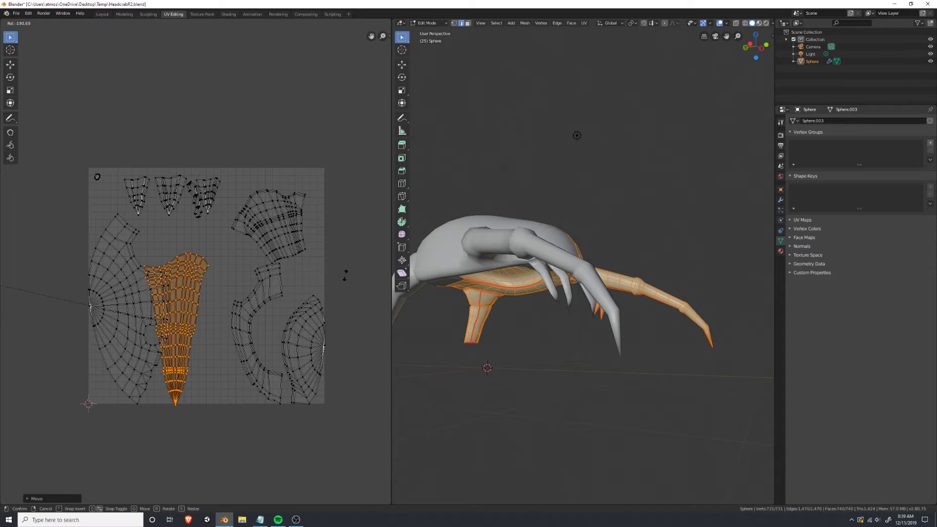
pyautogui.click(344, 275)
pyautogui.press('g')
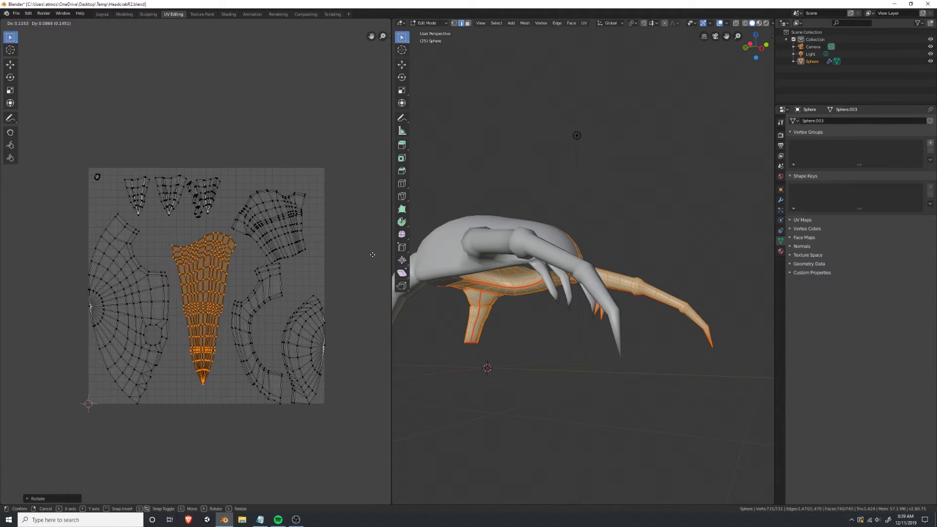
pyautogui.click(372, 254)
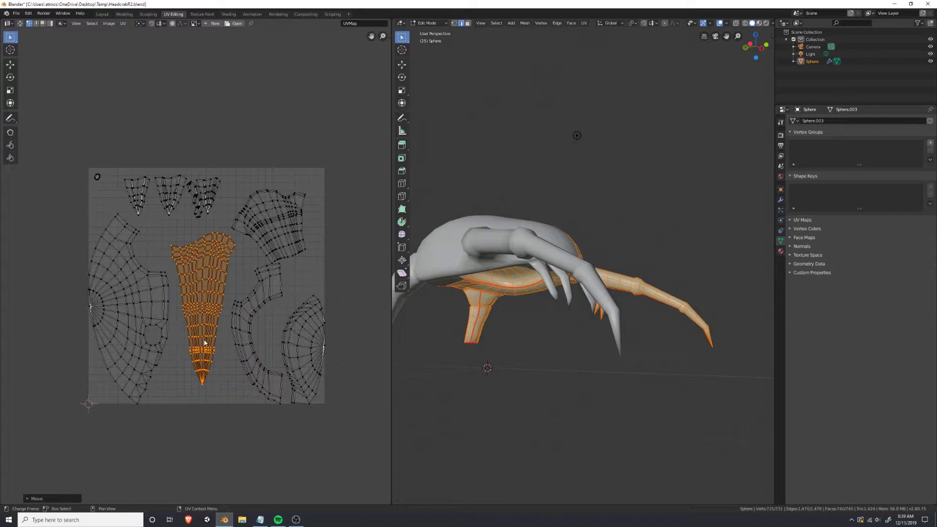
# Select the whole rear leg island and move it up and slightly left, beside the claw row.
pyautogui.click(340, 302)
pyautogui.moveTo(233, 263); pyautogui.dragTo(247, 264)
pyautogui.keyDown('shift'); pyautogui.moveTo(233, 199); pyautogui.dragTo(254, 235); pyautogui.keyUp('shift')
pyautogui.press('g')
pyautogui.click(279, 251)
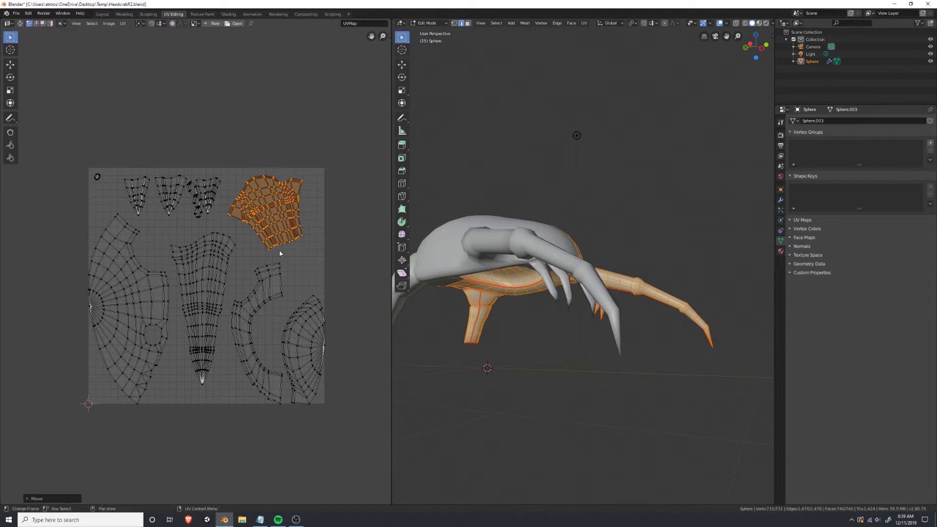
# Select the whole curved mouth island and the fan-shaped island beside it, and move both slightly up and left, inside the UV border.
pyautogui.click(336, 266)
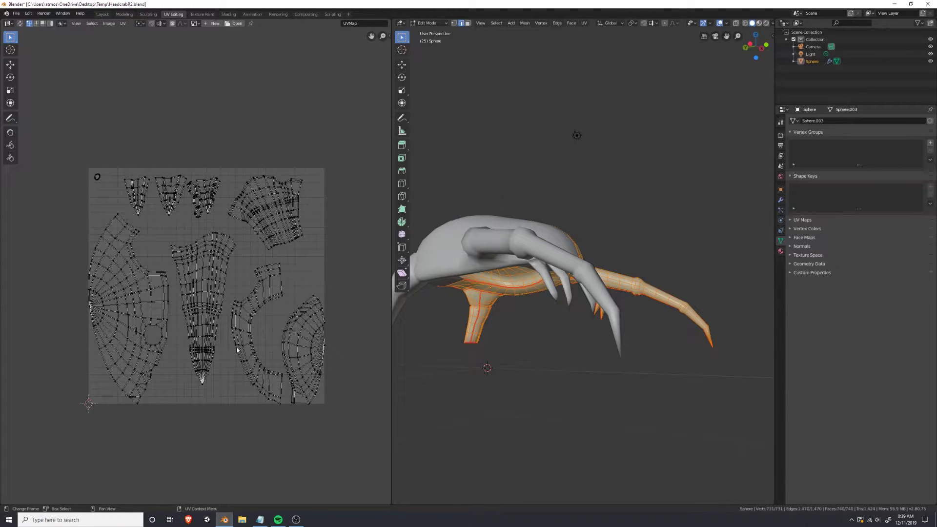
pyautogui.moveTo(239, 417); pyautogui.dragTo(341, 264)
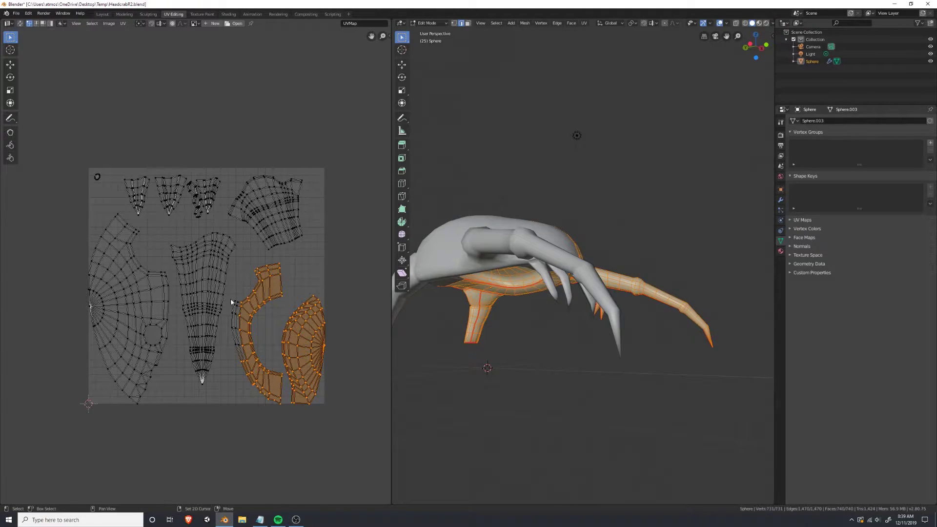
pyautogui.keyDown('shift'); pyautogui.moveTo(231, 301); pyautogui.dragTo(248, 362); pyautogui.keyUp('shift')
pyautogui.press('g')
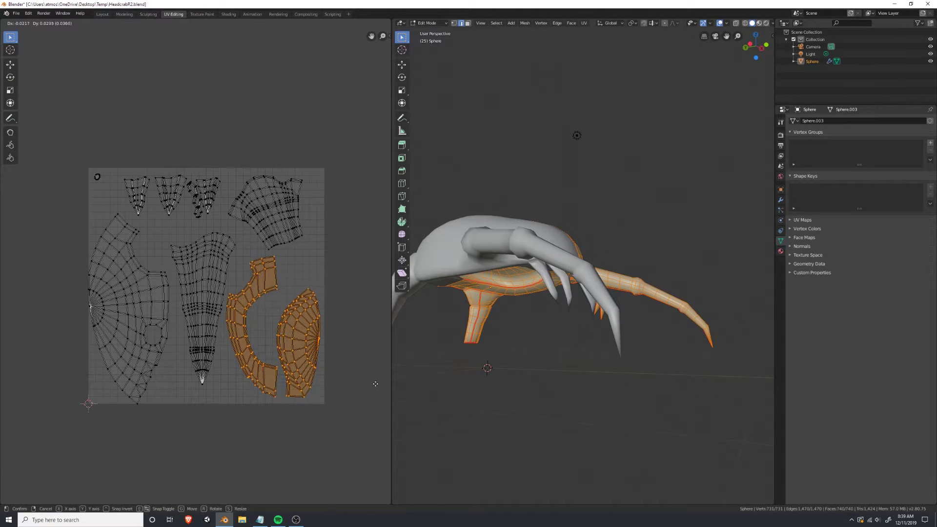
pyautogui.click(374, 381)
# Select the fan-shaped island beside the mouth island, rotate it slightly, and nudge it up so it clears the UV border.
pyautogui.moveTo(347, 414); pyautogui.dragTo(287, 356)
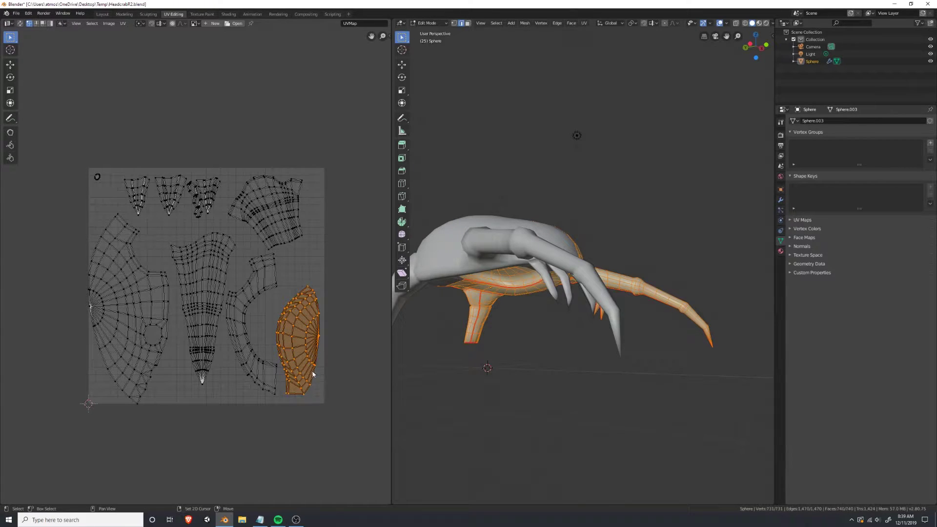
pyautogui.press('r')
pyautogui.click(348, 398)
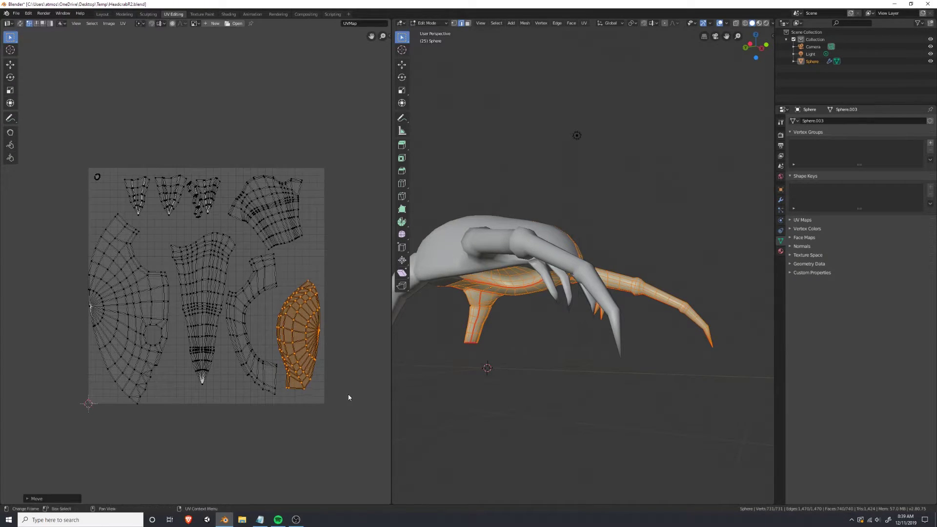
pyautogui.press('g')
pyautogui.click(356, 390)
pyautogui.click(349, 408)
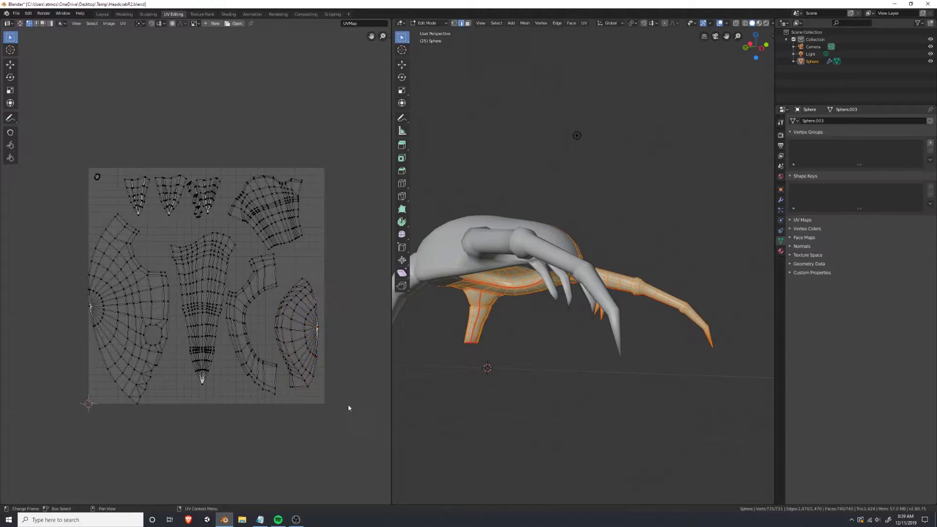
# Select the entire large body island and move it slightly right and up, away from the UV space's edge.
pyautogui.moveTo(75, 411); pyautogui.dragTo(168, 222)
pyautogui.moveTo(170, 276); pyautogui.dragTo(172, 361)
pyautogui.keyDown('shift'); pyautogui.moveTo(108, 212); pyautogui.dragTo(123, 223); pyautogui.keyUp('shift')
pyautogui.press('g')
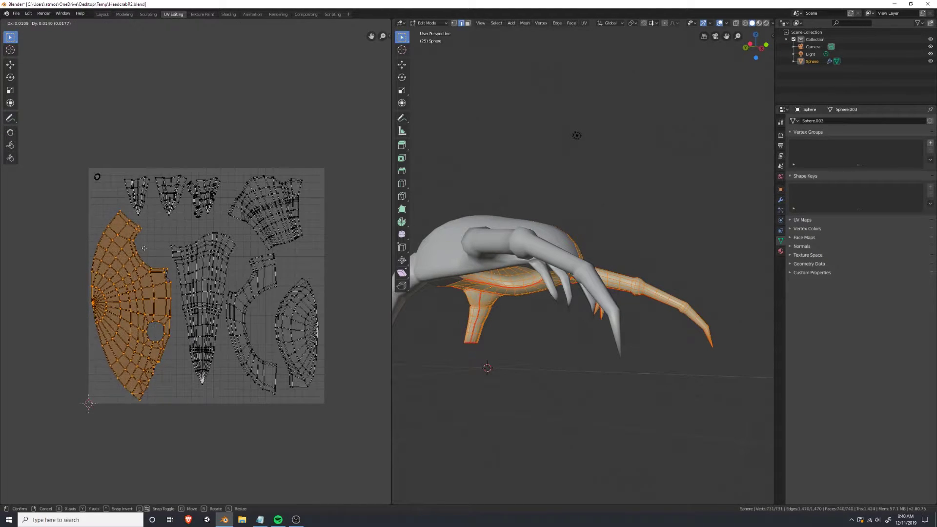
pyautogui.click(125, 220)
pyautogui.click(216, 173)
# Select the small oval island in the UV space's corner and move it slightly down and right, away from the borders.
pyautogui.moveTo(84, 166); pyautogui.dragTo(117, 194)
pyautogui.press('g')
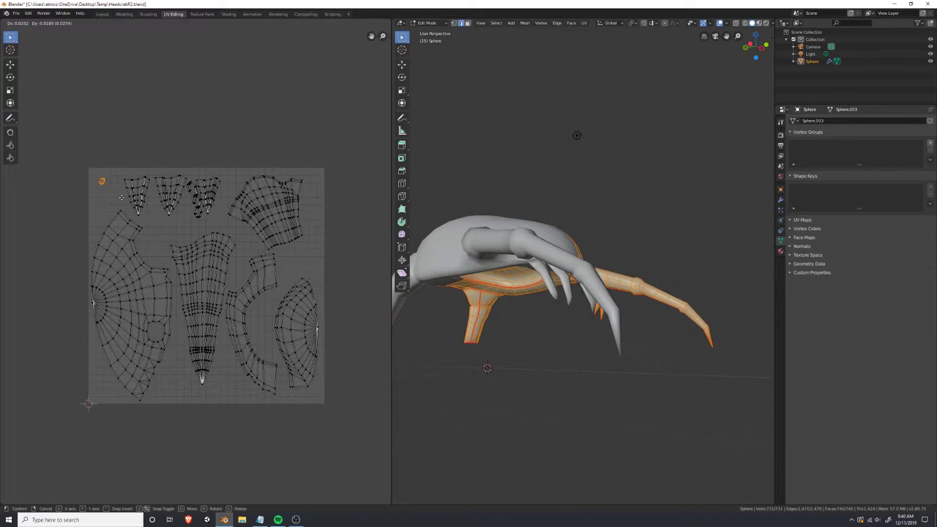
pyautogui.click(125, 202)
pyautogui.click(217, 178)
# Select the complete chain of small loops overlapping the third claw island and move it down between the claw row and leg island.
pyautogui.scroll(3, 215, 196)
pyautogui.keyDown('alt'); pyautogui.click(207, 167); pyautogui.keyUp('alt')
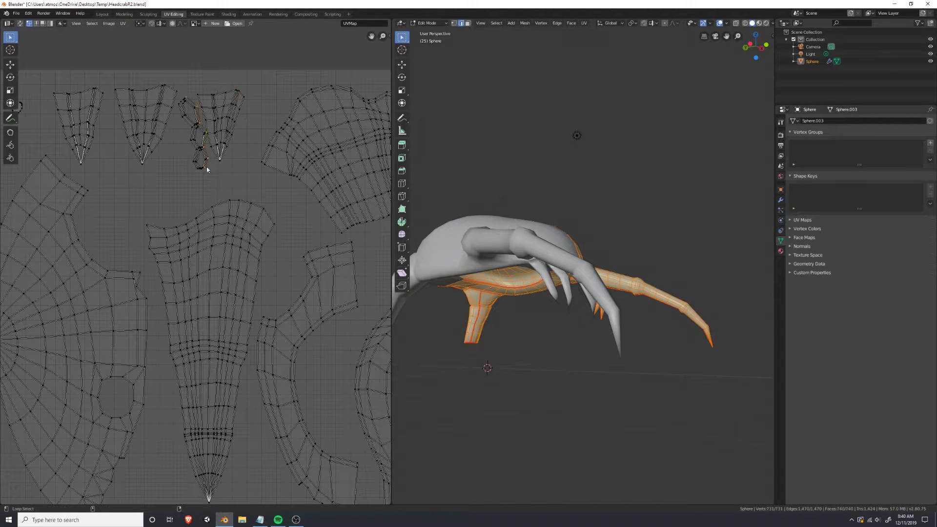
pyautogui.moveTo(185, 179); pyautogui.dragTo(205, 146)
pyautogui.keyDown('shift'); pyautogui.moveTo(196, 101); pyautogui.dragTo(189, 123); pyautogui.keyUp('shift')
pyautogui.keyDown('shift'); pyautogui.moveTo(177, 128); pyautogui.dragTo(190, 93); pyautogui.keyUp('shift')
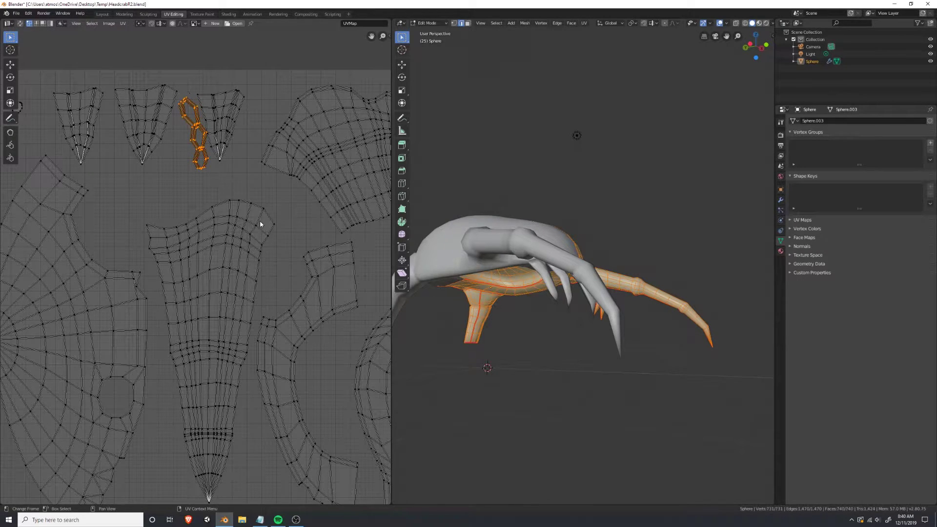
pyautogui.scroll(-4, 260, 224)
pyautogui.press('g')
pyautogui.click(251, 261)
# Rotate the loop-chain island so it slants toward the body island, and nudge it into the gap below the claws.
pyautogui.press('r')
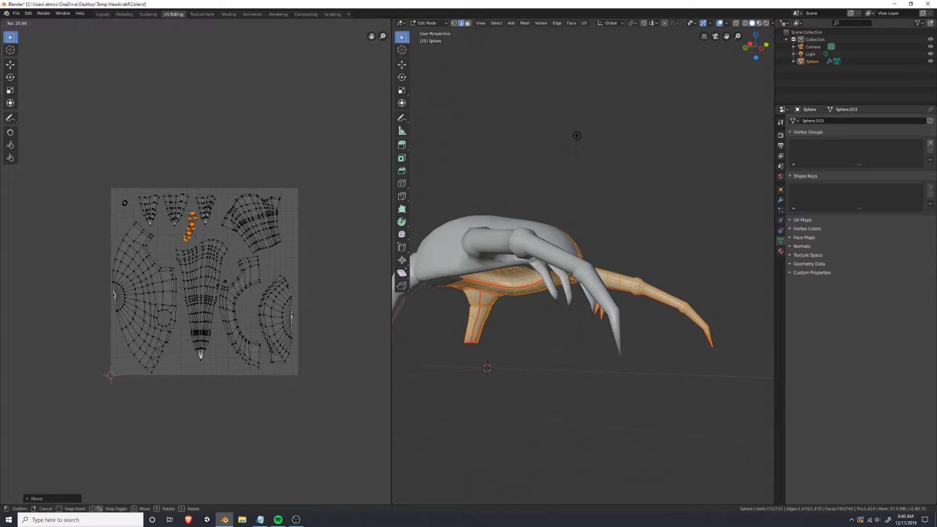
pyautogui.click(225, 282)
pyautogui.press('g')
pyautogui.click(219, 286)
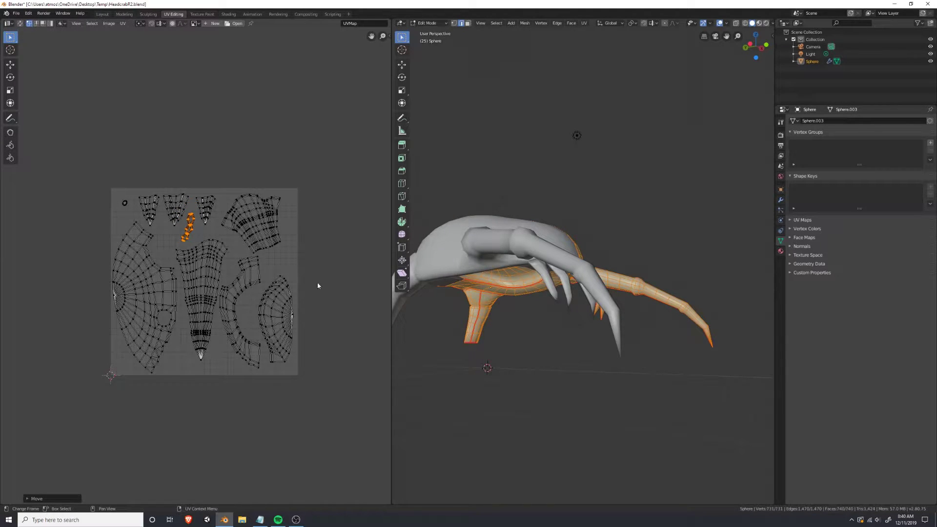
# Deselect all UV islands and save the blend file.
pyautogui.hotkey('alt', 'a')
pyautogui.scroll(2, 317, 287)
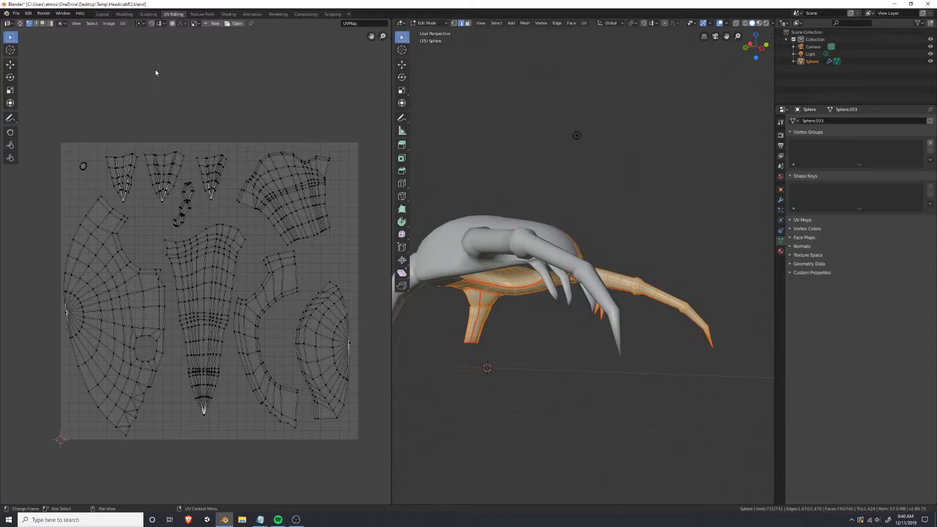
pyautogui.hotkey('ctrl', 's')
pyautogui.hotkey('alt', 'Tab')
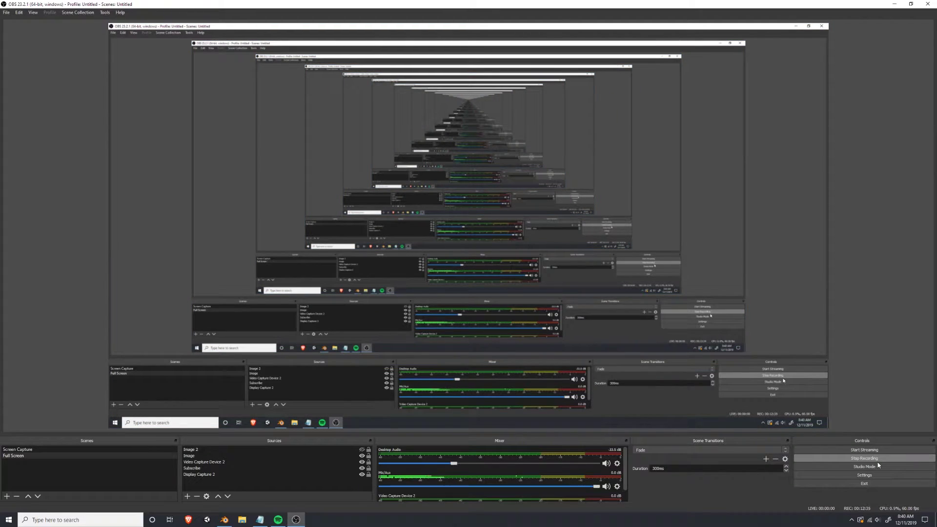
pyautogui.hotkey('alt', 'Tab')
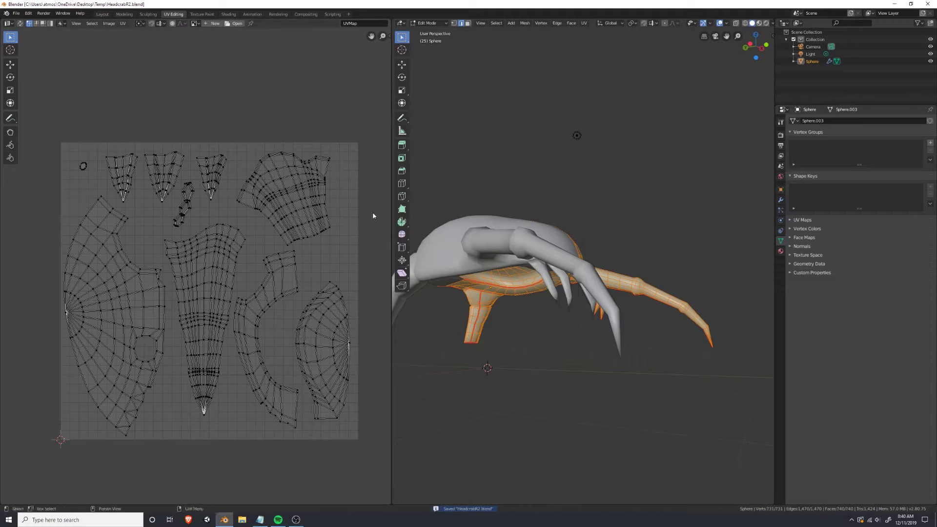
# Start exporting the UV layout and browse to the bookmarked Models folder as the save location.
pyautogui.click(122, 23)
pyautogui.click(155, 189)
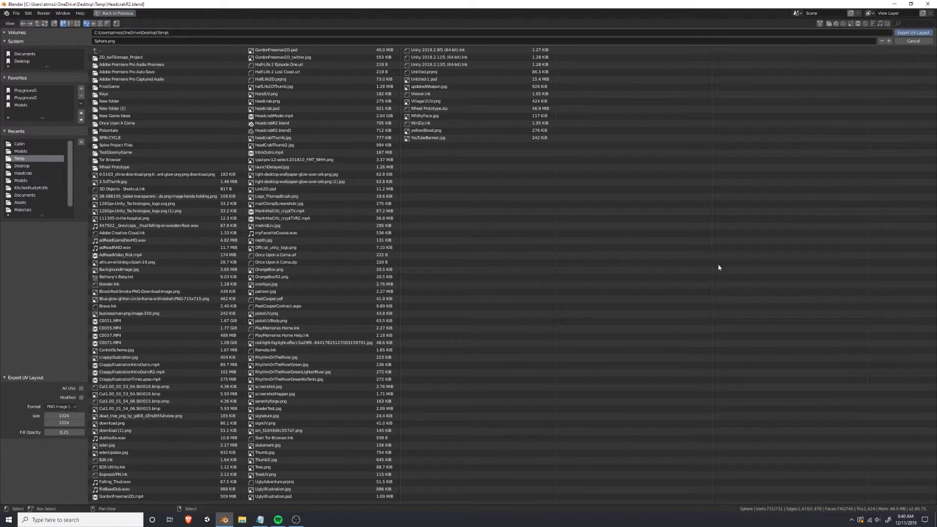
pyautogui.click(29, 64)
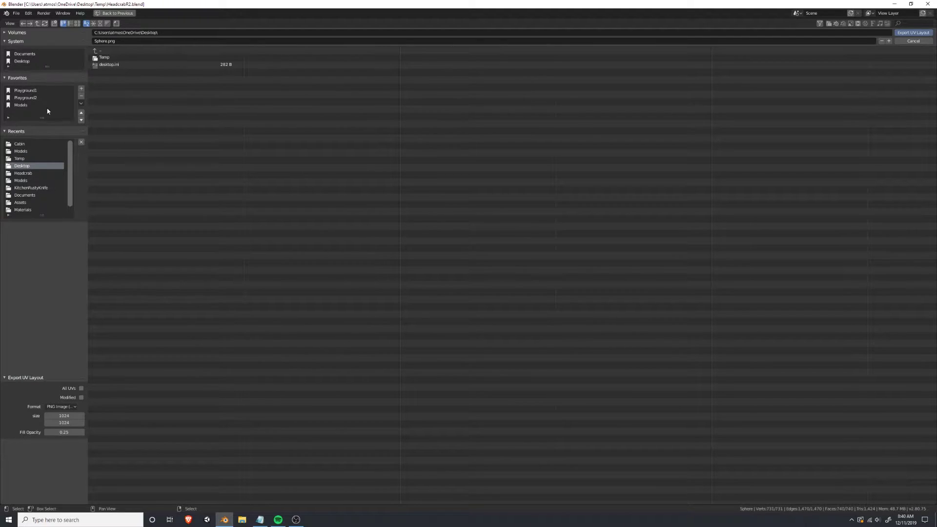
pyautogui.click(15, 105)
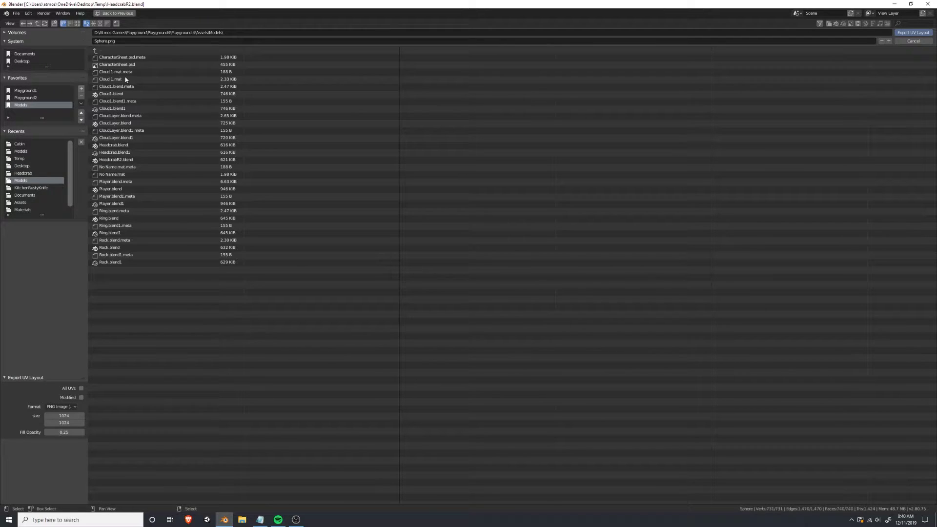
# Look through the project's Assets and Art folders for a save location, and return to the Models folder.
pyautogui.click(100, 51)
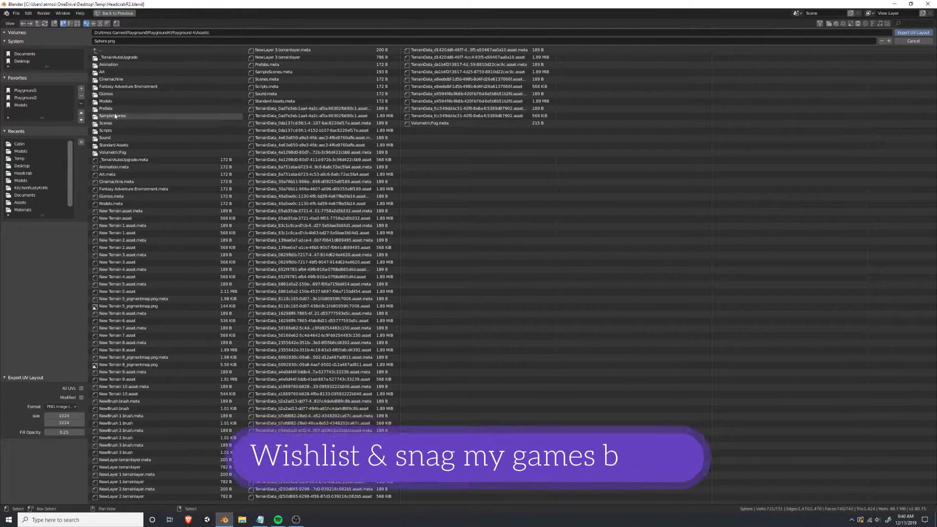
pyautogui.click(102, 73)
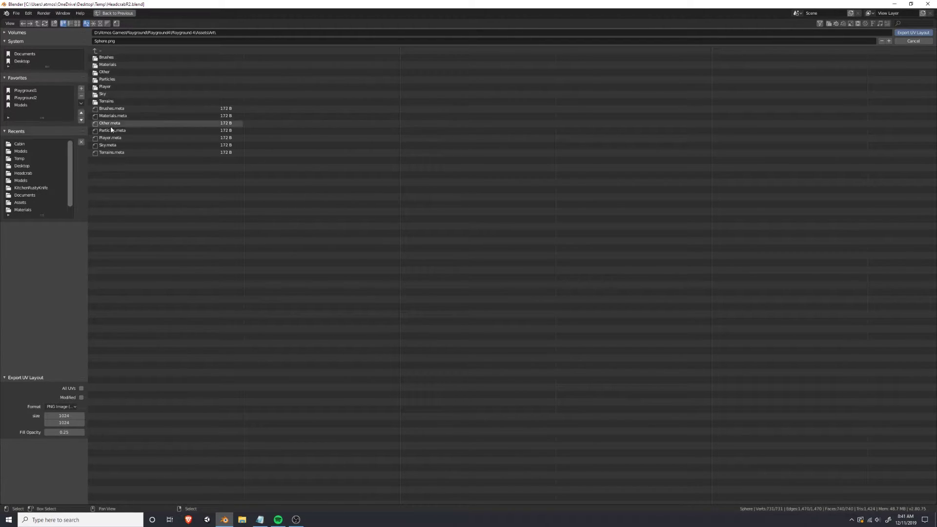
pyautogui.click(98, 51)
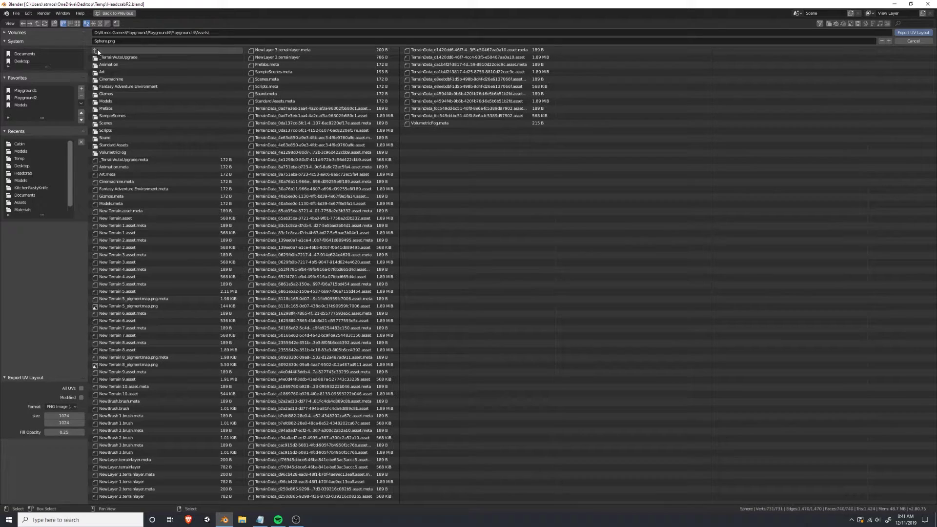
pyautogui.click(120, 101)
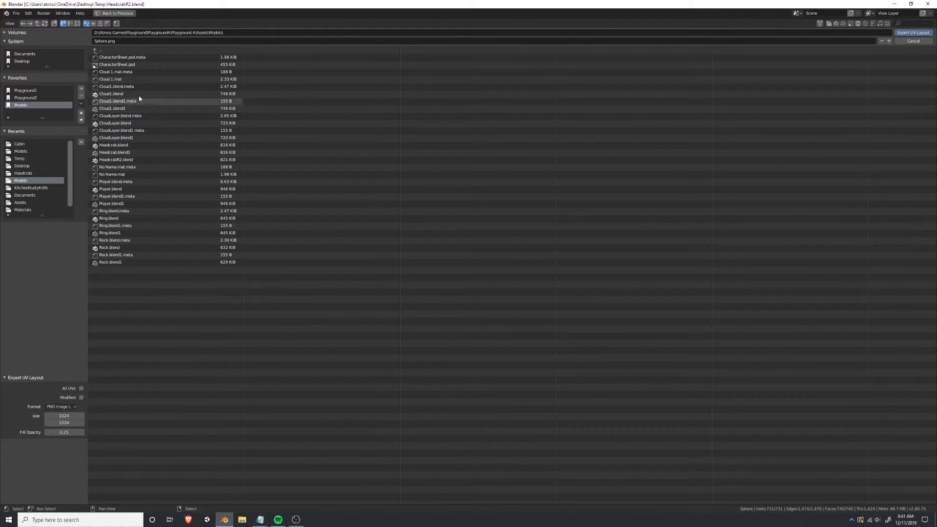
# Name the UV layout image HeadcrabUV and export it as a PNG.
pyautogui.click(104, 41)
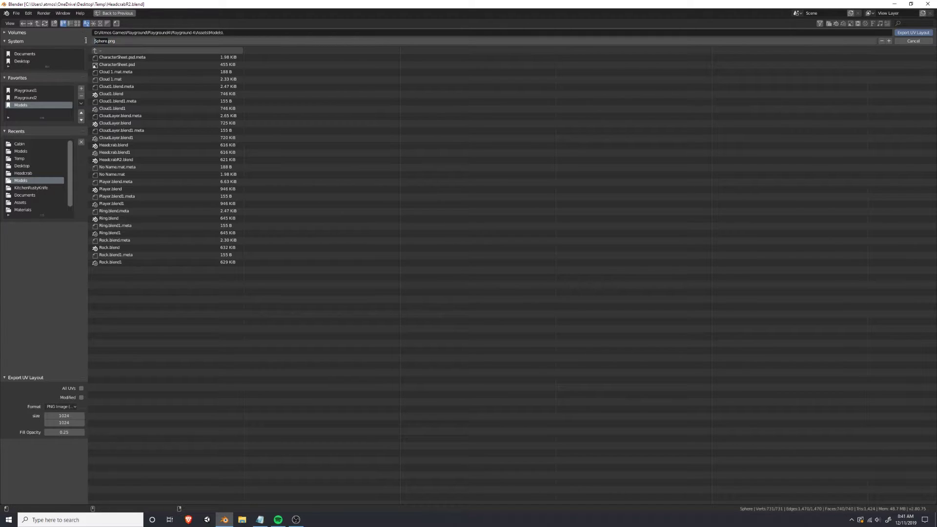
pyautogui.write('HeadcrabUV')
pyautogui.click(917, 32)
pyautogui.click(926, 32)
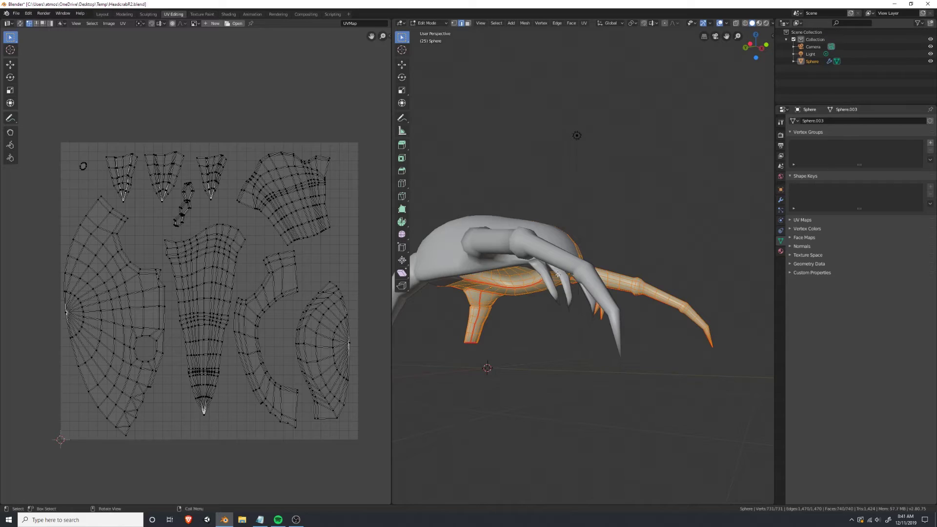
# Start Unity Hub and launch Adobe Photoshop CC 2019.
pyautogui.click(205, 520)
pyautogui.click(117, 521)
pyautogui.write('photo')
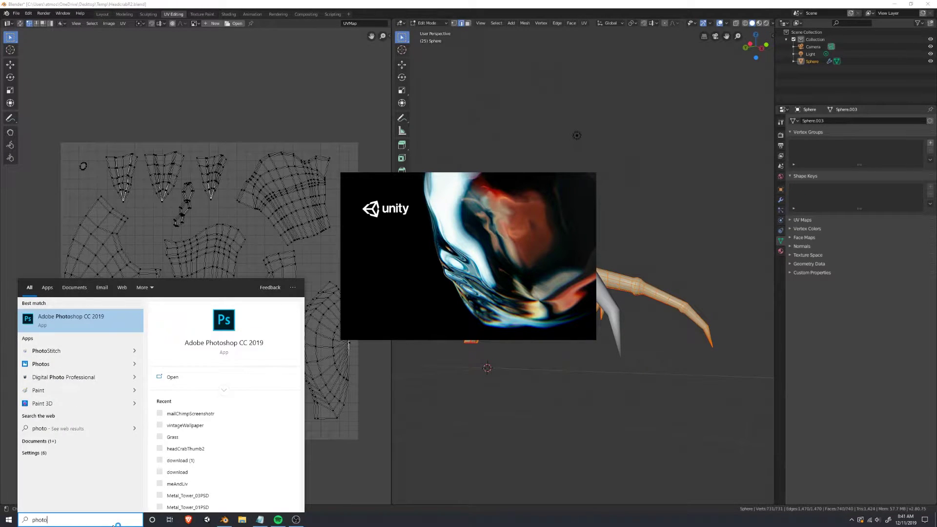
pyautogui.press('Return')
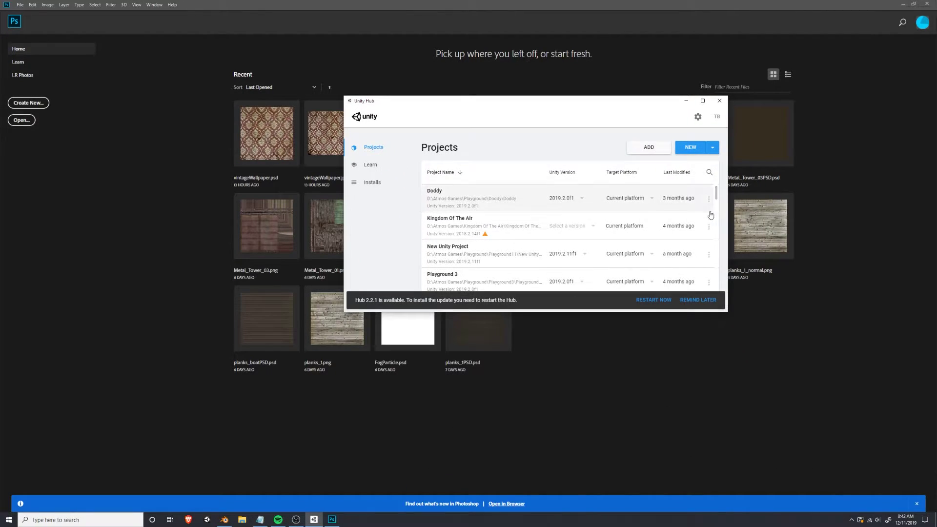
# Open the Playground7 project from Unity Hub and open the exported HeadcrabUV.png in Photoshop.
pyautogui.moveTo(718, 197); pyautogui.dragTo(722, 238)
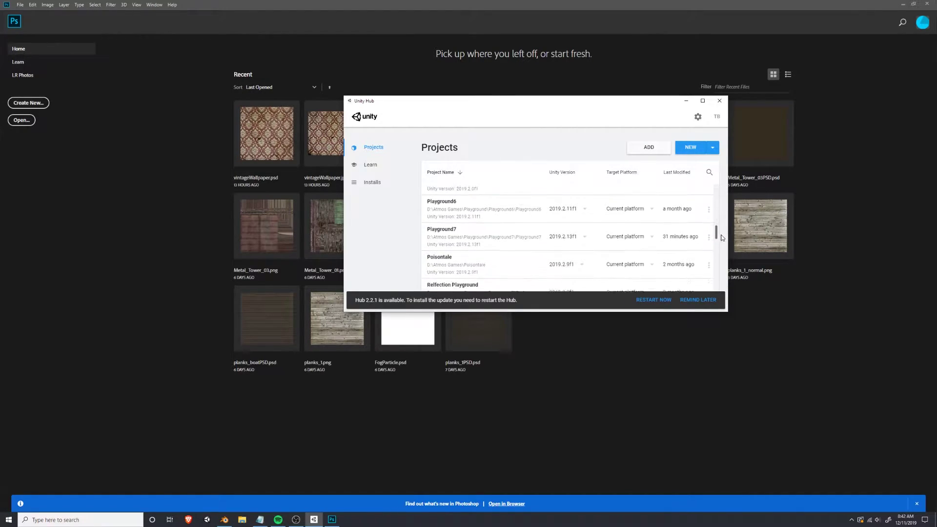
pyautogui.click(457, 236)
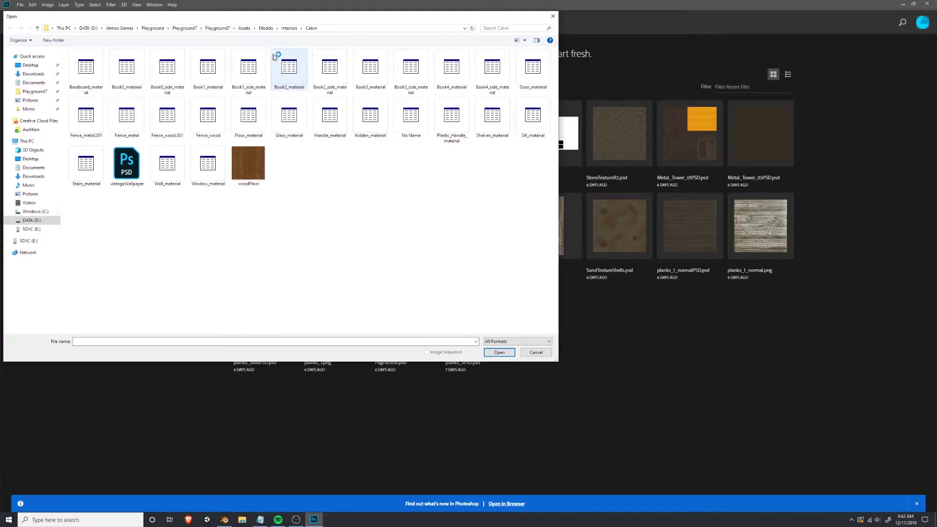
pyautogui.click(267, 29)
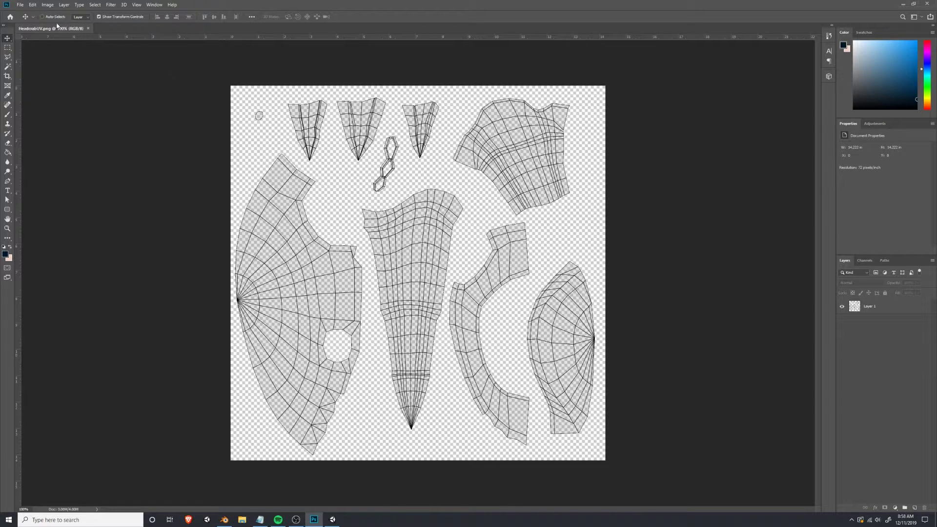
# Start saving the UV layout under a new location and browse to the Playground7 project's Assets/Models folder on the D drive.
pyautogui.click(20, 5)
pyautogui.click(44, 87)
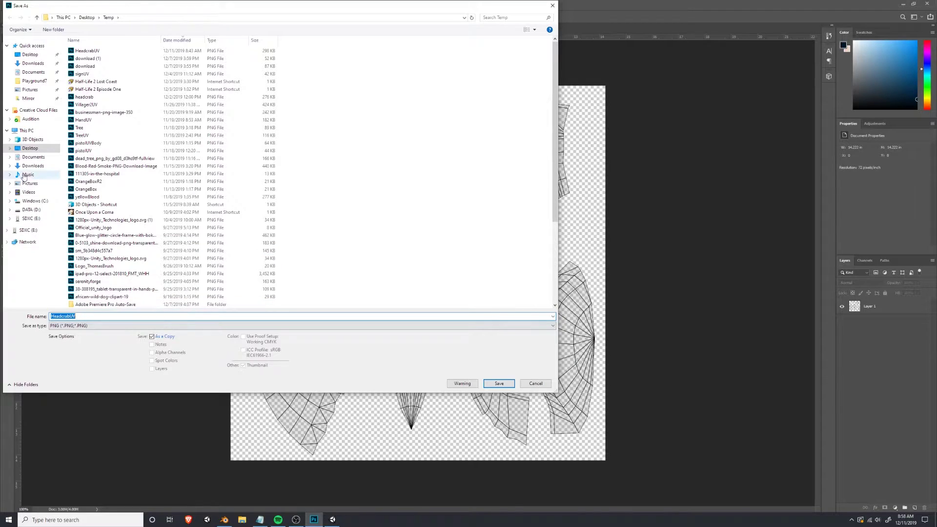
pyautogui.click(31, 210)
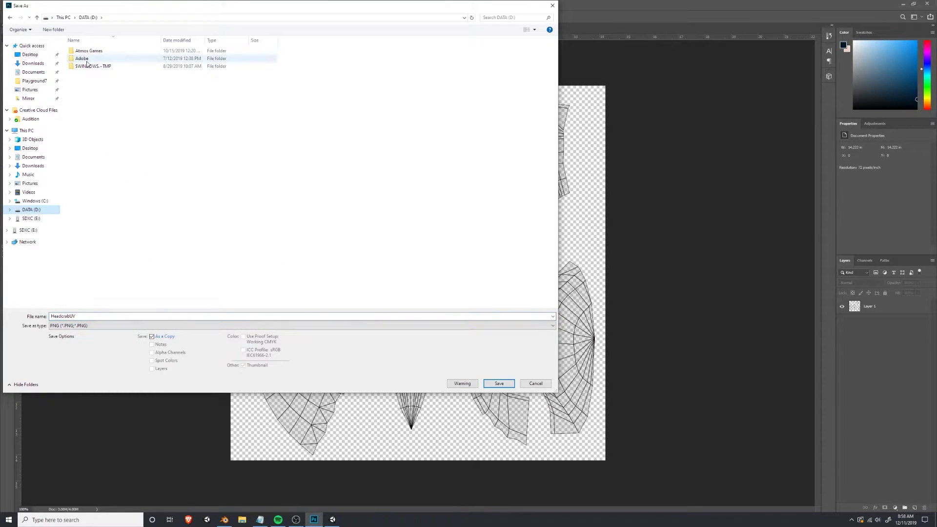
pyautogui.doubleClick(89, 52)
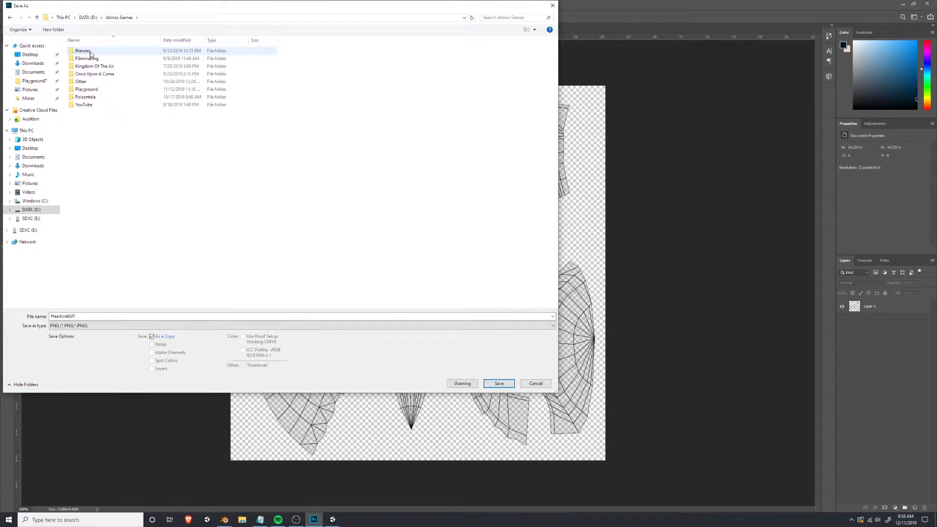
pyautogui.doubleClick(104, 93)
pyautogui.doubleClick(105, 91)
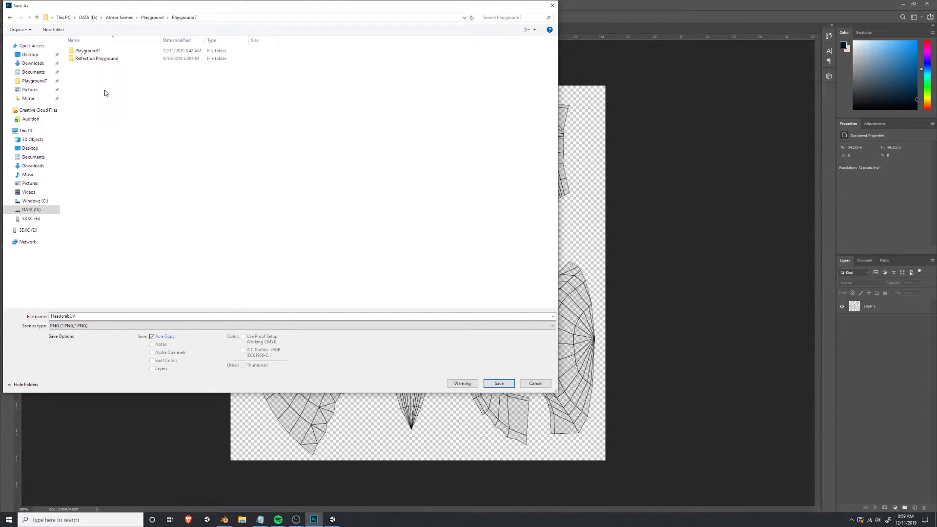
pyautogui.click(101, 52)
pyautogui.doubleClick(101, 52)
pyautogui.doubleClick(103, 58)
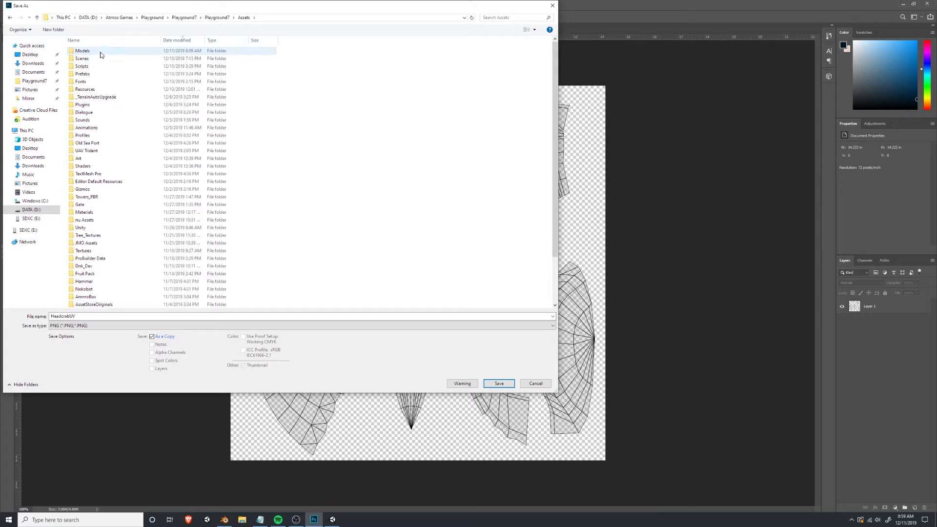
pyautogui.doubleClick(101, 52)
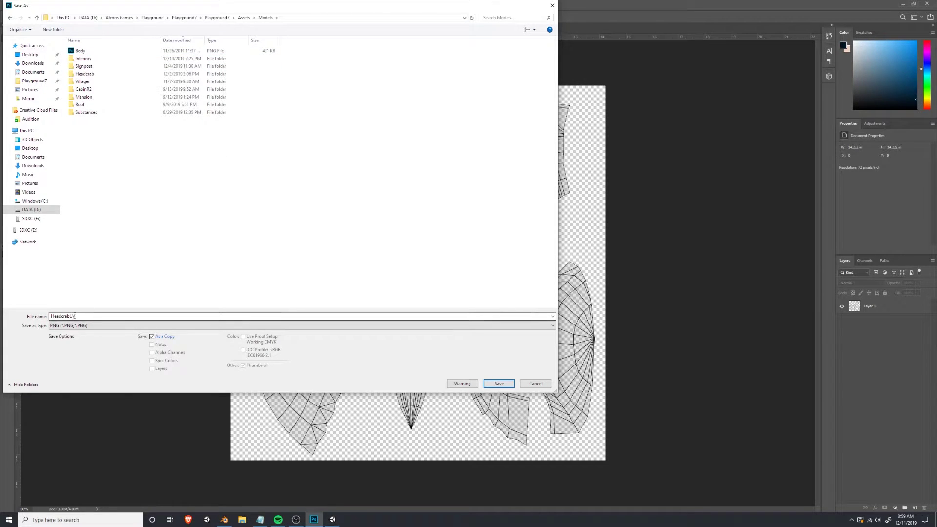
# Save the UV layout there as HeadcrabUV in Photoshop format with Maximize Compatibility on.
pyautogui.doubleClick(72, 316)
pyautogui.click(91, 326)
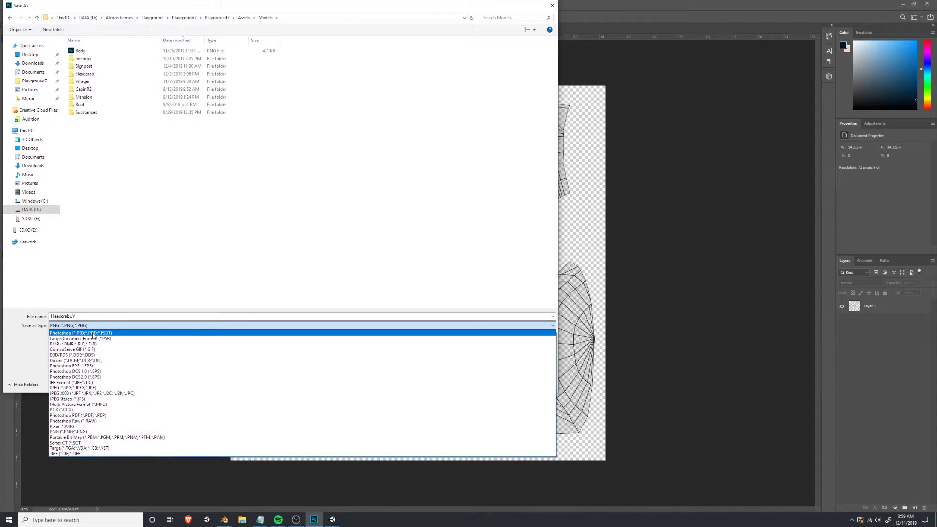
pyautogui.click(94, 334)
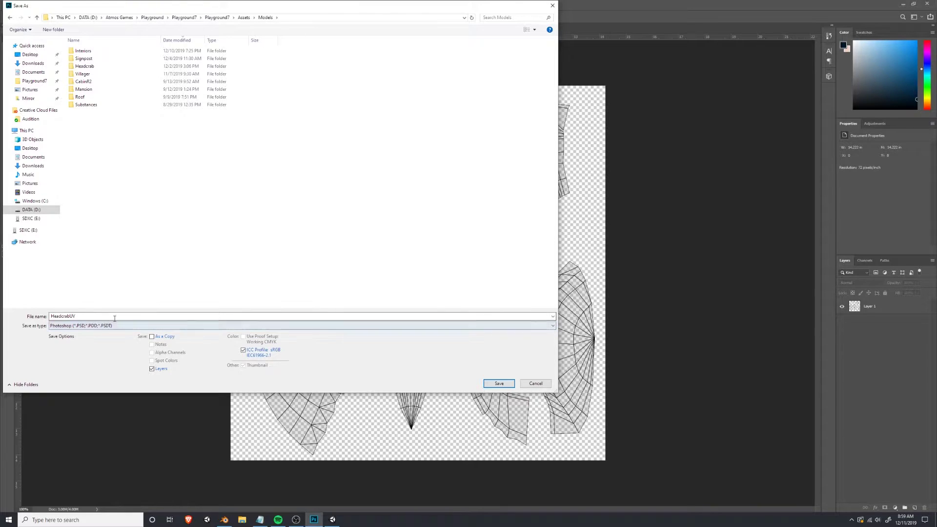
pyautogui.click(499, 383)
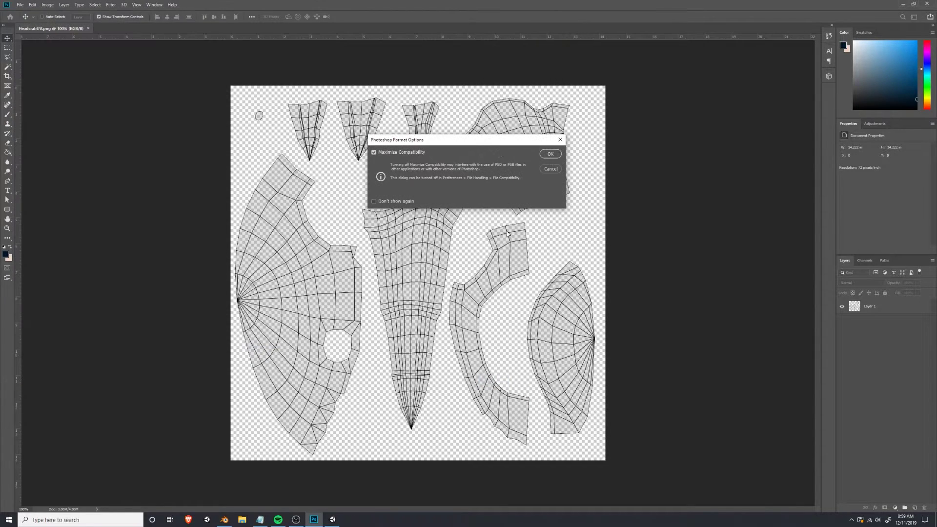
pyautogui.click(550, 154)
# Switch to the Unity project and search its assets for headcrab.
pyautogui.hotkey('alt', 'Tab')
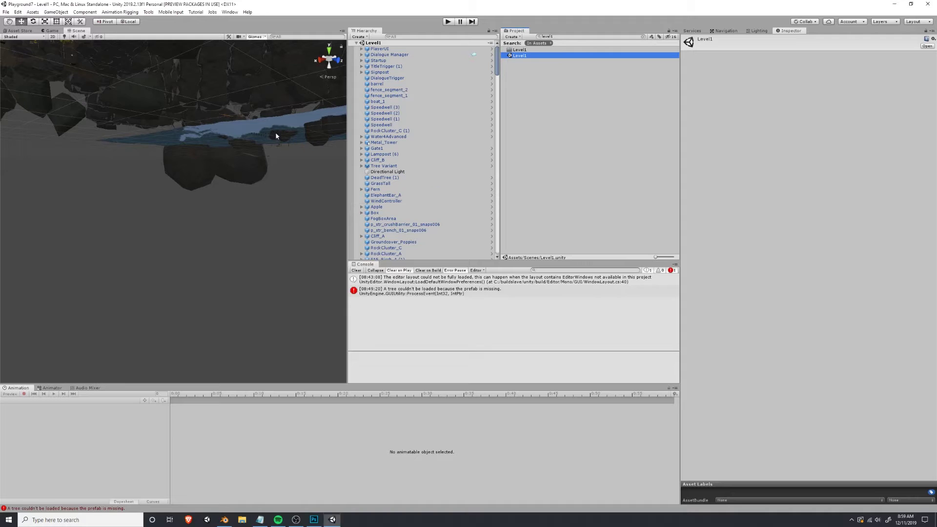
pyautogui.moveTo(275, 133); pyautogui.dragTo(262, 291, button='middle')
pyautogui.moveTo(254, 161); pyautogui.dragTo(239, 312, button='middle')
pyautogui.moveTo(210, 140); pyautogui.dragTo(256, 146, button='right')
pyautogui.scroll(-3, 150, 231)
pyautogui.scroll(-5, 256, 145)
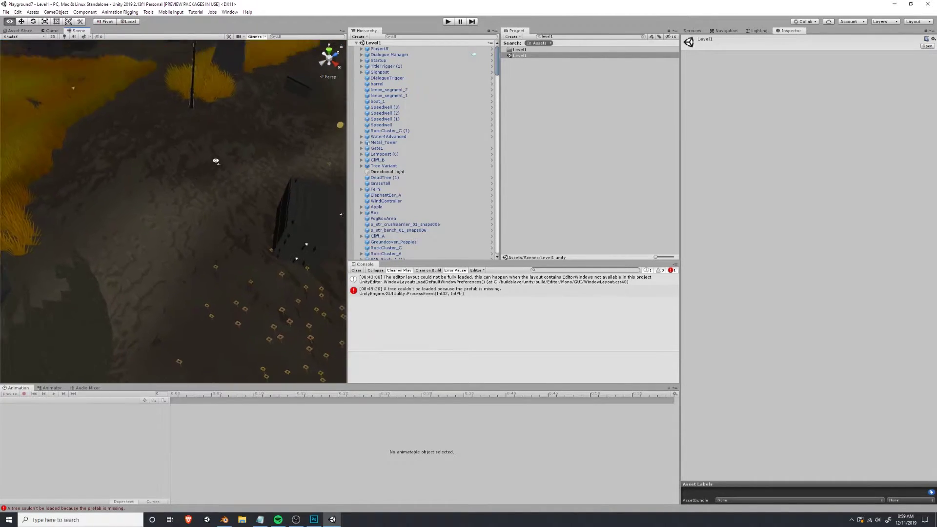
pyautogui.click(561, 37)
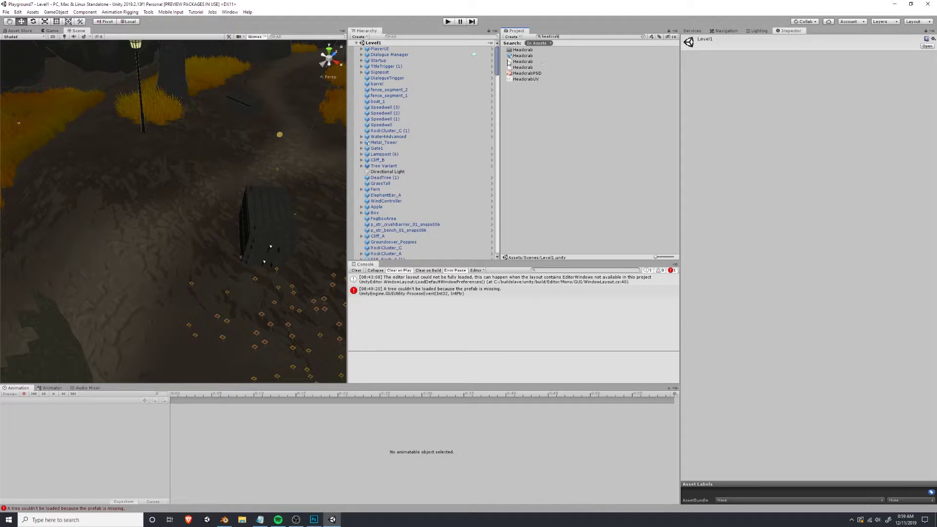
# Switch to Blender, start saving the headcrab file to a new location, and open the first recent Models folder.
pyautogui.click(225, 520)
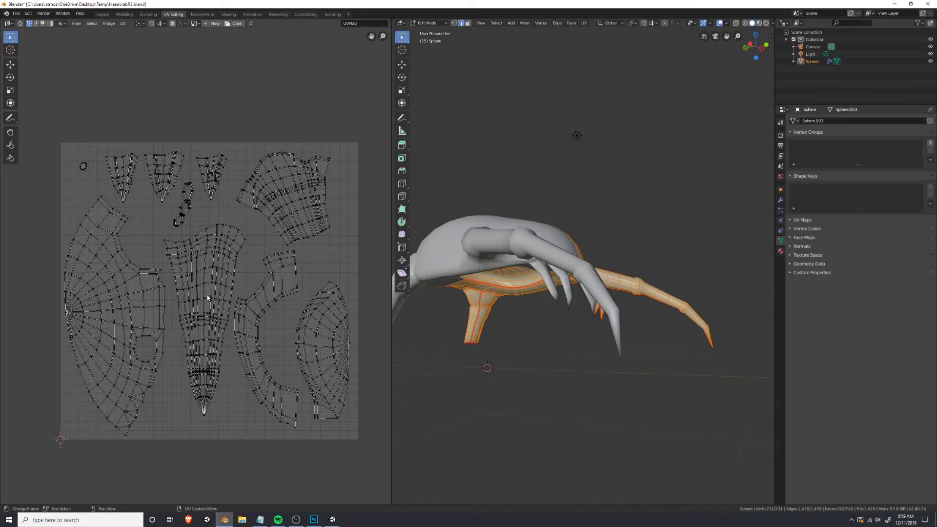
pyautogui.click(16, 13)
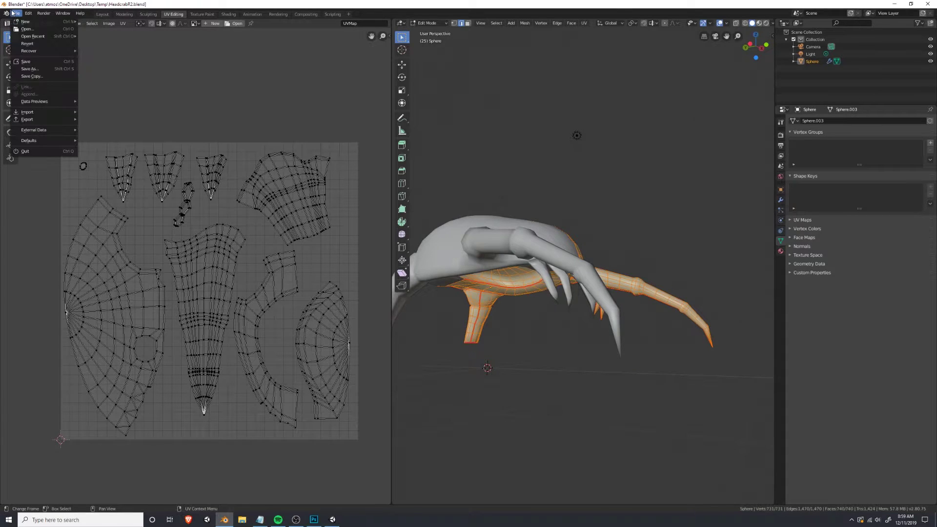
pyautogui.click(39, 72)
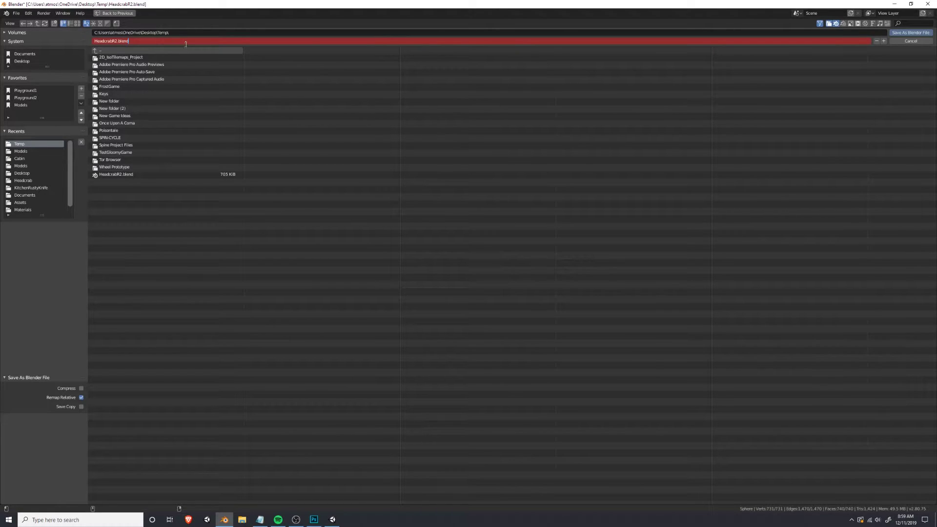
pyautogui.click(31, 151)
pyautogui.click(32, 151)
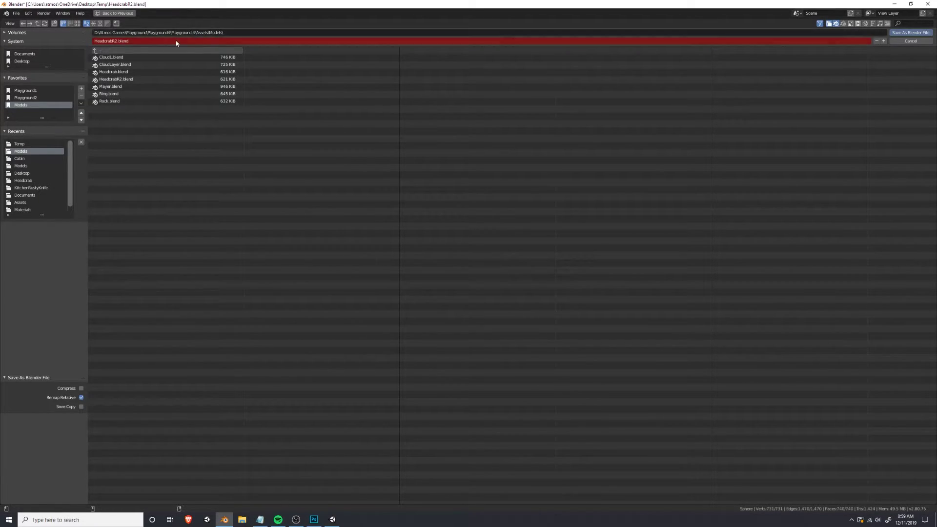
# Browse up to the Playground folder and into the Playground7 project's Assets/Models folder.
pyautogui.click(105, 51)
pyautogui.click(108, 52)
pyautogui.click(108, 51)
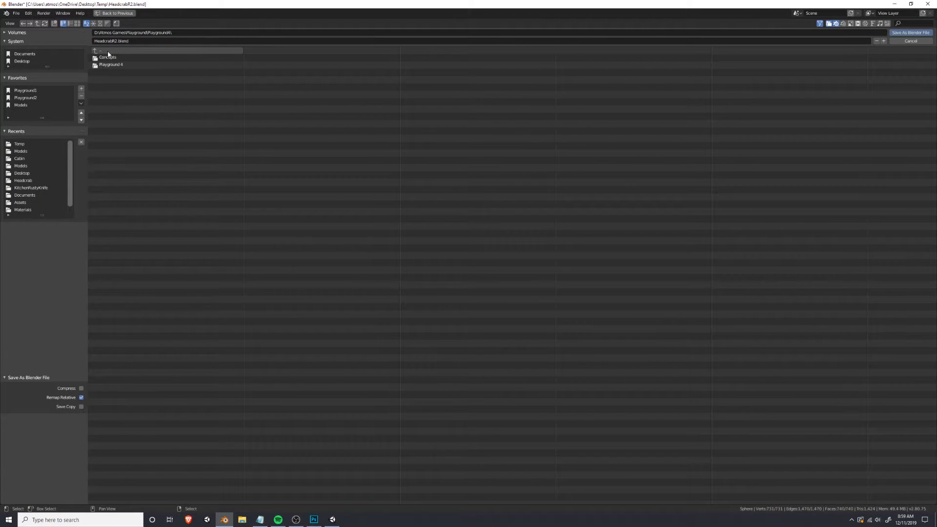
pyautogui.click(108, 51)
pyautogui.click(119, 130)
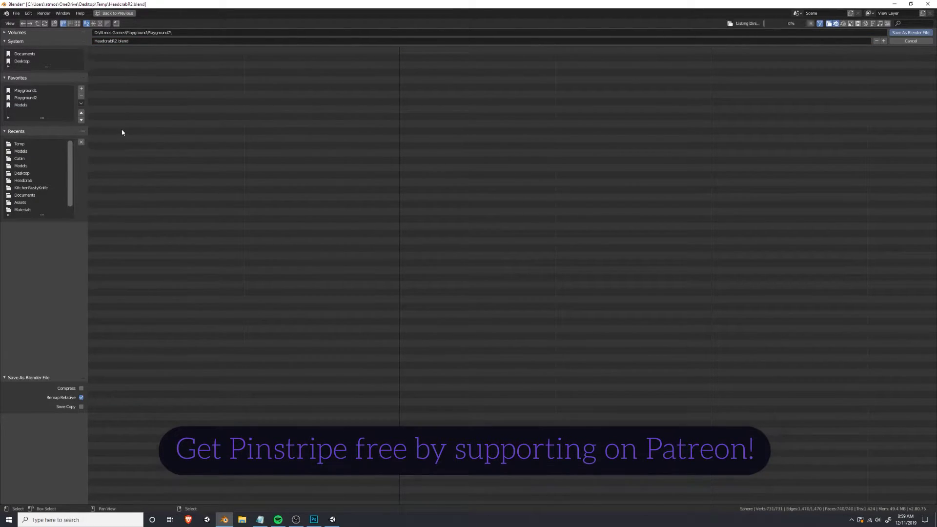
pyautogui.click(112, 58)
pyautogui.click(112, 59)
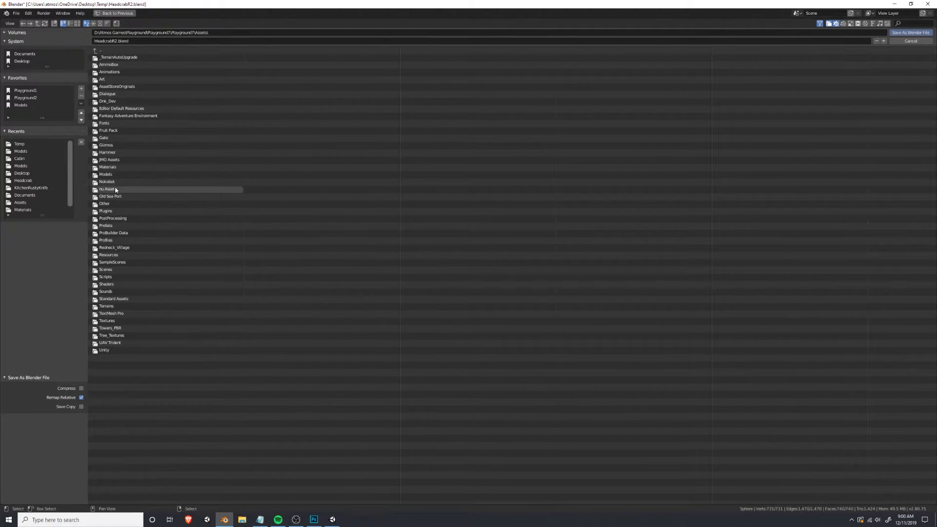
pyautogui.click(106, 174)
# Save the Blender file in this Models folder as HeadcrabR2.blend.
pyautogui.click(175, 41)
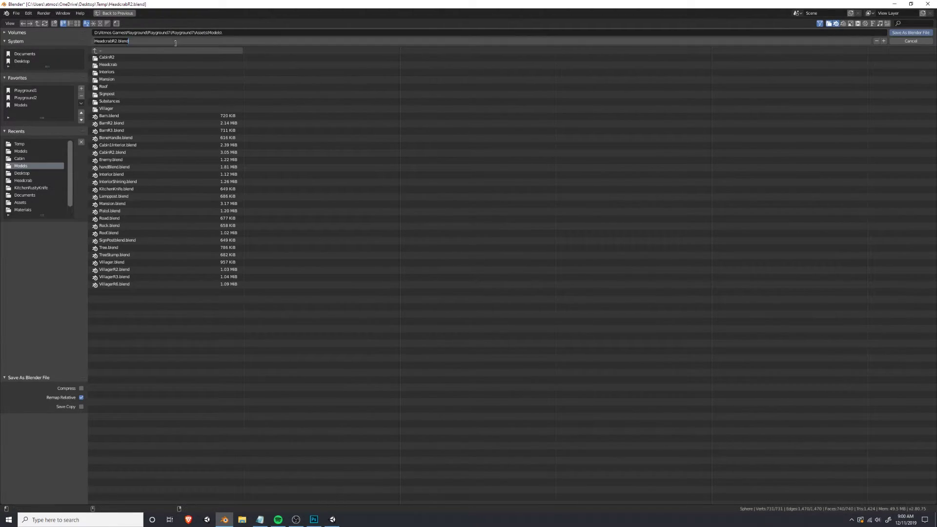
pyautogui.click(910, 34)
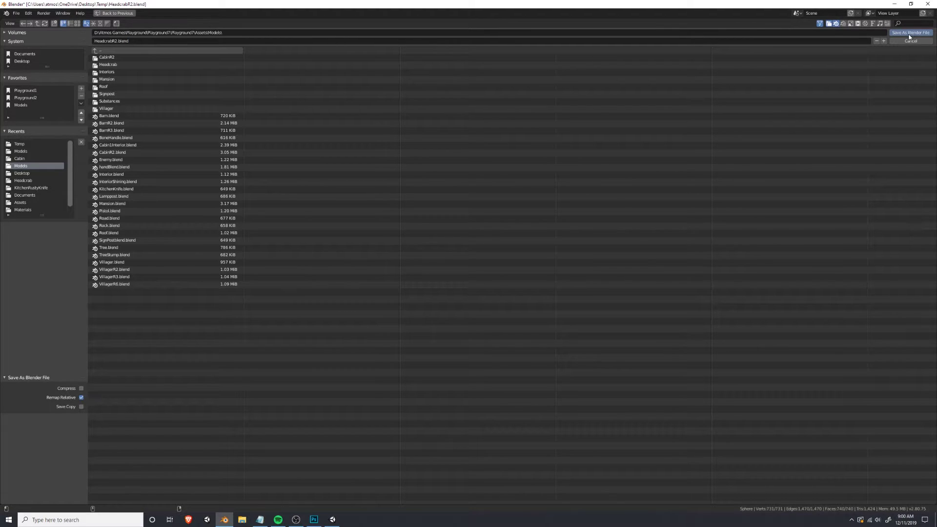
pyautogui.click(910, 34)
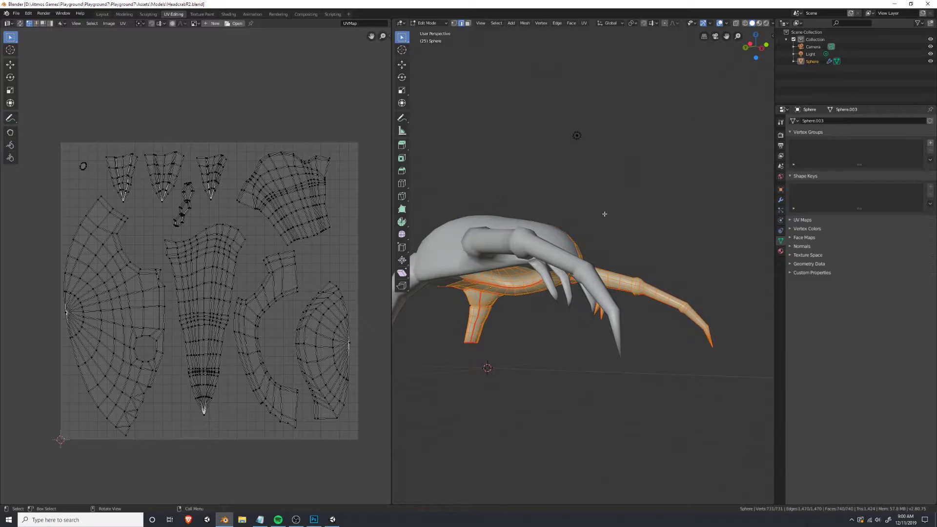
# Switch back to Unity, select the imported HeadcrabR2 model asset, and clear the console.
pyautogui.hotkey('alt', 'Tab')
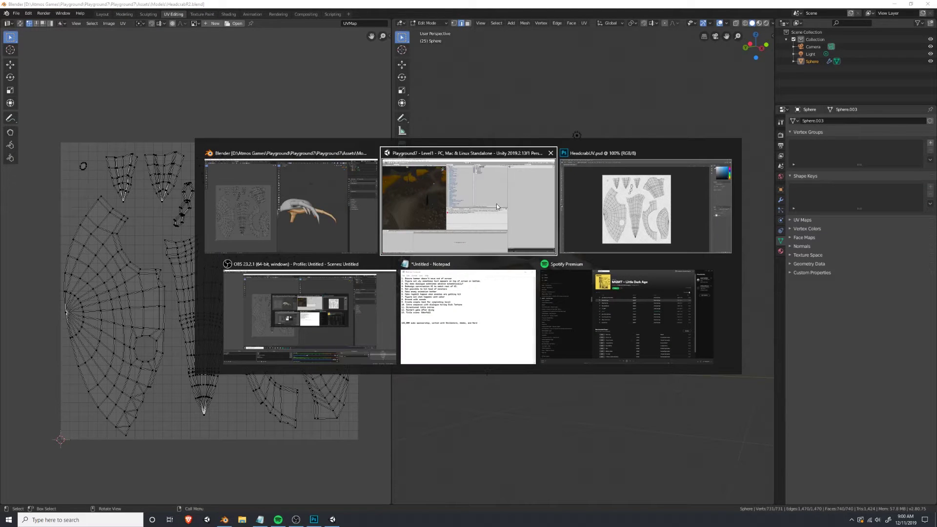
pyautogui.click(418, 216)
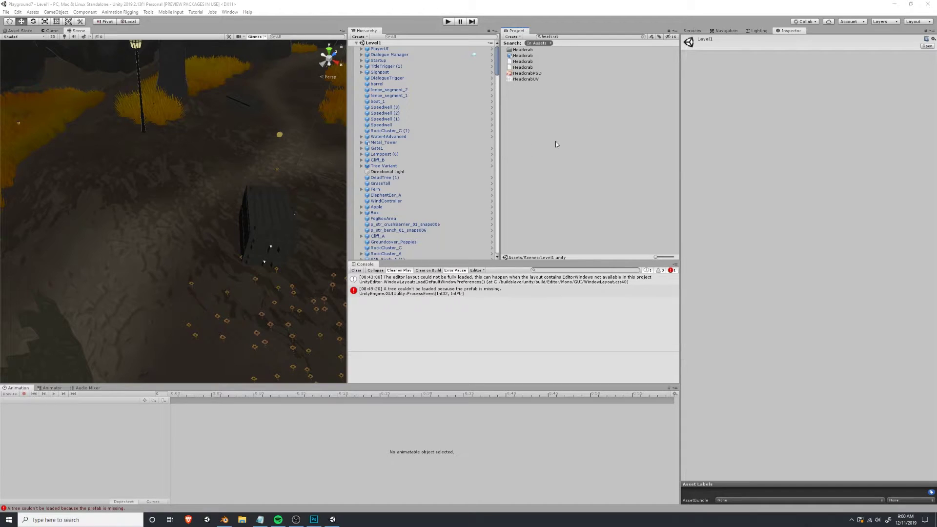
pyautogui.click(529, 79)
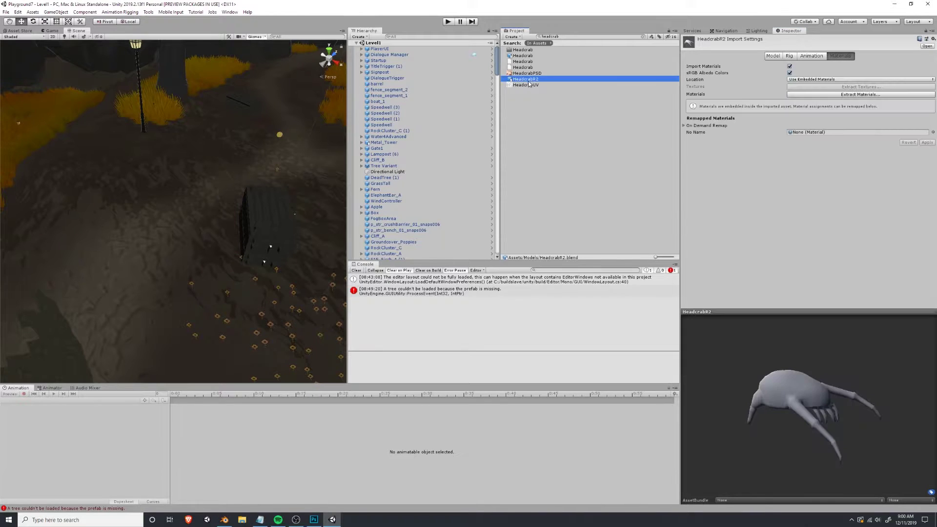
pyautogui.click(356, 270)
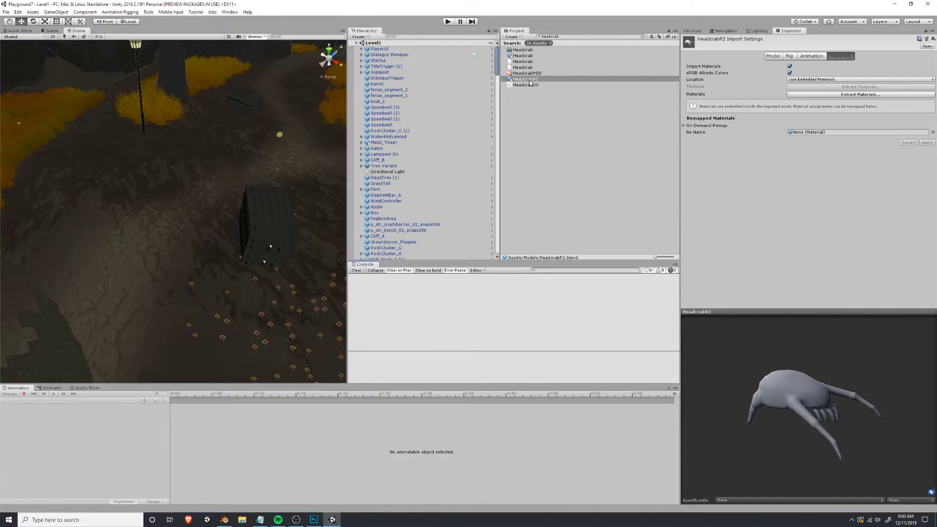
# Place the HeadcrabR2 model in the Level1 scene on the ground near the lamppost and house.
pyautogui.moveTo(530, 83); pyautogui.dragTo(186, 245)
pyautogui.moveTo(186, 245); pyautogui.dragTo(260, 191, button='right')
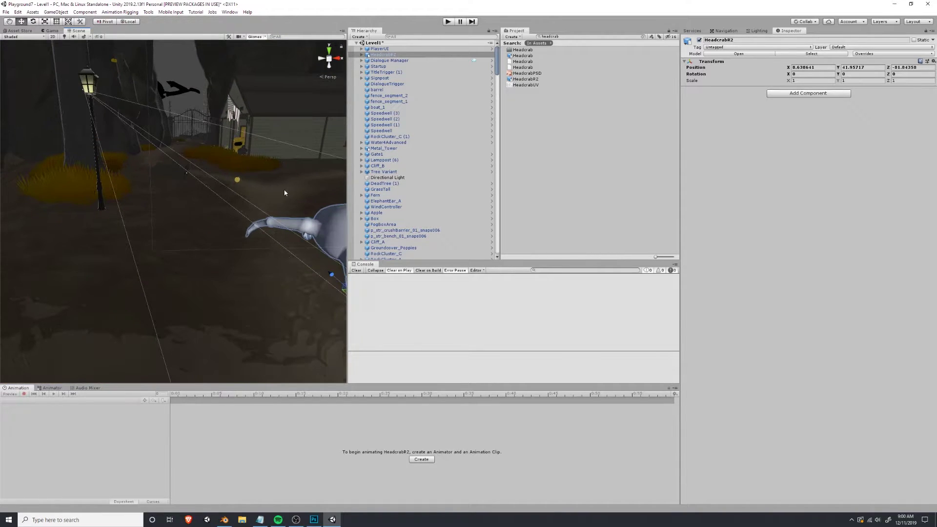
pyautogui.scroll(-3, 285, 193)
pyautogui.moveTo(186, 197); pyautogui.dragTo(253, 222, button='right')
pyautogui.scroll(-4, 162, 214)
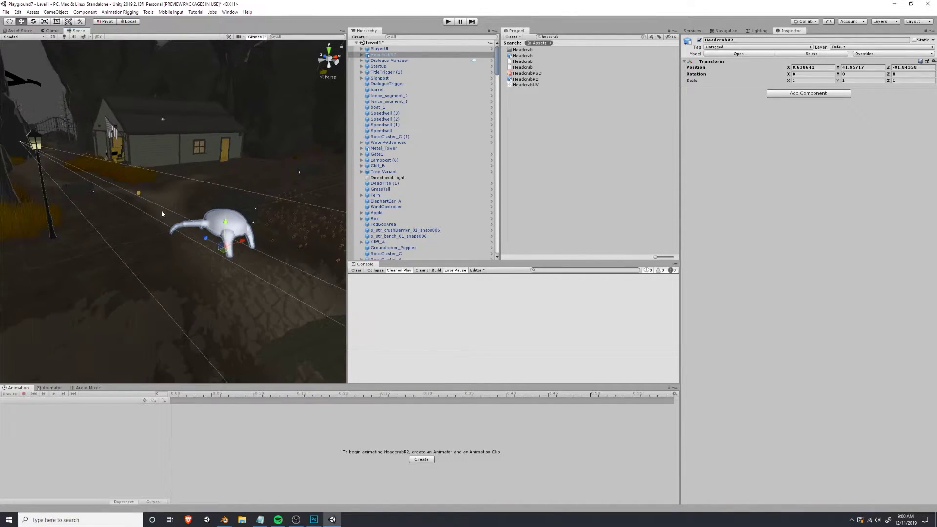
pyautogui.scroll(-2, 162, 213)
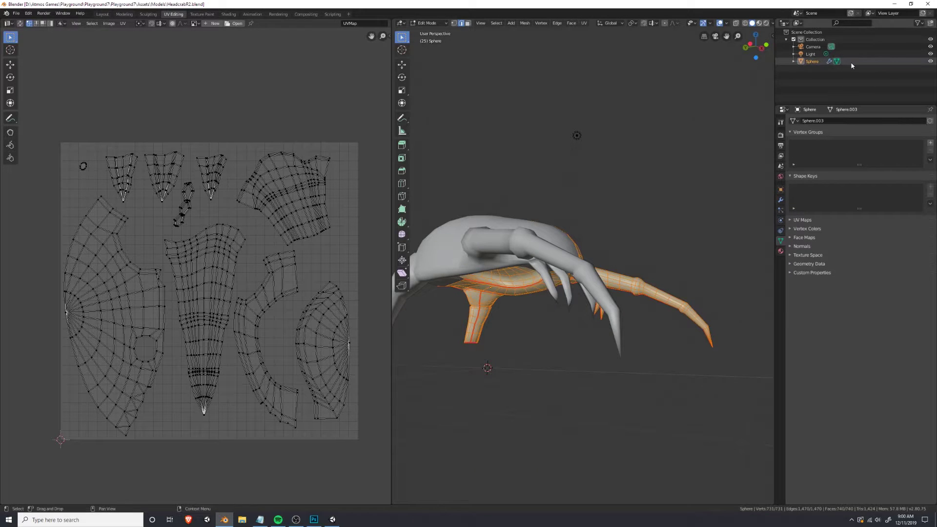
pyautogui.click(840, 46)
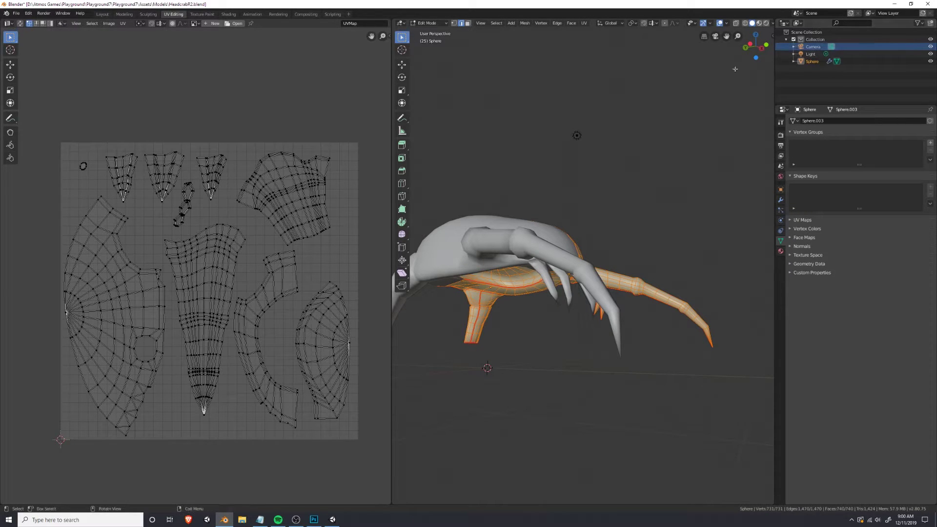
pyautogui.press('x')
pyautogui.hotkey('alt', 'a')
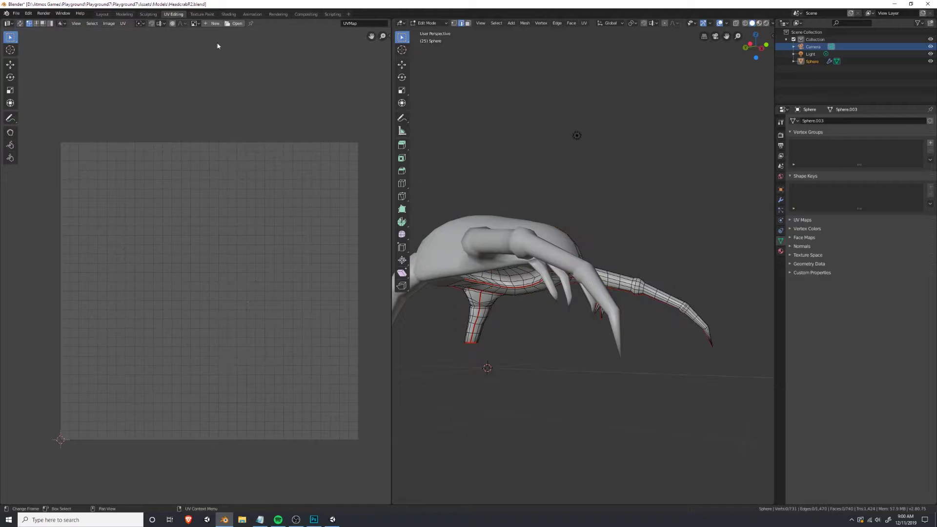
# In Blender's Layout workspace, delete the camera and the light from the scene and save the file.
pyautogui.click(110, 14)
pyautogui.click(608, 110)
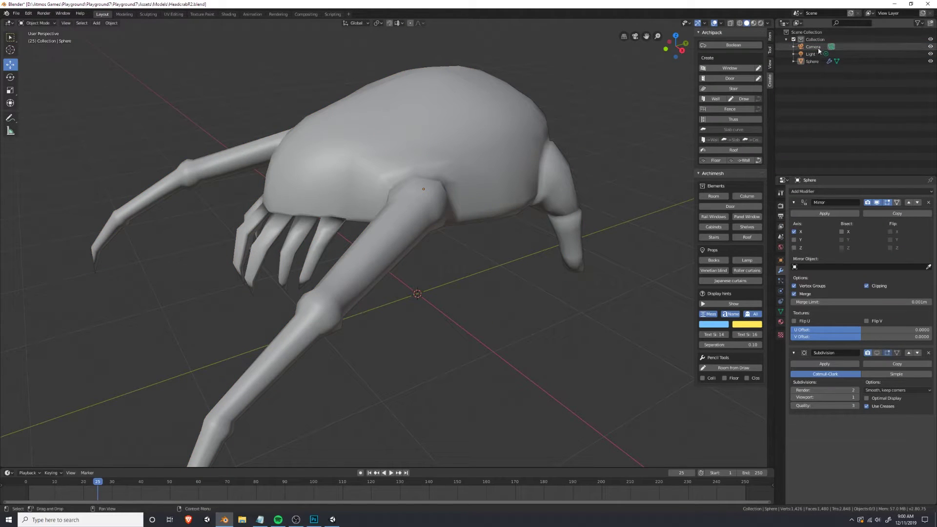
pyautogui.press('x')
pyautogui.click(492, 177)
pyautogui.click(813, 47)
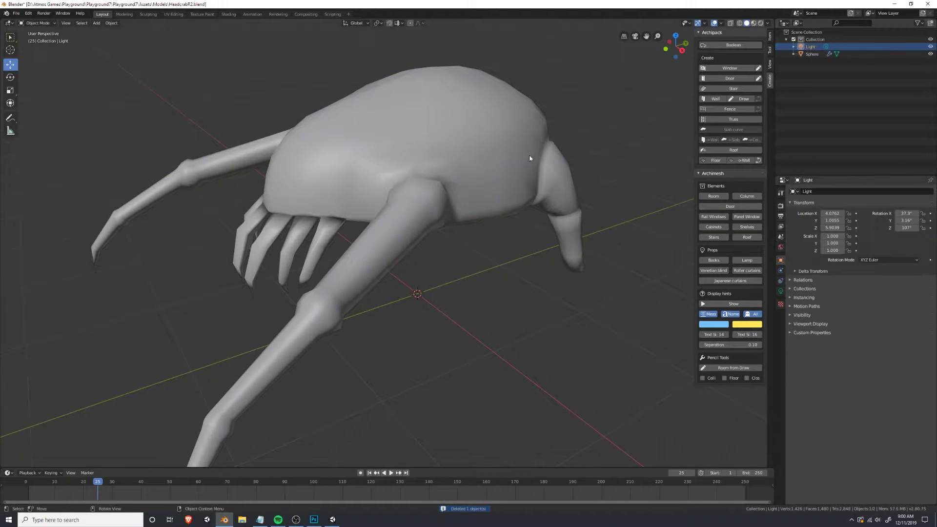
pyautogui.press('x')
pyautogui.click(498, 158)
pyautogui.scroll(-10, 437, 185)
pyautogui.hotkey('ctrl', 's')
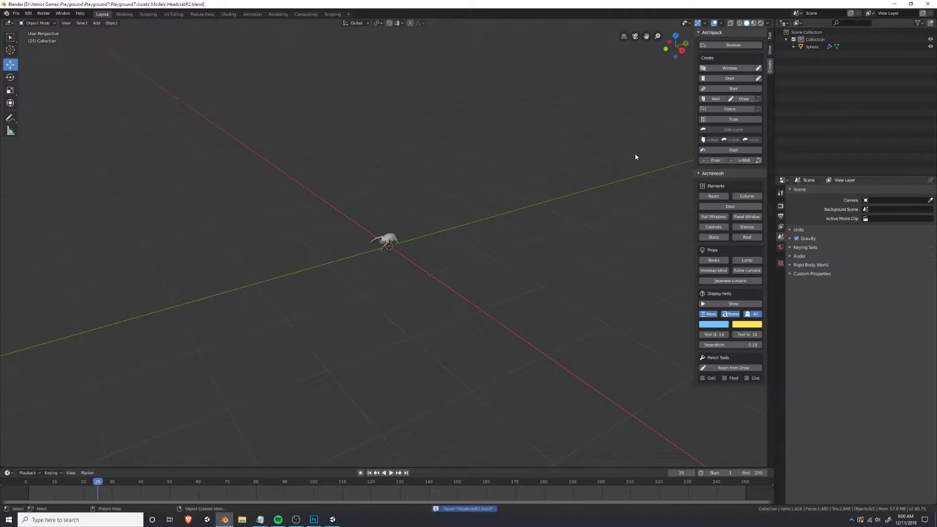
# Select and frame the Sphere mesh in Blender, save the file, and switch back to Unity.
pyautogui.click(807, 48)
pyautogui.press('KP_Decimal')
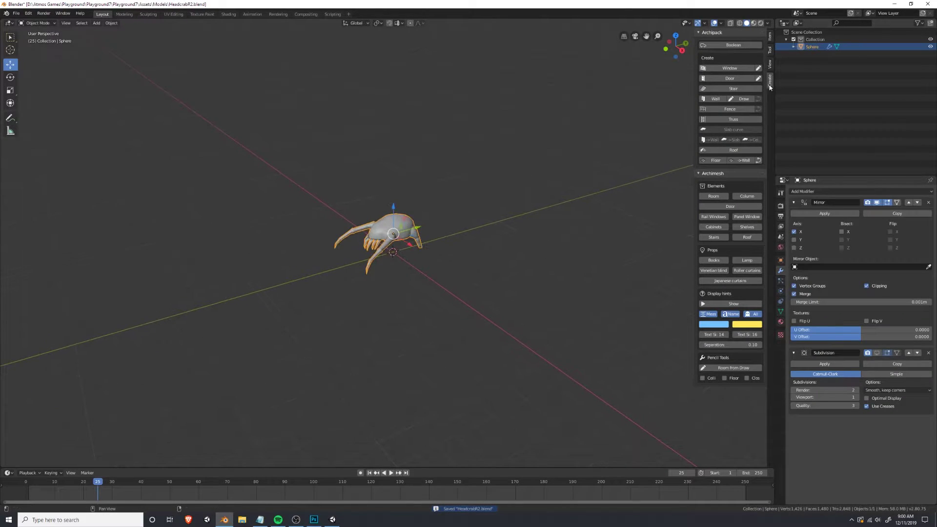
pyautogui.scroll(3, 410, 255)
pyautogui.hotkey('alt', 'Tab')
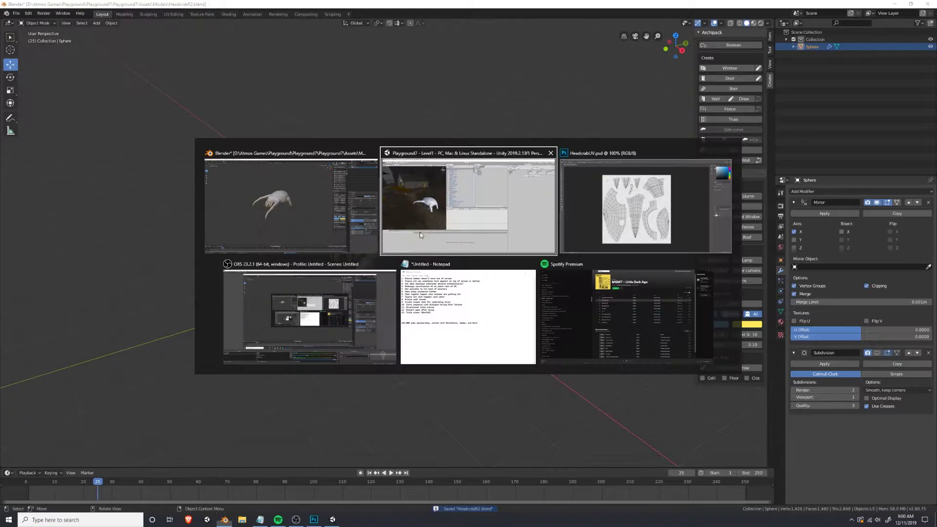
pyautogui.click(300, 238)
pyautogui.hotkey('ctrl', 's')
pyautogui.hotkey('alt', 'Tab')
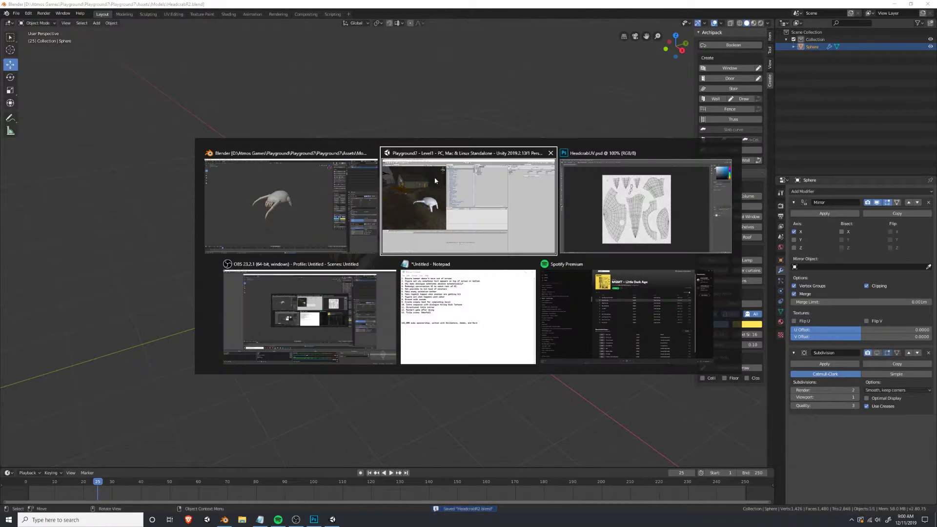
pyautogui.click(434, 177)
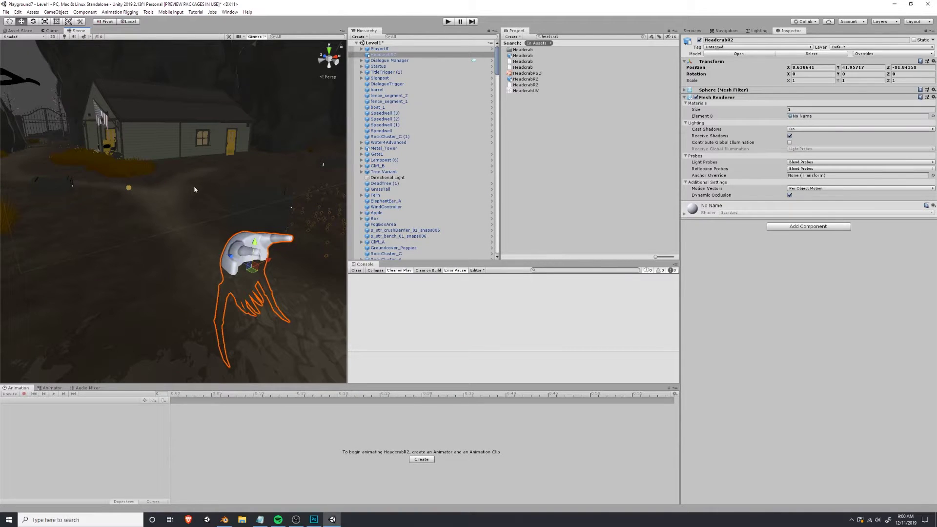
# Replace the old HeadcrabR2 object in the Level1 scene with a fresh instance of the HeadcrabR2 model asset.
pyautogui.rightClick(385, 55)
pyautogui.click(402, 94)
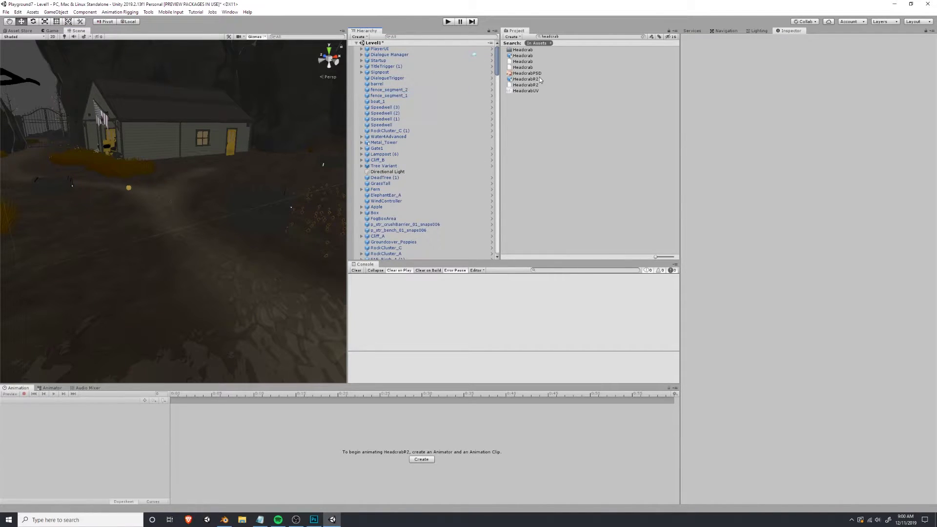
pyautogui.moveTo(526, 79); pyautogui.dragTo(193, 217)
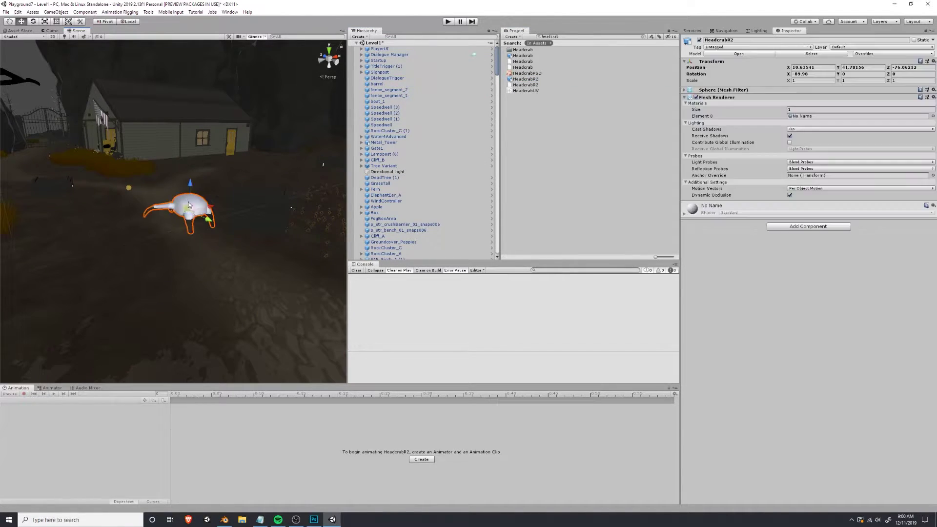
# Move the headcrab to open ground at about X 7.77, Y 42.59, Z -78.71.
pyautogui.moveTo(190, 182); pyautogui.dragTo(230, 260)
pyautogui.scroll(3, 231, 260)
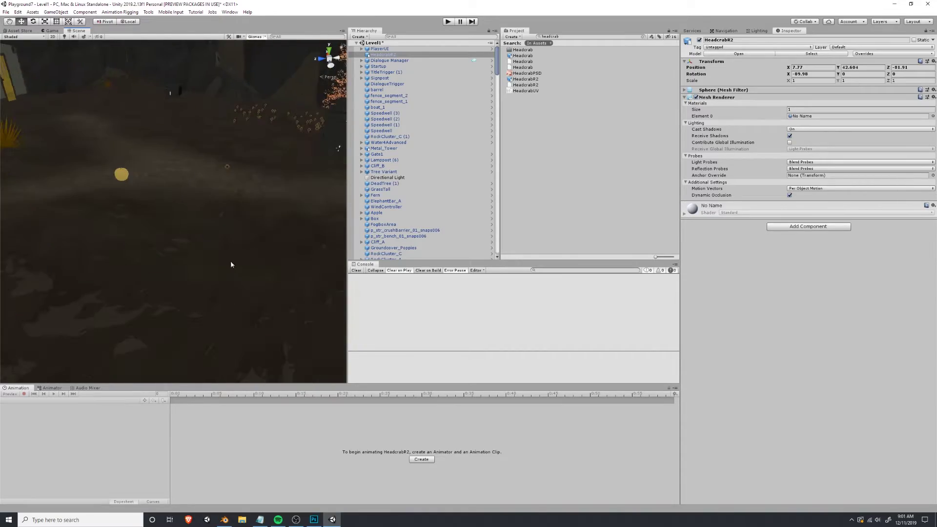
pyautogui.scroll(-5, 230, 260)
pyautogui.moveTo(247, 230); pyautogui.dragTo(229, 251, button='middle')
pyautogui.moveTo(158, 234); pyautogui.dragTo(105, 269)
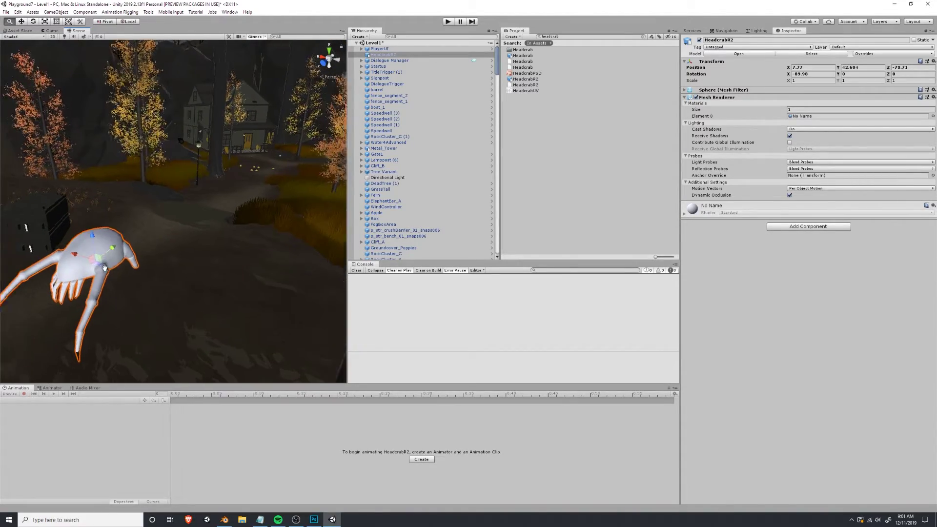
pyautogui.moveTo(105, 269); pyautogui.dragTo(143, 229, button='middle')
pyautogui.moveTo(260, 118); pyautogui.dragTo(262, 121)
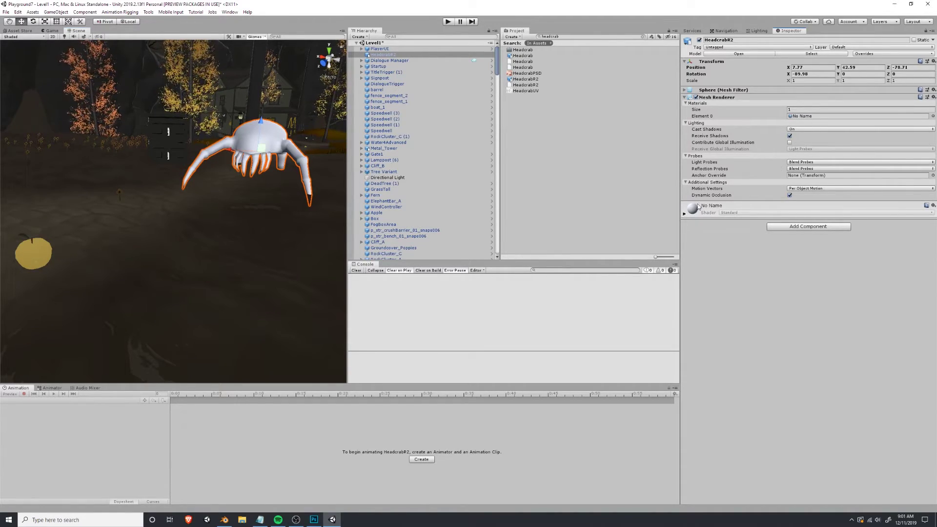
# Locate the headcrab's embedded material in the project and extract the HeadcrabR2 model's materials into the Models folder.
pyautogui.click(685, 213)
pyautogui.click(806, 117)
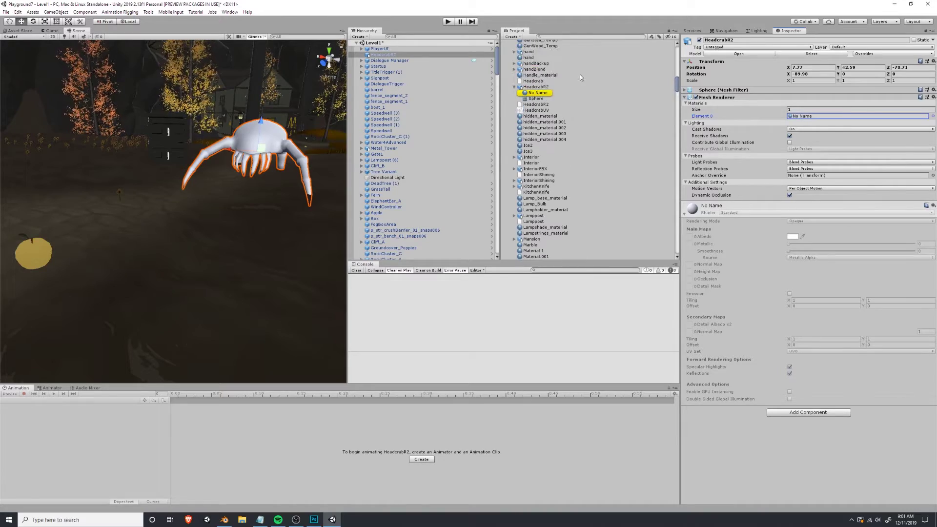
pyautogui.scroll(-1, 545, 97)
pyautogui.click(545, 95)
pyautogui.click(547, 77)
pyautogui.click(549, 71)
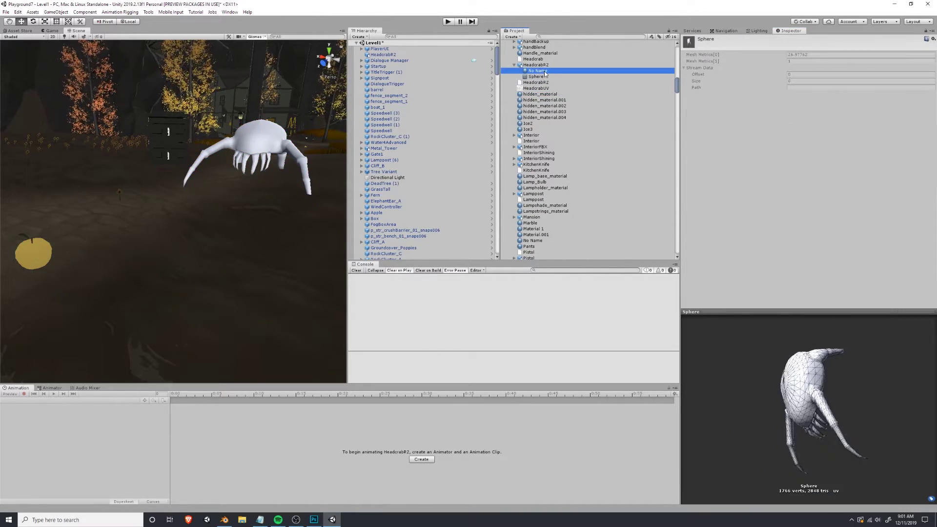
pyautogui.click(552, 64)
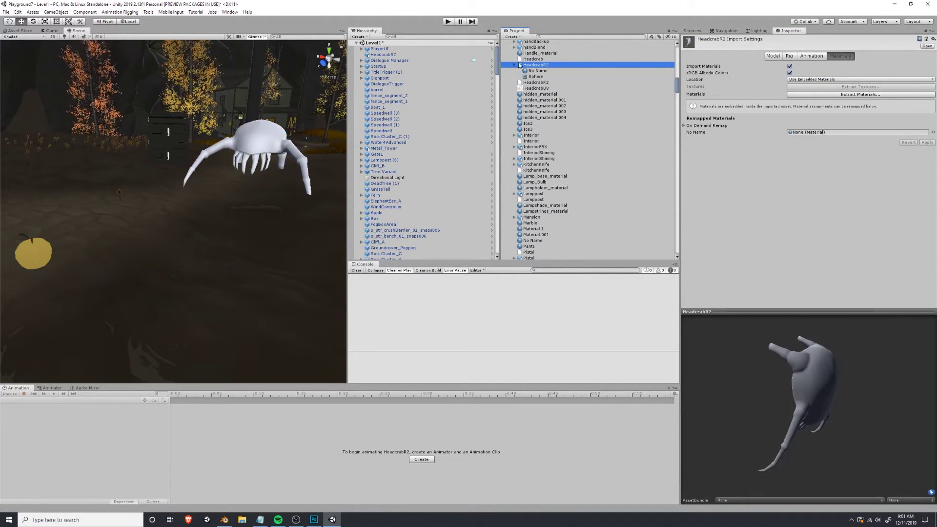
pyautogui.click(845, 95)
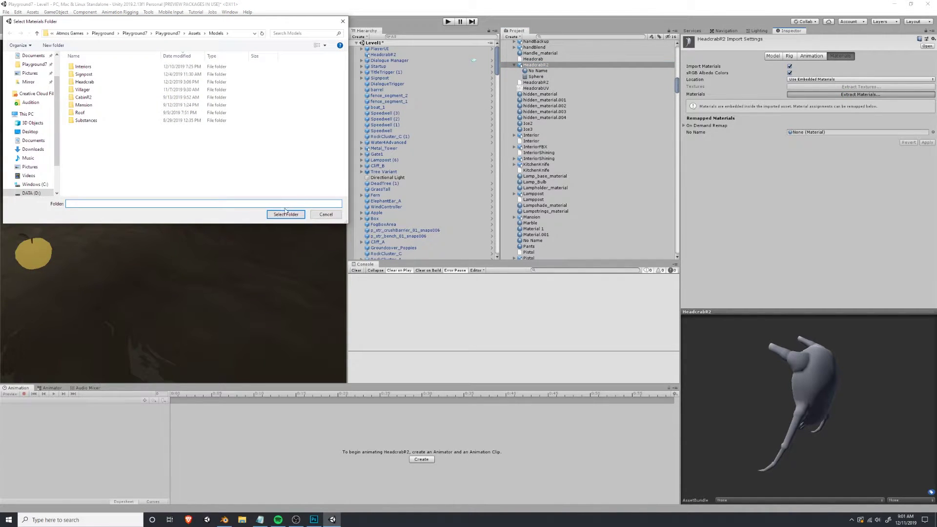
pyautogui.click(285, 214)
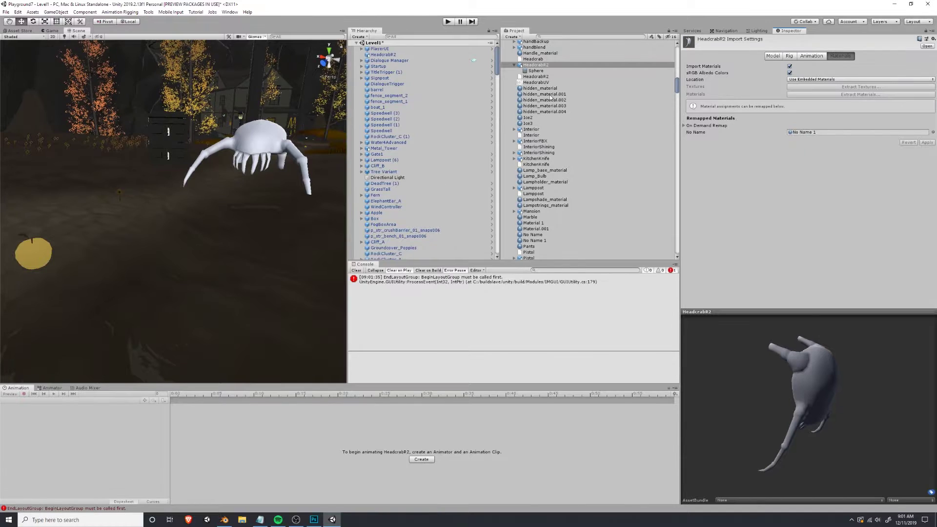
# Find the extracted material assigned to the scene's headcrab and rename it HeadcrabR2.
pyautogui.scroll(-1, 357, 71)
pyautogui.click(260, 146)
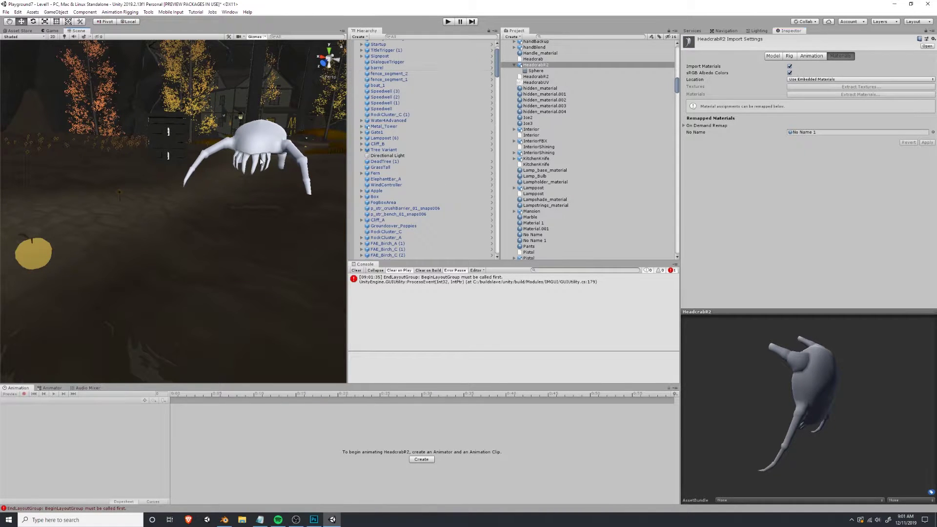
pyautogui.click(821, 117)
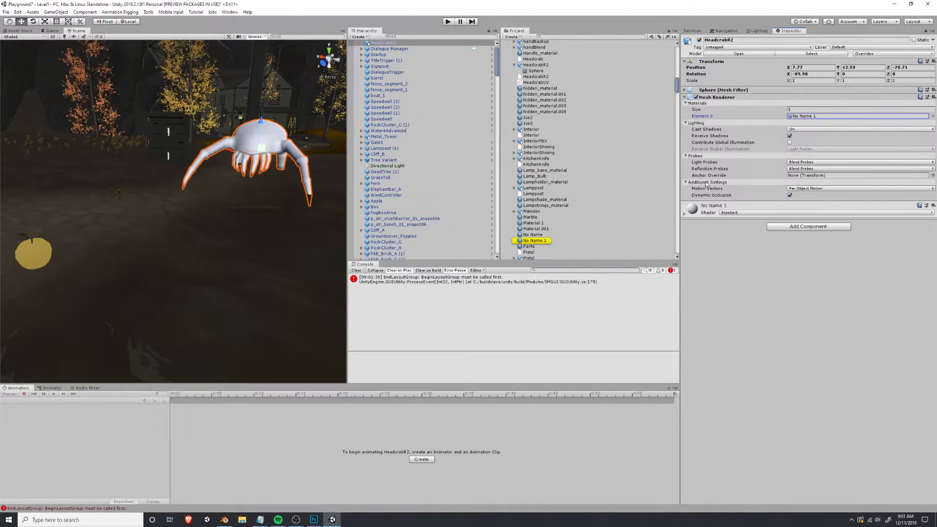
pyautogui.click(536, 241)
pyautogui.click(547, 241)
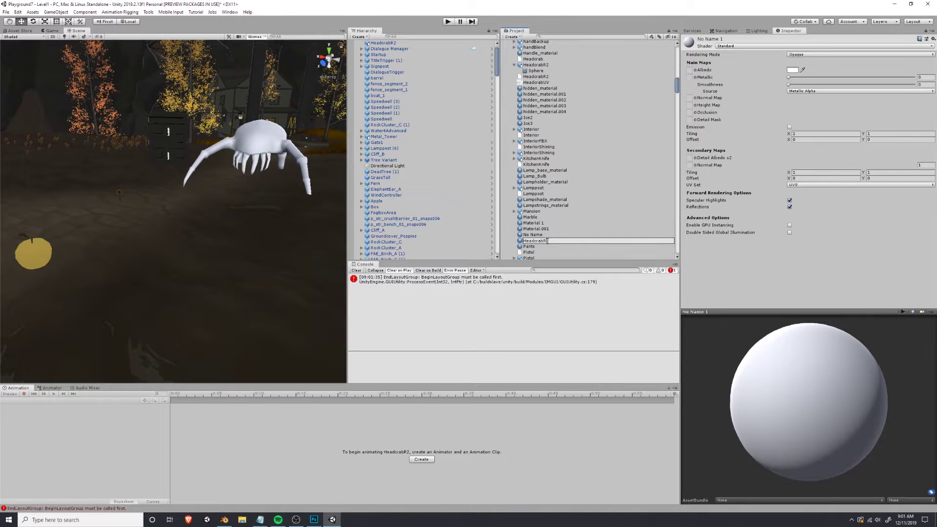
pyautogui.press('Return')
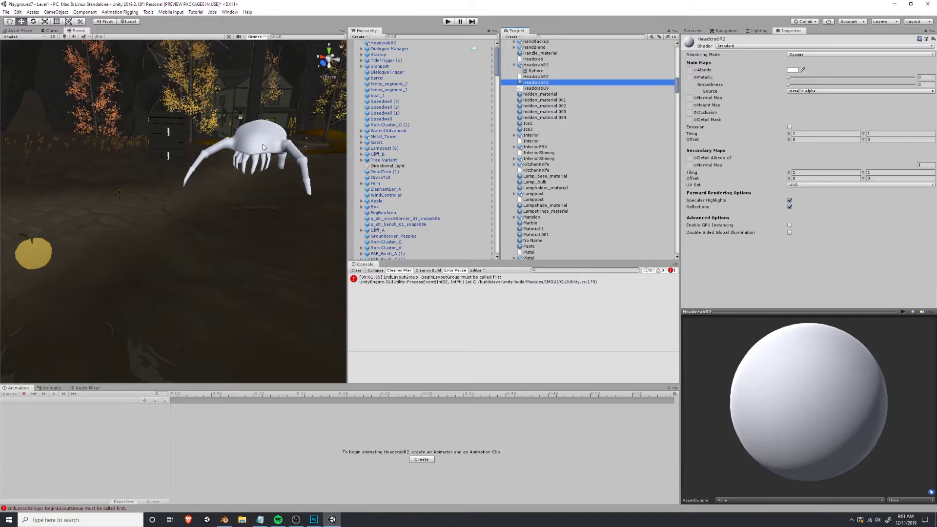
# Search the project for Headcrab and assign the HeadcrabUV texture as the Albedo map of the headcrab's material.
pyautogui.click(262, 145)
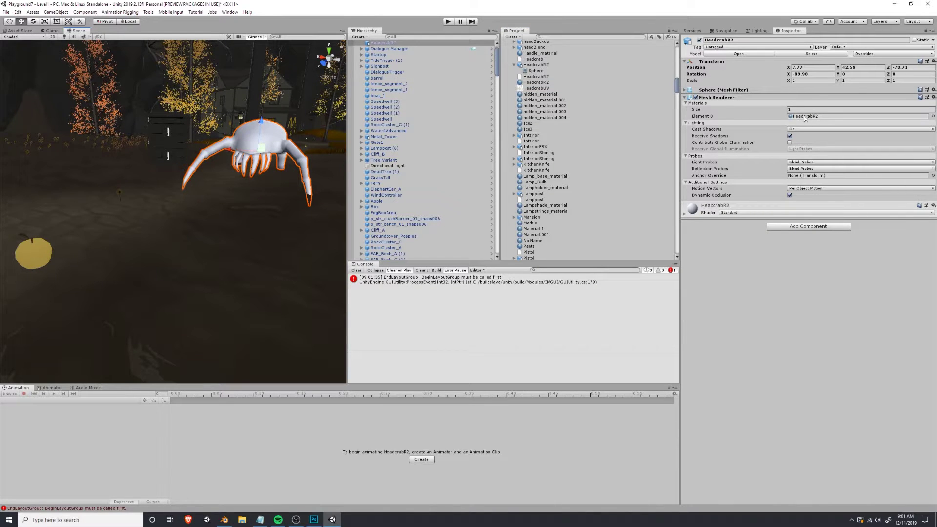
pyautogui.click(695, 214)
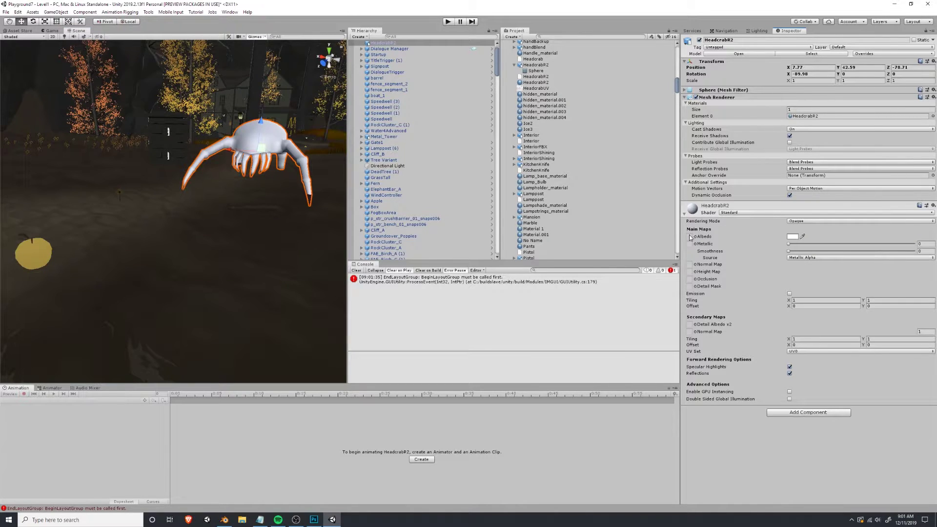
pyautogui.click(555, 37)
pyautogui.write('Hea')
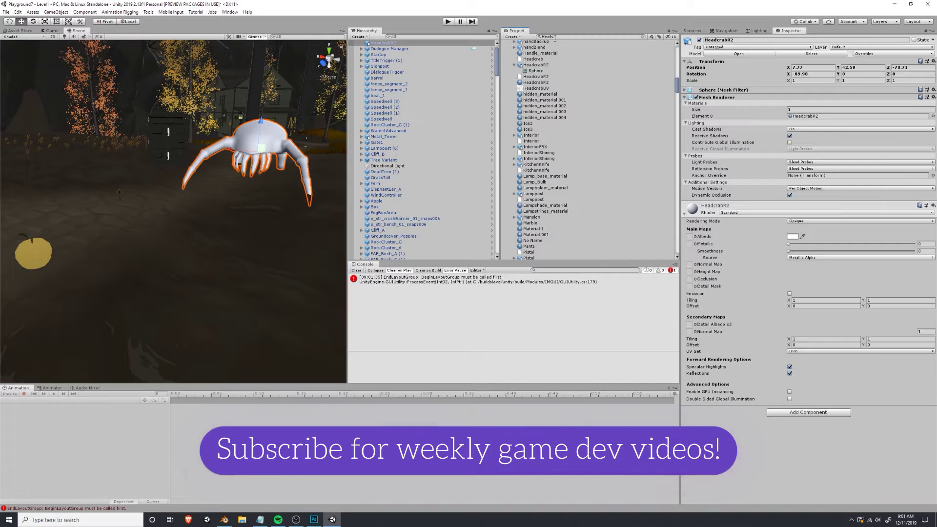
pyautogui.write('dcrab')
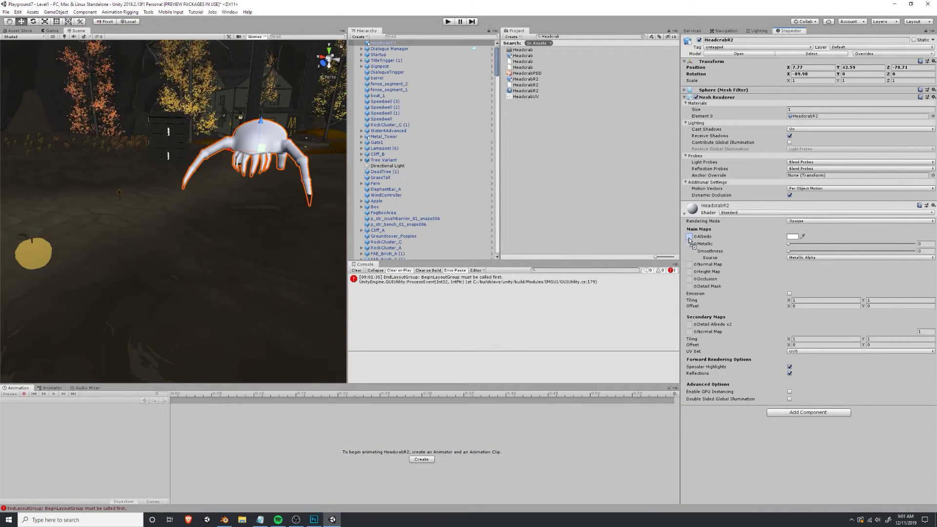
# Examine the UV wireframe on the headcrab up close in a wider Scene view and raise the model to about Y 42.79.
pyautogui.write('f')
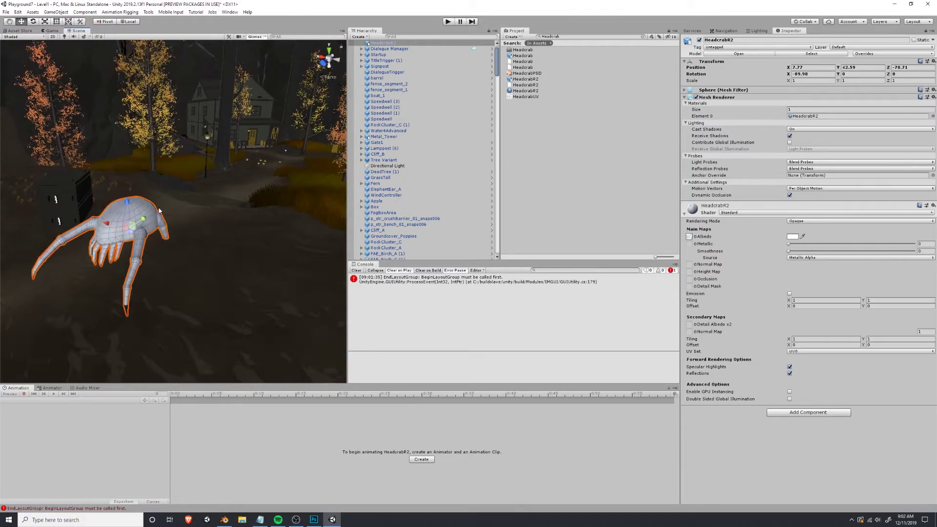
pyautogui.scroll(3, 158, 230)
pyautogui.moveTo(158, 230); pyautogui.dragTo(220, 213, button='middle')
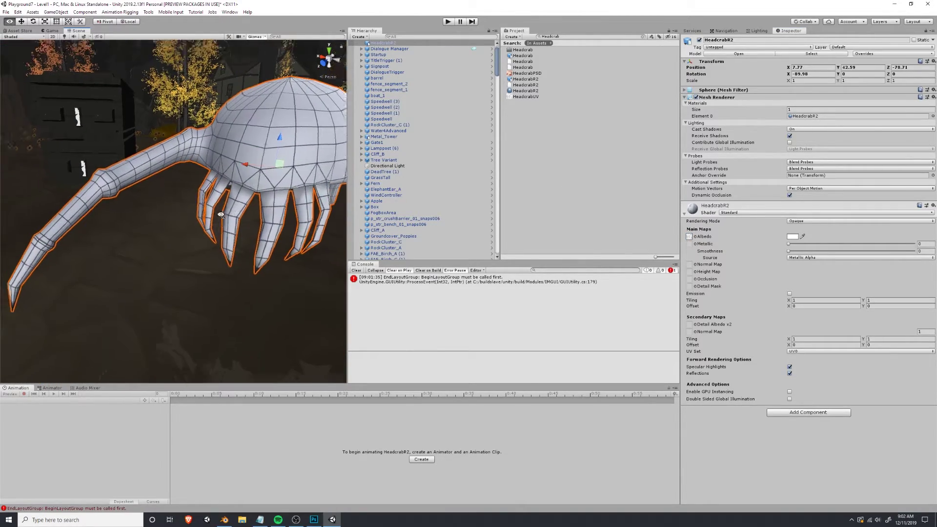
pyautogui.keyDown('alt'); pyautogui.moveTo(220, 213); pyautogui.dragTo(520, 209); pyautogui.keyUp('alt')
pyautogui.scroll(5, 405, 215)
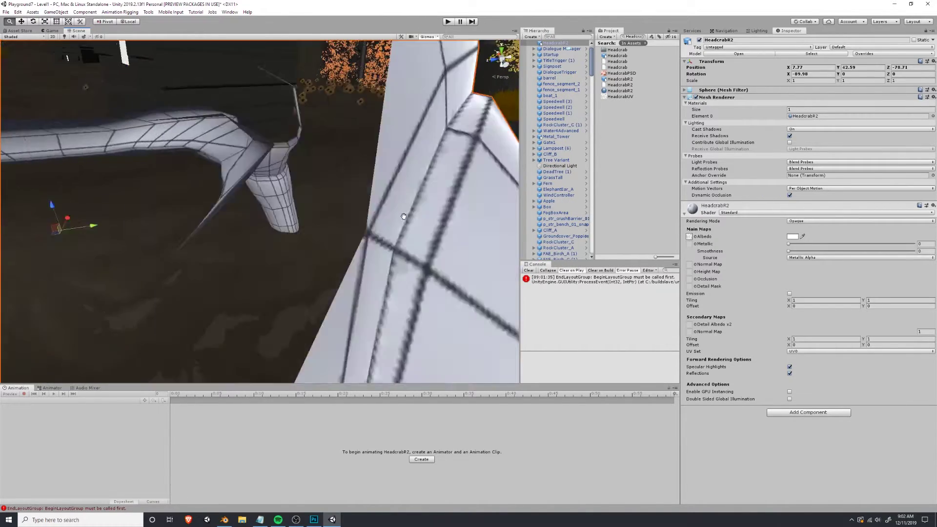
pyautogui.scroll(-2, 370, 220)
pyautogui.scroll(-3, 370, 218)
pyautogui.scroll(2, 215, 246)
pyautogui.moveTo(215, 246); pyautogui.dragTo(386, 211, button='middle')
pyautogui.scroll(-2, 386, 211)
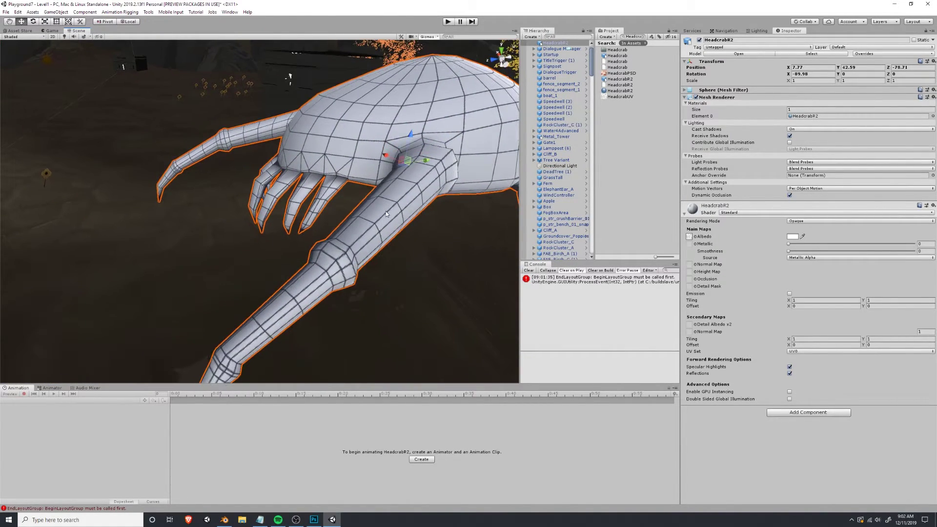
pyautogui.scroll(1, 385, 210)
pyautogui.scroll(-4, 386, 210)
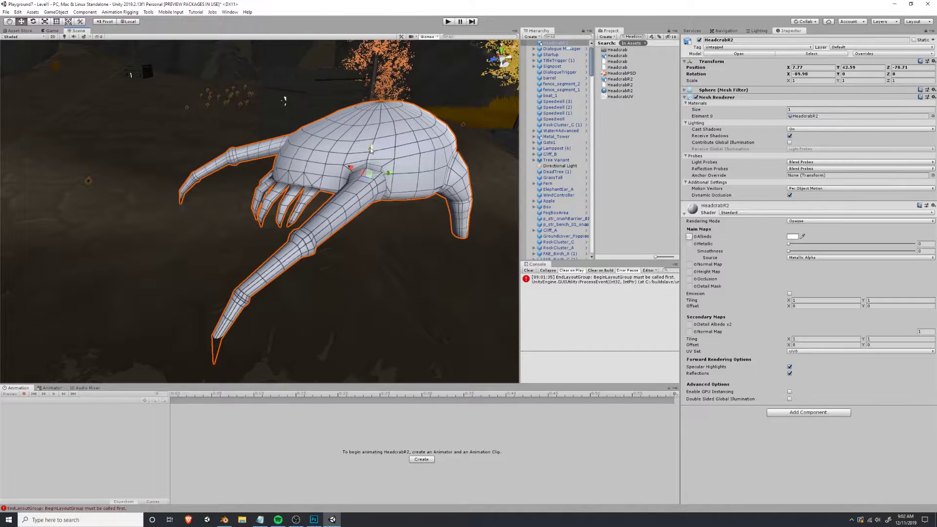
pyautogui.moveTo(371, 149); pyautogui.dragTo(375, 138)
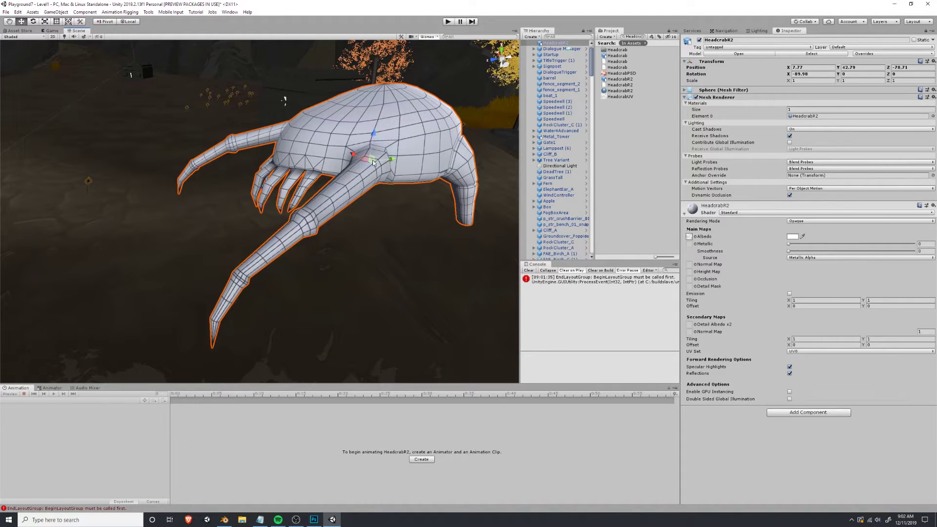
# Hide Layer 1 of HeadcrabUV.psd in Photoshop, show it again, and return to Unity.
pyautogui.hotkey('alt', 'Tab')
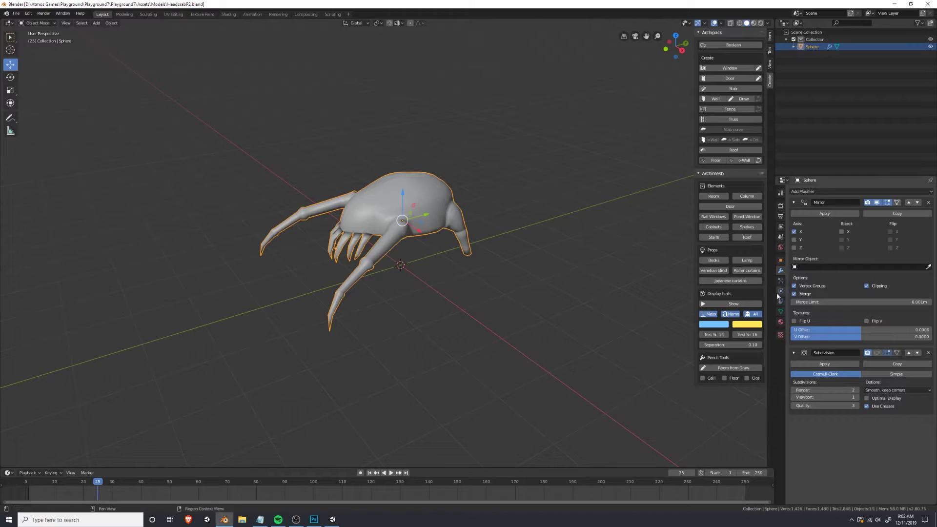
pyautogui.hotkey('alt', 'Tab')
pyautogui.hotkey('alt', 'Tab')
pyautogui.click(840, 310)
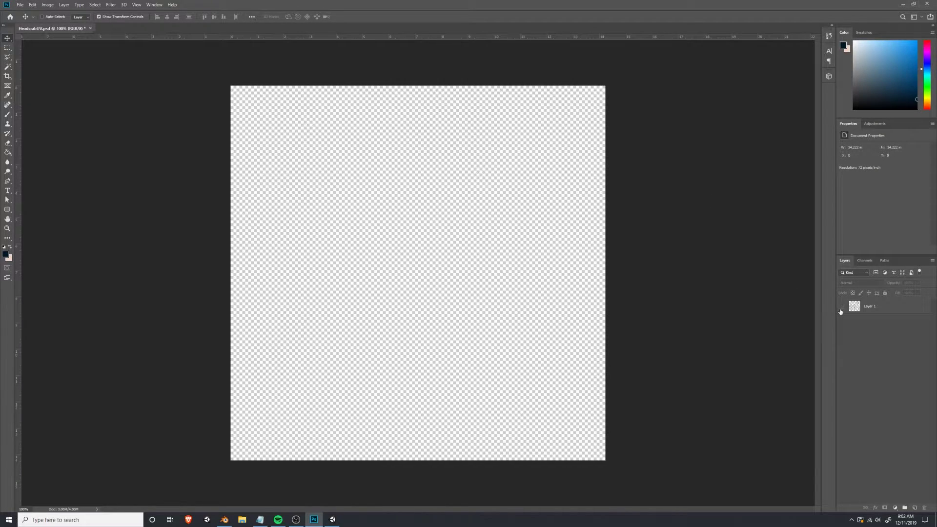
pyautogui.hotkey('alt', 'Tab')
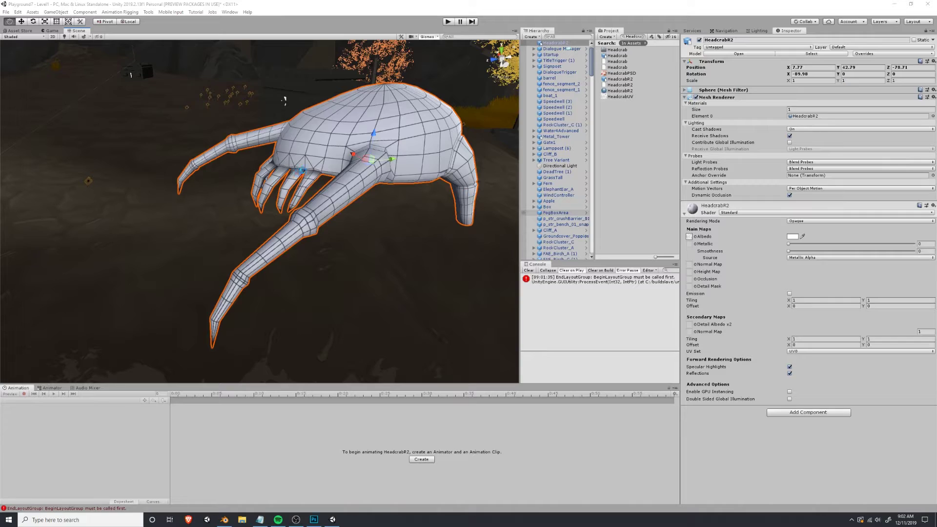
pyautogui.hotkey('alt', 'Tab')
pyautogui.click(841, 307)
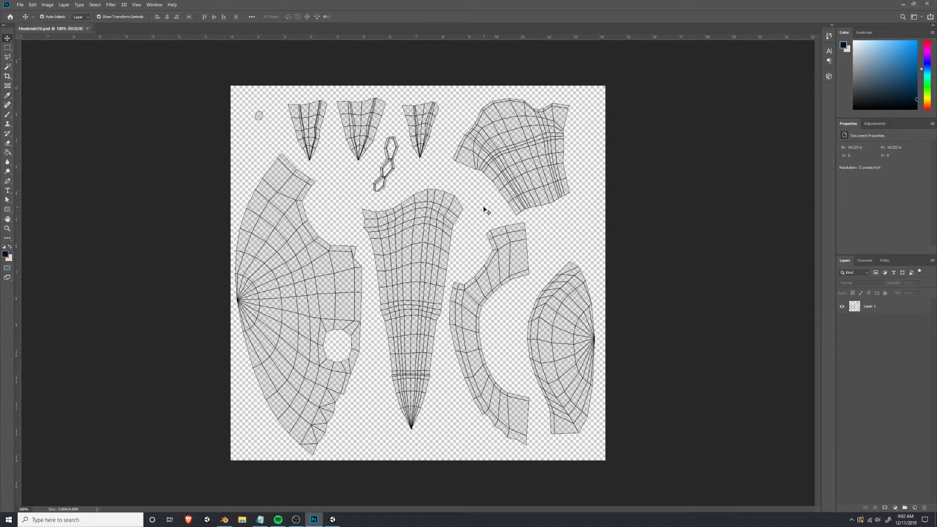
pyautogui.hotkey('alt', 'Tab')
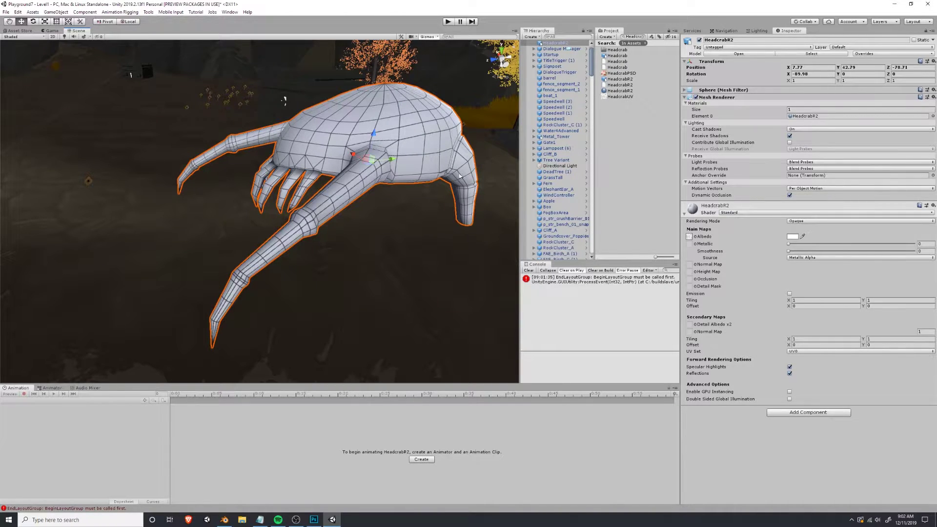
# Turn off scene lighting in Unity's Scene view to show the headcrab's UV wireframe unshaded.
pyautogui.keyDown('alt'); pyautogui.moveTo(287, 158); pyautogui.dragTo(371, 178); pyautogui.keyUp('alt')
pyautogui.scroll(5, 404, 227)
pyautogui.moveTo(364, 199); pyautogui.dragTo(375, 176, button='middle')
pyautogui.keyDown('alt'); pyautogui.moveTo(375, 176); pyautogui.dragTo(319, 198); pyautogui.keyUp('alt')
pyautogui.hotkey('alt', 'Tab')
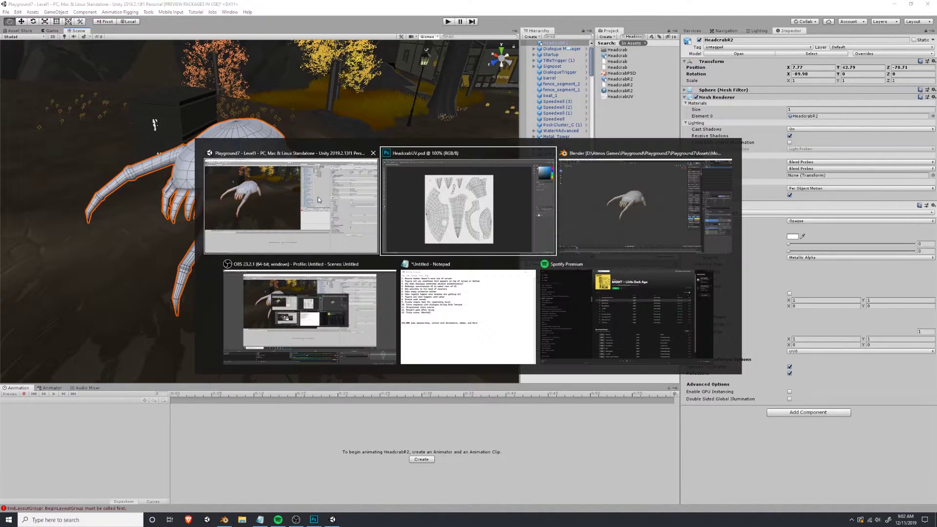
pyautogui.click(64, 37)
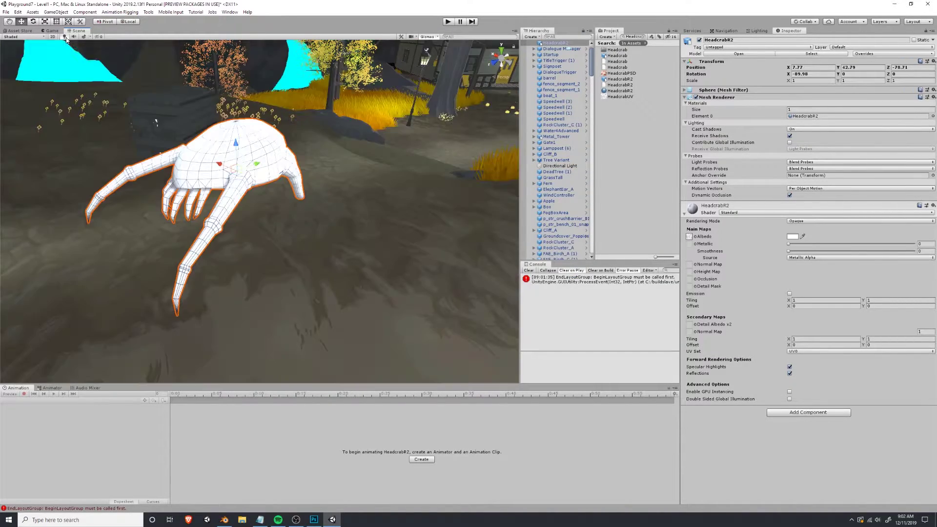
# Turn scene lighting back on in the Scene view and select the terrain so the headcrab loses its selection outline.
pyautogui.click(64, 37)
pyautogui.click(52, 37)
pyautogui.click(53, 36)
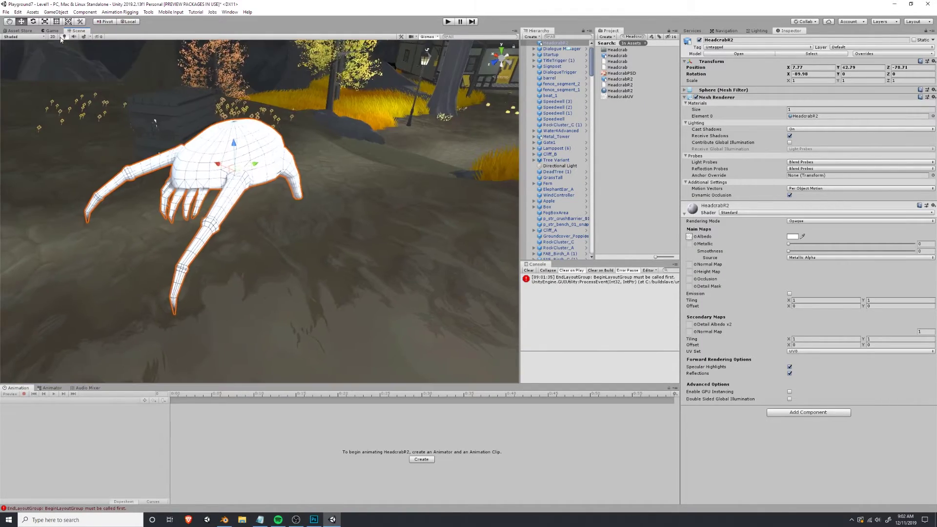
pyautogui.click(64, 36)
pyautogui.click(364, 220)
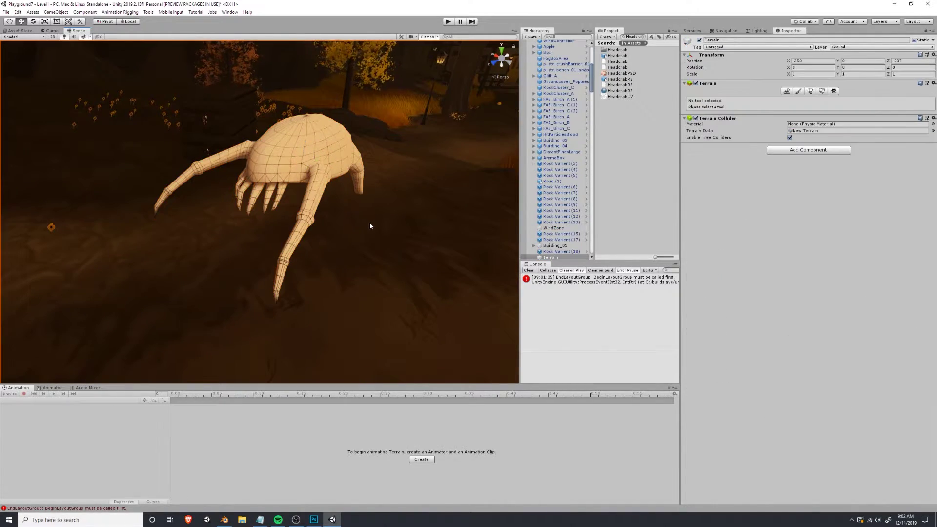
# Examine the lit headcrab and its UV wireframe up close from the front and from several sides.
pyautogui.moveTo(395, 230); pyautogui.dragTo(371, 212, button='right')
pyautogui.scroll(3, 308, 222)
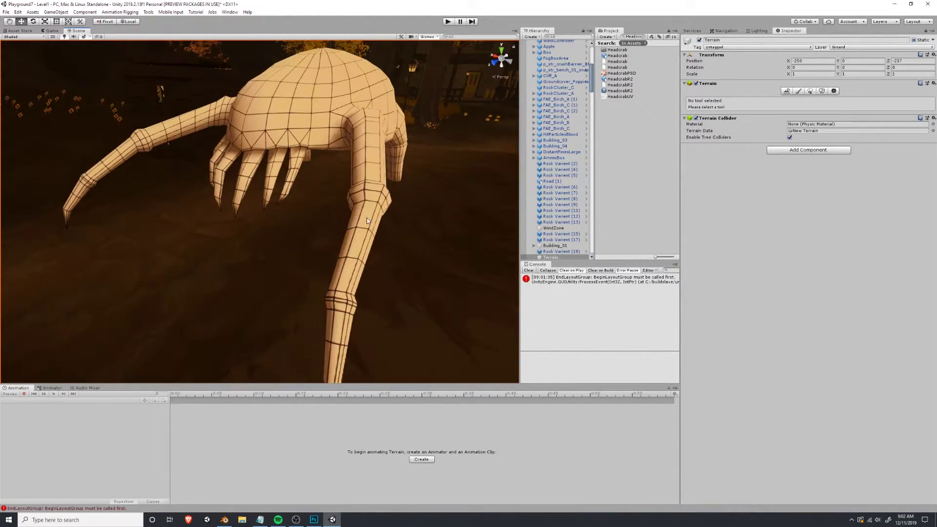
pyautogui.keyDown('alt'); pyautogui.moveTo(369, 221); pyautogui.dragTo(337, 226); pyautogui.keyUp('alt')
pyautogui.moveTo(338, 227); pyautogui.dragTo(292, 248, button='right')
pyautogui.scroll(-3, 293, 249)
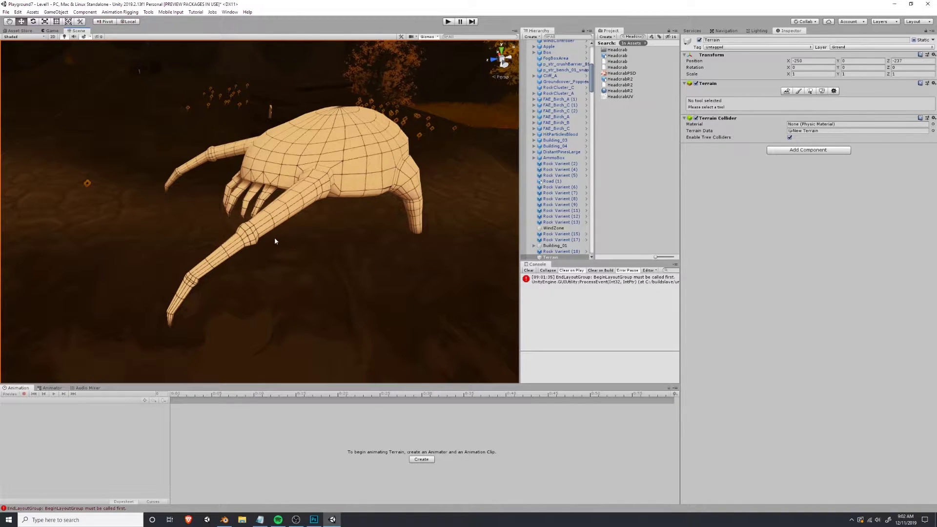
pyautogui.keyDown('alt'); pyautogui.moveTo(274, 238); pyautogui.dragTo(439, 254); pyautogui.keyUp('alt')
pyautogui.moveTo(439, 254); pyautogui.dragTo(288, 245, button='right')
pyautogui.moveTo(371, 224); pyautogui.dragTo(331, 249, button='middle')
pyautogui.keyDown('alt'); pyautogui.moveTo(331, 249); pyautogui.dragTo(222, 223); pyautogui.keyUp('alt')
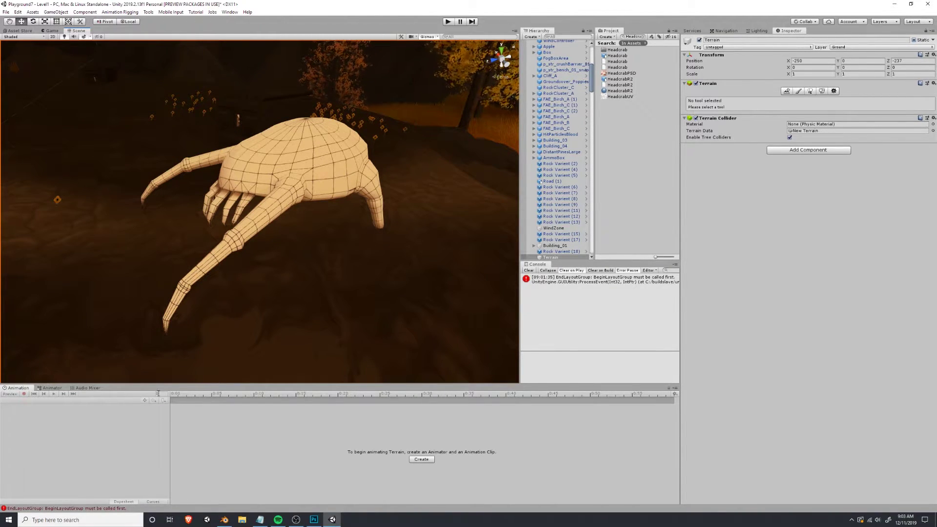
pyautogui.click(170, 520)
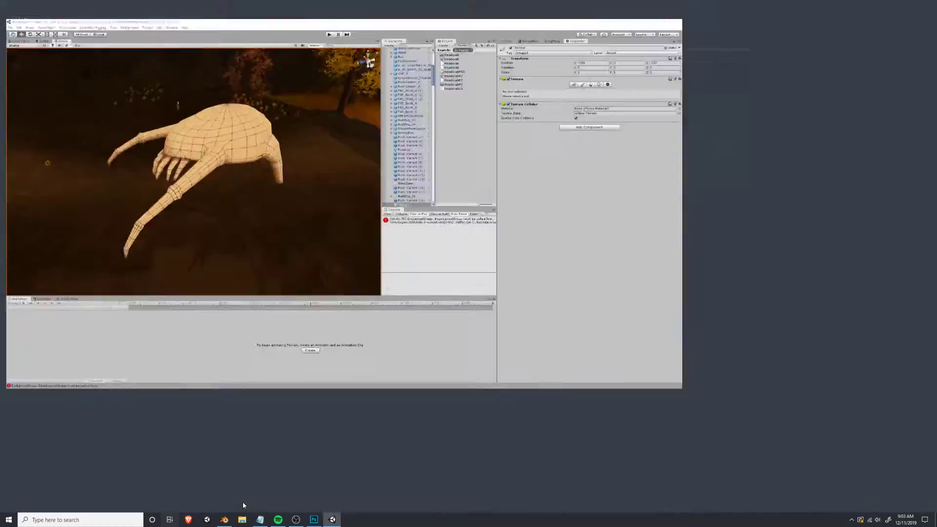
pyautogui.click(202, 109)
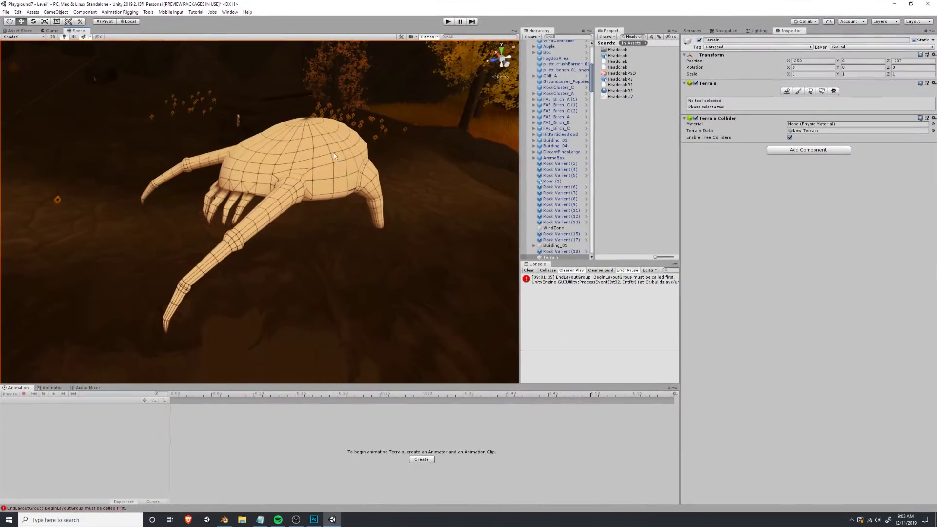
pyautogui.moveTo(334, 153); pyautogui.dragTo(365, 172, button='right')
pyautogui.moveTo(273, 180); pyautogui.dragTo(295, 176, button='middle')
pyautogui.scroll(3, 295, 175)
pyautogui.scroll(-5, 295, 179)
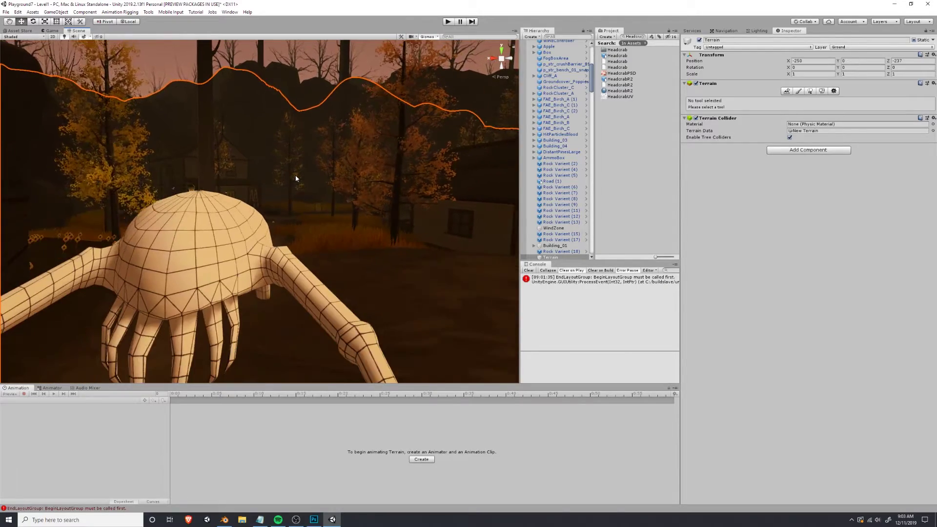
pyautogui.moveTo(366, 224); pyautogui.dragTo(345, 215, button='middle')
pyautogui.keyDown('alt'); pyautogui.moveTo(345, 215); pyautogui.dragTo(263, 225); pyautogui.keyUp('alt')
pyautogui.moveTo(263, 225); pyautogui.dragTo(273, 225, button='middle')
pyautogui.moveTo(273, 225); pyautogui.dragTo(343, 226)
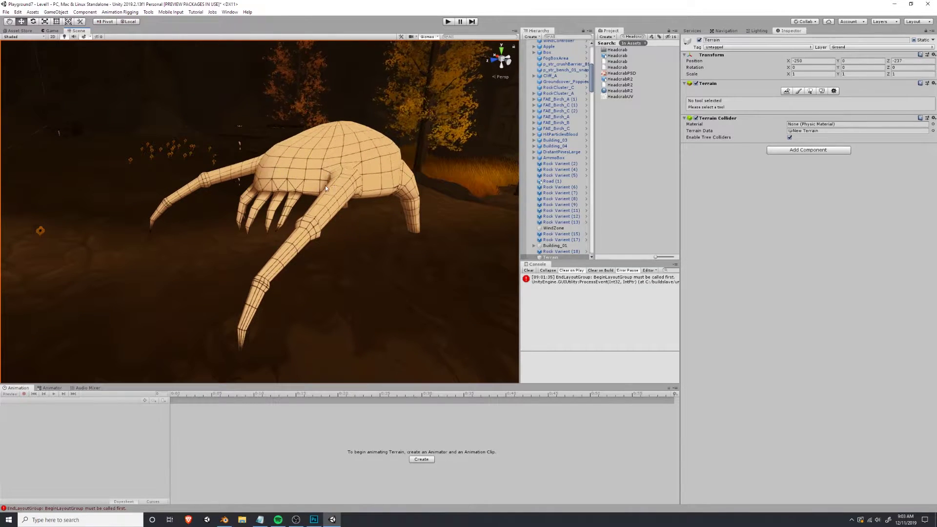
# In Photoshop, add a new layer beneath Layer 1 of HeadcrabUV.psd and fill it with the pale pink background color.
pyautogui.hotkey('alt', 'Tab')
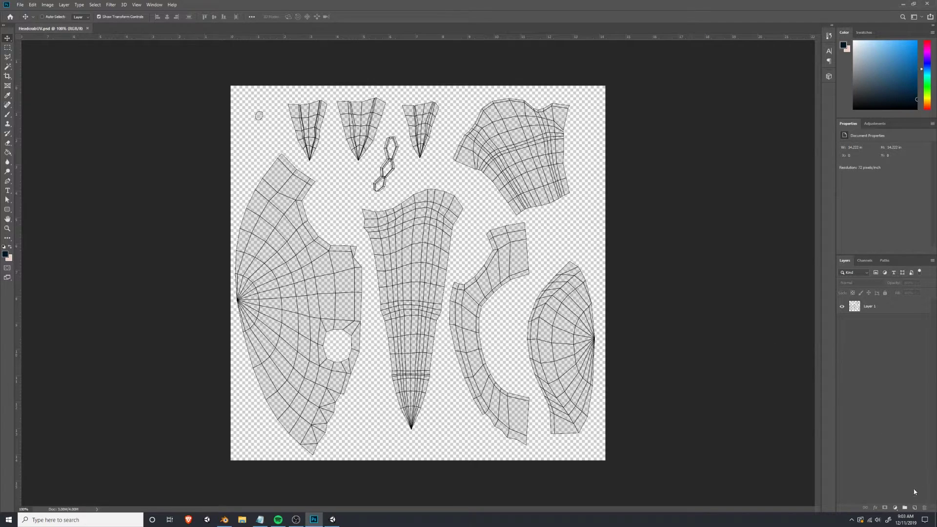
pyautogui.click(915, 508)
pyautogui.moveTo(894, 311); pyautogui.dragTo(893, 328)
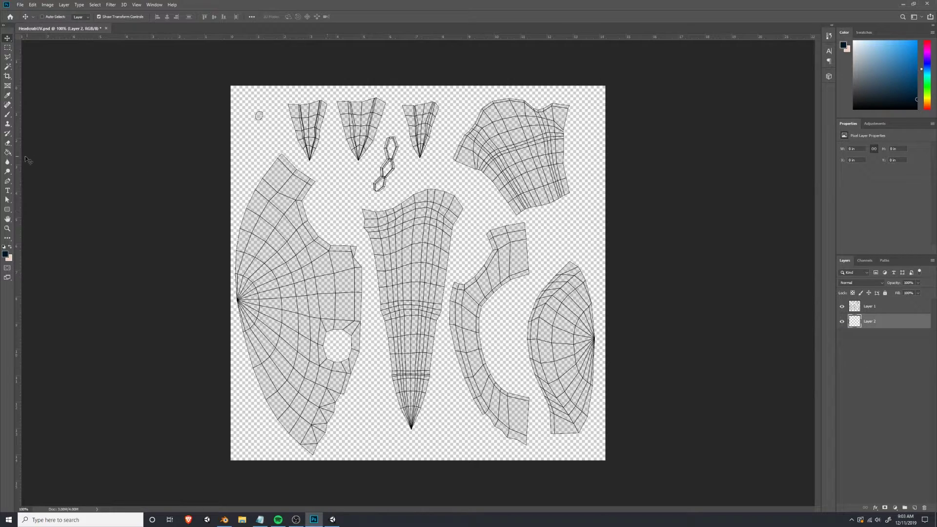
pyautogui.click(8, 153)
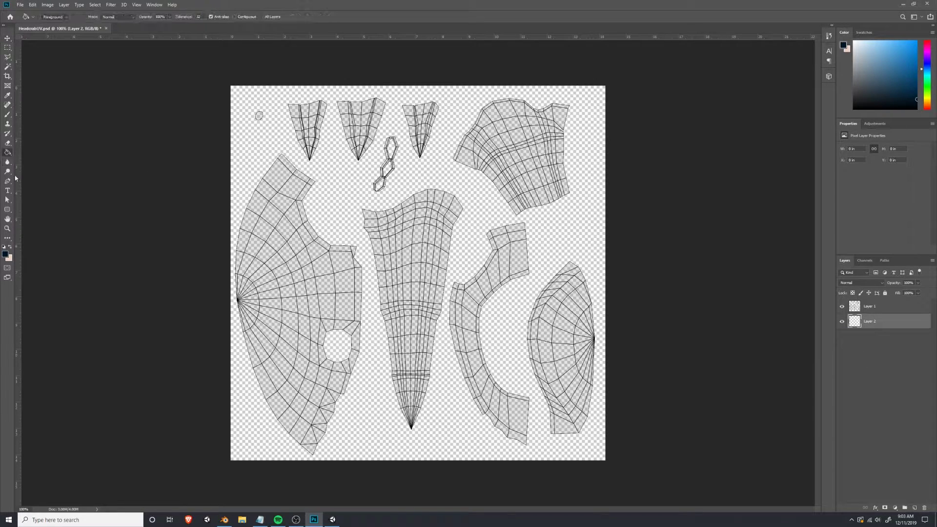
pyautogui.click(8, 249)
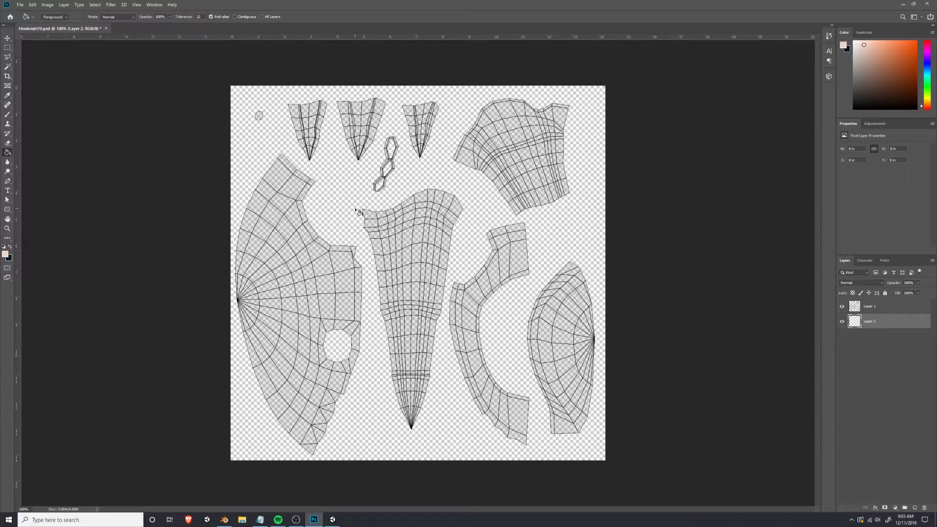
pyautogui.click(366, 162)
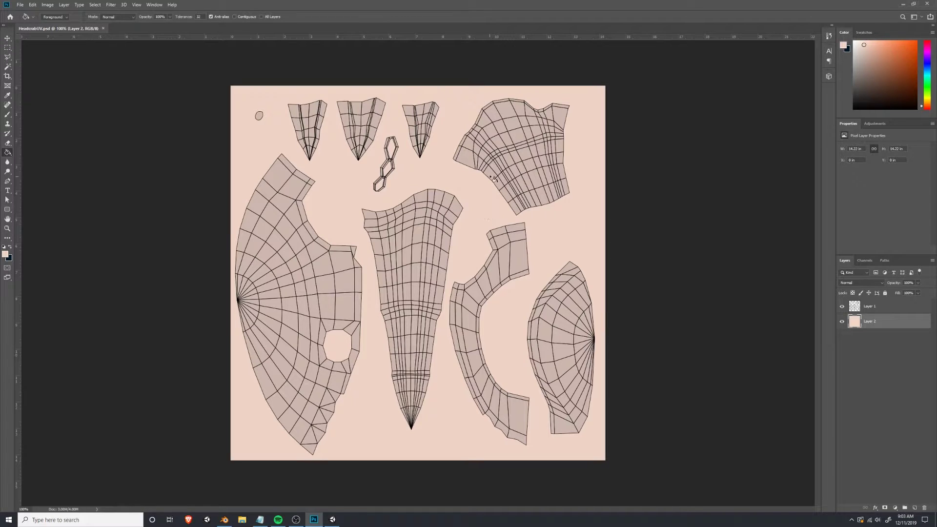
# Return to Unity and check the pale pink texture on the headcrab model.
pyautogui.hotkey('alt', 'Tab')
pyautogui.click(426, 214)
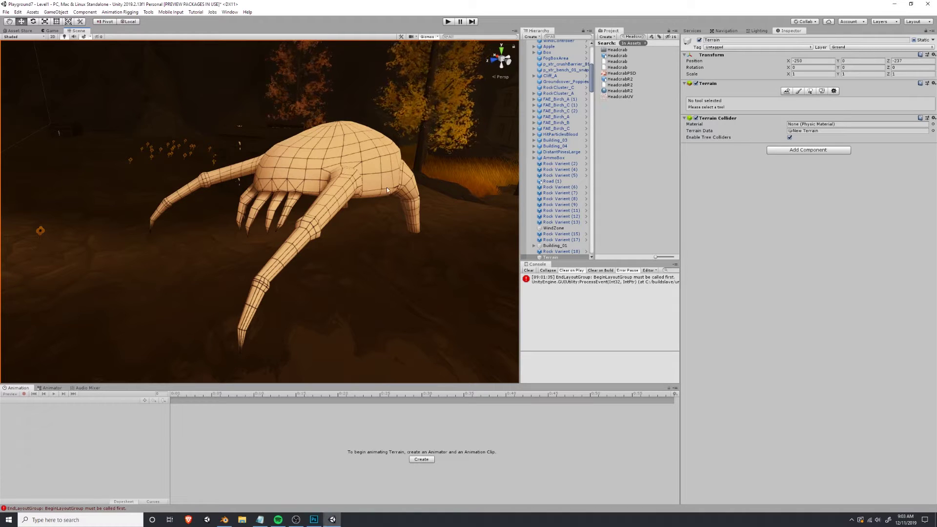
pyautogui.moveTo(387, 187)
pyautogui.keyDown('alt'); pyautogui.mouseDown()
pyautogui.moveTo(307, 200)
pyautogui.moveTo(386, 195)
pyautogui.mouseUp(); pyautogui.keyUp('alt')
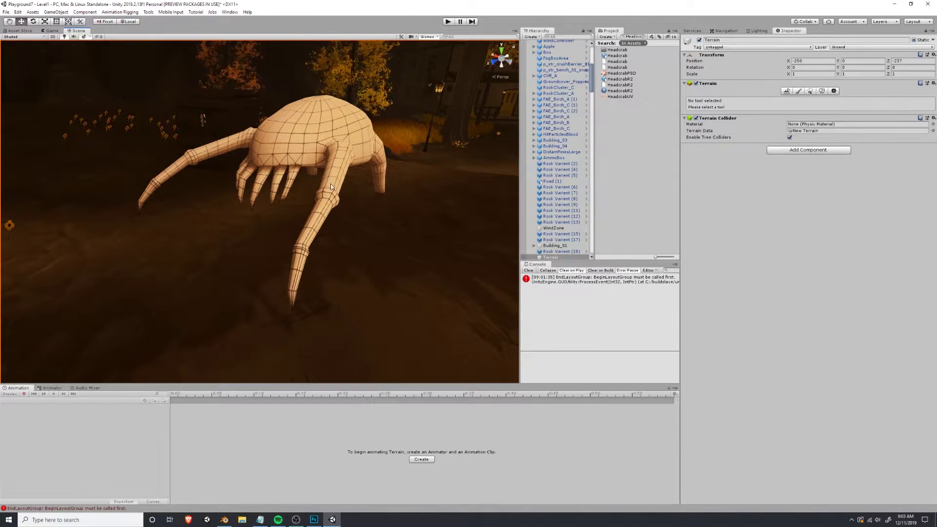
# Back in Photoshop, lower the opacity of Layer 1 so its UV wireframe is only a faint guide.
pyautogui.hotkey('alt', 'Tab')
pyautogui.click(892, 308)
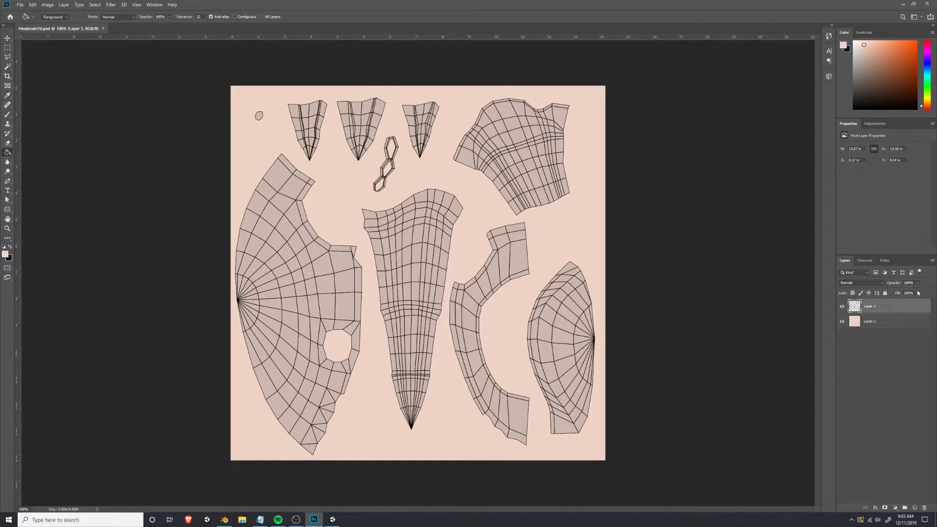
pyautogui.click(918, 283)
pyautogui.moveTo(919, 292); pyautogui.dragTo(889, 293)
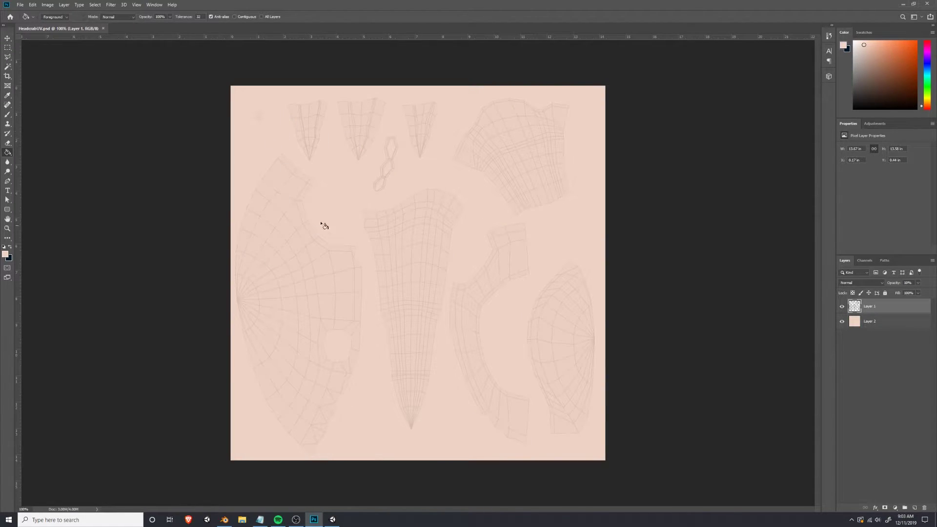
# Select the gray face fill of Layer 1's UV islands with the Magic Wand, delete it, and clear the selection.
pyautogui.click(8, 67)
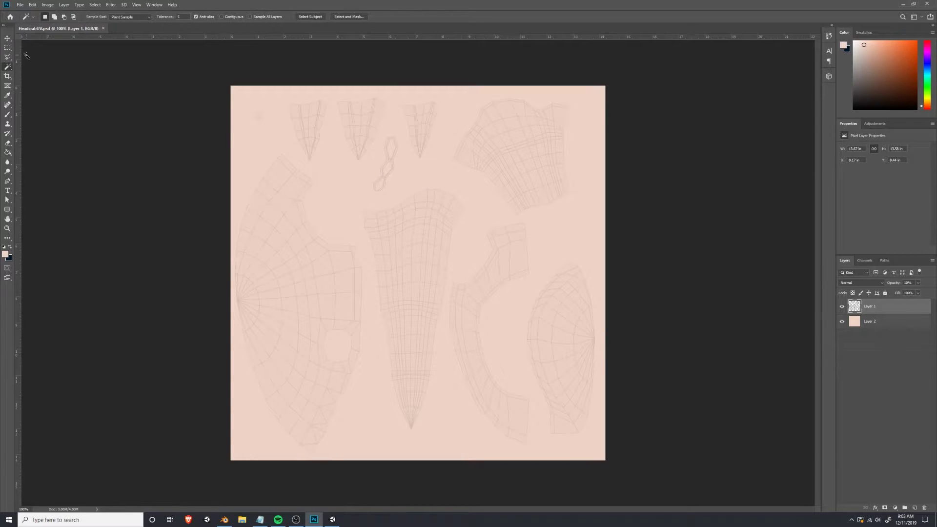
pyautogui.click(566, 286)
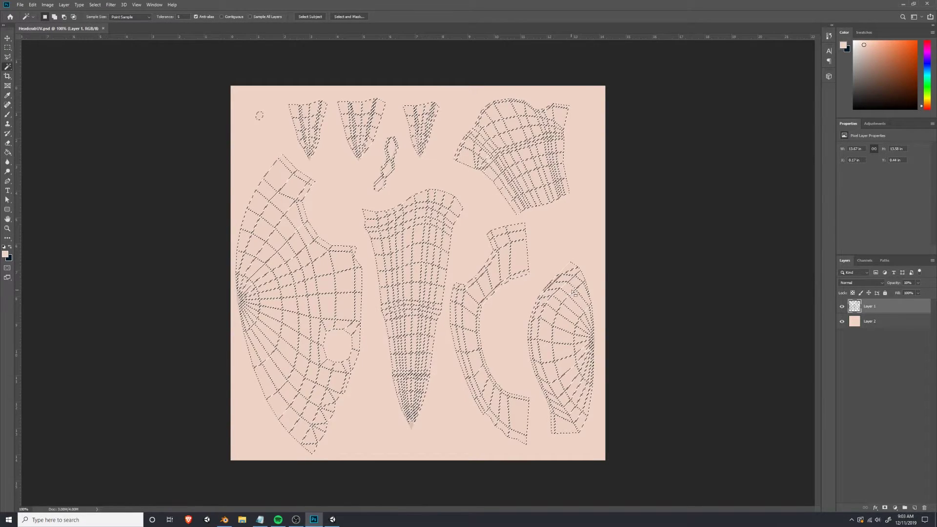
pyautogui.click(637, 271)
pyautogui.click(548, 154)
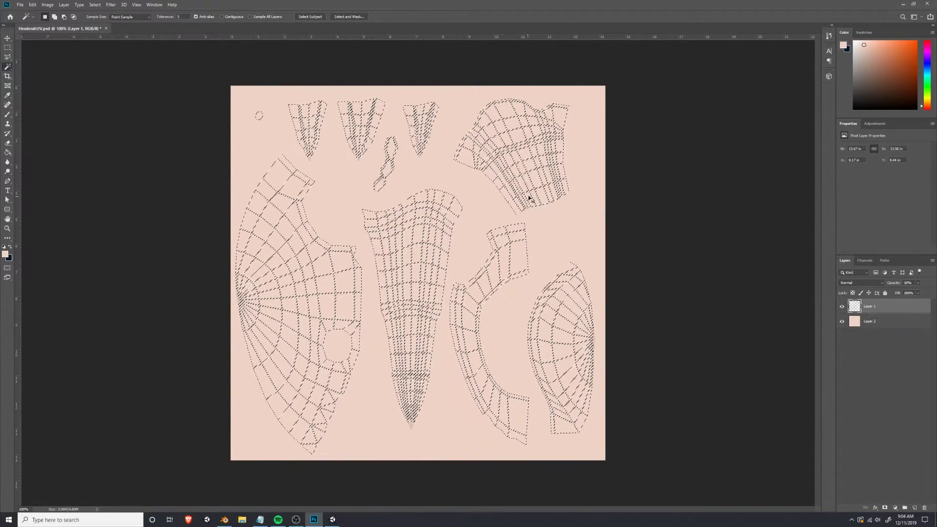
pyautogui.hotkey('ctrl', 'd')
# Save HeadcrabUV.psd, leave no layer selected, and activate the Polygonal Lasso tool.
pyautogui.press('v')
pyautogui.keyDown('ctrl'); pyautogui.click(666, 194); pyautogui.keyUp('ctrl')
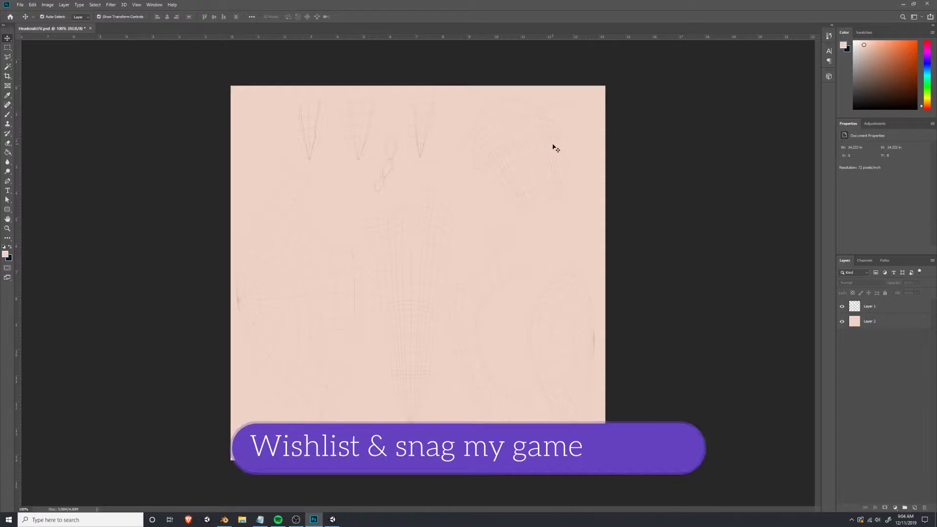
pyautogui.keyDown('ctrl'); pyautogui.click(555, 149); pyautogui.keyUp('ctrl')
pyautogui.hotkey('ctrl', 's')
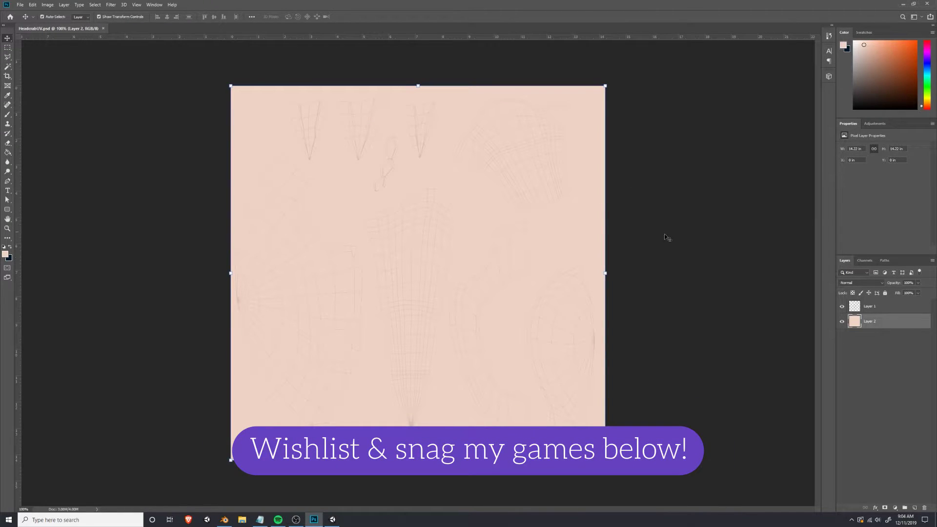
pyautogui.click(666, 237)
pyautogui.click(8, 57)
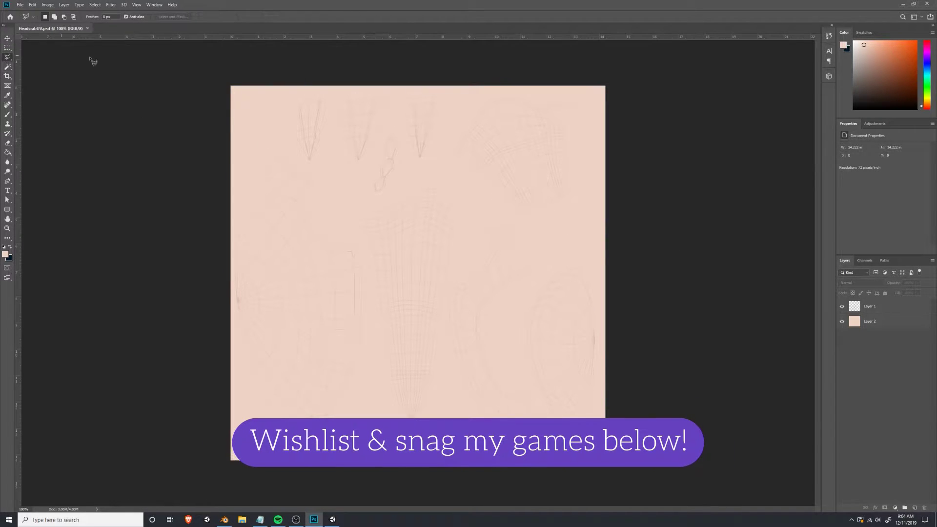
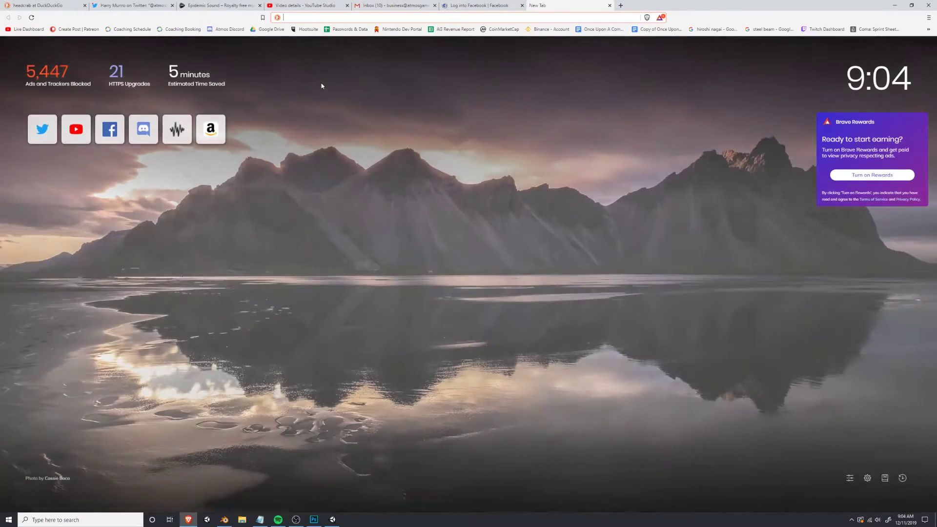
# In the Brave browser, search the web for "headcrab" and close all the other open tabs.
pyautogui.write('headcrab')
pyautogui.press('Return')
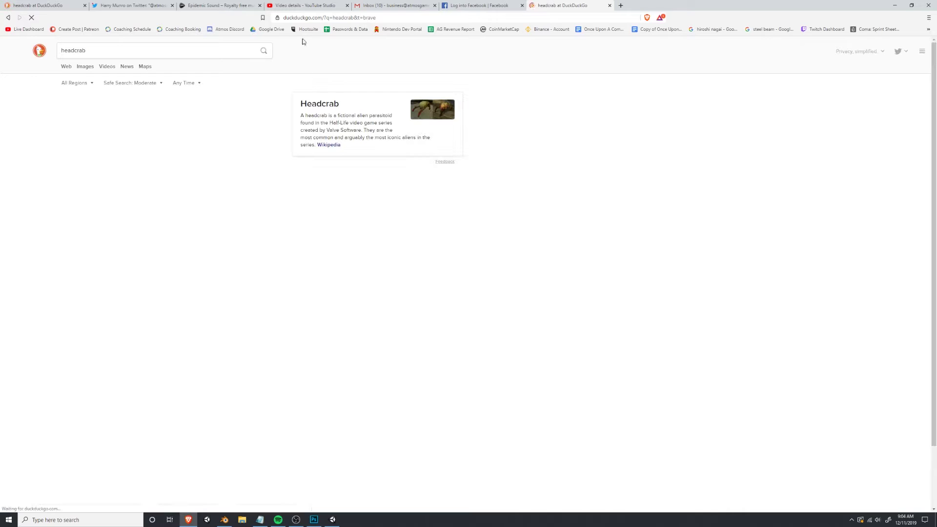
pyautogui.click(85, 6)
pyautogui.click(85, 6)
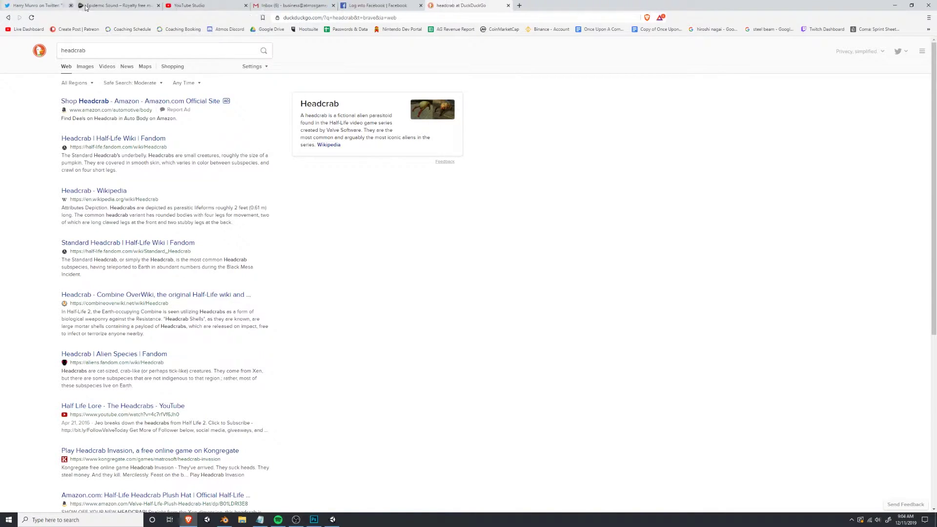
pyautogui.click(85, 6)
pyautogui.click(86, 5)
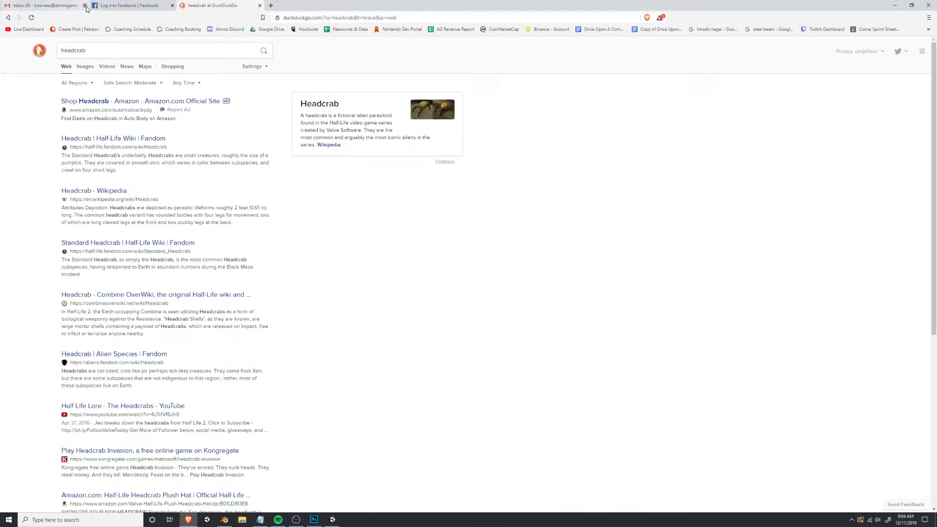
pyautogui.click(86, 6)
pyautogui.click(87, 5)
# Show the image results for headcrab and enlarge the Lamarr picture from the Half-Life Wiki as a color reference.
pyautogui.click(85, 66)
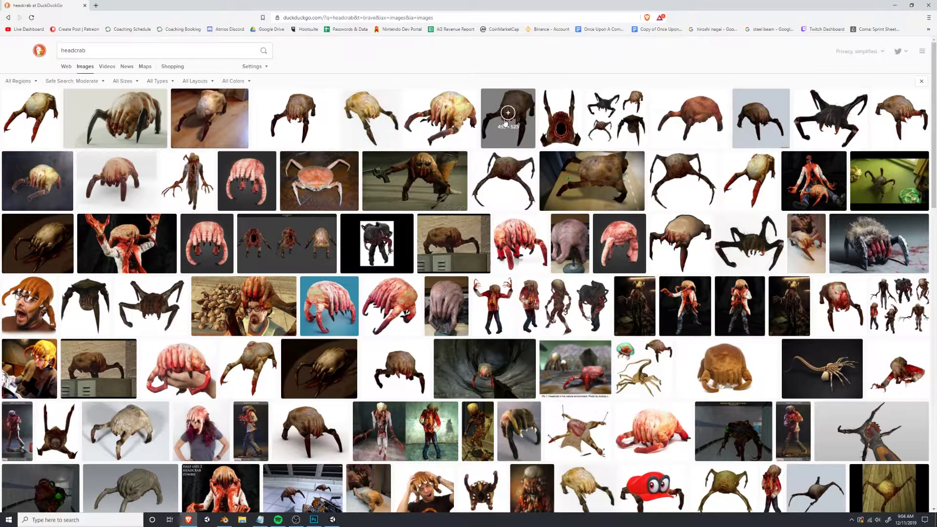
pyautogui.click(521, 104)
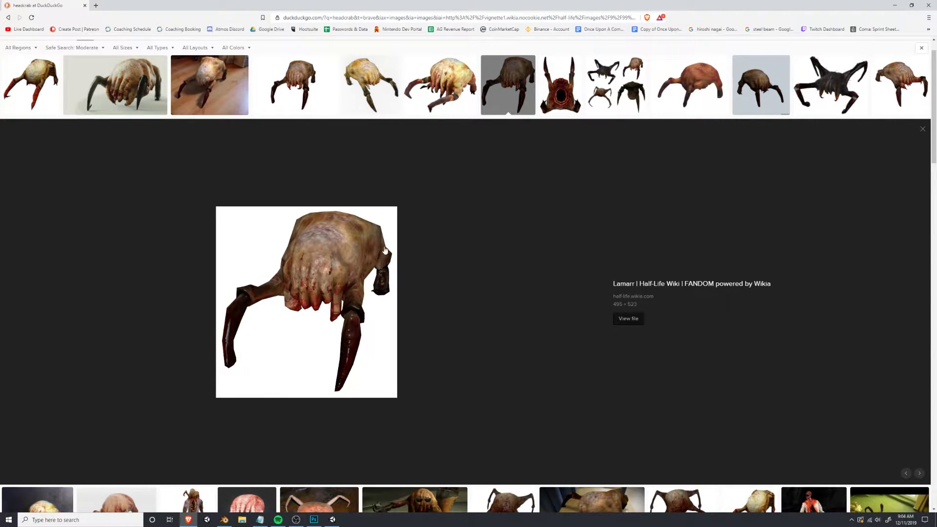
pyautogui.hotkey('alt', 'Tab')
pyautogui.hotkey('alt', 'Tab')
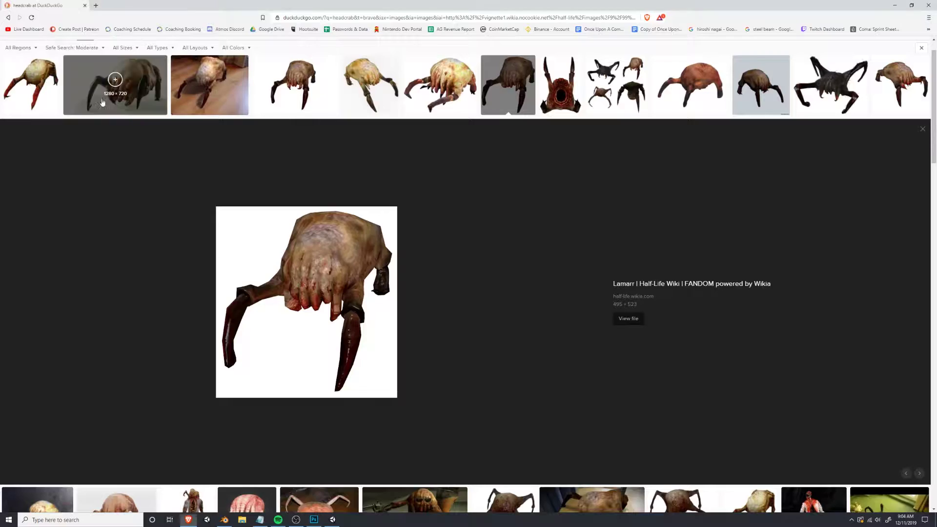
# Back in Photoshop, adjust Layer 2's Hue/Saturation to Hue +11 and Saturation -35, and reactivate the Polygonal Lasso tool.
pyautogui.hotkey('alt', 'Tab')
pyautogui.click(850, 319)
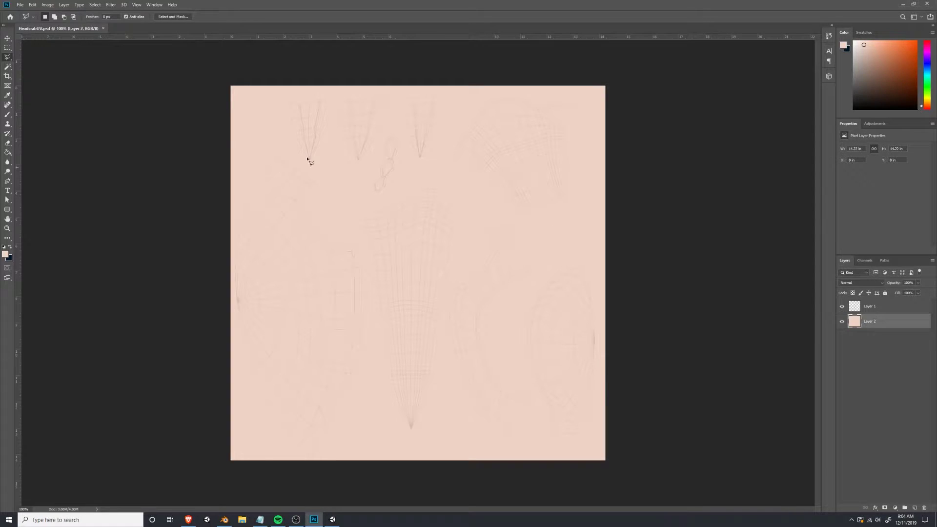
pyautogui.click(52, 5)
pyautogui.moveTo(59, 24)
pyautogui.click(142, 60)
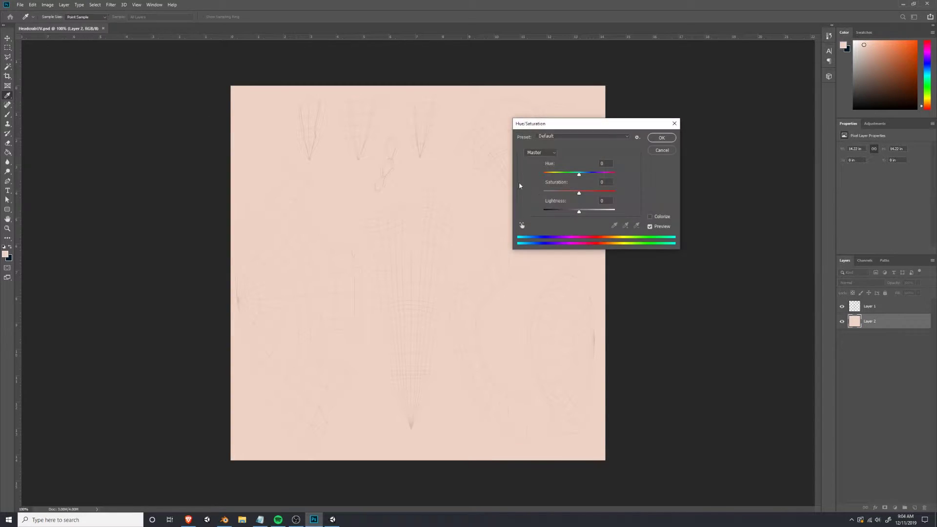
pyautogui.moveTo(568, 195); pyautogui.dragTo(584, 178)
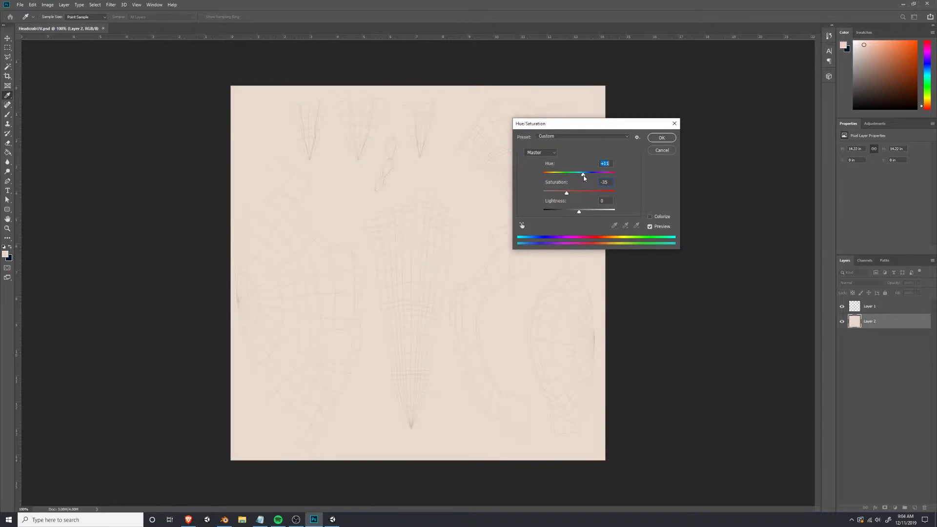
pyautogui.click(661, 137)
pyautogui.press('l')
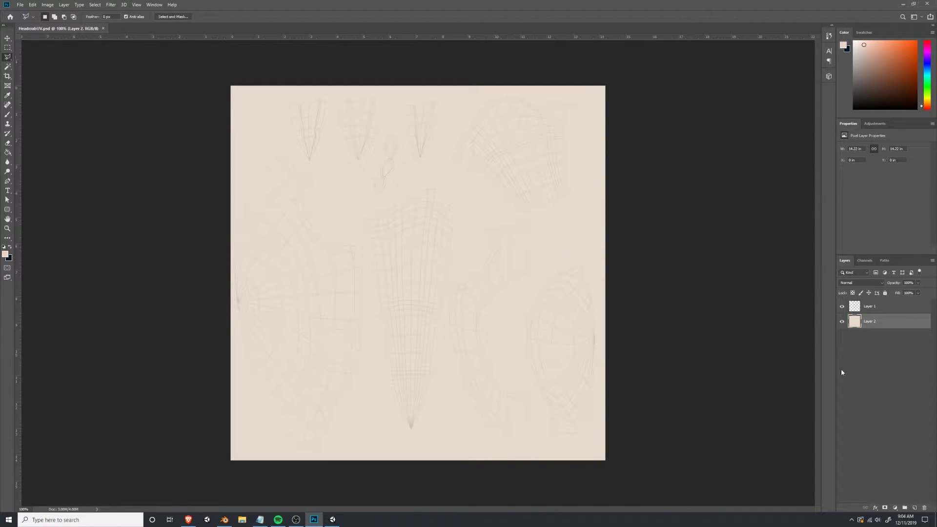
# Add a new layer above Layer 2 and outline the lower, pointed half of the central leg UV island with a polygonal selection.
pyautogui.click(916, 507)
pyautogui.click(393, 436)
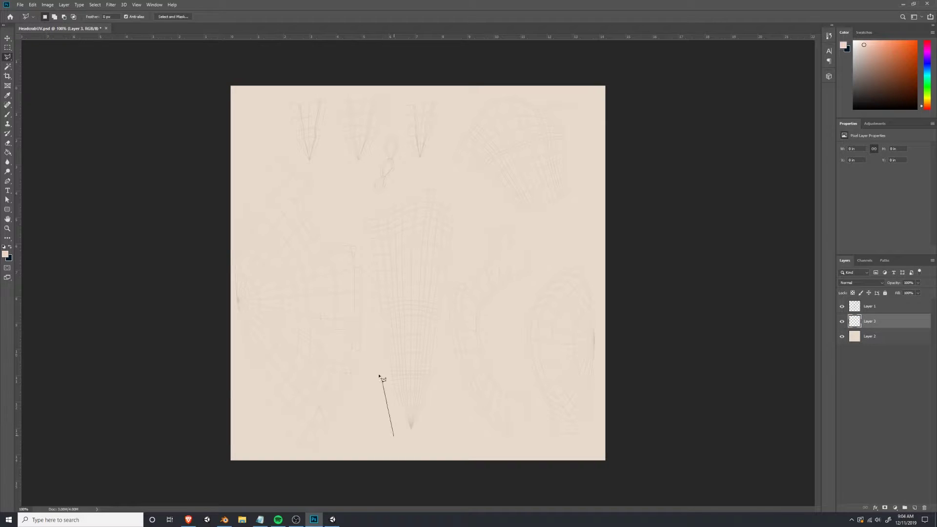
pyautogui.click(375, 365)
pyautogui.click(371, 295)
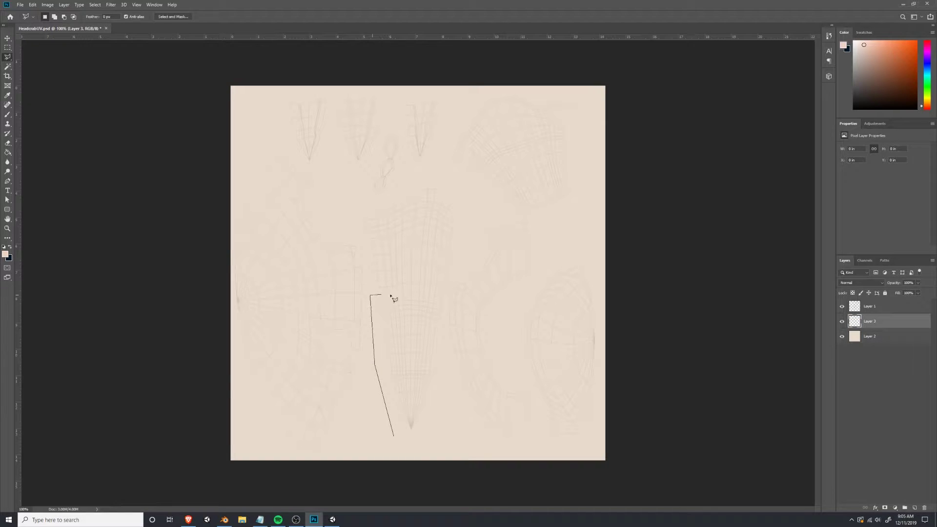
pyautogui.click(449, 290)
pyautogui.click(430, 414)
pyautogui.doubleClick(414, 456)
pyautogui.click(373, 292)
# Using the Gradient tool with a black foreground, fill the selected leg area with a fade from the pointed tip up to its upper edge.
pyautogui.click(7, 152)
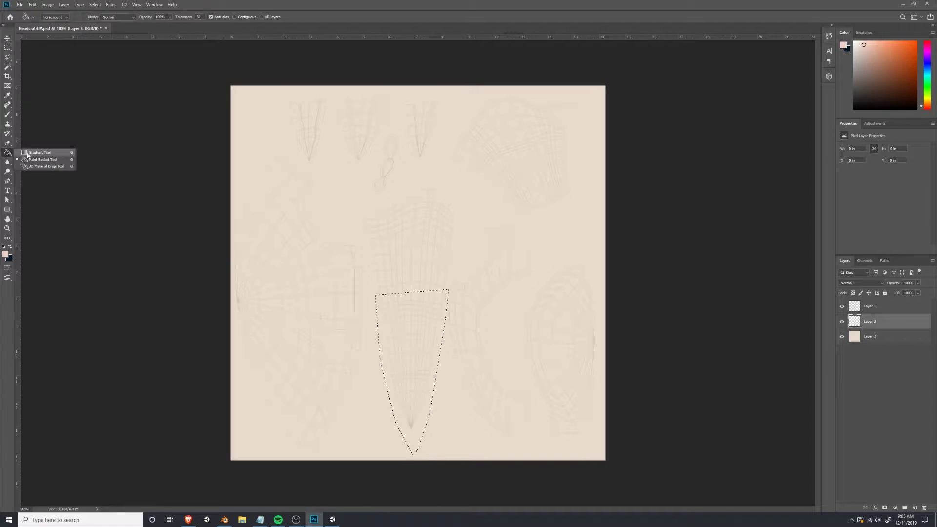
pyautogui.click(27, 153)
pyautogui.click(10, 248)
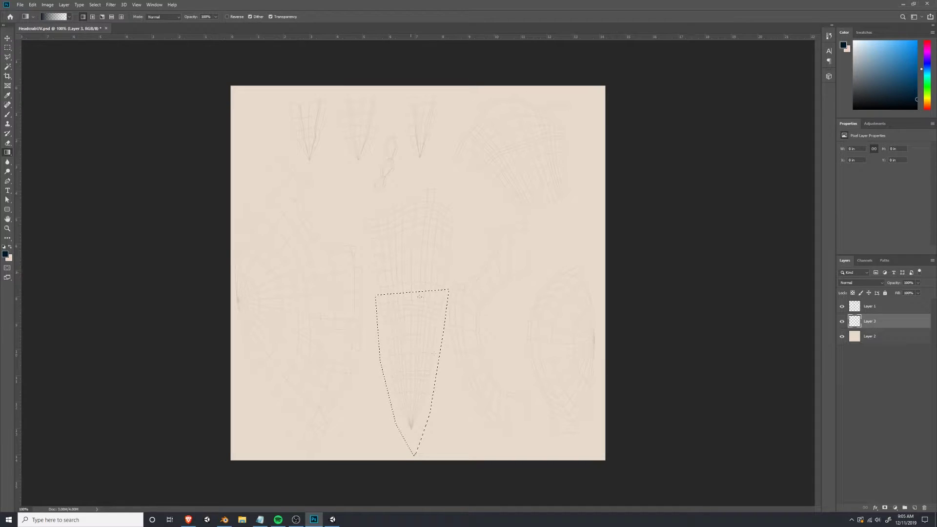
pyautogui.moveTo(424, 432); pyautogui.dragTo(428, 312)
pyautogui.click(5, 253)
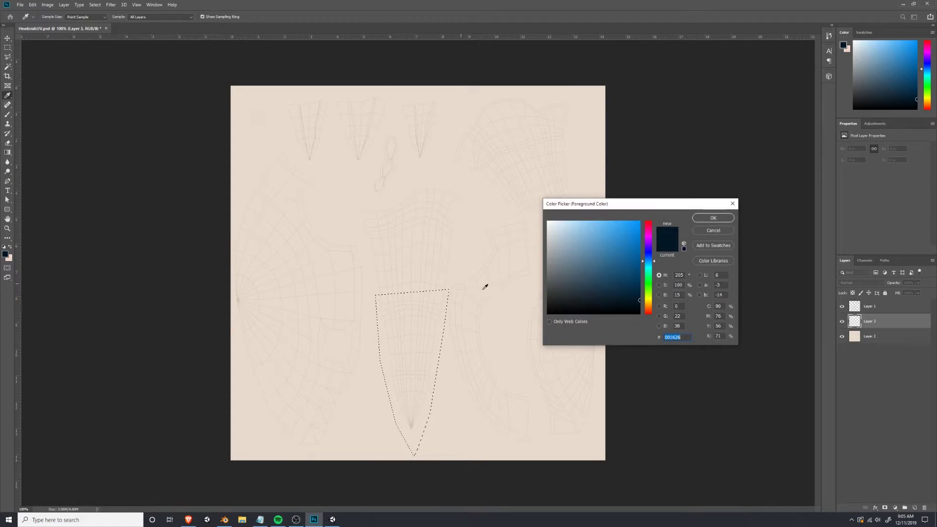
pyautogui.click(713, 219)
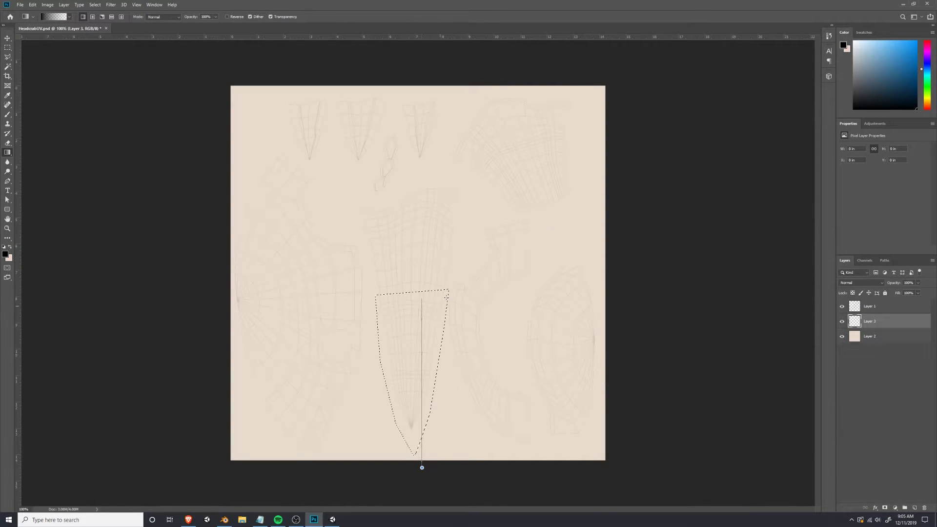
pyautogui.moveTo(422, 468); pyautogui.dragTo(422, 468)
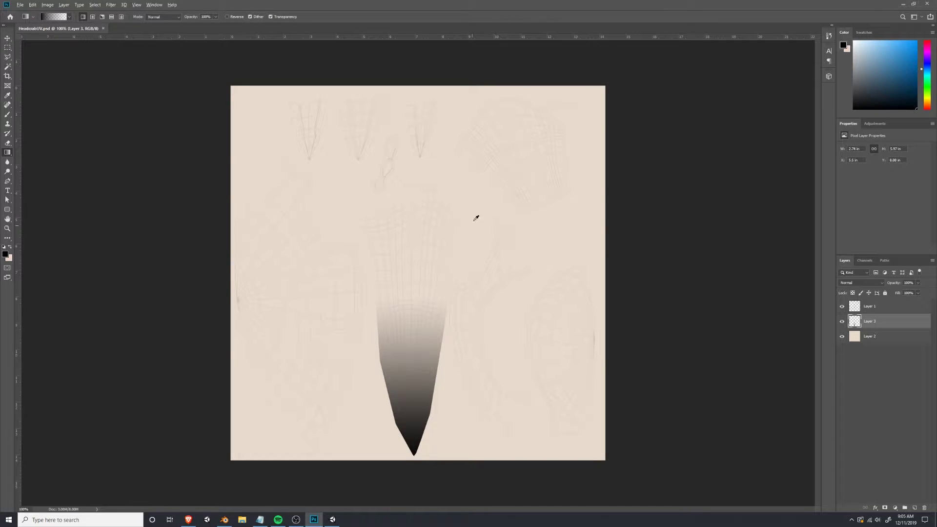
# Check the leg in Unity, then redo the gradient in Photoshop with solid black and a short fade near the selection's upper edge, and save.
pyautogui.hotkey('alt', 'Tab')
pyautogui.moveTo(294, 220); pyautogui.dragTo(207, 188, button='right')
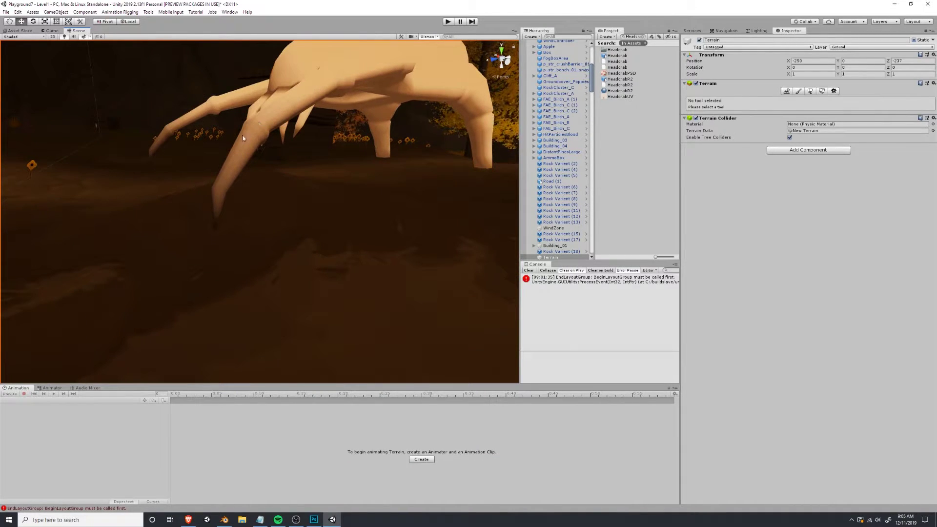
pyautogui.hotkey('alt', 'Tab')
pyautogui.moveTo(417, 336); pyautogui.dragTo(421, 303)
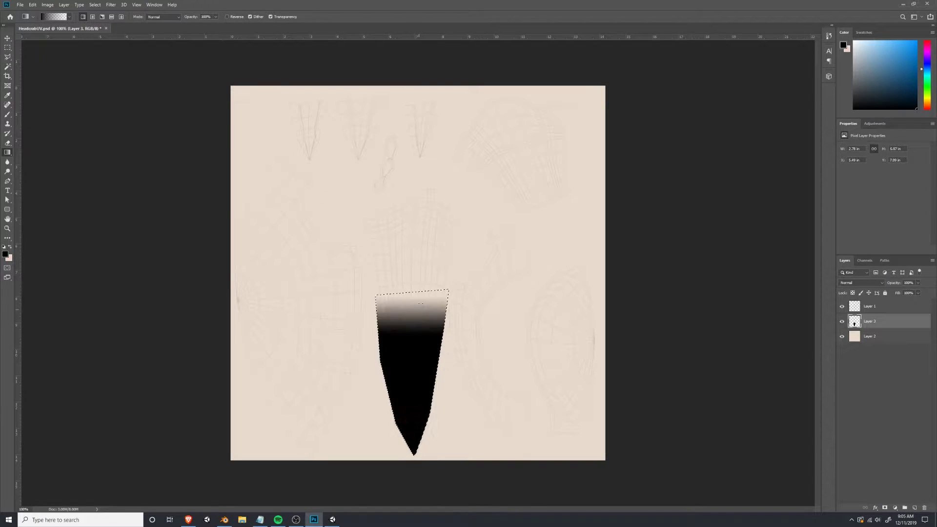
pyautogui.hotkey('ctrl', 's')
# Switch to Unity, select the headcrab in the scene and assign the Toony Colors Pro 2/Desktop shader to its material.
pyautogui.hotkey('alt', 'Tab')
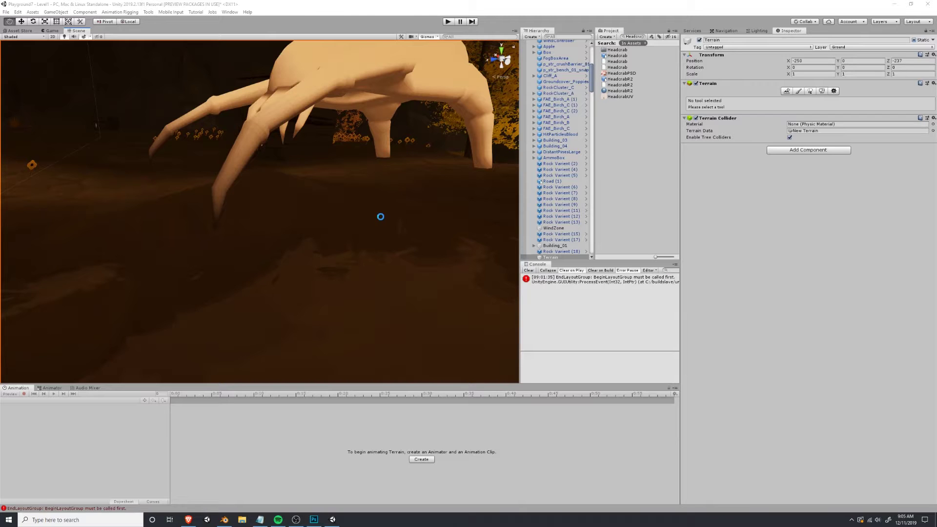
pyautogui.moveTo(350, 180); pyautogui.dragTo(276, 210, button='right')
pyautogui.moveTo(327, 212); pyautogui.dragTo(331, 223, button='middle')
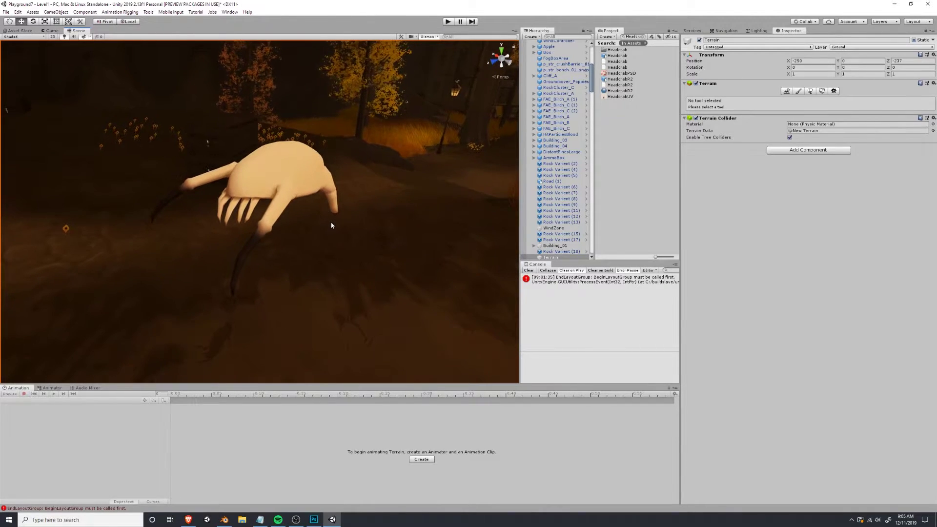
pyautogui.click(288, 176)
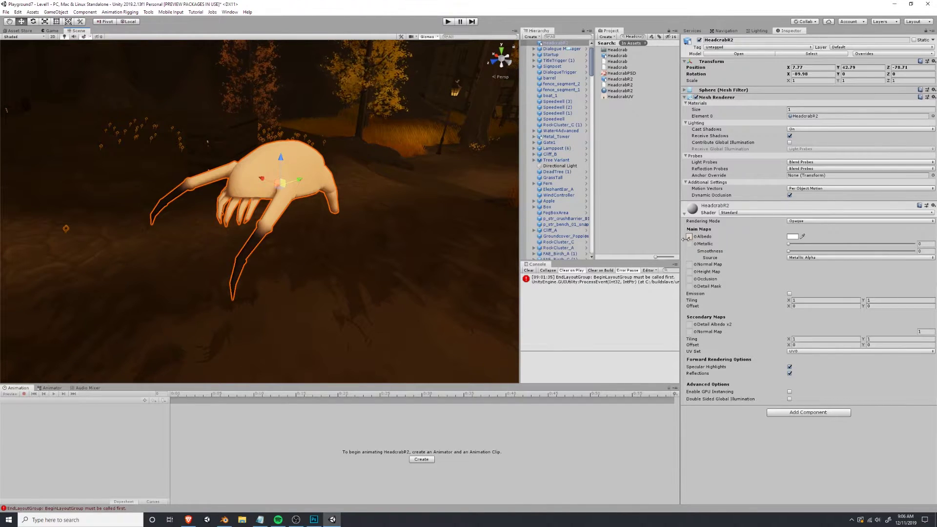
pyautogui.click(744, 214)
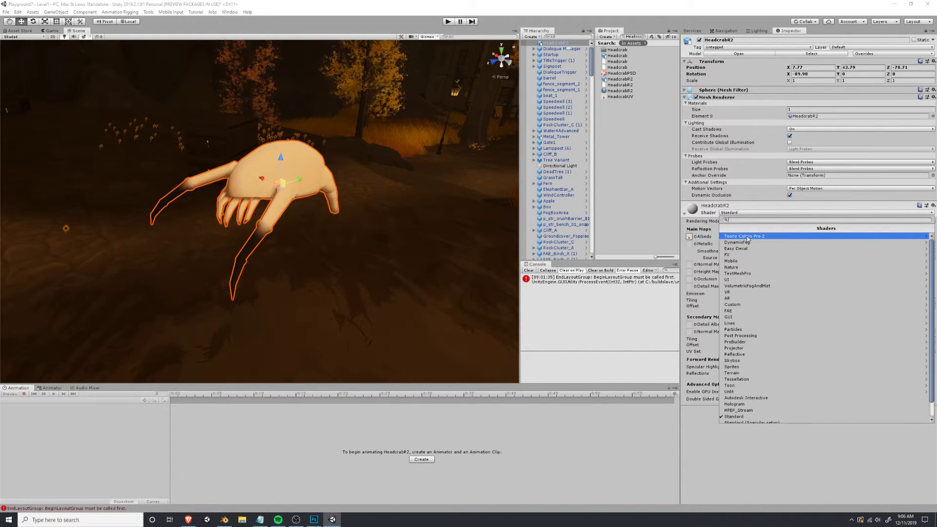
pyautogui.click(748, 237)
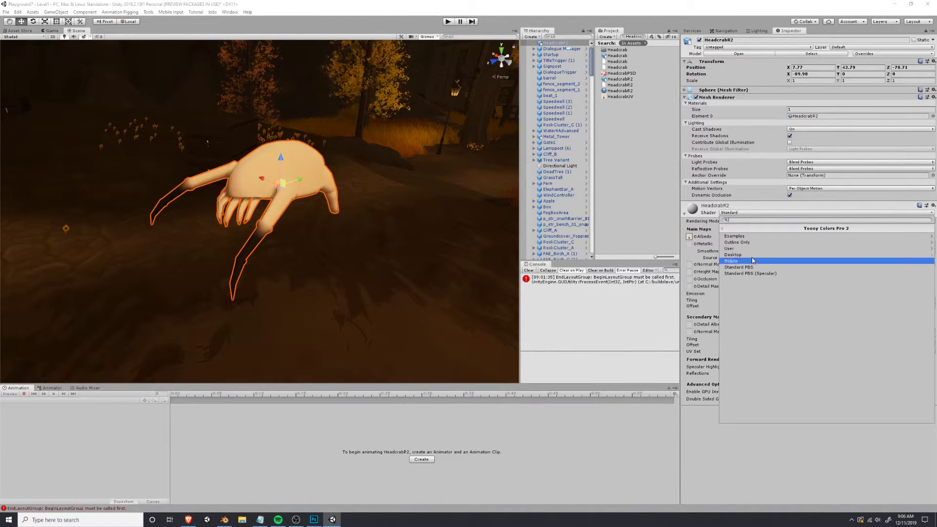
pyautogui.click(747, 255)
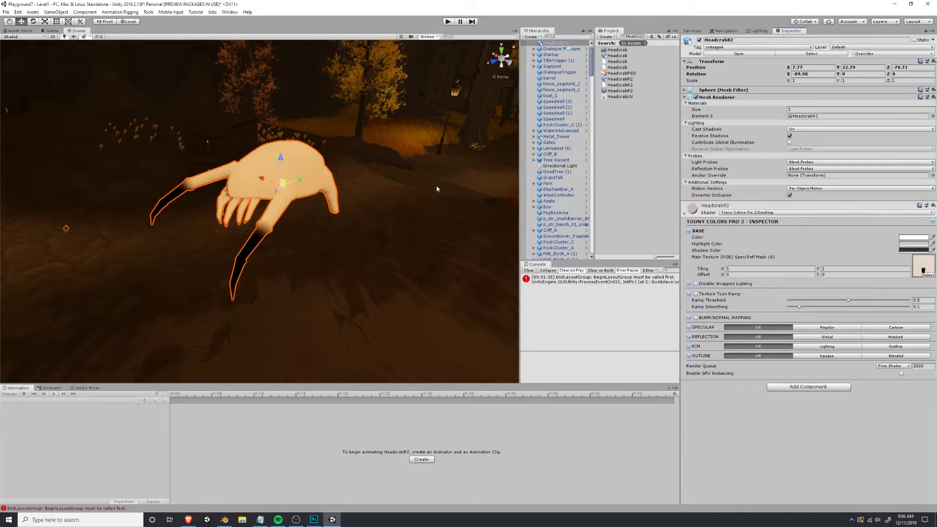
# Set the headcrab material's ramp threshold to 0.441 and ramp smoothing to 0.01.
pyautogui.moveTo(278, 213); pyautogui.dragTo(349, 212, button='middle')
pyautogui.scroll(5, 349, 213)
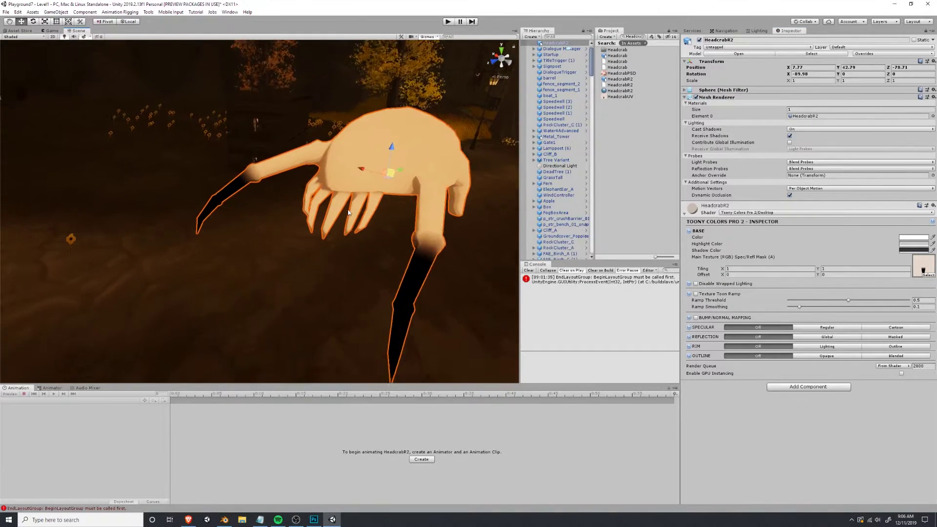
pyautogui.moveTo(403, 257); pyautogui.dragTo(374, 240, button='right')
pyautogui.press('d')
pyautogui.press('q')
pyautogui.press('e')
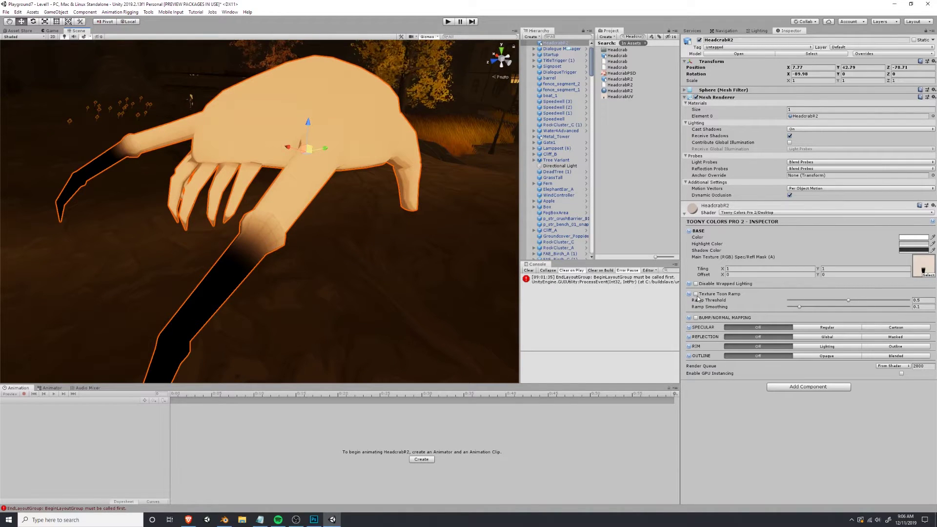
pyautogui.moveTo(848, 300)
pyautogui.mouseDown()
pyautogui.moveTo(880, 299)
pyautogui.moveTo(830, 307)
pyautogui.moveTo(876, 301)
pyautogui.moveTo(778, 297)
pyautogui.moveTo(836, 301)
pyautogui.moveTo(787, 300)
pyautogui.mouseUp()
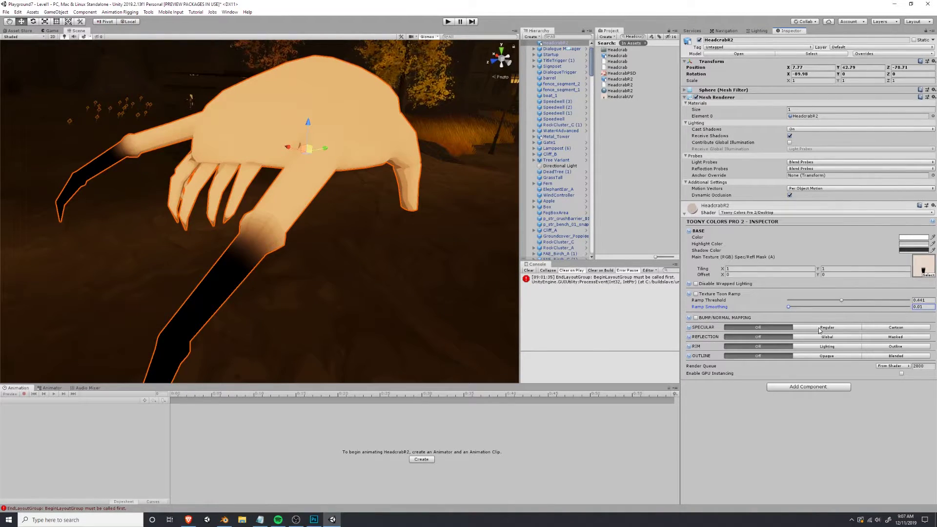
# Switch the material's specular to Cartoon, with shininess 0.07, smoothness 0 and a white specular color.
pyautogui.click(891, 329)
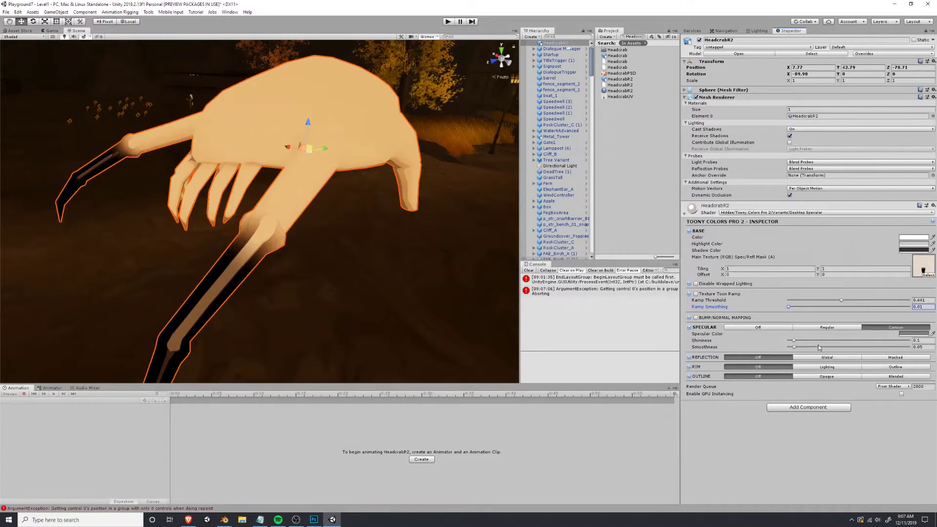
pyautogui.moveTo(795, 347)
pyautogui.mouseDown()
pyautogui.moveTo(818, 344)
pyautogui.moveTo(792, 346)
pyautogui.mouseUp()
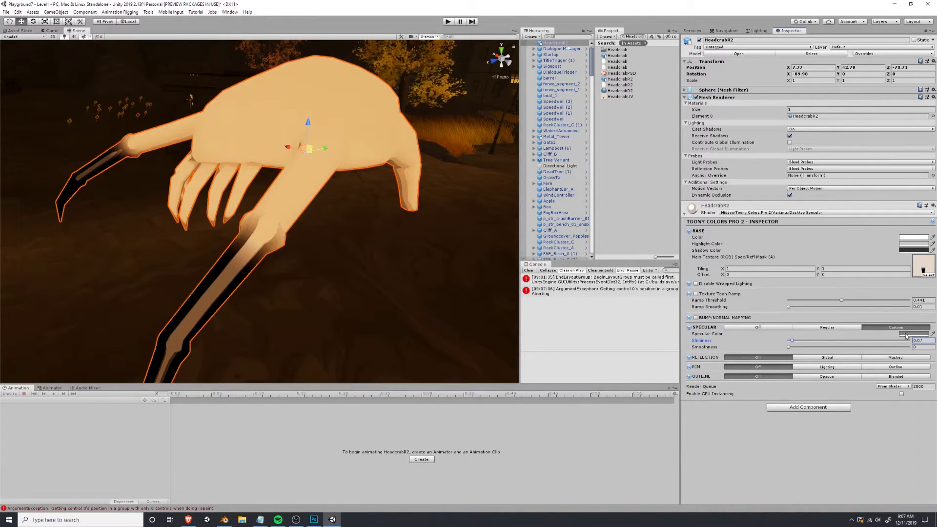
pyautogui.click(913, 238)
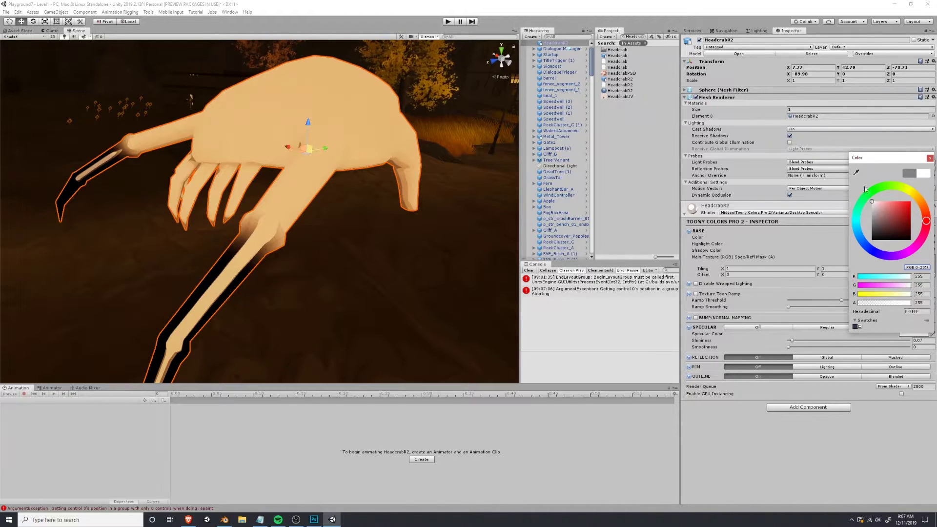
pyautogui.click(930, 159)
# Darken the material's base color to BCBCBC and its specular color to 4D4D4D.
pyautogui.click(907, 236)
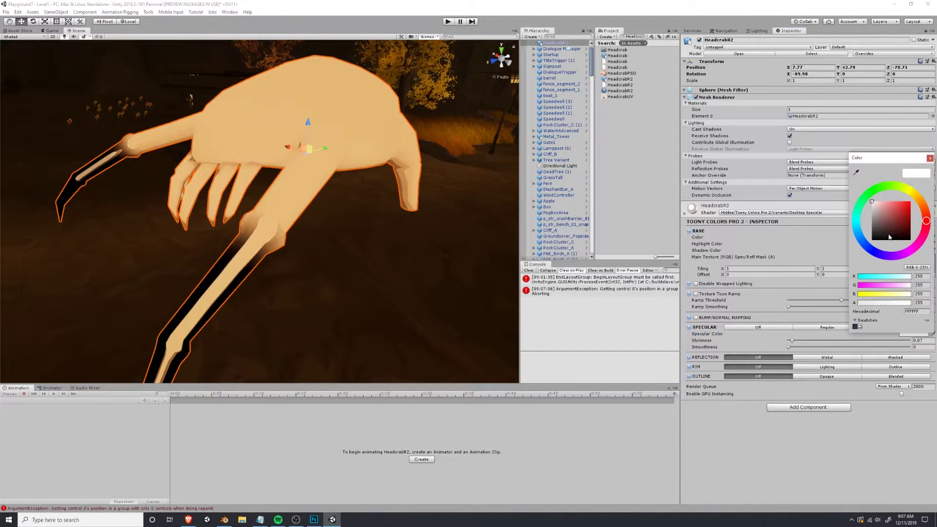
pyautogui.moveTo(870, 213)
pyautogui.mouseDown()
pyautogui.moveTo(865, 223)
pyautogui.moveTo(858, 213)
pyautogui.mouseUp()
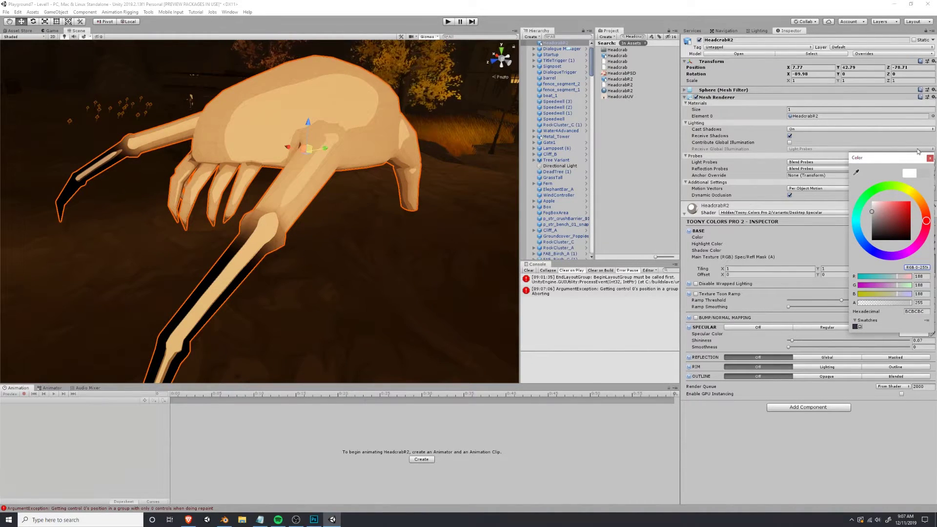
pyautogui.click(930, 158)
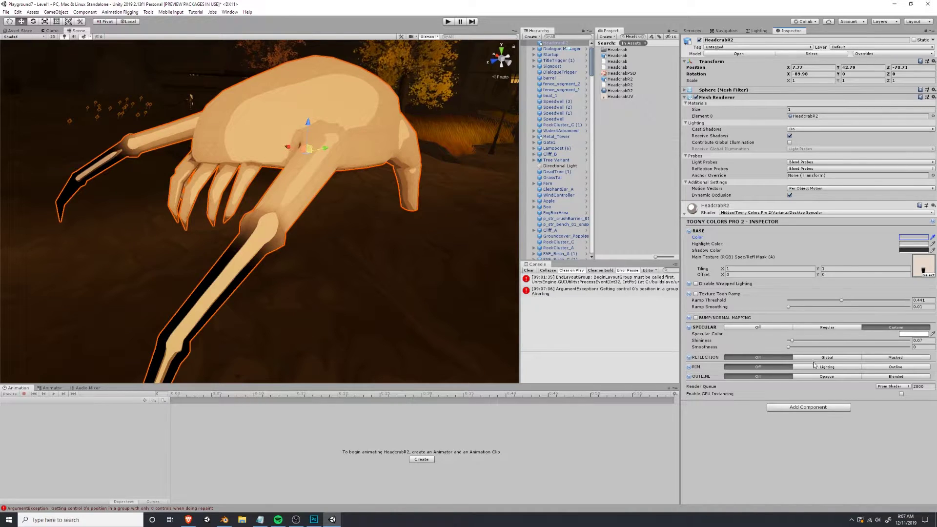
pyautogui.click(901, 334)
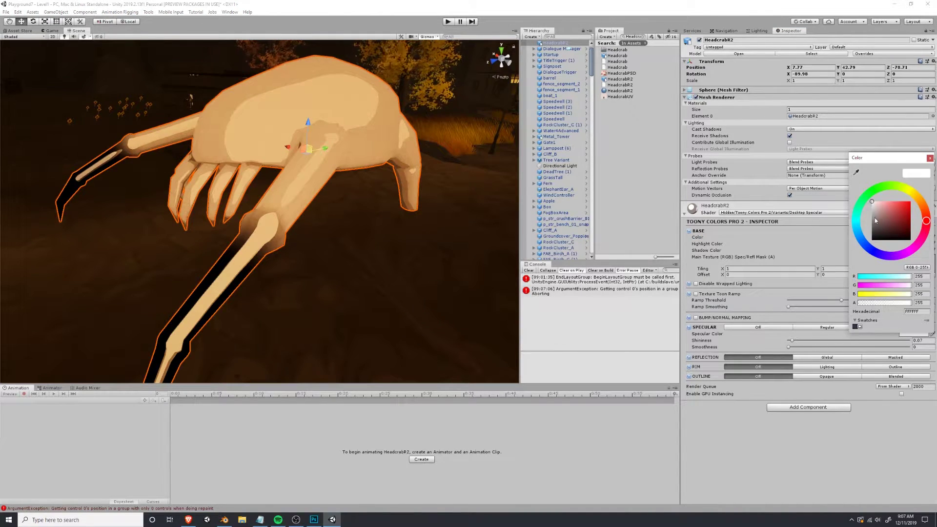
pyautogui.moveTo(874, 217)
pyautogui.mouseDown()
pyautogui.moveTo(870, 240)
pyautogui.moveTo(863, 232)
pyautogui.mouseUp()
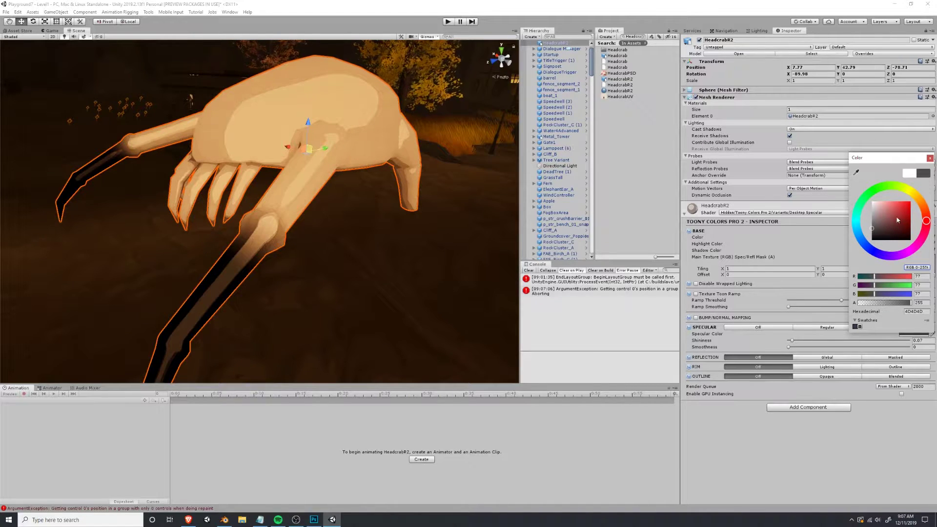
pyautogui.click(929, 157)
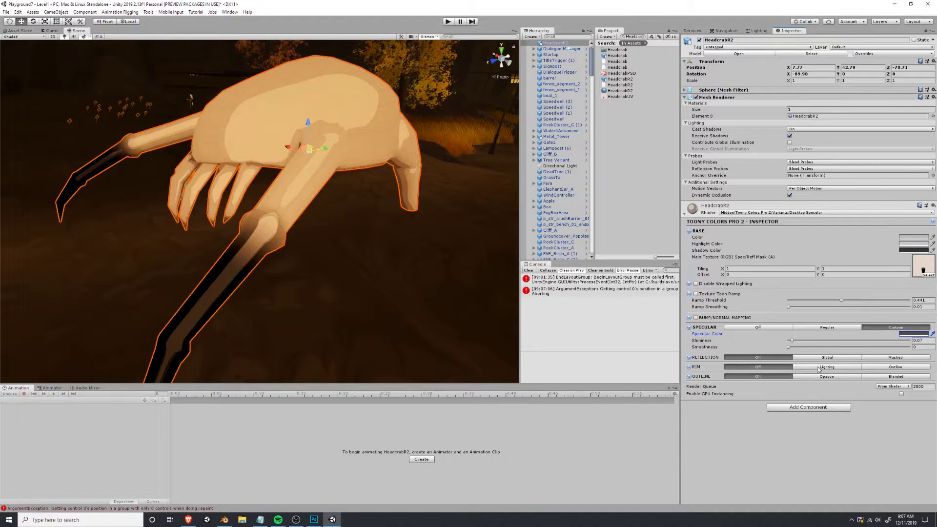
# Enable rim lighting on the headcrab material with Rim Min 0.827 and Rim Max 0.836.
pyautogui.click(846, 368)
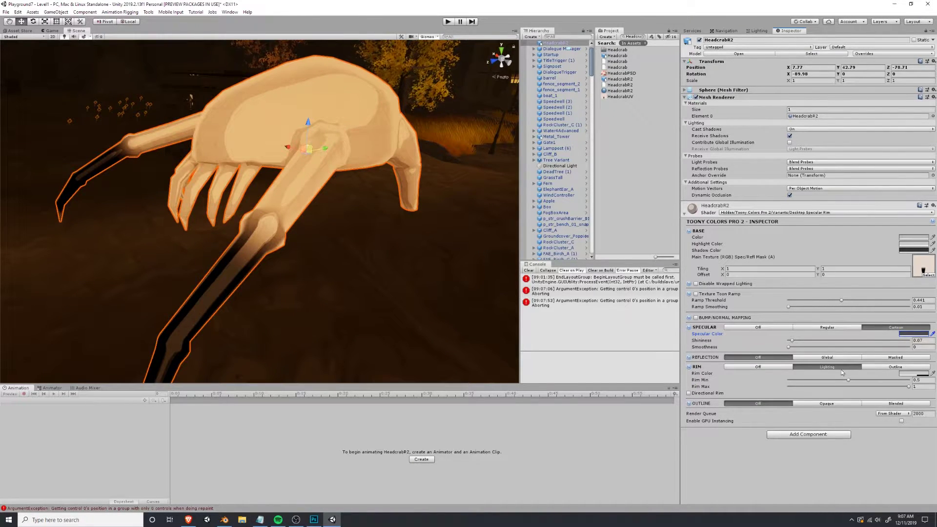
pyautogui.moveTo(868, 380); pyautogui.dragTo(889, 386)
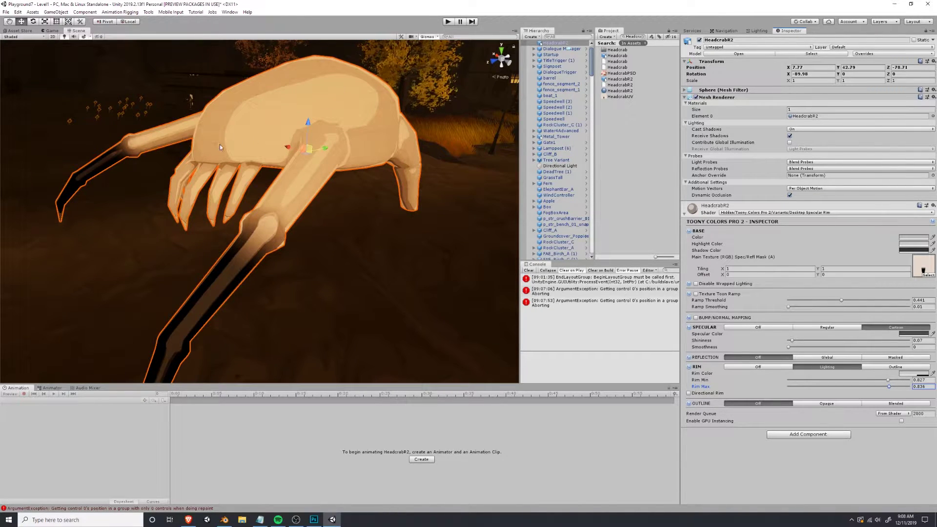
pyautogui.keyDown('alt'); pyautogui.moveTo(219, 146); pyautogui.dragTo(255, 313); pyautogui.keyUp('alt')
pyautogui.moveTo(254, 312)
pyautogui.mouseDown(button='middle')
pyautogui.moveTo(253, 223)
pyautogui.moveTo(220, 251)
pyautogui.moveTo(241, 305)
pyautogui.mouseUp(button='middle')
pyautogui.keyDown('alt'); pyautogui.moveTo(244, 200); pyautogui.dragTo(352, 216); pyautogui.keyUp('alt')
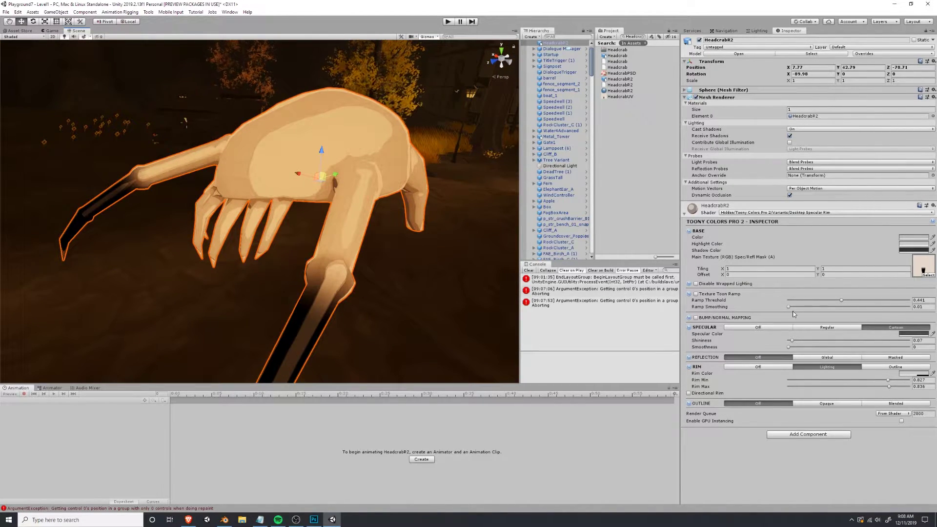
# Enable bump/normal mapping on the material, search the project textures for "skin" to use as the normal map, and clear the search.
pyautogui.click(696, 318)
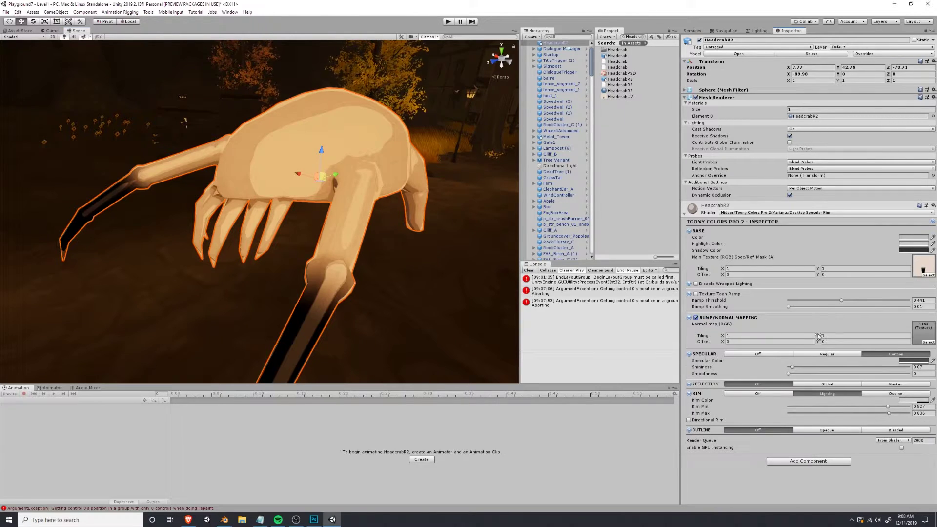
pyautogui.click(927, 342)
pyautogui.write('skin')
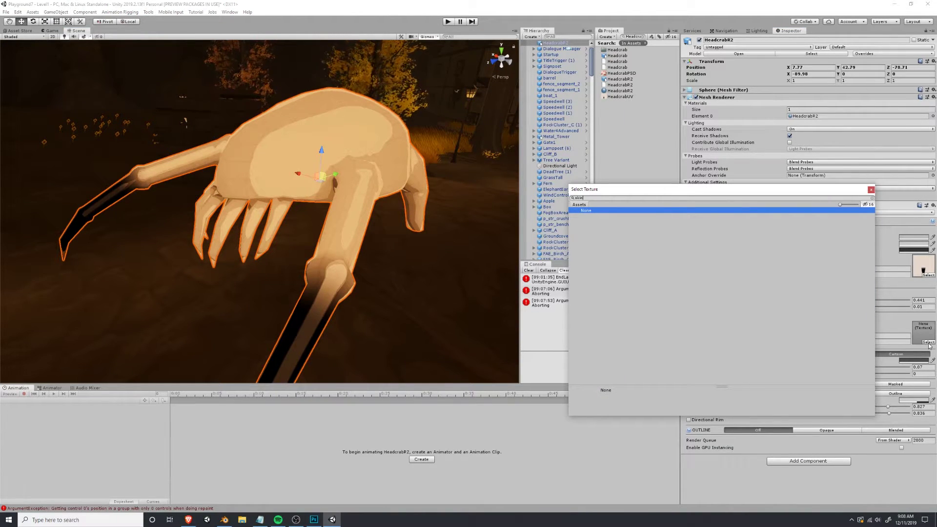
pyautogui.hotkey('ctrl', 'a')
pyautogui.write('skin')
pyautogui.hotkey('ctrl', 'a')
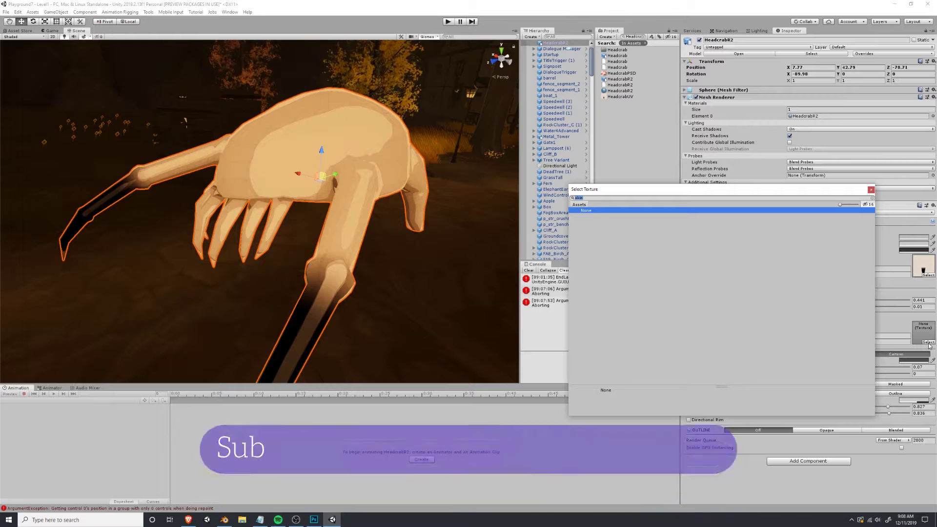
pyautogui.press('BackSpace')
# Switch to the Brave browser and run an image search for "skin normal map" in a new tab.
pyautogui.hotkey('alt', 'Tab')
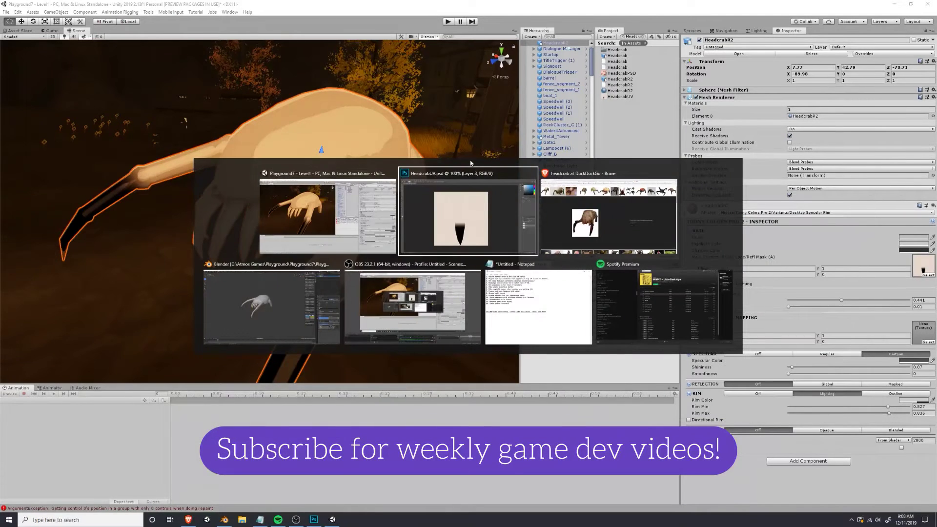
pyautogui.click(567, 209)
pyautogui.click(96, 5)
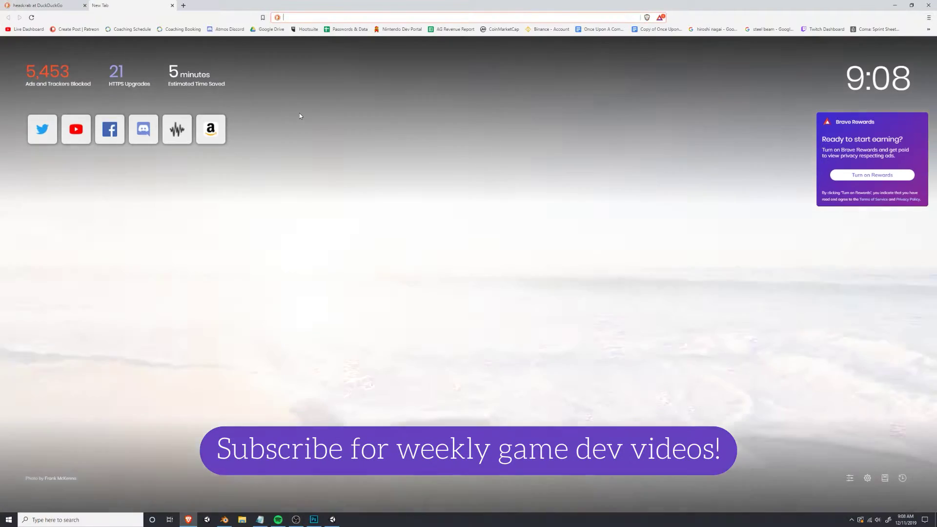
pyautogui.write('skin')
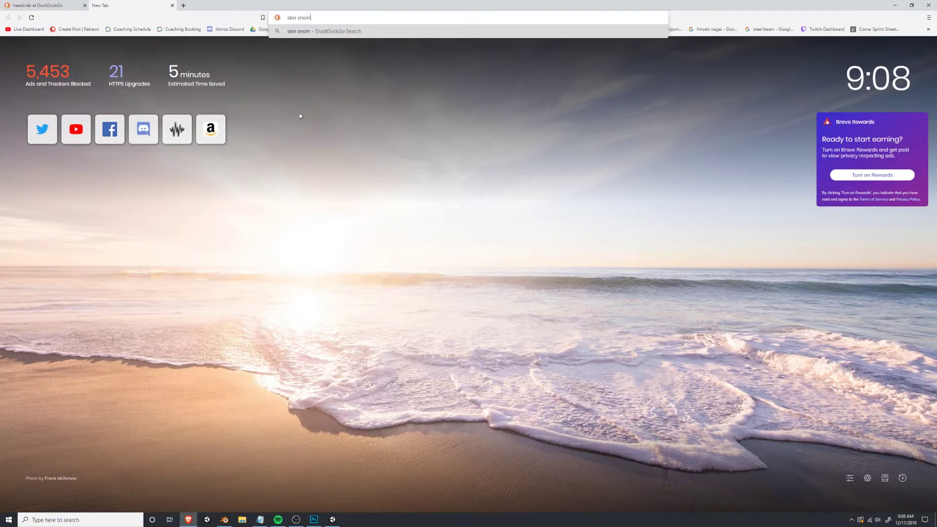
pyautogui.write(' normal map')
pyautogui.press('Return')
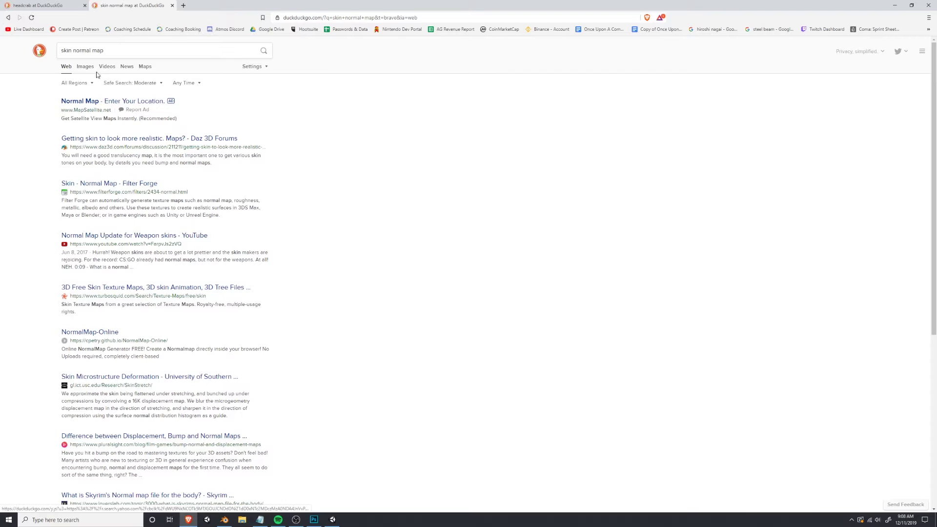
pyautogui.click(86, 68)
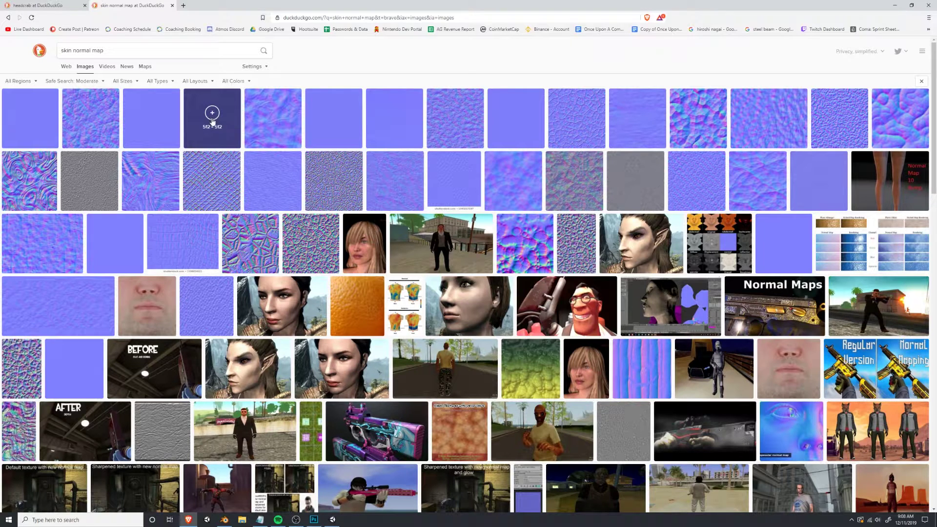
# Open the "awsome monster skin - Normal Map" image and start saving it, browsing to the Atmos Games folder on DATA (D:).
pyautogui.click(113, 122)
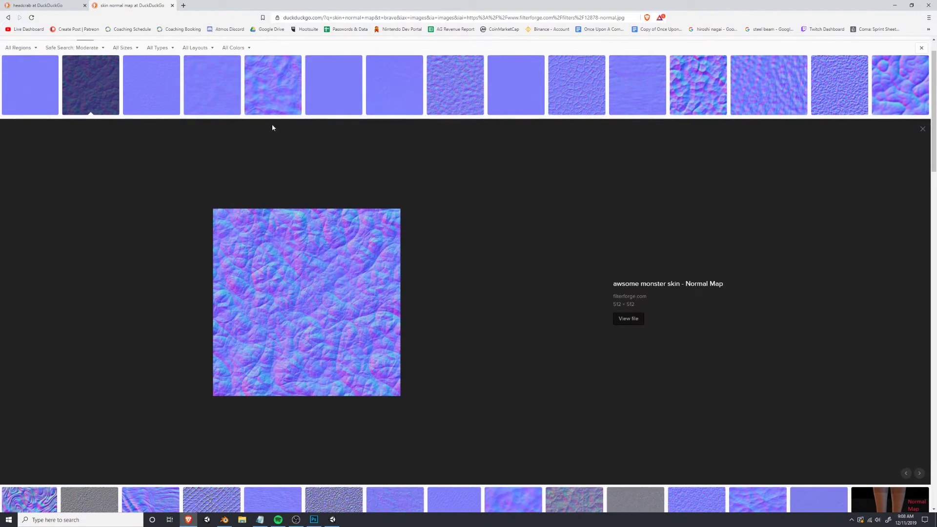
pyautogui.rightClick(364, 269)
pyautogui.click(389, 341)
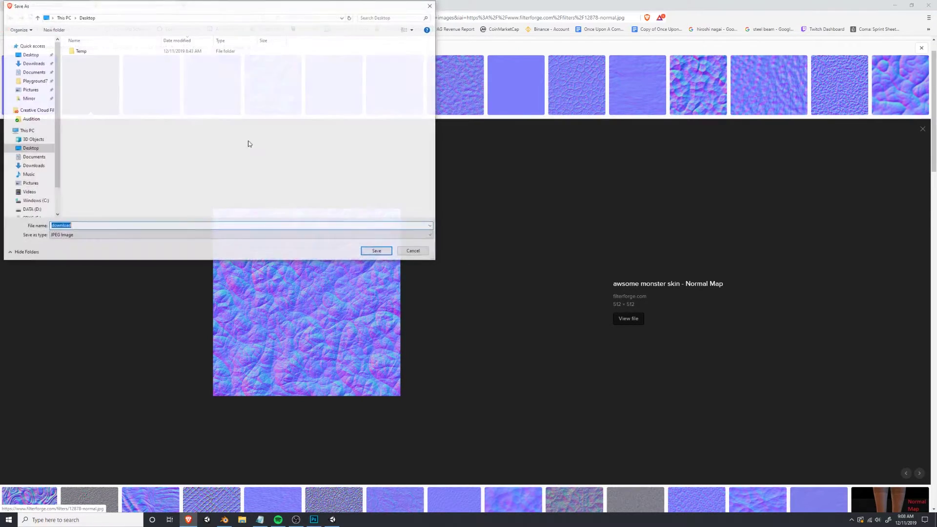
pyautogui.click(31, 210)
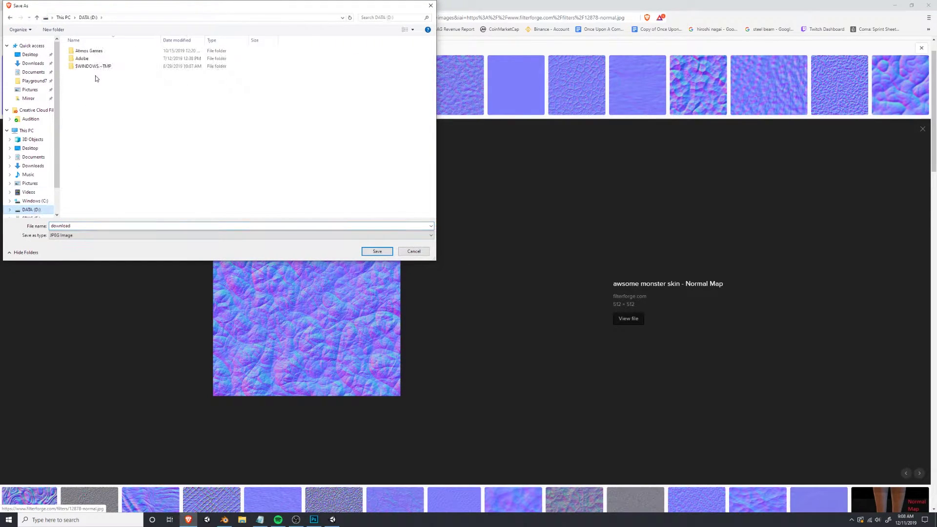
pyautogui.doubleClick(88, 51)
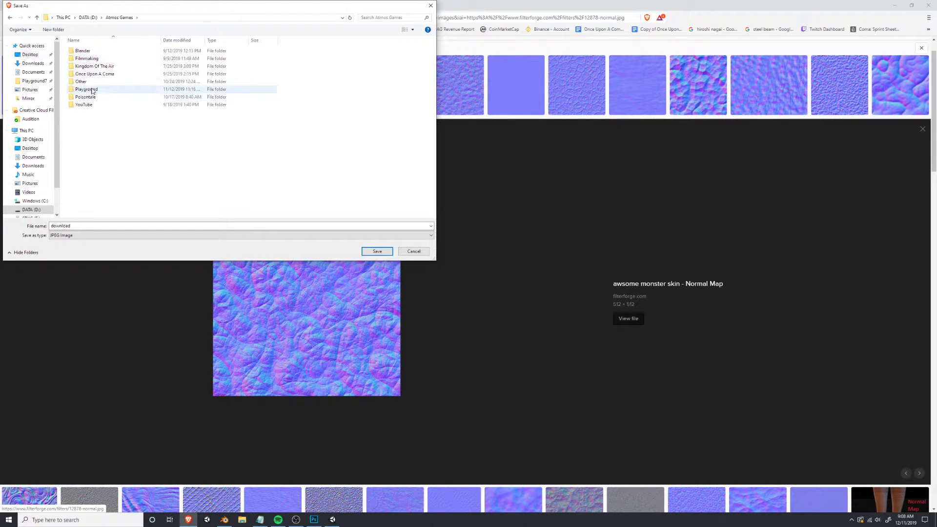
pyautogui.click(122, 53)
pyautogui.doubleClick(122, 55)
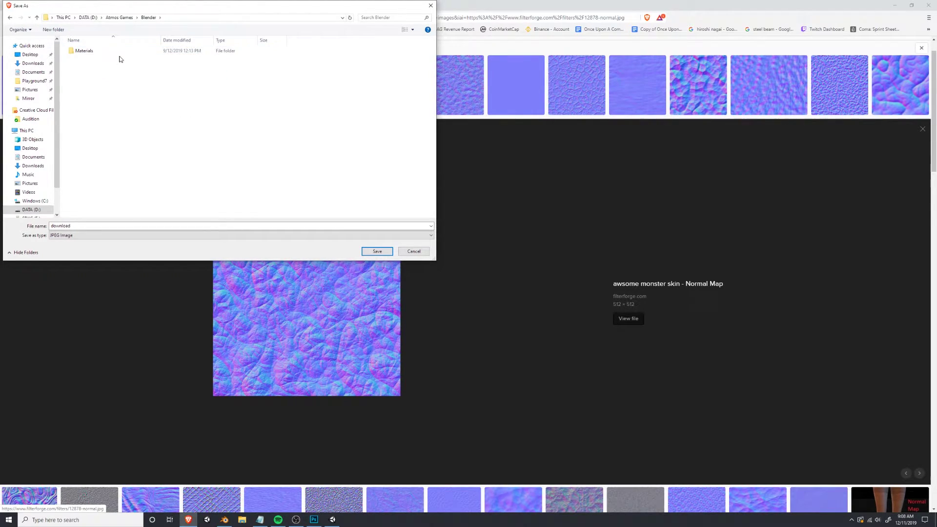
pyautogui.click(128, 17)
# Browse through Playground and its nested Playground7 folders to the project's Assets > Models folder as the save location.
pyautogui.doubleClick(95, 89)
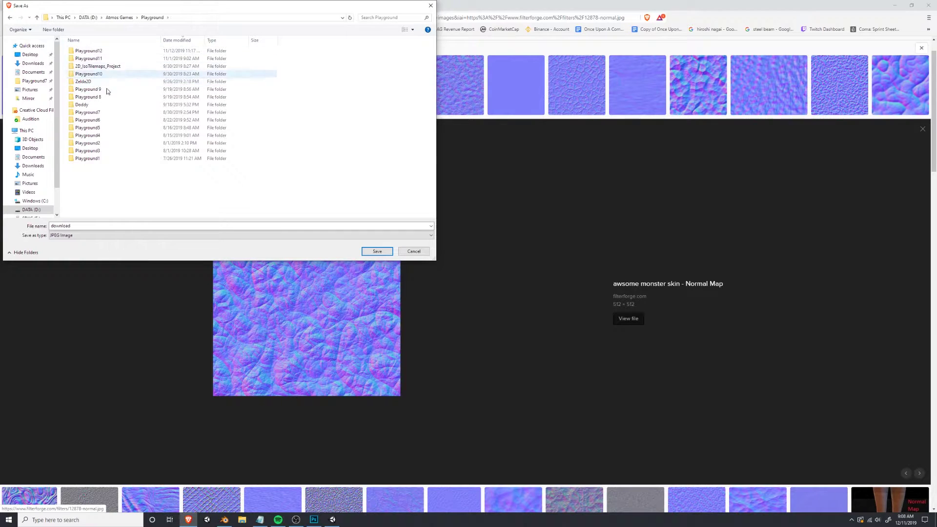
pyautogui.doubleClick(108, 116)
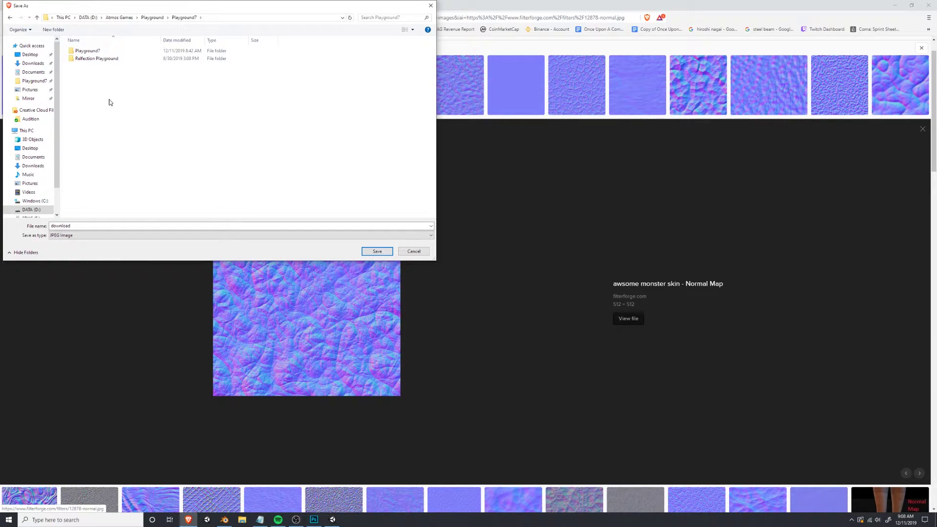
pyautogui.doubleClick(101, 51)
pyautogui.doubleClick(96, 53)
pyautogui.doubleClick(96, 52)
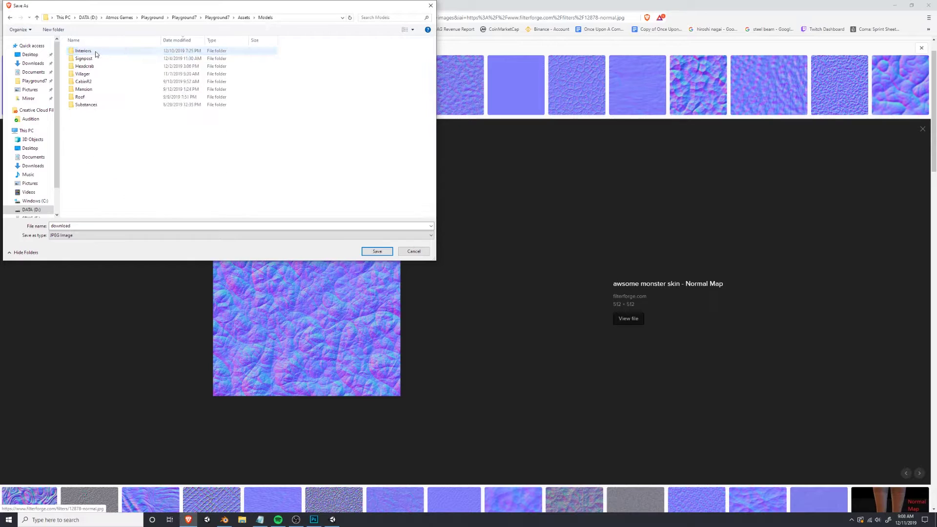
# Save the image in the Models folder as a JPEG named SkinNormalMap.
pyautogui.moveTo(206, 9); pyautogui.dragTo(404, 88)
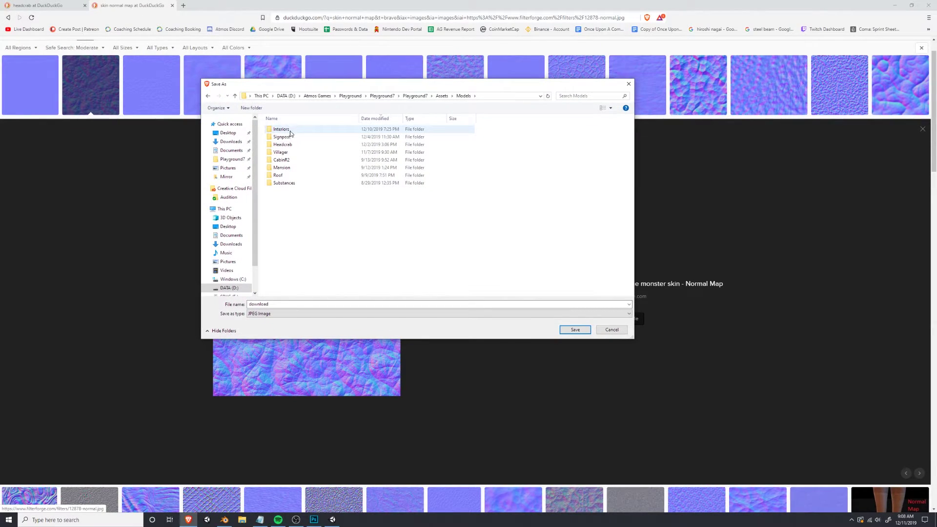
pyautogui.click(286, 146)
pyautogui.click(286, 233)
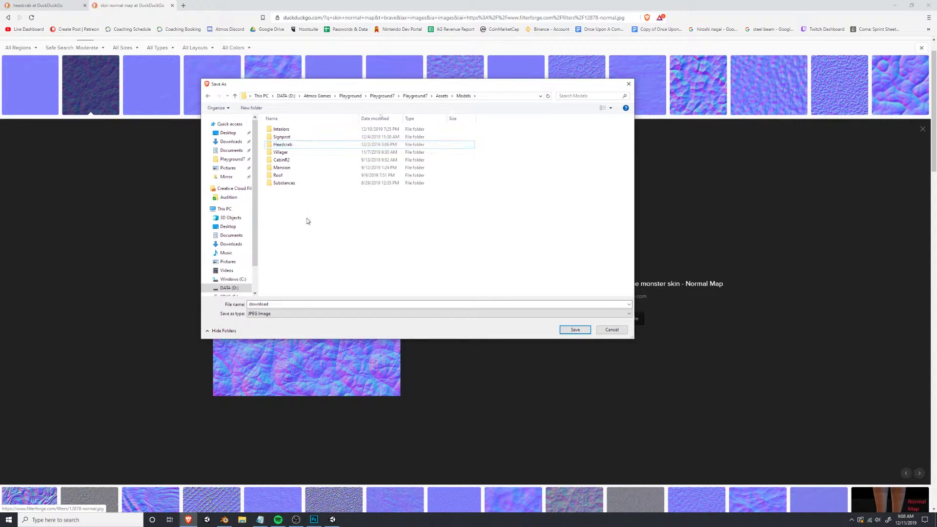
pyautogui.doubleClick(285, 304)
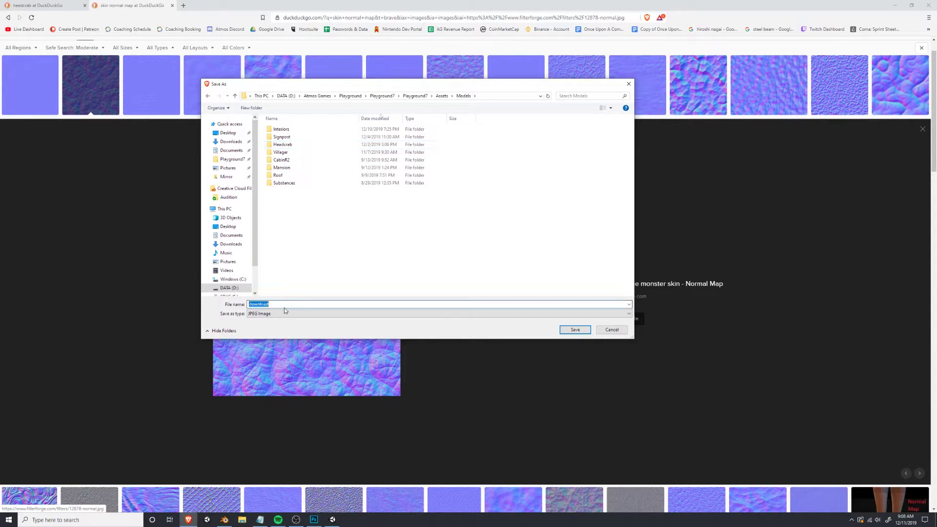
pyautogui.write('SkinNormalMap')
pyautogui.press('Return')
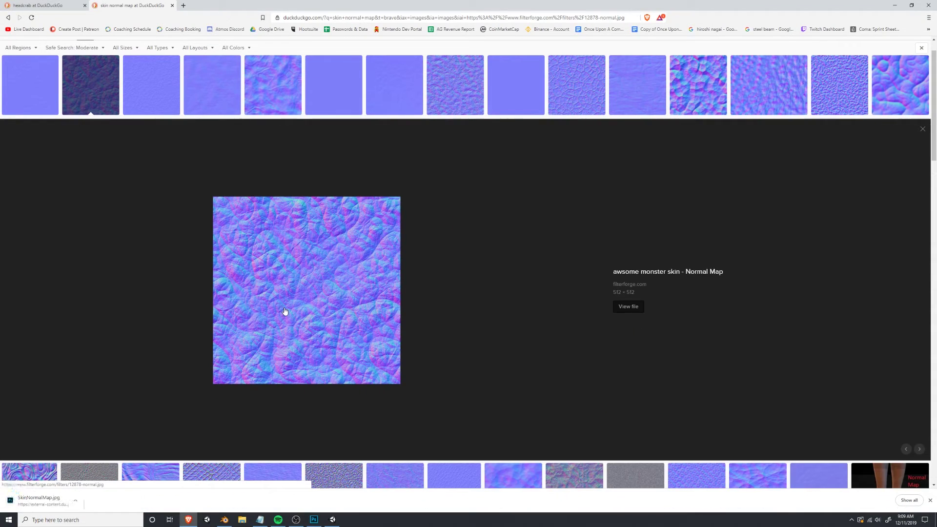
# Switch to Unity, search the textures for "skinno" and assign SkinNormalMap as the headcrab material's normal map.
pyautogui.hotkey('alt', 'Tab')
pyautogui.click(928, 341)
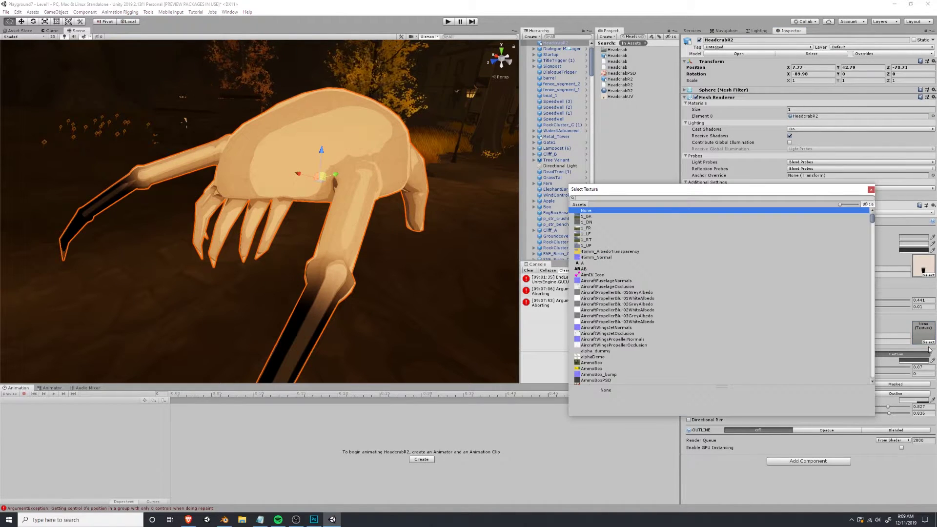
pyautogui.write('skinno')
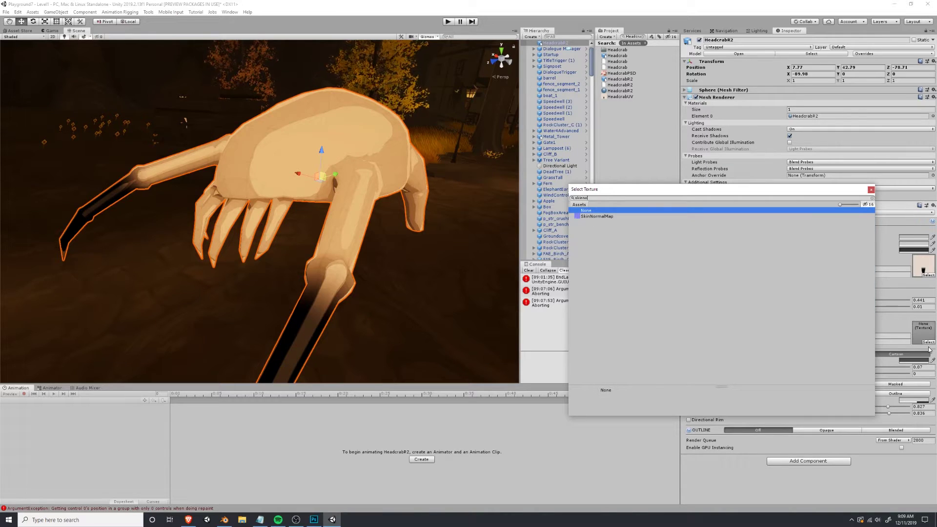
pyautogui.click(639, 216)
pyautogui.click(870, 189)
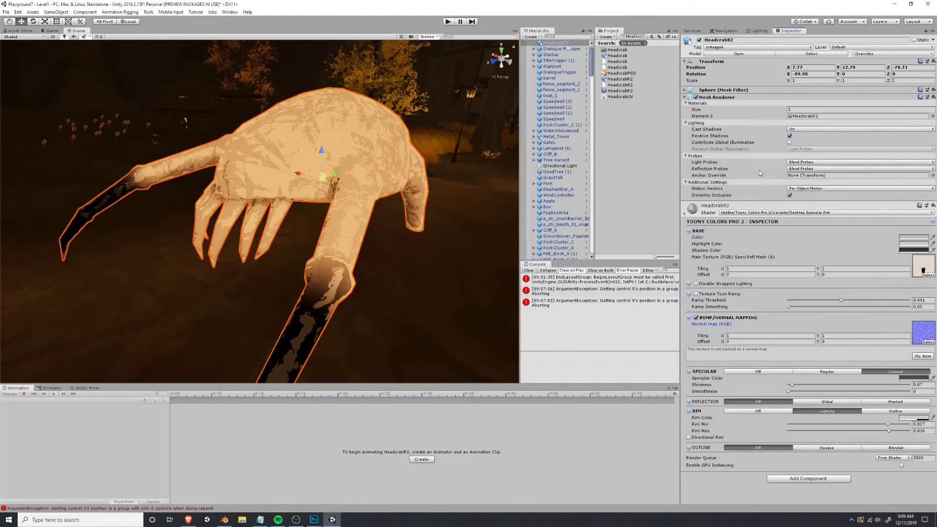
# Inspect the bumps on the headcrab's body and leg, and open the normal map texture in Photoshop.
pyautogui.moveTo(360, 180); pyautogui.dragTo(352, 186, button='right')
pyautogui.keyDown('alt'); pyautogui.moveTo(352, 187); pyautogui.dragTo(332, 217); pyautogui.keyUp('alt')
pyautogui.moveTo(331, 215); pyautogui.dragTo(341, 209, button='middle')
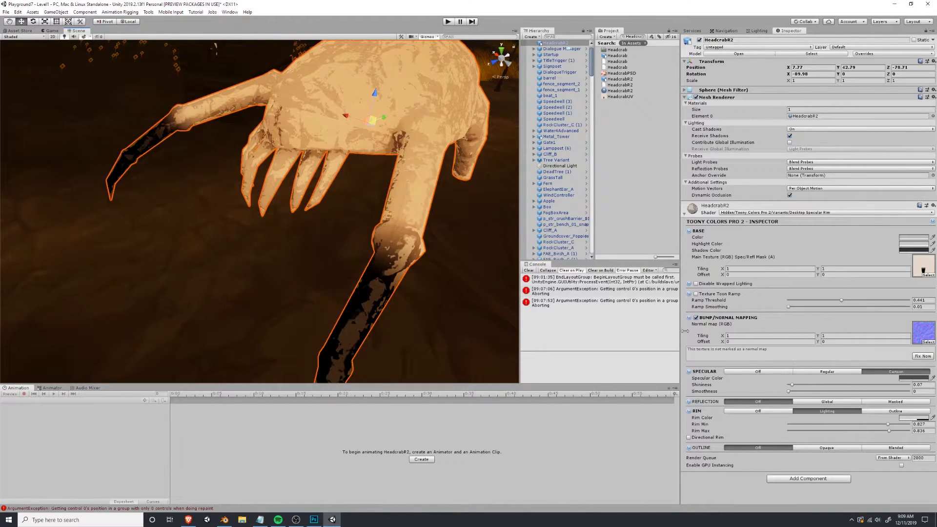
pyautogui.doubleClick(917, 336)
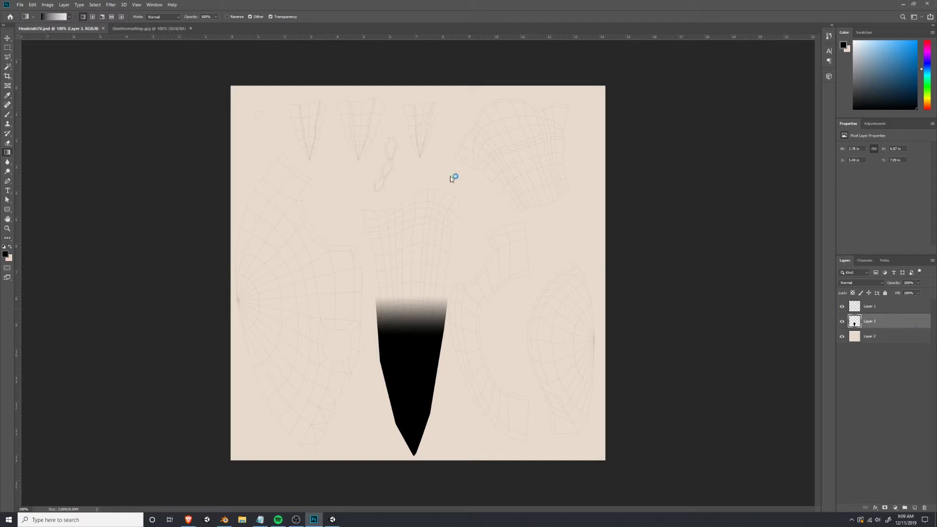
# Try a Gaussian Blur on the normal map, save it at JPEG quality 12 and check the headcrab in Unity.
pyautogui.click(111, 5)
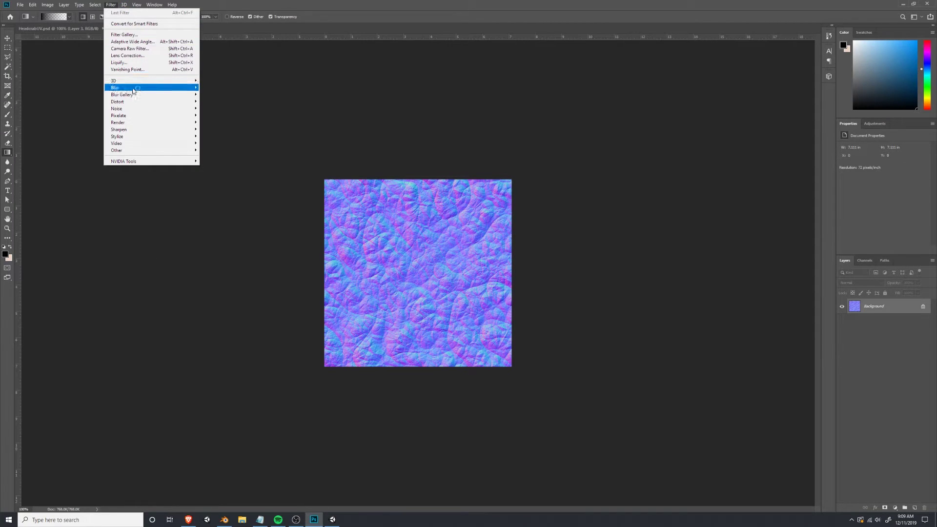
pyautogui.moveTo(134, 91)
pyautogui.click(217, 116)
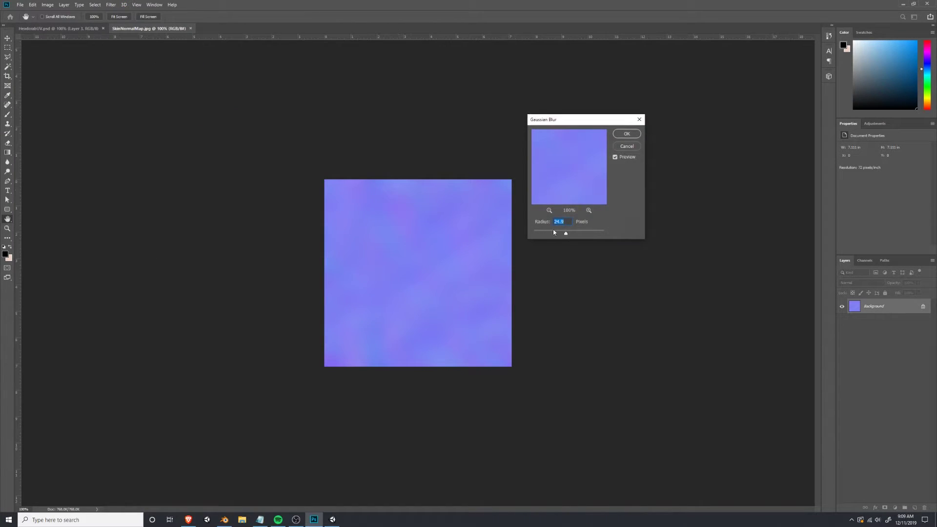
pyautogui.moveTo(554, 233); pyautogui.dragTo(555, 234)
pyautogui.click(616, 136)
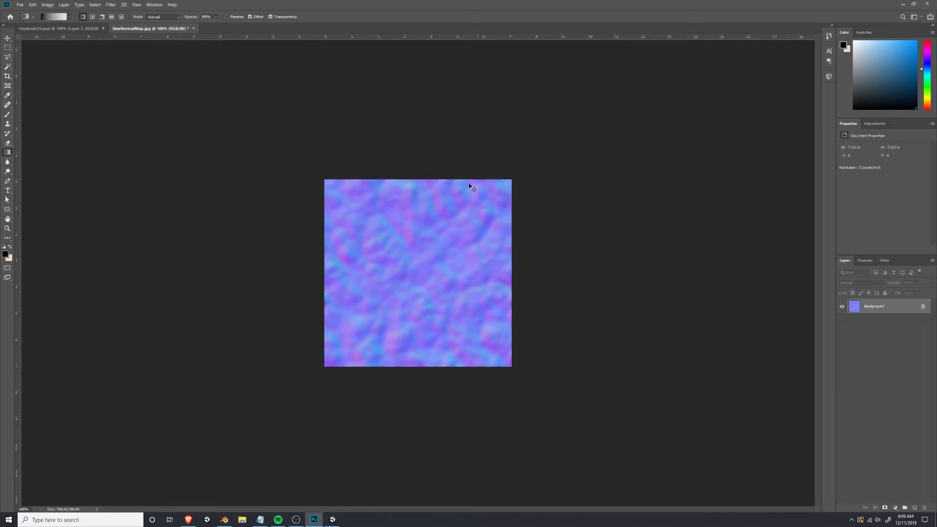
pyautogui.hotkey('ctrl', 's')
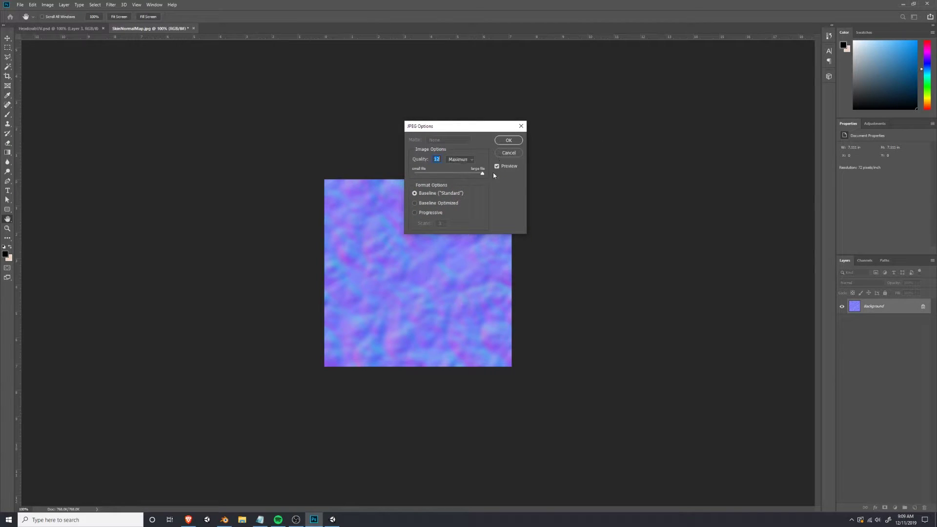
pyautogui.click(508, 140)
pyautogui.hotkey('alt', 'Tab')
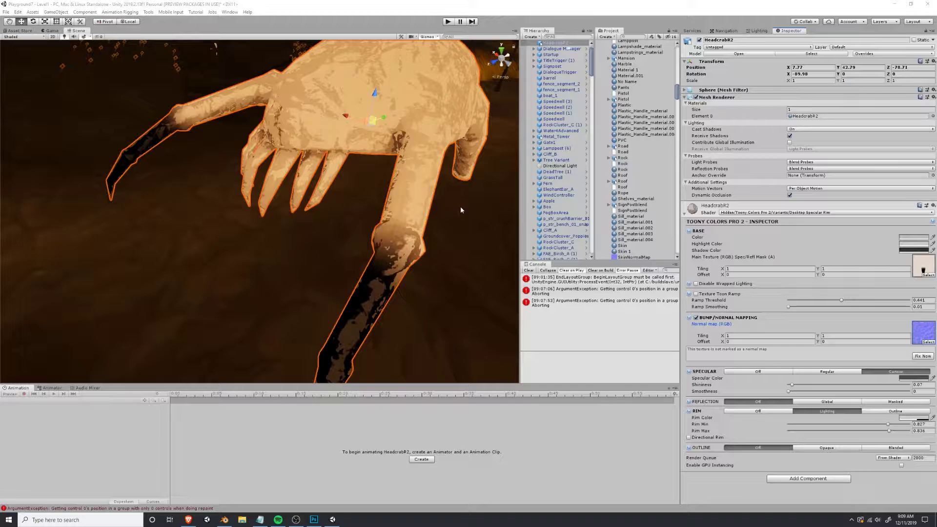
pyautogui.keyDown('alt'); pyautogui.moveTo(346, 162); pyautogui.dragTo(234, 183); pyautogui.keyUp('alt')
# Switch to Photoshop, undo the blur on SkinNormalMap.jpg, reapply Gaussian Blur with a 3.0 pixel radius and save the file.
pyautogui.hotkey('alt', 'Tab')
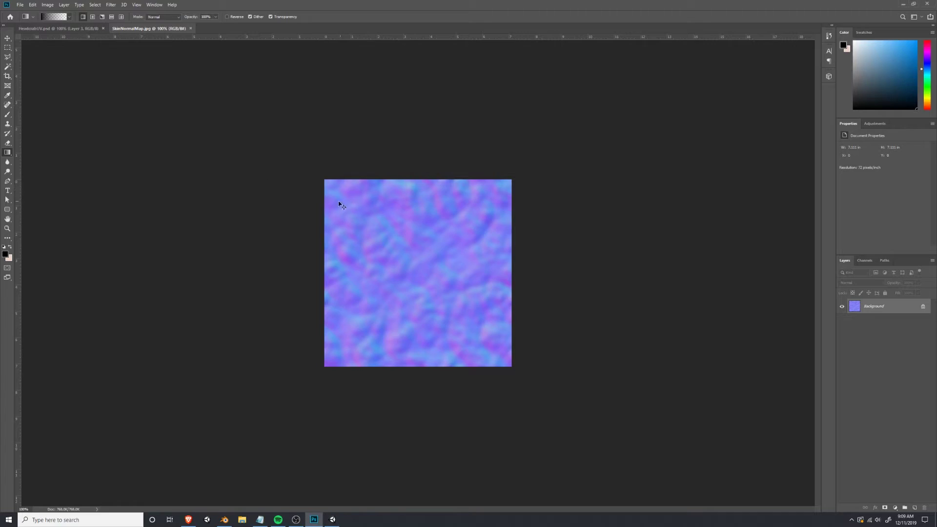
pyautogui.click(124, 5)
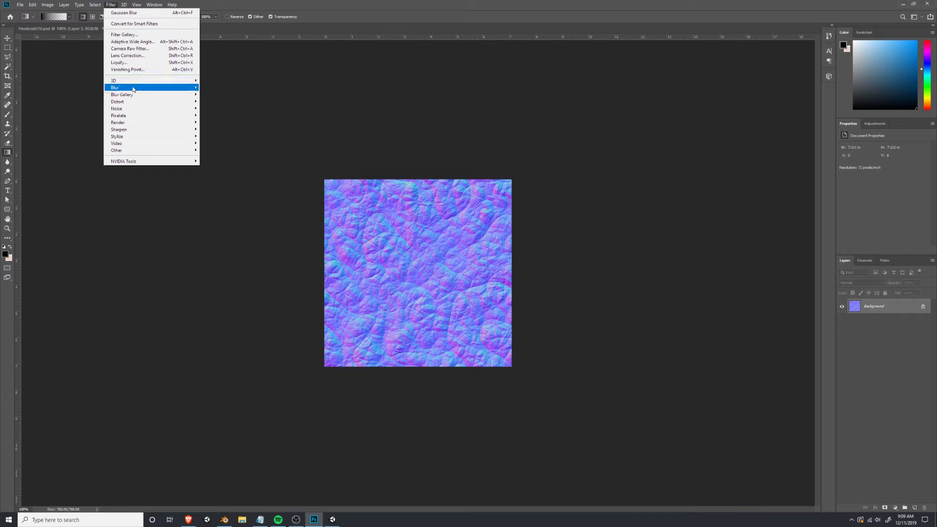
pyautogui.moveTo(135, 88)
pyautogui.click(217, 115)
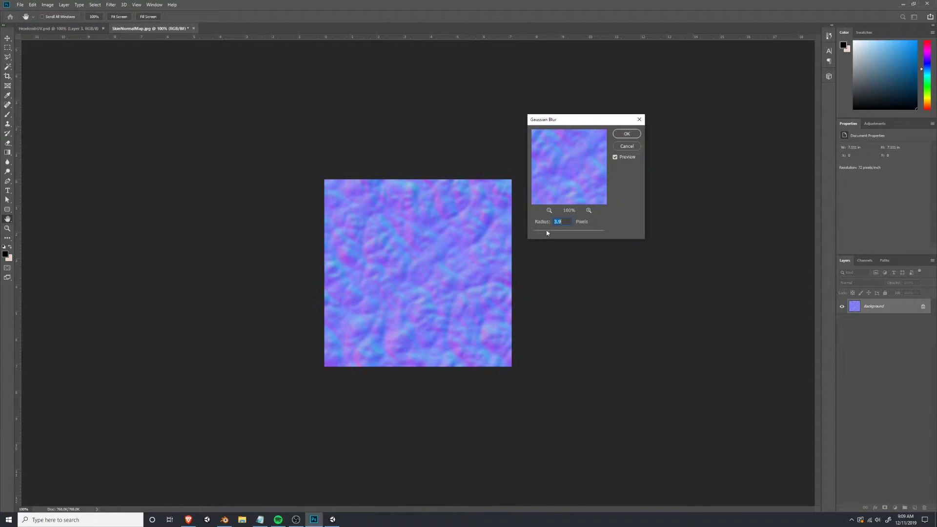
pyautogui.click(626, 134)
# Switch to Unity and lighten the headcrab material's base color to a pale pink of about RGB 248, 226, 226.
pyautogui.hotkey('alt', 'Tab')
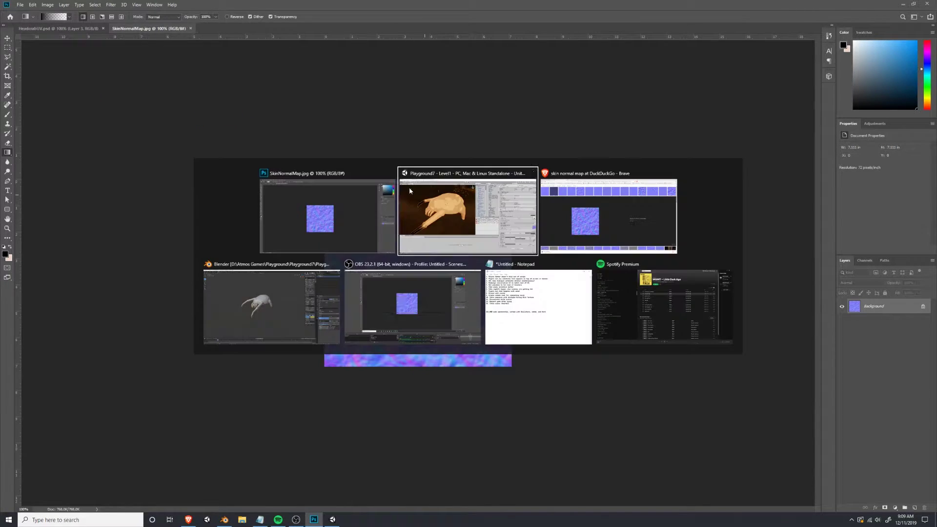
pyautogui.moveTo(294, 199); pyautogui.dragTo(376, 158, button='right')
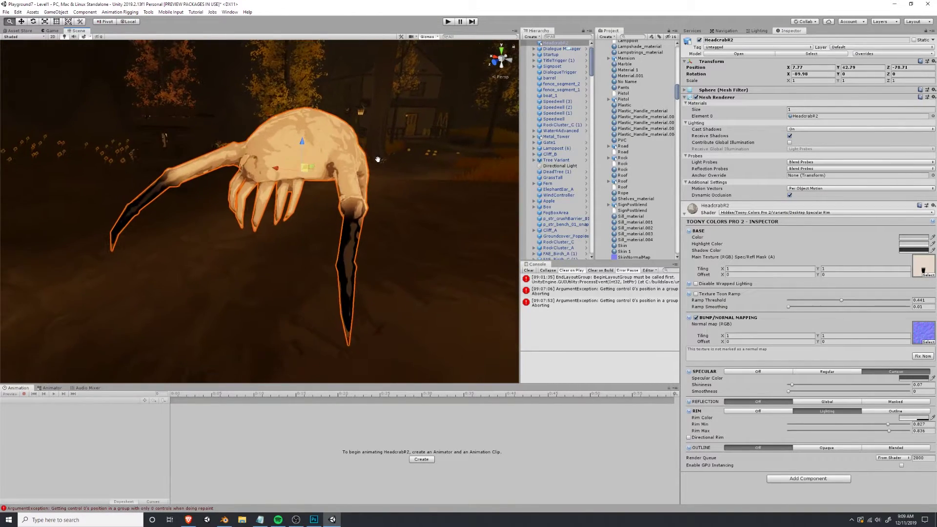
pyautogui.moveTo(376, 158); pyautogui.dragTo(374, 160, button='middle')
pyautogui.moveTo(375, 160); pyautogui.dragTo(381, 162, button='right')
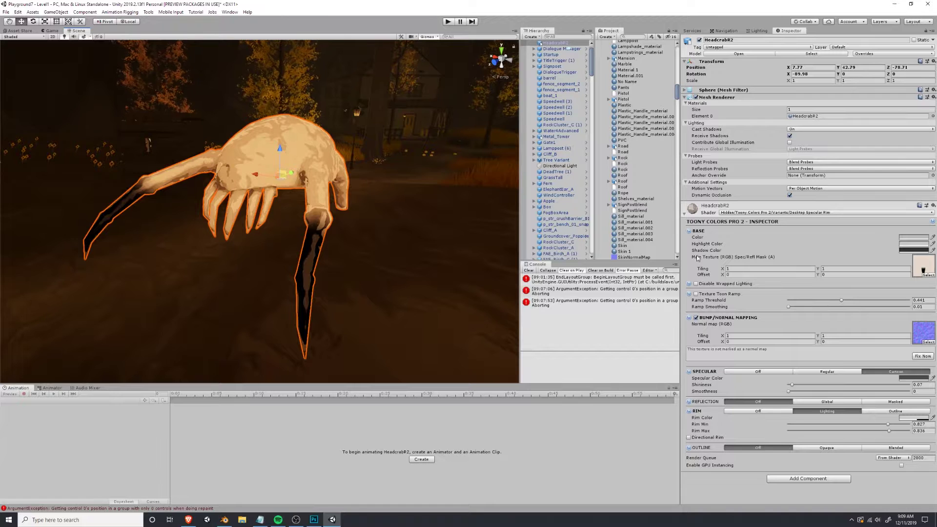
pyautogui.click(905, 239)
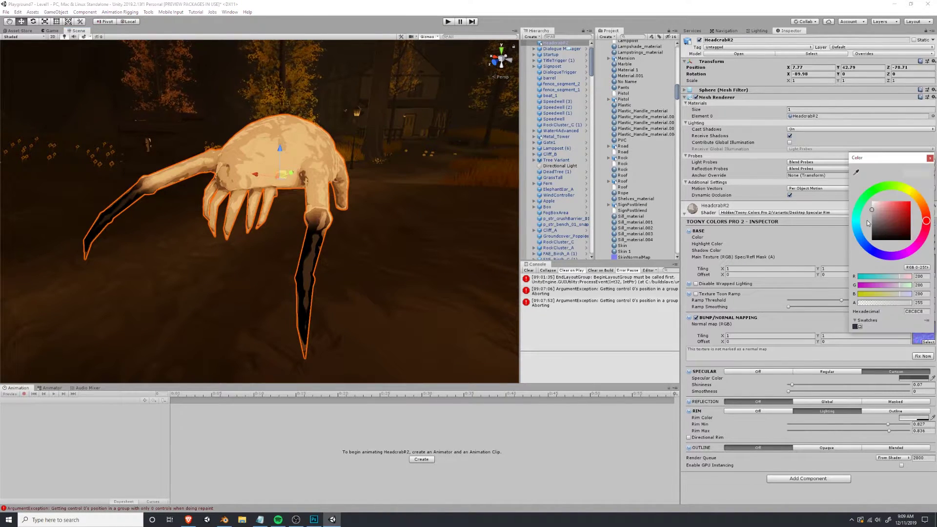
pyautogui.click(870, 221)
pyautogui.moveTo(870, 221); pyautogui.dragTo(875, 202)
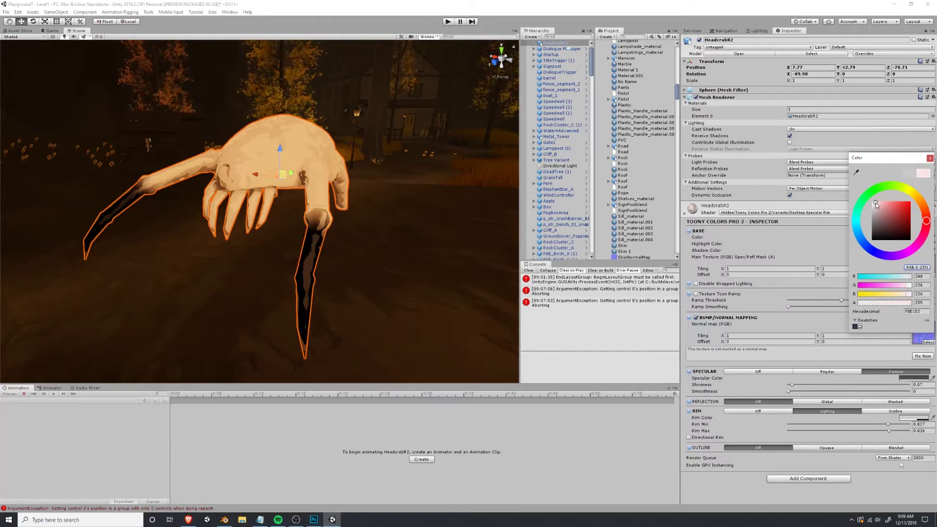
# Inspect the lightened headcrab in the scene from several angles and from farther away.
pyautogui.moveTo(371, 110); pyautogui.dragTo(321, 145, button='middle')
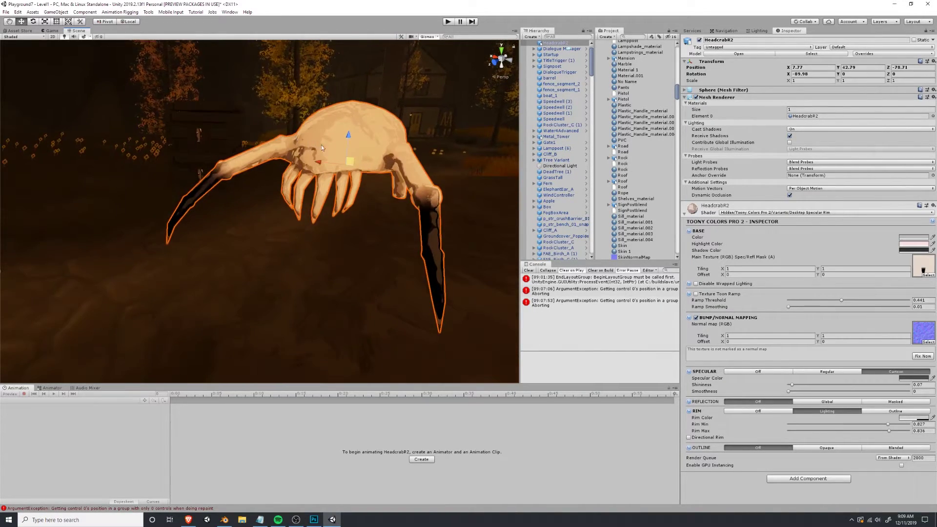
pyautogui.moveTo(321, 145); pyautogui.dragTo(263, 147, button='right')
pyautogui.moveTo(264, 148); pyautogui.dragTo(214, 150, button='middle')
pyautogui.keyDown('alt'); pyautogui.moveTo(214, 151); pyautogui.dragTo(238, 174); pyautogui.keyUp('alt')
pyautogui.scroll(-4, 238, 174)
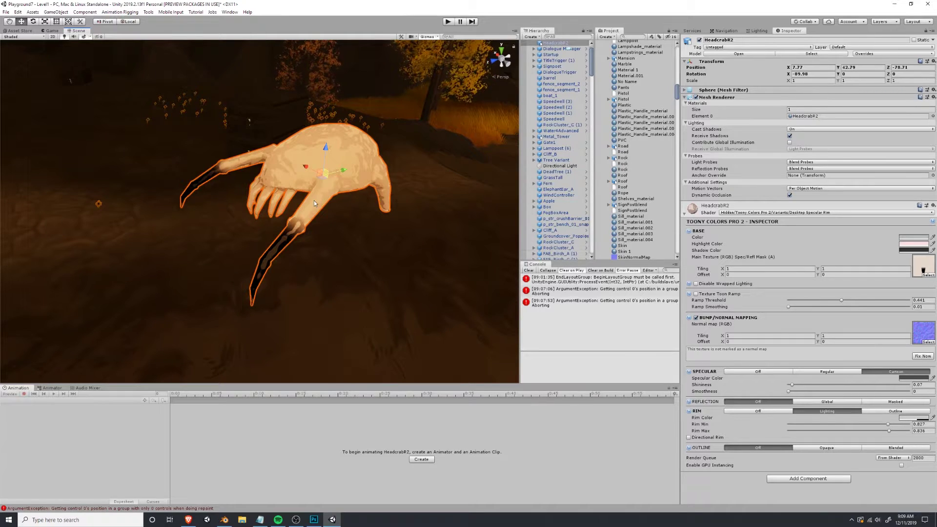
pyautogui.moveTo(314, 203); pyautogui.dragTo(255, 210, button='right')
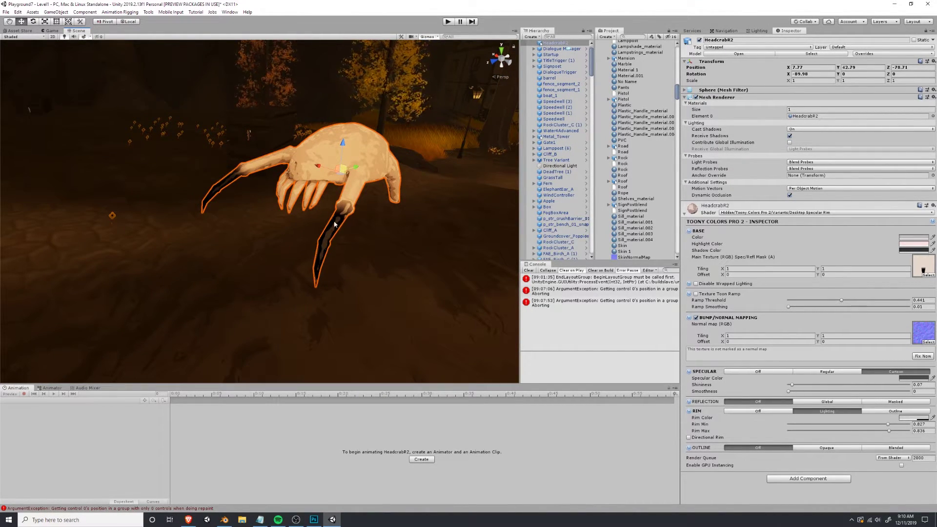
# Switch to the browser and examine the colors on the Lamarr headcrab reference image.
pyautogui.hotkey('alt', 'Tab')
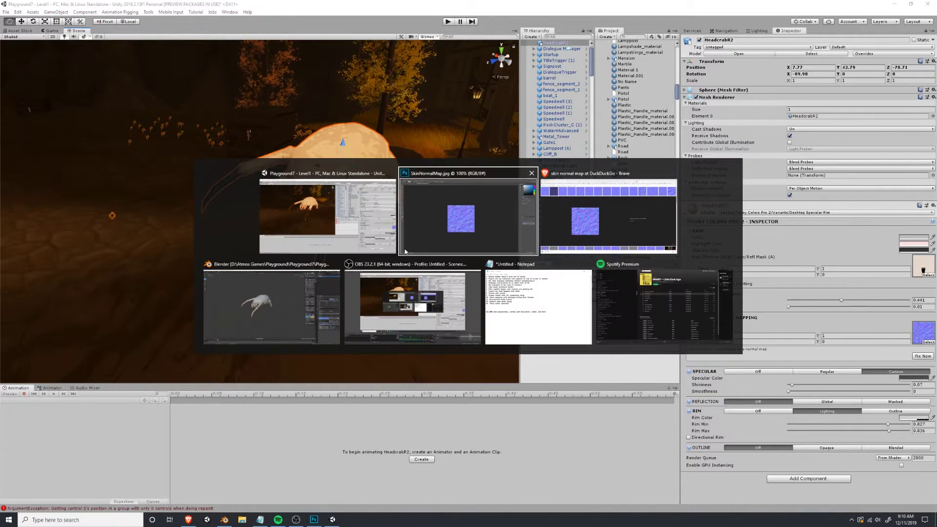
pyautogui.click(556, 230)
pyautogui.click(54, 5)
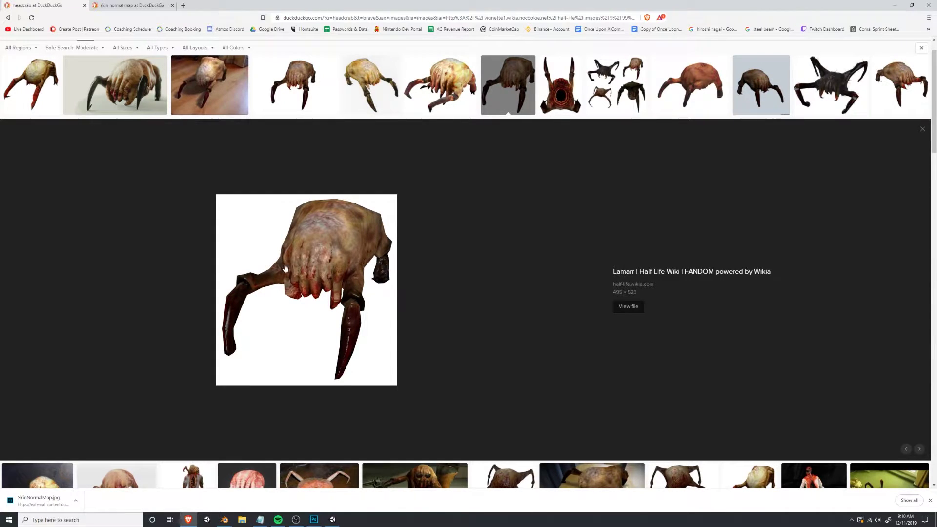
pyautogui.hotkey('alt', 'Tab')
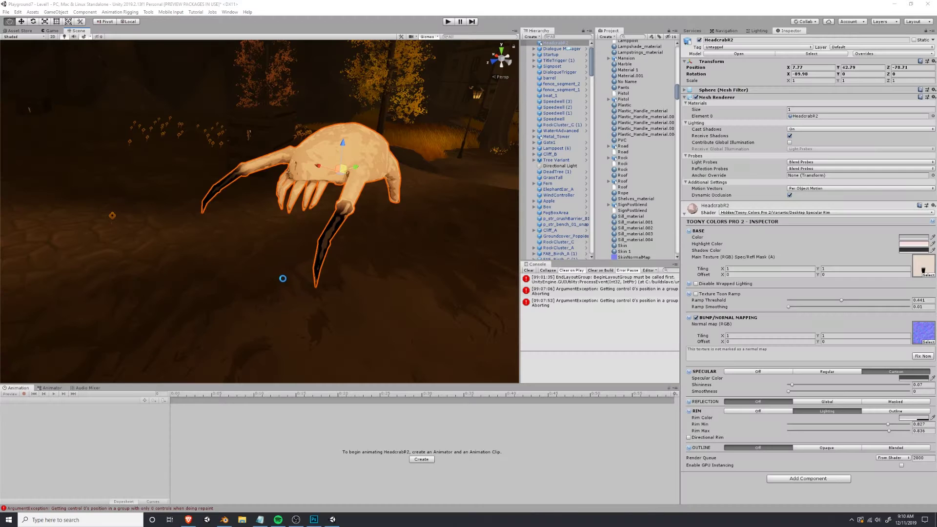
# Switch to HeadcrabUV.psd in Photoshop and fill a polygonal selection over the upper-right leg island with a black-to-transparent gradient on Layer 3.
pyautogui.hotkey('alt', 'Tab')
pyautogui.click(635, 218)
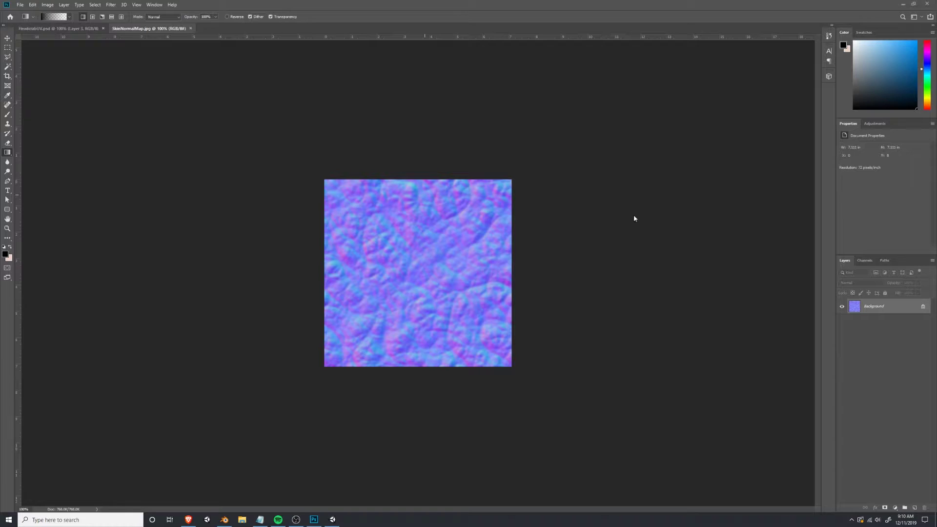
pyautogui.click(61, 28)
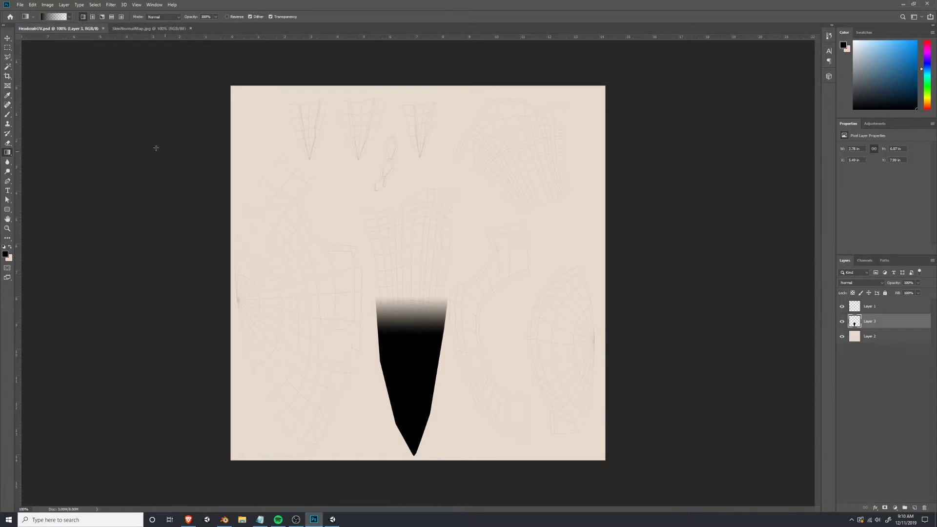
pyautogui.click(7, 57)
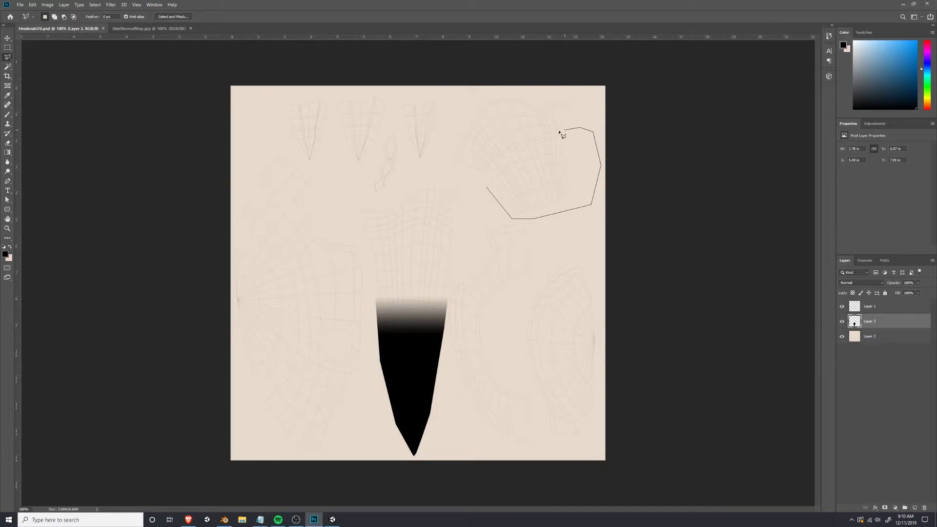
pyautogui.click(484, 191)
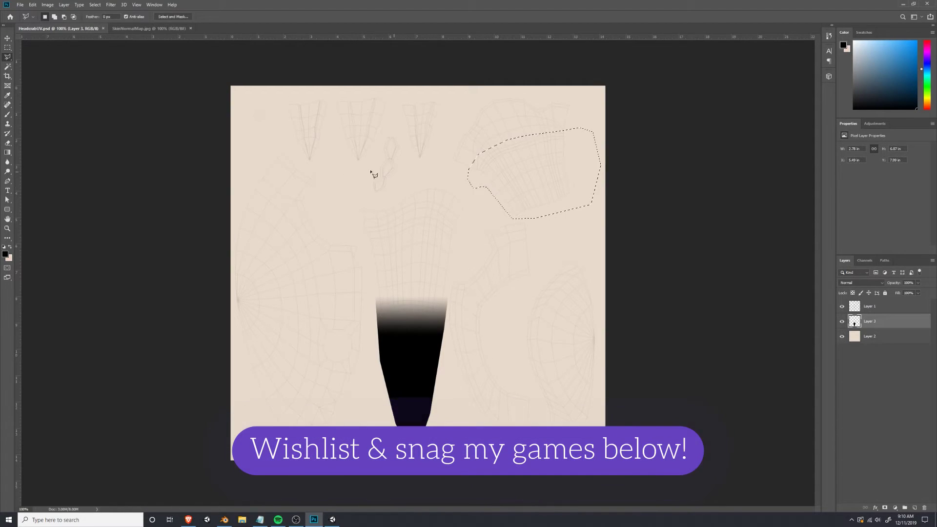
pyautogui.click(8, 152)
pyautogui.moveTo(557, 215); pyautogui.dragTo(518, 140)
pyautogui.hotkey('ctrl', 'd')
# Raise the opacity of the UV wireframe on Layer 1 and save HeadcrabUV.psd.
pyautogui.click(878, 308)
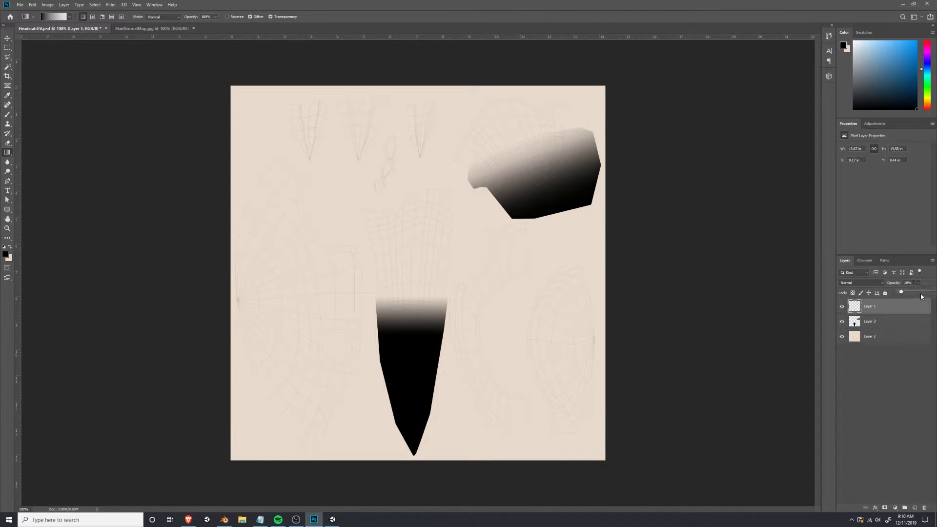
pyautogui.moveTo(921, 295); pyautogui.dragTo(915, 292)
pyautogui.hotkey('ctrl', 's')
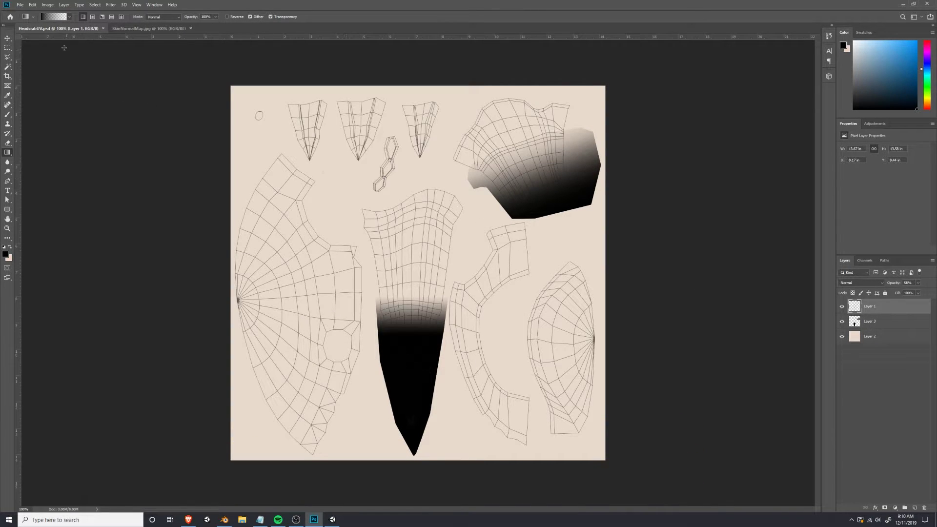
pyautogui.click(7, 57)
# Switch to the browser and run an image search for "blood splatter png".
pyautogui.hotkey('alt', 'Tab')
pyautogui.hotkey('alt', 'Tab')
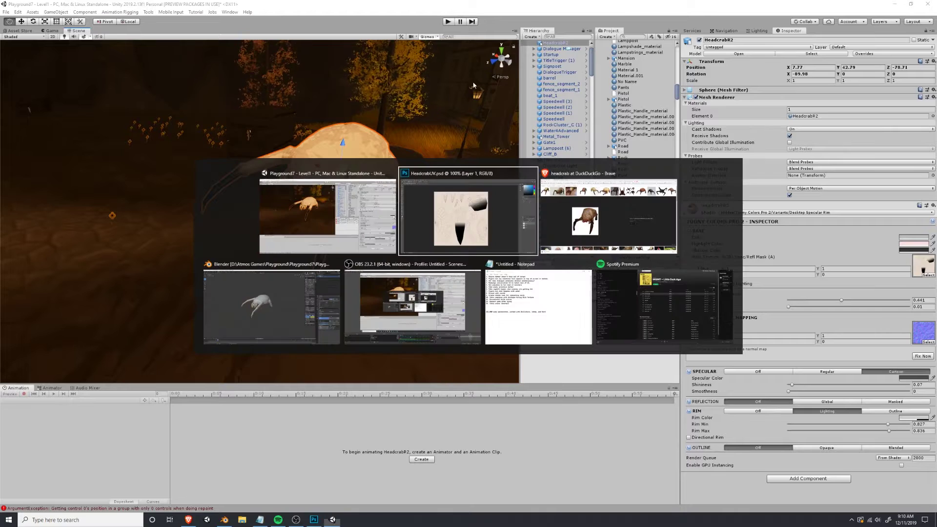
pyautogui.click(583, 213)
pyautogui.click(324, 18)
pyautogui.write('b')
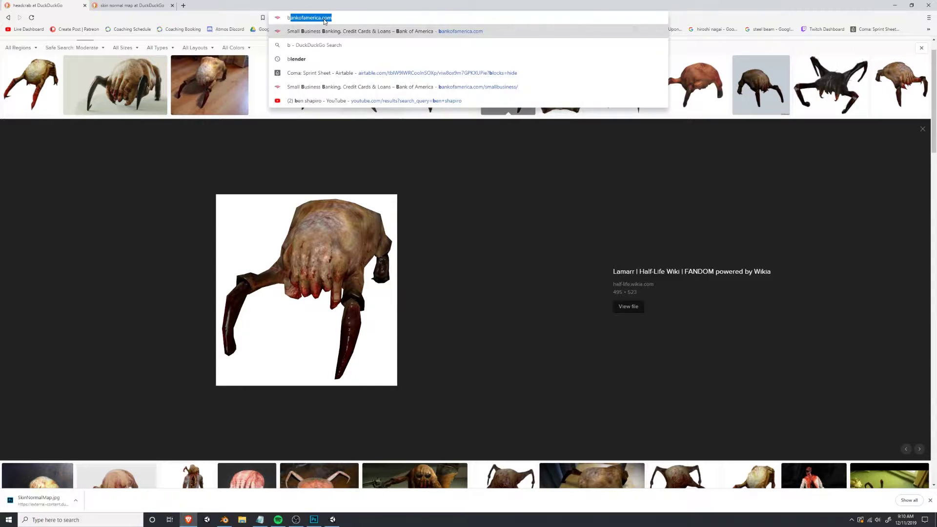
pyautogui.write('lood splatter png')
pyautogui.press('Return')
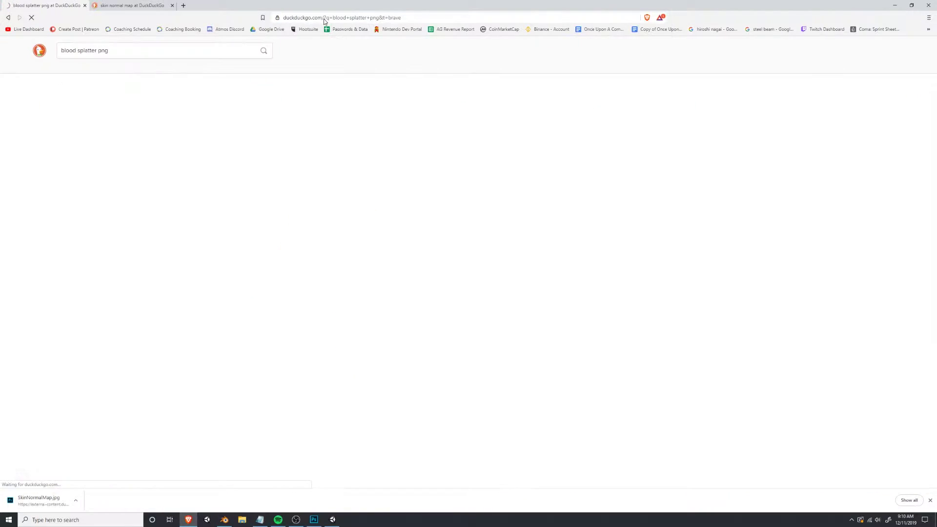
pyautogui.click(85, 66)
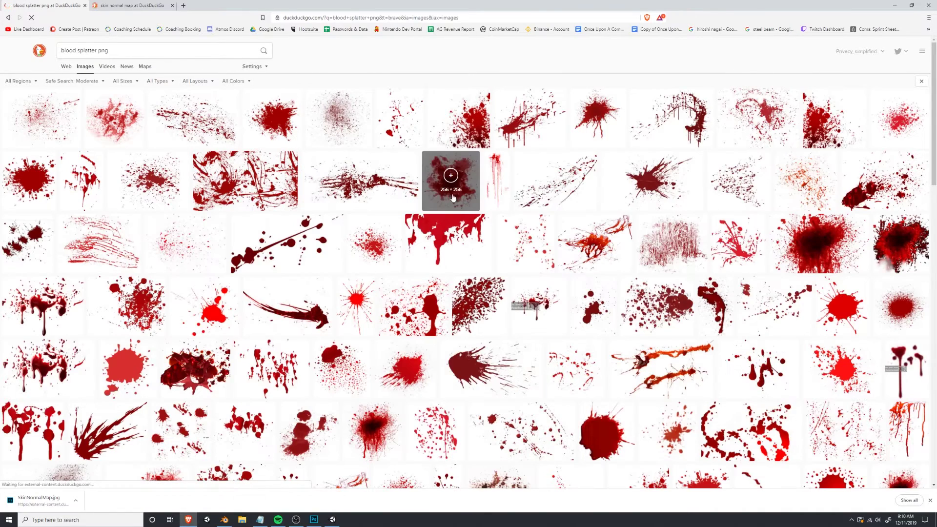
# Preview the fine-speckled first result and open the dripping blood splatter from OVERKILL Software.
pyautogui.click(41, 120)
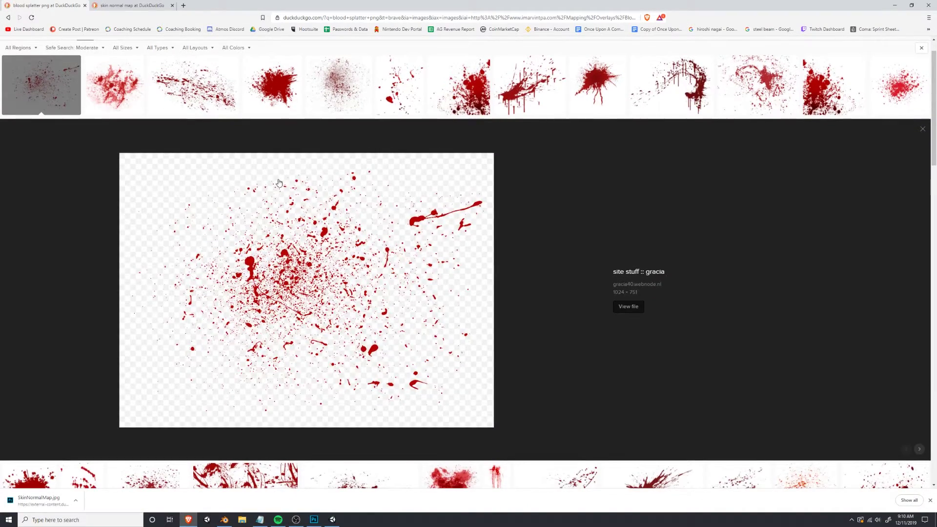
pyautogui.rightClick(417, 212)
pyautogui.click(516, 151)
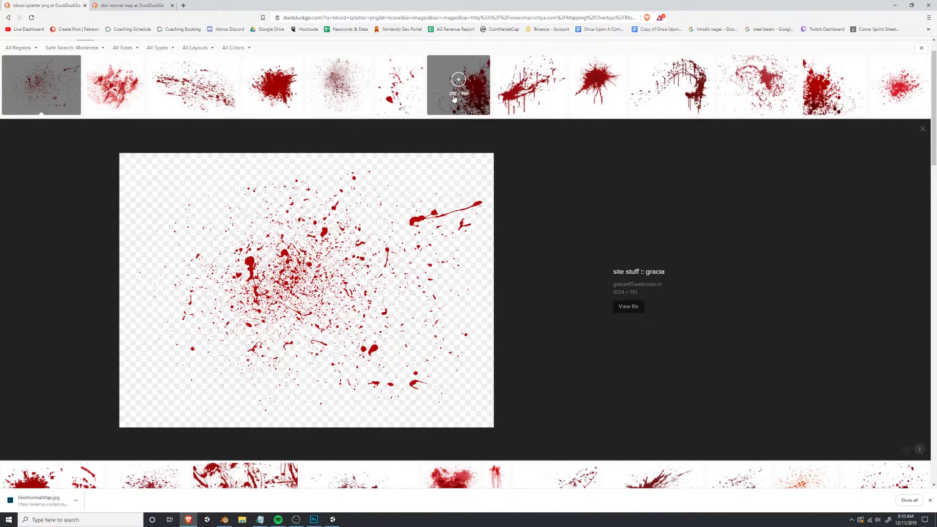
pyautogui.click(532, 105)
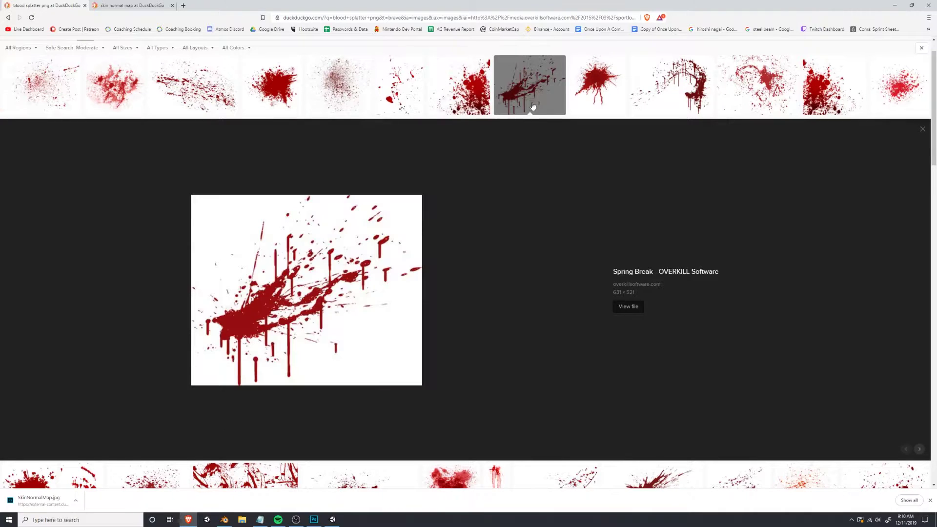
pyautogui.rightClick(238, 262)
pyautogui.click(266, 325)
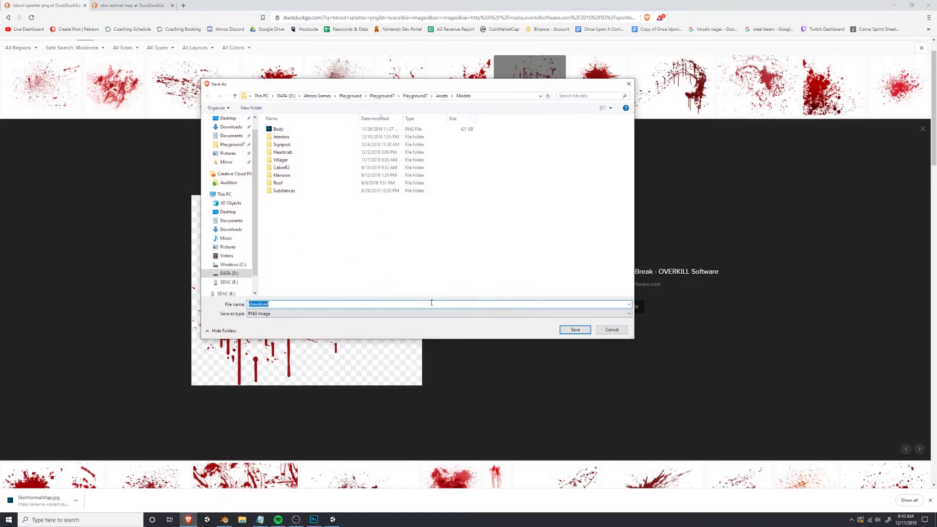
pyautogui.click(611, 330)
pyautogui.rightClick(291, 294)
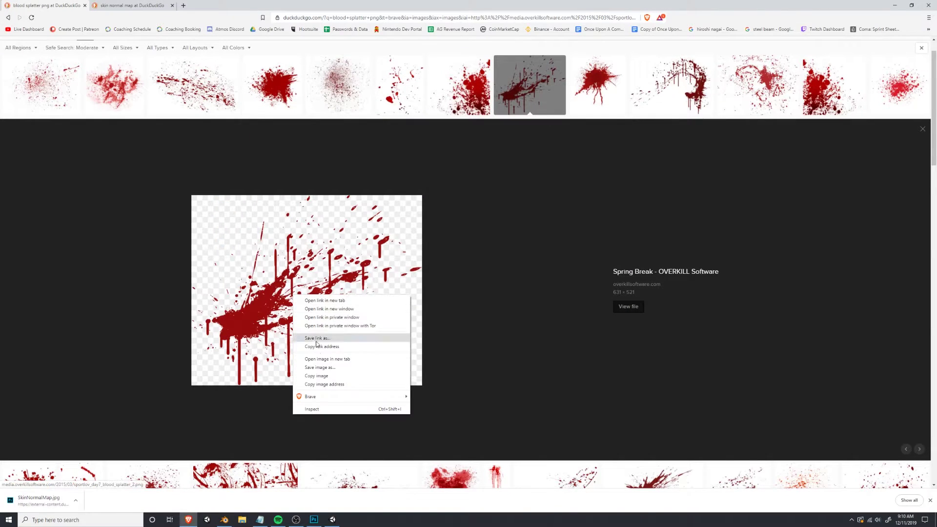
pyautogui.click(322, 370)
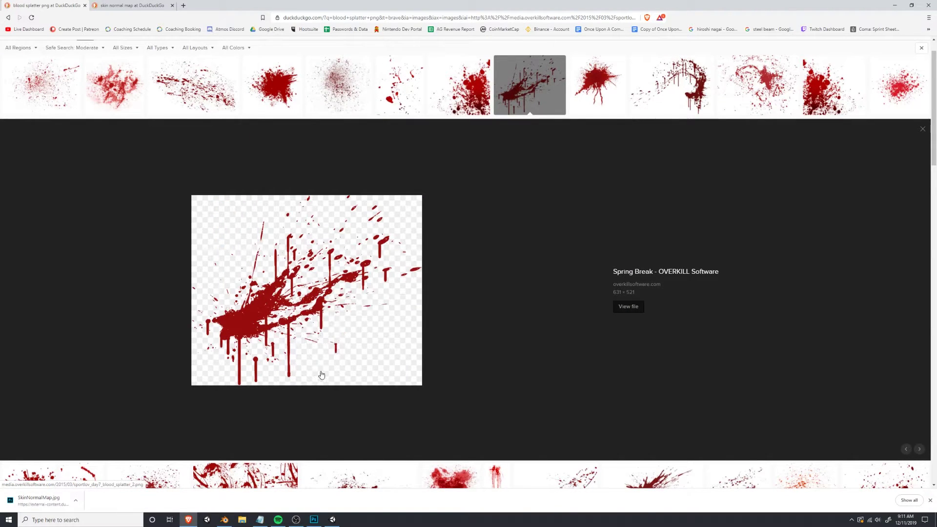
# Save the dripping blood splatter image as the PNG file bloodSplatter in the Downloads folder.
pyautogui.rightClick(364, 256)
pyautogui.click(399, 331)
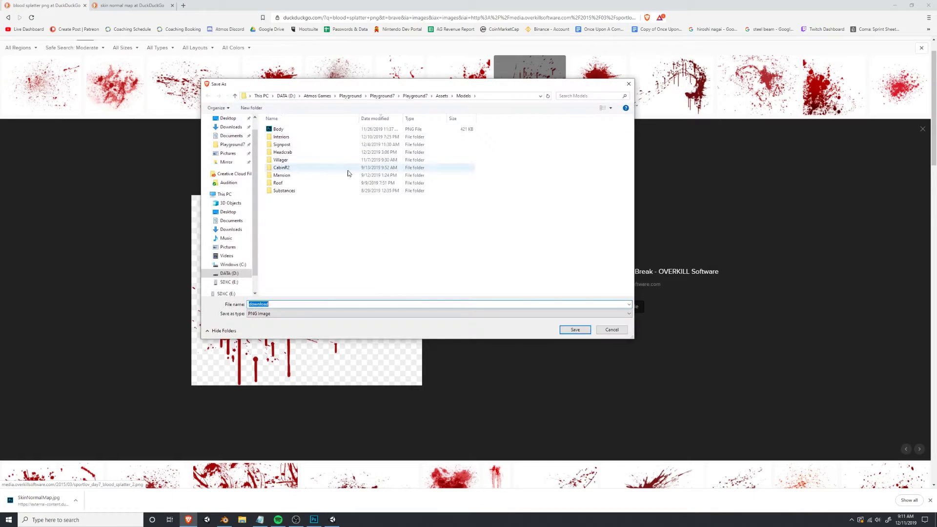
pyautogui.write('bloodSplatter')
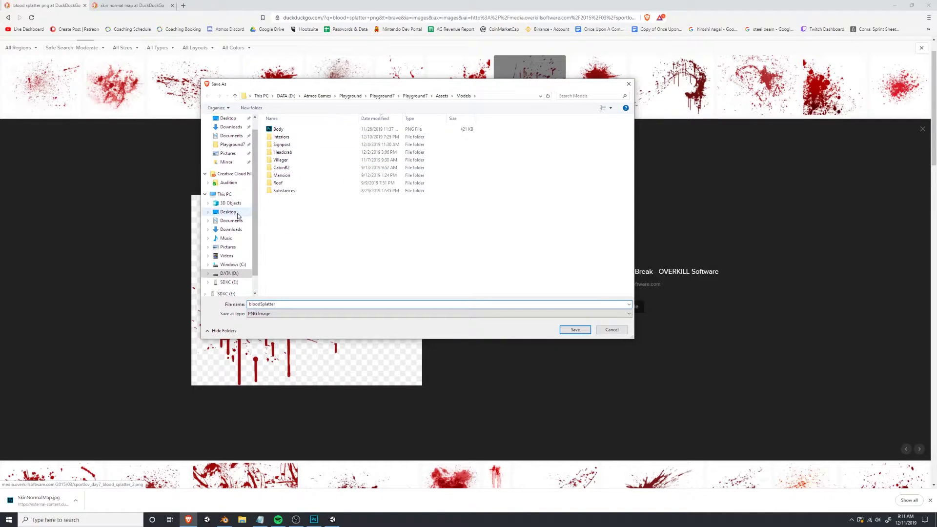
pyautogui.click(230, 230)
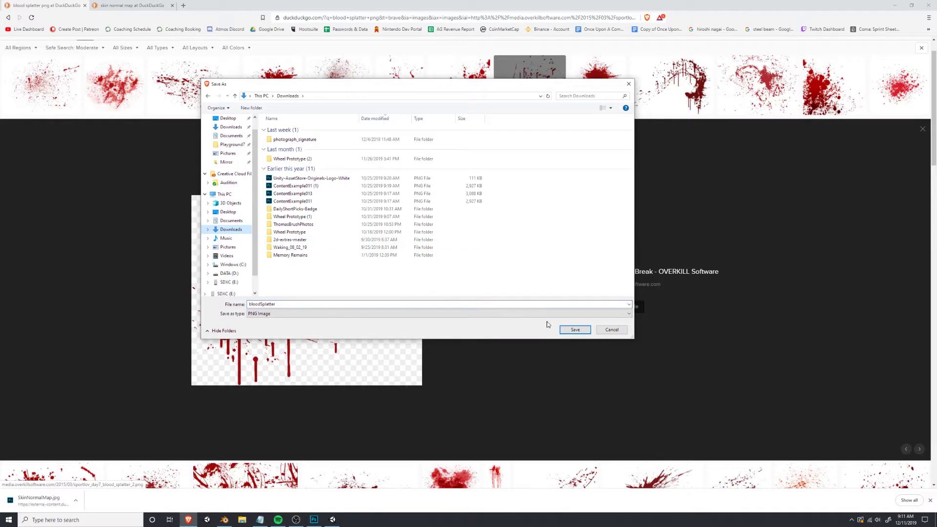
pyautogui.click(576, 330)
# Switch to Photoshop and place bloodSplatter from Downloads as an embedded image in HeadcrabUV.psd.
pyautogui.hotkey('alt', 'Tab')
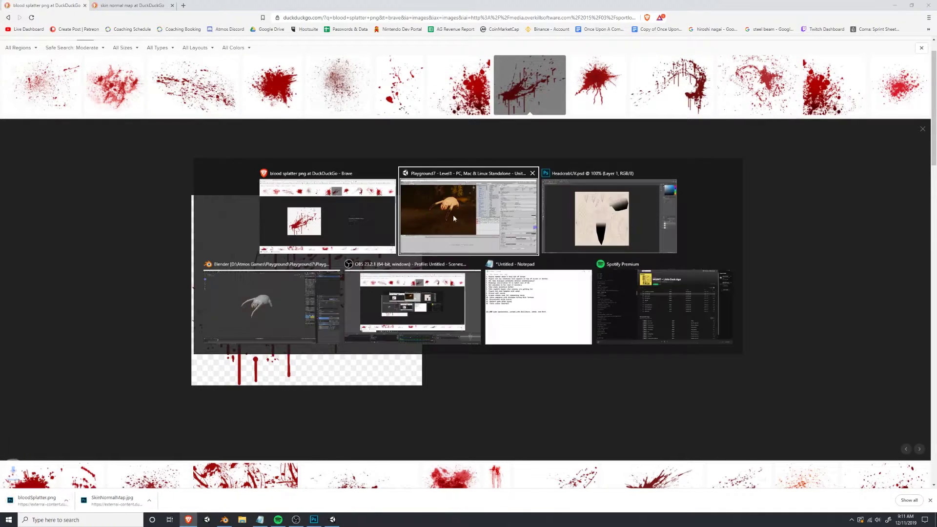
pyautogui.click(560, 222)
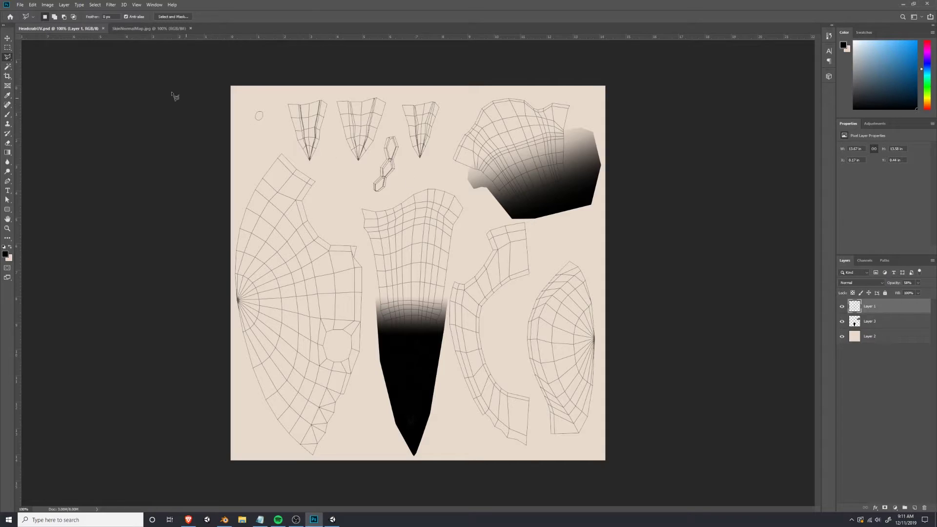
pyautogui.click(20, 4)
pyautogui.click(44, 144)
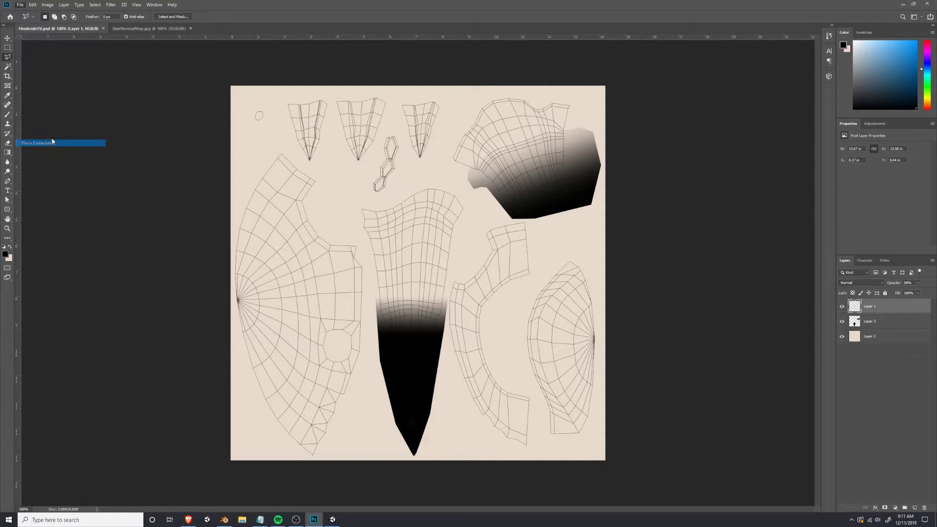
pyautogui.click(33, 147)
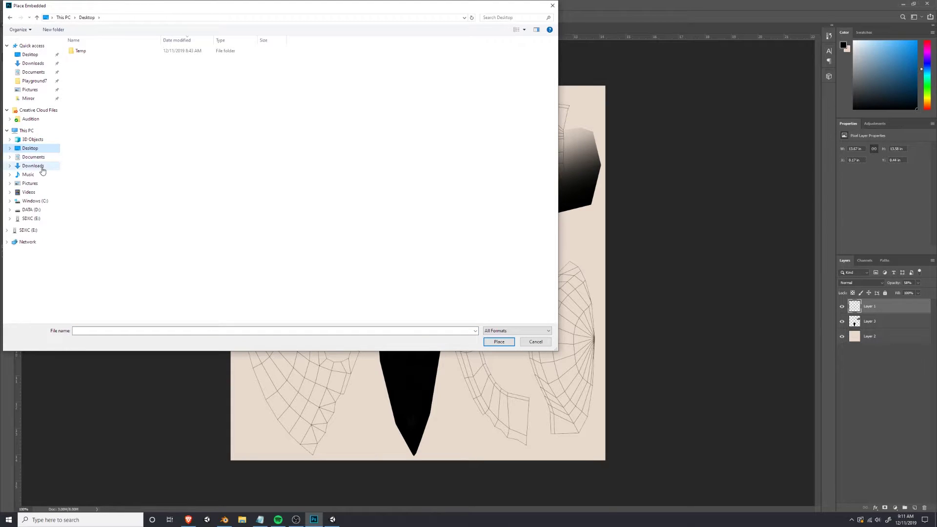
pyautogui.click(43, 166)
pyautogui.click(90, 61)
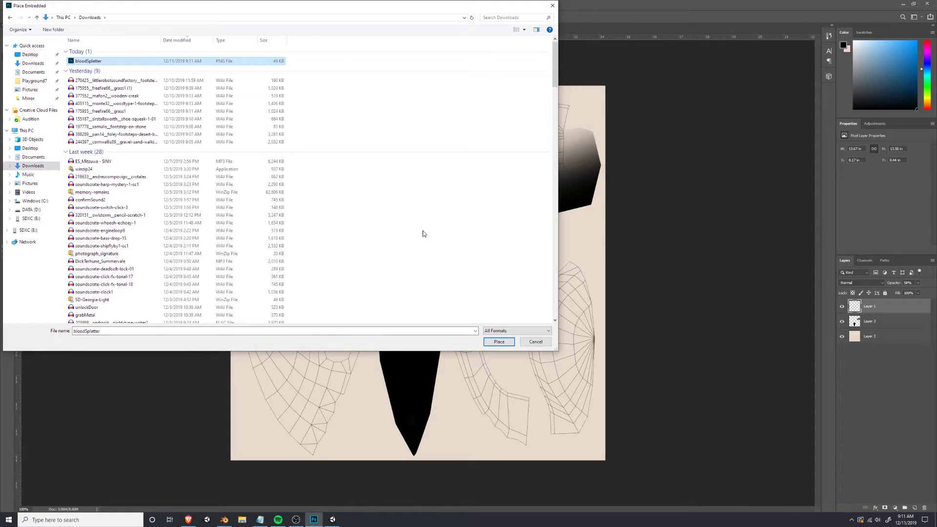
pyautogui.click(499, 342)
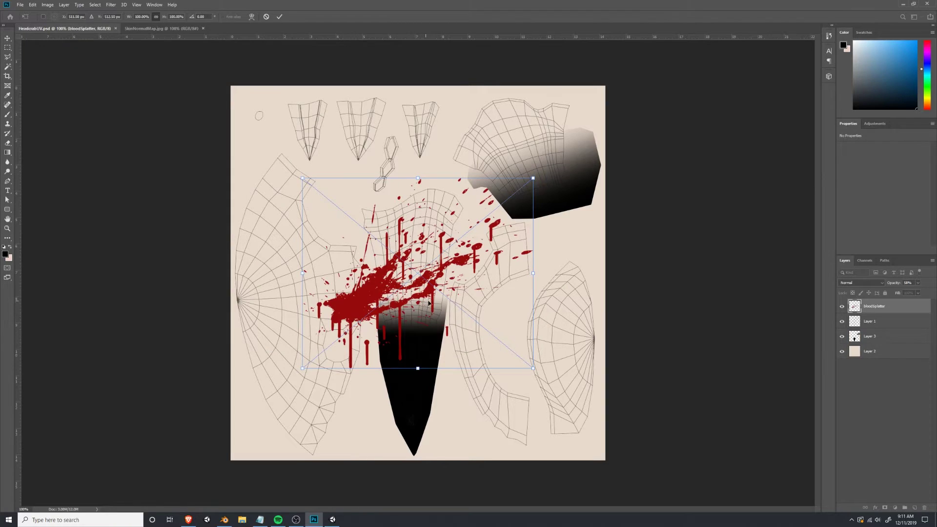
pyautogui.press('Return')
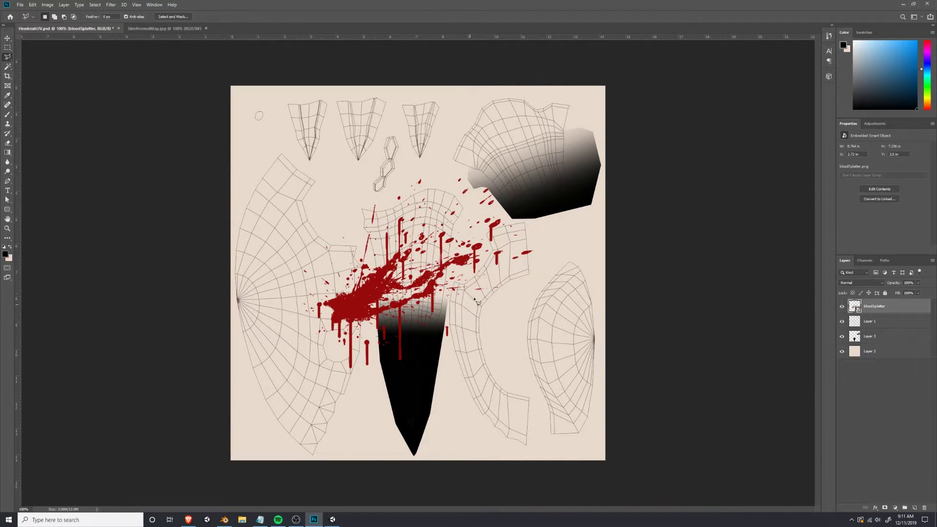
# Shrink and rotate the blood splatter over the pointed finger islands at the texture's upper left, and put a duplicate beside it.
pyautogui.press('v')
pyautogui.moveTo(534, 178); pyautogui.dragTo(421, 250)
pyautogui.moveTo(401, 272); pyautogui.dragTo(363, 152)
pyautogui.press('Return')
# Flip the duplicate blood splatter horizontally, scale it down and position it over the second finger island.
pyautogui.click(32, 4)
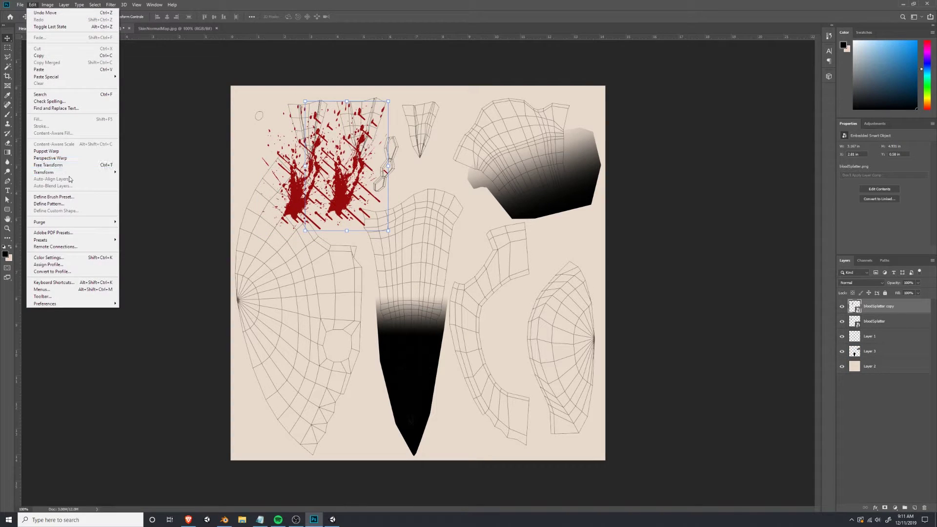
pyautogui.moveTo(97, 172)
pyautogui.click(141, 254)
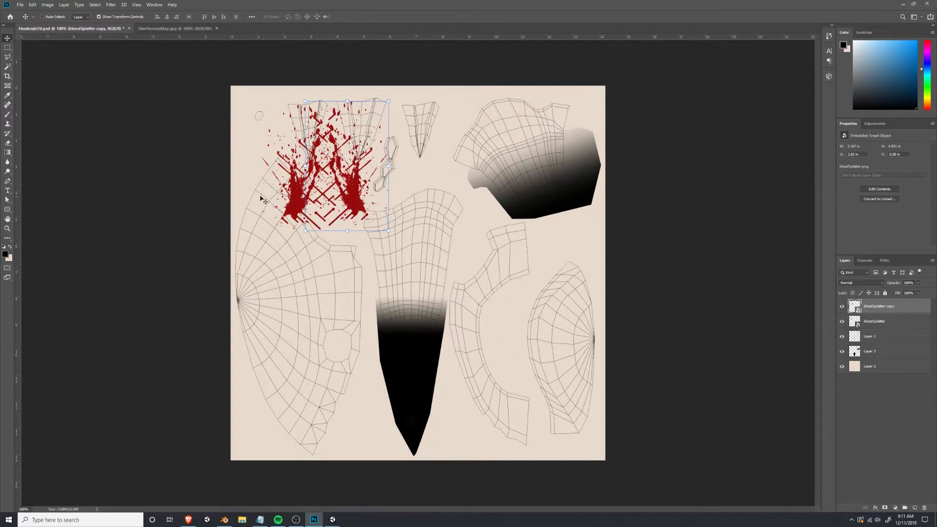
pyautogui.moveTo(316, 234); pyautogui.dragTo(354, 165)
pyautogui.press('Return')
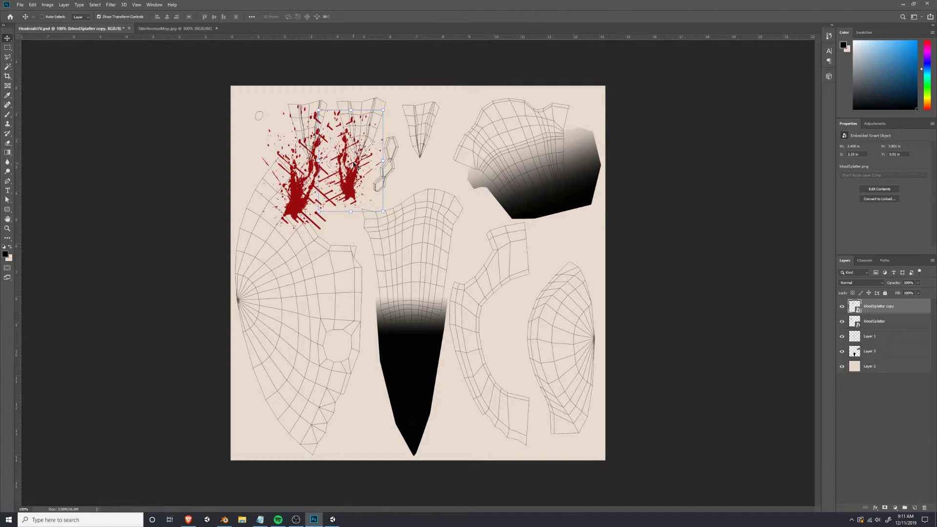
# Rotate the second blood splatter to follow its finger island and place a smaller duplicate over the third finger island.
pyautogui.moveTo(316, 214); pyautogui.dragTo(324, 215)
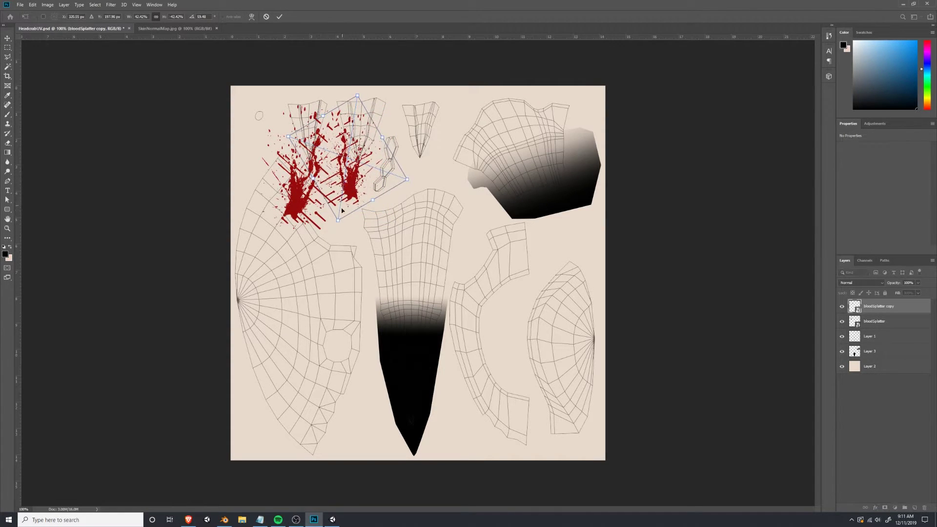
pyautogui.press('Return')
pyautogui.keyDown('alt'); pyautogui.moveTo(363, 183); pyautogui.dragTo(431, 159); pyautogui.keyUp('alt')
pyautogui.press('Return')
# Reselect the second blood splatter, rotate it the other way and move it up over the second finger island.
pyautogui.keyDown('ctrl'); pyautogui.moveTo(354, 180); pyautogui.dragTo(358, 178); pyautogui.keyUp('ctrl')
pyautogui.moveTo(396, 110); pyautogui.dragTo(374, 97)
pyautogui.press('Return')
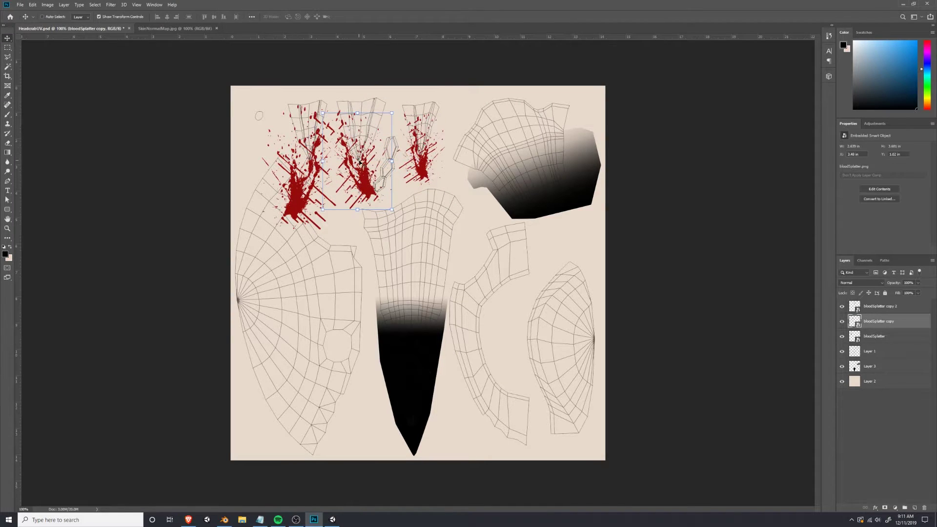
pyautogui.moveTo(360, 162); pyautogui.dragTo(354, 151)
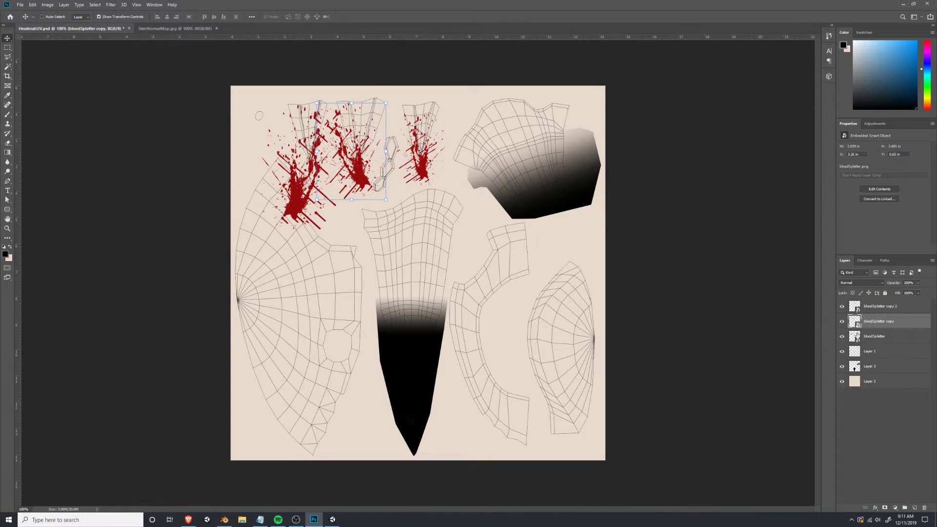
# Select the three bloodSplatter layers and merge them into one layer.
pyautogui.keyDown('shift'); pyautogui.click(857, 335); pyautogui.keyUp('shift')
pyautogui.keyDown('shift'); pyautogui.click(881, 307); pyautogui.keyUp('shift')
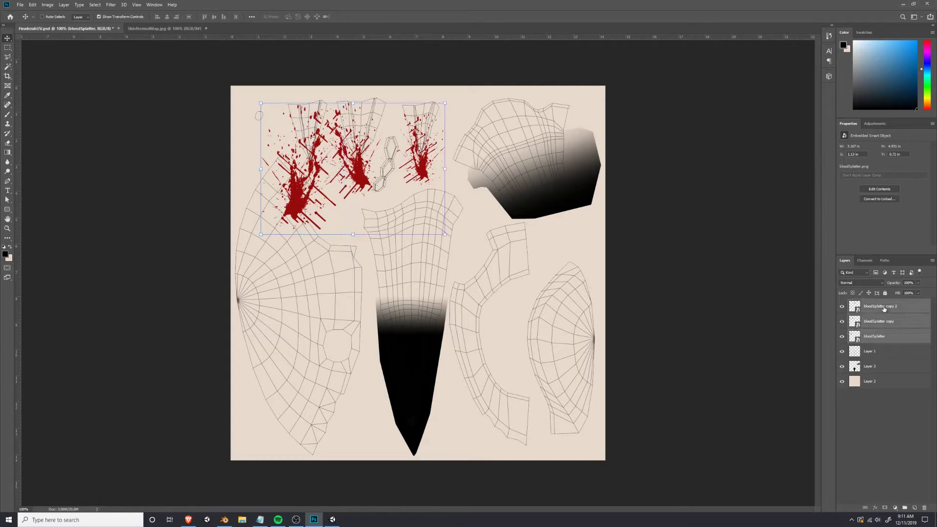
pyautogui.rightClick(871, 317)
pyautogui.click(876, 224)
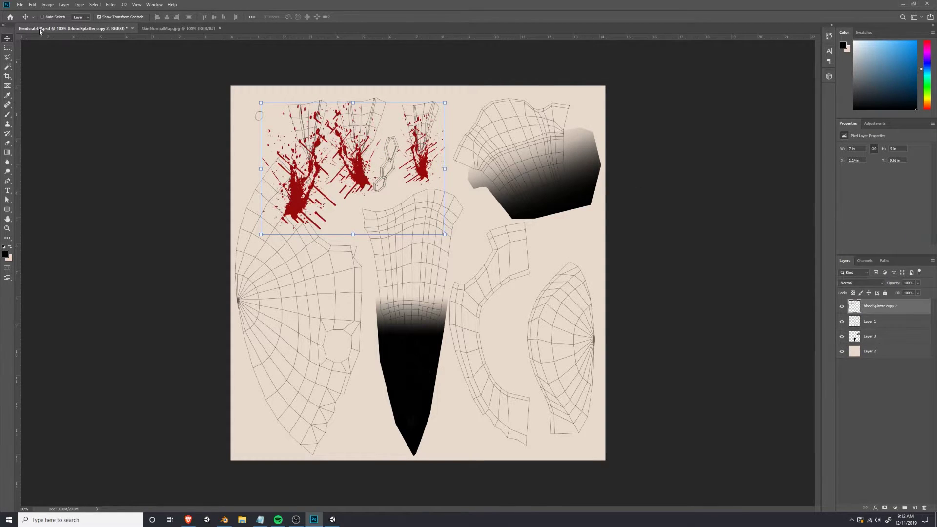
# Outline the splatter areas outside the three finger islands with the Polygonal Lasso, delete them, deselect and save the texture.
pyautogui.press('l')
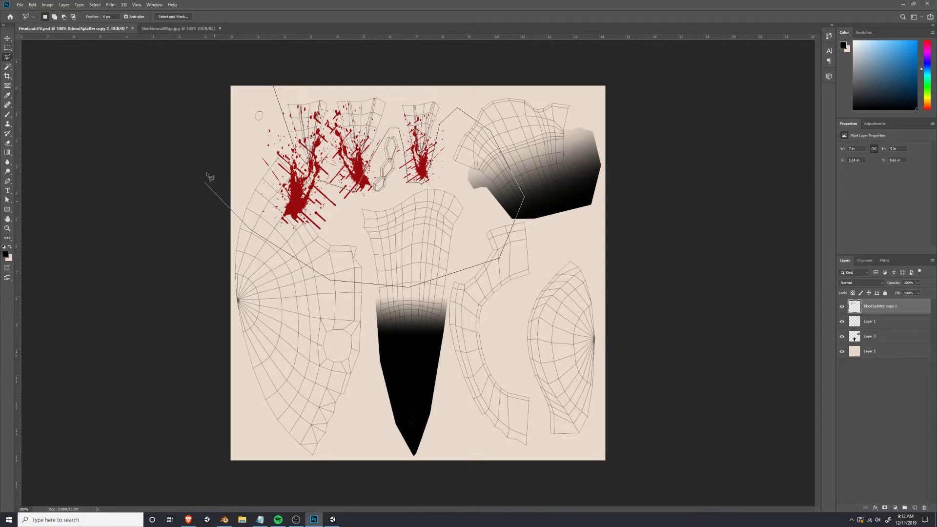
pyautogui.doubleClick(280, 63)
pyautogui.press('Delete')
pyautogui.hotkey('ctrl', 'd')
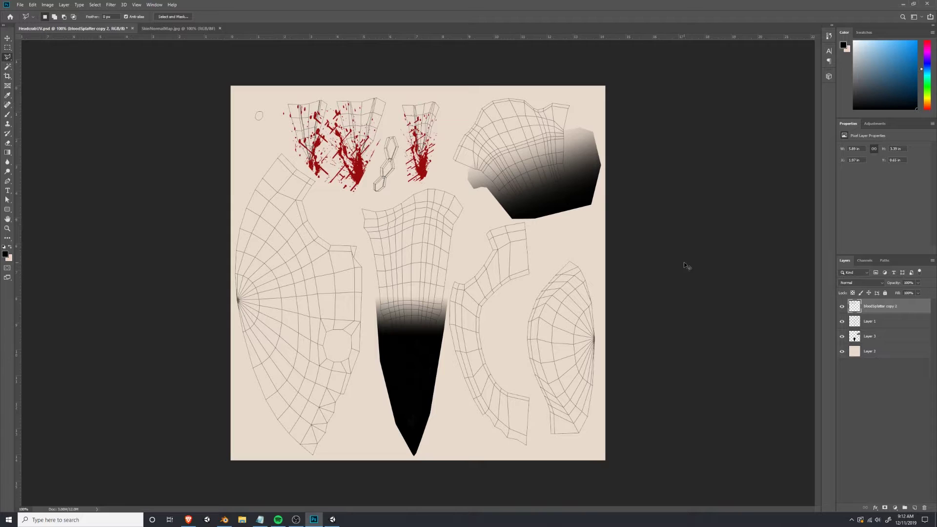
# Switch to Unity and examine the blood splatters on the headcrab's fingers up close.
pyautogui.hotkey('alt', 'Tab')
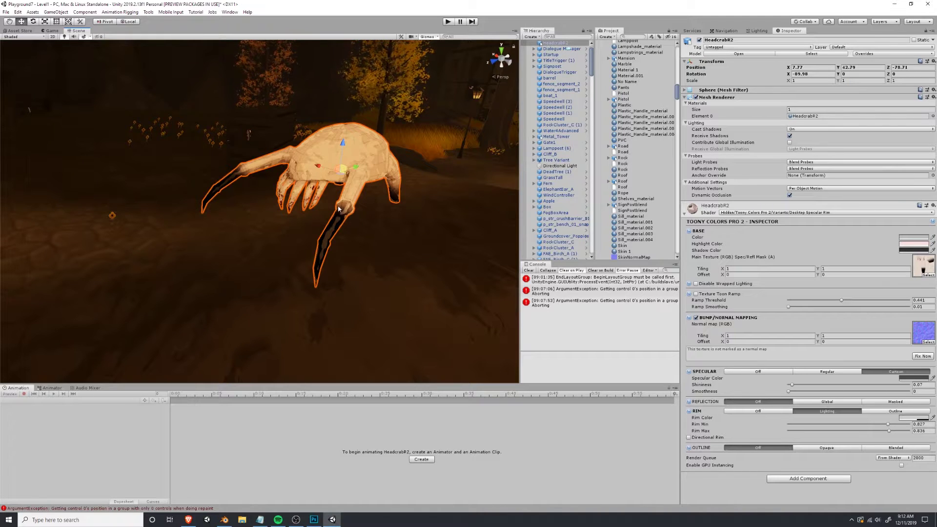
pyautogui.scroll(5, 299, 207)
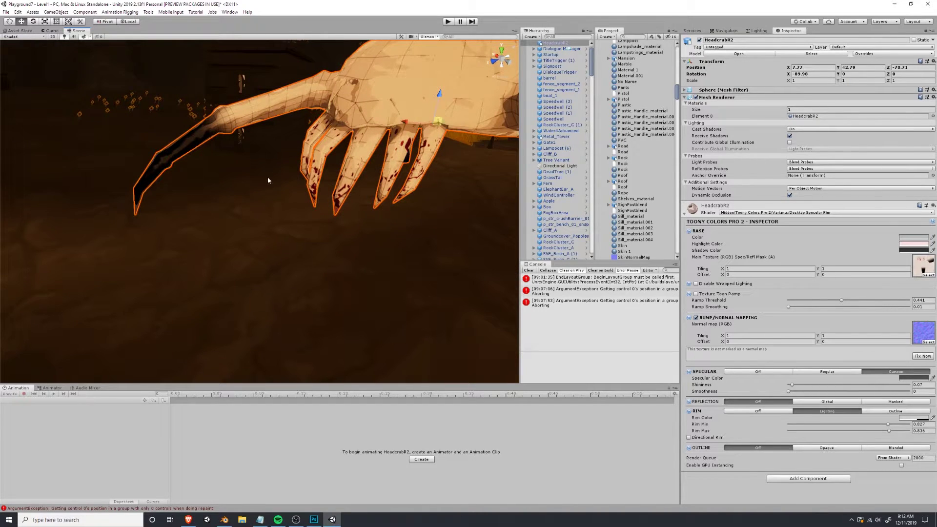
pyautogui.keyDown('alt'); pyautogui.moveTo(367, 142); pyautogui.dragTo(391, 151); pyautogui.keyUp('alt')
# Switch to Photoshop and paste the copied dripping blood splatter image into HeadcrabUV.psd.
pyautogui.hotkey('alt', 'Tab')
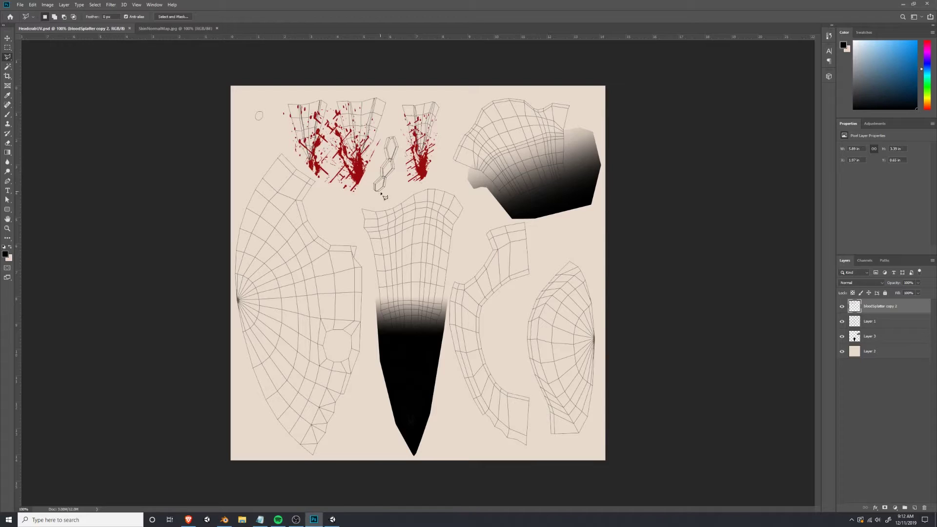
pyautogui.hotkey('ctrl', 'v')
pyautogui.hotkey('ctrl', 'z')
pyautogui.hotkey('ctrl', 'v')
# Isolate the pasted image's red splatter with the Magic Wand, clearing its black background from the layer.
pyautogui.click(7, 66)
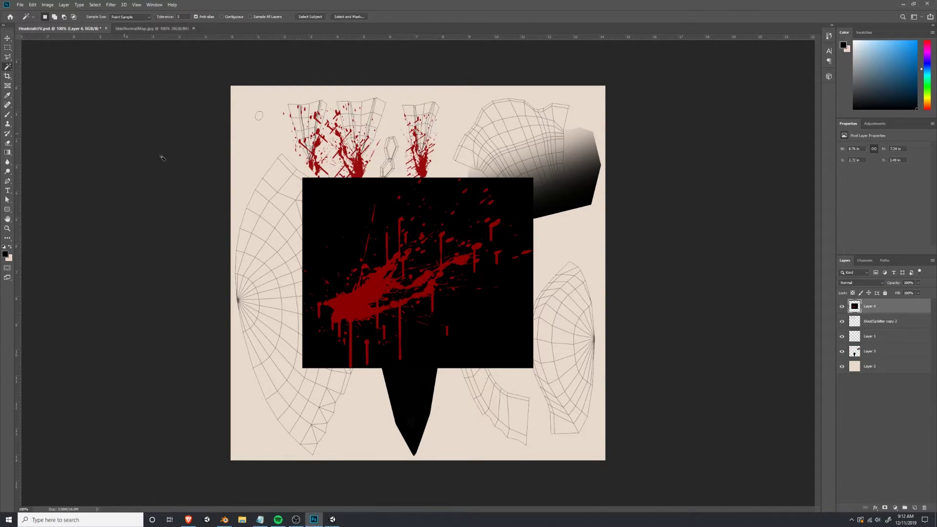
pyautogui.click(359, 292)
pyautogui.press('Delete')
pyautogui.hotkey('ctrl', 'a')
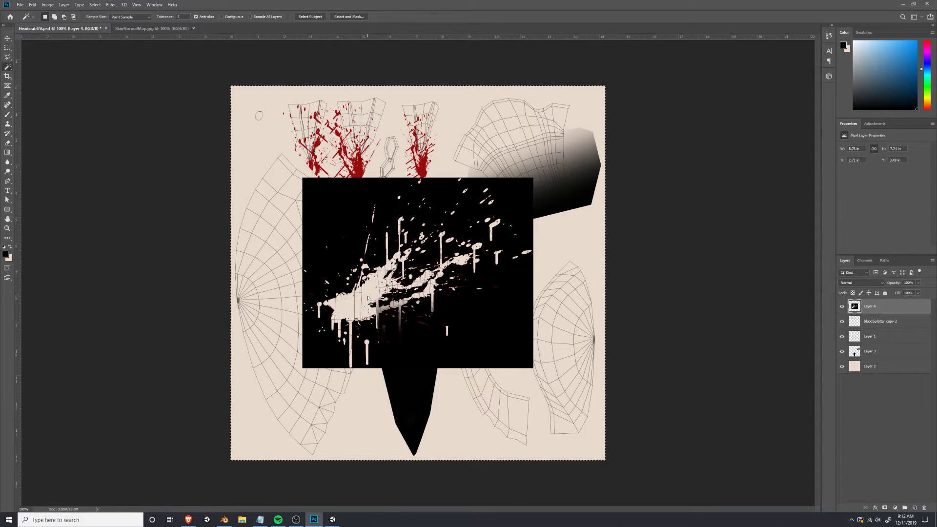
pyautogui.press('Delete')
pyautogui.hotkey('ctrl', 'v')
# Move the dripping splatter across the three finger islands, rotate it clockwise, and lower its layer opacity to about 61%.
pyautogui.press('v')
pyautogui.moveTo(392, 295); pyautogui.dragTo(359, 161)
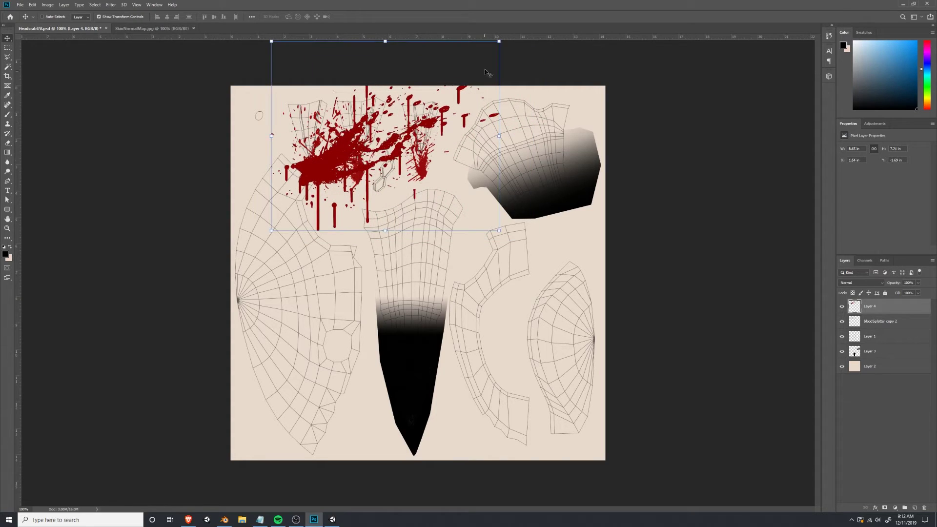
pyautogui.moveTo(505, 47); pyautogui.dragTo(533, 109)
pyautogui.press('Return')
pyautogui.moveTo(418, 139); pyautogui.dragTo(424, 170)
pyautogui.moveTo(296, 171)
pyautogui.mouseDown()
pyautogui.moveTo(300, 149)
pyautogui.moveTo(289, 159)
pyautogui.mouseUp()
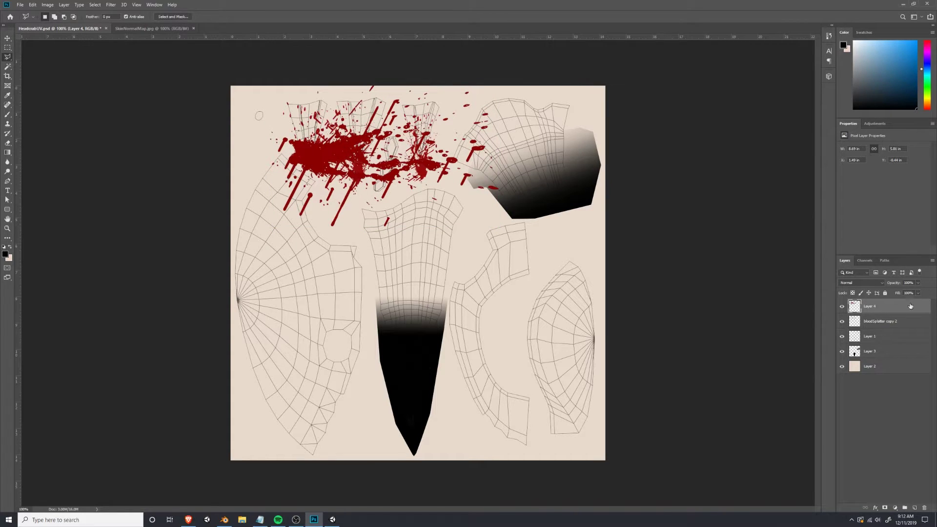
pyautogui.click(918, 282)
pyautogui.moveTo(917, 290); pyautogui.dragTo(904, 288)
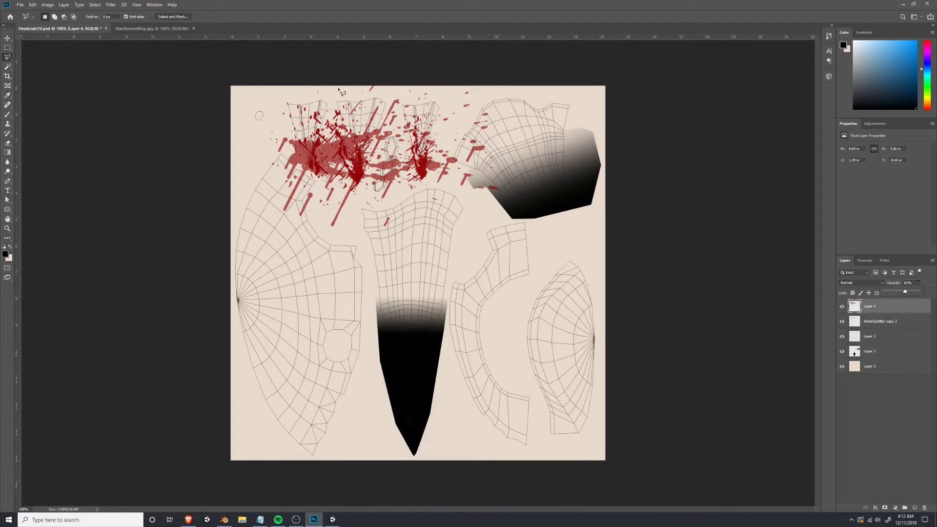
# Outline the faded splatter's excess around the finger islands with the Polygonal Lasso, delete it, deselect and save the texture.
pyautogui.click(267, 116)
pyautogui.click(364, 177)
pyautogui.click(473, 78)
pyautogui.click(501, 91)
pyautogui.click(542, 156)
pyautogui.click(526, 209)
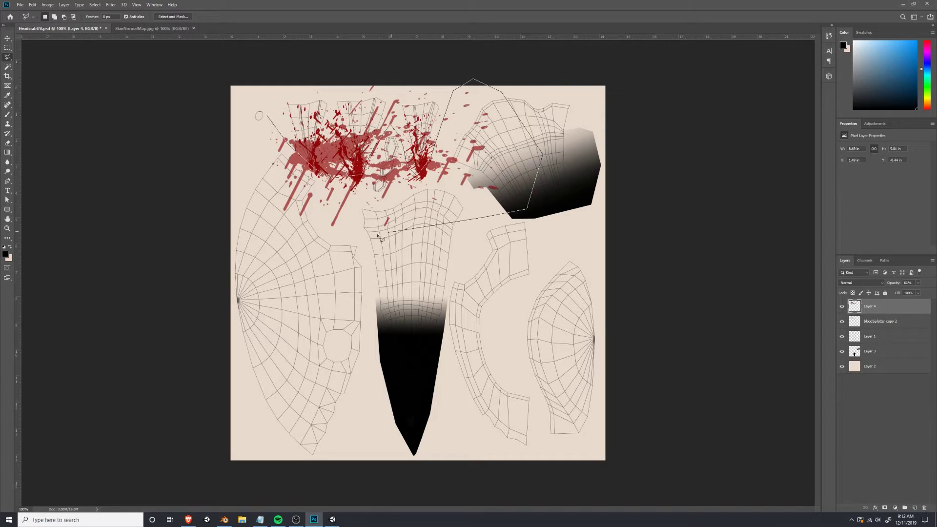
pyautogui.click(373, 235)
pyautogui.click(312, 261)
pyautogui.click(252, 219)
pyautogui.click(253, 119)
pyautogui.click(267, 117)
pyautogui.press('Delete')
pyautogui.hotkey('ctrl', 'd')
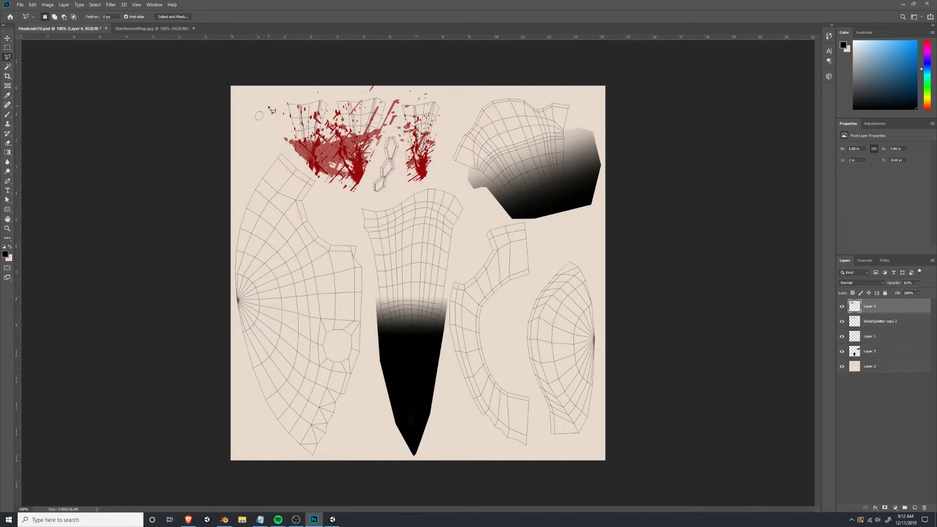
pyautogui.hotkey('ctrl', 's')
# Switch to Unity and examine the layered blood on the headcrab's fingers from below and up close.
pyautogui.hotkey('alt', 'Tab')
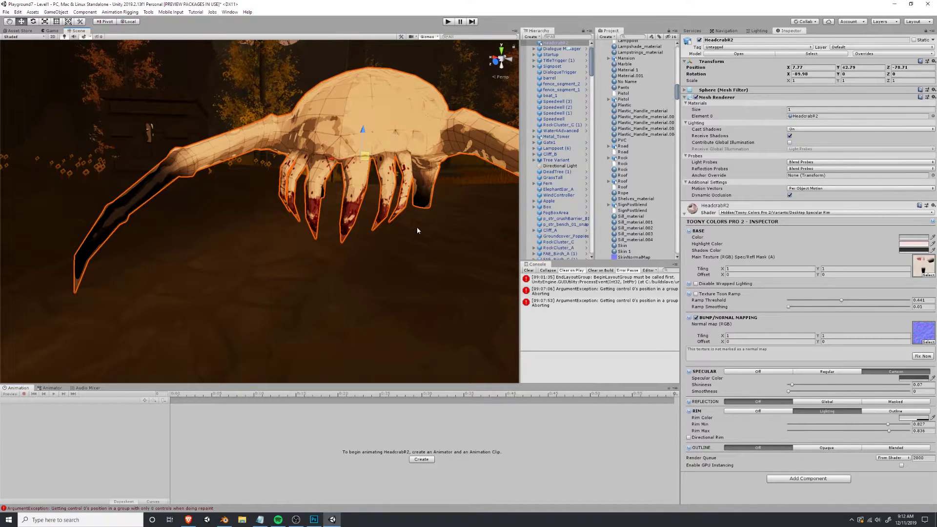
pyautogui.scroll(6, 416, 227)
pyautogui.moveTo(417, 227); pyautogui.dragTo(241, 156, button='middle')
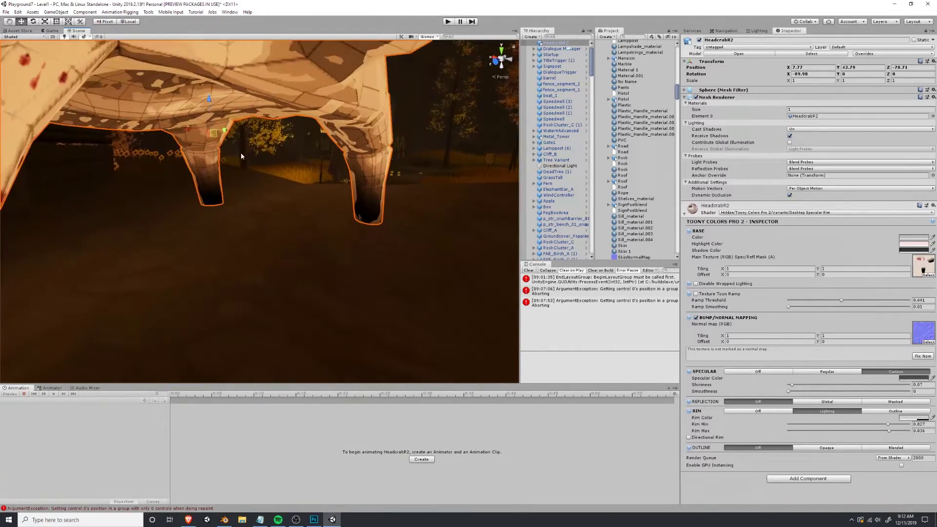
pyautogui.moveTo(241, 157); pyautogui.dragTo(152, 166, button='right')
pyautogui.scroll(4, 169, 164)
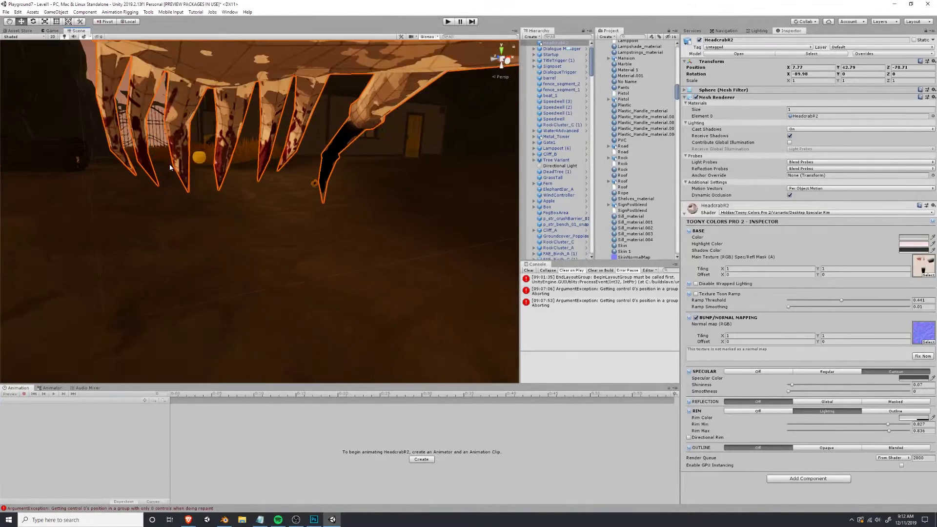
pyautogui.moveTo(221, 127); pyautogui.dragTo(226, 171, button='middle')
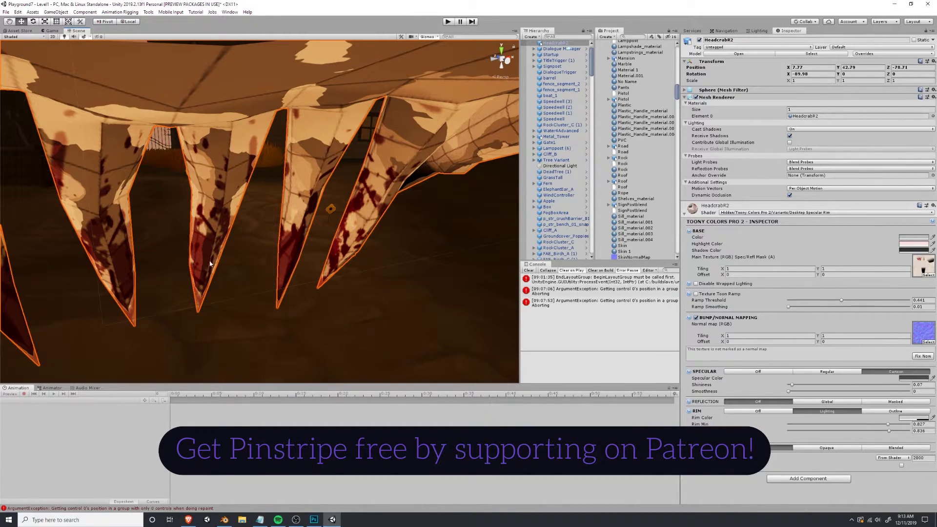
pyautogui.hotkey('alt', 'Tab')
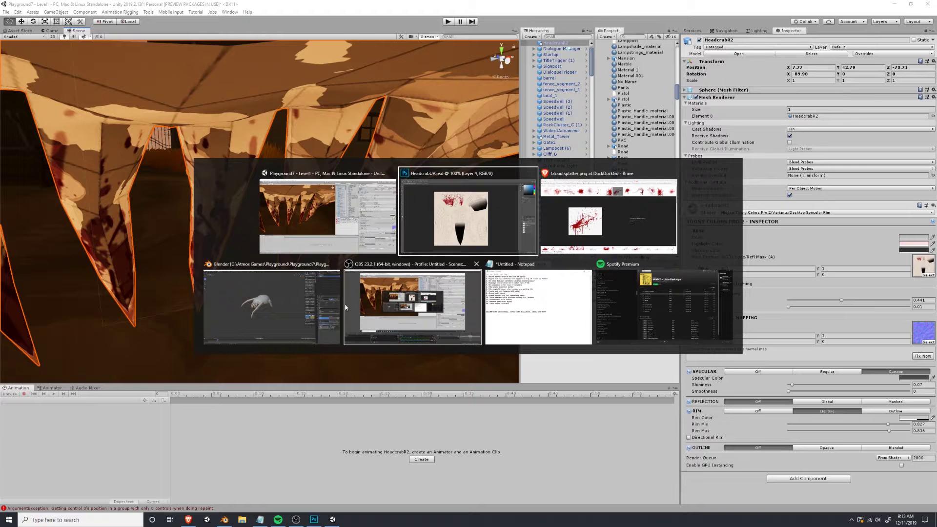
# Switch to Unity and examine the textured headcrab in the scene from a wider front view.
pyautogui.click(448, 222)
pyautogui.hotkey('alt', 'Tab')
pyautogui.moveTo(243, 209); pyautogui.dragTo(330, 236, button='right')
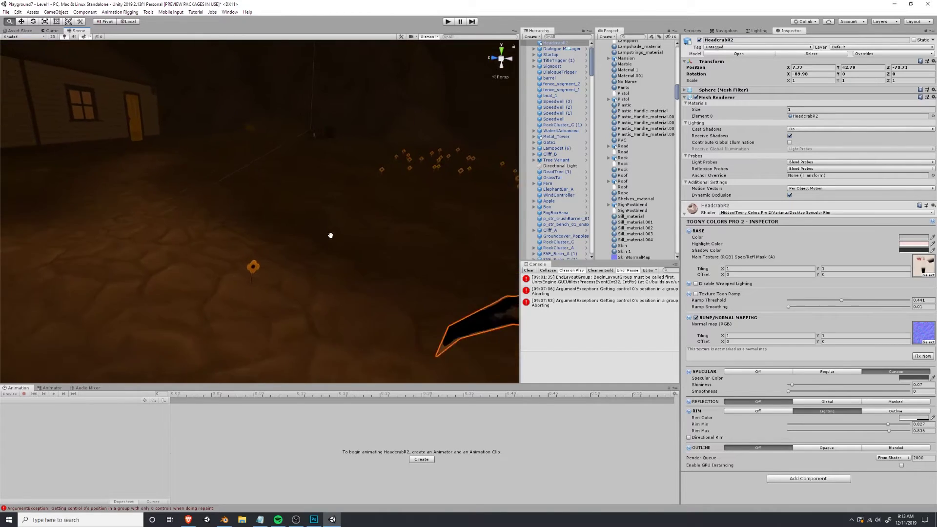
pyautogui.moveTo(330, 236); pyautogui.dragTo(331, 211, button='middle')
pyautogui.scroll(-5, 332, 210)
pyautogui.moveTo(197, 232); pyautogui.dragTo(225, 233, button='middle')
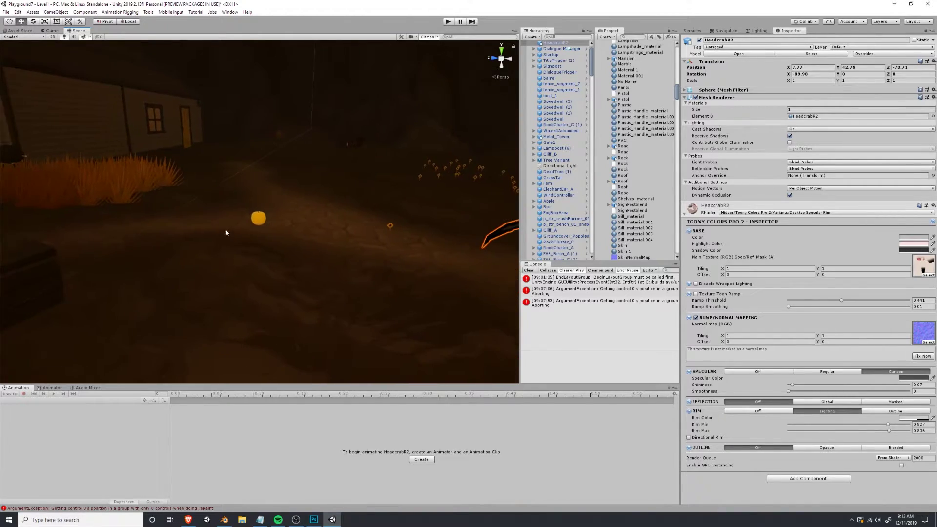
pyautogui.keyDown('alt'); pyautogui.moveTo(226, 233); pyautogui.dragTo(146, 215); pyautogui.keyUp('alt')
pyautogui.scroll(-1, 332, 226)
# In Photoshop, lasso a strip across the bases of the claws on a new layer and fill it with a black-to-transparent gradient fading downward.
pyautogui.hotkey('alt', 'Tab')
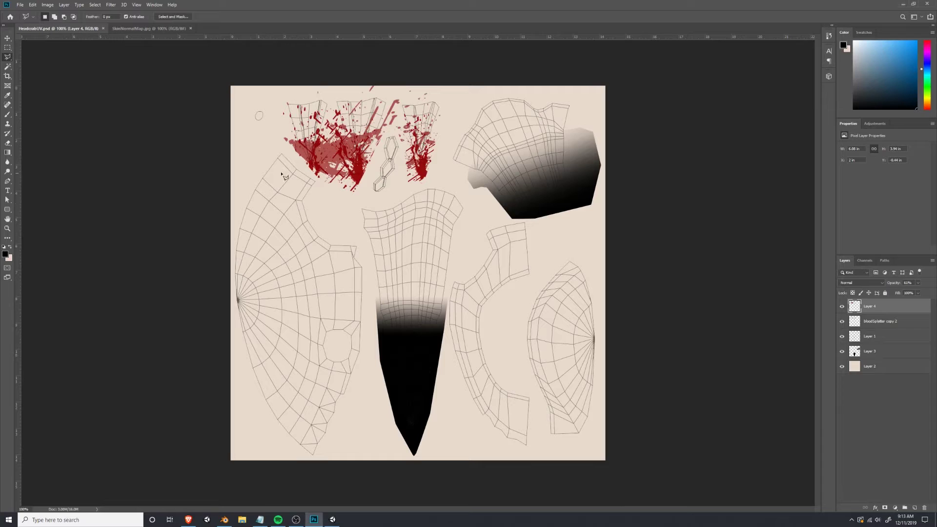
pyautogui.click(915, 508)
pyautogui.moveTo(294, 95)
pyautogui.mouseDown()
pyautogui.moveTo(429, 95)
pyautogui.moveTo(458, 117)
pyautogui.mouseUp()
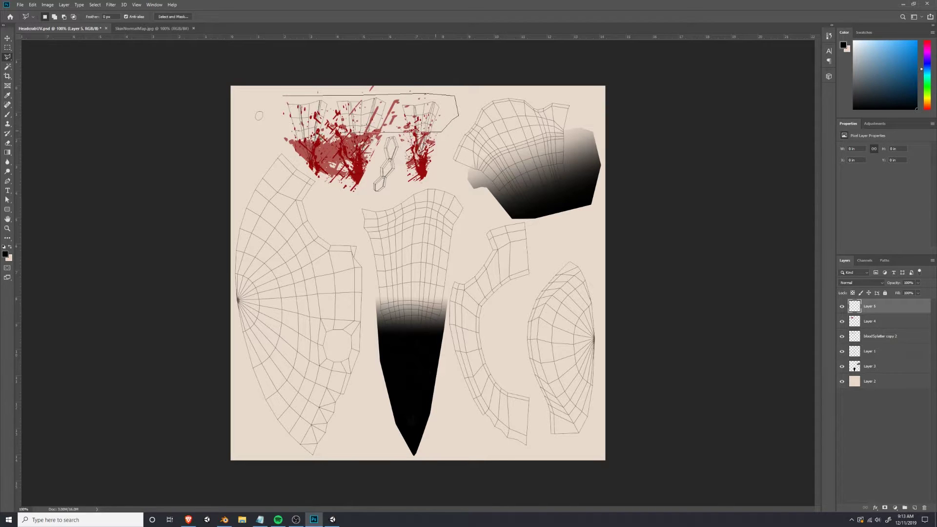
pyautogui.click(271, 128)
pyautogui.click(269, 98)
pyautogui.click(283, 96)
pyautogui.click(10, 152)
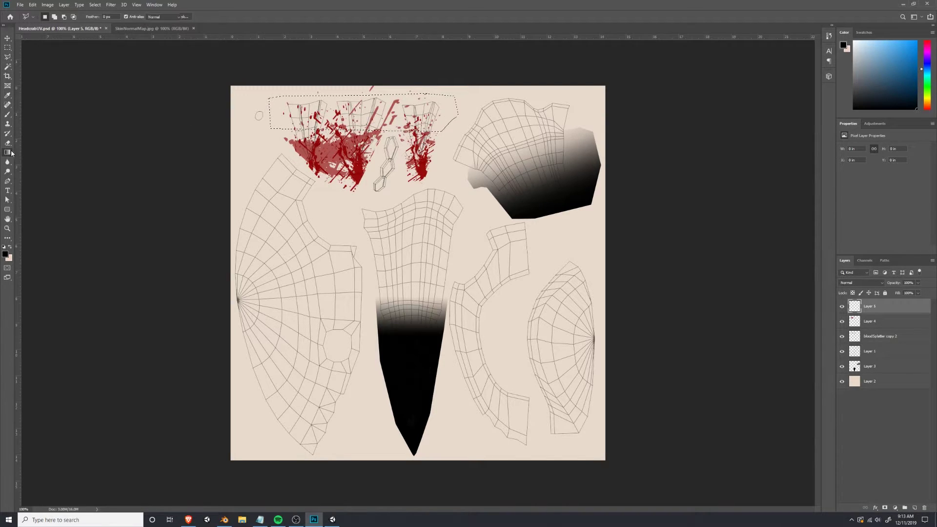
pyautogui.moveTo(393, 96); pyautogui.dragTo(392, 130)
pyautogui.hotkey('ctrl', 'z')
pyautogui.moveTo(392, 93); pyautogui.dragTo(392, 131)
# Check the darkened claw bases on the headcrab in Unity, returning to the Photoshop texture.
pyautogui.hotkey('alt', 'Tab')
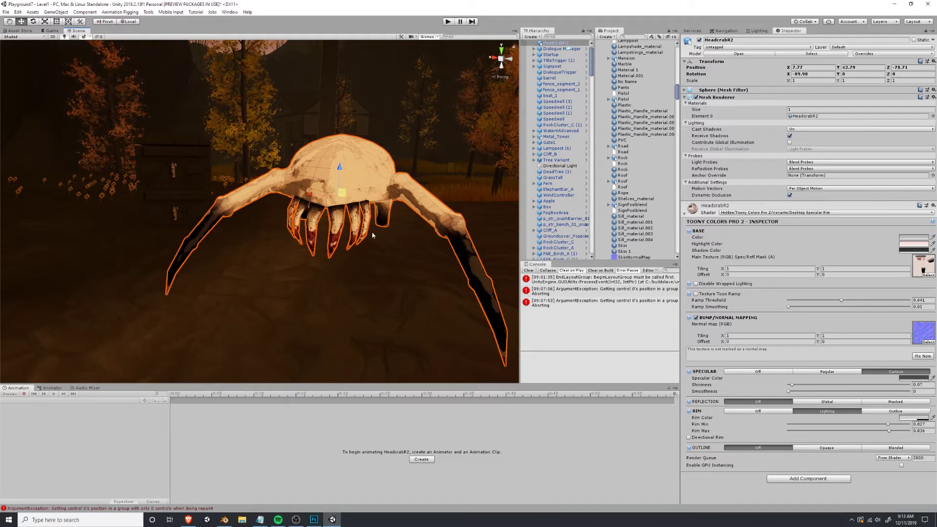
pyautogui.hotkey('alt', 'Tab')
pyautogui.press('l')
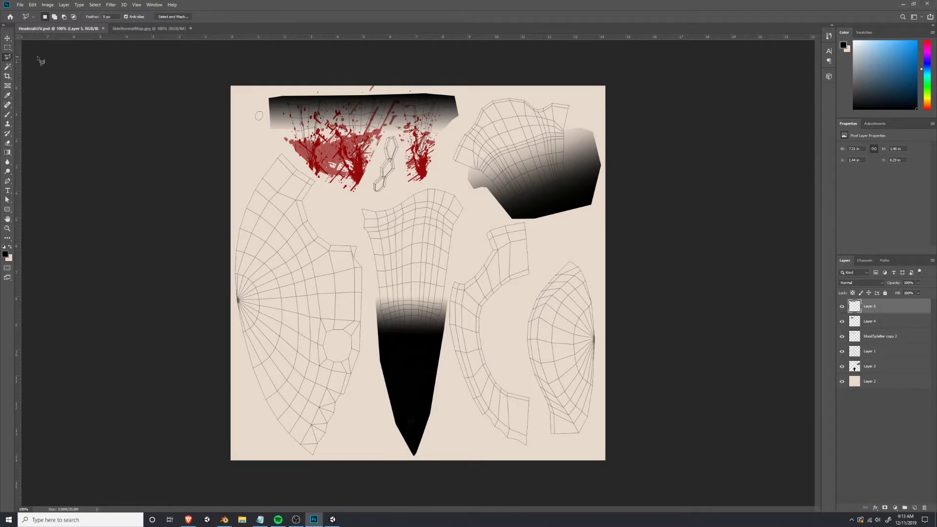
pyautogui.hotkey('alt', 'Tab')
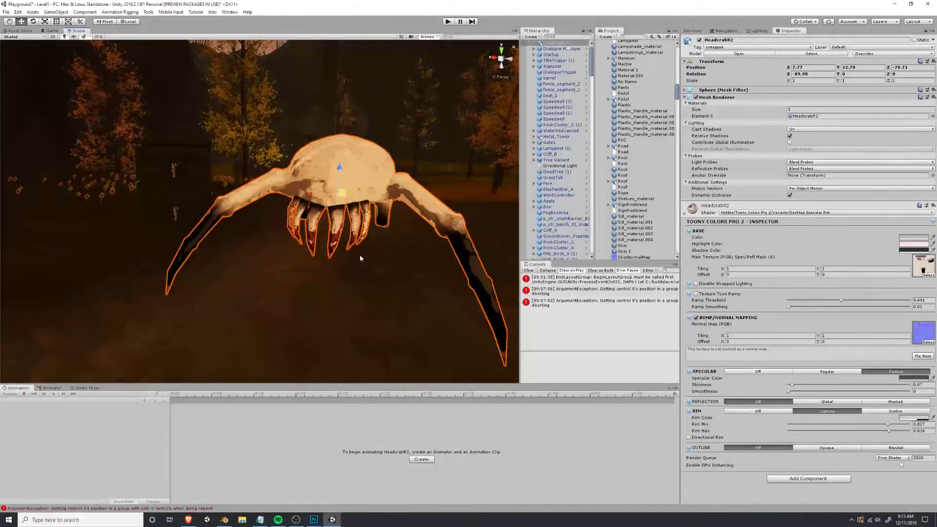
pyautogui.hotkey('alt', 'Tab')
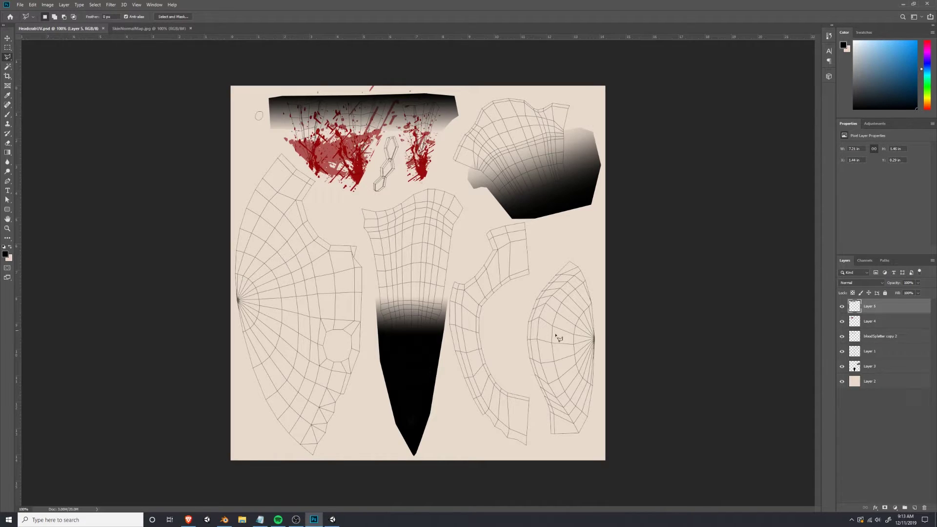
# On a new layer, lasso the chain of hexagons beside the claws, fill it with a black gradient, and save the texture.
pyautogui.click(912, 508)
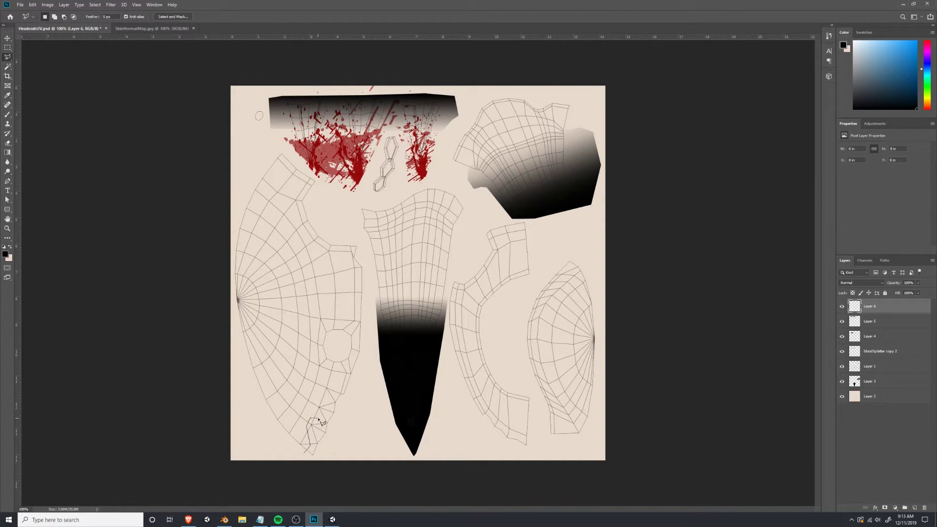
pyautogui.hotkey('ctrl', '+')
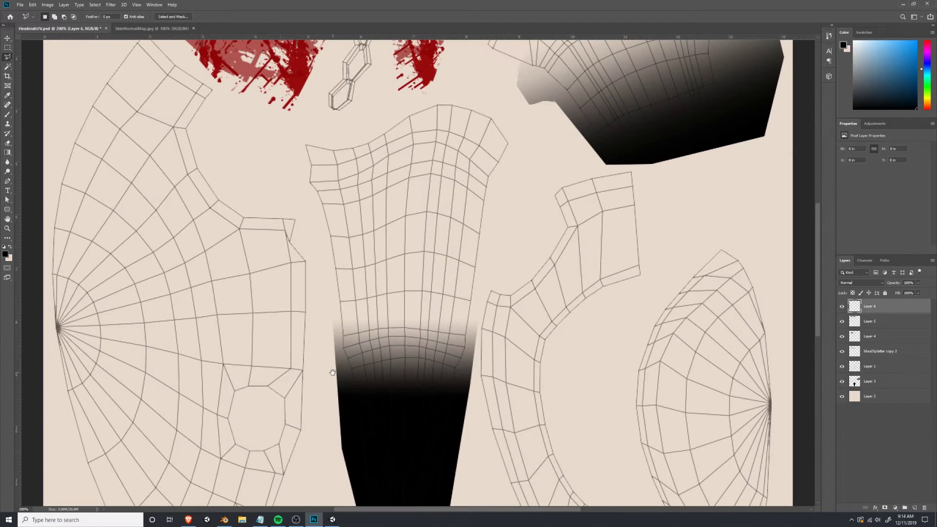
pyautogui.moveTo(332, 372)
pyautogui.mouseDown()
pyautogui.moveTo(445, 206)
pyautogui.moveTo(410, 288)
pyautogui.moveTo(334, 383)
pyautogui.mouseUp()
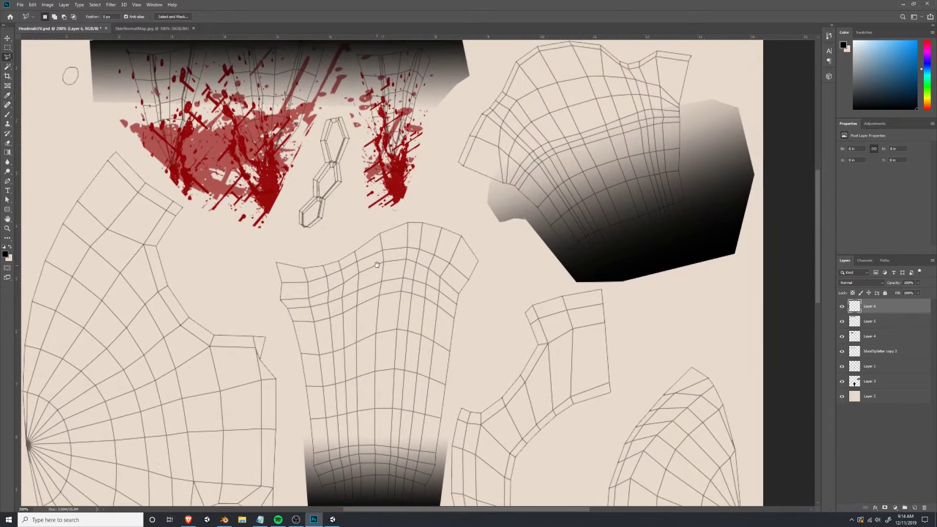
pyautogui.moveTo(320, 118)
pyautogui.mouseDown()
pyautogui.moveTo(296, 204)
pyautogui.moveTo(313, 238)
pyautogui.moveTo(357, 172)
pyautogui.moveTo(354, 130)
pyautogui.moveTo(335, 111)
pyautogui.mouseUp()
pyautogui.press('g')
pyautogui.moveTo(313, 224); pyautogui.dragTo(354, 118)
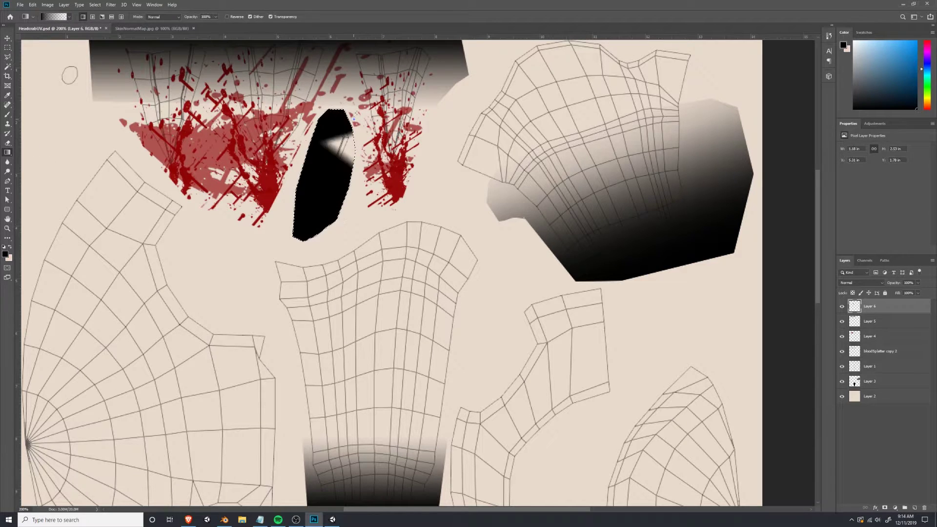
pyautogui.hotkey('ctrl', 'd')
pyautogui.hotkey('ctrl', 's')
# Check the model in Unity, then lasso the lower right edge of the large body shell in the Photoshop texture.
pyautogui.hotkey('alt', 'Tab')
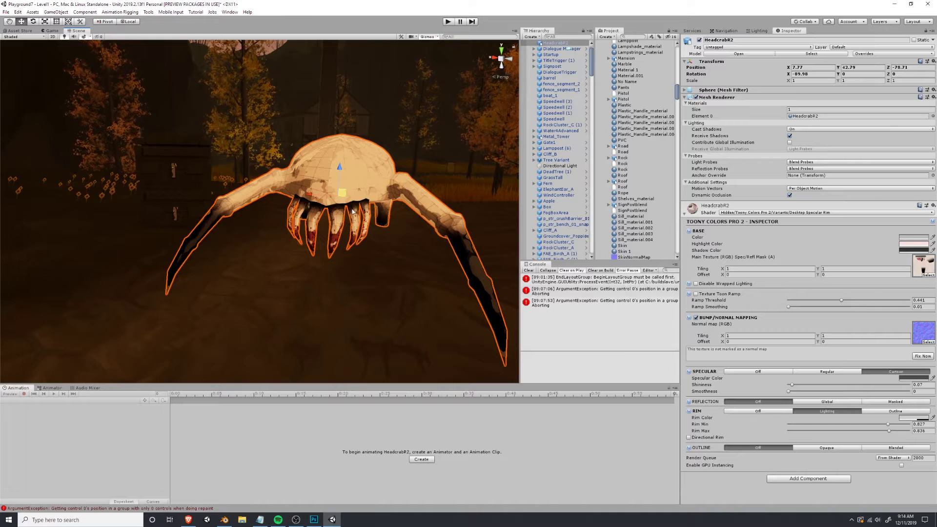
pyautogui.hotkey('alt', 'Tab')
pyautogui.moveTo(266, 361); pyautogui.dragTo(393, 94)
pyautogui.moveTo(343, 234)
pyautogui.mouseDown()
pyautogui.moveTo(386, 226)
pyautogui.moveTo(423, 204)
pyautogui.mouseUp()
pyautogui.press('l')
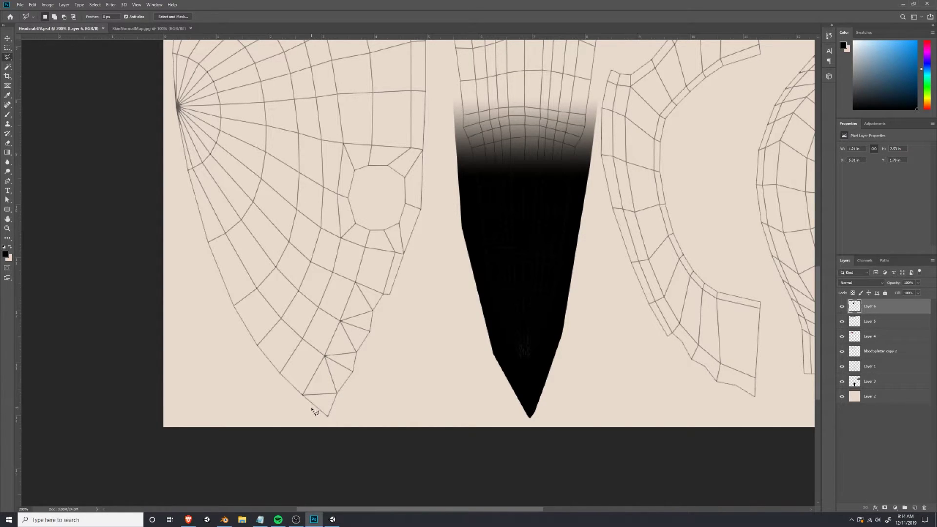
pyautogui.click(335, 380)
pyautogui.click(395, 252)
pyautogui.click(383, 356)
pyautogui.click(337, 432)
pyautogui.click(319, 415)
# Try a black gradient fill in the selected strip along the body shell's edge.
pyautogui.click(8, 152)
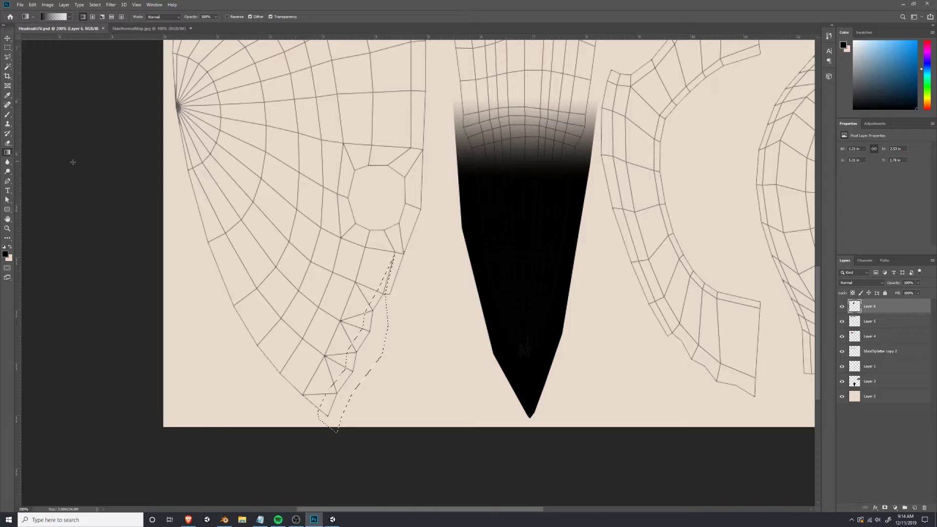
pyautogui.moveTo(342, 339); pyautogui.dragTo(493, 339)
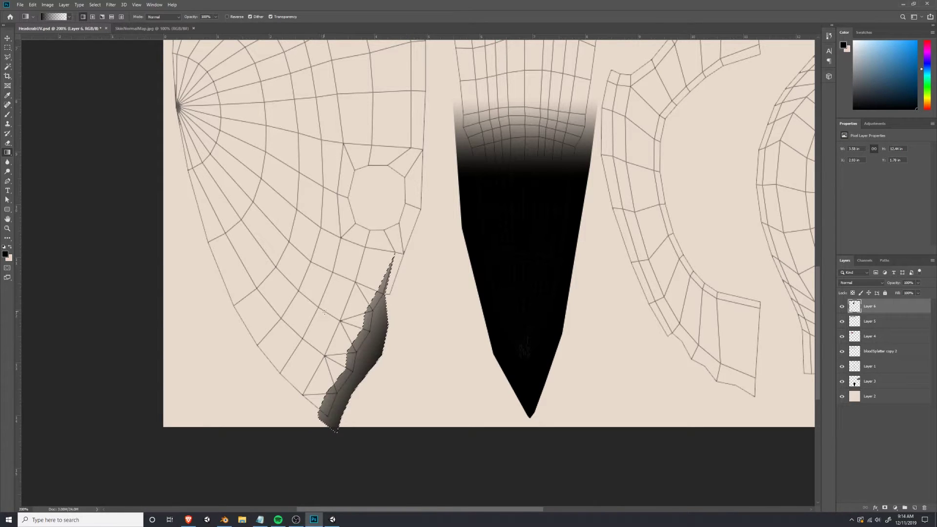
pyautogui.hotkey('ctrl', 'd')
pyautogui.click(8, 57)
pyautogui.hotkey('ctrl', 'z')
pyautogui.hotkey('ctrl', 'z')
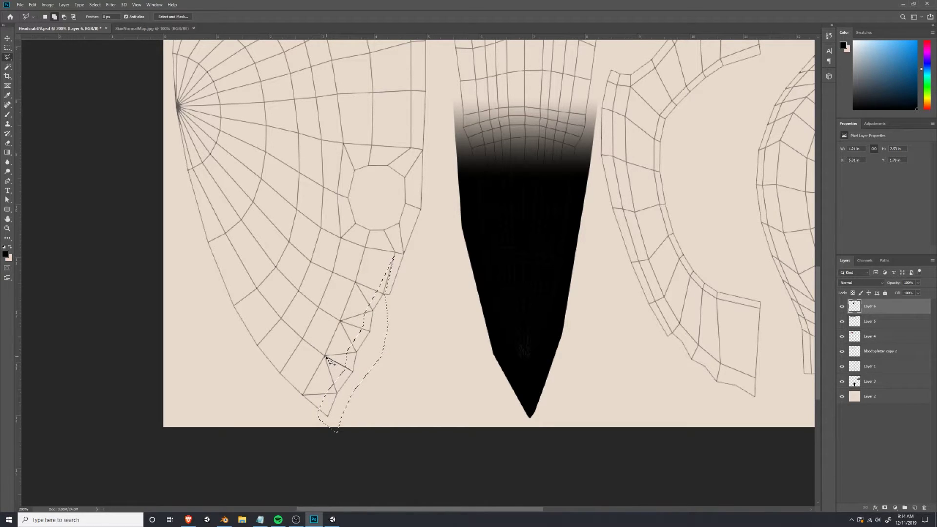
# Add the triangular mesh faces and the bottom tip along the body shell's lower edge to the selection.
pyautogui.click(326, 357)
pyautogui.doubleClick(357, 352)
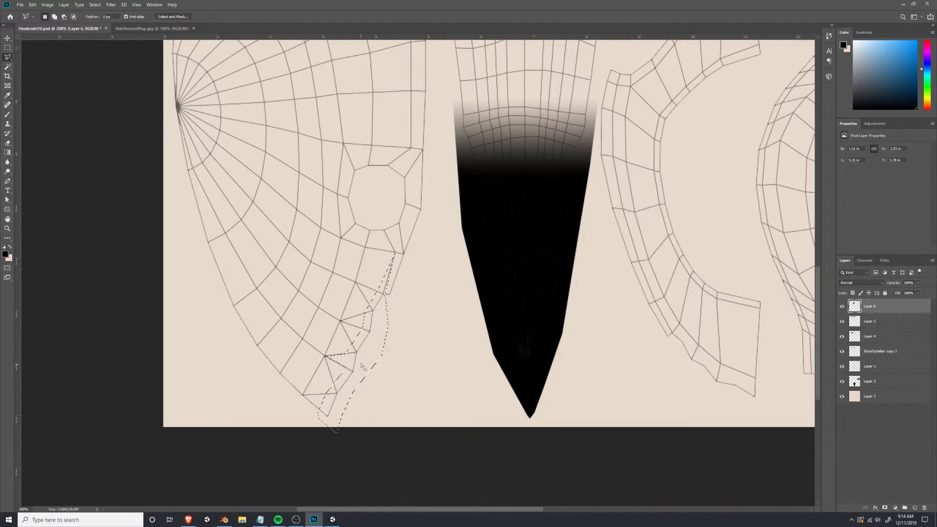
pyautogui.click(371, 332)
pyautogui.click(341, 321)
pyautogui.doubleClick(376, 310)
pyautogui.click(372, 310)
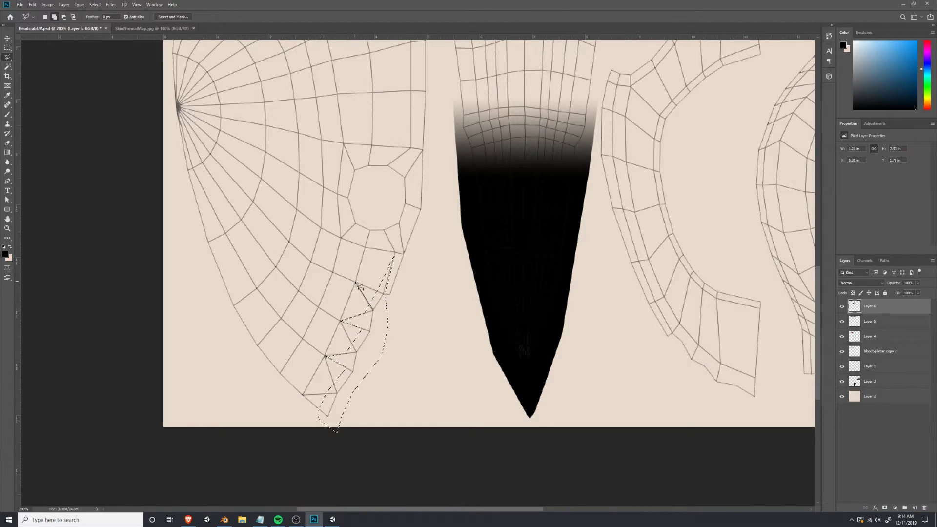
pyautogui.click(355, 282)
pyautogui.click(384, 294)
pyautogui.doubleClick(379, 320)
pyautogui.keyDown('shift'); pyautogui.click(340, 392); pyautogui.keyUp('shift')
pyautogui.click(303, 396)
pyautogui.click(329, 420)
pyautogui.click(347, 411)
pyautogui.click(340, 393)
# Fill the spiked selection on the body shell with a black gradient fading inward and deselect it.
pyautogui.click(7, 153)
pyautogui.moveTo(427, 347); pyautogui.dragTo(205, 359)
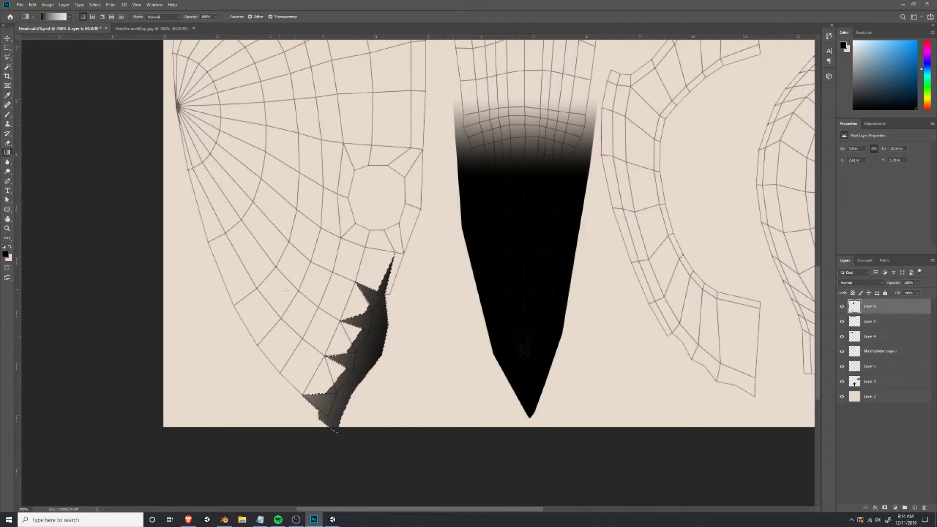
pyautogui.hotkey('ctrl', 'd')
# Inspect the dark spikes along the headcrab's lower body rim in Unity from close up.
pyautogui.hotkey('alt', 'Tab')
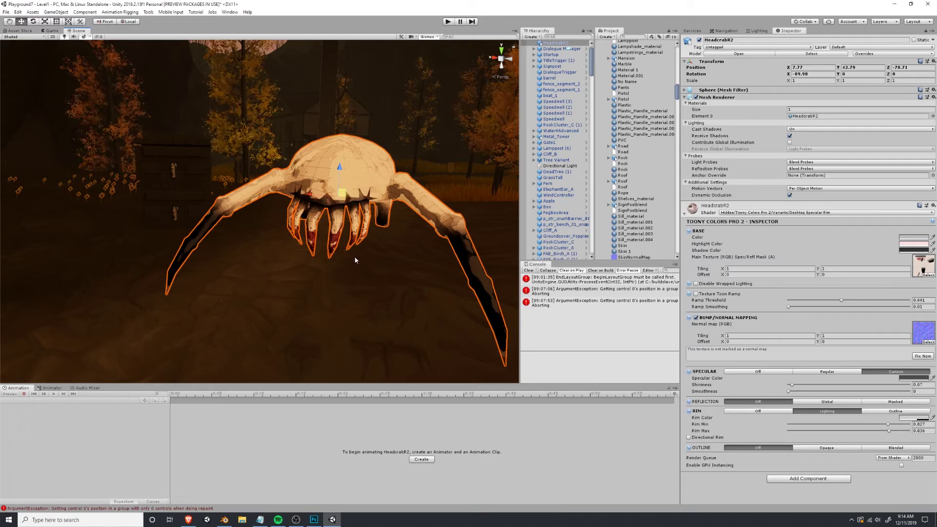
pyautogui.scroll(3, 439, 204)
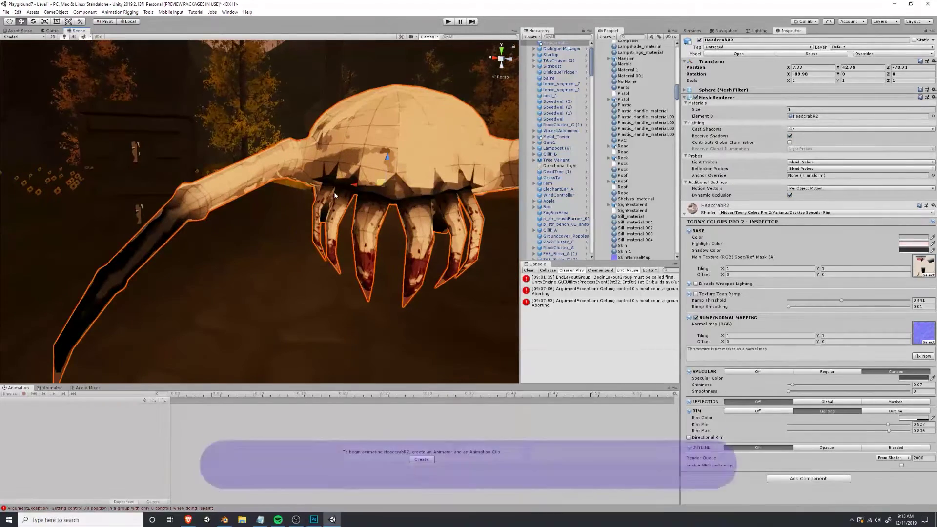
pyautogui.keyDown('alt'); pyautogui.moveTo(438, 205); pyautogui.dragTo(310, 224); pyautogui.keyUp('alt')
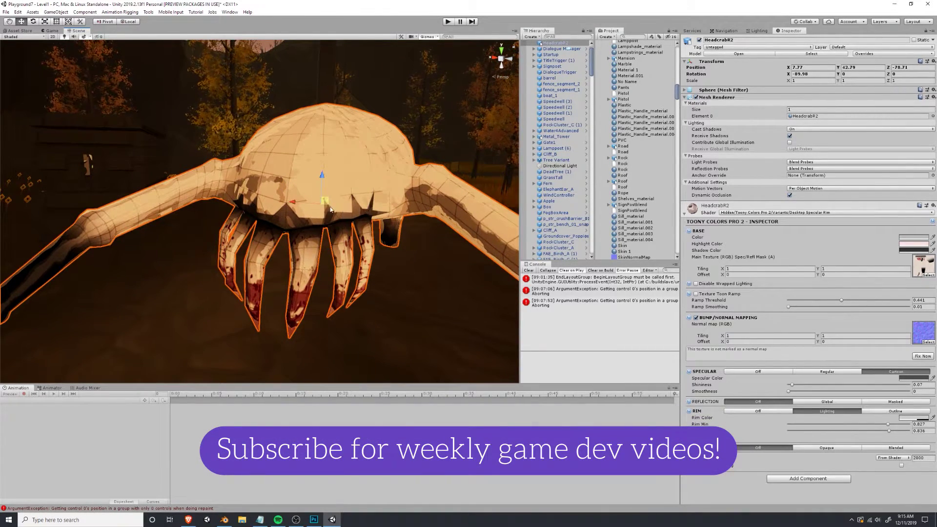
# Back in Photoshop, lasso and delete the uppermost dark spike on the body shell's lower edge.
pyautogui.hotkey('alt', 'Tab')
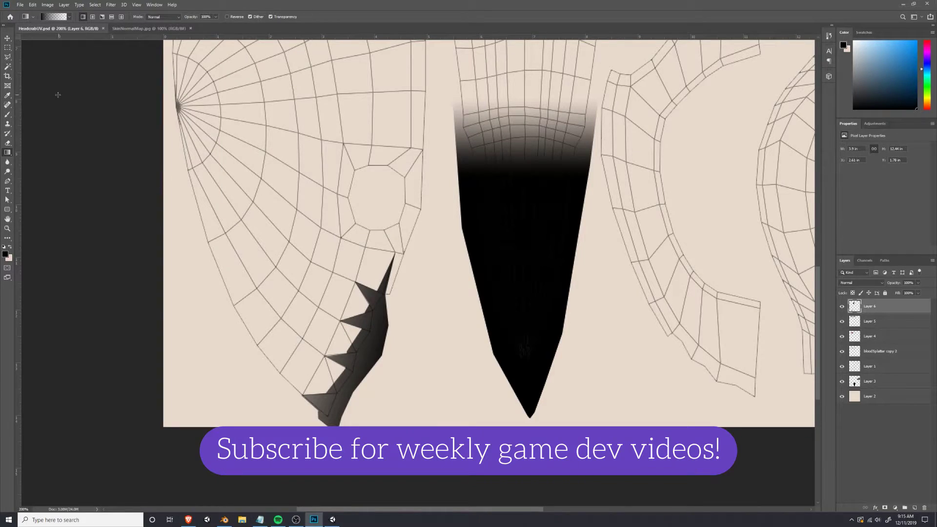
pyautogui.press('l')
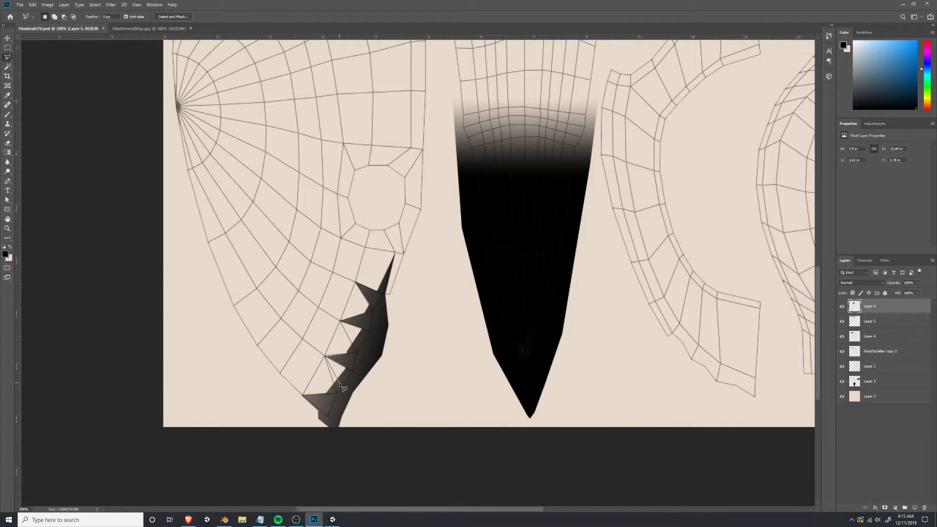
pyautogui.doubleClick(343, 388)
pyautogui.click(468, 188)
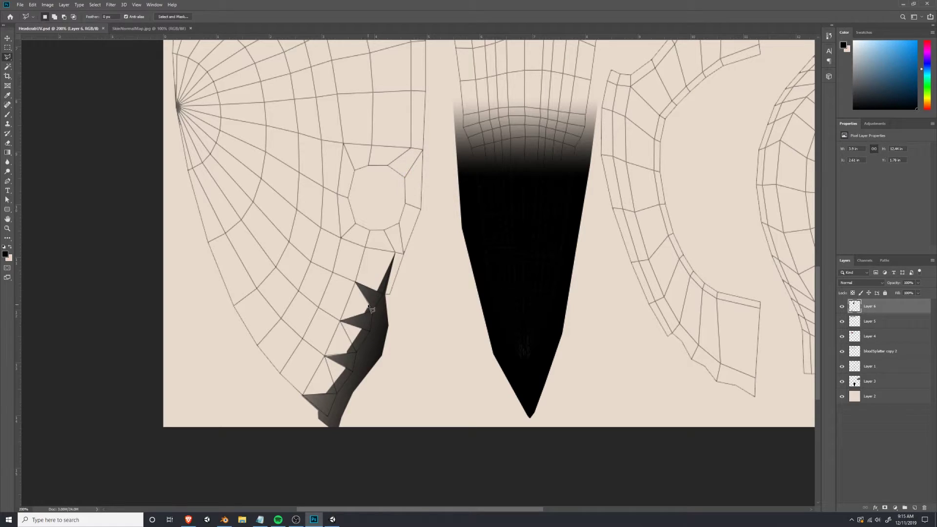
pyautogui.click(355, 282)
pyautogui.click(356, 315)
pyautogui.click(341, 288)
pyautogui.click(354, 279)
pyautogui.press('Delete')
pyautogui.hotkey('ctrl', 'd')
pyautogui.click(375, 311)
pyautogui.click(354, 281)
pyautogui.press('Delete')
# Lasso and delete the thin gradient sliver above the remaining spikes on the body shell.
pyautogui.click(377, 247)
pyautogui.click(356, 277)
pyautogui.click(369, 293)
pyautogui.click(403, 251)
pyautogui.doubleClick(393, 240)
pyautogui.press('Delete')
# Lasso the mesh faces just above the remaining spikes and fill them with a black gradient fading inward.
pyautogui.click(385, 295)
pyautogui.click(357, 282)
pyautogui.click(412, 256)
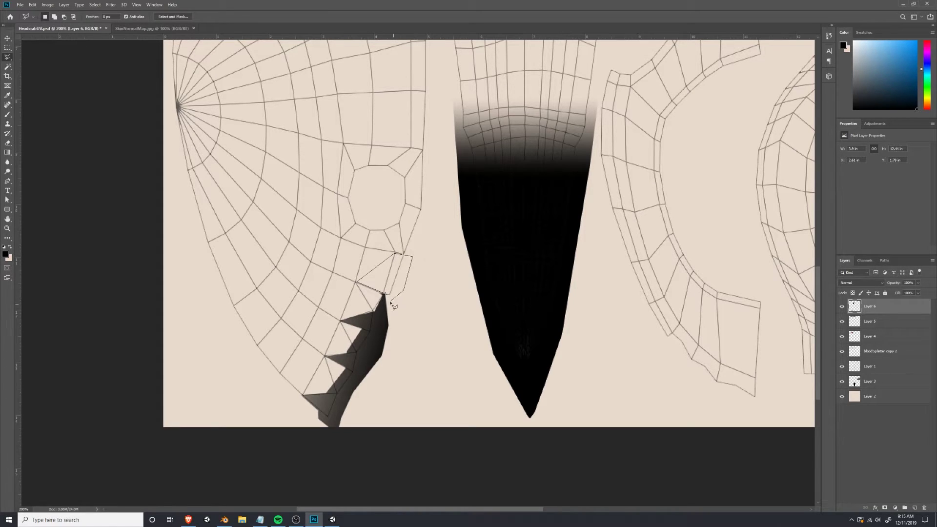
pyautogui.click(391, 301)
pyautogui.click(385, 295)
pyautogui.click(7, 153)
pyautogui.moveTo(359, 276); pyautogui.dragTo(470, 253)
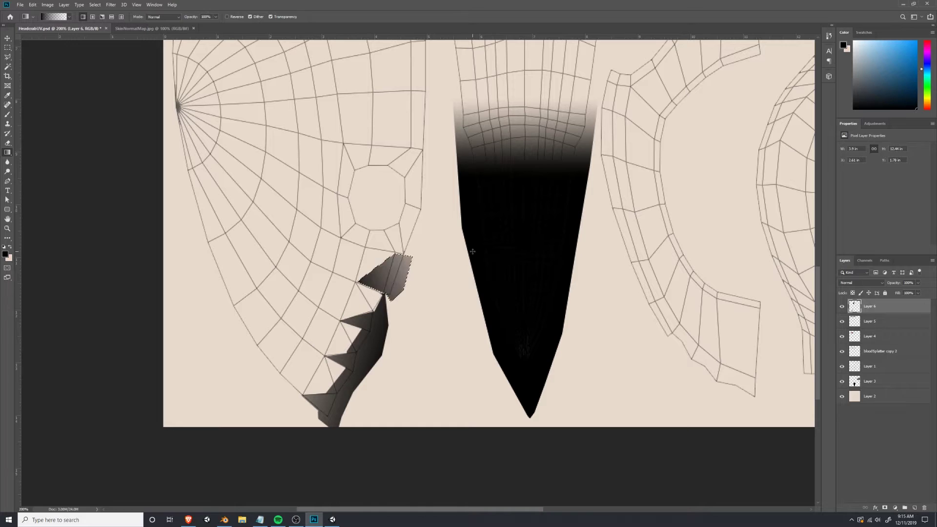
pyautogui.hotkey('ctrl', 'd')
# Clear the excess gradient from the triangular gap between the two upper remaining spikes.
pyautogui.click(8, 58)
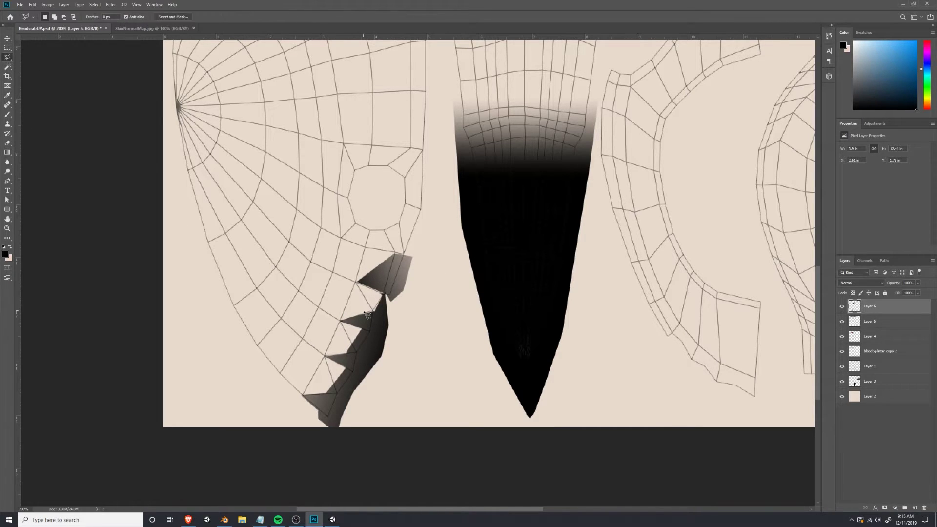
pyautogui.click(340, 320)
pyautogui.click(370, 332)
pyautogui.click(307, 313)
pyautogui.click(340, 320)
pyautogui.press('Delete')
pyautogui.hotkey('ctrl', 'd')
# Clear the excess gradient from the lowest triangular gap, following the mesh lines.
pyautogui.click(302, 396)
pyautogui.click(338, 394)
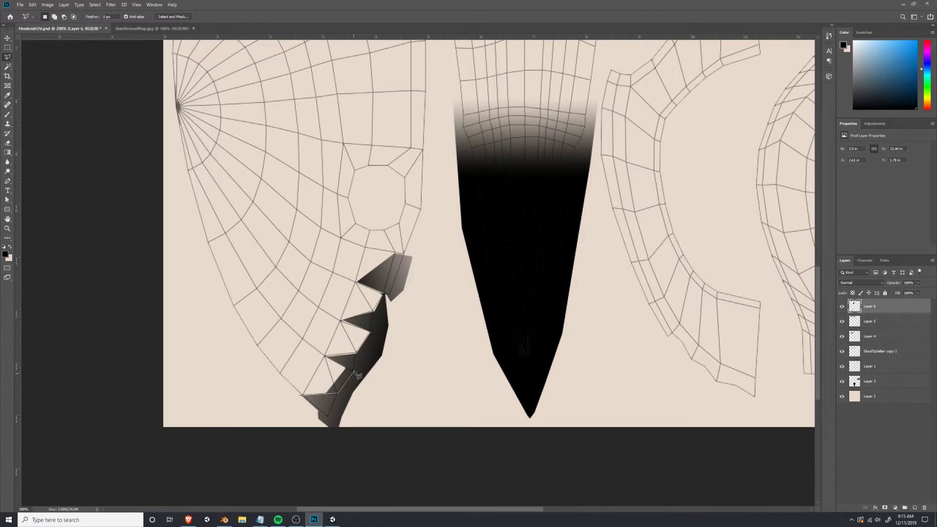
pyautogui.click(325, 355)
pyautogui.click(292, 370)
pyautogui.click(301, 396)
pyautogui.hotkey('ctrl', 'd')
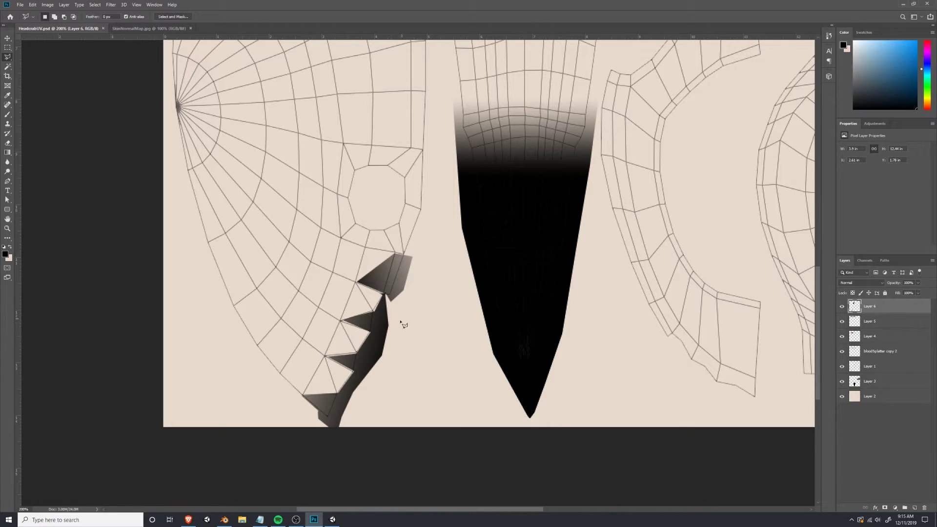
# Check the cleaned-up spikes on the headcrab's body in Unity, returning to the Photoshop texture.
pyautogui.hotkey('alt', 'Tab')
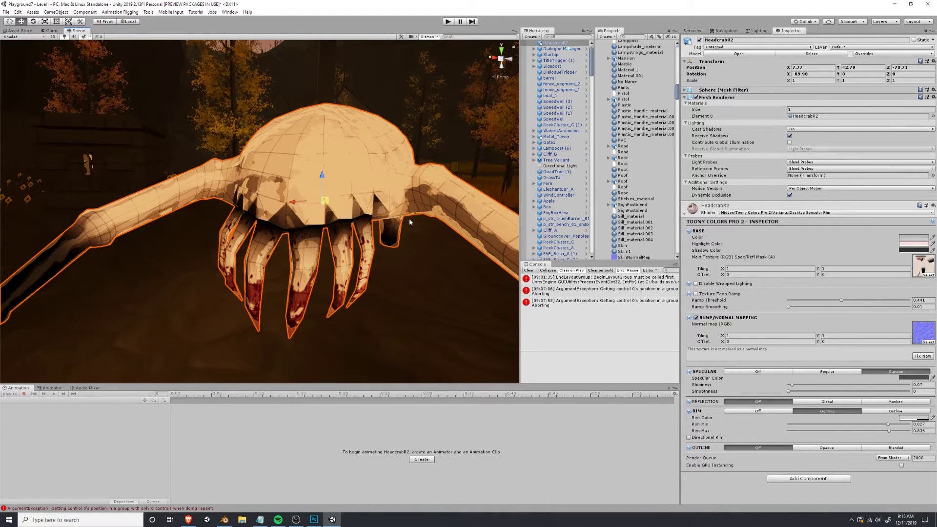
pyautogui.click(409, 219)
pyautogui.hotkey('alt', 'Tab')
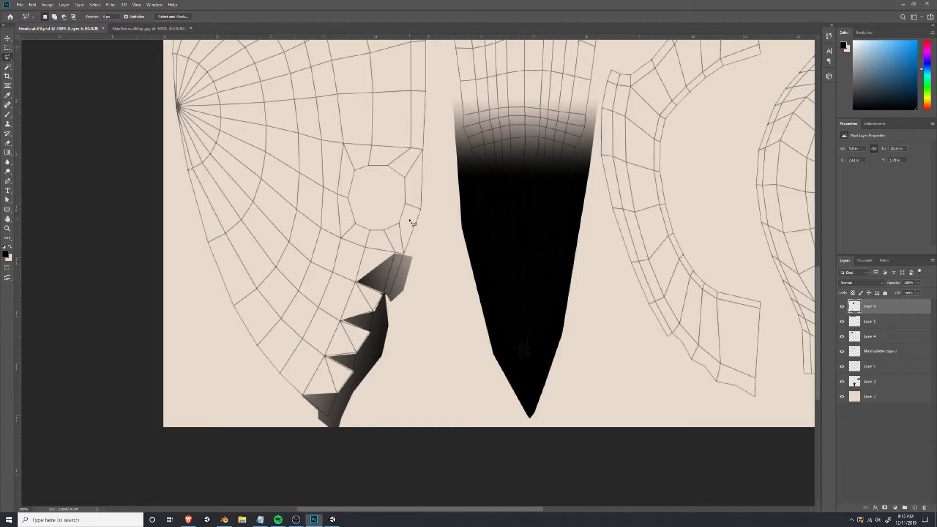
# Lasso the three triangular gaps between the dark spikes, combining them into one selection.
pyautogui.click(357, 283)
pyautogui.click(384, 294)
pyautogui.click(325, 356)
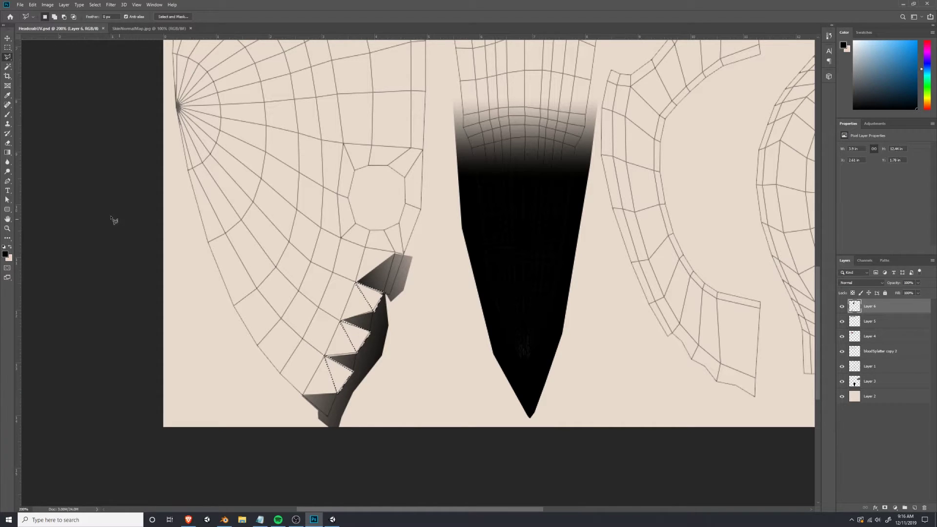
# Set the foreground color to ffffff and fill the selected gaps with a white gradient on a new layer, removing the selection.
pyautogui.click(8, 152)
pyautogui.click(5, 255)
pyautogui.write('ffffff')
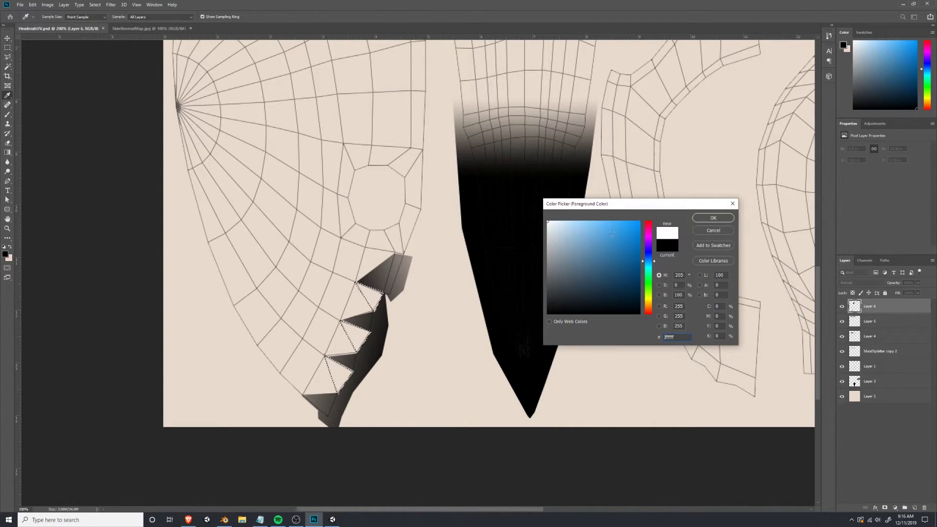
pyautogui.press('Return')
pyautogui.press('g')
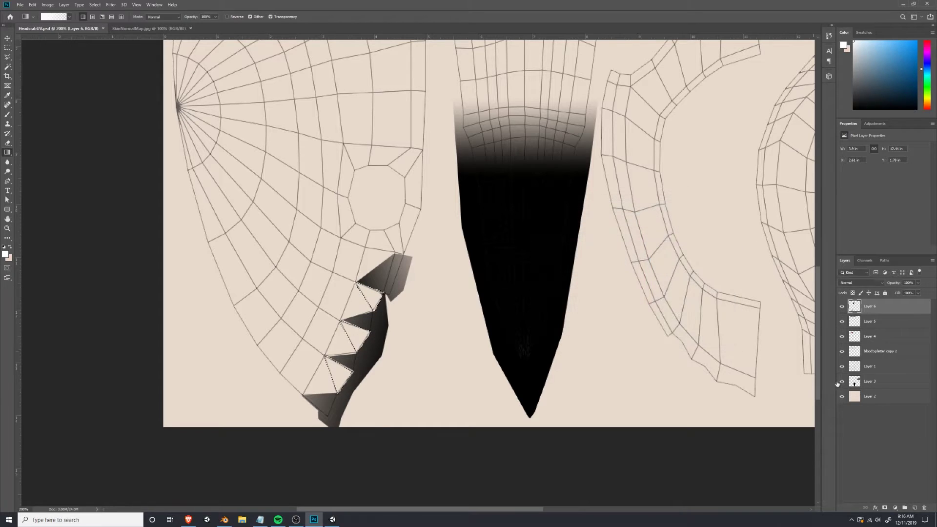
pyautogui.click(913, 508)
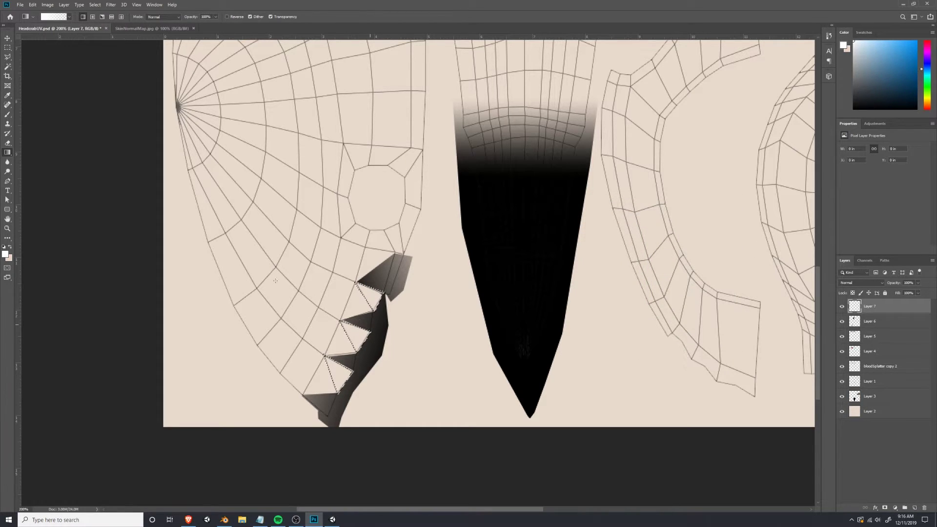
pyautogui.moveTo(275, 281); pyautogui.dragTo(518, 315)
pyautogui.hotkey('ctrl', 'd')
pyautogui.press('v')
pyautogui.keyDown('shift'); pyautogui.click(879, 319); pyautogui.keyUp('shift')
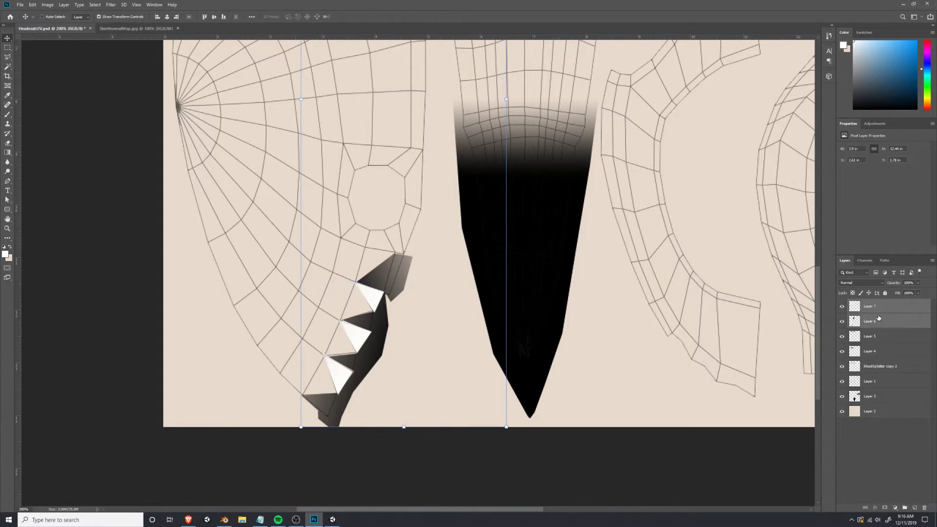
pyautogui.rightClick(879, 319)
pyautogui.click(872, 331)
pyautogui.click(872, 331)
# Marquee the spike area on Layer 6 and move its dark shading onto a separate new layer.
pyautogui.click(881, 322)
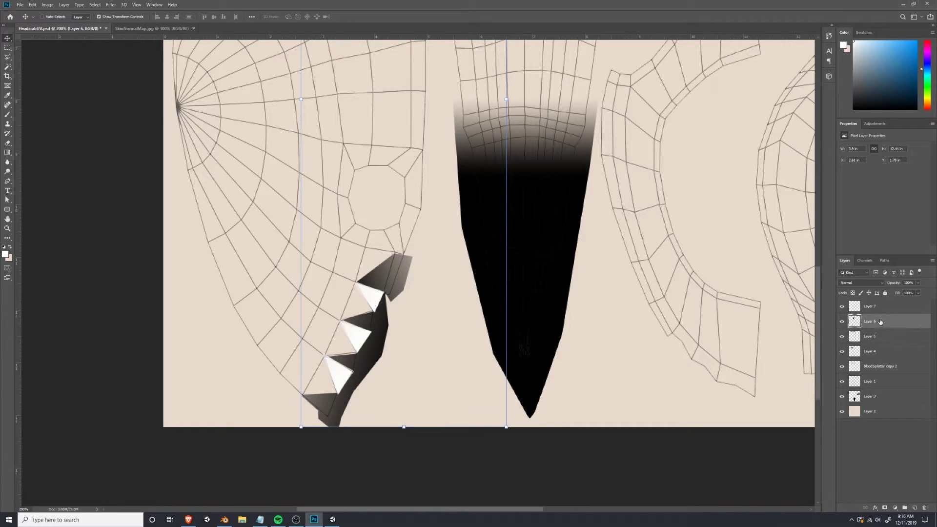
pyautogui.click(8, 48)
pyautogui.moveTo(261, 220); pyautogui.dragTo(436, 446)
pyautogui.hotkey('ctrl', 'j')
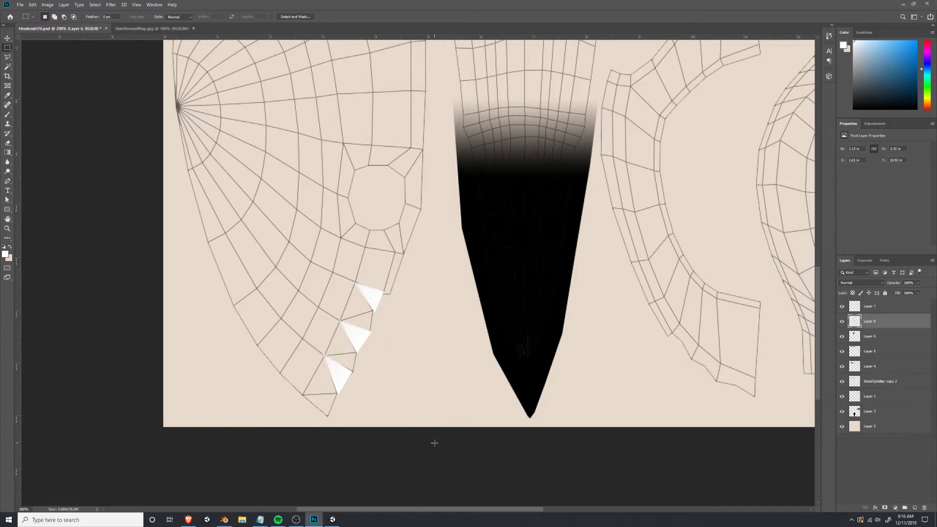
# Merge the separated dark spike layer with the white triangle layer, Layer 7.
pyautogui.press('v')
pyautogui.keyDown('ctrl'); pyautogui.click(872, 307); pyautogui.keyUp('ctrl')
pyautogui.rightClick(889, 307)
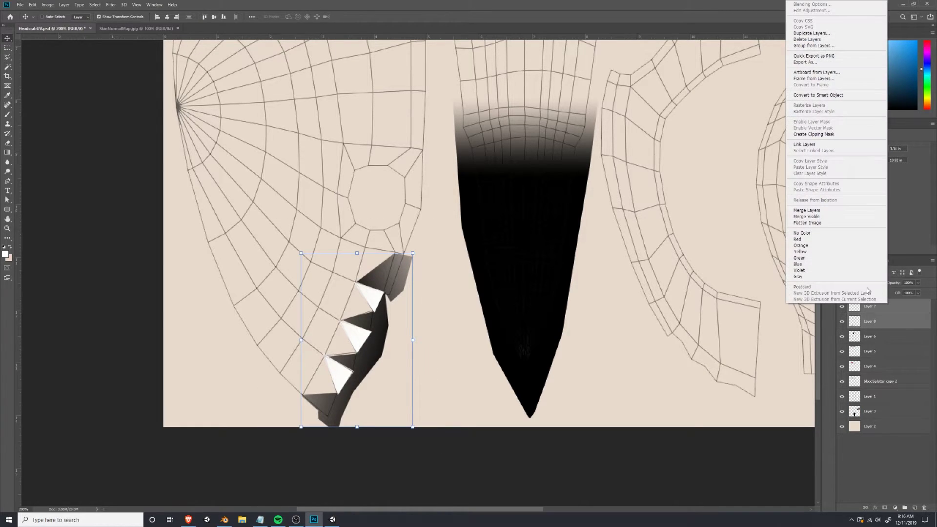
pyautogui.click(816, 212)
# Try the Overlay blend mode on the merged spike layer, returning it to Normal.
pyautogui.click(868, 283)
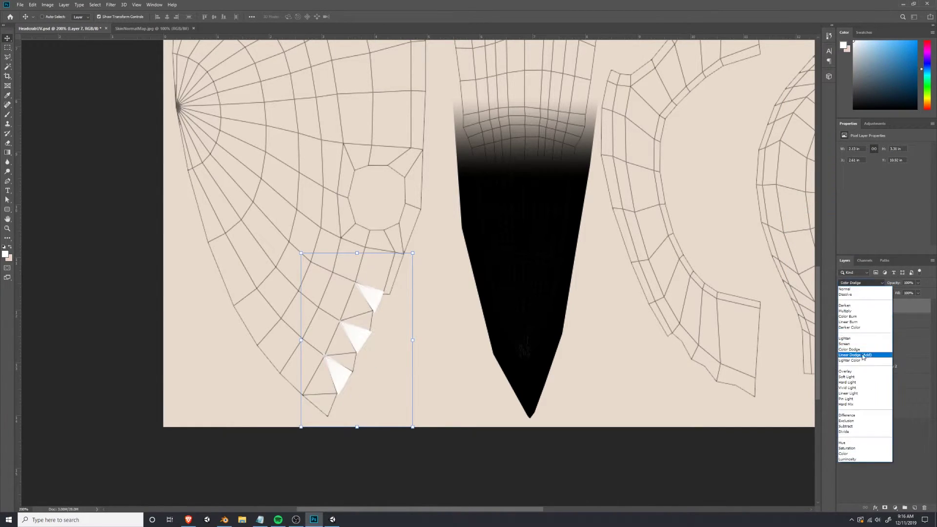
pyautogui.click(861, 375)
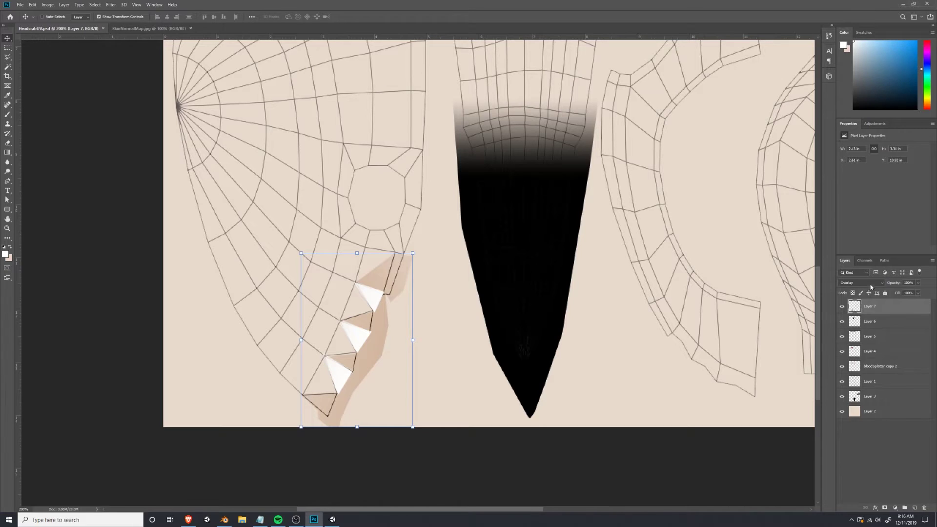
pyautogui.click(870, 285)
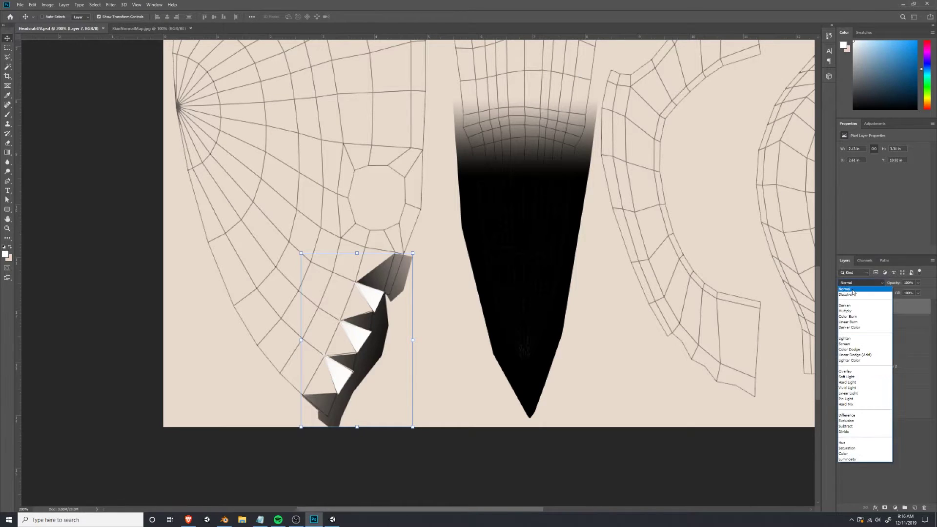
pyautogui.click(859, 289)
# Lower the merged spike layer's opacity to 66% and inspect the result on the headcrab in Unity from several angles.
pyautogui.moveTo(917, 292); pyautogui.dragTo(887, 292)
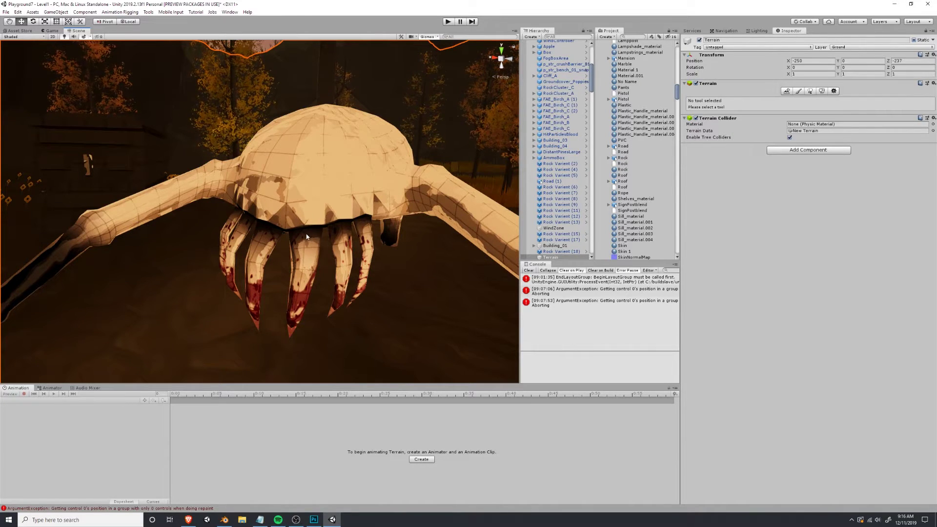
pyautogui.keyDown('alt'); pyautogui.moveTo(307, 234); pyautogui.dragTo(397, 246); pyautogui.keyUp('alt')
pyautogui.keyDown('alt'); pyautogui.moveTo(396, 247); pyautogui.dragTo(372, 250, button='right'); pyautogui.keyUp('alt')
pyautogui.moveTo(373, 250)
pyautogui.mouseDown(button='middle')
pyautogui.moveTo(364, 236)
pyautogui.moveTo(377, 247)
pyautogui.mouseUp(button='middle')
pyautogui.keyDown('alt'); pyautogui.moveTo(377, 248); pyautogui.dragTo(260, 235); pyautogui.keyUp('alt')
pyautogui.scroll(-5, 260, 232)
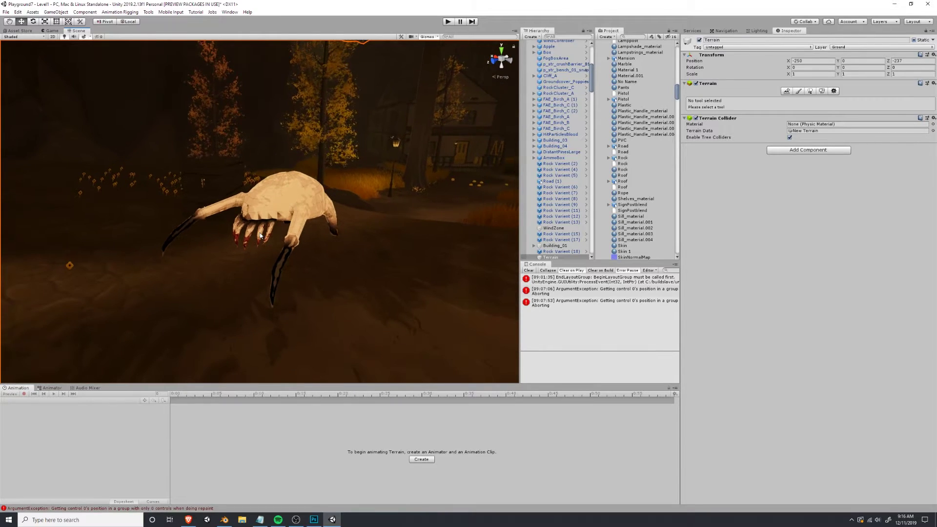
pyautogui.moveTo(291, 238); pyautogui.dragTo(330, 234, button='middle')
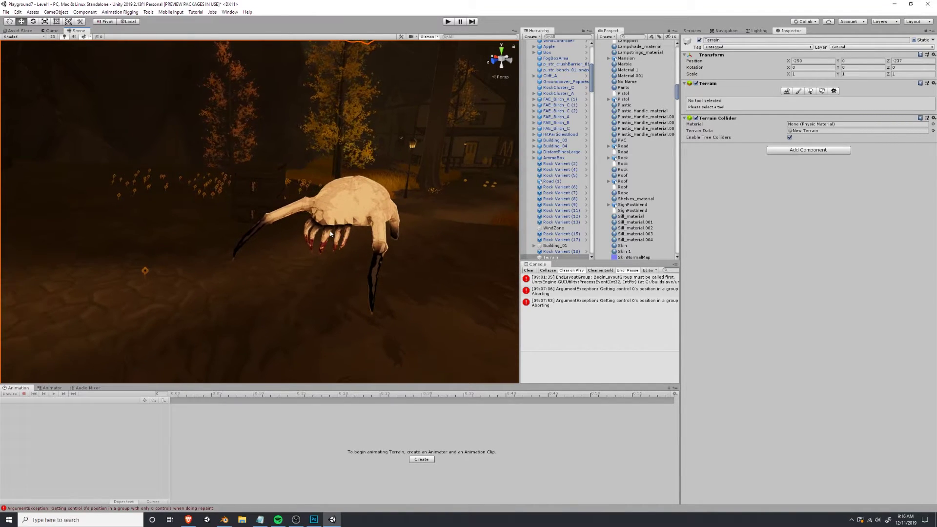
pyautogui.scroll(3, 330, 234)
# Turn off bump/normal mapping on the headcrab's material.
pyautogui.click(331, 235)
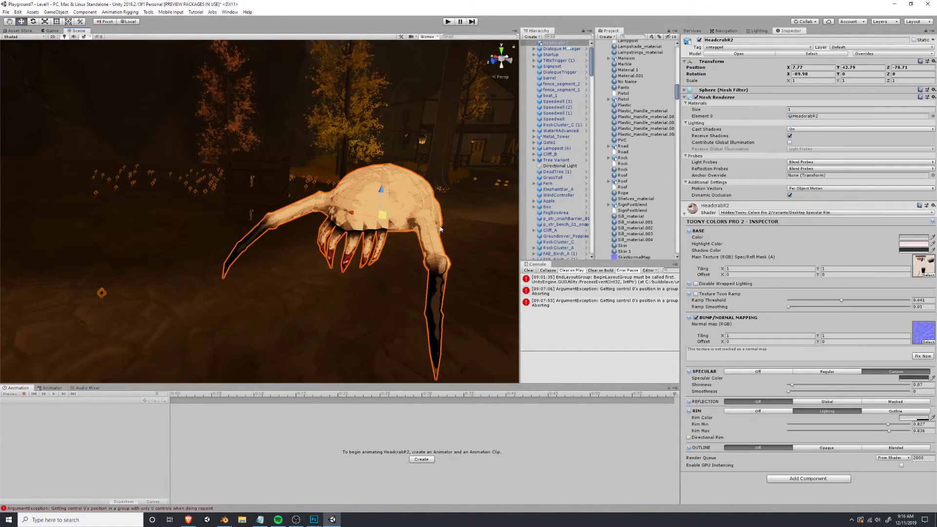
pyautogui.click(696, 318)
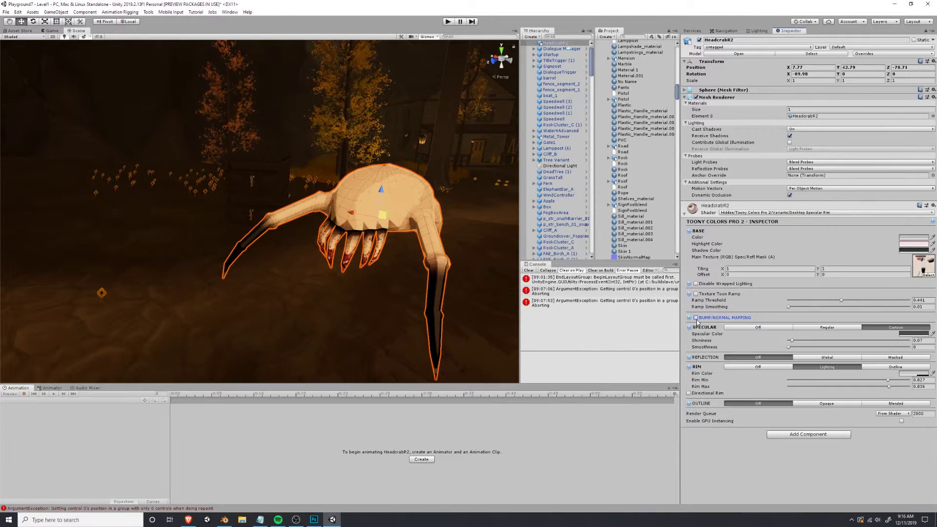
pyautogui.scroll(2, 397, 272)
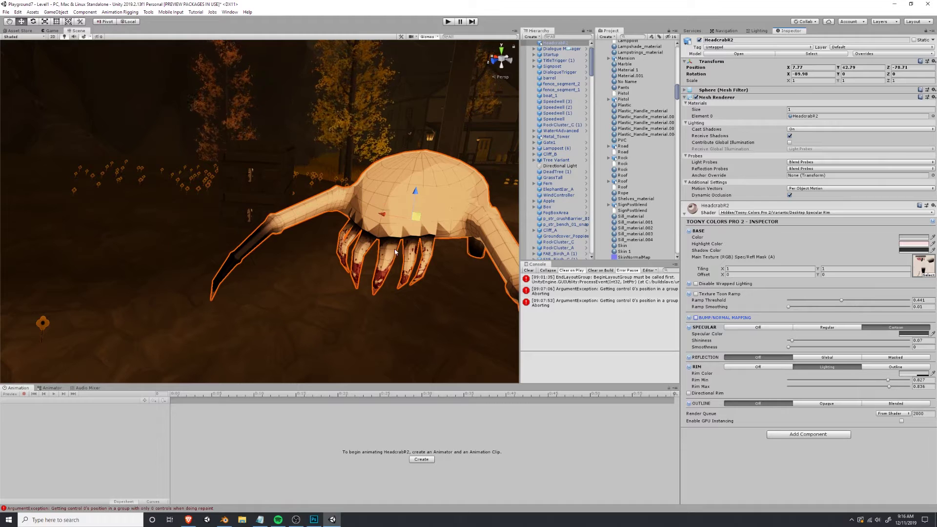
# Return to the Photoshop texture, add a new layer and lasso a tapered stripe running from the lower-left mesh edge over the lowest spike.
pyautogui.hotkey('alt', 'Tab')
pyautogui.click(8, 58)
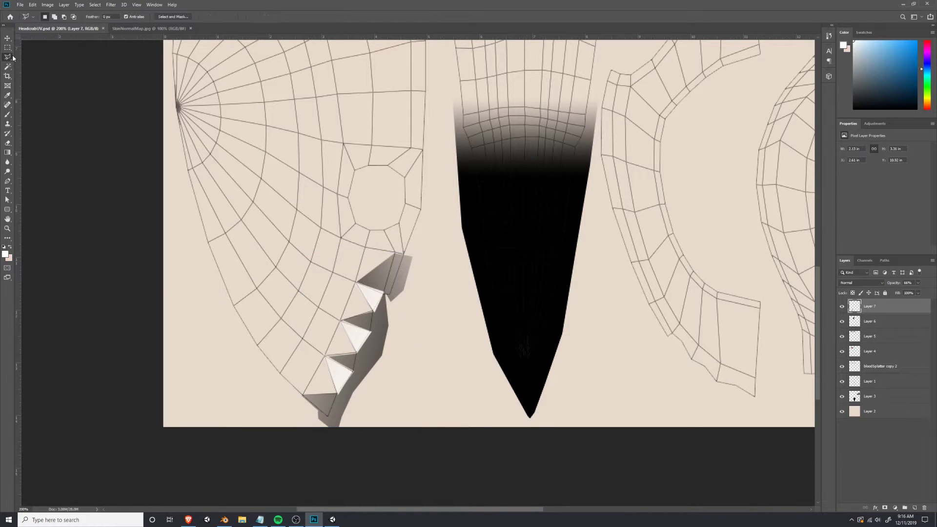
pyautogui.click(912, 506)
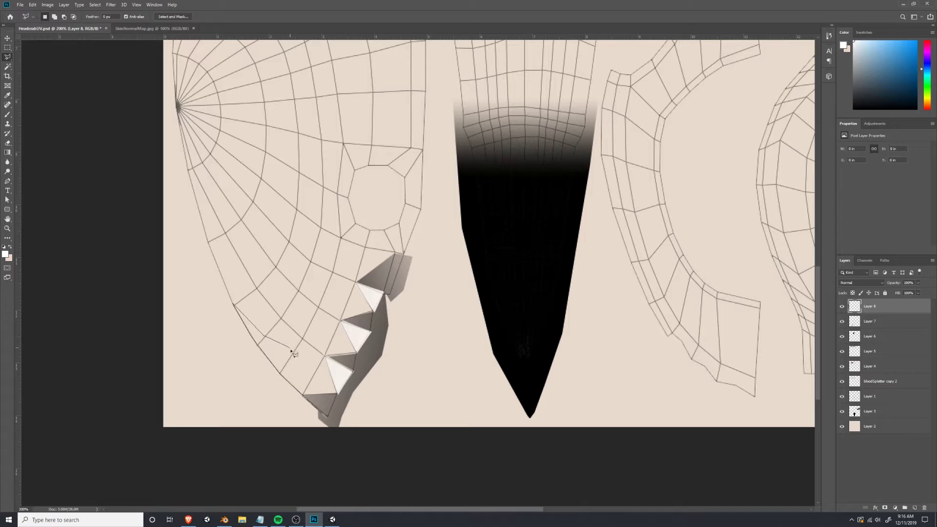
pyautogui.click(345, 422)
pyautogui.press('Return')
# Add two matching tapered stripes over the middle spikes to the selection, following the mesh lines.
pyautogui.click(302, 340)
pyautogui.click(256, 288)
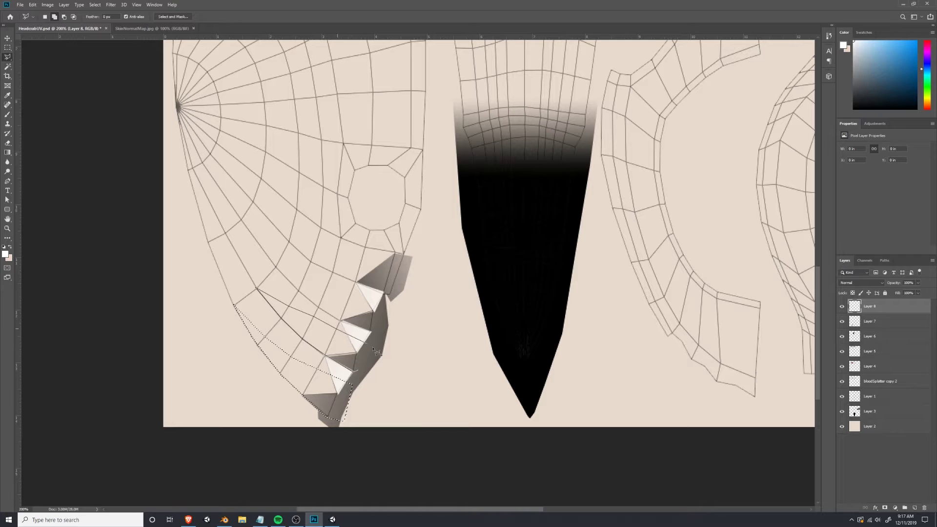
pyautogui.doubleClick(365, 370)
pyautogui.click(342, 321)
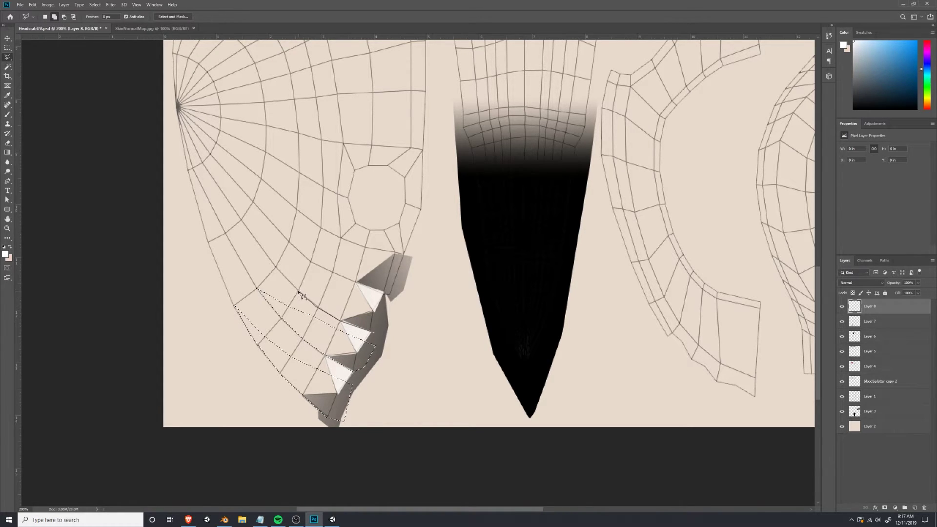
pyautogui.click(275, 268)
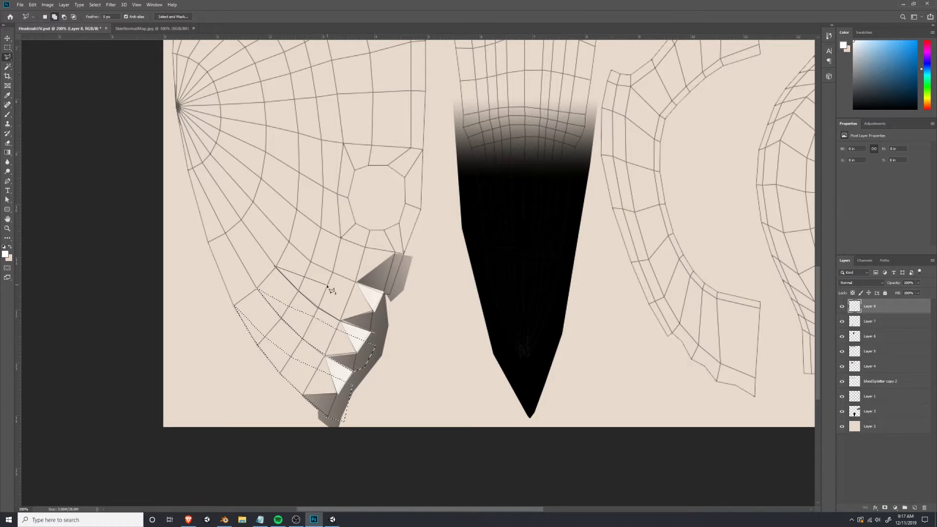
pyautogui.doubleClick(396, 318)
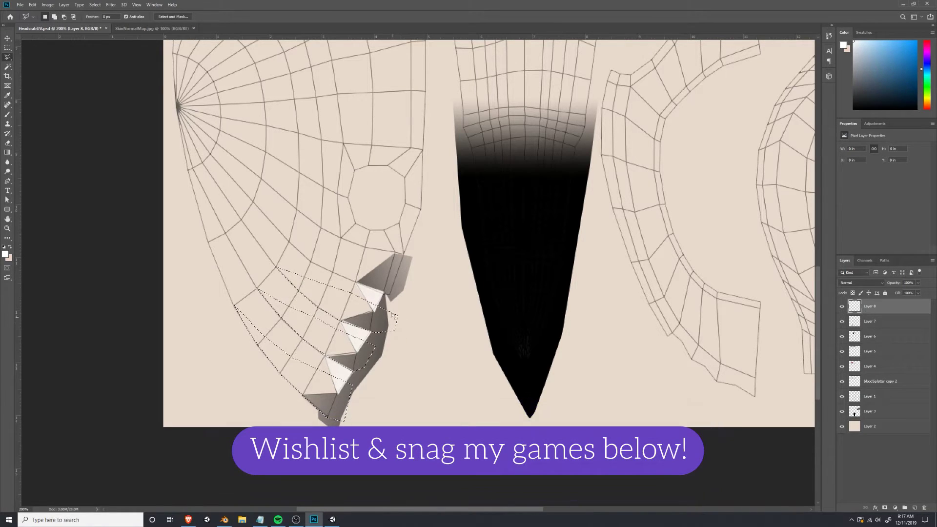
# Add a fourth tapered stripe over the uppermost spike to the selection.
pyautogui.press('shift')
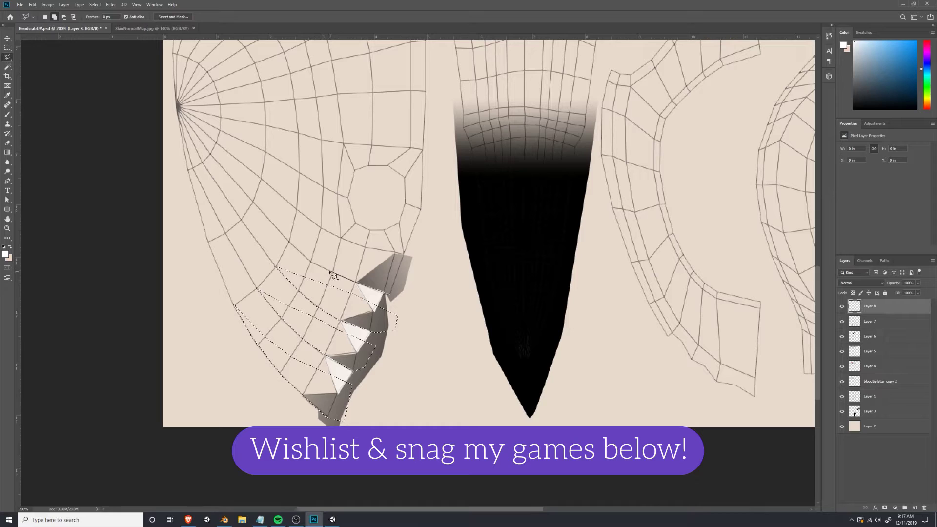
pyautogui.keyDown('shift'); pyautogui.click(310, 265); pyautogui.keyUp('shift')
pyautogui.click(288, 241)
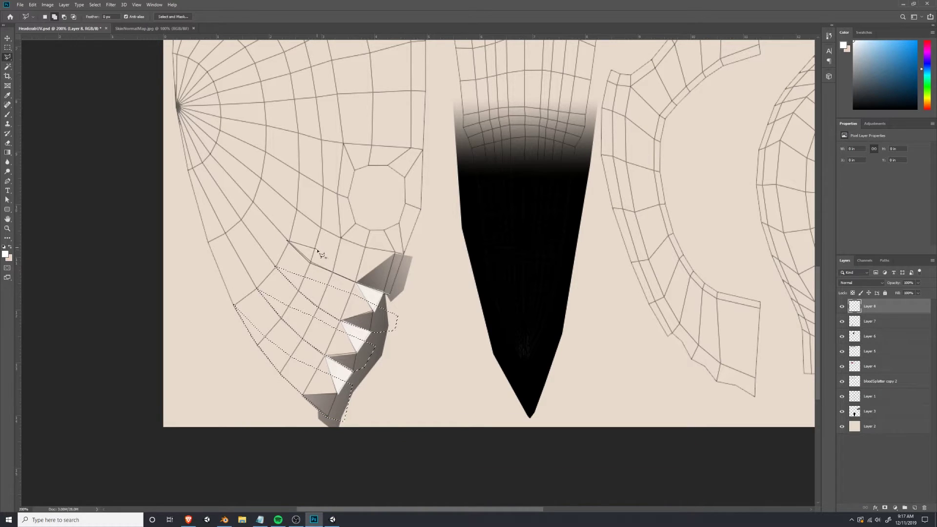
pyautogui.doubleClick(411, 295)
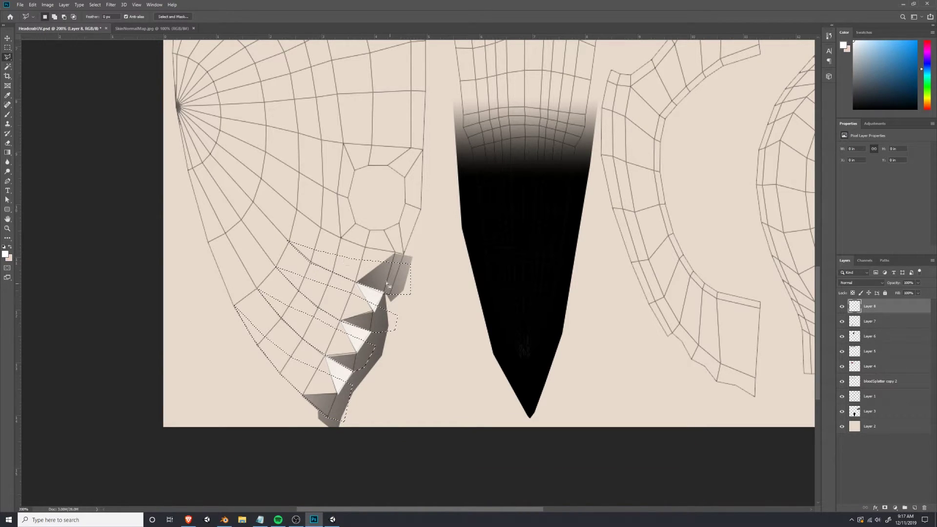
# Fill the four selected stripes with a 000000 black gradient, save the texture and glance at the model in Unity.
pyautogui.click(7, 152)
pyautogui.click(5, 254)
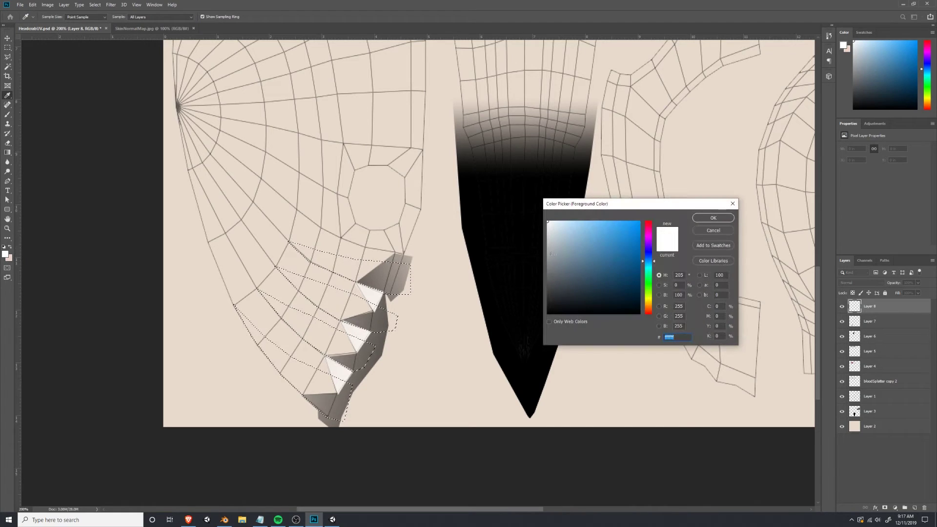
pyautogui.write('000000')
pyautogui.press('Return')
pyautogui.press('g')
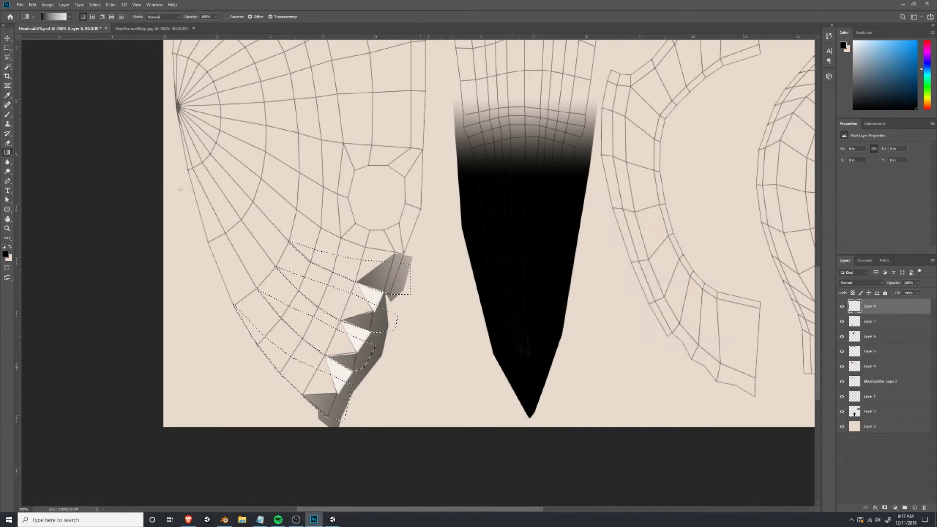
pyautogui.moveTo(379, 365)
pyautogui.mouseDown()
pyautogui.moveTo(314, 220)
pyautogui.moveTo(382, 243)
pyautogui.moveTo(418, 236)
pyautogui.mouseUp()
pyautogui.hotkey('ctrl', 's')
pyautogui.hotkey('alt', 'Tab')
pyautogui.hotkey('alt', 'Tab')
# Lower the stripe layer's opacity to 40%, save the texture and check the stripes on the headcrab in Unity.
pyautogui.press('v')
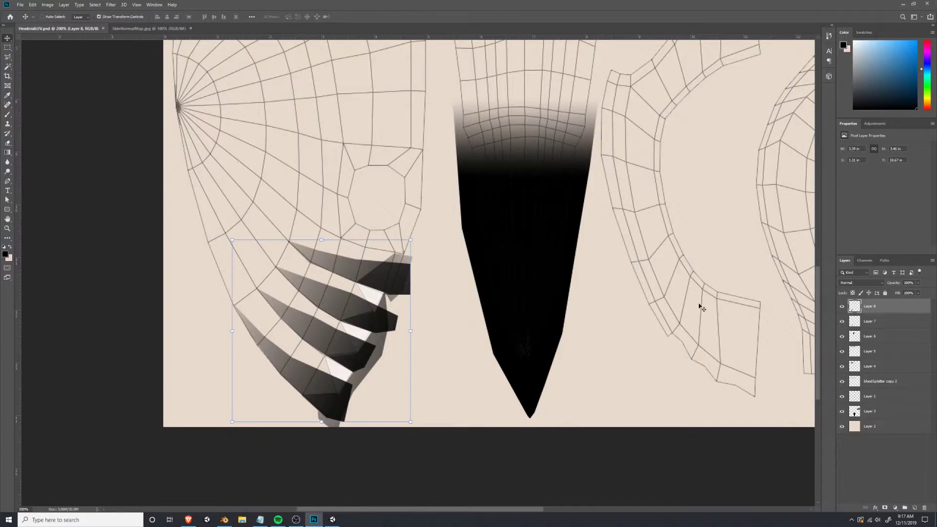
pyautogui.click(900, 292)
pyautogui.hotkey('ctrl', 's')
pyautogui.hotkey('alt', 'Tab')
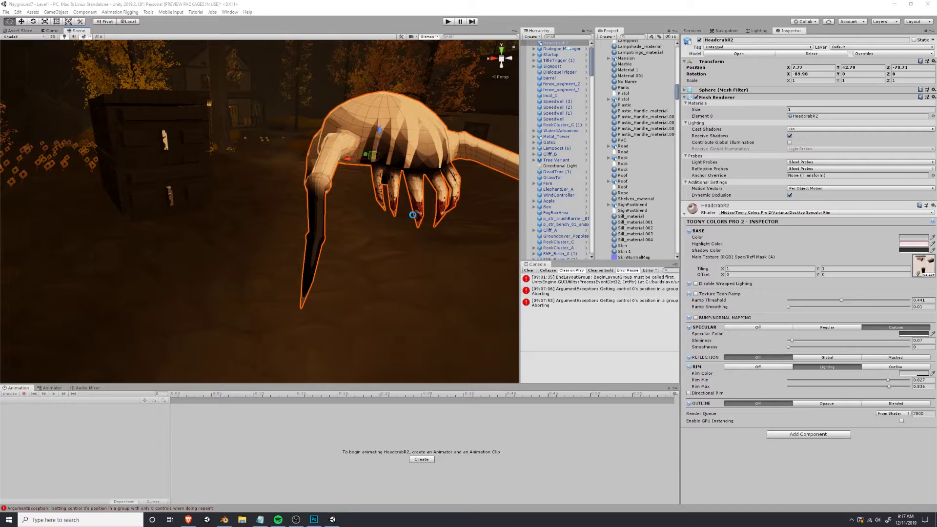
pyautogui.keyDown('alt'); pyautogui.moveTo(418, 226); pyautogui.dragTo(380, 224); pyautogui.keyUp('alt')
pyautogui.hotkey('alt', 'Tab')
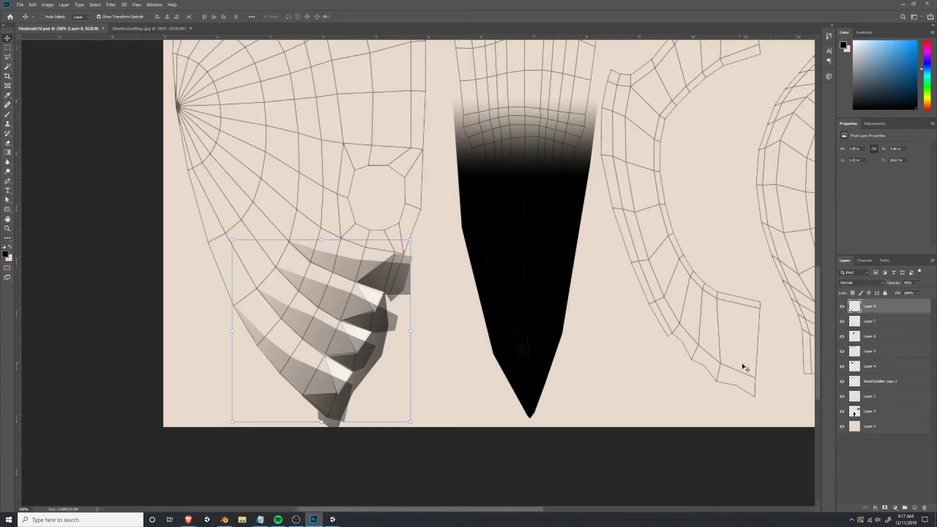
# Add a new layer and lasso an area along the lower edge of the lowest stripe.
pyautogui.click(915, 509)
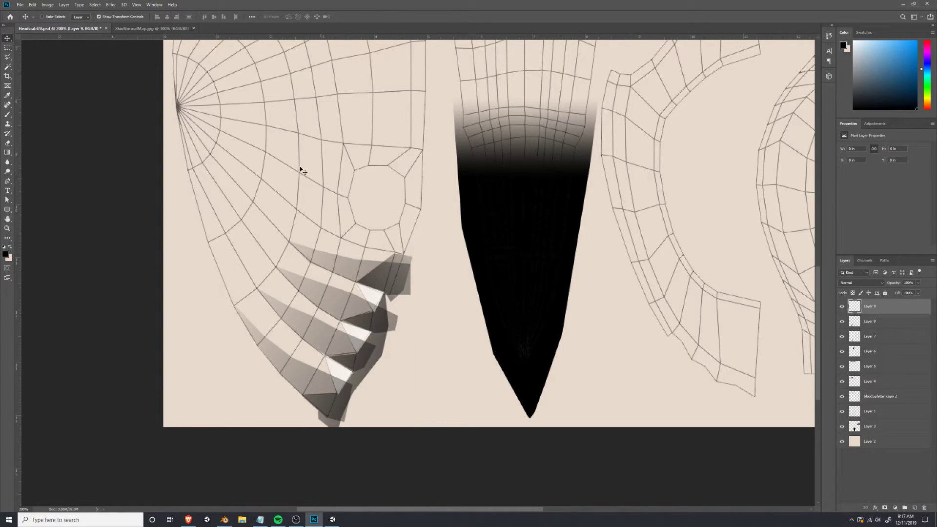
pyautogui.click(8, 56)
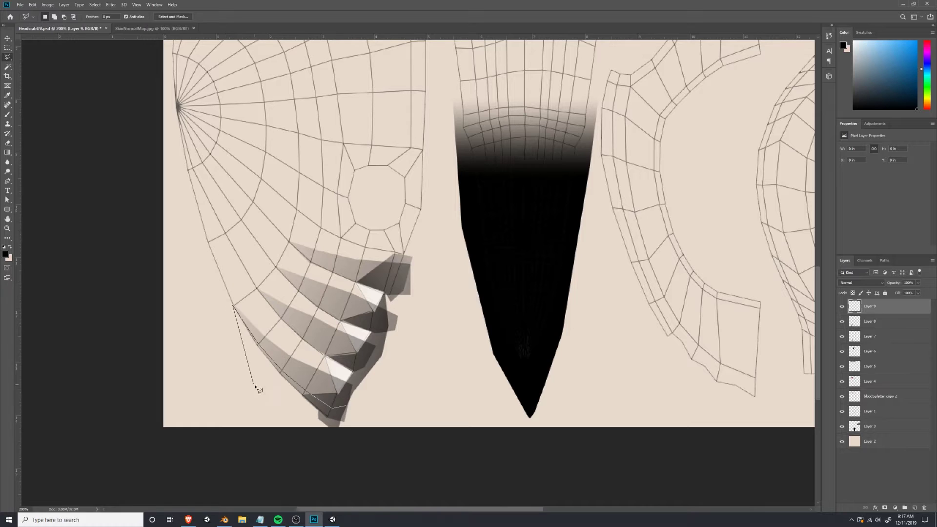
pyautogui.doubleClick(343, 426)
# Add tapered strips beneath the upper spikes to the lasso selection and shade the selected areas with a black gradient.
pyautogui.click(377, 384)
pyautogui.doubleClick(383, 379)
pyautogui.click(448, 187)
pyautogui.click(277, 269)
pyautogui.click(341, 320)
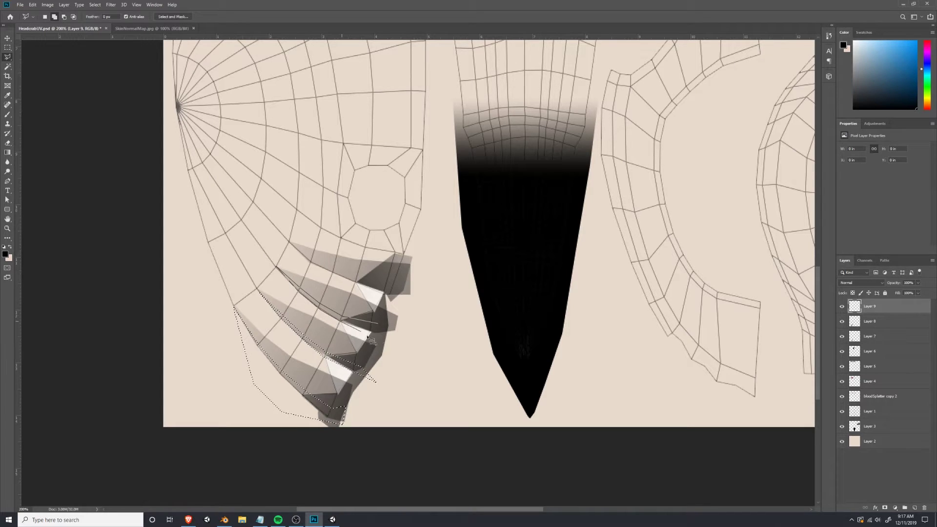
pyautogui.doubleClick(392, 341)
pyautogui.doubleClick(404, 308)
pyautogui.click(9, 154)
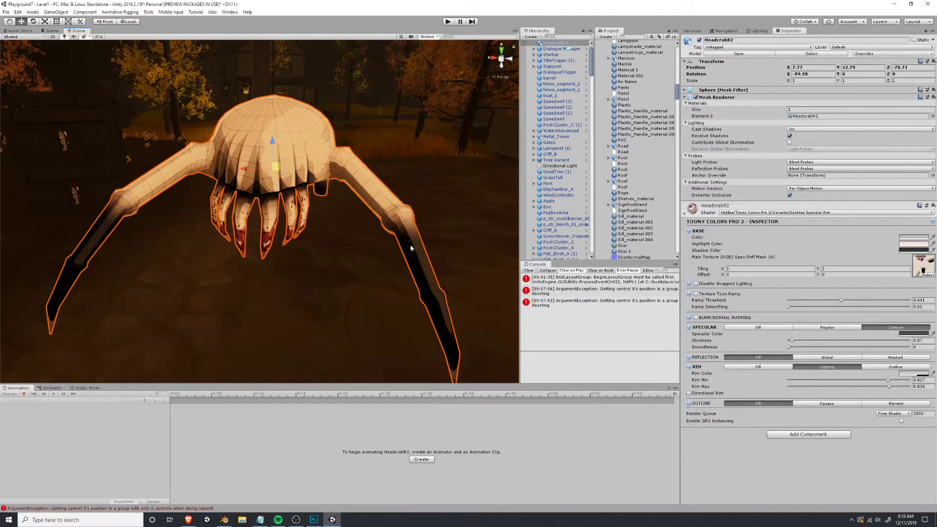
# Examine the new dark strips between the headcrab's spikes in Unity from several angles and distances.
pyautogui.moveTo(309, 249); pyautogui.dragTo(320, 240, button='right')
pyautogui.moveTo(320, 240); pyautogui.dragTo(344, 236, button='middle')
pyautogui.keyDown('alt'); pyautogui.moveTo(344, 237); pyautogui.dragTo(234, 206); pyautogui.keyUp('alt')
pyautogui.scroll(-12, 233, 205)
pyautogui.scroll(-8, 234, 205)
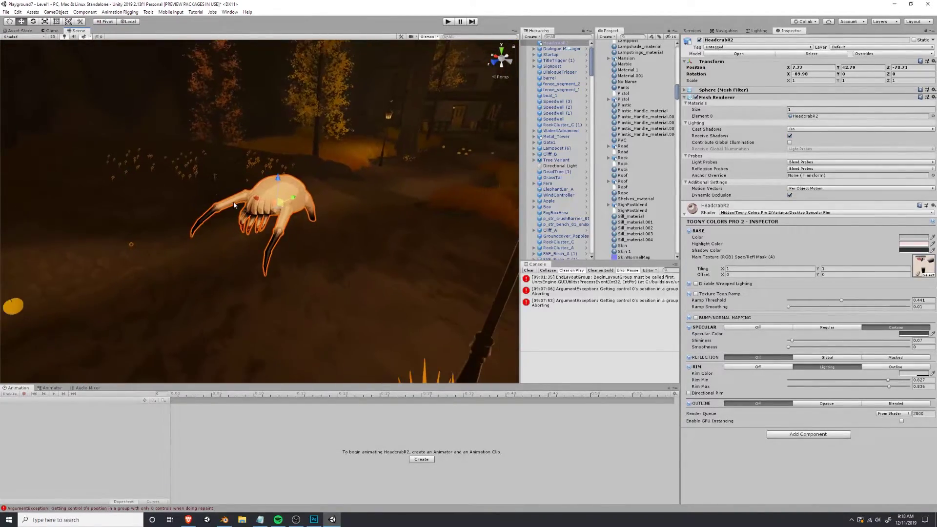
pyautogui.scroll(1, 234, 206)
pyautogui.scroll(10, 234, 204)
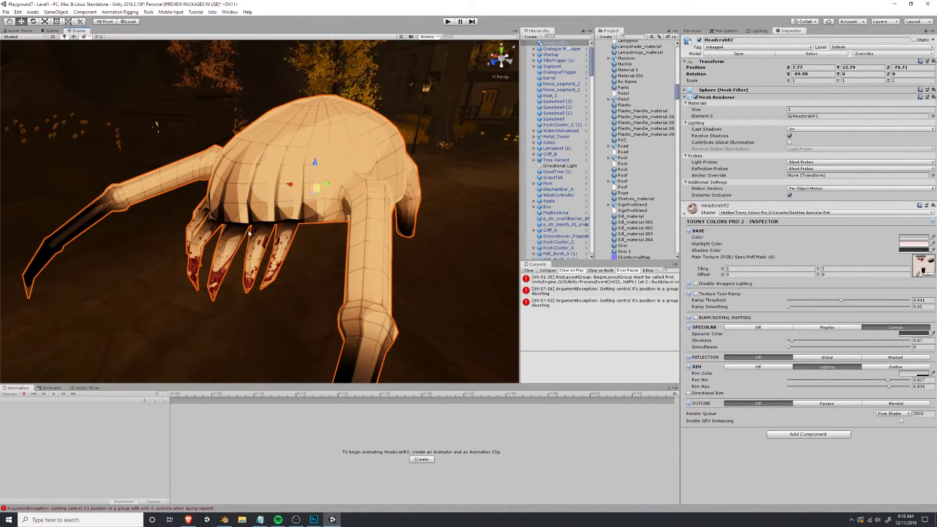
pyautogui.keyDown('alt'); pyautogui.moveTo(234, 205); pyautogui.dragTo(331, 245); pyautogui.keyUp('alt')
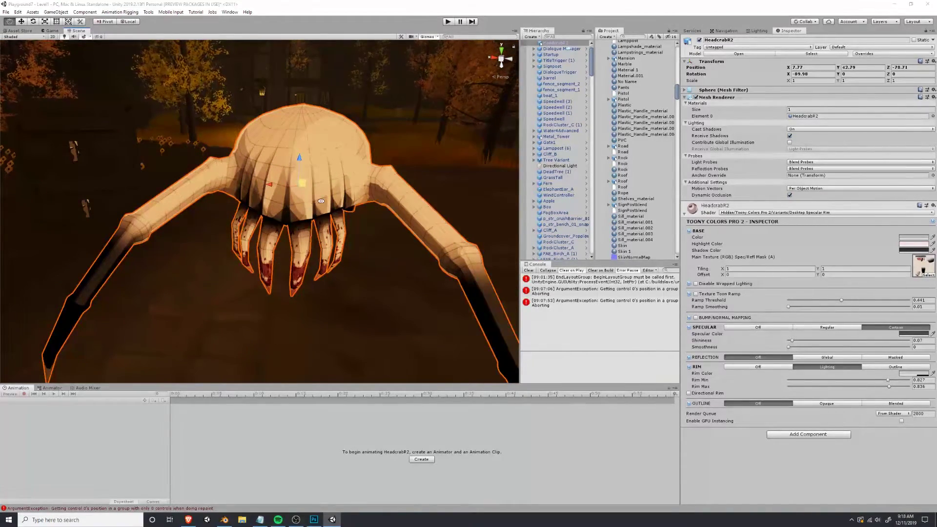
# Return to Photoshop, add a new layer and lasso a long area covering the outer ends of all the spikes.
pyautogui.hotkey('alt', 'Tab')
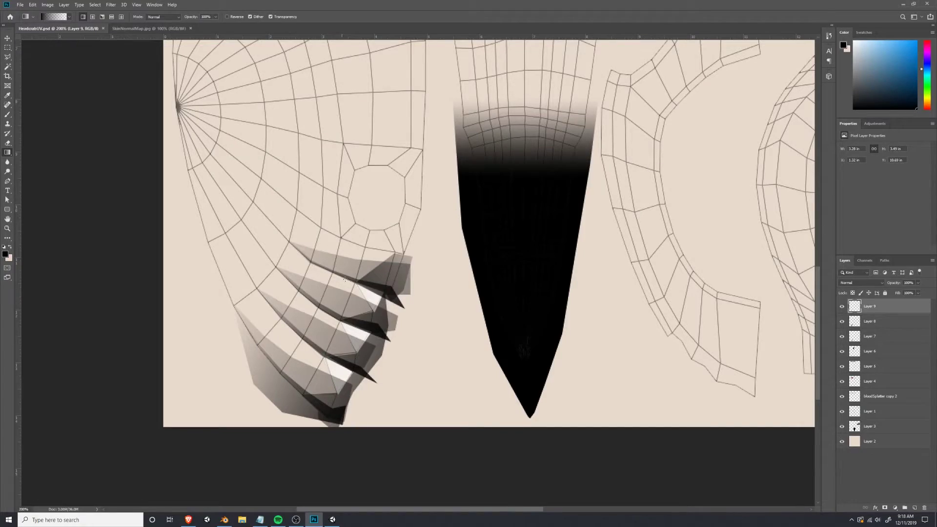
pyautogui.click(7, 58)
pyautogui.click(914, 508)
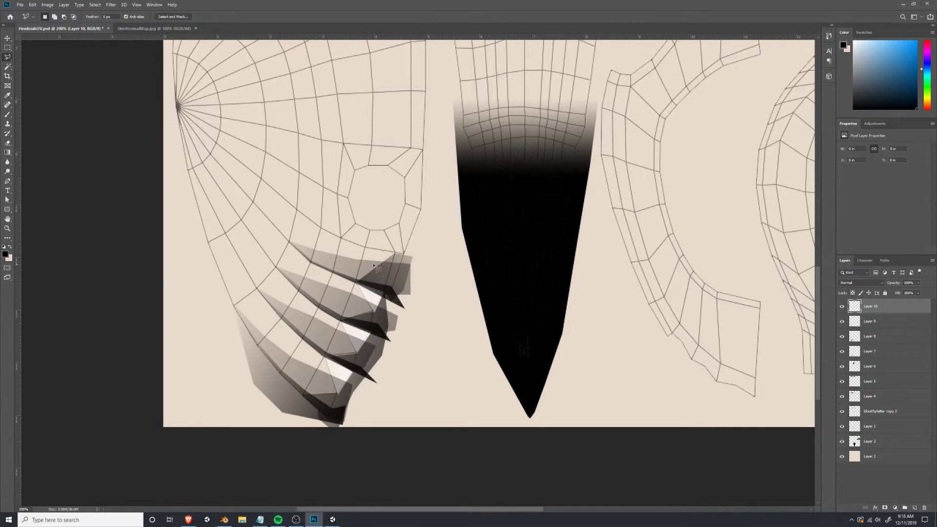
pyautogui.click(376, 291)
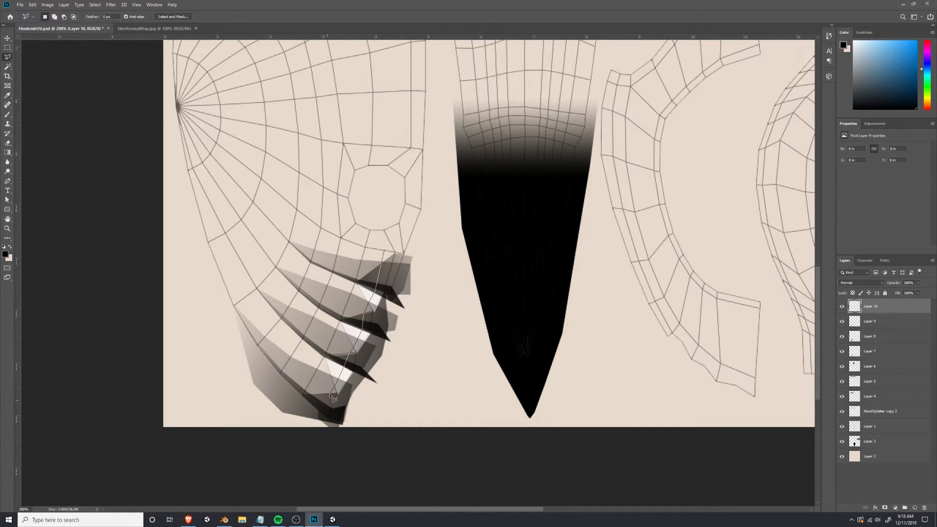
pyautogui.click(372, 442)
pyautogui.click(407, 381)
pyautogui.click(425, 211)
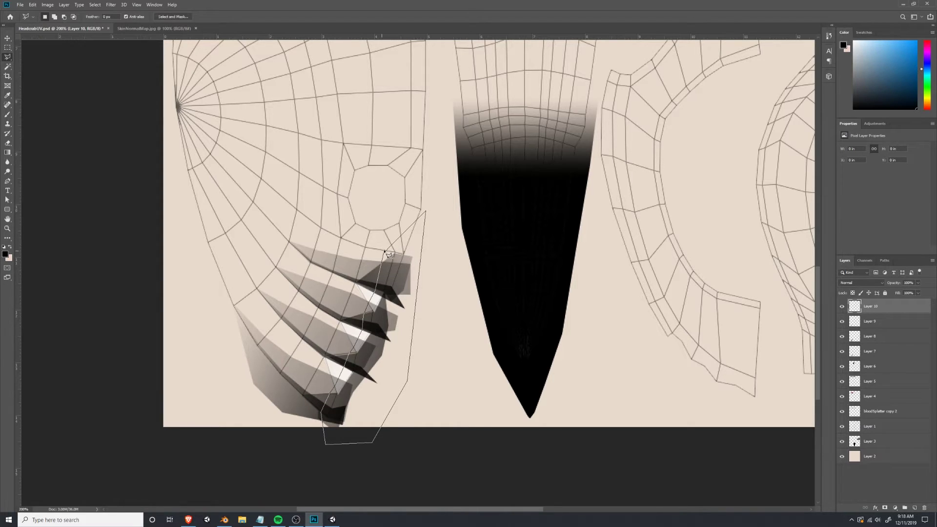
pyautogui.click(385, 252)
# Fill the lassoed area with black gradients fading inward from the outer edge, save the texture and check it on the headcrab in Unity.
pyautogui.press('g')
pyautogui.moveTo(412, 312); pyautogui.dragTo(330, 297)
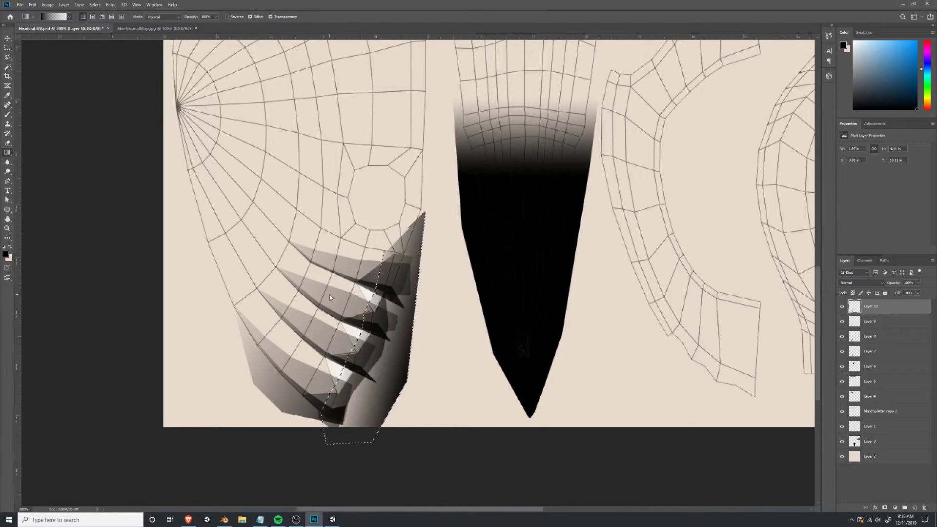
pyautogui.moveTo(400, 312); pyautogui.dragTo(313, 293)
pyautogui.hotkey('ctrl', 'd')
pyautogui.hotkey('ctrl', 's')
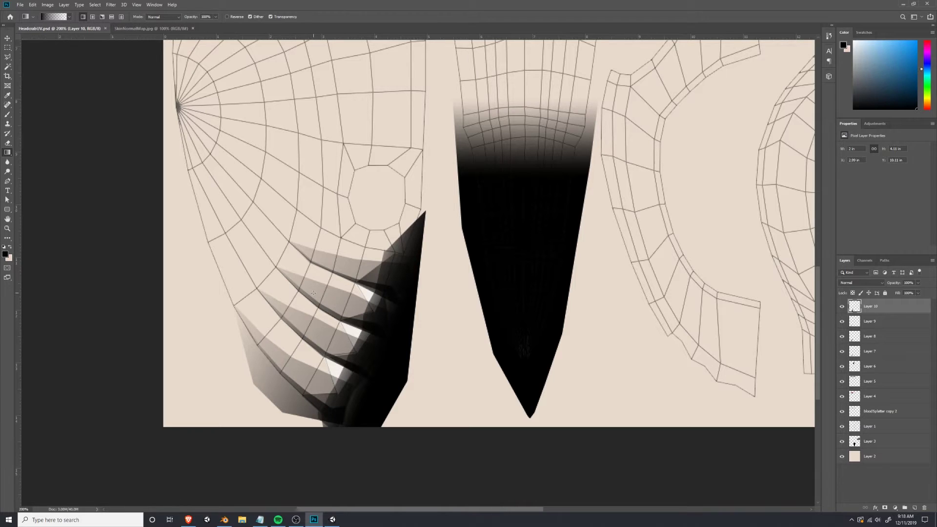
pyautogui.hotkey('alt', 'Tab')
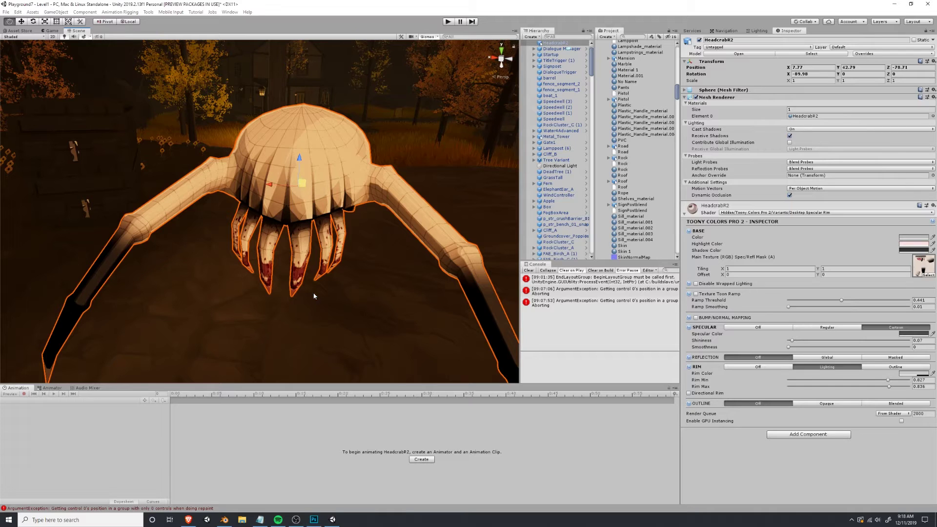
pyautogui.scroll(3, 381, 229)
pyautogui.keyDown('alt'); pyautogui.moveTo(381, 230); pyautogui.dragTo(285, 215); pyautogui.keyUp('alt')
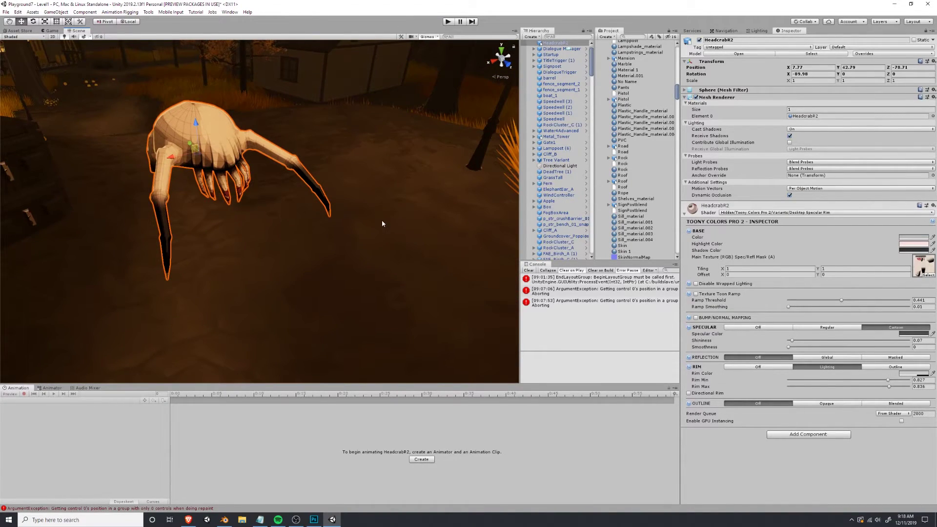
pyautogui.keyDown('alt'); pyautogui.moveTo(382, 224); pyautogui.dragTo(297, 156); pyautogui.keyUp('alt')
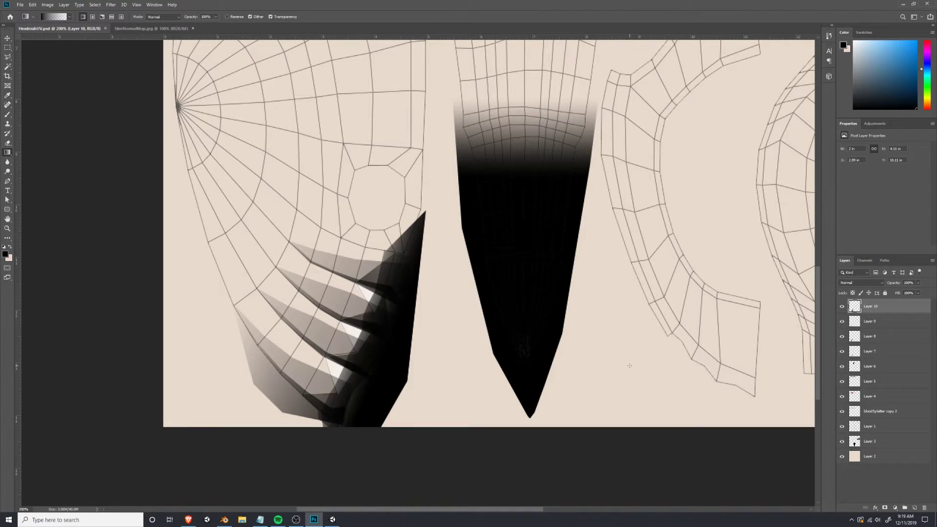
# On a new layer placed directly above Layer 3, paint a large soft patch over the spikes in the sampled blood red and check it in Unity.
pyautogui.keyDown('alt'); pyautogui.scroll(-3, 630, 365); pyautogui.keyUp('alt')
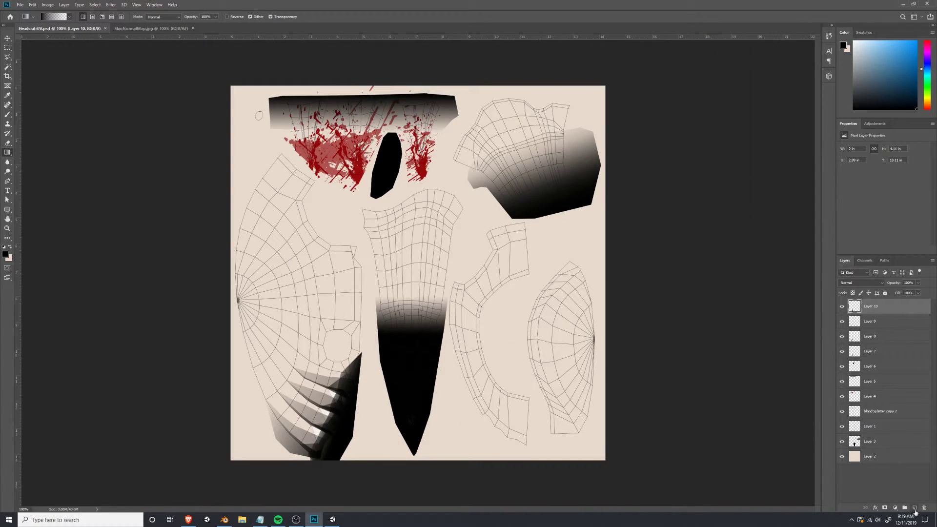
pyautogui.click(915, 509)
pyautogui.click(7, 115)
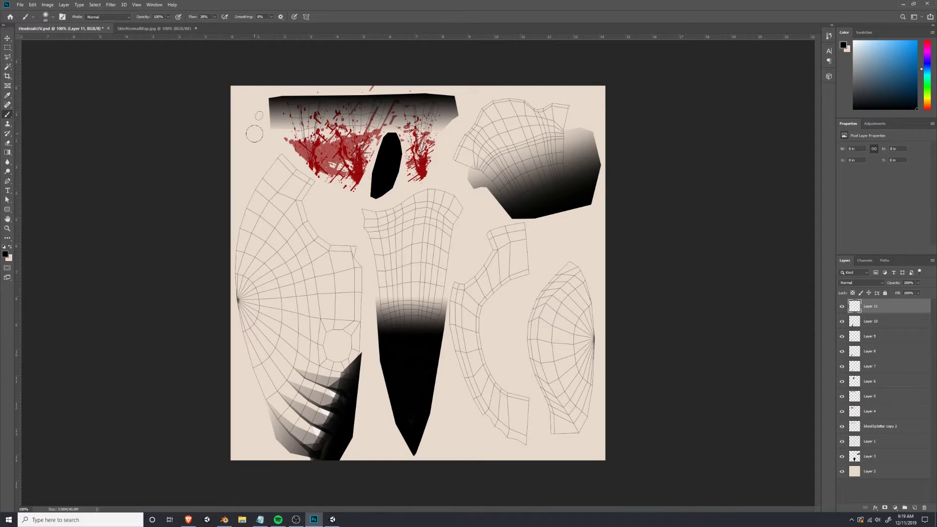
pyautogui.keyDown('alt'); pyautogui.click(356, 180); pyautogui.keyUp('alt')
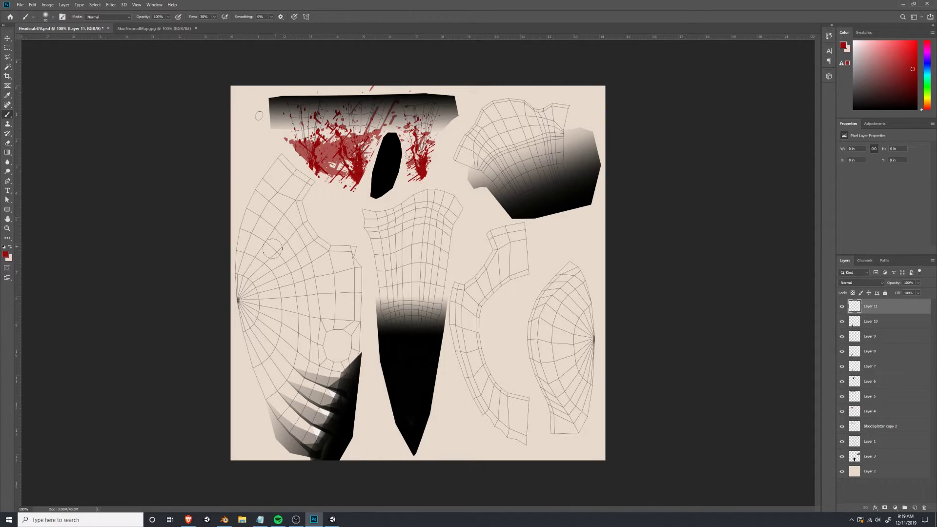
pyautogui.press(']')
pyautogui.press(']')
pyautogui.press(']')
pyautogui.press(']')
pyautogui.press(']')
pyautogui.press(']')
pyautogui.press(']')
pyautogui.press(']')
pyautogui.press(']')
pyautogui.press(']')
pyautogui.press(']')
pyautogui.press(']')
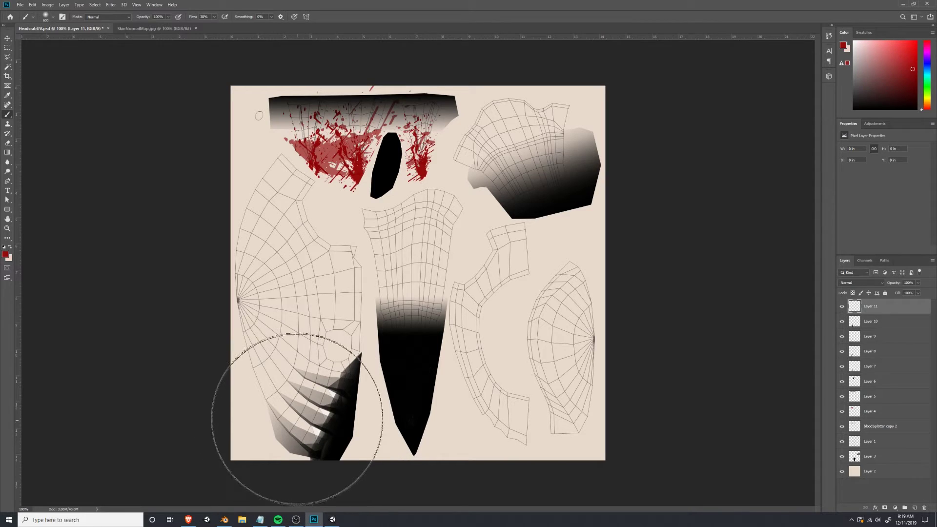
pyautogui.moveTo(297, 418)
pyautogui.mouseDown()
pyautogui.moveTo(278, 408)
pyautogui.moveTo(271, 427)
pyautogui.mouseUp()
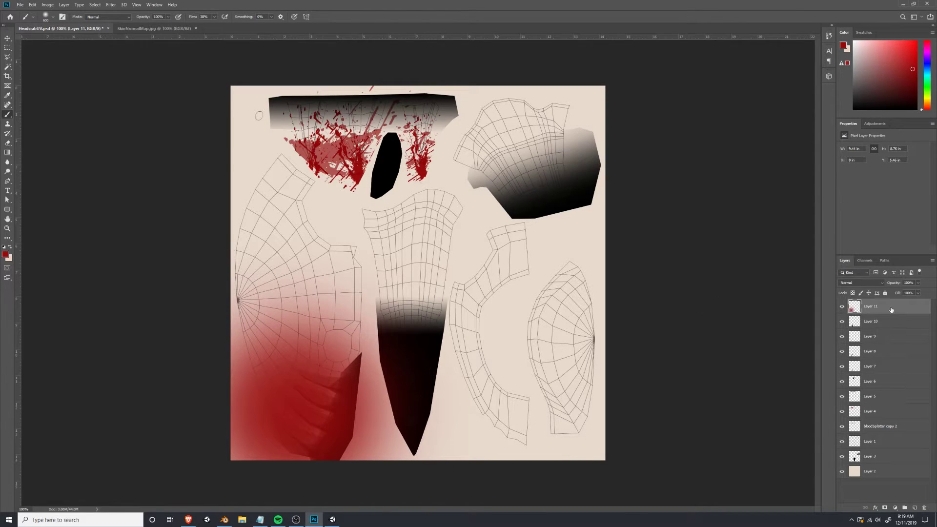
pyautogui.moveTo(891, 310); pyautogui.dragTo(874, 449)
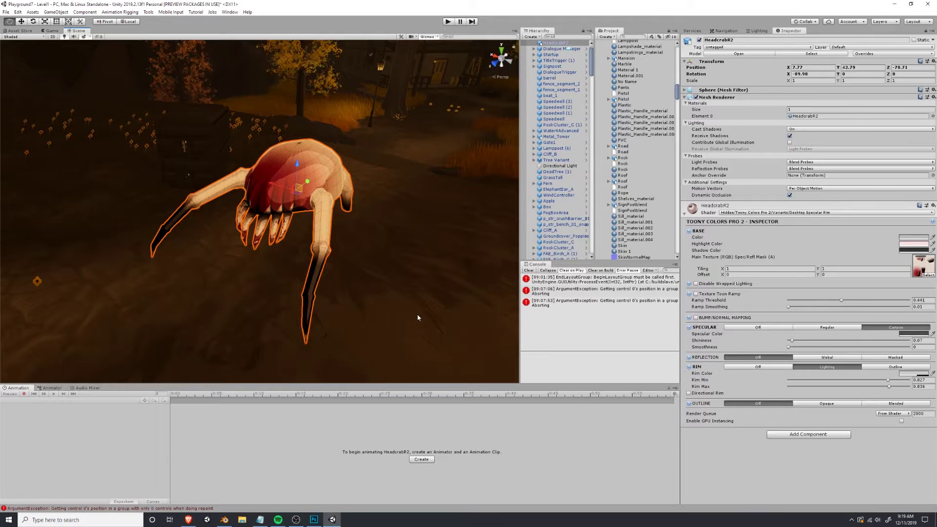
pyautogui.hotkey('alt', 'Tab')
# Shrink, rotate and reposition the red patch over the lower spikes, save the texture and glance at the model in Unity.
pyautogui.moveTo(231, 230); pyautogui.dragTo(323, 315)
pyautogui.press('Return')
pyautogui.moveTo(373, 392); pyautogui.dragTo(306, 402)
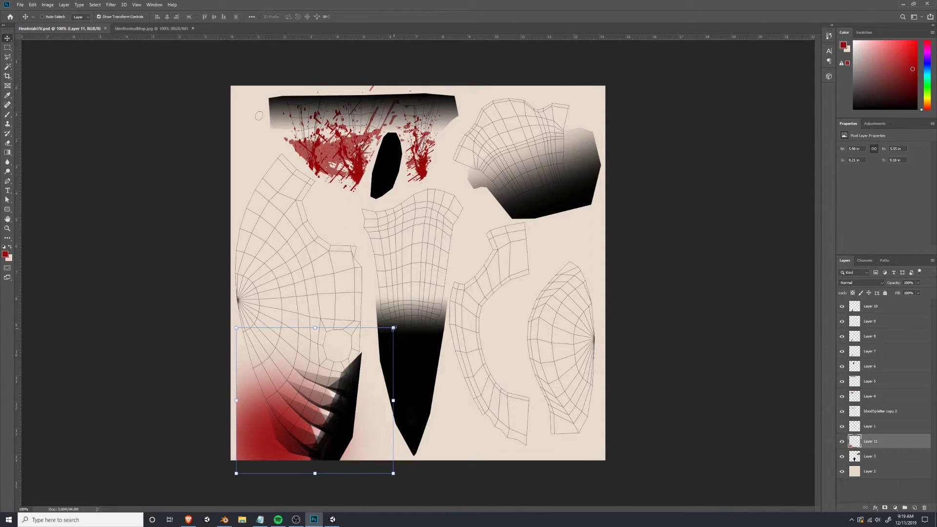
pyautogui.moveTo(398, 322); pyautogui.dragTo(360, 295)
pyautogui.press('Return')
pyautogui.moveTo(341, 380); pyautogui.dragTo(346, 373)
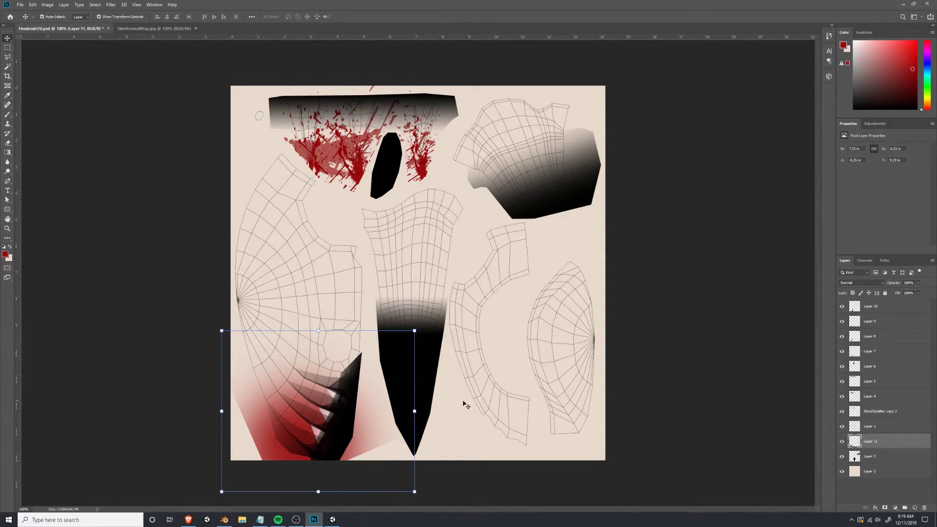
pyautogui.hotkey('ctrl', 's')
pyautogui.hotkey('alt', 'Tab')
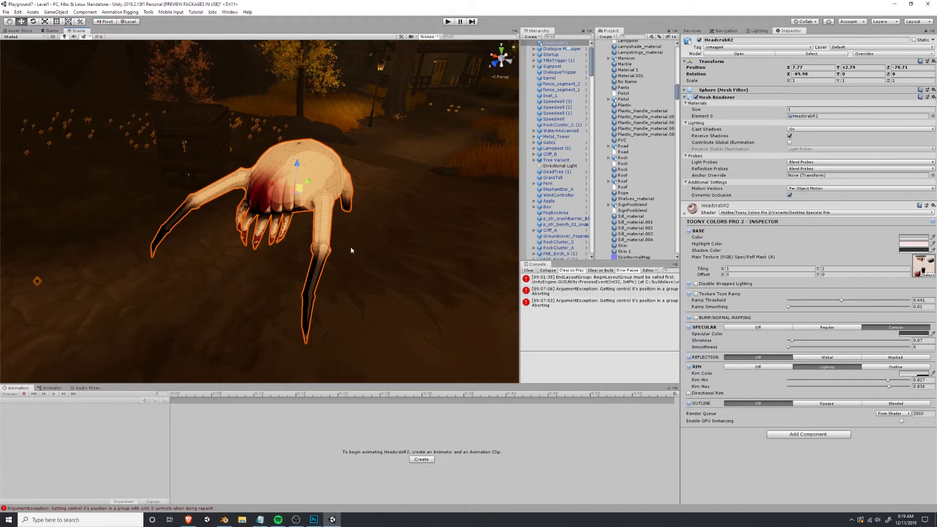
# Brush soft red strokes along the inner edge of the body's UV piece, from the spikes up to its upper tip.
pyautogui.hotkey('alt', 'Tab')
pyautogui.press('b')
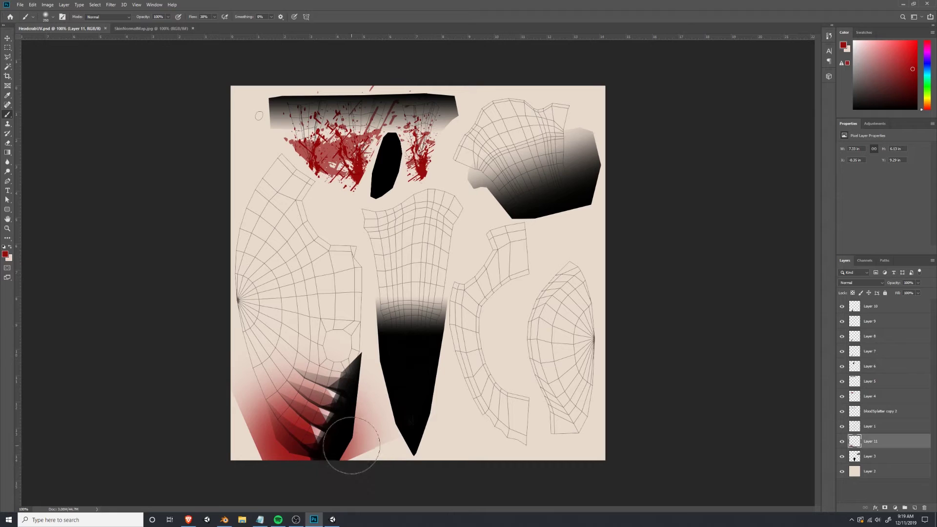
pyautogui.moveTo(351, 445)
pyautogui.mouseDown()
pyautogui.moveTo(349, 244)
pyautogui.moveTo(344, 410)
pyautogui.moveTo(333, 201)
pyautogui.mouseUp()
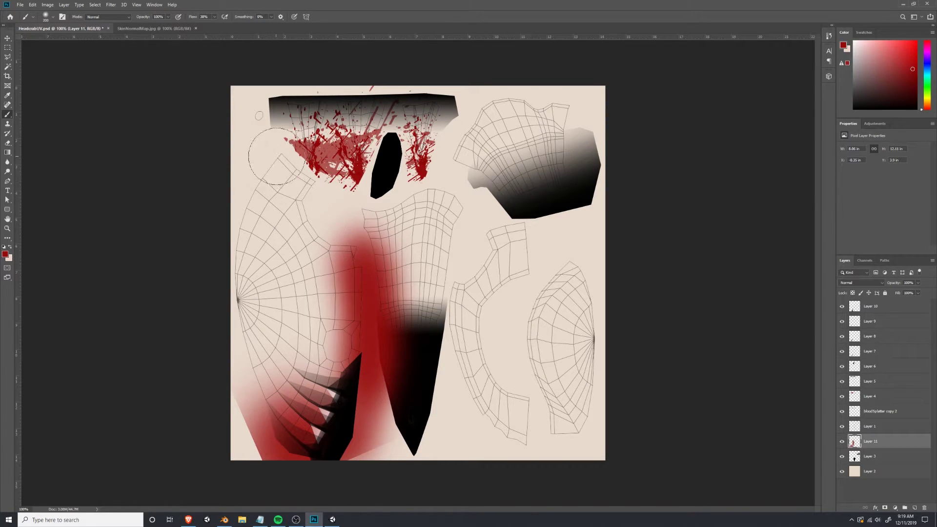
pyautogui.moveTo(276, 156); pyautogui.dragTo(351, 274)
pyautogui.moveTo(323, 388)
pyautogui.mouseDown()
pyautogui.moveTo(315, 237)
pyautogui.moveTo(252, 142)
pyautogui.moveTo(258, 156)
pyautogui.mouseUp()
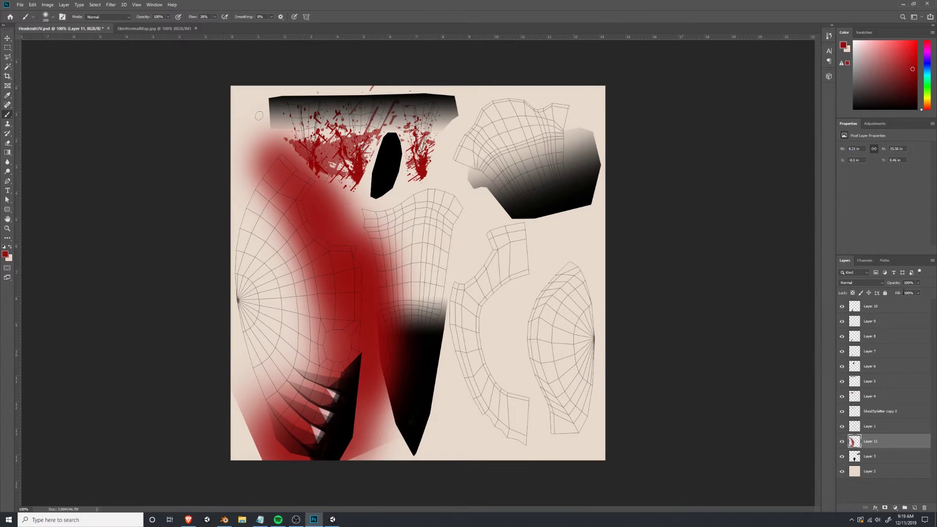
# Lower the red layer's opacity to about half, save the texture and inspect the red shading on the headcrab in Unity.
pyautogui.moveTo(910, 294); pyautogui.dragTo(901, 292)
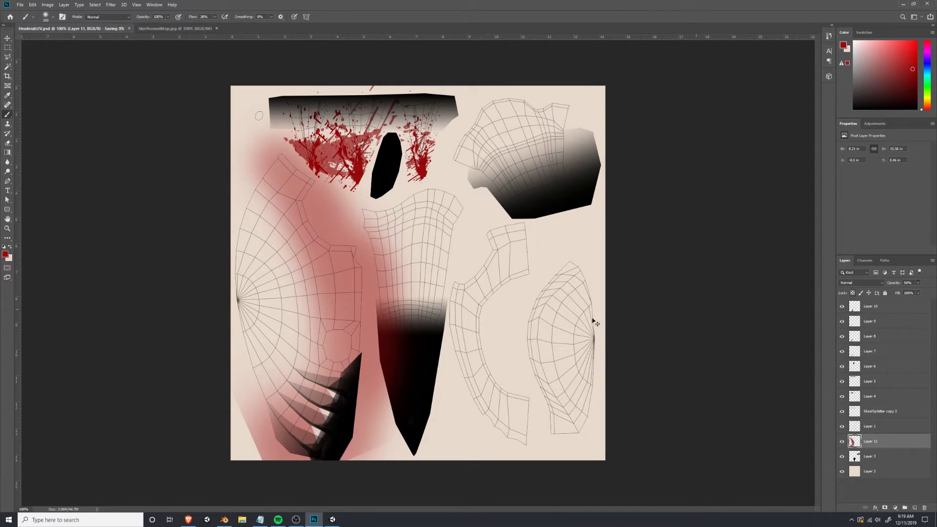
pyautogui.hotkey('alt', 'Tab')
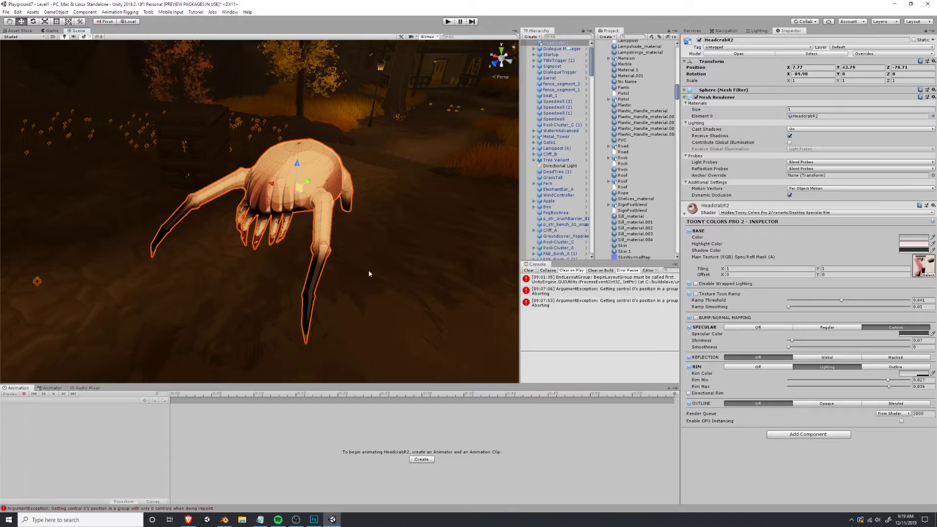
pyautogui.keyDown('alt'); pyautogui.moveTo(369, 273); pyautogui.dragTo(292, 236); pyautogui.keyUp('alt')
pyautogui.scroll(5, 383, 209)
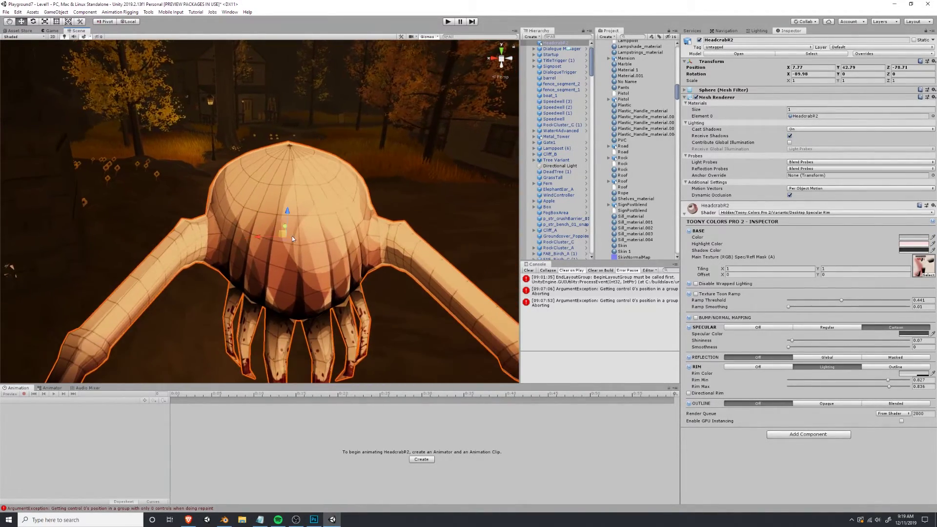
# Add a layer mask to the red layer, paint out the red spilling onto the leg and blood-splattered pieces, and check the model in Unity.
pyautogui.hotkey('alt', 'Tab')
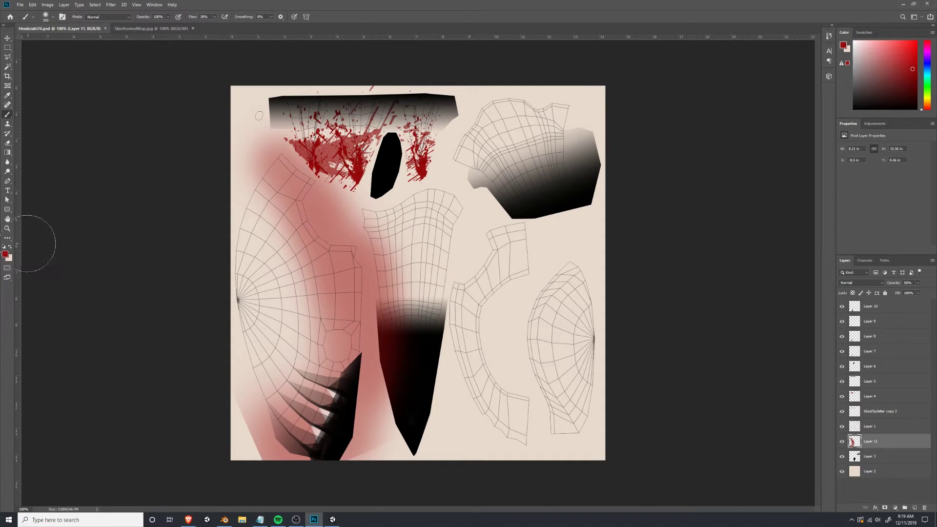
pyautogui.click(885, 508)
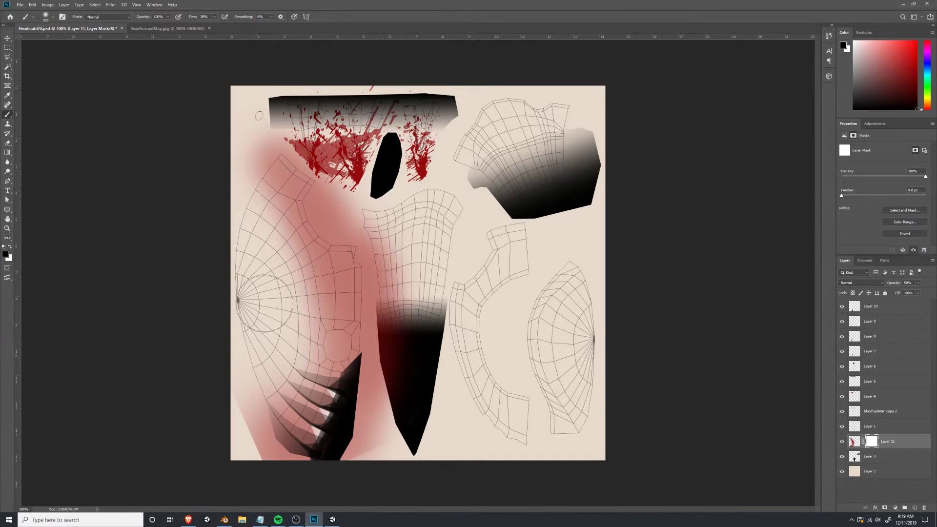
pyautogui.moveTo(371, 347)
pyautogui.mouseDown()
pyautogui.moveTo(327, 322)
pyautogui.moveTo(348, 361)
pyautogui.moveTo(416, 261)
pyautogui.mouseUp()
pyautogui.moveTo(411, 320)
pyautogui.mouseDown()
pyautogui.moveTo(386, 292)
pyautogui.moveTo(371, 229)
pyautogui.moveTo(410, 348)
pyautogui.mouseUp()
pyautogui.moveTo(405, 391); pyautogui.dragTo(412, 446)
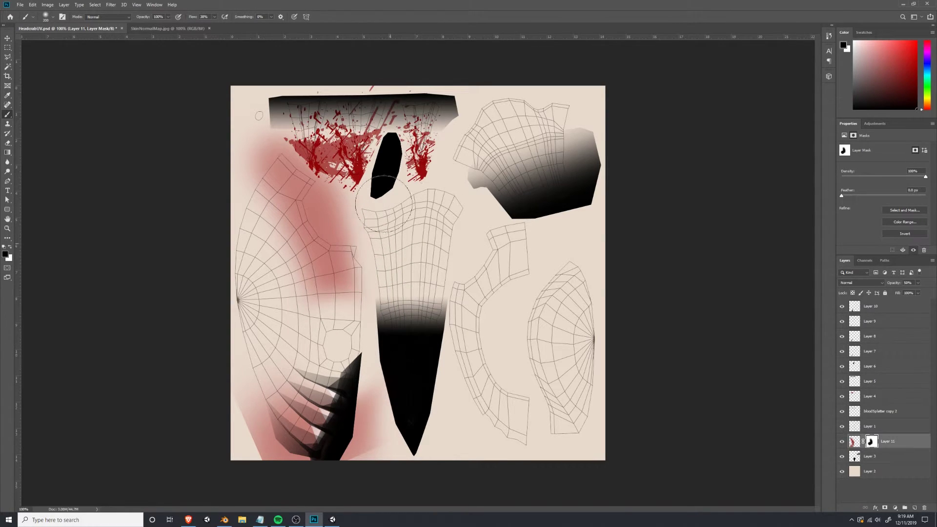
pyautogui.moveTo(381, 198)
pyautogui.mouseDown()
pyautogui.moveTo(293, 151)
pyautogui.moveTo(267, 123)
pyautogui.mouseUp()
pyautogui.hotkey('alt', 'Tab')
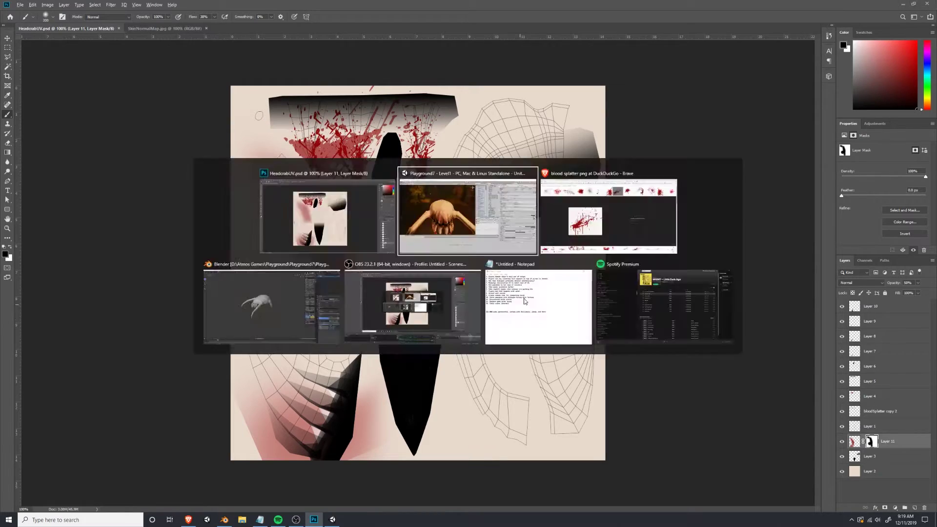
pyautogui.moveTo(396, 250)
pyautogui.keyDown('alt'); pyautogui.mouseDown()
pyautogui.moveTo(454, 285)
pyautogui.moveTo(408, 263)
pyautogui.mouseUp(); pyautogui.keyUp('alt')
pyautogui.scroll(-6, 408, 263)
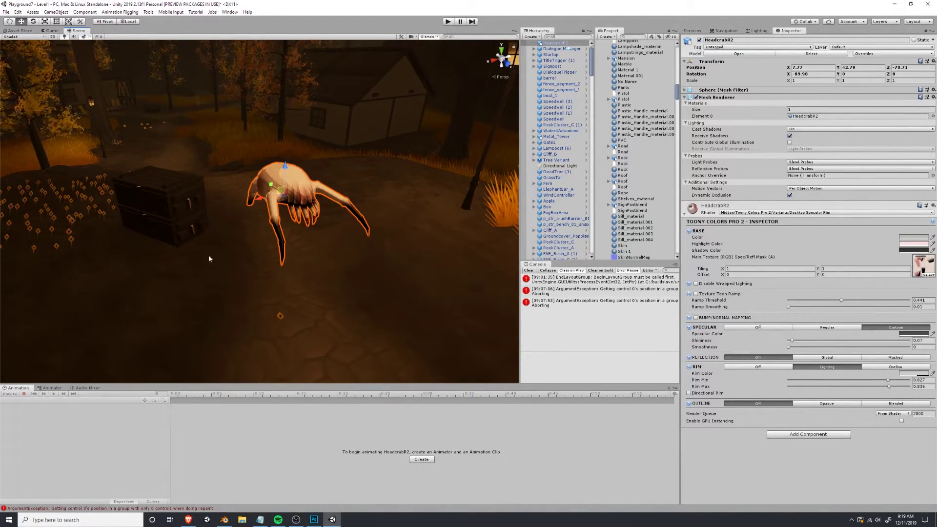
pyautogui.moveTo(209, 255); pyautogui.dragTo(316, 270, button='right')
pyautogui.hotkey('alt', 'Tab')
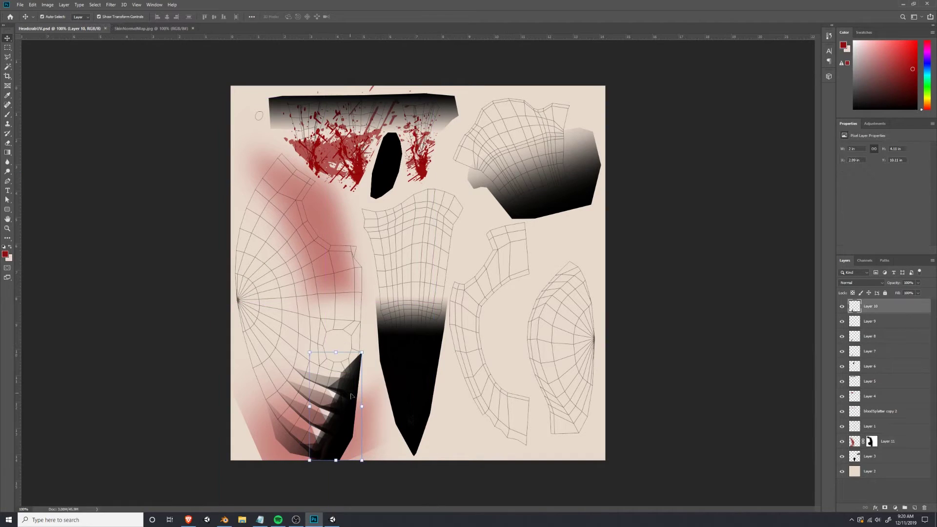
# Add a Hue/Saturation adjustment layer on top, colorize the texture orange-red with saturation raised to about 66, and save the file.
pyautogui.moveTo(403, 447); pyautogui.dragTo(417, 403)
pyautogui.press('Escape')
pyautogui.click(895, 508)
pyautogui.click(897, 434)
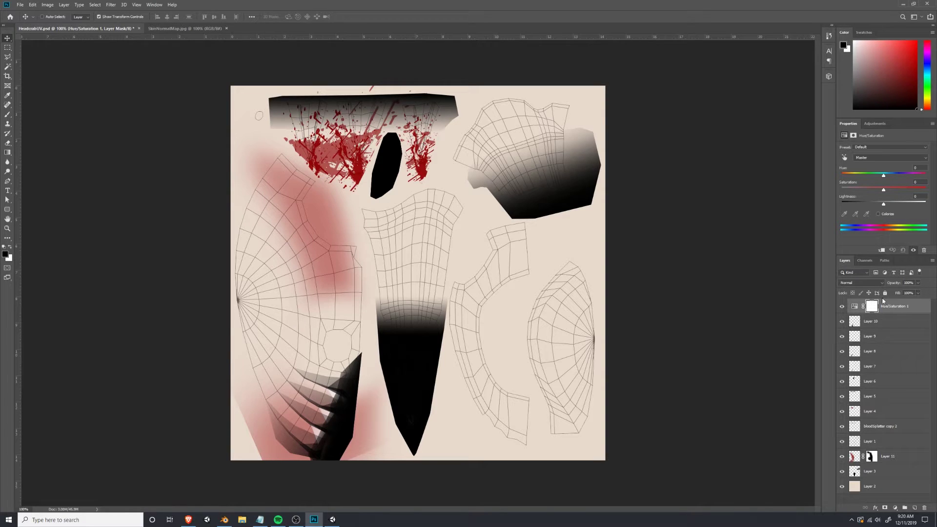
pyautogui.click(882, 215)
pyautogui.moveTo(863, 189); pyautogui.dragTo(845, 172)
pyautogui.hotkey('ctrl', 's')
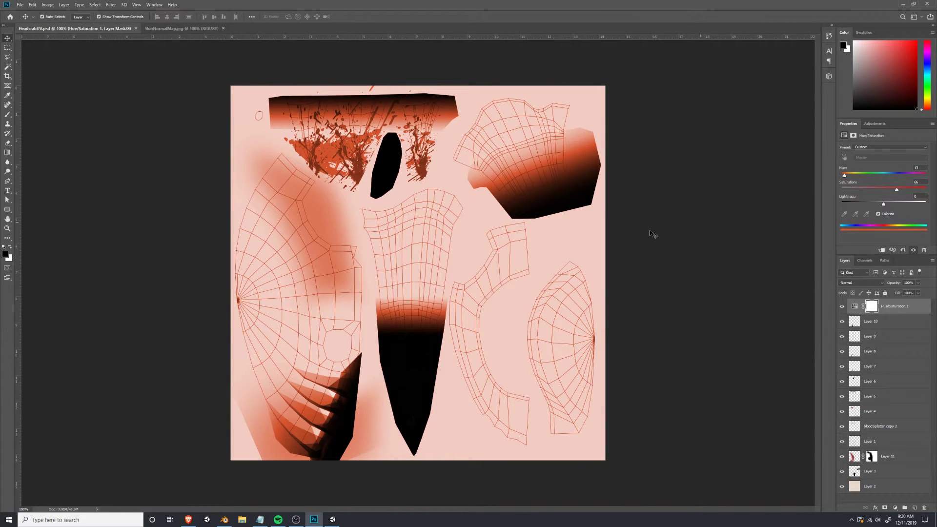
# Switch to Unity and inspect the colorized headcrab from the front, paying attention to the spikes and stripes, and return to Photoshop.
pyautogui.hotkey('alt', 'Tab')
pyautogui.scroll(5, 304, 217)
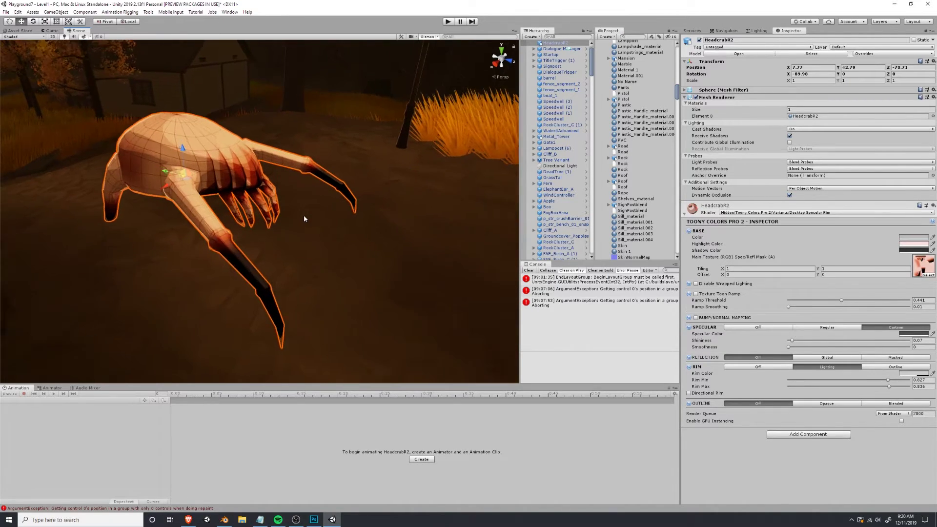
pyautogui.moveTo(304, 217); pyautogui.dragTo(210, 194, button='right')
pyautogui.press('d')
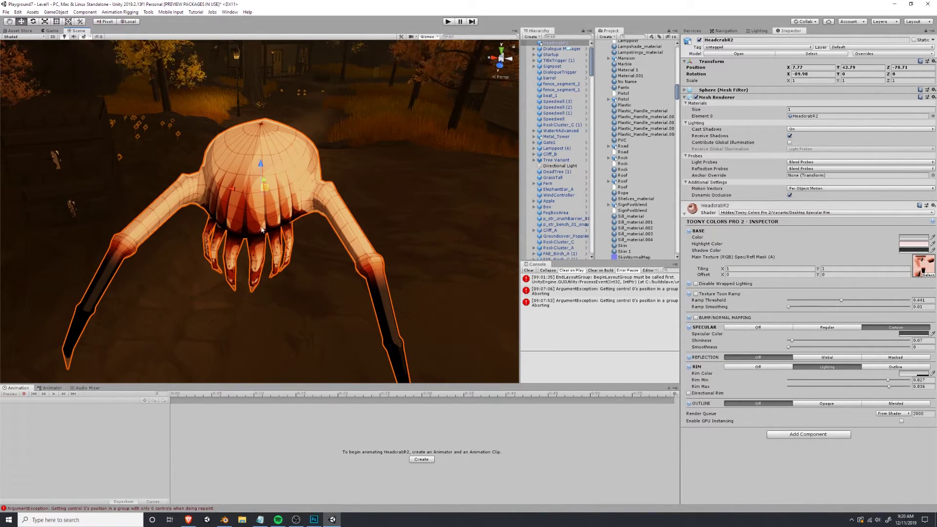
pyautogui.hotkey('alt', 'Tab')
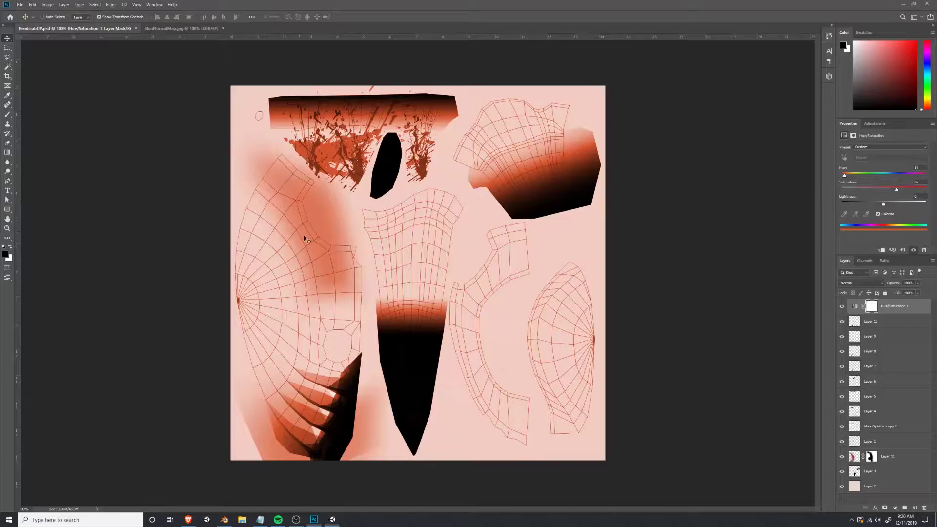
# Set the blend mode of the spike shading on Layer 7 to Soft Light and glance at the model in Unity.
pyautogui.moveTo(331, 416); pyautogui.dragTo(361, 364)
pyautogui.hotkey('ctrl', 'z')
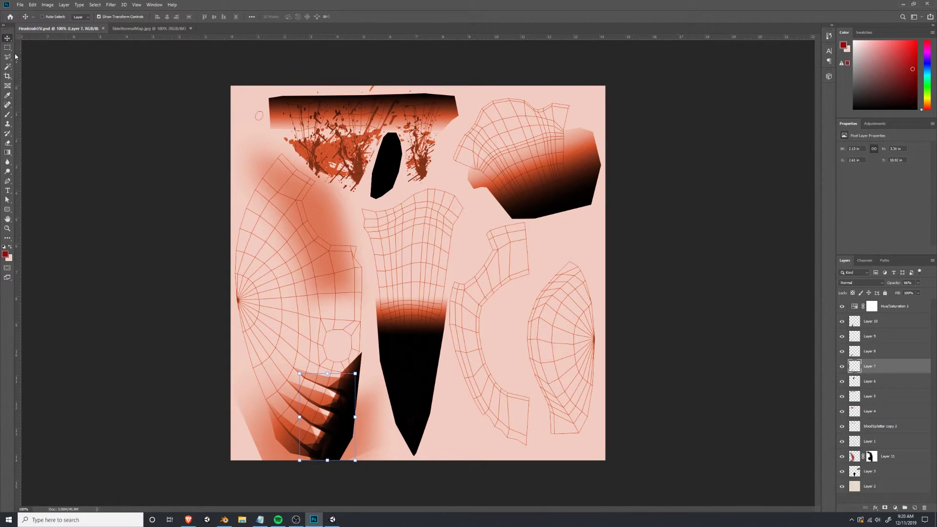
pyautogui.click(854, 284)
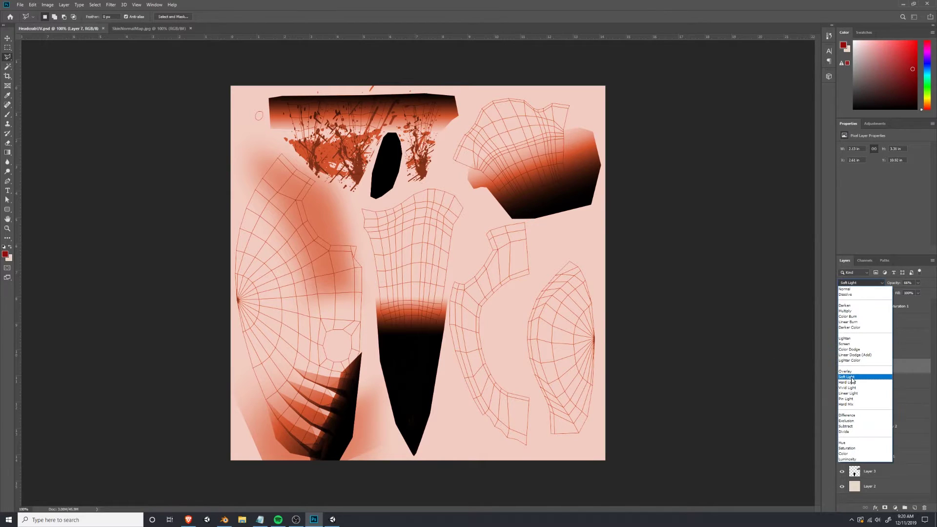
pyautogui.click(853, 372)
pyautogui.click(857, 282)
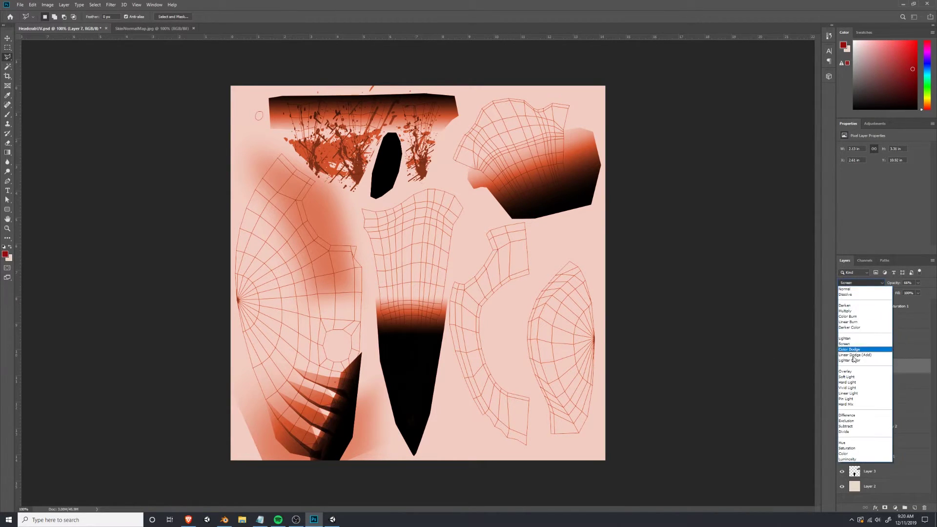
pyautogui.click(851, 378)
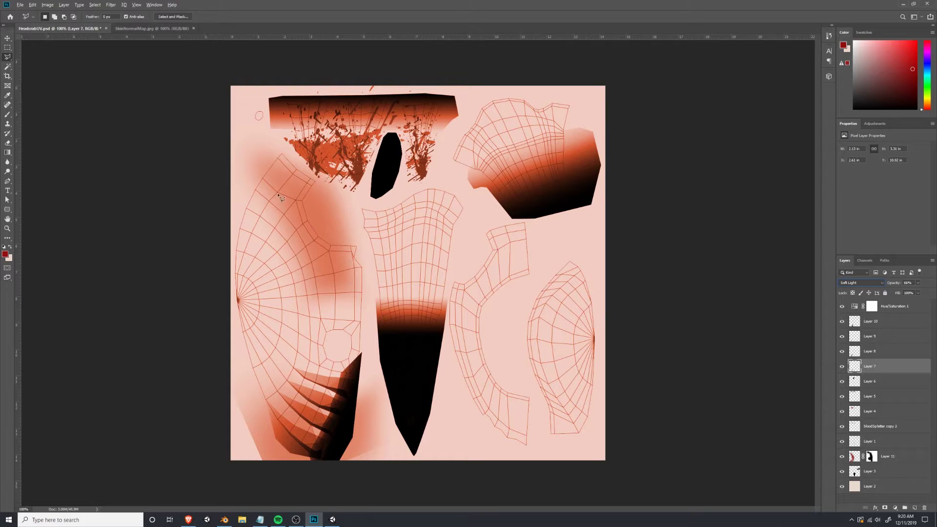
pyautogui.hotkey('alt', 'Tab')
pyautogui.hotkey('alt', 'Tab')
# Hide the UV wireframe on Layer 1 and save the texture.
pyautogui.click(841, 322)
pyautogui.click(842, 321)
pyautogui.press('v')
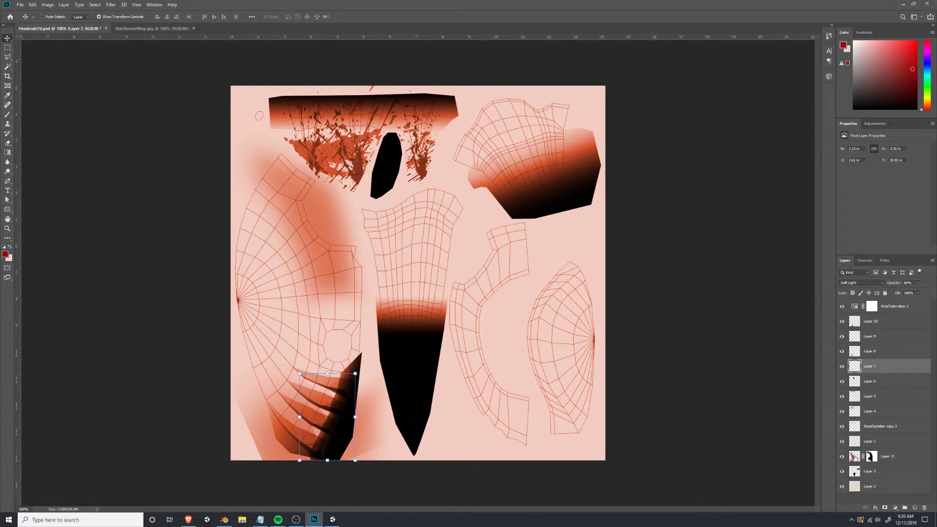
pyautogui.click(871, 441)
pyautogui.click(842, 441)
pyautogui.click(842, 442)
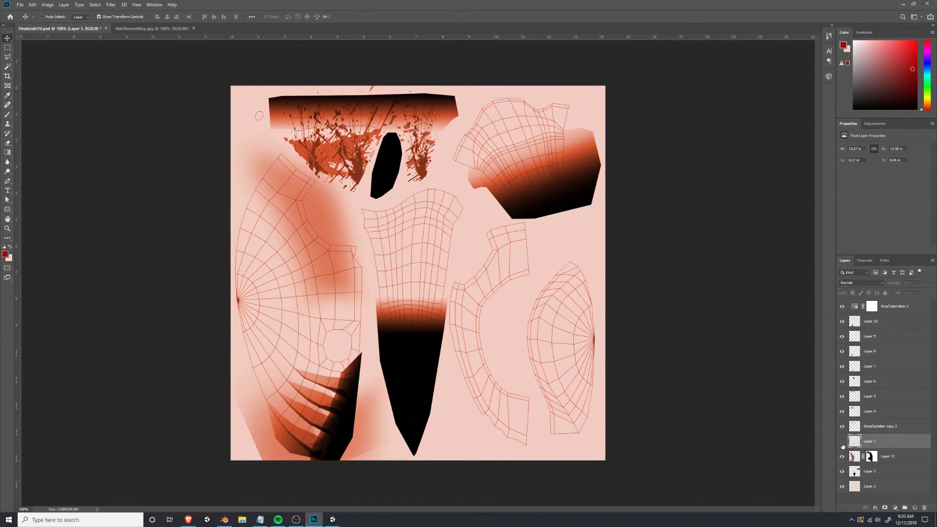
pyautogui.click(841, 443)
# Switch to Unity and examine the headcrab's body, spikes and legs from several sides without the wireframe.
pyautogui.click(312, 520)
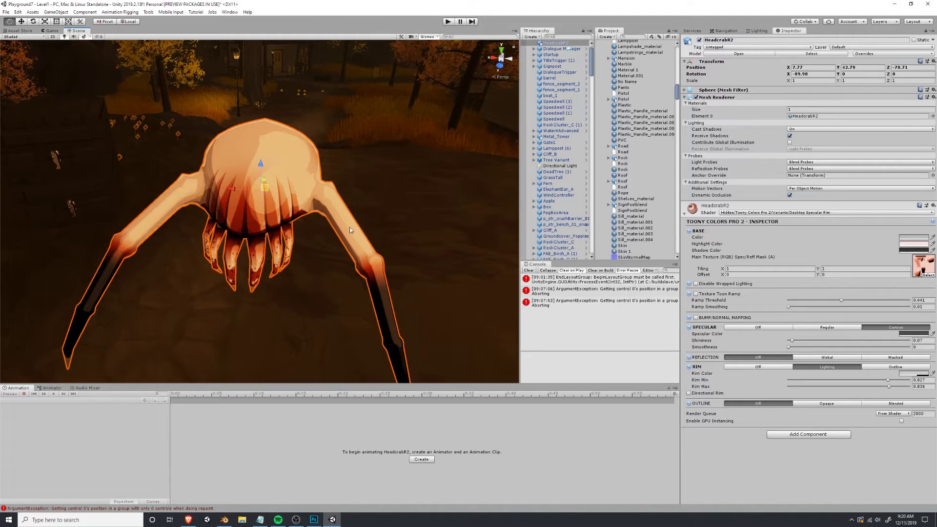
pyautogui.moveTo(391, 236); pyautogui.dragTo(283, 215, button='right')
pyautogui.moveTo(282, 215); pyautogui.dragTo(260, 207, button='middle')
pyautogui.scroll(-5, 259, 210)
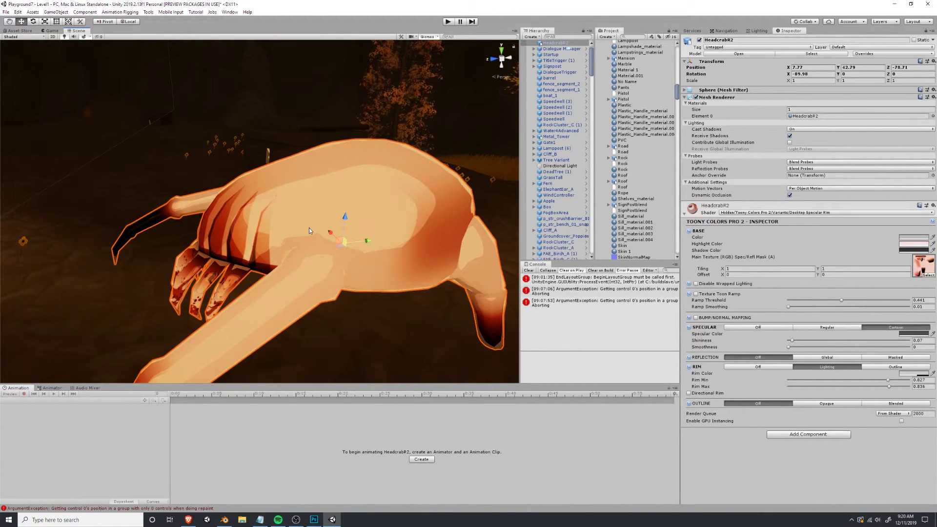
pyautogui.scroll(-3, 309, 227)
pyautogui.moveTo(309, 227); pyautogui.dragTo(385, 247, button='right')
pyautogui.scroll(6, 384, 250)
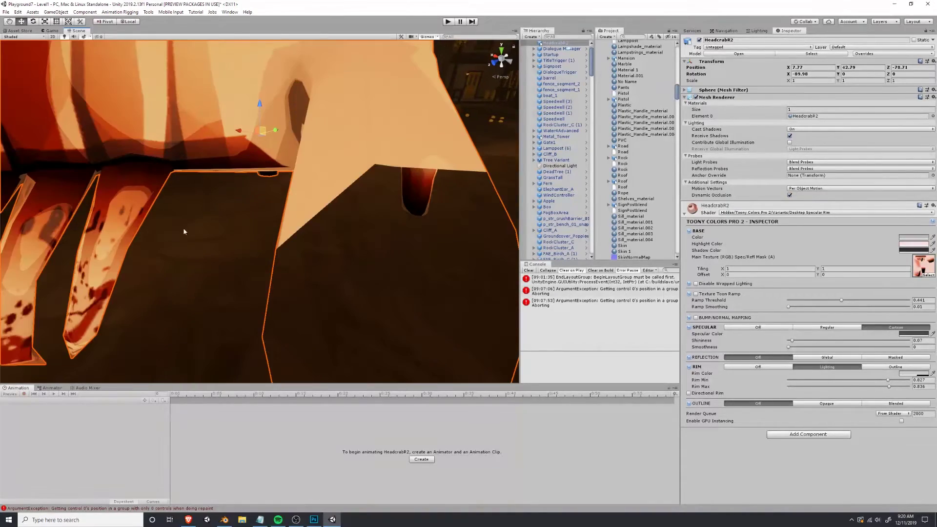
pyautogui.scroll(-5, 173, 218)
pyautogui.scroll(-2, 172, 220)
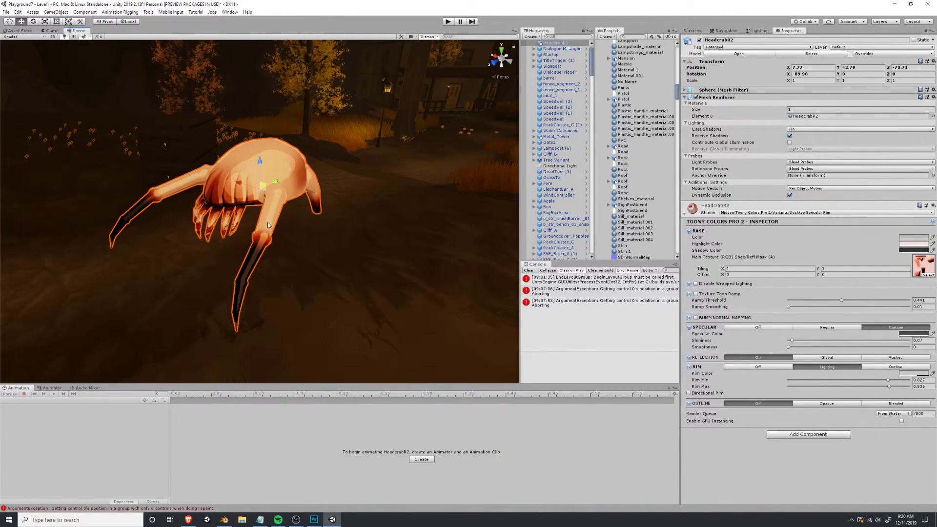
pyautogui.moveTo(268, 221)
pyautogui.keyDown('alt'); pyautogui.mouseDown()
pyautogui.moveTo(424, 235)
pyautogui.moveTo(222, 233)
pyautogui.moveTo(303, 236)
pyautogui.moveTo(277, 201)
pyautogui.moveTo(285, 224)
pyautogui.mouseUp(); pyautogui.keyUp('alt')
pyautogui.scroll(3, 302, 240)
pyautogui.keyDown('alt'); pyautogui.moveTo(354, 207); pyautogui.dragTo(248, 223); pyautogui.keyUp('alt')
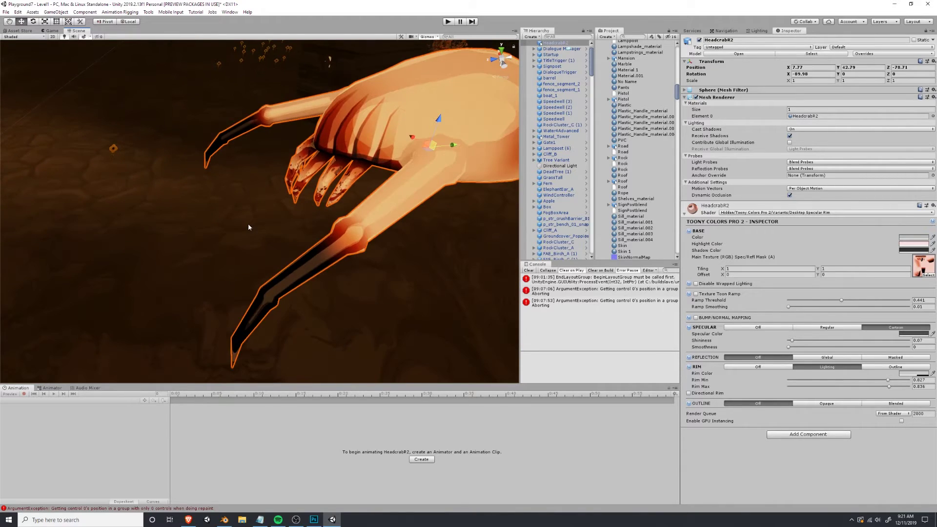
pyautogui.scroll(-3, 248, 224)
# Switch to the Brave browser and run an image search for "paper texture".
pyautogui.hotkey('alt', 'Tab')
pyautogui.hotkey('alt', 'Tab')
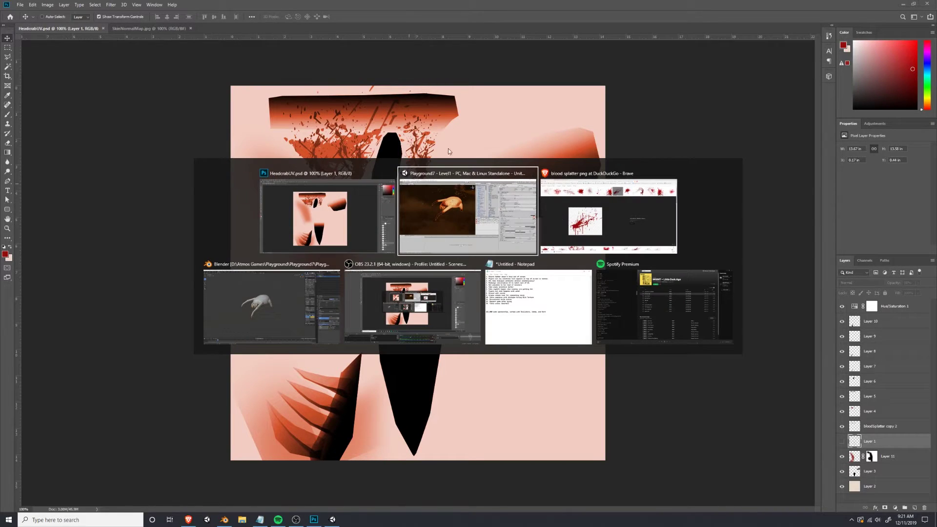
pyautogui.click(593, 213)
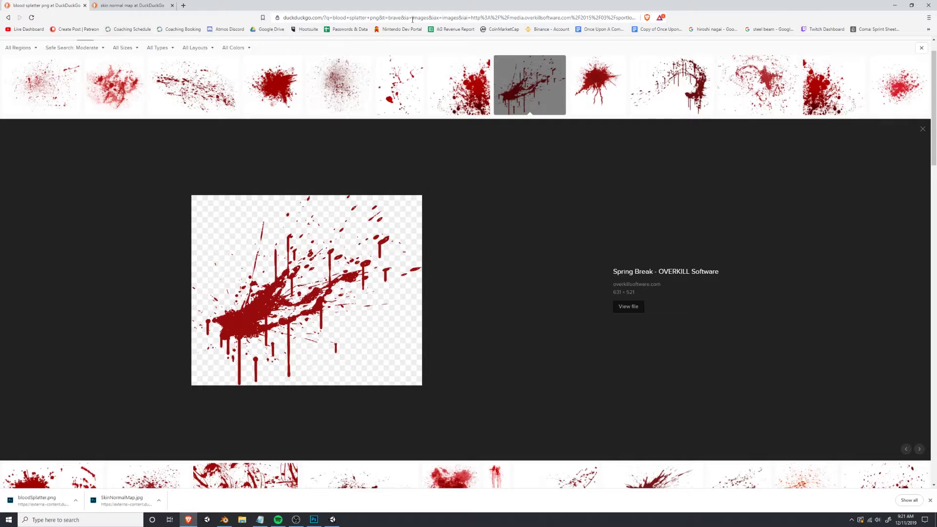
pyautogui.click(130, 11)
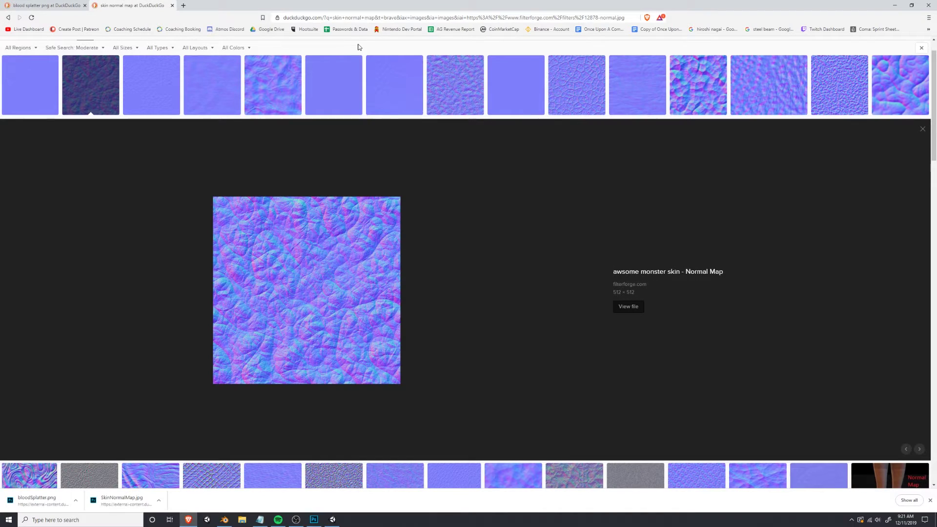
pyautogui.click(388, 17)
pyautogui.write('dirt tex')
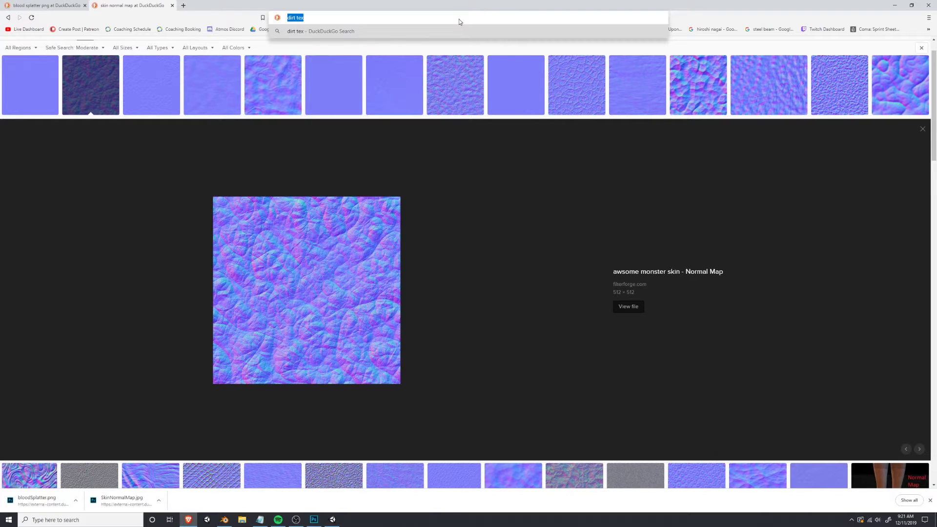
pyautogui.write('paper texture')
pyautogui.press('Return')
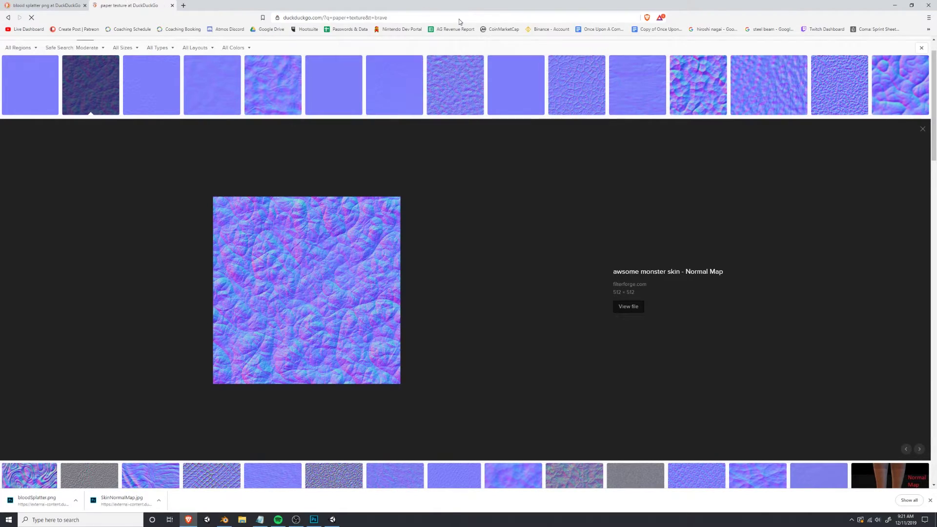
pyautogui.click(89, 67)
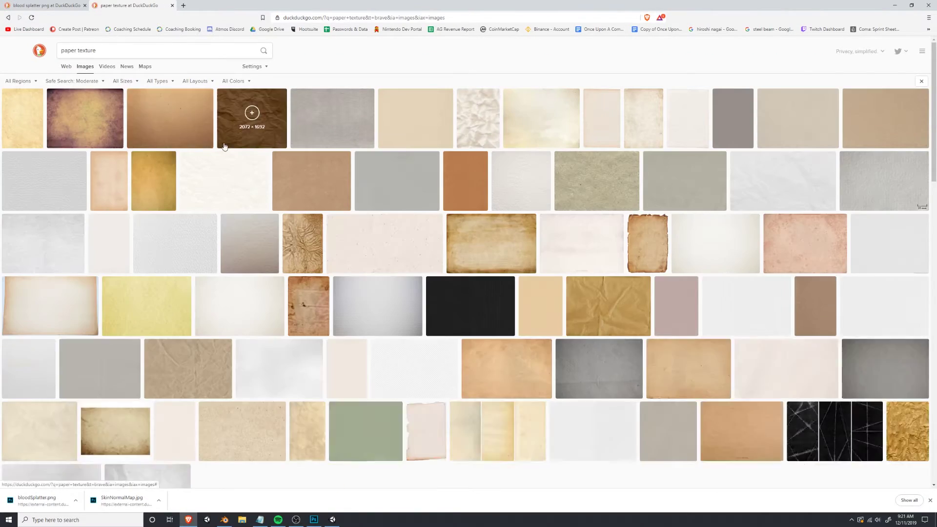
# Copy the purple-and-yellow grunge paper image from the results and paste it as a new layer in the headcrab texture in Photoshop.
pyautogui.click(85, 122)
pyautogui.rightClick(385, 251)
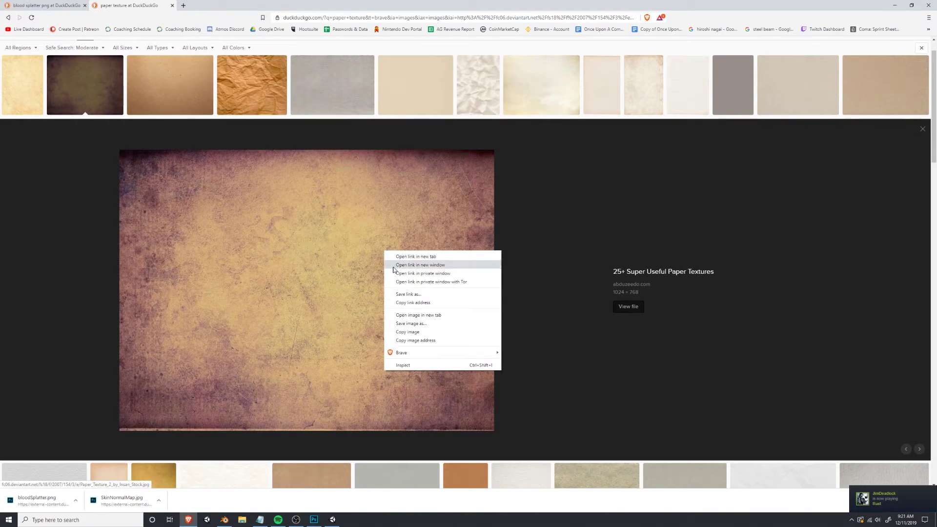
pyautogui.click(412, 332)
pyautogui.hotkey('alt', 'Tab')
pyautogui.hotkey('ctrl', 'v')
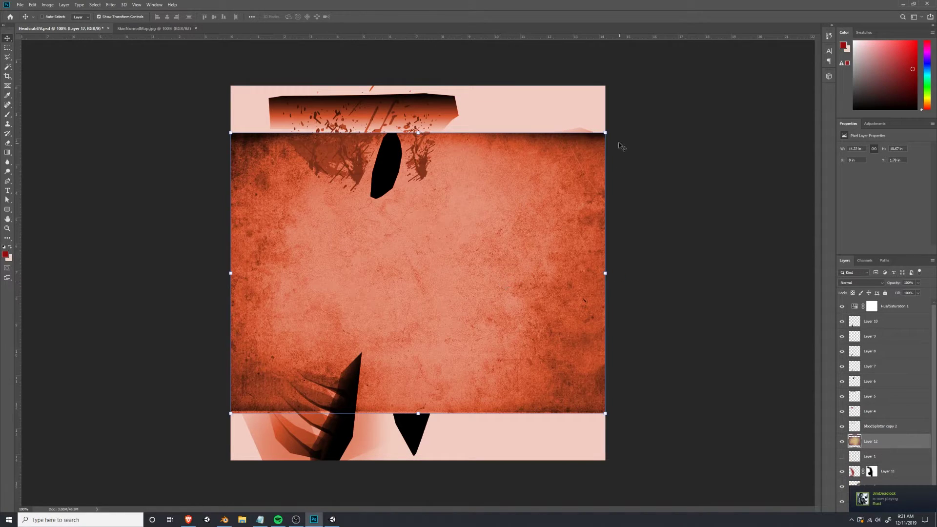
# Rotate the paper texture 90 degrees, enlarge and position it to cover the whole canvas, and lower its opacity to about 50%.
pyautogui.moveTo(620, 146); pyautogui.dragTo(486, 384)
pyautogui.moveTo(558, 86); pyautogui.dragTo(658, 40)
pyautogui.moveTo(267, 464); pyautogui.dragTo(204, 524)
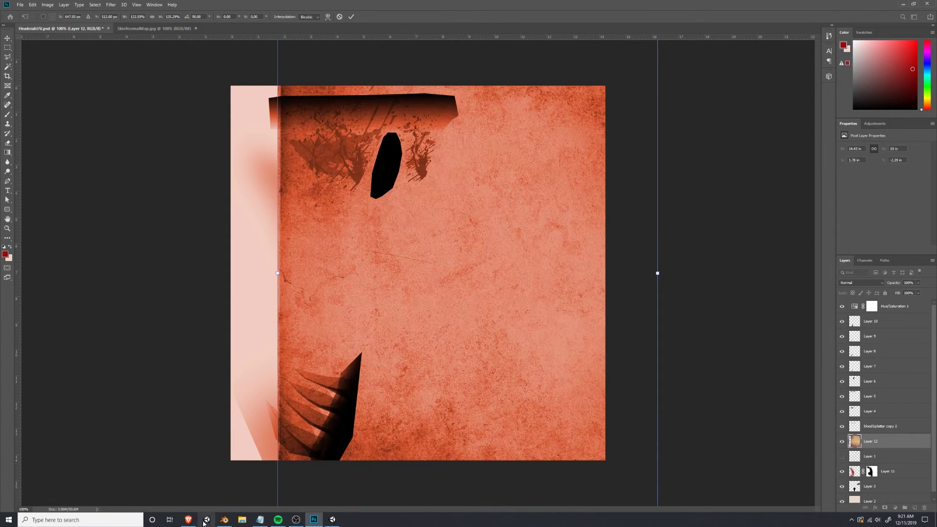
pyautogui.moveTo(278, 386); pyautogui.dragTo(229, 378)
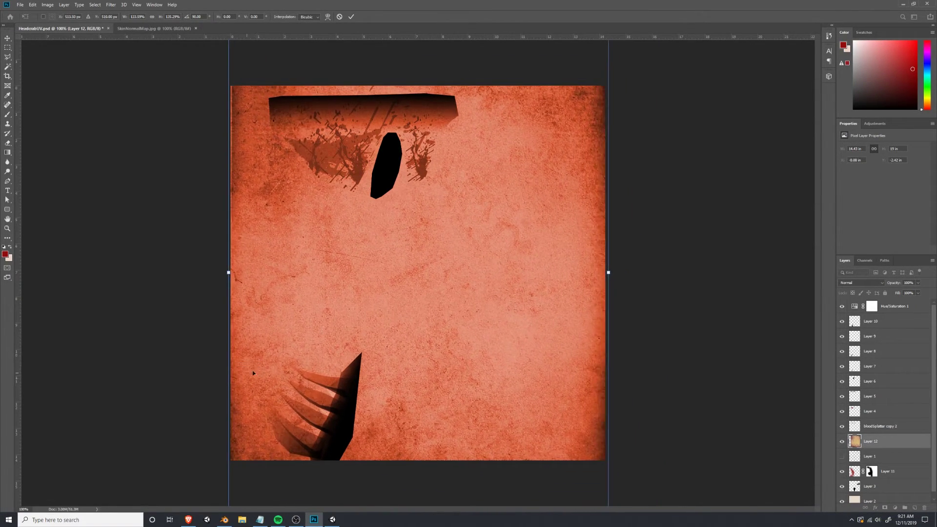
pyautogui.press('Return')
pyautogui.moveTo(914, 293); pyautogui.dragTo(902, 295)
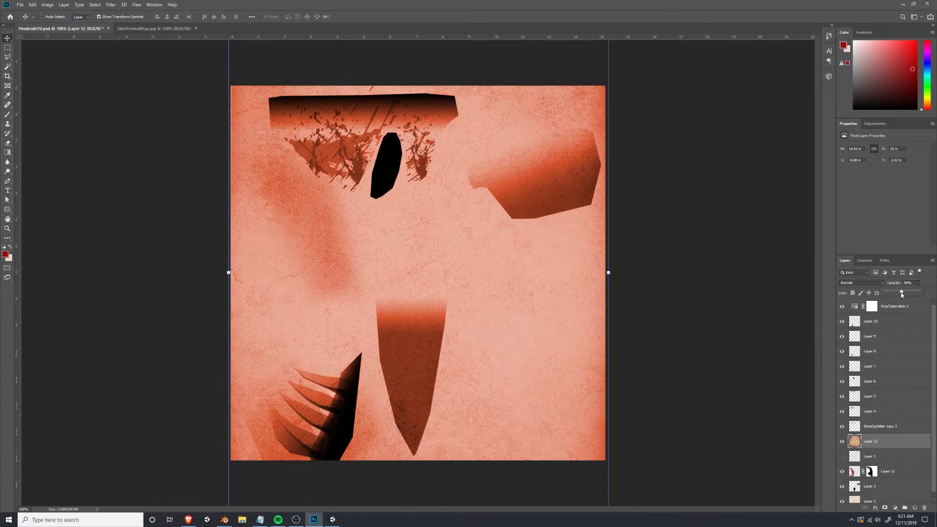
# Inspect the paper grain on the headcrab's body and legs in Unity, close up and from a distance.
pyautogui.hotkey('alt', 'Tab')
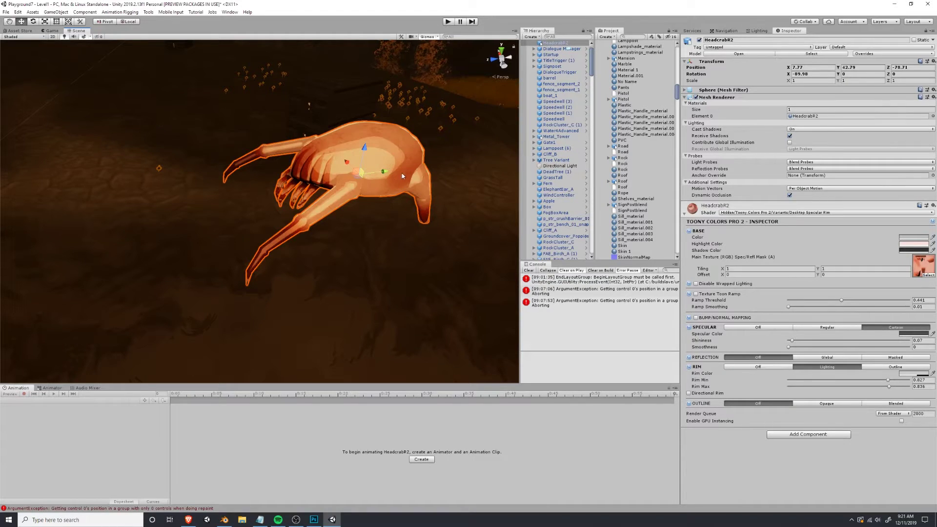
pyautogui.scroll(-2, 341, 164)
pyautogui.scroll(7, 238, 247)
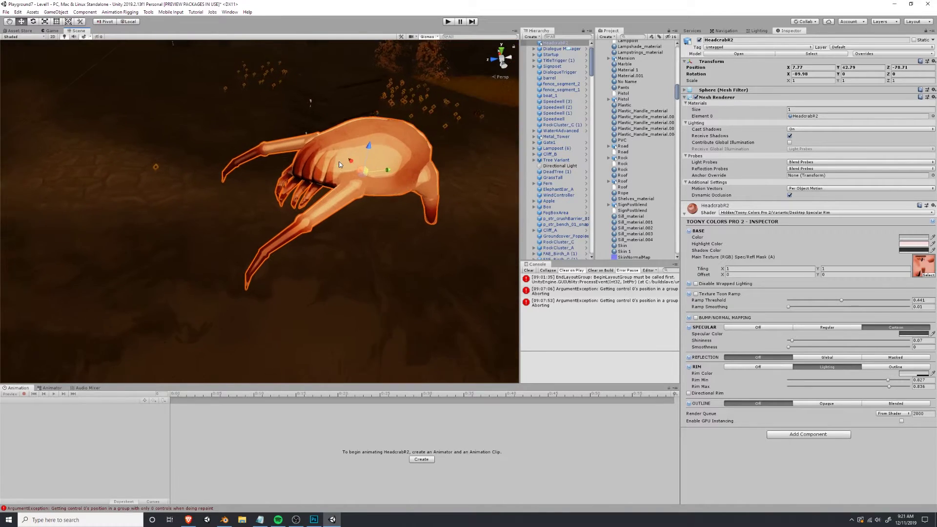
pyautogui.keyDown('alt'); pyautogui.moveTo(238, 247); pyautogui.dragTo(297, 219); pyautogui.keyUp('alt')
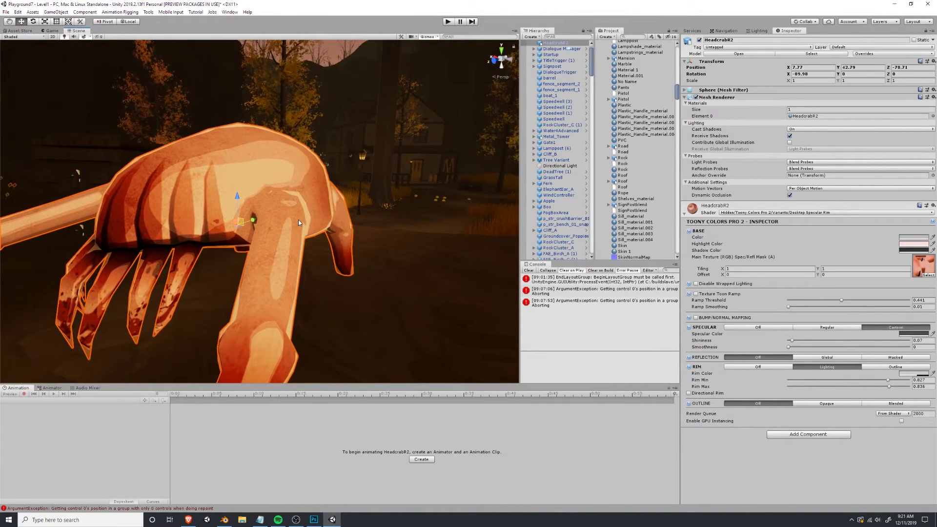
pyautogui.scroll(-6, 298, 219)
pyautogui.scroll(1, 299, 222)
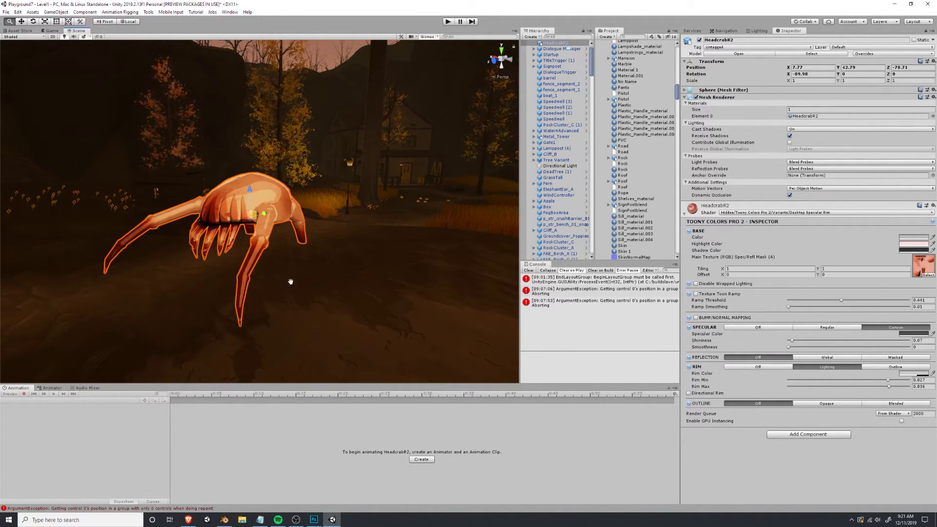
pyautogui.moveTo(291, 283); pyautogui.dragTo(311, 282, button='middle')
pyautogui.keyDown('alt'); pyautogui.moveTo(311, 282); pyautogui.dragTo(426, 225); pyautogui.keyUp('alt')
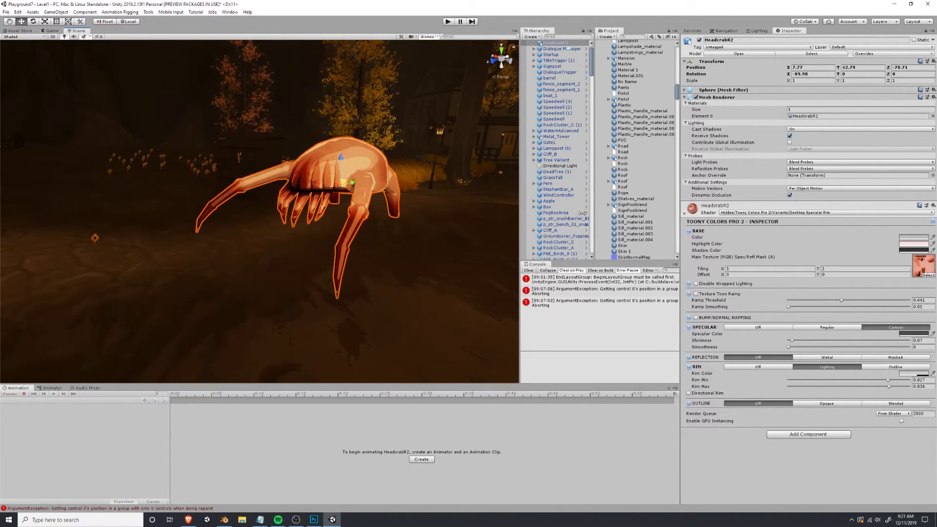
# Change the paper layer's blend mode to Overlay, raise its opacity toward 100%, and switch to Unity to check the model.
pyautogui.hotkey('alt', 'Tab')
pyautogui.click(861, 283)
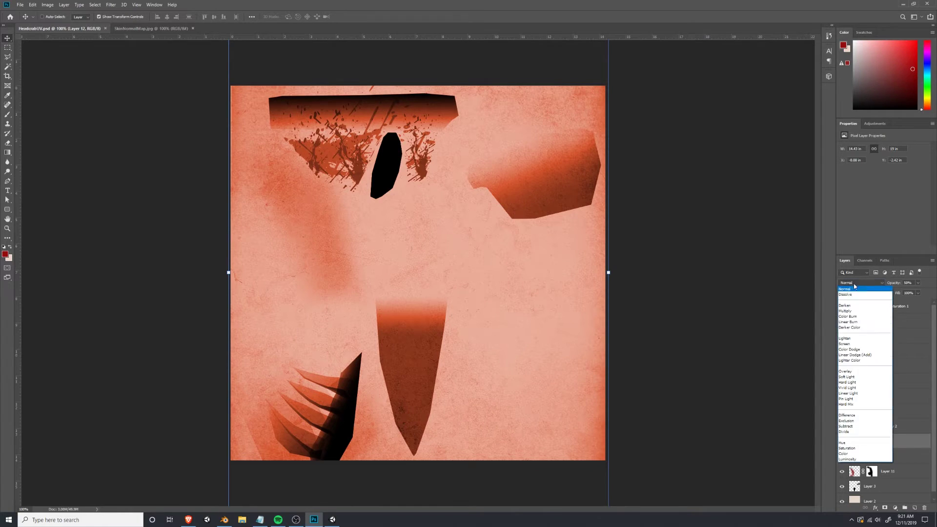
pyautogui.click(864, 376)
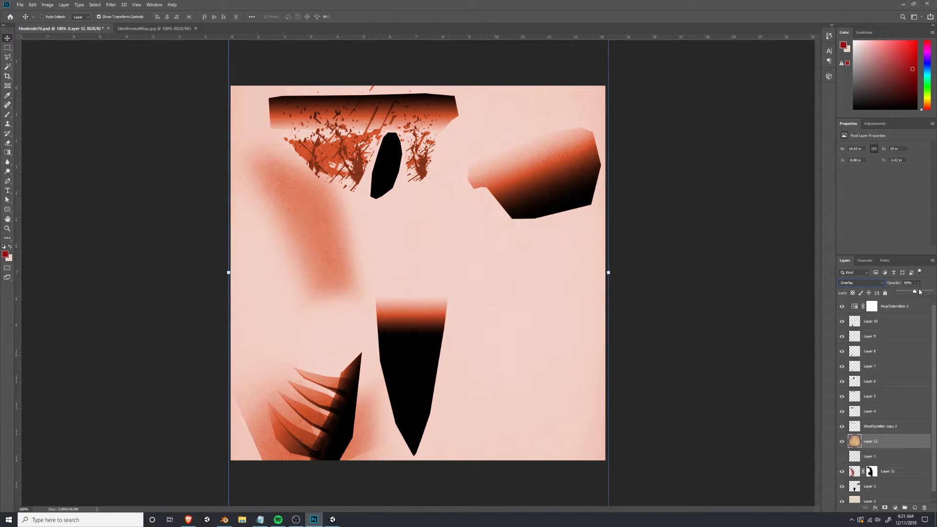
pyautogui.moveTo(919, 292); pyautogui.dragTo(932, 293)
pyautogui.hotkey('alt', 'Tab')
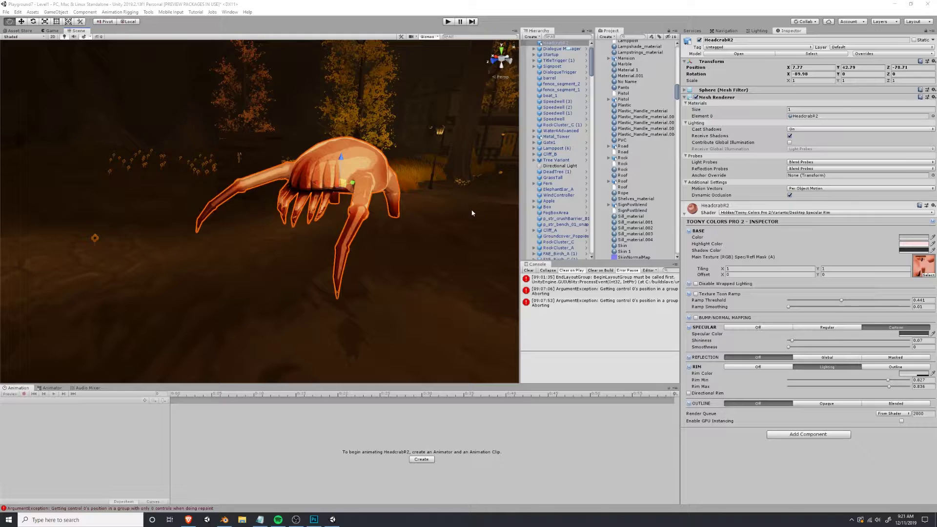
# Inspect the Overlay paper texture on the headcrab's teeth, side and rear up close in Unity.
pyautogui.scroll(3, 366, 215)
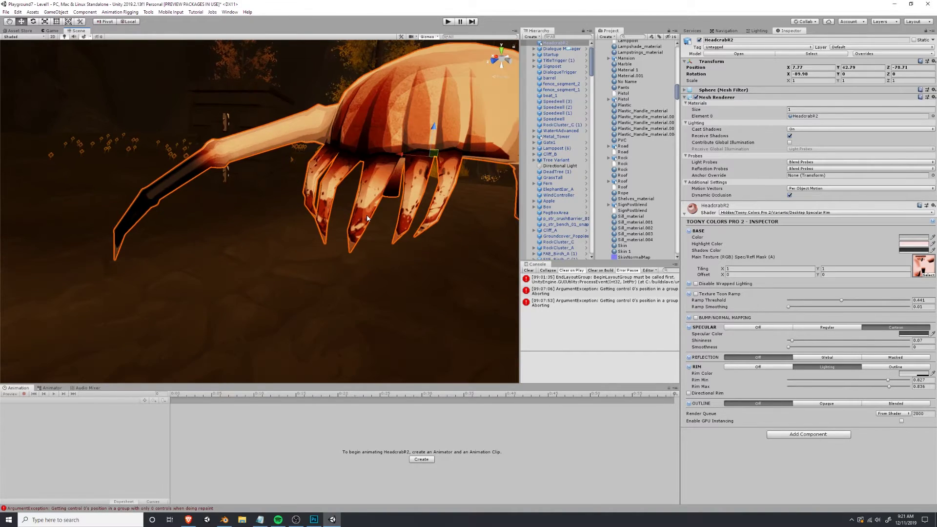
pyautogui.moveTo(367, 215); pyautogui.dragTo(294, 192, button='middle')
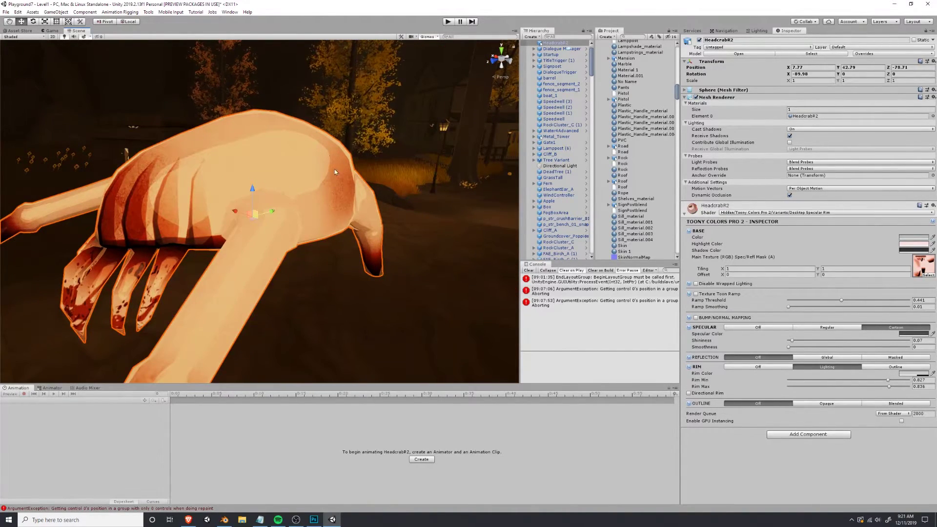
pyautogui.keyDown('alt'); pyautogui.moveTo(305, 227); pyautogui.dragTo(191, 195); pyautogui.keyUp('alt')
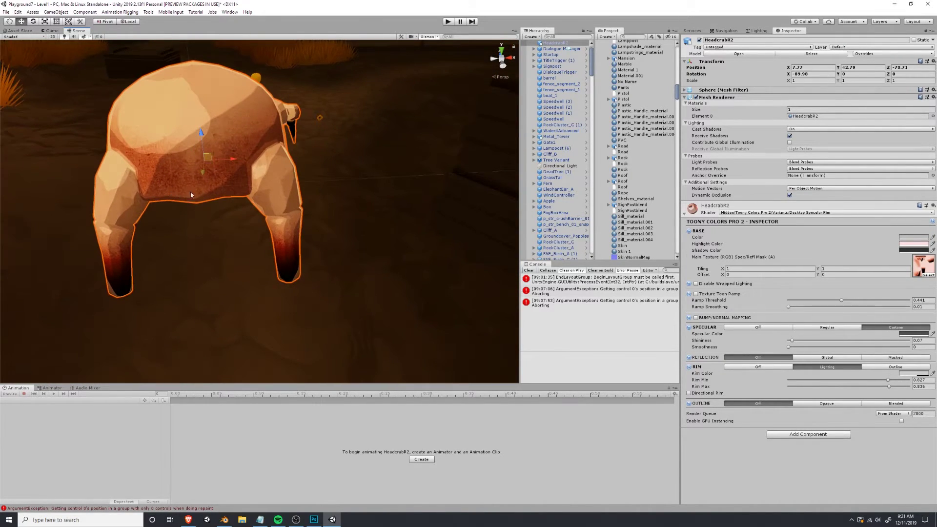
# Switch to Photoshop, show the UV wireframe layer (Layer 1) and move it above all other layers.
pyautogui.hotkey('alt', 'Tab')
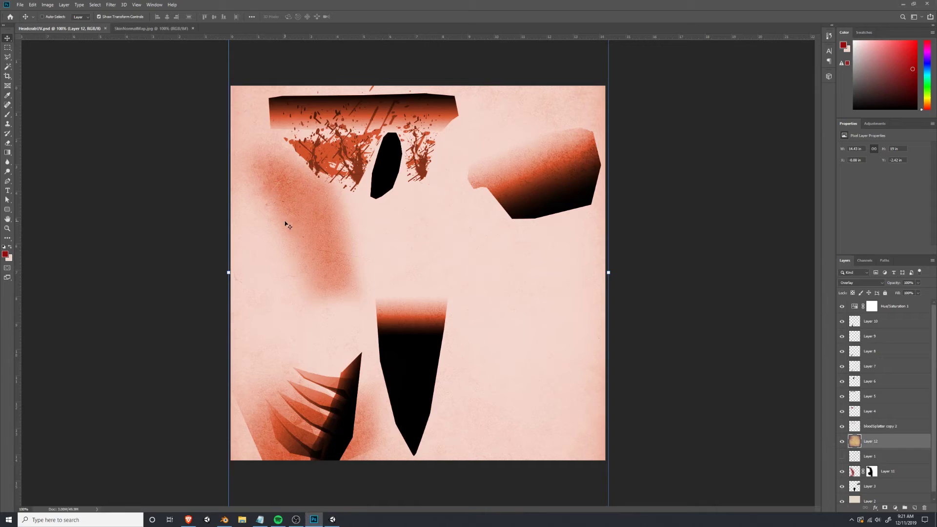
pyautogui.click(842, 458)
pyautogui.click(884, 457)
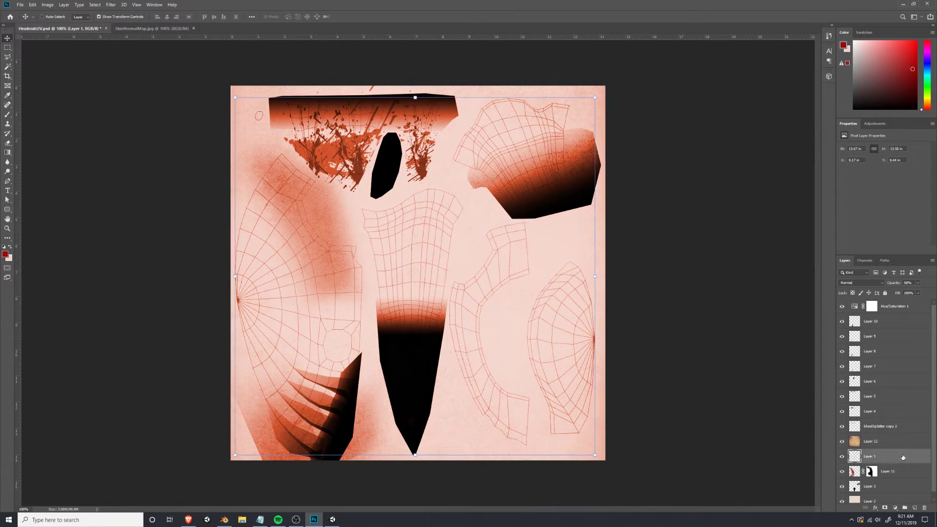
pyautogui.moveTo(912, 306); pyautogui.dragTo(911, 304)
pyautogui.click(842, 308)
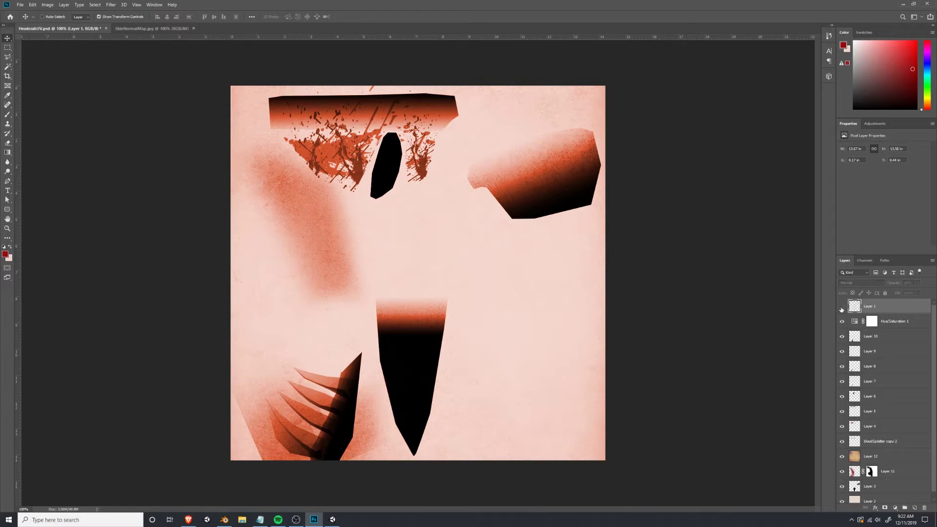
pyautogui.click(842, 309)
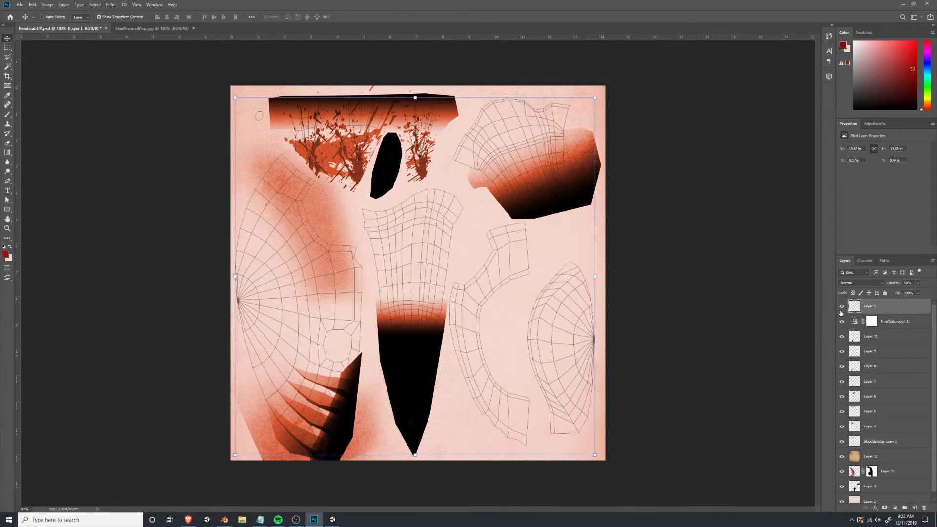
# On a new layer, lasso around the half-dome UV island at the texture's right edge and fill it with a black gradient.
pyautogui.click(8, 59)
pyautogui.click(916, 509)
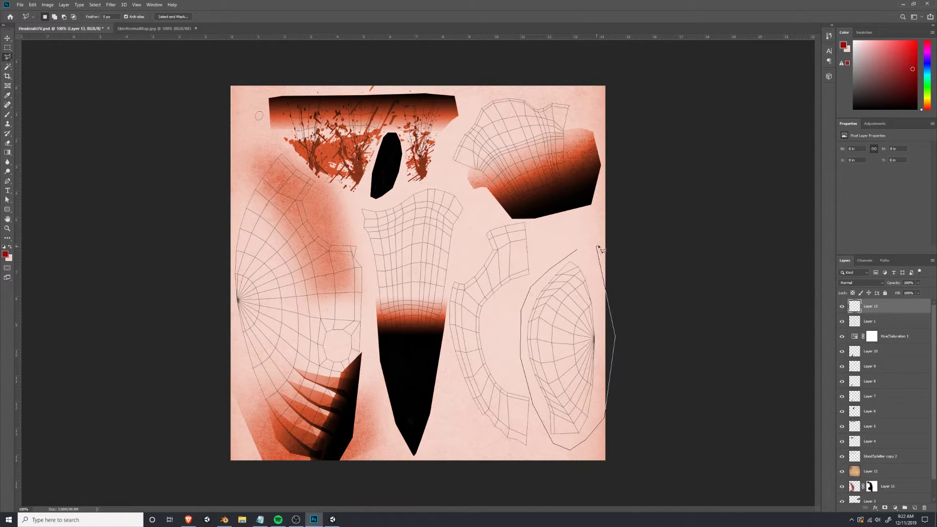
pyautogui.click(6, 253)
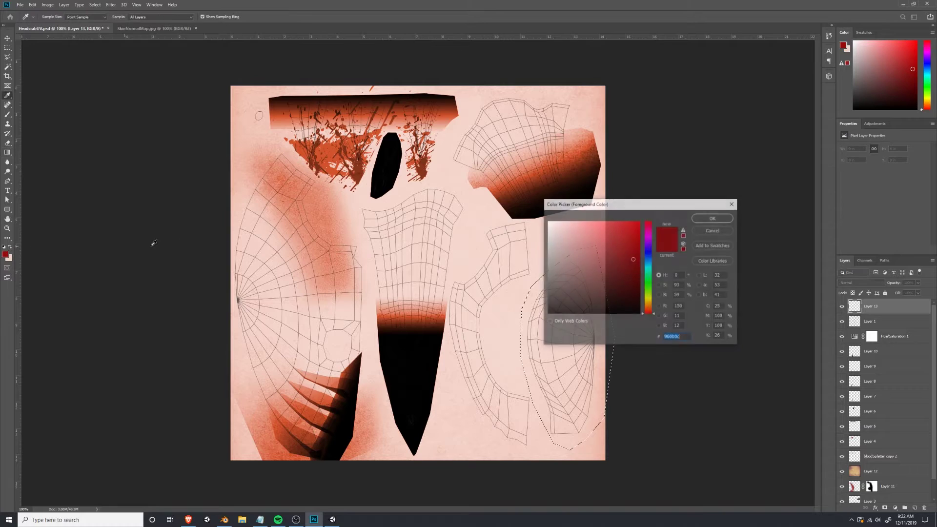
pyautogui.click(713, 219)
pyautogui.moveTo(572, 328); pyautogui.dragTo(543, 323)
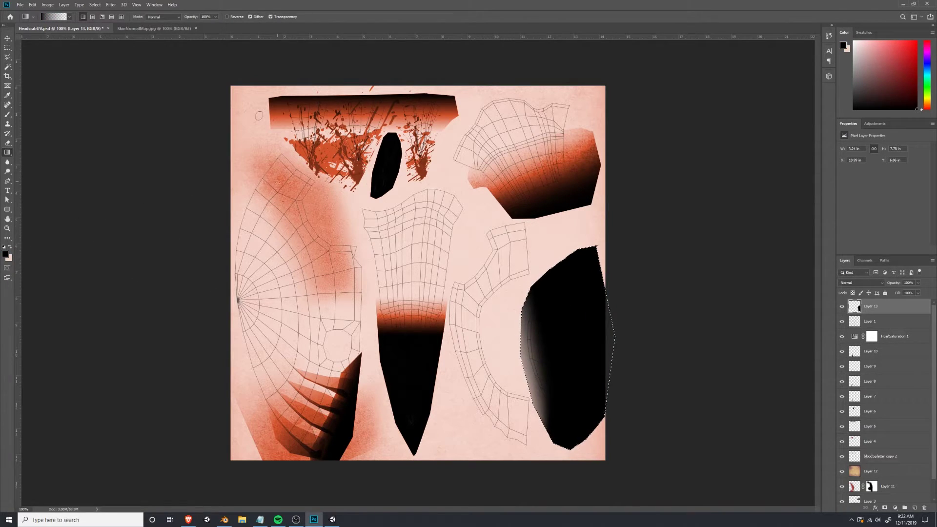
# Sample the rust red from the stripes, blend it with gradients over the black island's left, upper and lower edges, and save the texture.
pyautogui.keyDown('alt'); pyautogui.click(337, 373); pyautogui.keyUp('alt')
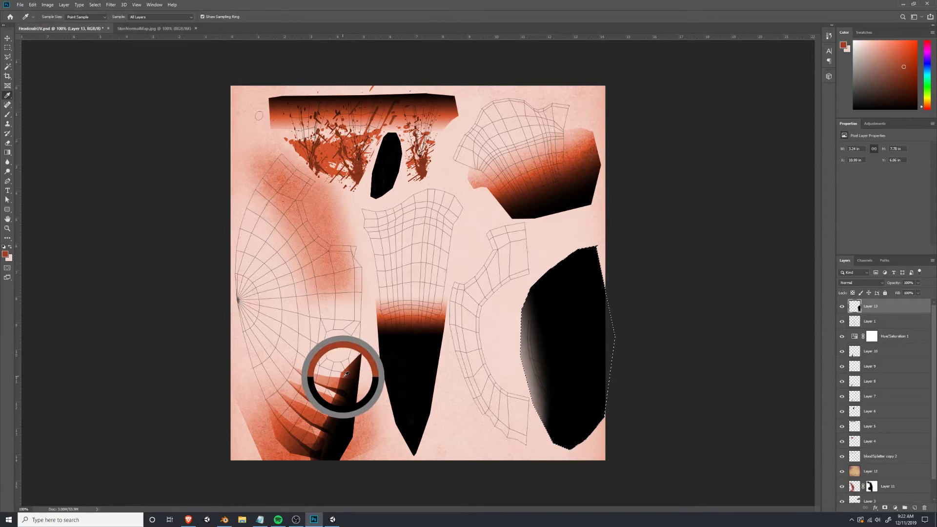
pyautogui.moveTo(529, 327); pyautogui.dragTo(564, 332)
pyautogui.hotkey('ctrl', 'z')
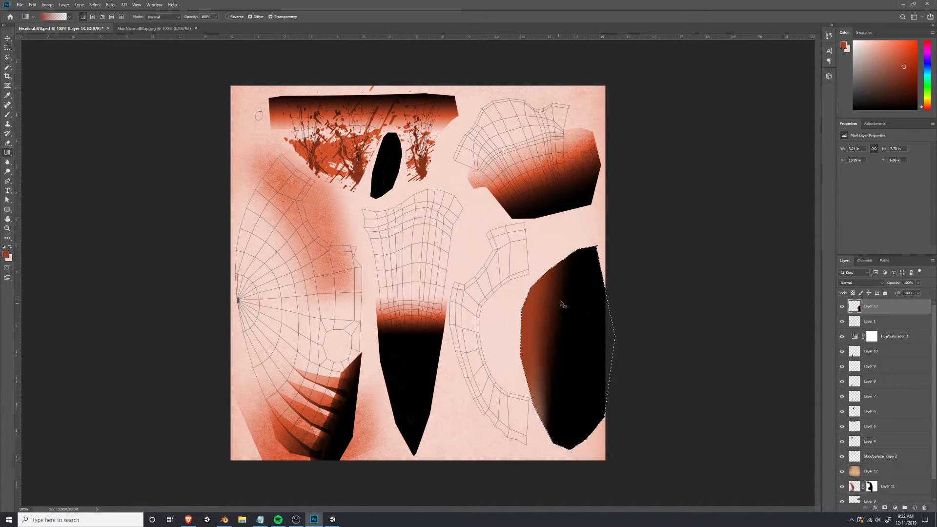
pyautogui.hotkey('ctrl', 'z')
pyautogui.moveTo(560, 268); pyautogui.dragTo(558, 292)
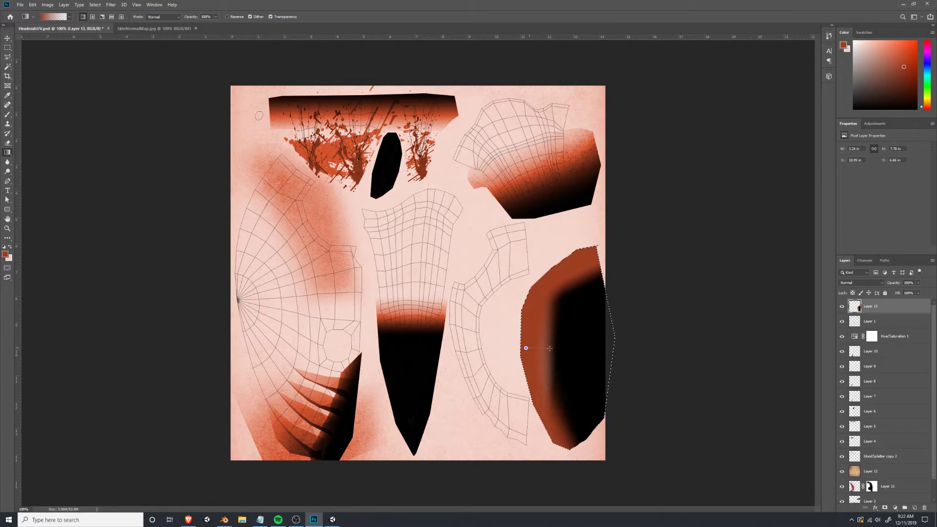
pyautogui.hotkey('ctrl', 's')
# Switch to Unity and examine the black and rust-red shading inside the headcrab's mouth from below.
pyautogui.hotkey('alt', 'Tab')
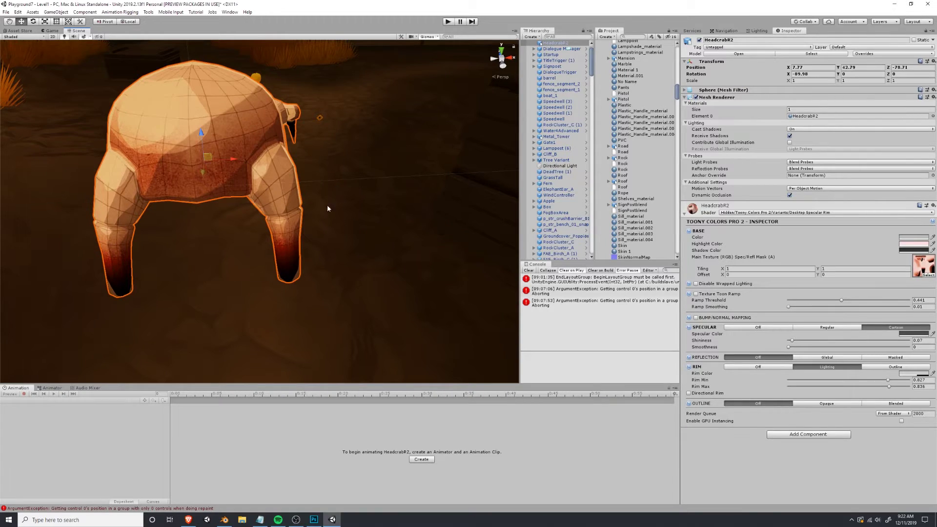
pyautogui.moveTo(327, 204)
pyautogui.mouseDown(button='middle')
pyautogui.moveTo(323, 191)
pyautogui.moveTo(343, 183)
pyautogui.moveTo(326, 192)
pyautogui.mouseUp(button='middle')
pyautogui.scroll(-2, 326, 191)
pyautogui.scroll(2, 326, 192)
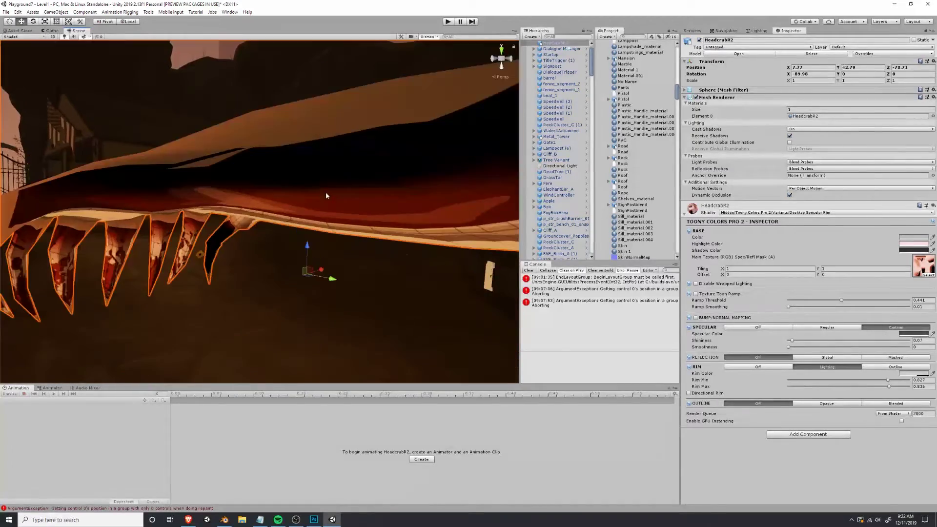
pyautogui.moveTo(341, 280); pyautogui.dragTo(344, 276, button='middle')
pyautogui.keyDown('alt'); pyautogui.moveTo(344, 276); pyautogui.dragTo(490, 164); pyautogui.keyUp('alt')
pyautogui.moveTo(122, 215); pyautogui.dragTo(307, 197, button='middle')
pyautogui.moveTo(240, 107); pyautogui.dragTo(309, 203, button='middle')
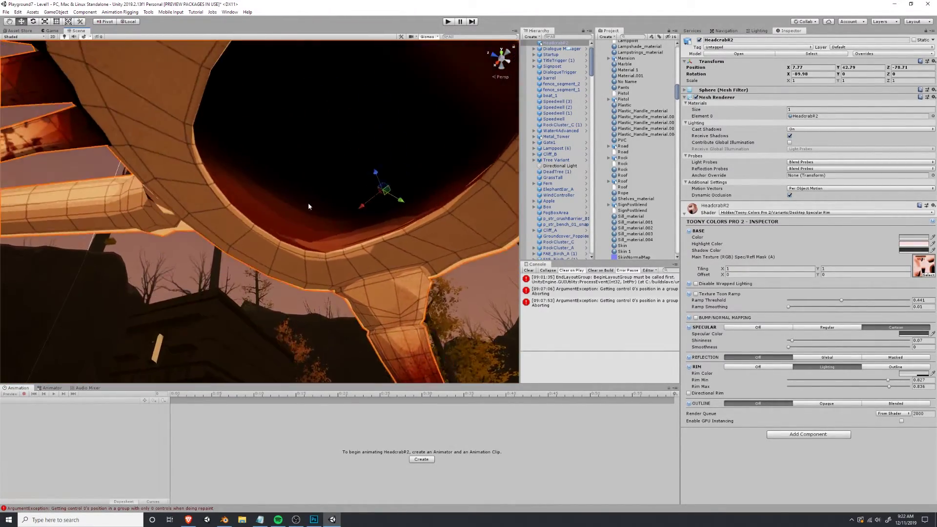
pyautogui.keyDown('alt'); pyautogui.moveTo(308, 203); pyautogui.dragTo(433, 192); pyautogui.keyUp('alt')
pyautogui.moveTo(410, 252); pyautogui.dragTo(456, 168, button='middle')
pyautogui.moveTo(310, 184); pyautogui.dragTo(252, 138, button='right')
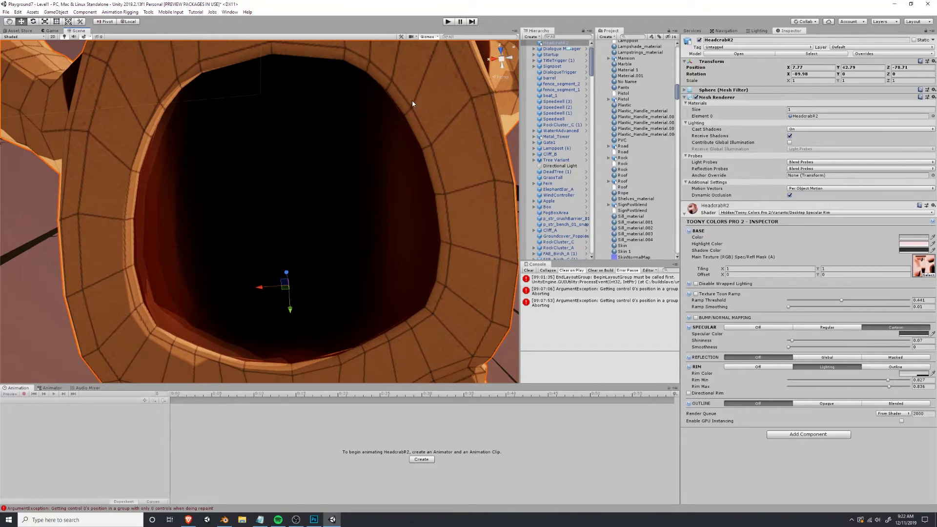
# In Photoshop, lasso the crescent-shaped island on a new layer, brush a soft rust-red band along its inner curve, deselect and save.
pyautogui.hotkey('alt', 'Tab')
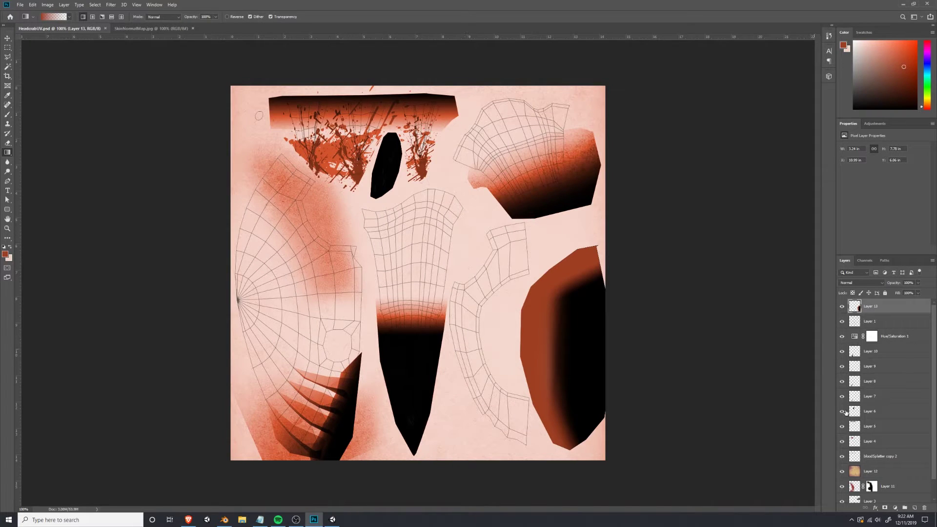
pyautogui.click(914, 508)
pyautogui.click(8, 57)
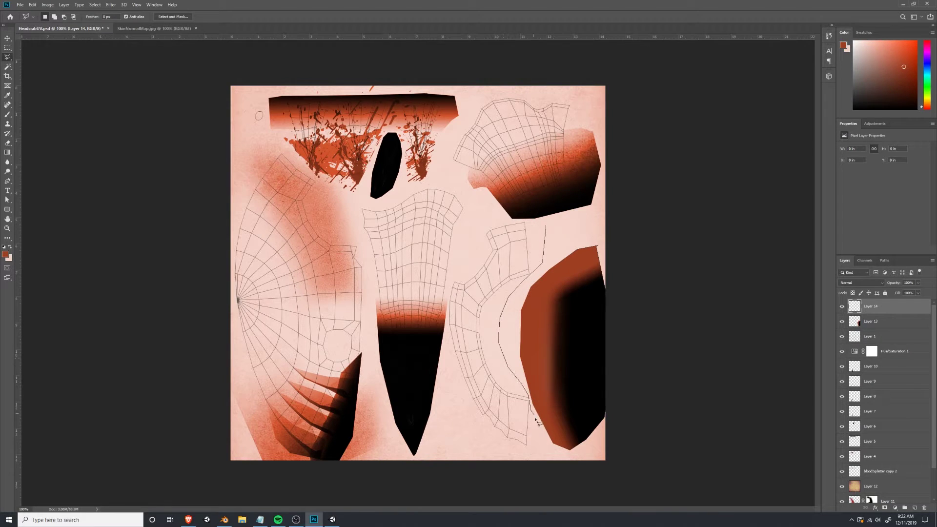
pyautogui.moveTo(474, 461)
pyautogui.mouseDown()
pyautogui.moveTo(432, 308)
pyautogui.moveTo(486, 211)
pyautogui.moveTo(548, 226)
pyautogui.mouseUp()
pyautogui.click(7, 114)
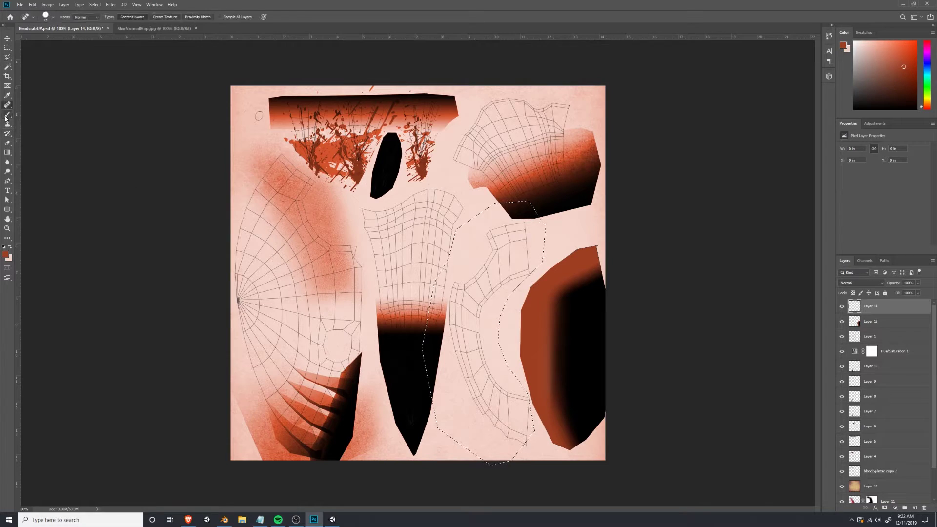
pyautogui.press('[')
pyautogui.press('[')
pyautogui.press('[')
pyautogui.press('[')
pyautogui.press('[')
pyautogui.press('[')
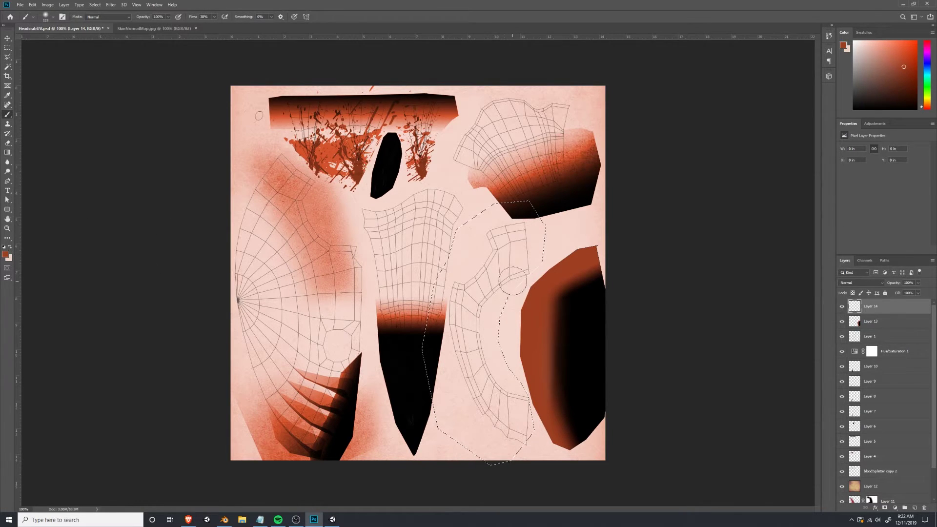
pyautogui.moveTo(530, 266)
pyautogui.mouseDown()
pyautogui.moveTo(476, 332)
pyautogui.moveTo(527, 266)
pyautogui.moveTo(483, 320)
pyautogui.moveTo(497, 385)
pyautogui.moveTo(517, 405)
pyautogui.moveTo(522, 398)
pyautogui.moveTo(481, 337)
pyautogui.mouseUp()
pyautogui.hotkey('ctrl', 'd')
pyautogui.hotkey('ctrl', 's')
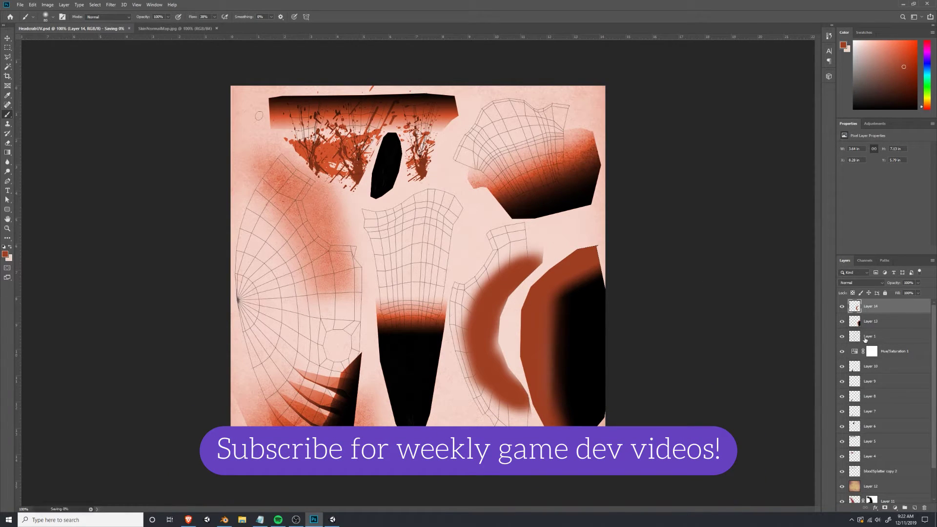
# Move the UV wireframe layer back to the top of the stack and check the mouth rim shading in Unity.
pyautogui.click(891, 336)
pyautogui.moveTo(891, 336); pyautogui.dragTo(889, 306)
pyautogui.press('v')
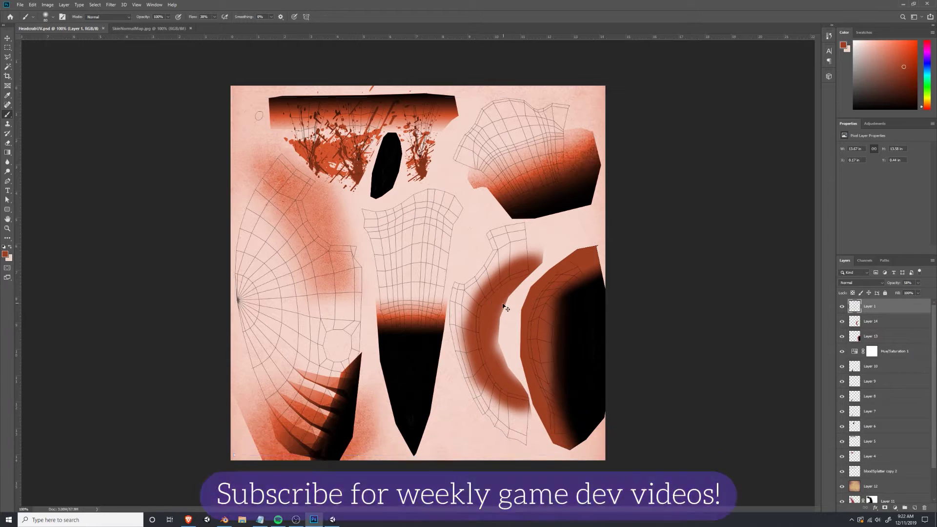
pyautogui.hotkey('alt', 'Tab')
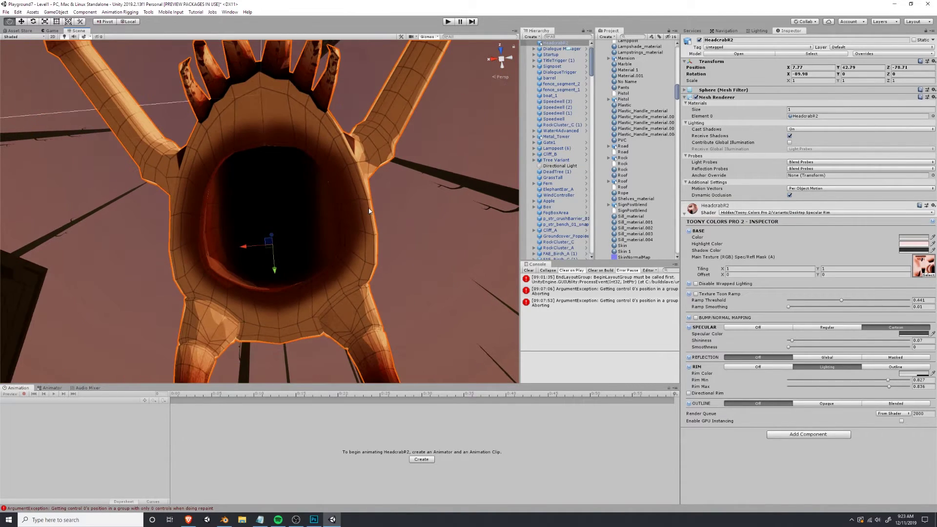
# Back in Photoshop, raise the wireframe layer's opacity and lower the rust-red rim band's opacity to roughly a third.
pyautogui.hotkey('alt', 'Tab')
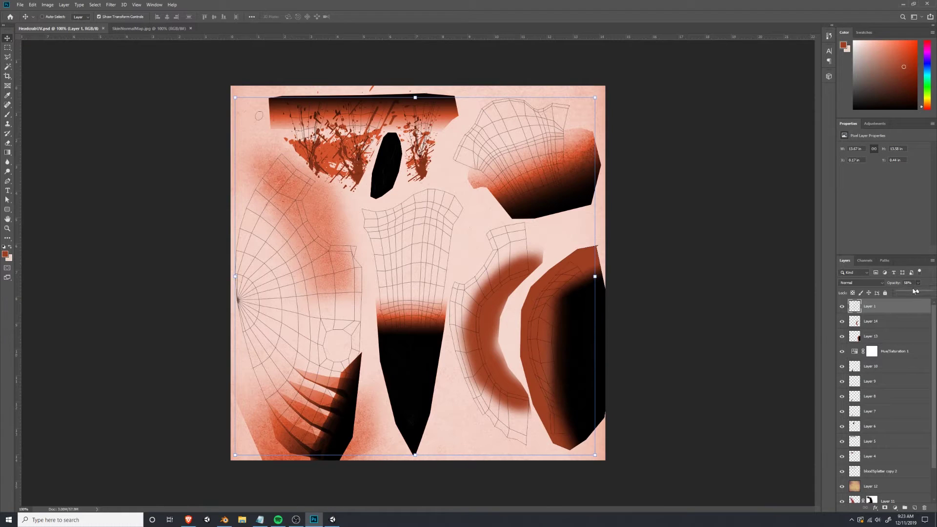
pyautogui.moveTo(915, 291); pyautogui.dragTo(883, 298)
pyautogui.click(873, 322)
pyautogui.click(918, 283)
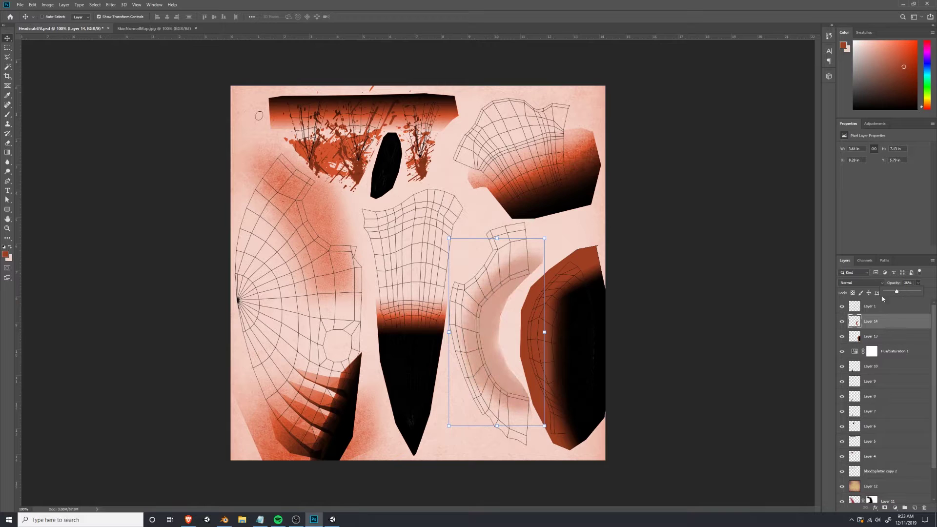
# Add a new layer and make a polygonal lasso selection along the inner lip edge of the crescent-shaped island.
pyautogui.press('z')
pyautogui.moveTo(555, 251); pyautogui.dragTo(442, 450)
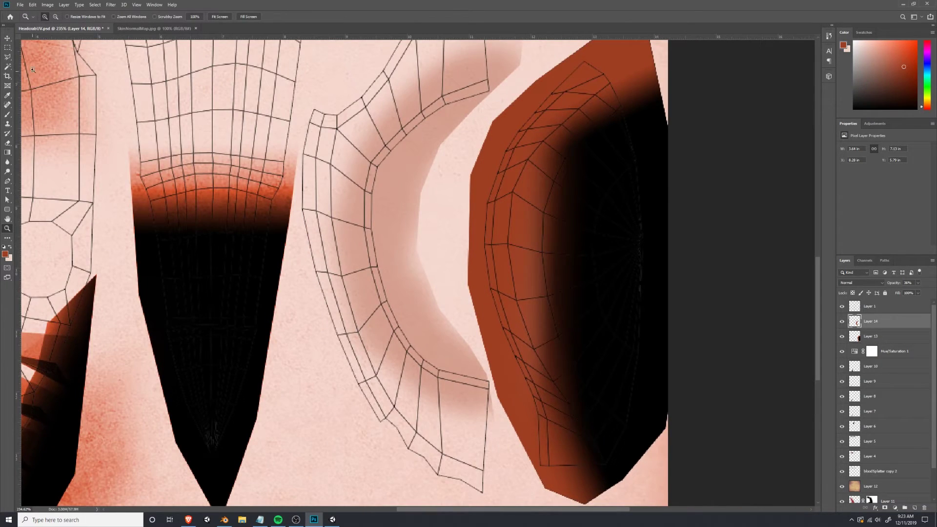
pyautogui.click(8, 57)
pyautogui.click(914, 508)
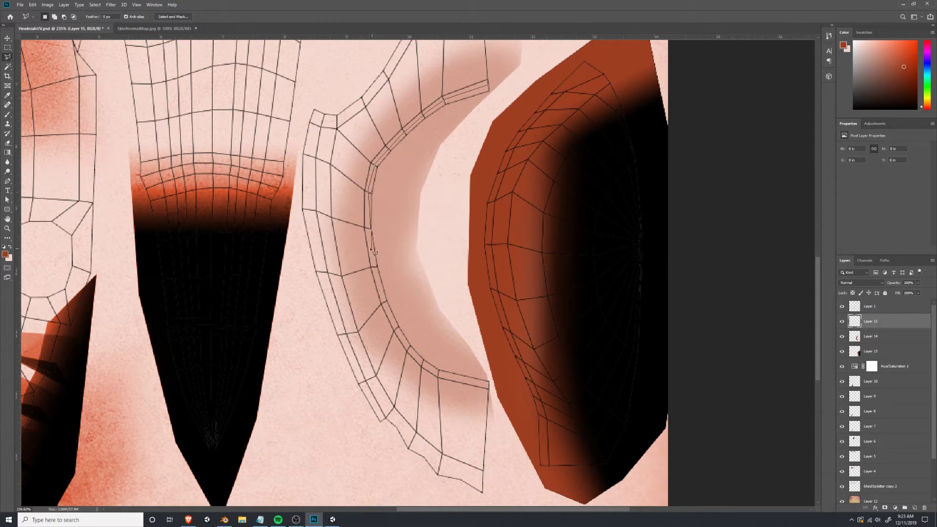
pyautogui.click(376, 265)
pyautogui.click(439, 233)
pyautogui.click(447, 166)
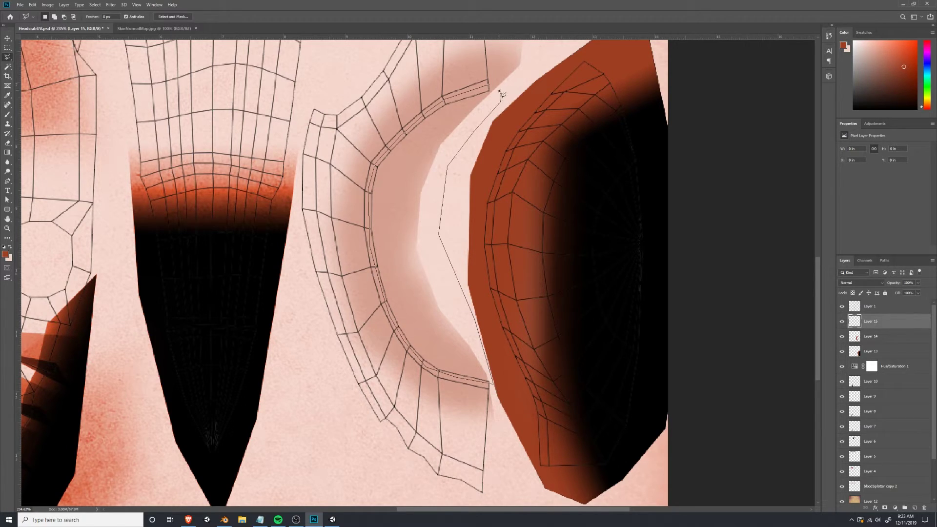
pyautogui.click(499, 93)
# Set the foreground color to white and brush it along the inner lip within the selection.
pyautogui.click(8, 114)
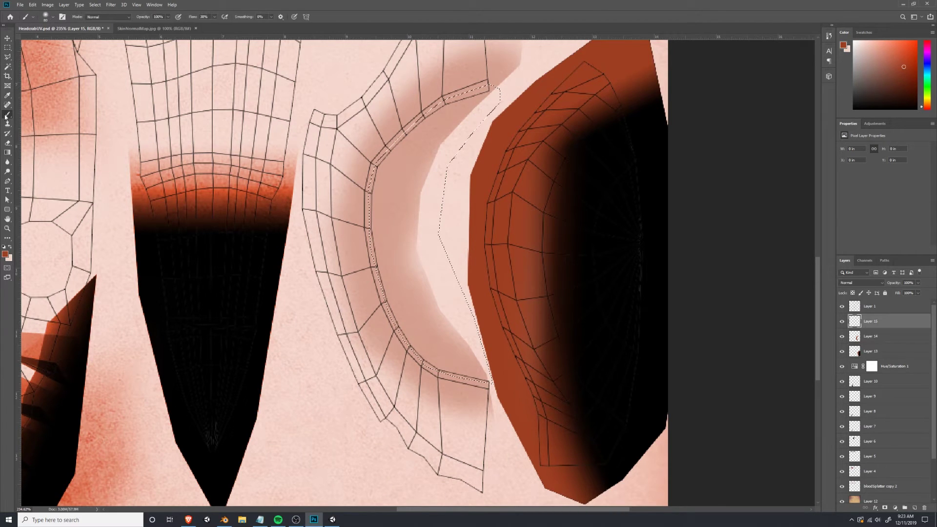
pyautogui.click(6, 255)
pyautogui.click(549, 228)
pyautogui.click(713, 216)
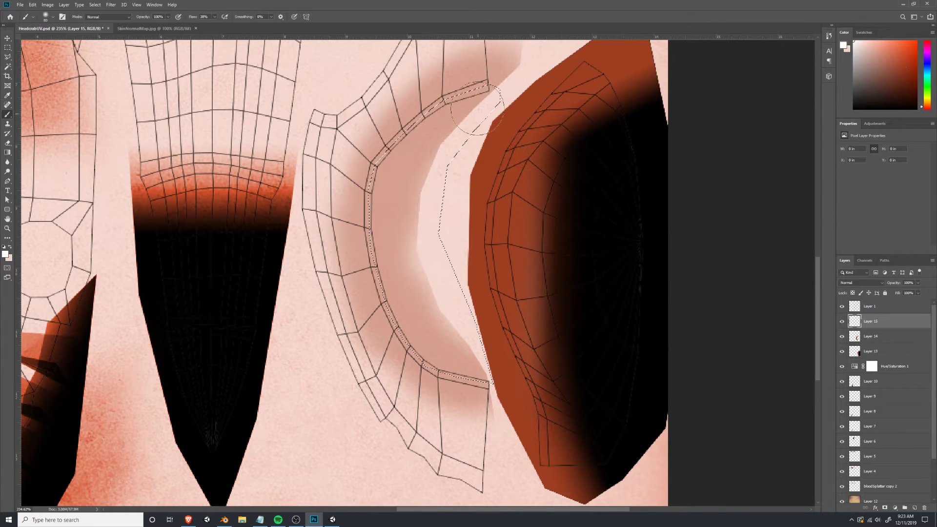
pyautogui.moveTo(476, 110)
pyautogui.mouseDown()
pyautogui.moveTo(440, 118)
pyautogui.moveTo(398, 210)
pyautogui.moveTo(405, 312)
pyautogui.moveTo(513, 352)
pyautogui.mouseUp()
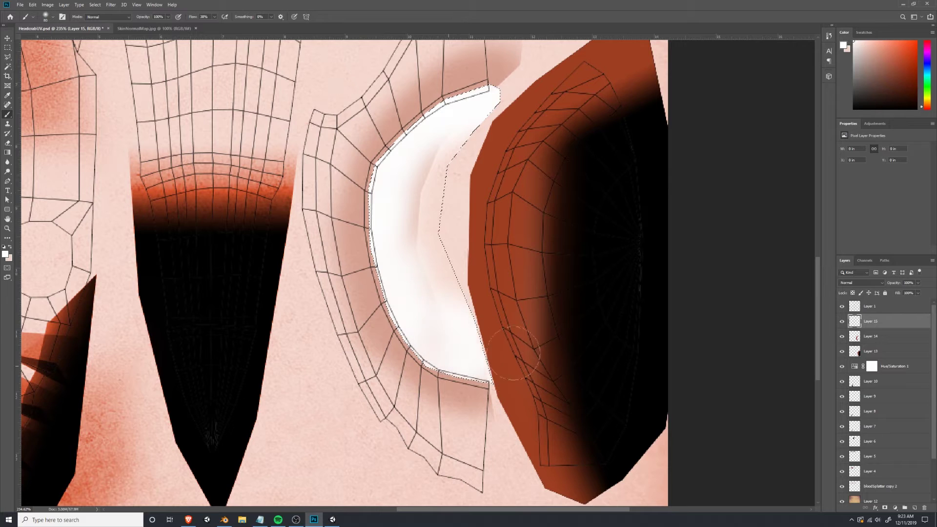
# Switch to Unity and inspect the headcrab's mouth rim and interior, close up and from a distance.
pyautogui.hotkey('alt', 'Tab')
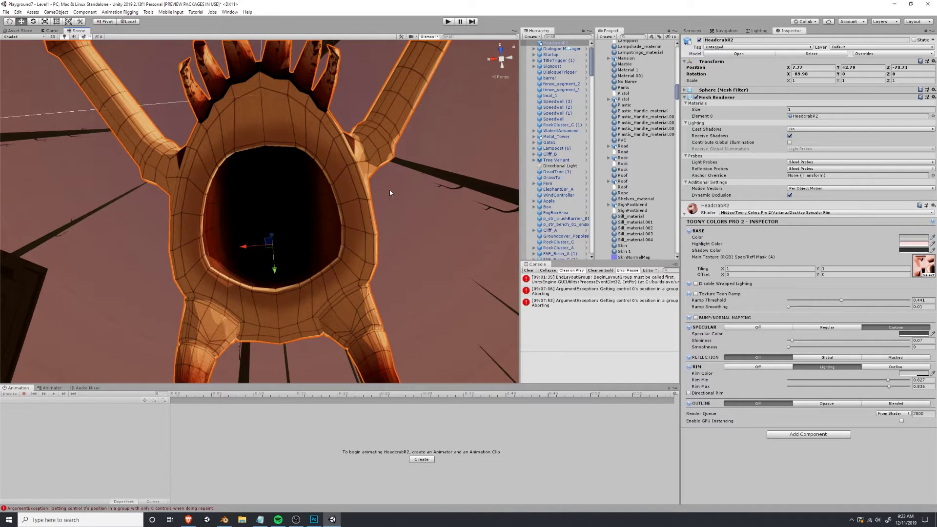
pyautogui.scroll(8, 296, 217)
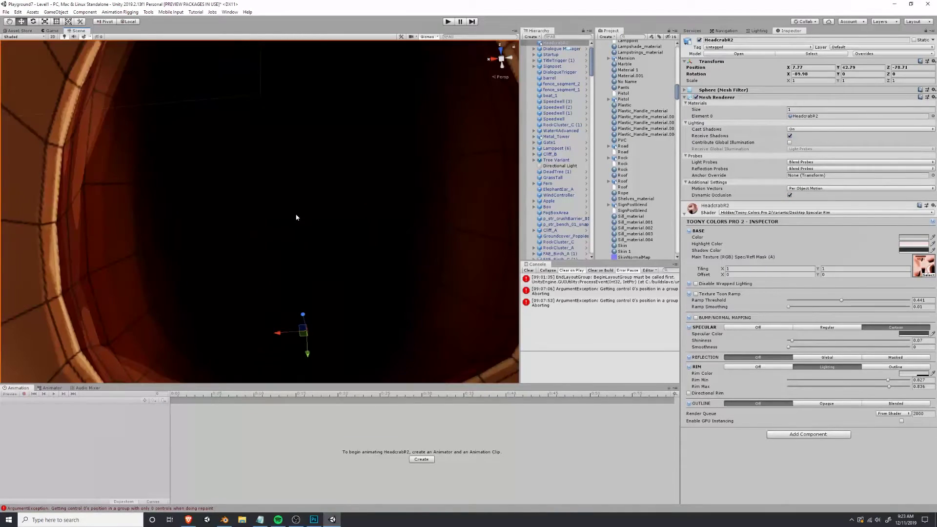
pyautogui.moveTo(295, 217); pyautogui.dragTo(161, 249, button='right')
pyautogui.scroll(-6, 303, 219)
pyautogui.moveTo(342, 176); pyautogui.dragTo(227, 278, button='middle')
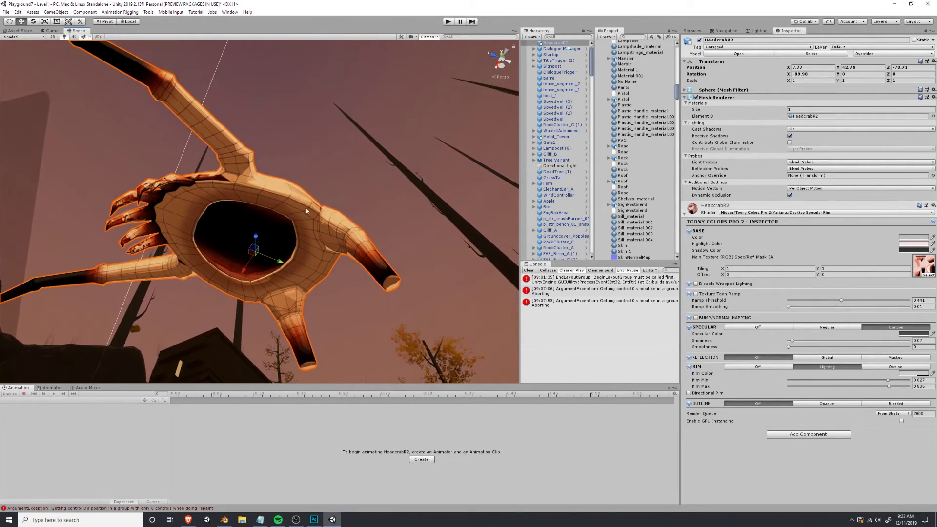
# Switch to Photoshop, add a new layer and lasso thin spike shapes across the upper inner lip of the crescent-shaped island.
pyautogui.moveTo(227, 278); pyautogui.dragTo(202, 312, button='right')
pyautogui.hotkey('alt', 'Tab')
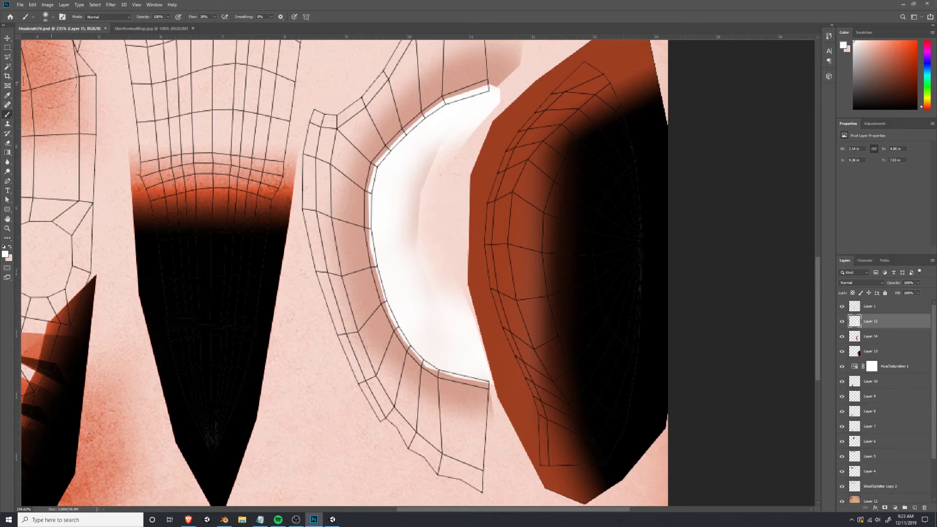
pyautogui.hotkey('shift', 'l')
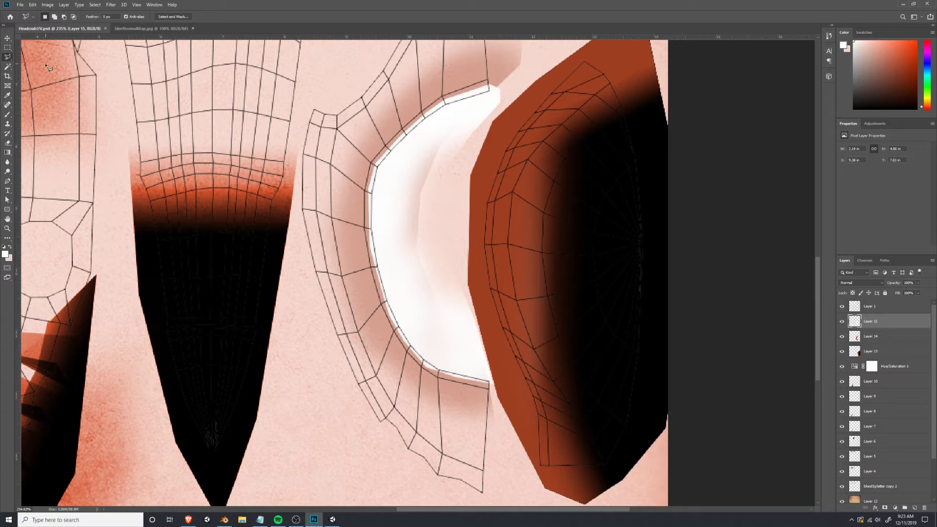
pyautogui.click(915, 509)
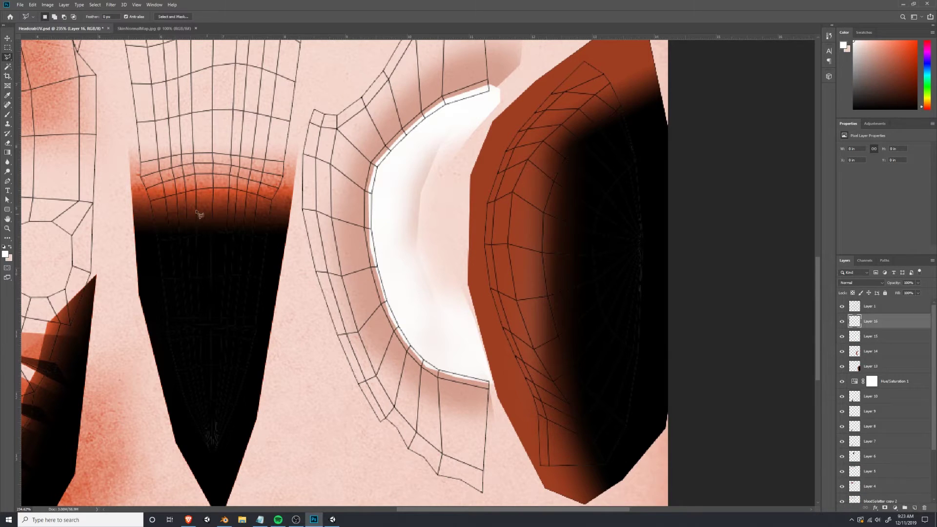
pyautogui.keyDown('shift'); pyautogui.click(433, 127); pyautogui.keyUp('shift')
pyautogui.keyDown('shift'); pyautogui.click(413, 143); pyautogui.keyUp('shift')
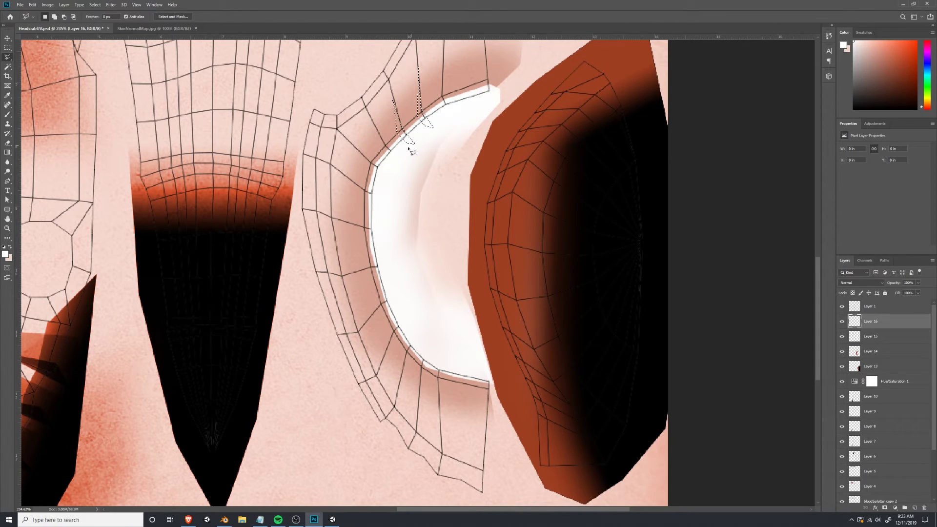
# Add polygonal spike selections pointing outward around the upper-left curve of the crescent's inner lip.
pyautogui.click(381, 153)
pyautogui.click(372, 120)
pyautogui.click(385, 146)
pyautogui.doubleClick(399, 156)
pyautogui.keyDown('shift'); pyautogui.click(378, 179); pyautogui.keyUp('shift')
pyautogui.click(369, 170)
pyautogui.click(353, 144)
pyautogui.click(371, 162)
pyautogui.doubleClick(389, 173)
# Extend the selection with outward-pointing spikes down the middle stretch of the crescent's inner lip.
pyautogui.keyDown('shift'); pyautogui.click(374, 200); pyautogui.keyUp('shift')
pyautogui.doubleClick(387, 197)
pyautogui.click(334, 219)
pyautogui.doubleClick(388, 239)
pyautogui.doubleClick(389, 273)
pyautogui.click(388, 301)
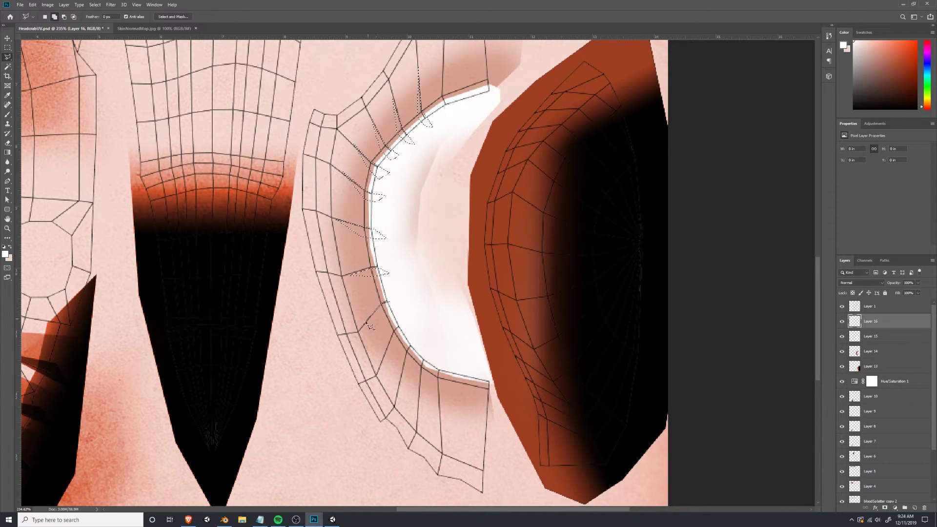
# Add narrow spike selections around the lower-left curve of the crescent's inner lip.
pyautogui.doubleClick(397, 306)
pyautogui.click(401, 325)
pyautogui.click(404, 337)
pyautogui.doubleClick(411, 332)
pyautogui.click(414, 344)
pyautogui.click(425, 349)
pyautogui.doubleClick(424, 345)
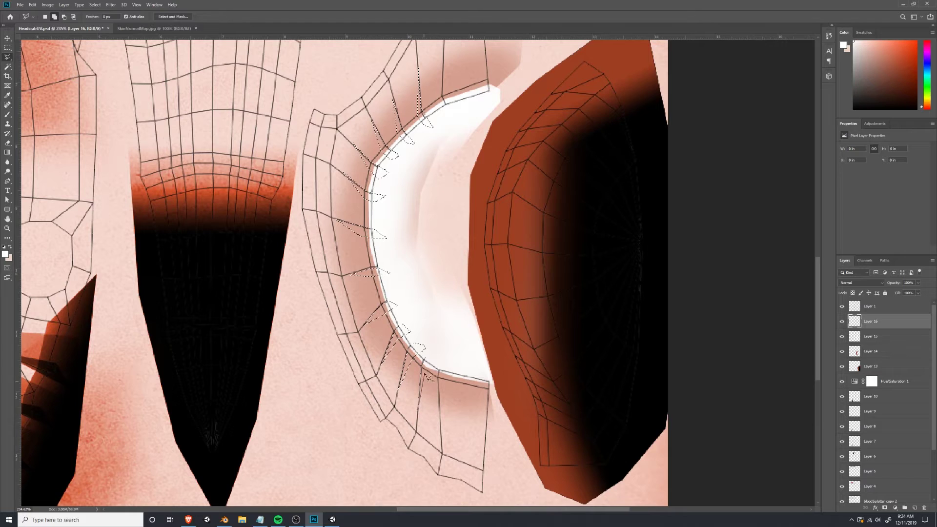
pyautogui.doubleClick(436, 357)
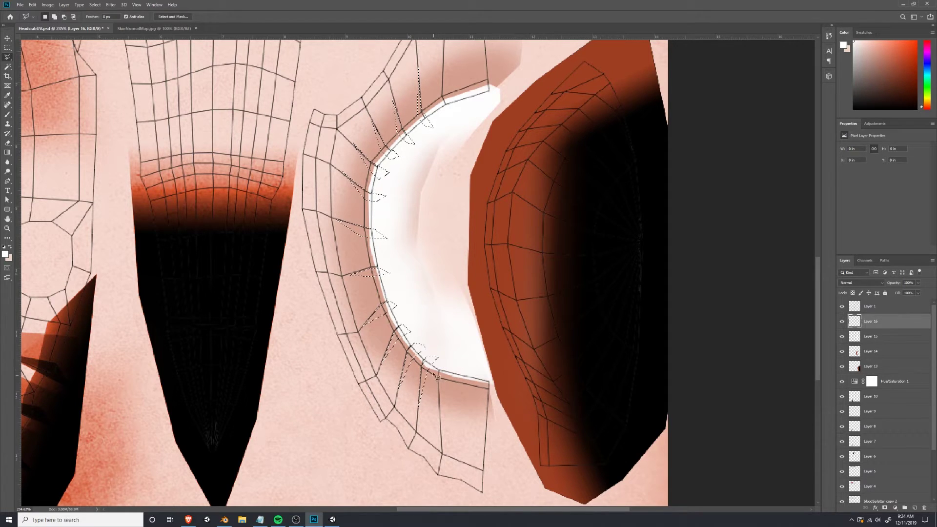
# Complete the spike selection with the remaining spikes at the lower and upper ends of the inner lip.
pyautogui.keyDown('shift'); pyautogui.click(441, 366); pyautogui.keyUp('shift')
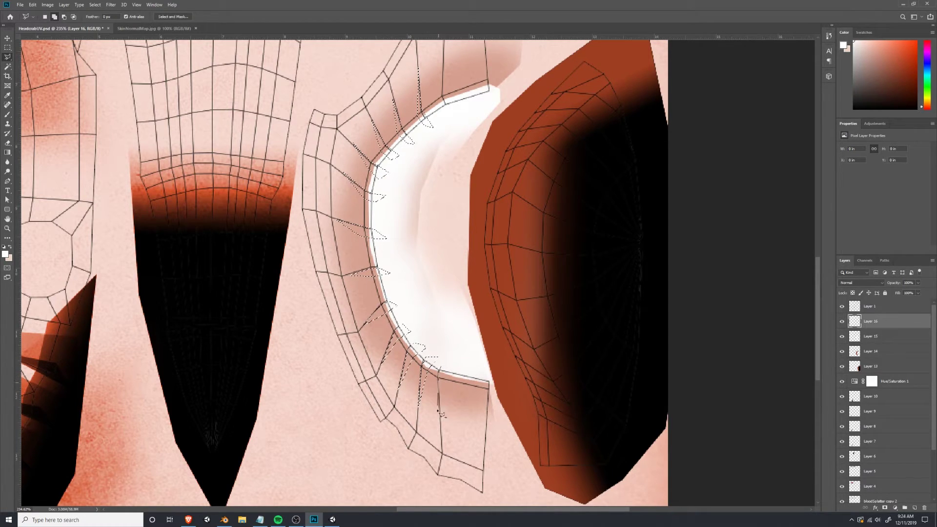
pyautogui.click(447, 378)
pyautogui.doubleClick(454, 365)
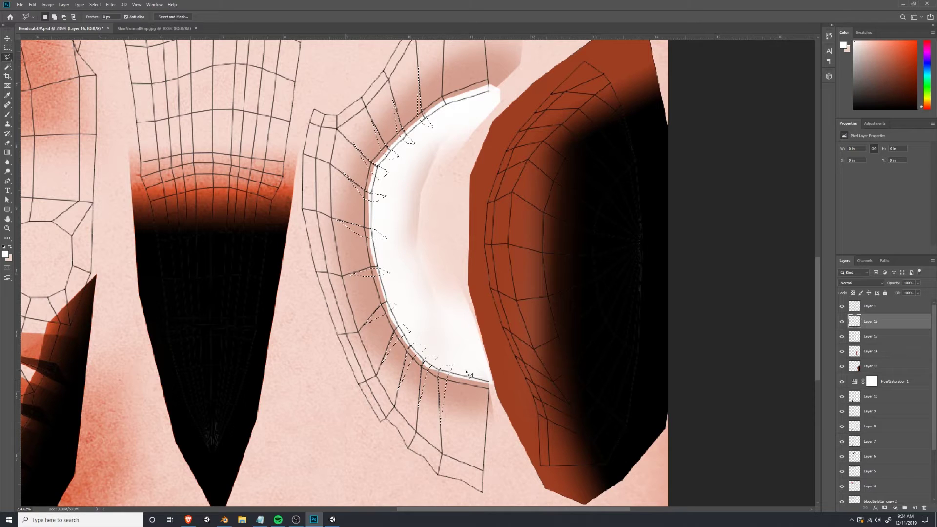
pyautogui.keyDown('shift'); pyautogui.click(483, 374); pyautogui.keyUp('shift')
pyautogui.click(485, 441)
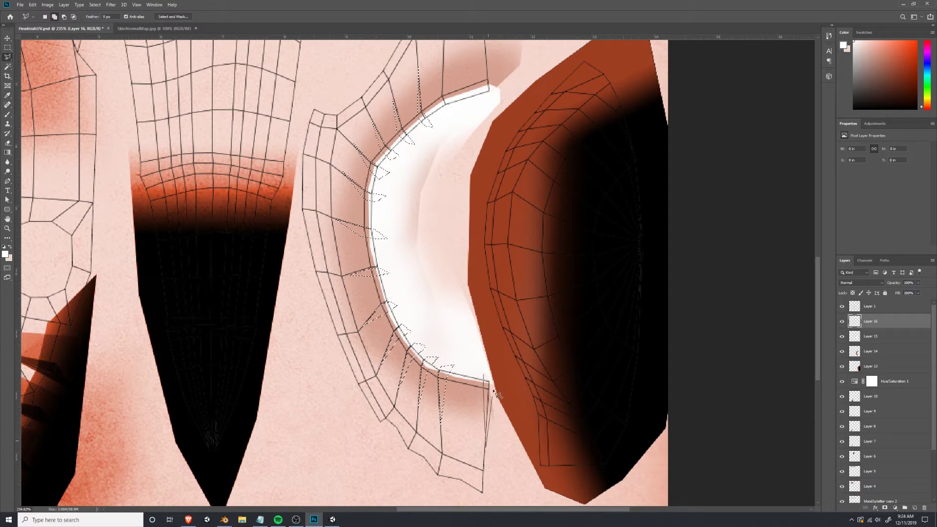
pyautogui.doubleClick(491, 380)
pyautogui.scroll(2, 486, 80)
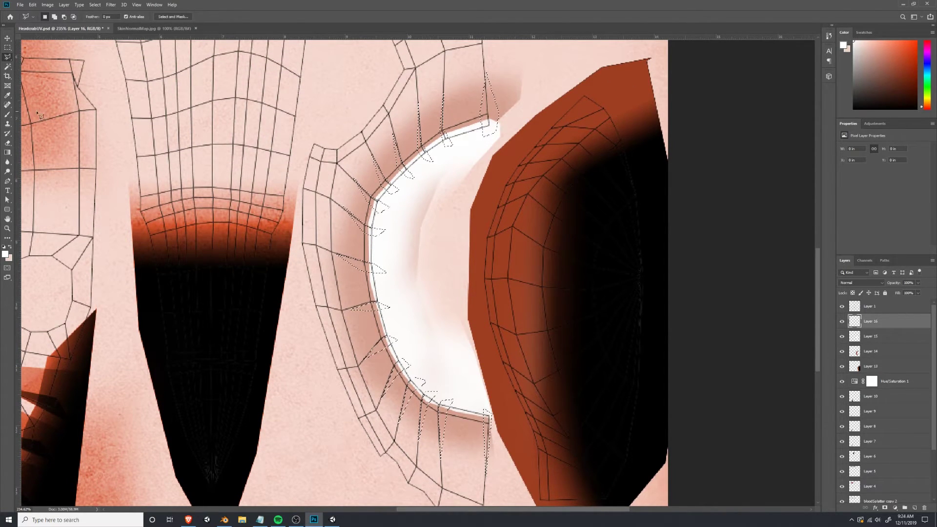
# Brush white into the selected spikes along the whole inner lip and deselect.
pyautogui.press('b')
pyautogui.moveTo(470, 135)
pyautogui.mouseDown()
pyautogui.moveTo(480, 112)
pyautogui.moveTo(445, 142)
pyautogui.moveTo(439, 382)
pyautogui.moveTo(431, 244)
pyautogui.moveTo(415, 361)
pyautogui.moveTo(442, 263)
pyautogui.mouseUp()
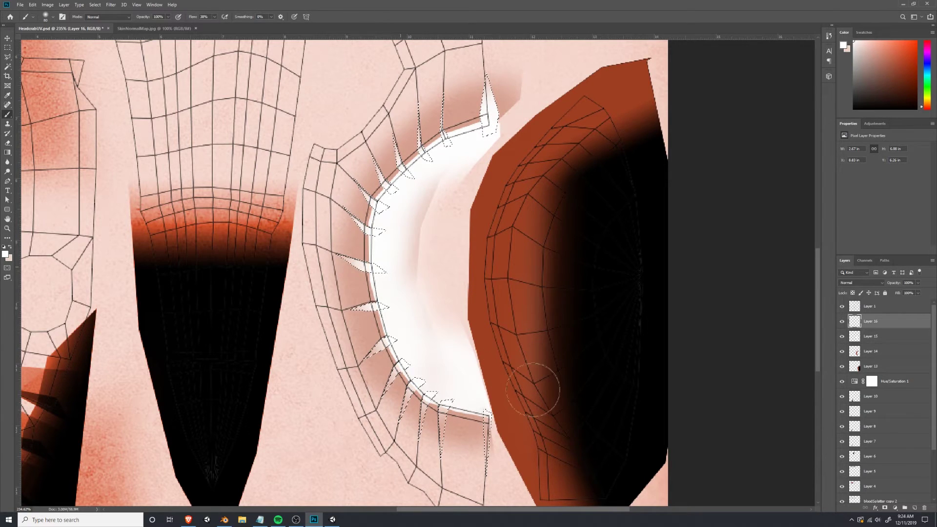
pyautogui.moveTo(536, 401); pyautogui.dragTo(397, 279)
pyautogui.hotkey('ctrl', 'd')
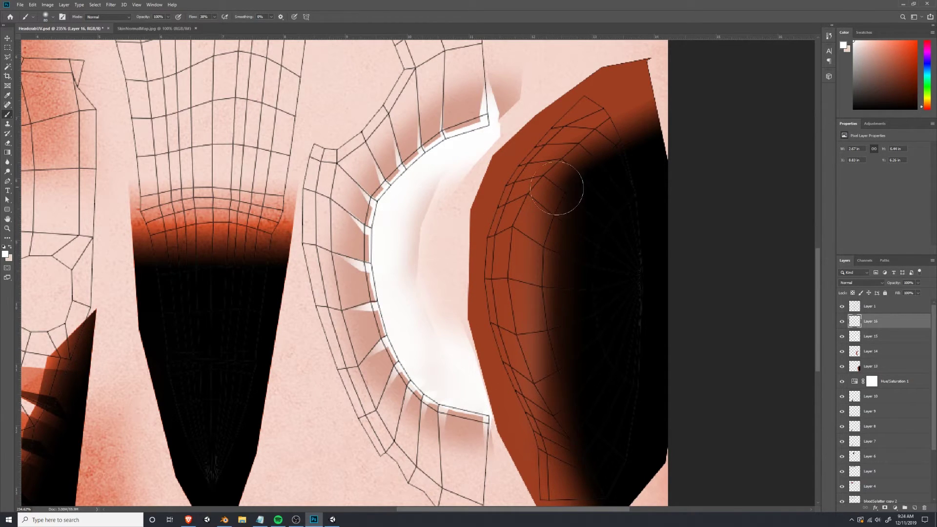
# Save the texture and inspect the white spikes around the headcrab's mouth rim in Unity.
pyautogui.hotkey('ctrl', 's')
pyautogui.hotkey('alt', 'Tab')
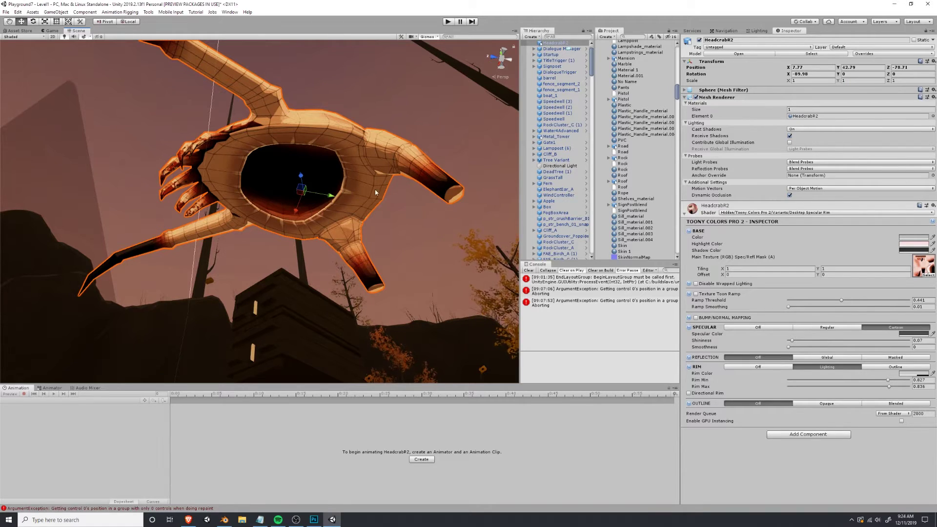
pyautogui.scroll(3, 353, 174)
pyautogui.moveTo(397, 228); pyautogui.dragTo(365, 209, button='right')
# Back in Photoshop, add another layer and lasso shadow spikes beside the topmost white spikes on the inner lip.
pyautogui.hotkey('alt', 'Tab')
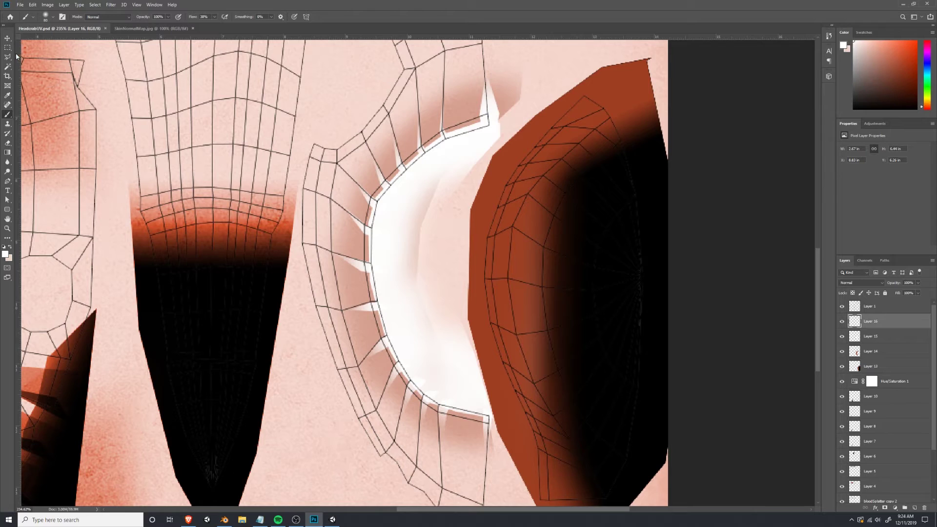
pyautogui.press('l')
pyautogui.click(914, 508)
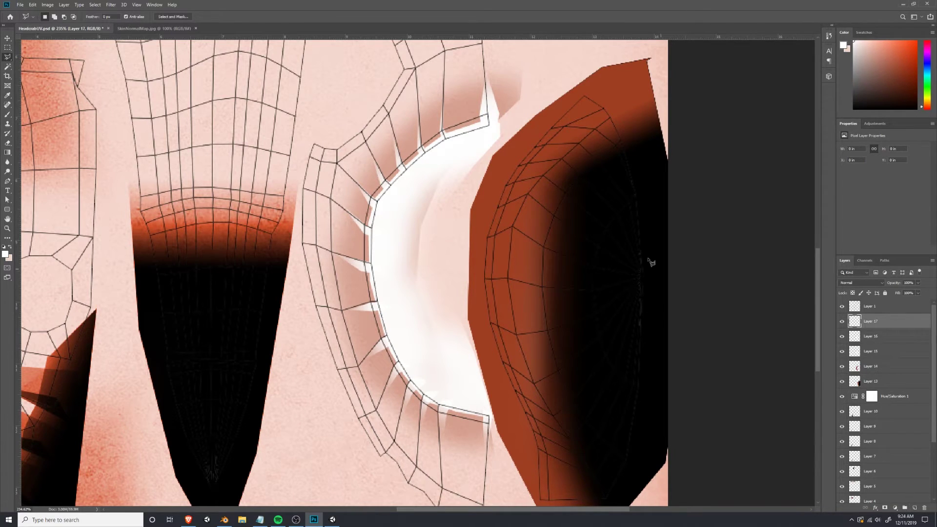
pyautogui.click(460, 143)
pyautogui.click(443, 102)
pyautogui.click(426, 149)
pyautogui.doubleClick(420, 112)
# Add shadow spike selections beside the next white spikes along the lip's upper-left curve.
pyautogui.click(414, 176)
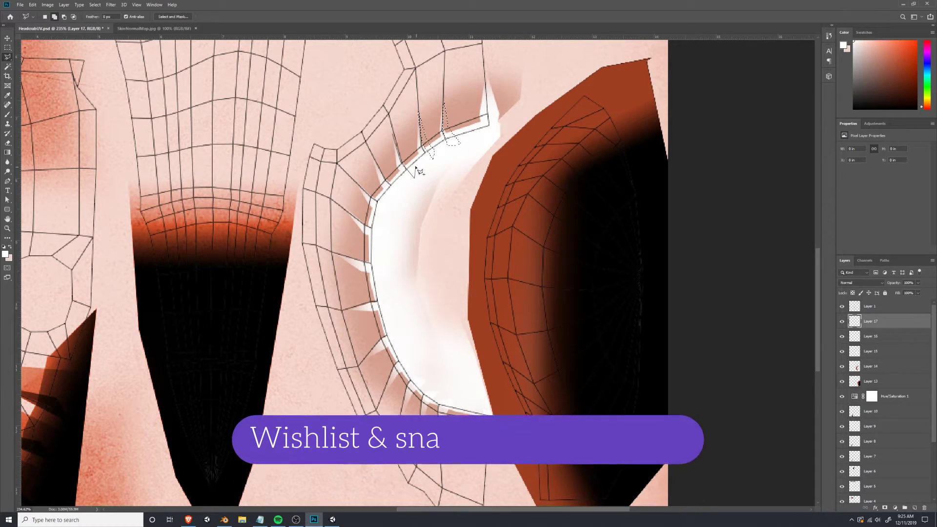
pyautogui.click(415, 168)
pyautogui.click(408, 163)
pyautogui.doubleClick(395, 133)
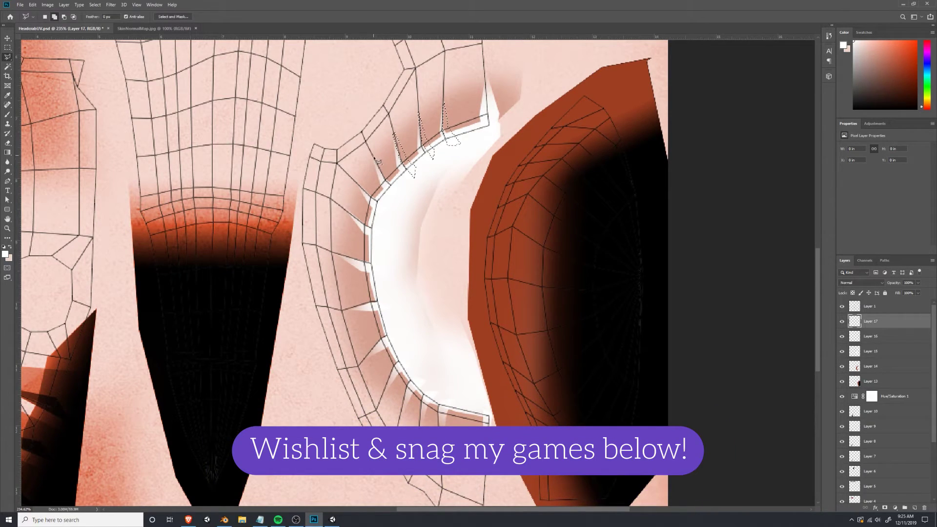
pyautogui.click(392, 175)
pyautogui.doubleClick(374, 157)
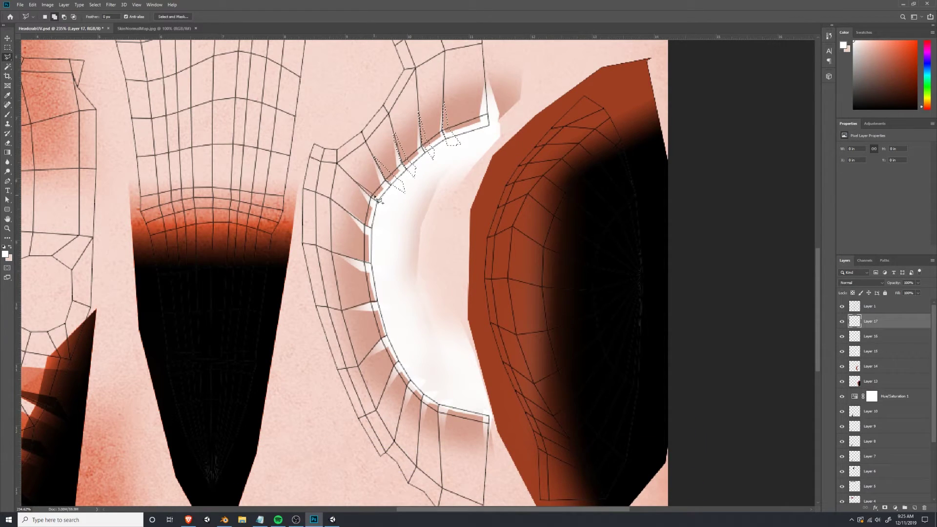
# Add shadow spike selections beside the white spikes down the middle stretch of the lip.
pyautogui.click(346, 173)
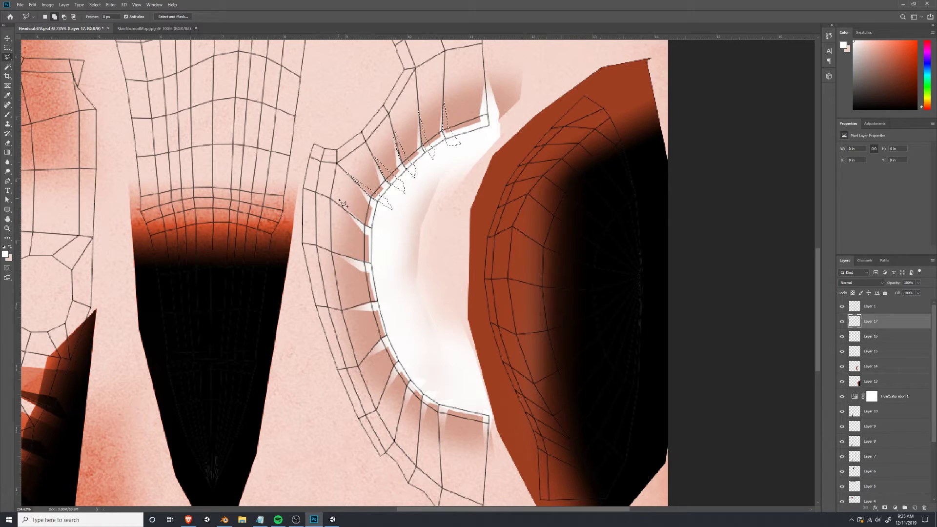
pyautogui.click(367, 227)
pyautogui.click(365, 219)
pyautogui.click(375, 254)
pyautogui.click(388, 267)
pyautogui.click(342, 310)
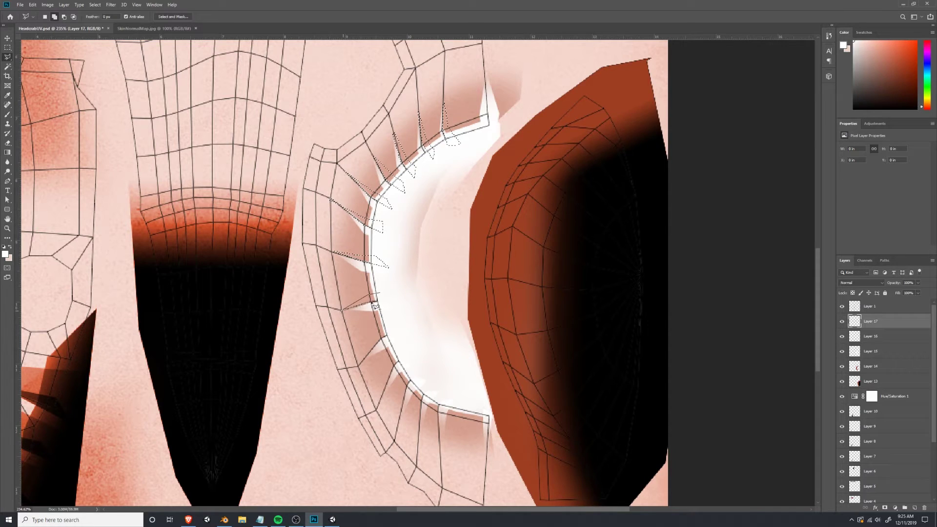
pyautogui.doubleClick(392, 297)
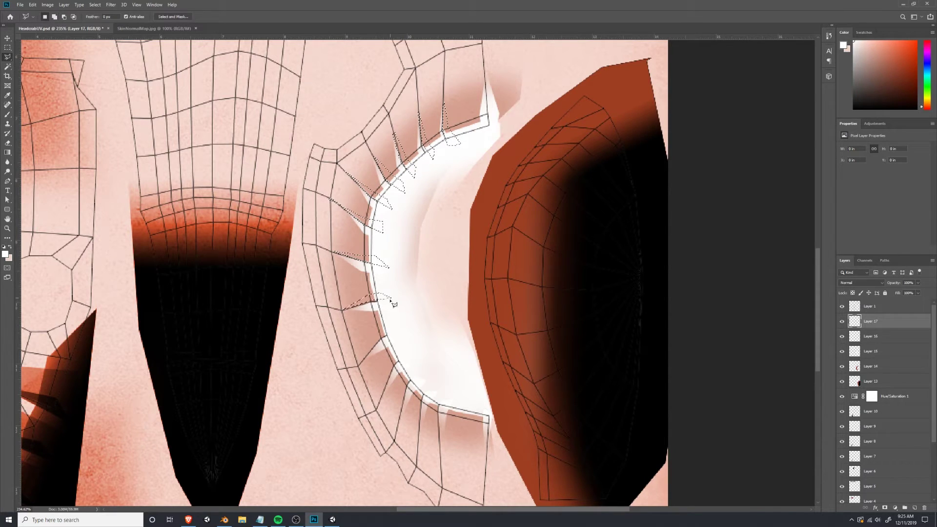
# Add two shadow spike selections where the lip starts to curve toward its lower end.
pyautogui.click(382, 337)
pyautogui.doubleClick(399, 333)
pyautogui.keyDown('shift'); pyautogui.click(398, 351); pyautogui.keyUp('shift')
pyautogui.click(389, 355)
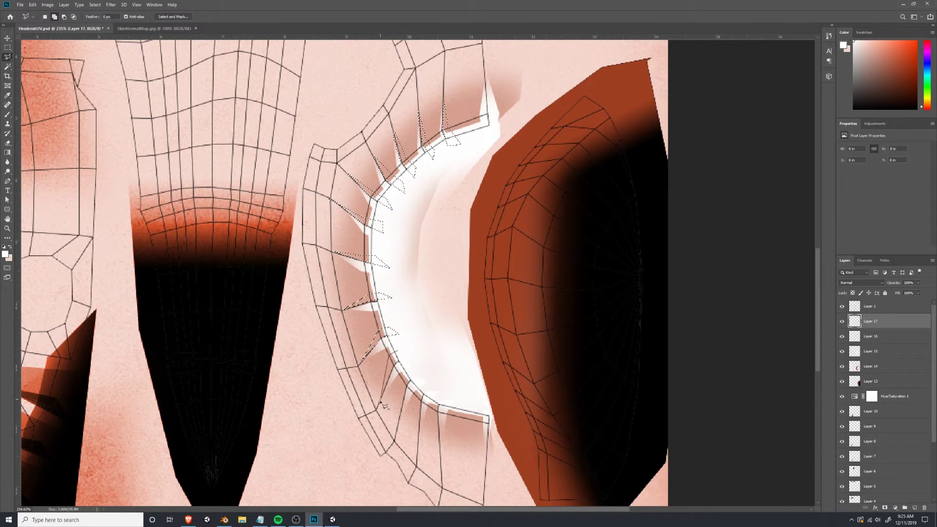
pyautogui.click(395, 366)
pyautogui.doubleClick(410, 356)
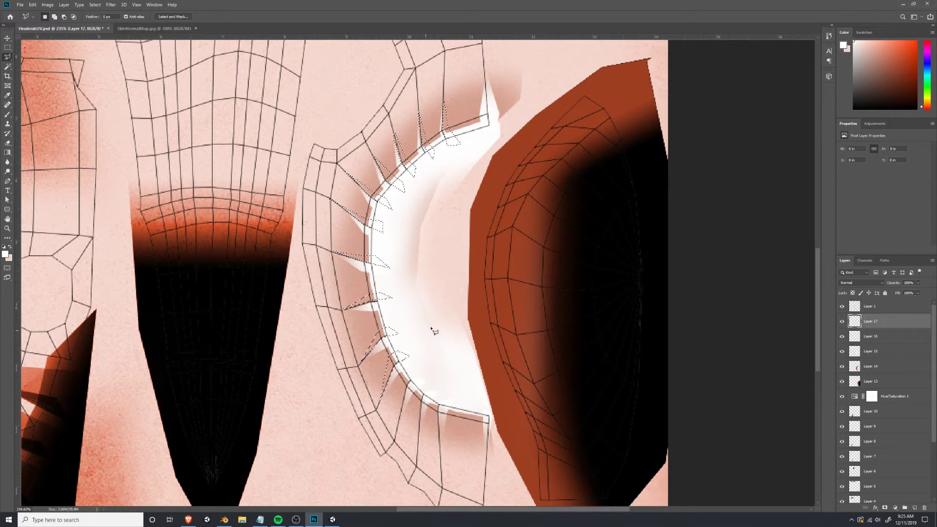
# Add the last shadow spike selections beside the white spikes along the lip's lower end.
pyautogui.keyDown('shift'); pyautogui.click(411, 372); pyautogui.keyUp('shift')
pyautogui.click(401, 380)
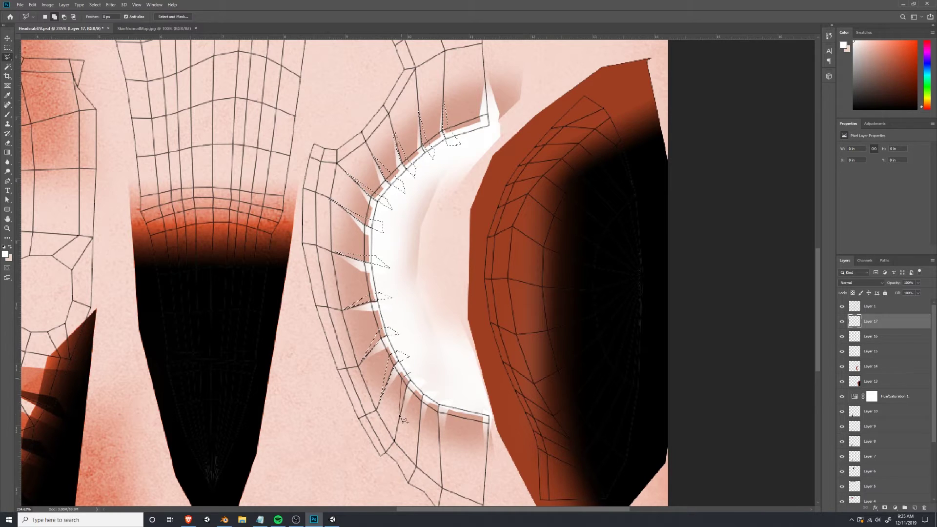
pyautogui.click(407, 388)
pyautogui.doubleClick(420, 375)
pyautogui.keyDown('shift'); pyautogui.click(421, 385); pyautogui.keyUp('shift')
pyautogui.click(414, 393)
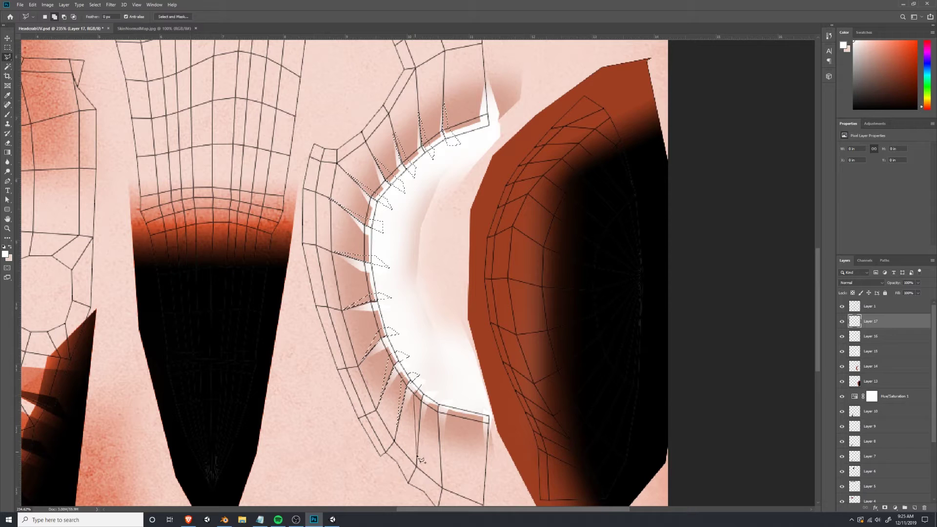
pyautogui.click(442, 373)
pyautogui.click(438, 398)
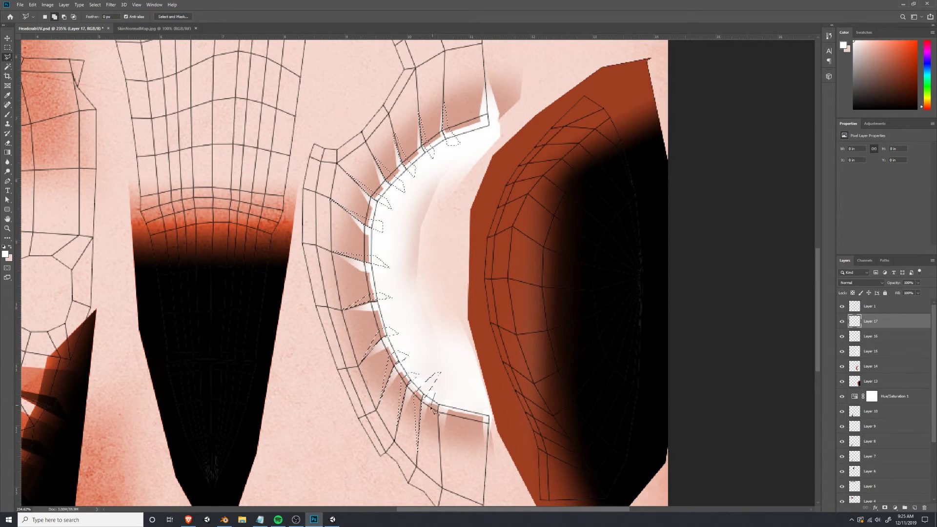
pyautogui.click(439, 412)
pyautogui.click(447, 390)
pyautogui.click(436, 393)
# Fill the selected shadow spikes with a gradient using black sampled from the dark island, and check them in Unity.
pyautogui.click(8, 153)
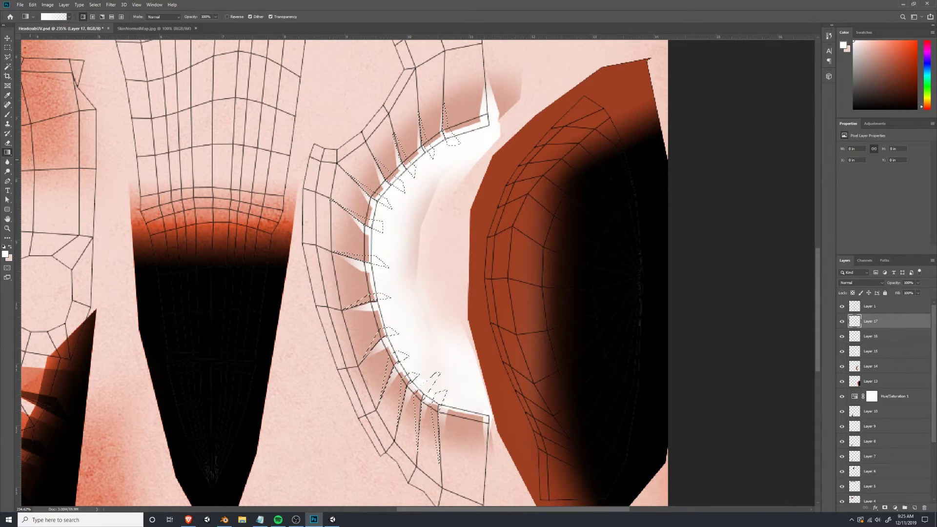
pyautogui.keyDown('alt'); pyautogui.click(209, 343); pyautogui.keyUp('alt')
pyautogui.moveTo(489, 327); pyautogui.dragTo(117, 344)
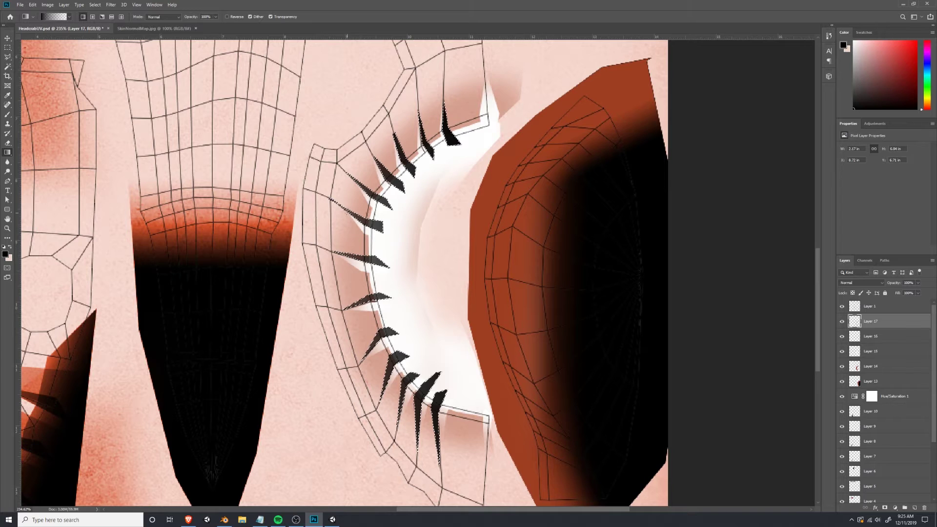
pyautogui.hotkey('alt', 'Tab')
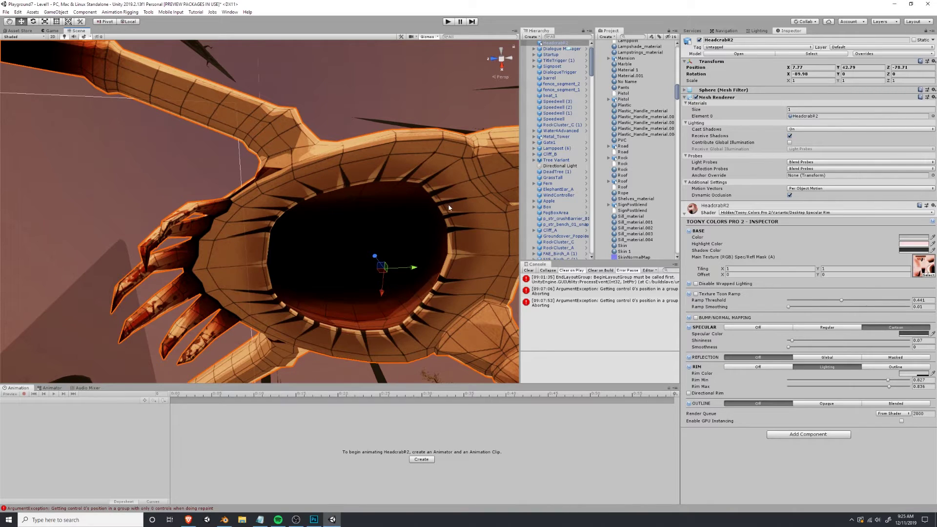
# Back in Photoshop, set the shadow spike layer's blend mode to Overlay.
pyautogui.hotkey('alt', 'Tab')
pyautogui.click(860, 283)
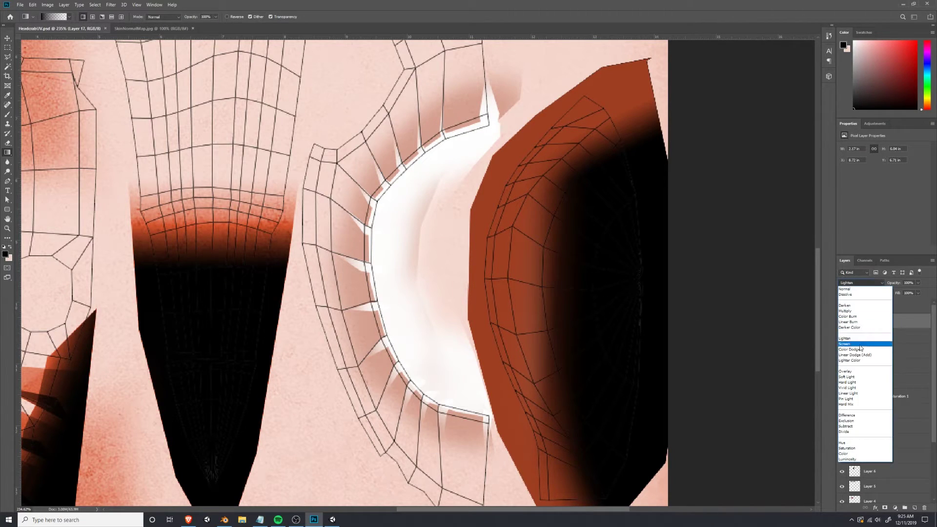
pyautogui.click(856, 374)
# Switch to Unity and inspect the blended shadow spikes around the headcrab's mouth from another angle.
pyautogui.hotkey('alt', 'Tab')
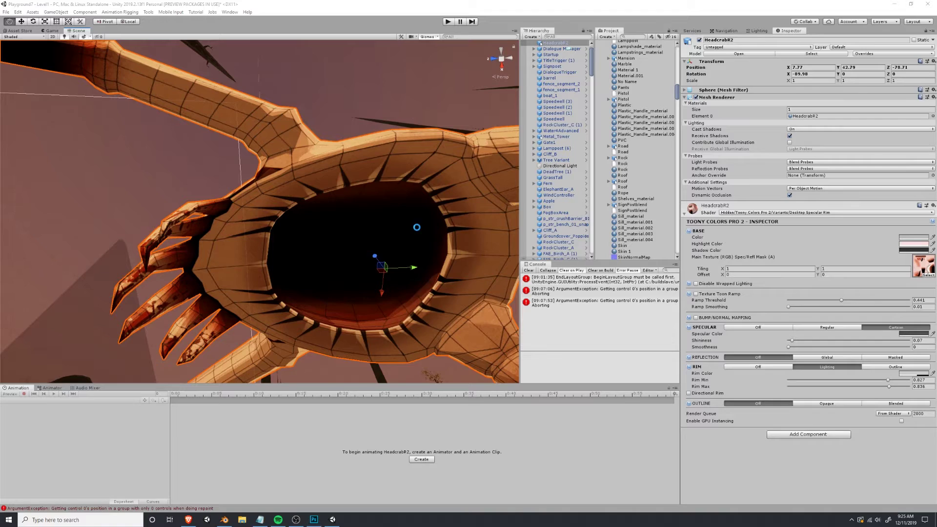
pyautogui.hotkey('alt', 'Tab')
pyautogui.hotkey('alt', 'Tab')
pyautogui.keyDown('alt'); pyautogui.moveTo(416, 244); pyautogui.dragTo(507, 270); pyautogui.keyUp('alt')
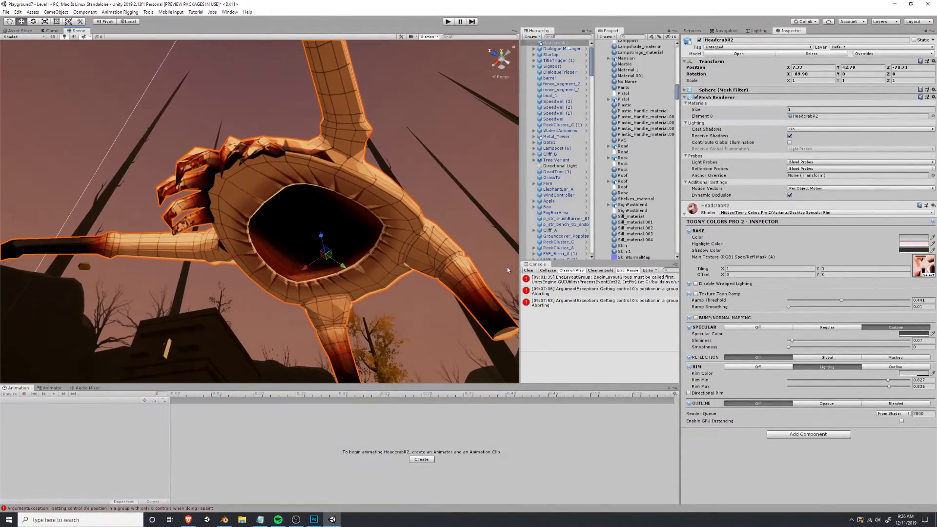
# Hide the wireframe layer in Photoshop and save the texture, returning to Unity to view the headcrab.
pyautogui.hotkey('alt', 'Tab')
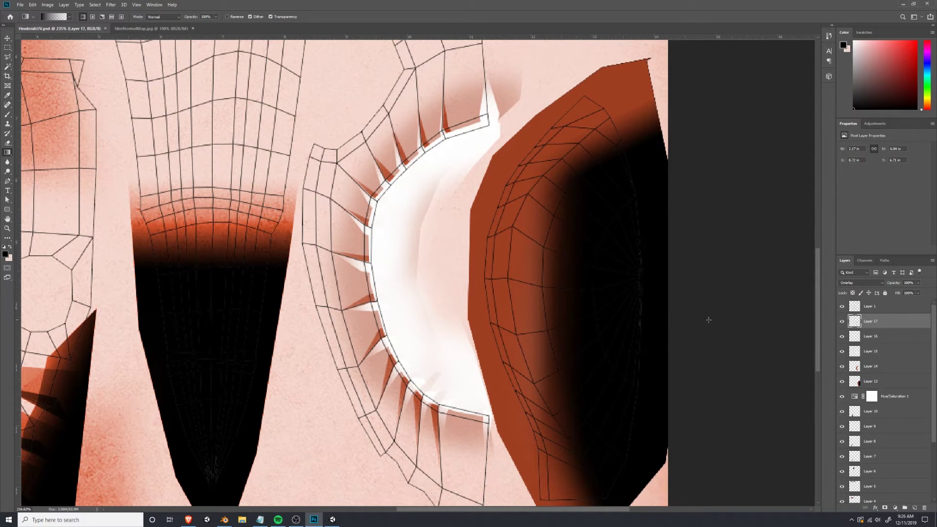
pyautogui.click(842, 306)
pyautogui.hotkey('ctrl', 's')
pyautogui.hotkey('alt', 'Tab')
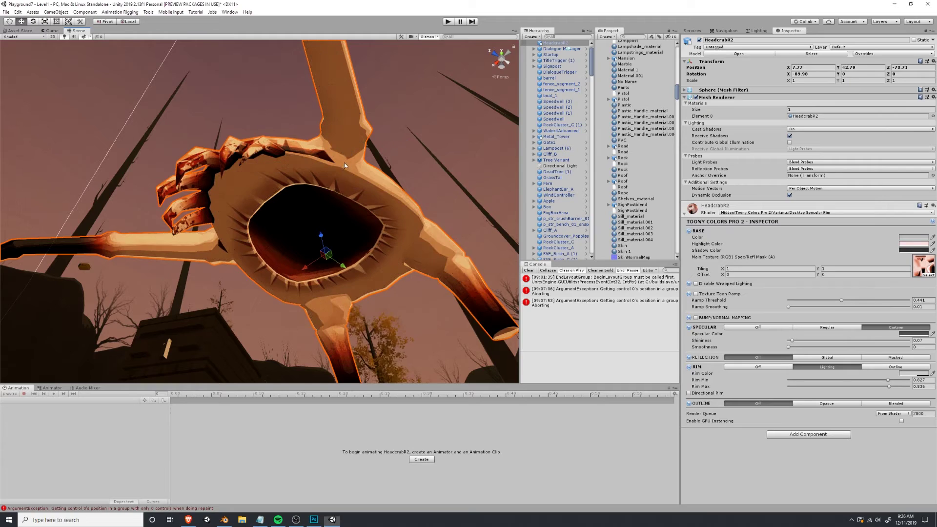
# Deselect the headcrab and inspect its textured body, legs and mouth in the Unity scene from below, the front and the side.
pyautogui.keyDown('alt'); pyautogui.moveTo(281, 229); pyautogui.dragTo(323, 249); pyautogui.keyUp('alt')
pyautogui.moveTo(324, 249); pyautogui.dragTo(328, 235, button='middle')
pyautogui.scroll(4, 248, 237)
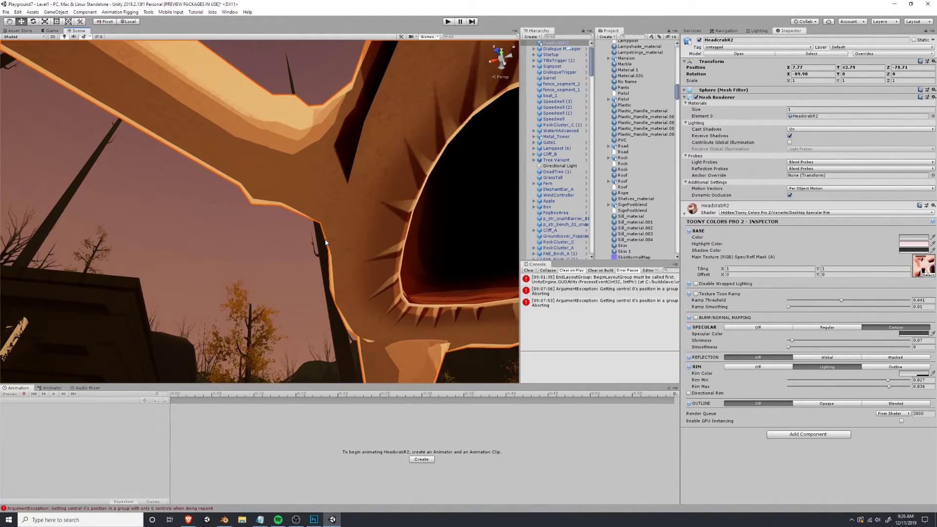
pyautogui.click(247, 237)
pyautogui.moveTo(248, 237); pyautogui.dragTo(213, 203, button='right')
pyautogui.moveTo(213, 203); pyautogui.dragTo(192, 226, button='middle')
pyautogui.moveTo(192, 226); pyautogui.dragTo(133, 238, button='right')
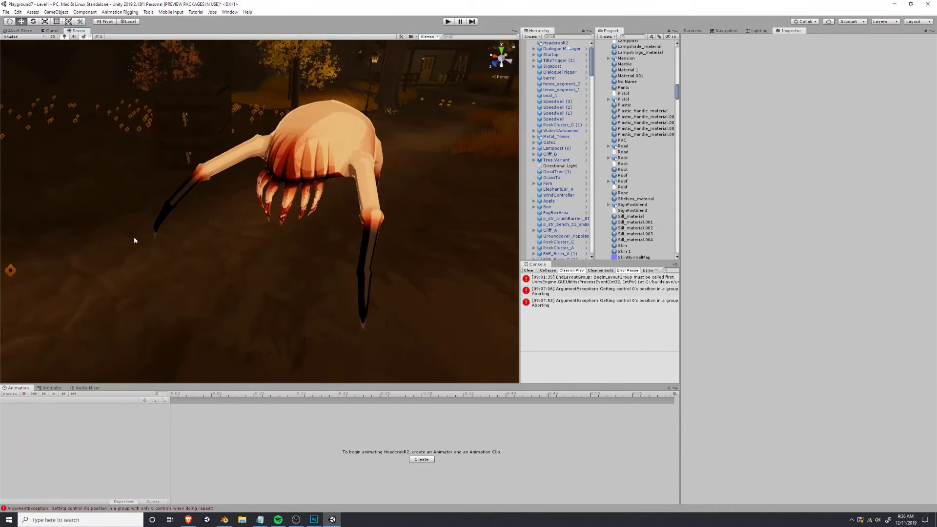
pyautogui.moveTo(134, 238); pyautogui.dragTo(119, 234, button='middle')
pyautogui.keyDown('alt'); pyautogui.moveTo(118, 234); pyautogui.dragTo(220, 217); pyautogui.keyUp('alt')
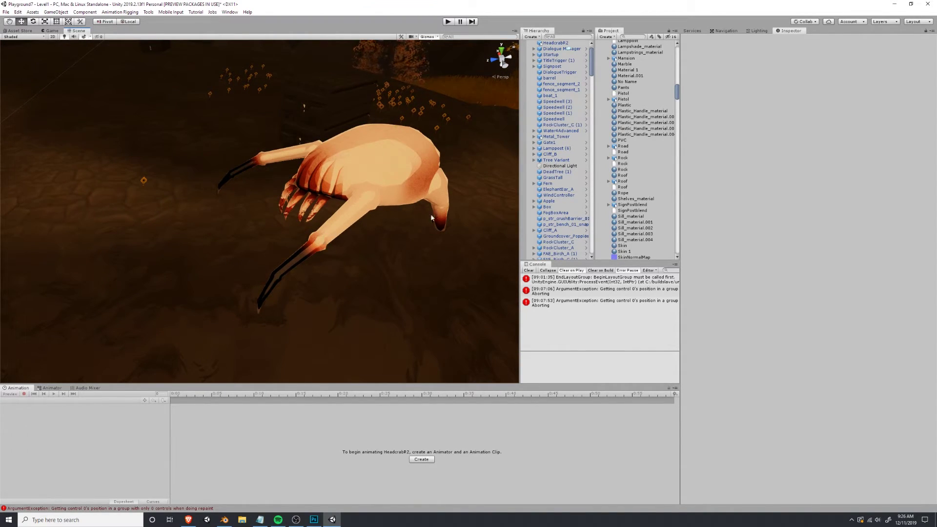
pyautogui.moveTo(401, 226); pyautogui.dragTo(309, 227, button='right')
pyautogui.moveTo(309, 227); pyautogui.dragTo(278, 214, button='middle')
# Switch to Photoshop and show the wireframe layer over the headcrab texture again.
pyautogui.hotkey('alt', 'Tab')
pyautogui.keyDown('alt'); pyautogui.scroll(-5, 267, 242); pyautogui.keyUp('alt')
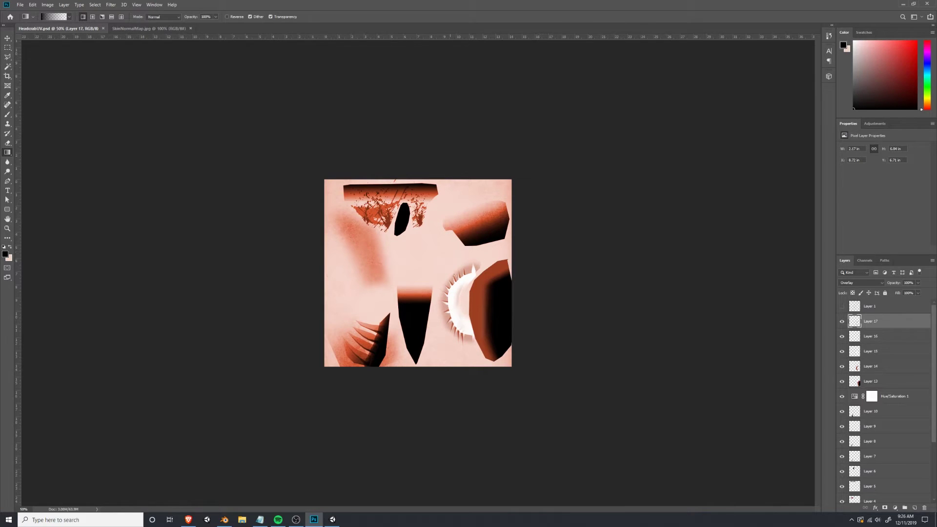
pyautogui.click(842, 306)
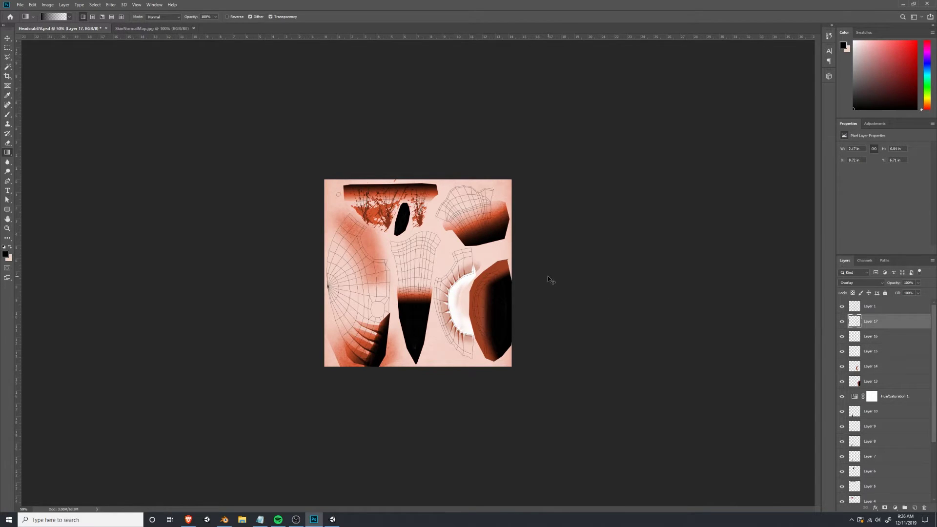
pyautogui.hotkey('ctrl', '1')
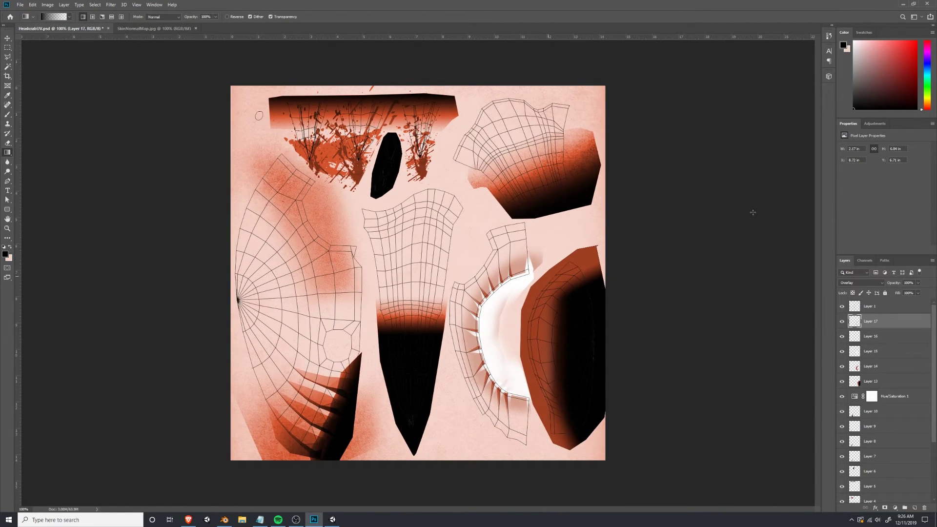
# Add a new layer and outline a thin curved strip across the lower leg joint with the Polygonal Lasso tool.
pyautogui.click(913, 508)
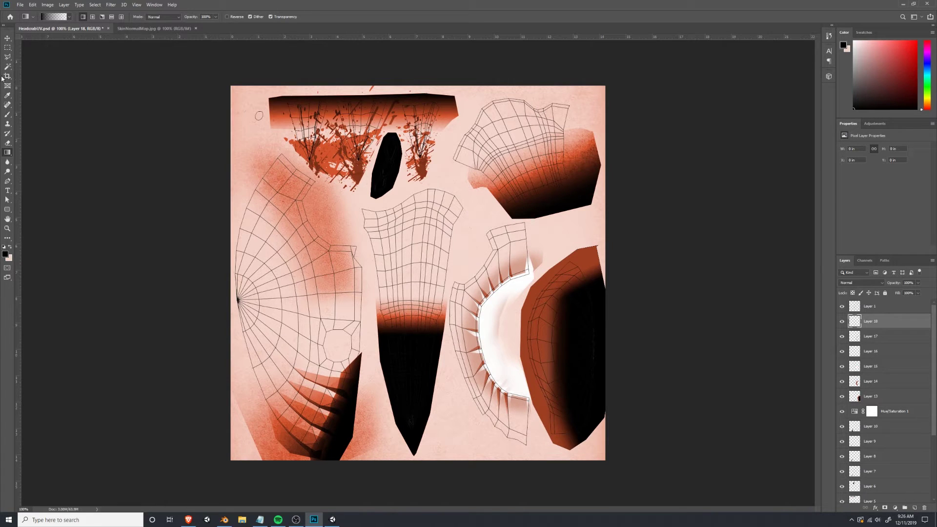
pyautogui.click(10, 57)
pyautogui.hotkey('ctrl', '+')
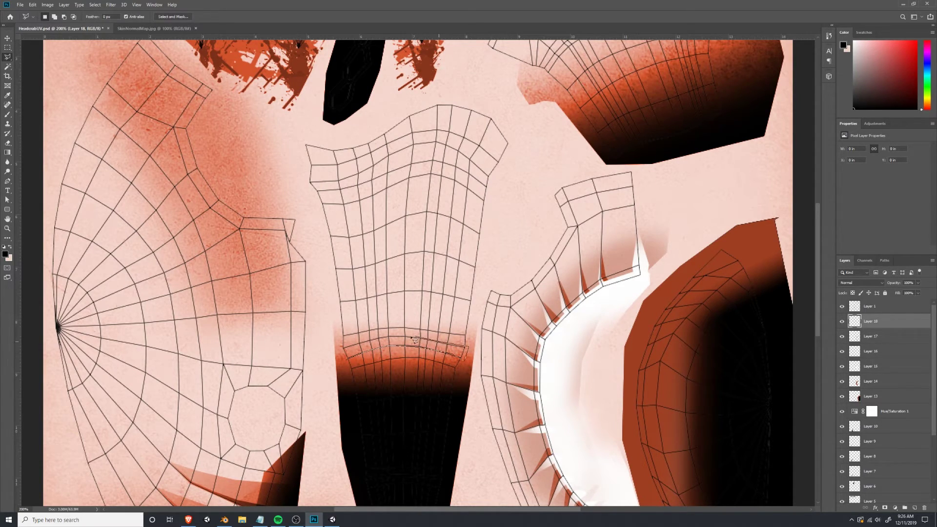
pyautogui.click(338, 351)
# Set the foreground color to pure white and fill the selected joint strip with a gradient.
pyautogui.click(7, 152)
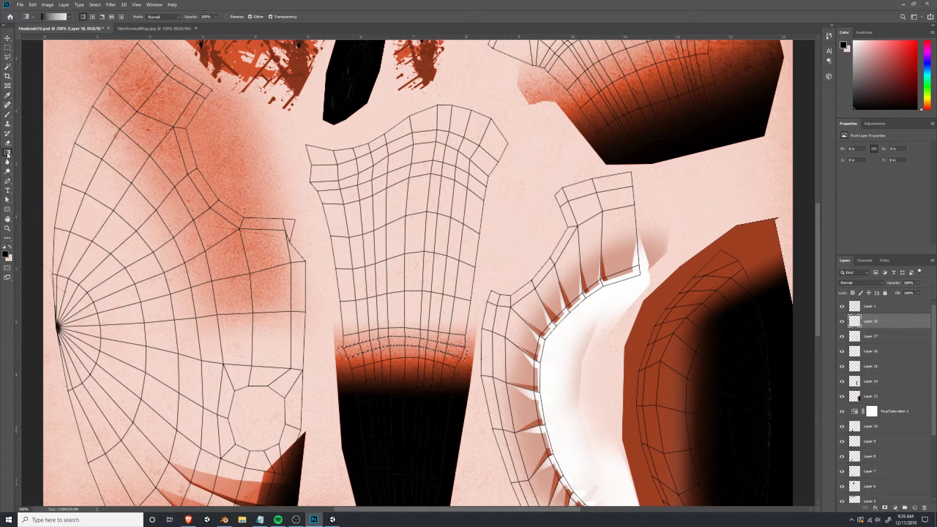
pyautogui.click(10, 247)
pyautogui.click(5, 254)
pyautogui.click(548, 222)
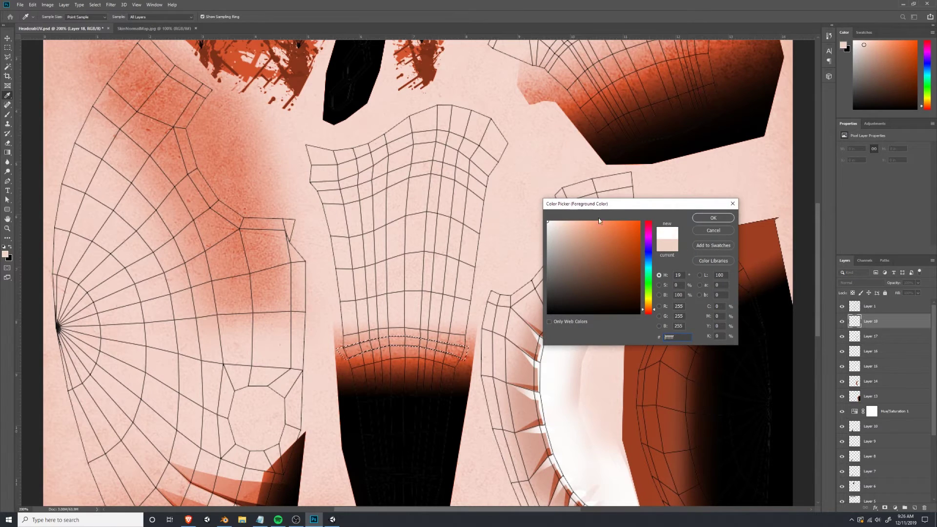
pyautogui.click(718, 219)
pyautogui.moveTo(408, 361); pyautogui.dragTo(421, 258)
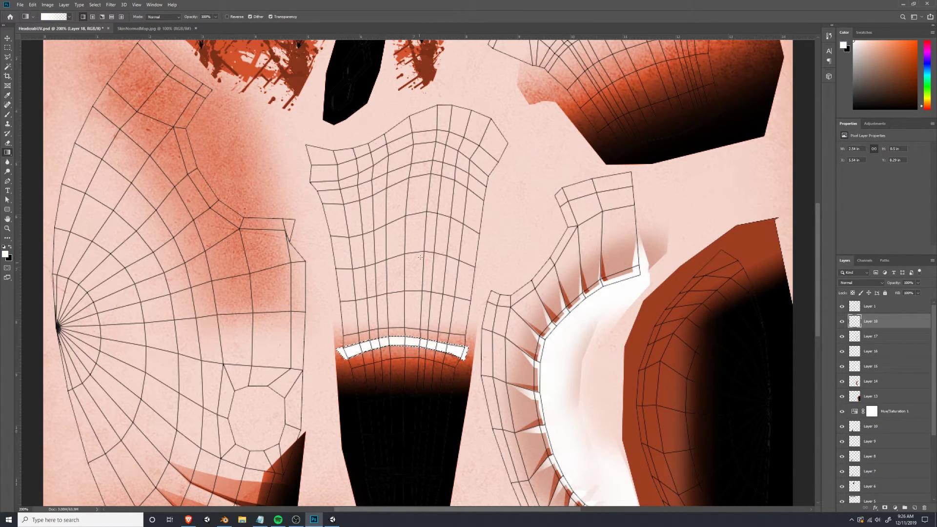
# Select the curved strip directly above the white band with the Polygonal Lasso and add a new layer for it.
pyautogui.click(7, 58)
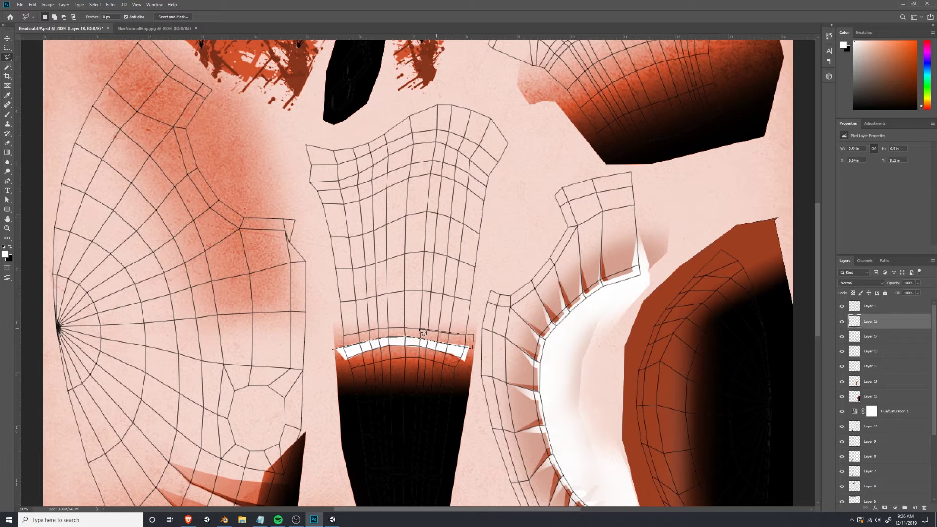
pyautogui.click(341, 337)
pyautogui.click(914, 508)
# Fill the selected strip with a black gradient and set its layer's blend mode to Overlay.
pyautogui.click(8, 152)
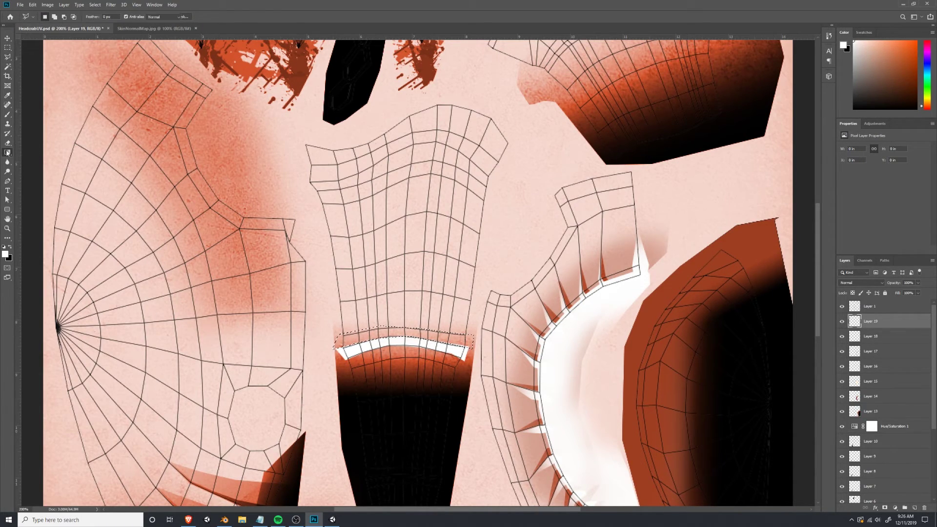
pyautogui.press('x')
pyautogui.moveTo(410, 315); pyautogui.dragTo(411, 344)
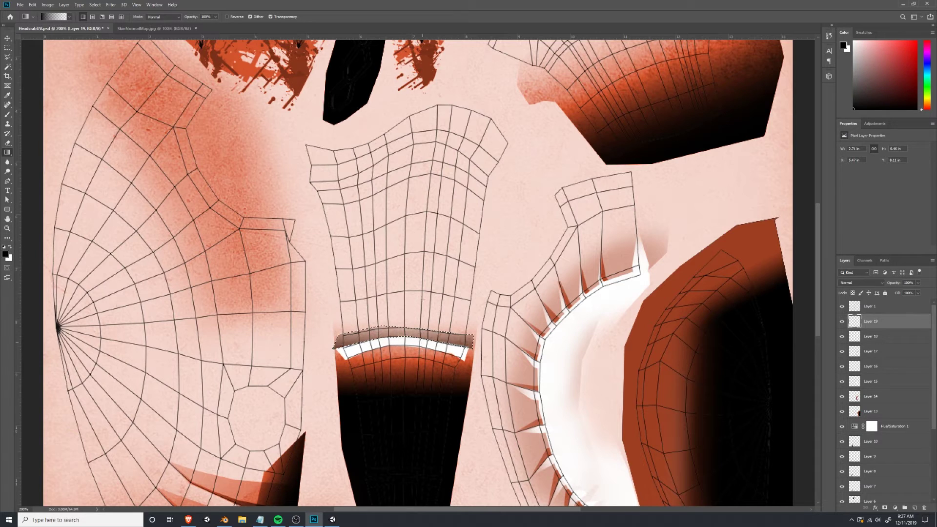
pyautogui.click(860, 282)
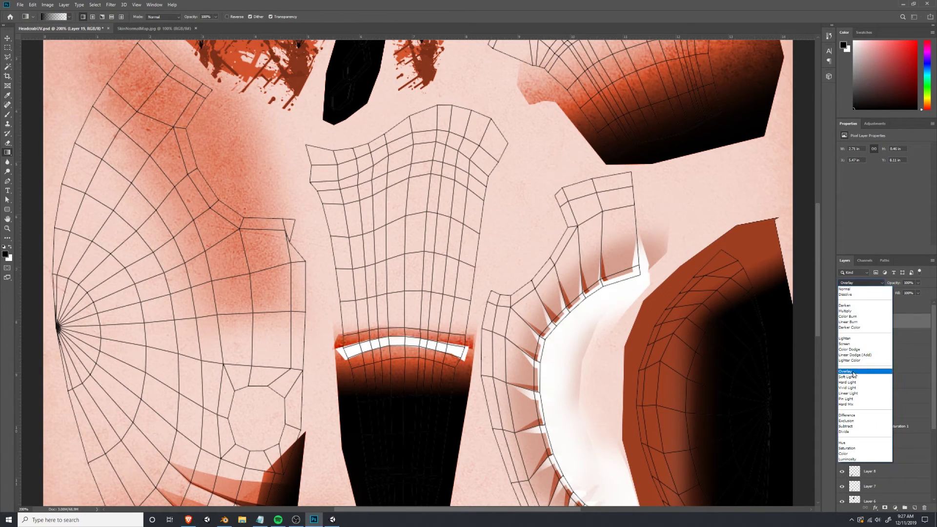
pyautogui.press('Escape')
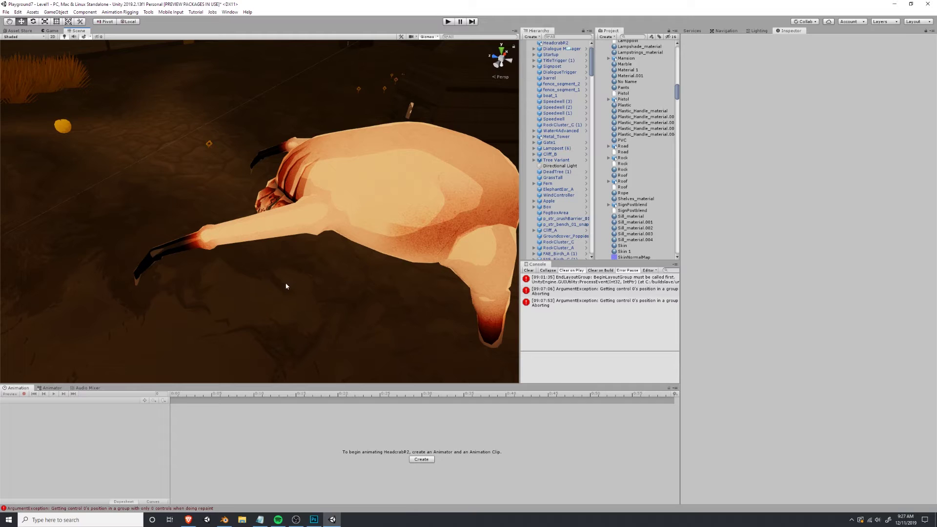
# Save the texture and inspect the banded leg joint on the headcrab in Unity.
pyautogui.hotkey('alt', 'Tab')
pyautogui.hotkey('ctrl', 's')
pyautogui.hotkey('alt', 'Tab')
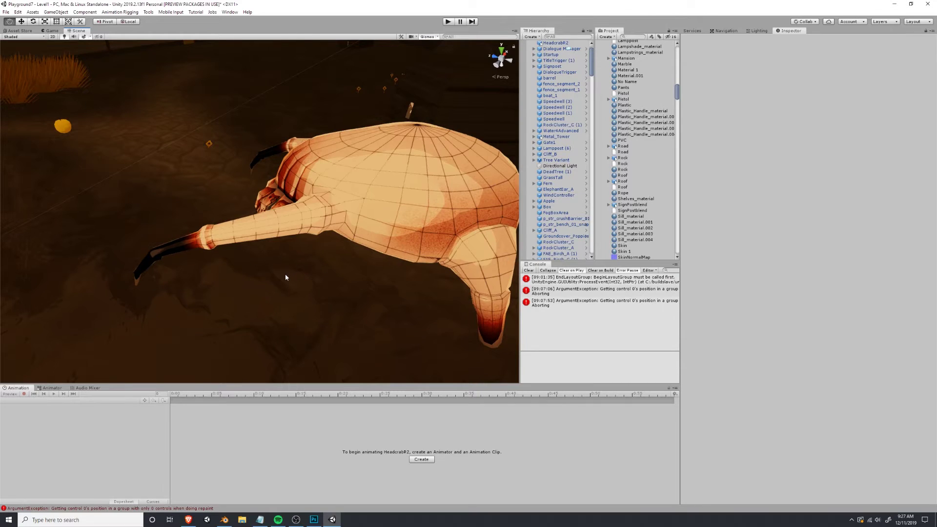
pyautogui.keyDown('alt'); pyautogui.moveTo(285, 276); pyautogui.dragTo(170, 202); pyautogui.keyUp('alt')
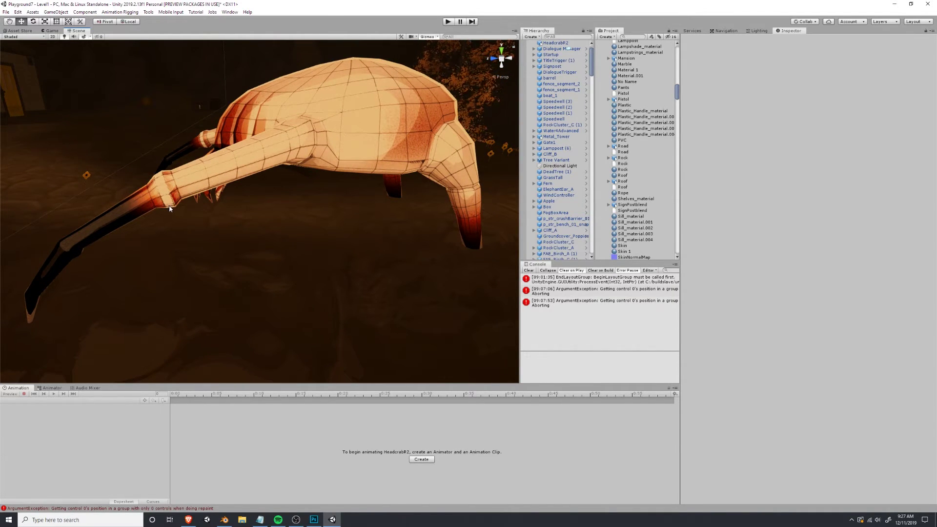
# Back in Photoshop, merge the white and dark joint strip layers and set the merged layer's blend mode to Overlay.
pyautogui.hotkey('alt', 'Tab')
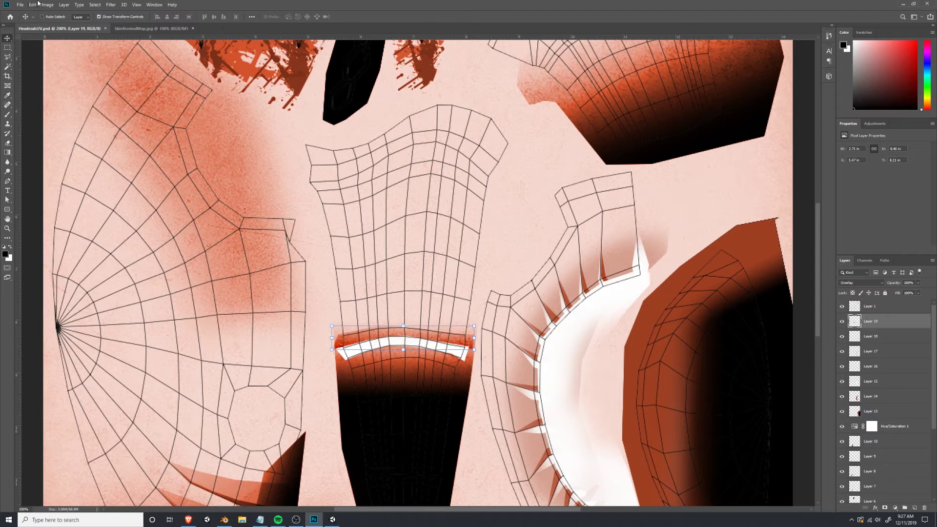
pyautogui.click(34, 4)
pyautogui.moveTo(74, 172)
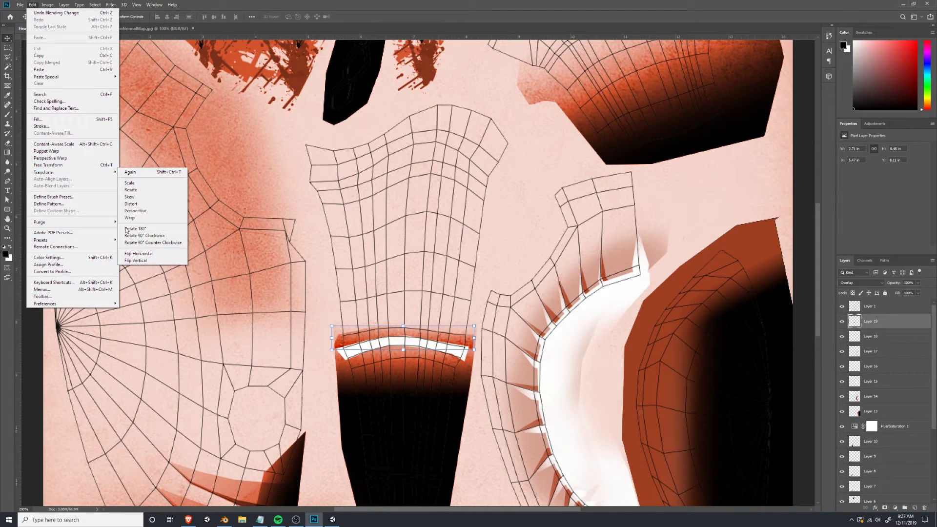
pyautogui.click(140, 260)
pyautogui.keyDown('shift'); pyautogui.click(873, 336); pyautogui.keyUp('shift')
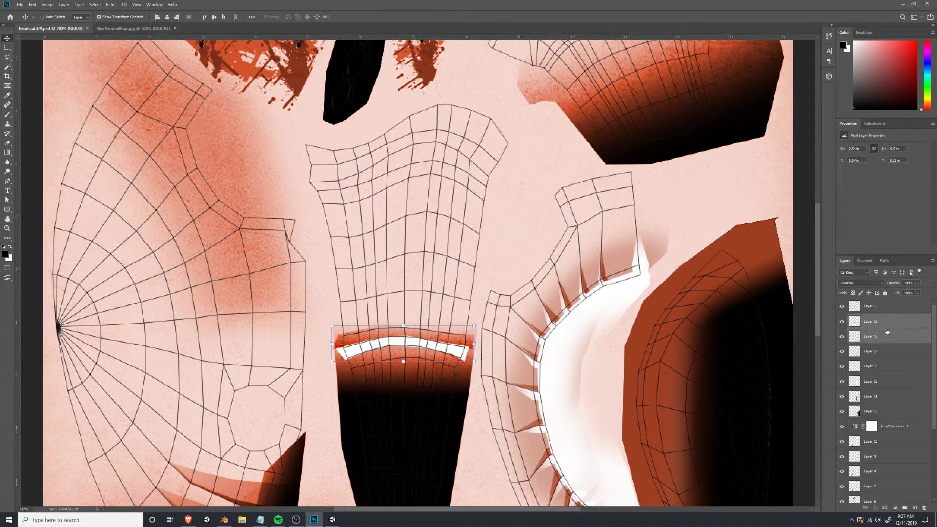
pyautogui.rightClick(876, 336)
pyautogui.click(872, 236)
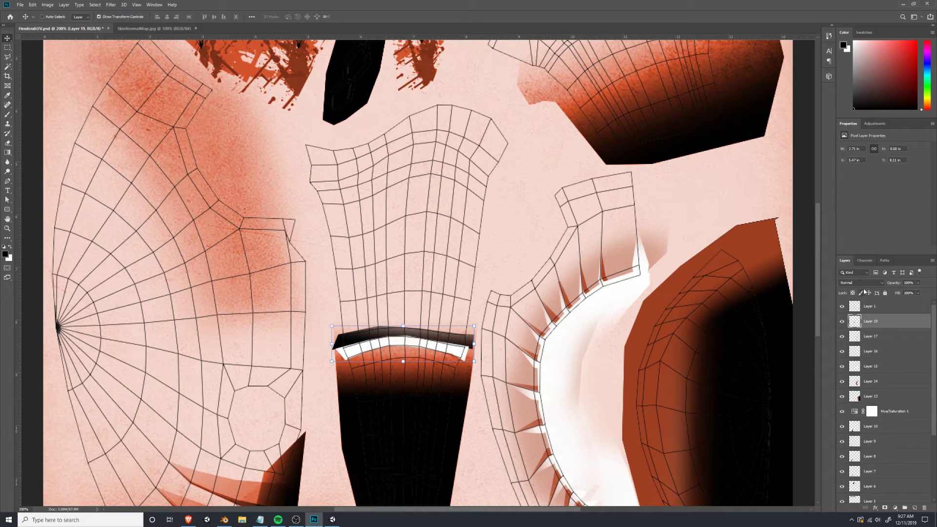
pyautogui.click(861, 282)
pyautogui.click(862, 382)
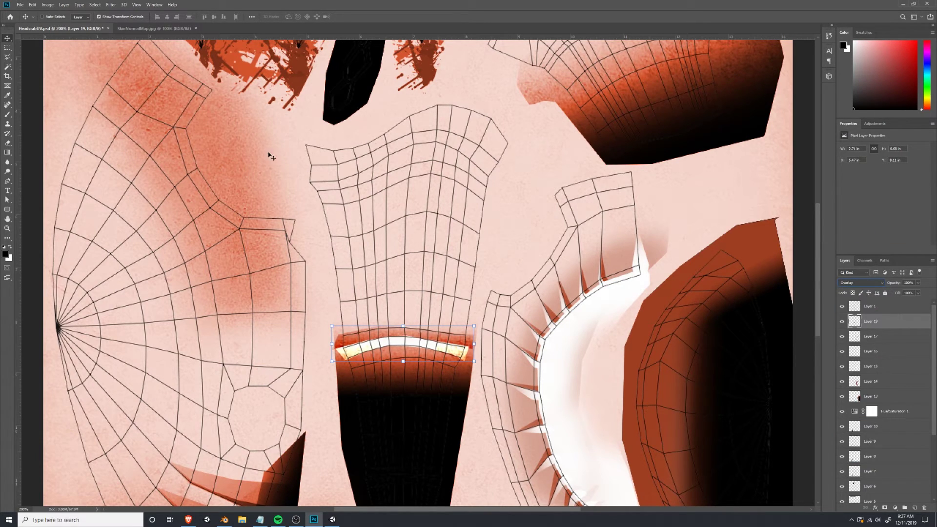
# Flip the merged joint band horizontally and vertically.
pyautogui.click(32, 4)
pyautogui.moveTo(69, 173)
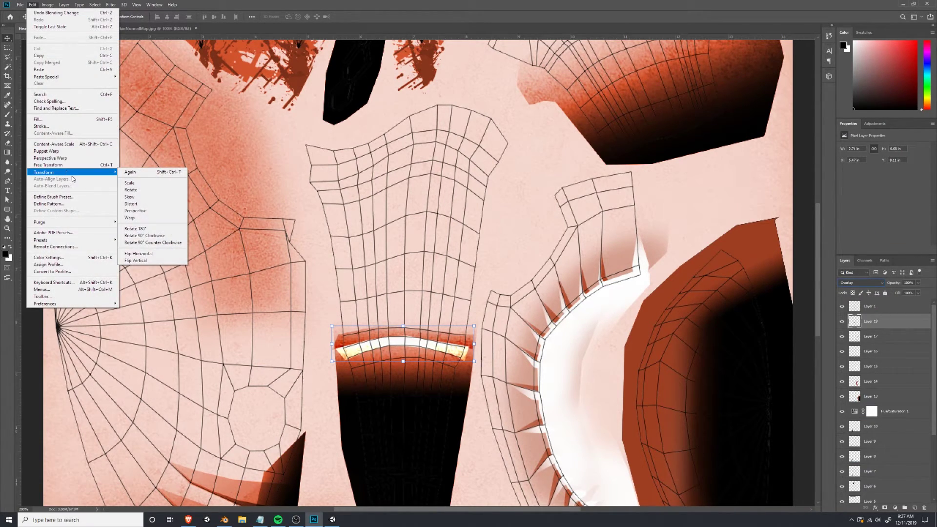
pyautogui.click(139, 254)
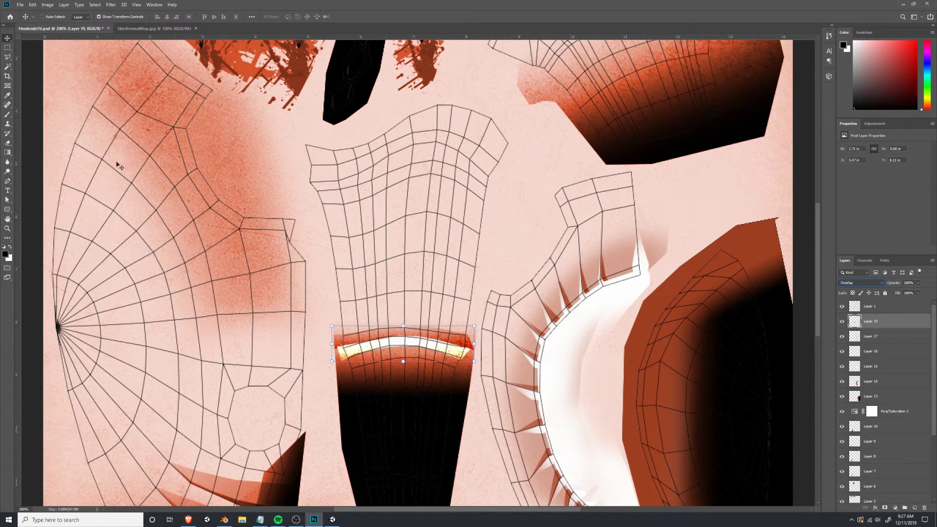
pyautogui.click(33, 5)
pyautogui.moveTo(74, 172)
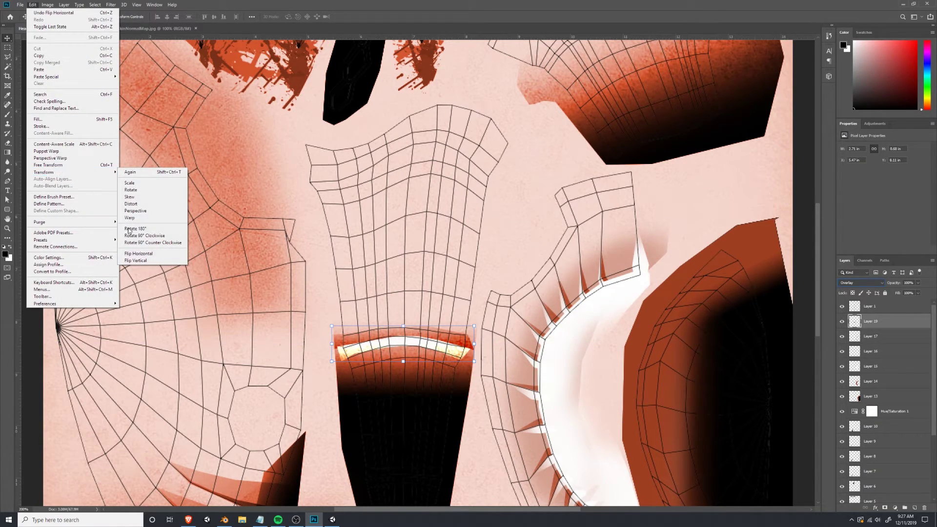
pyautogui.click(151, 261)
# Apply an Arch warp to the flipped joint band so it bends upward along the leg's wireframe.
pyautogui.click(33, 4)
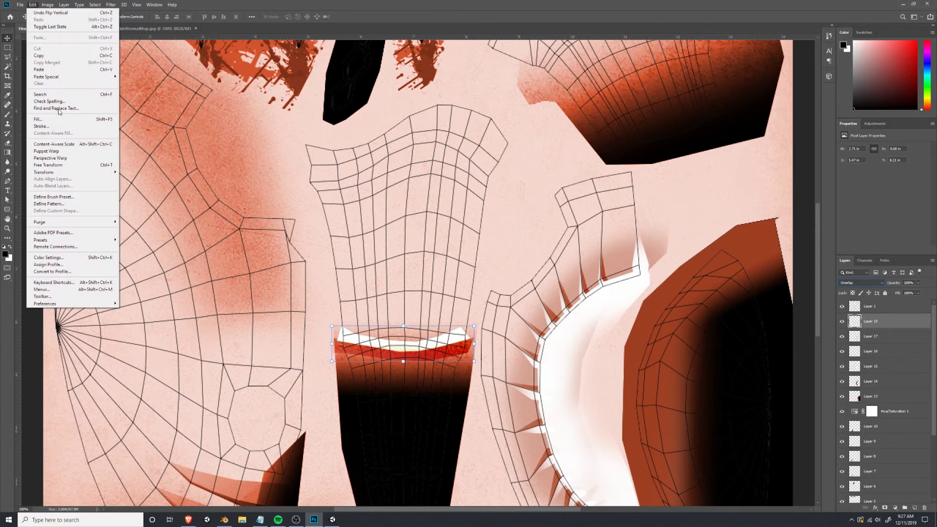
pyautogui.moveTo(80, 173)
pyautogui.click(147, 215)
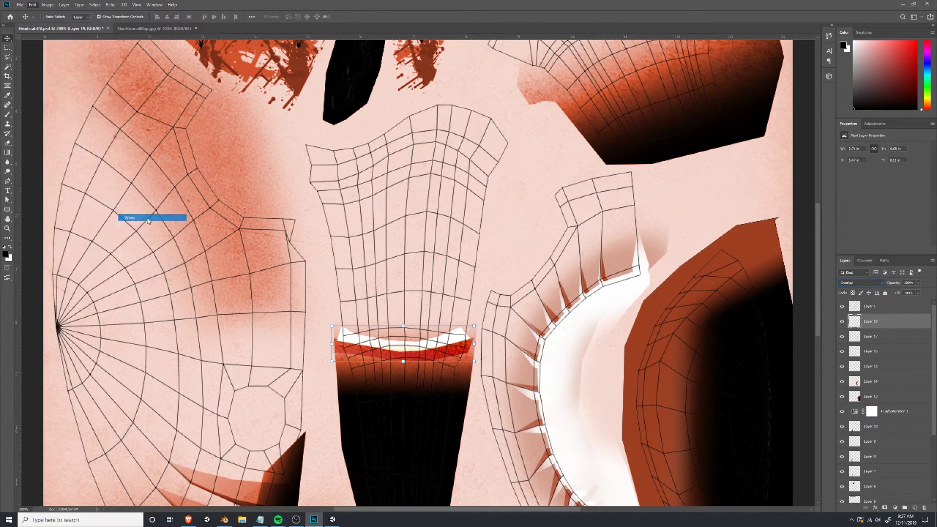
pyautogui.click(99, 16)
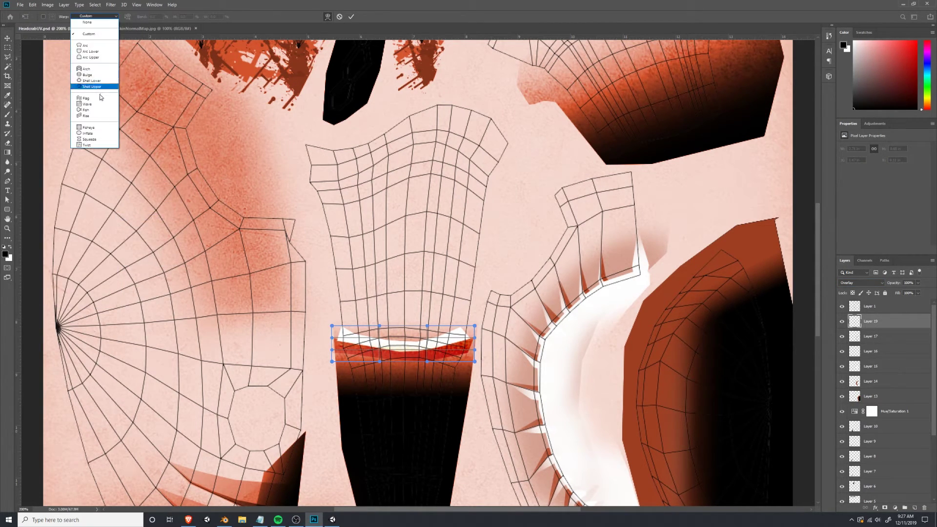
pyautogui.click(88, 69)
pyautogui.moveTo(373, 305); pyautogui.dragTo(386, 339)
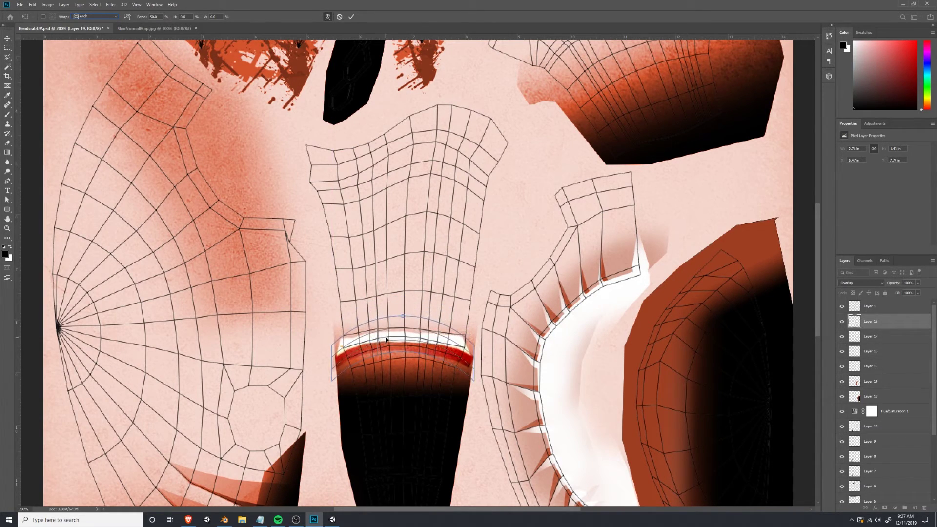
# Save the texture with the warp applied and check the leg joint in Unity.
pyautogui.hotkey('ctrl', 's')
pyautogui.click(441, 189)
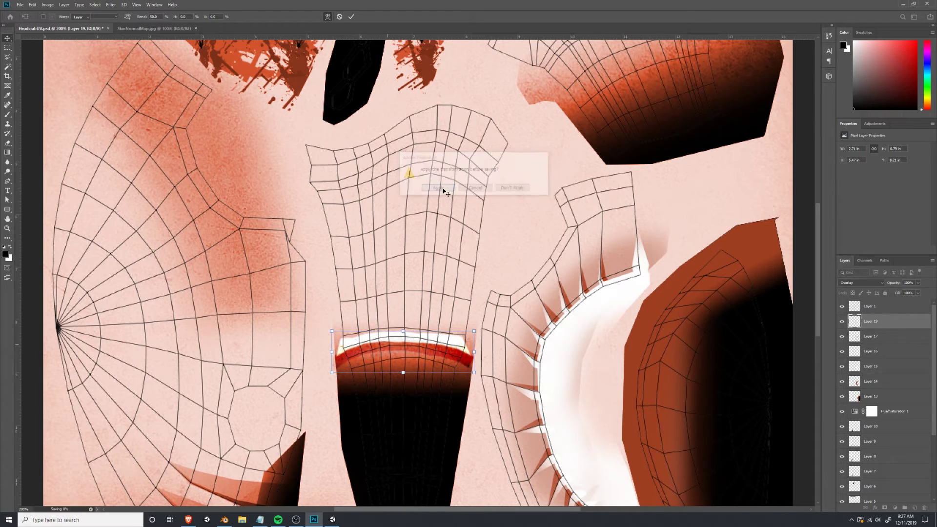
pyautogui.hotkey('alt', 'Tab')
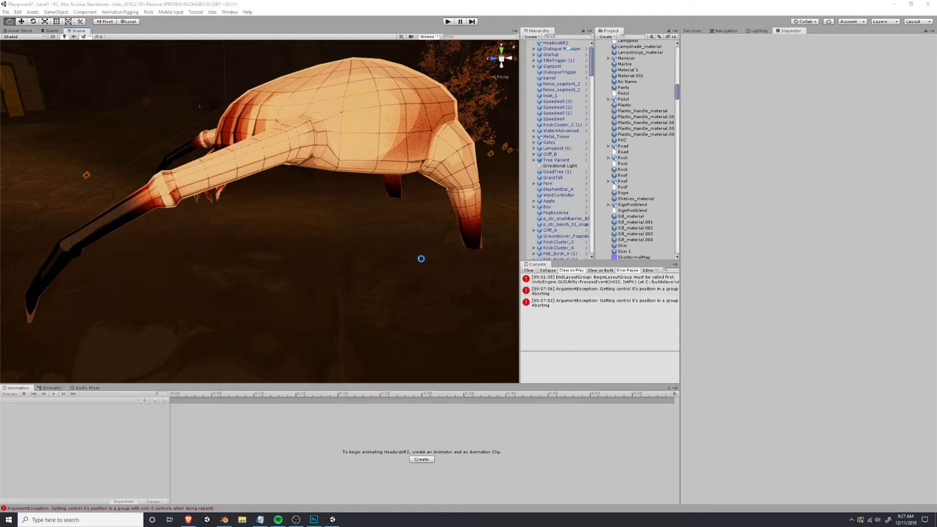
pyautogui.scroll(5, 205, 205)
pyautogui.scroll(-3, 227, 209)
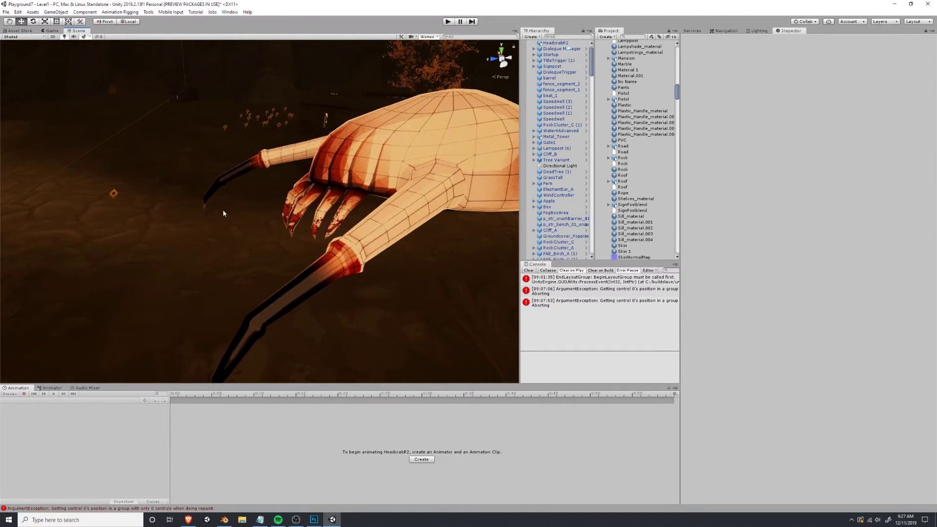
# Return to Photoshop, nudge the joint band slightly upward and save the texture.
pyautogui.hotkey('alt', 'Tab')
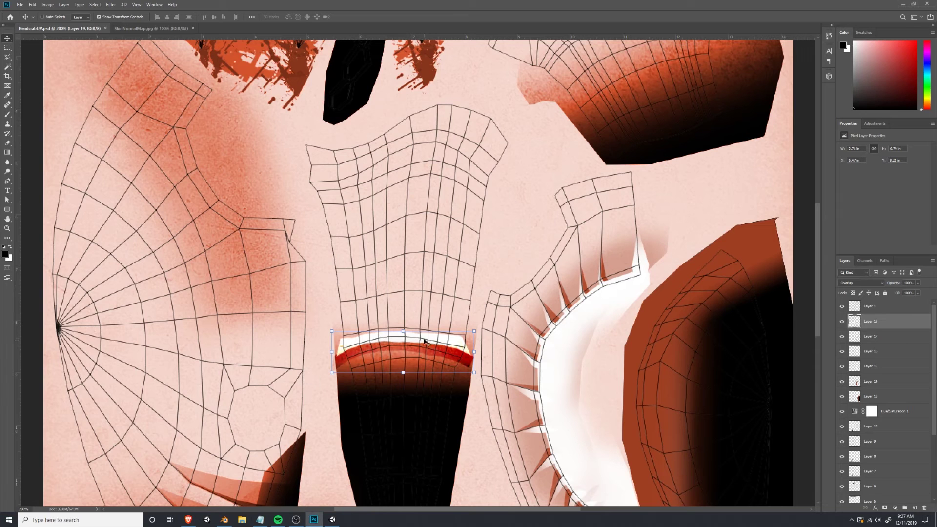
pyautogui.moveTo(424, 341); pyautogui.dragTo(424, 337)
pyautogui.hotkey('ctrl', 's')
# On a new layer, select a strip just above the white leg joint band and fill it with a black gradient fading upward.
pyautogui.click(916, 507)
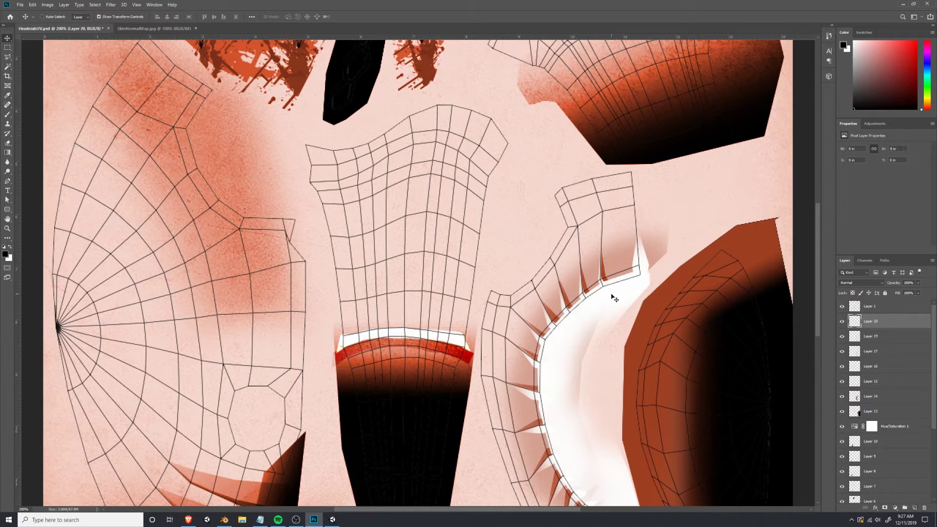
pyautogui.click(8, 57)
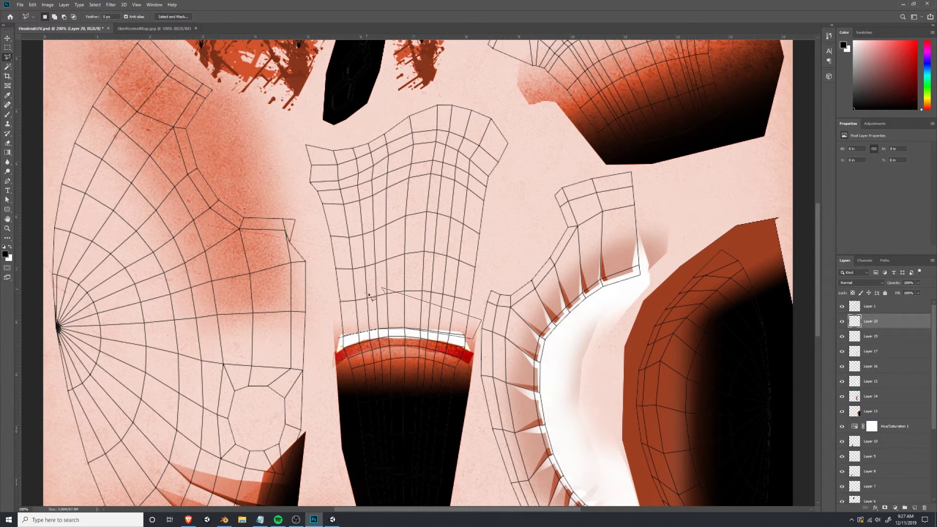
pyautogui.click(309, 333)
pyautogui.press('g')
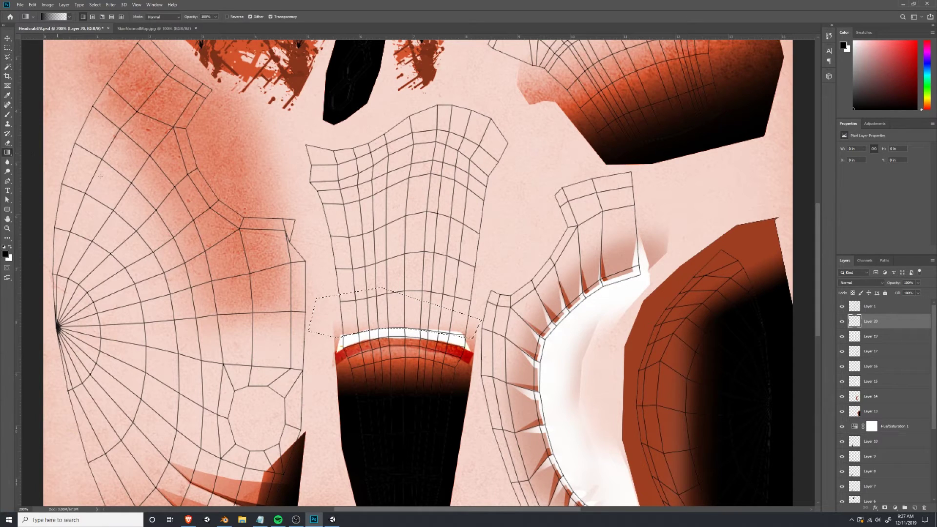
pyautogui.moveTo(399, 365); pyautogui.dragTo(401, 299)
pyautogui.hotkey('ctrl', 'd')
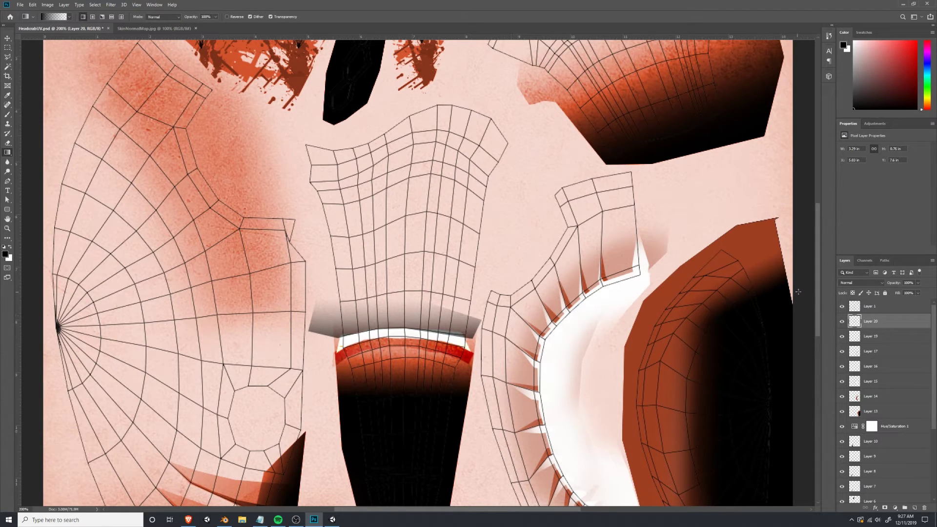
# Set the gradient layer's blend mode to Overlay, duplicate it, and save the texture.
pyautogui.click(862, 282)
pyautogui.click(860, 373)
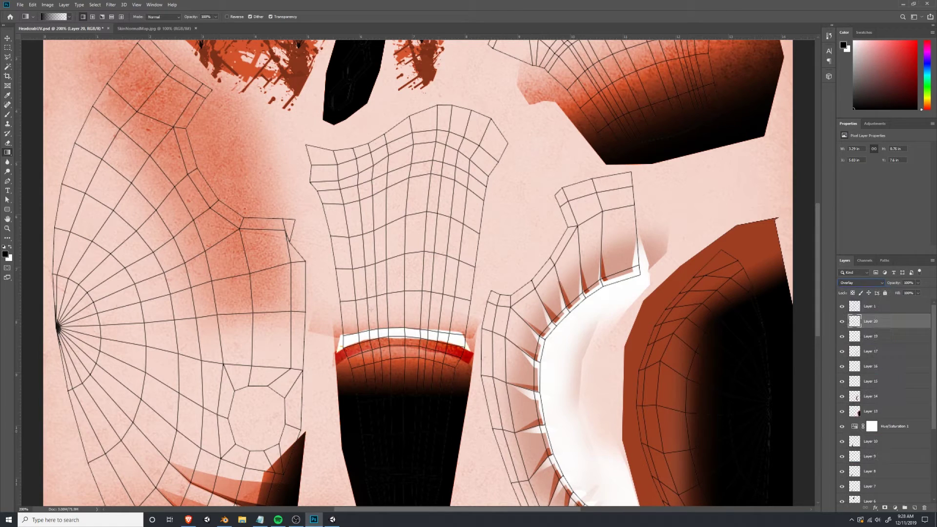
pyautogui.keyDown('alt'); pyautogui.moveTo(899, 324); pyautogui.dragTo(897, 335); pyautogui.keyUp('alt')
pyautogui.hotkey('ctrl', 's')
pyautogui.hotkey('alt', 'Tab')
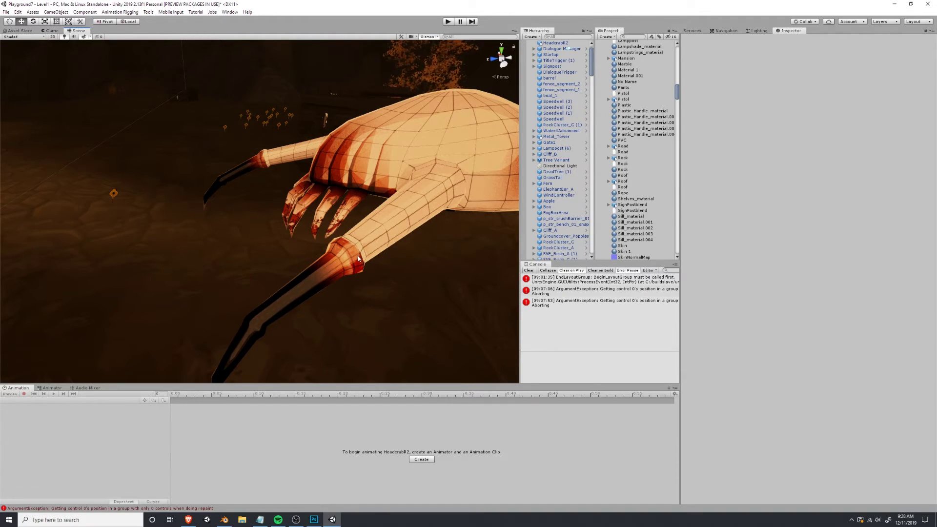
# Return to Photoshop, nudge the duplicated shadow layer slightly upward and save the texture.
pyautogui.hotkey('alt', 'Tab')
pyautogui.press('v')
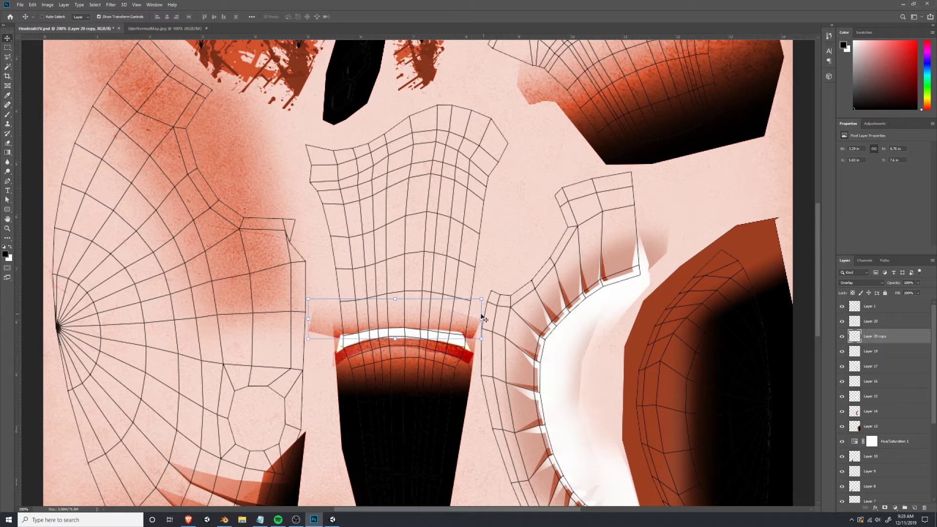
pyautogui.moveTo(462, 317); pyautogui.dragTo(461, 312)
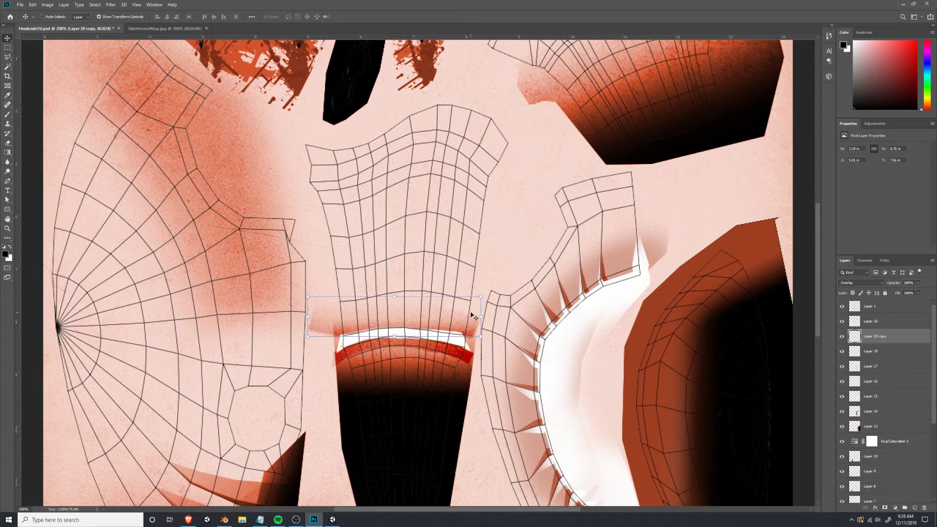
pyautogui.hotkey('ctrl', 's')
# Switch to Unity and examine the front leg joints' new shading from the side and the front.
pyautogui.hotkey('alt', 'Tab')
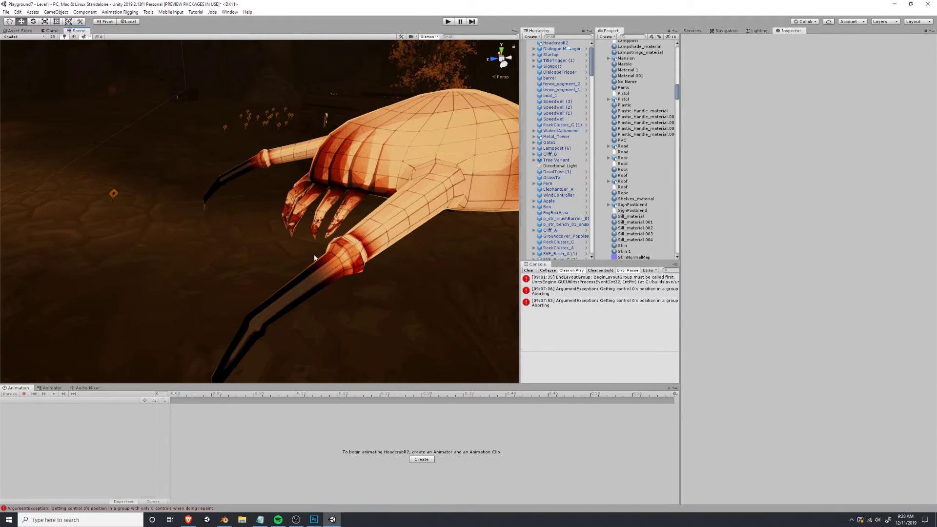
pyautogui.keyDown('alt'); pyautogui.moveTo(376, 270); pyautogui.dragTo(293, 249); pyautogui.keyUp('alt')
pyautogui.keyDown('alt'); pyautogui.moveTo(292, 249); pyautogui.dragTo(273, 244, button='right'); pyautogui.keyUp('alt')
pyautogui.moveTo(273, 244)
pyautogui.mouseDown(button='middle')
pyautogui.moveTo(256, 241)
pyautogui.moveTo(267, 235)
pyautogui.mouseUp(button='middle')
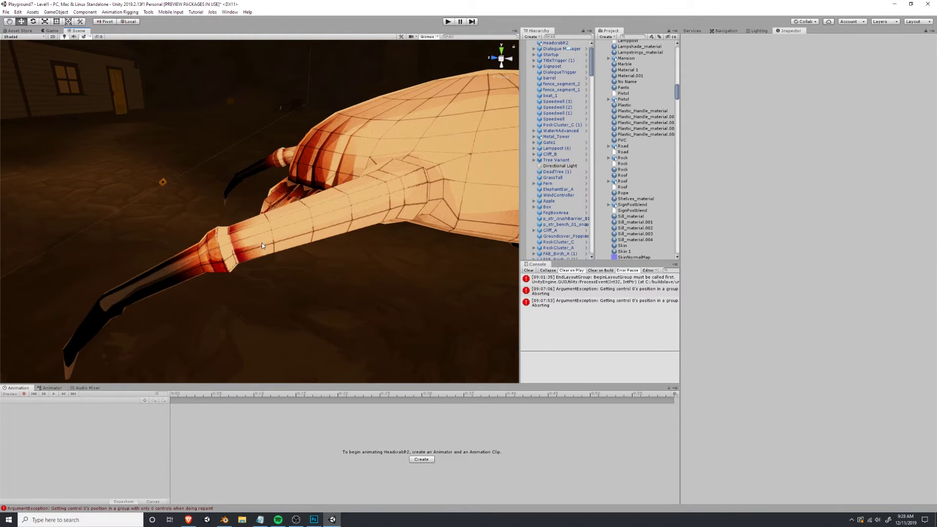
pyautogui.keyDown('alt'); pyautogui.moveTo(262, 242); pyautogui.dragTo(393, 281); pyautogui.keyUp('alt')
pyautogui.keyDown('alt'); pyautogui.moveTo(393, 281); pyautogui.dragTo(391, 284, button='right'); pyautogui.keyUp('alt')
pyautogui.moveTo(390, 284); pyautogui.dragTo(388, 286, button='middle')
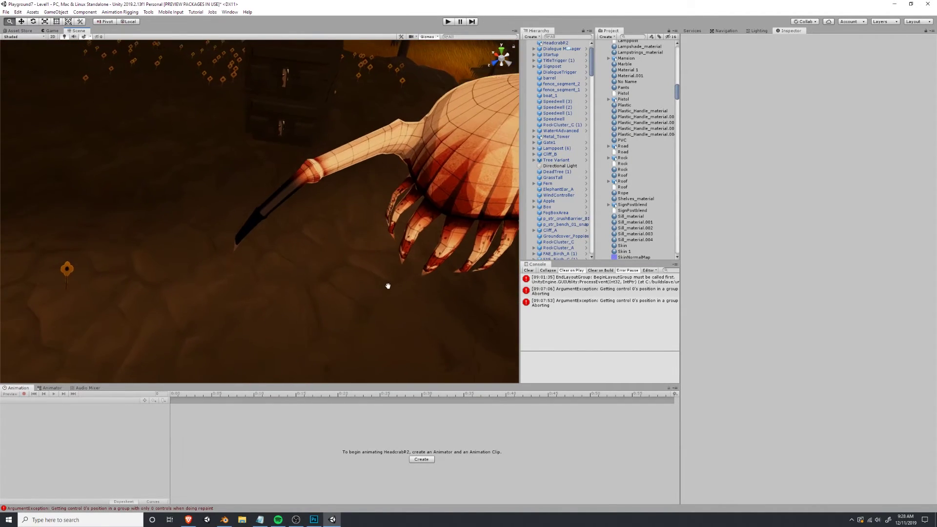
pyautogui.scroll(-5, 388, 286)
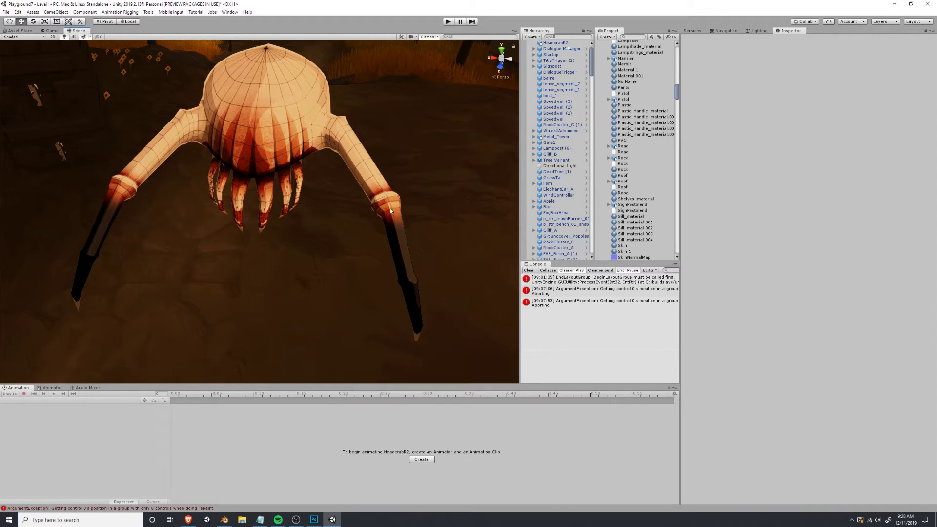
# Back in Photoshop, add a new layer and lasso the dark lower leg area just below the red joint band.
pyautogui.hotkey('alt', 'Tab')
pyautogui.click(915, 508)
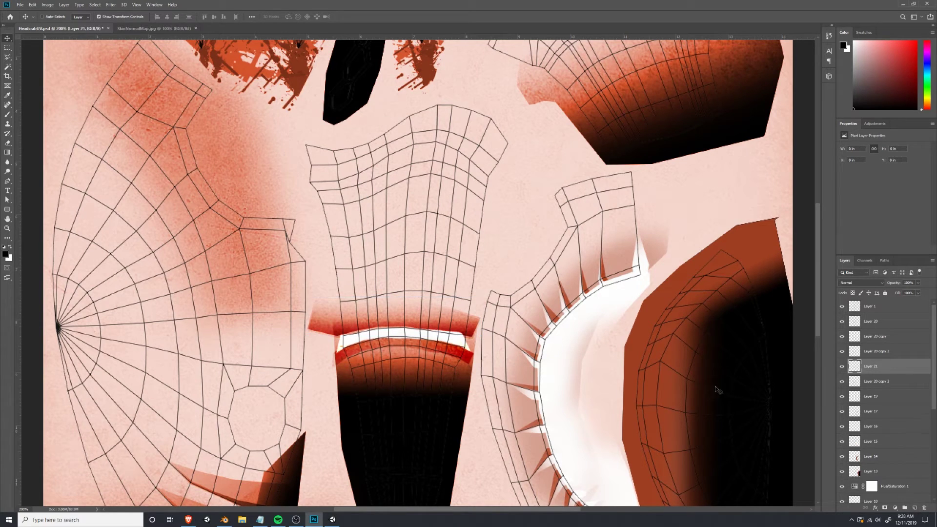
pyautogui.press('l')
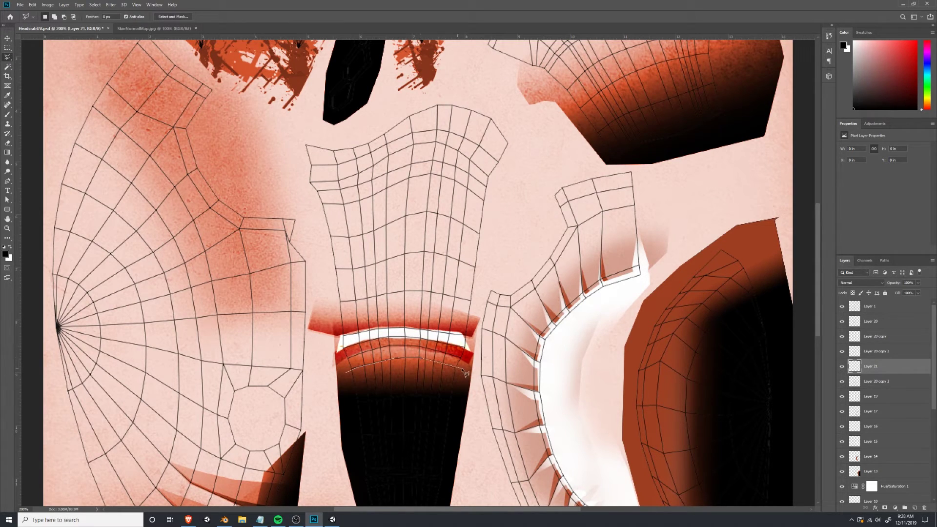
pyautogui.click(472, 437)
pyautogui.click(427, 437)
pyautogui.doubleClick(322, 388)
# Shade the selected area with several short black gradients fading downward across the leg, and save the texture.
pyautogui.click(10, 153)
pyautogui.moveTo(413, 330); pyautogui.dragTo(413, 389)
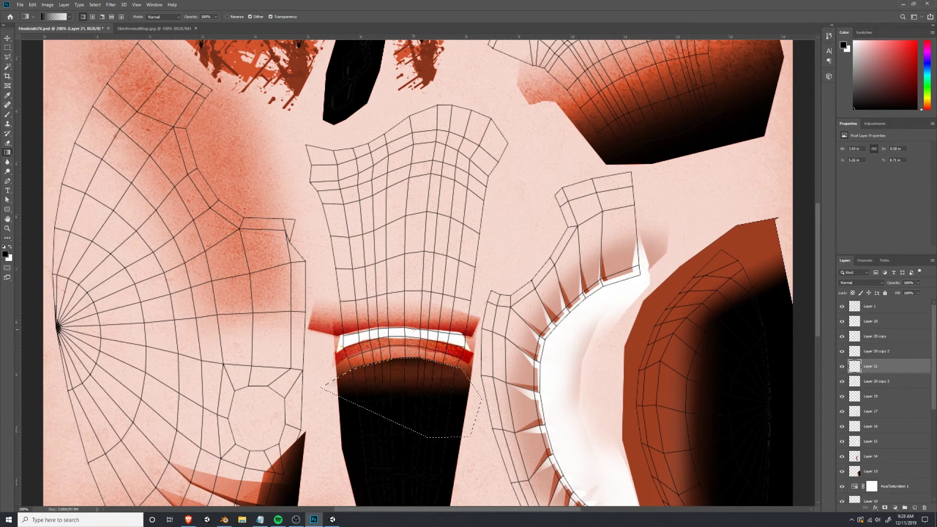
pyautogui.hotkey('ctrl', 'z')
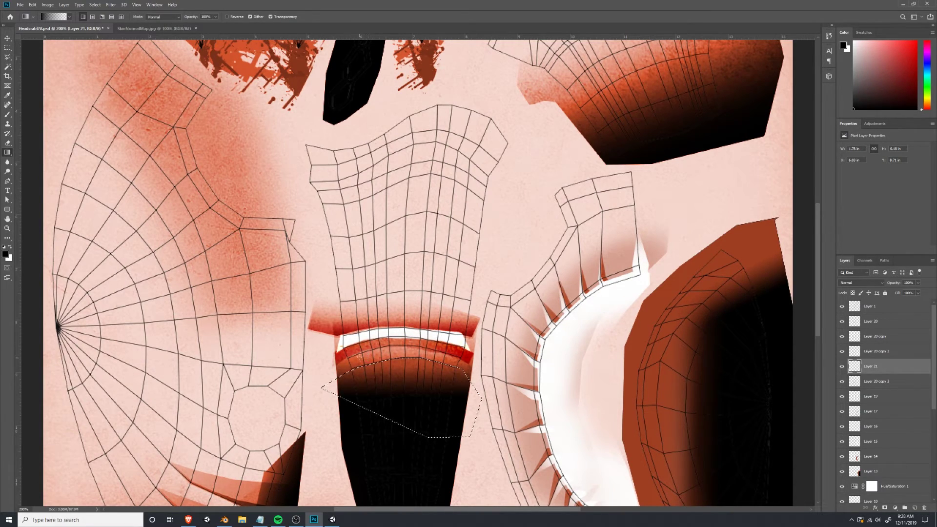
pyautogui.moveTo(359, 357); pyautogui.dragTo(370, 384)
pyautogui.moveTo(403, 341); pyautogui.dragTo(406, 371)
pyautogui.moveTo(441, 342); pyautogui.dragTo(439, 375)
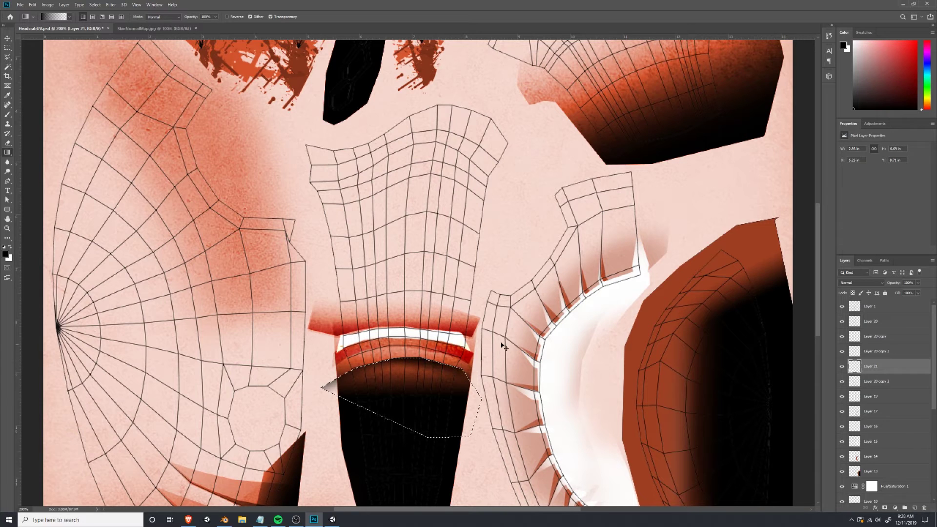
pyautogui.hotkey('ctrl', 's')
# Switch to Unity and examine the shadow below the front leg joint up close.
pyautogui.hotkey('alt', 'Tab')
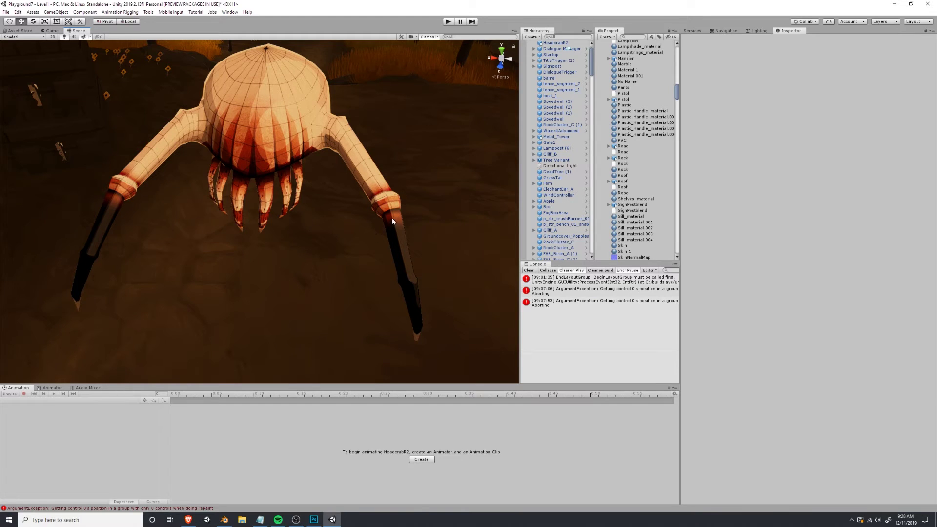
pyautogui.press('d')
pyautogui.moveTo(415, 210); pyautogui.dragTo(316, 184, button='right')
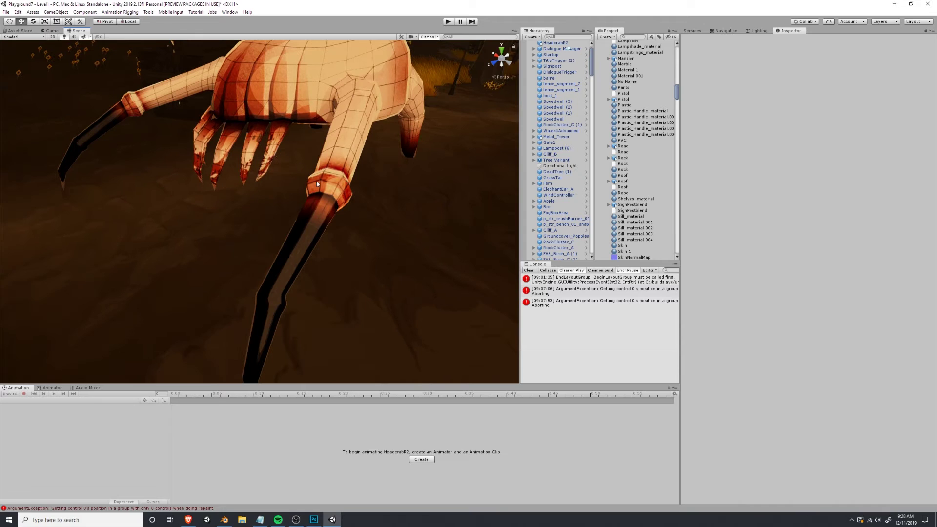
pyautogui.moveTo(356, 207); pyautogui.dragTo(346, 206, button='right')
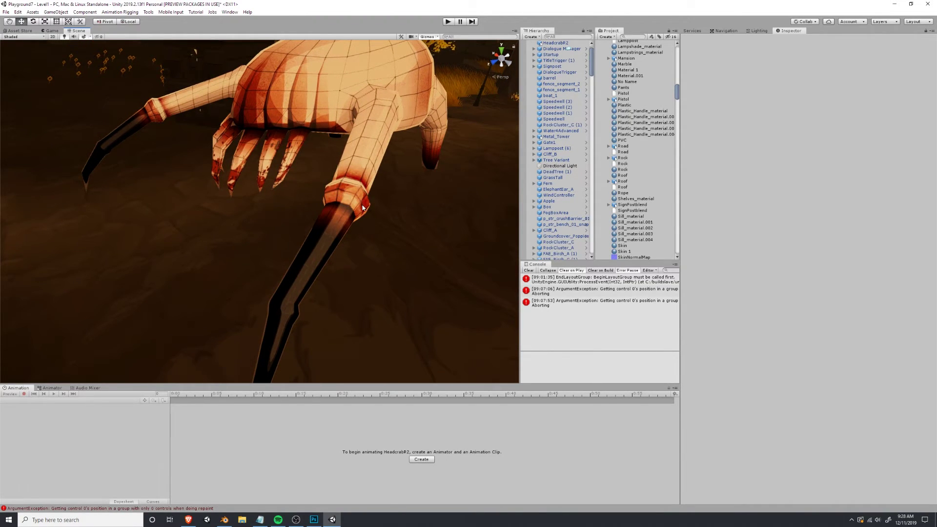
# Back in Photoshop, lasso the area below the joint's next wireframe row, shade it with black gradients fading downward, and save.
pyautogui.hotkey('alt', 'Tab')
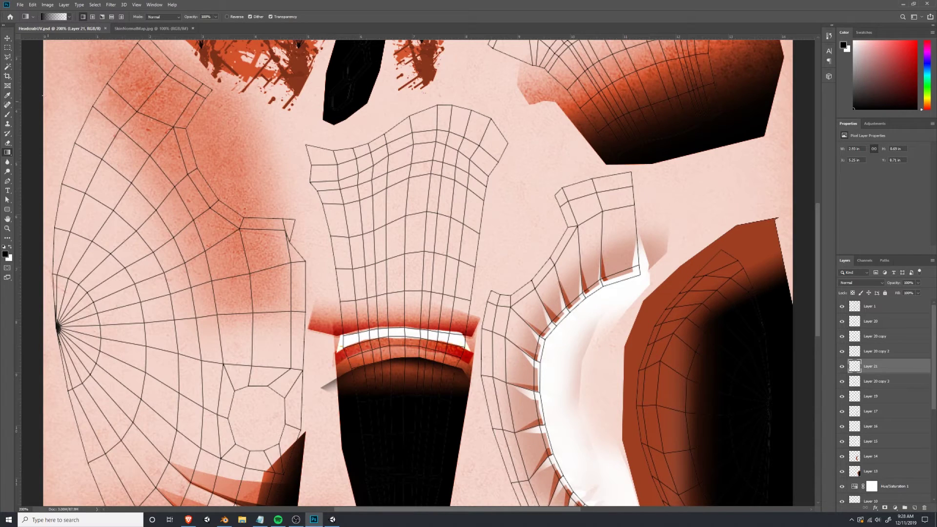
pyautogui.click(13, 58)
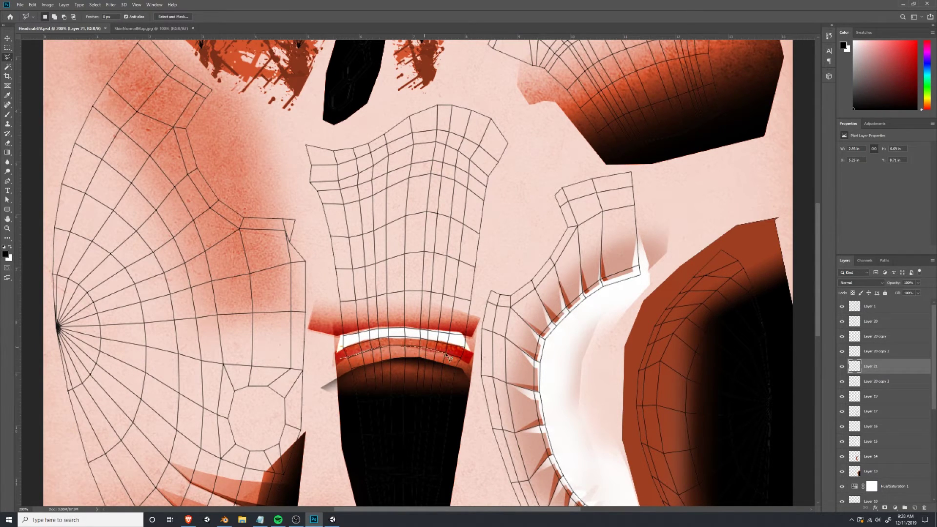
pyautogui.moveTo(356, 387); pyautogui.dragTo(325, 387)
pyautogui.press('g')
pyautogui.moveTo(388, 337); pyautogui.dragTo(383, 359)
pyautogui.moveTo(434, 339); pyautogui.dragTo(427, 361)
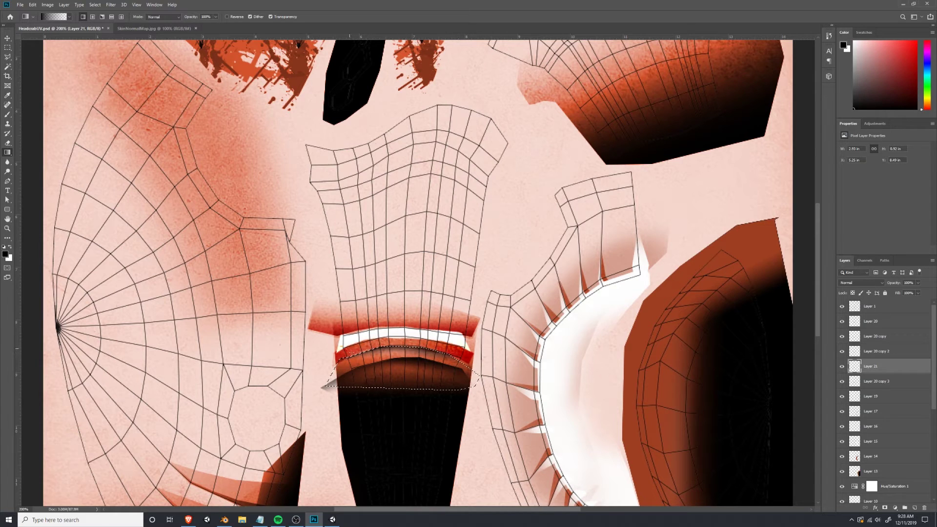
pyautogui.hotkey('ctrl', 's')
# Switch to Unity and examine the layered joint shading and the rear leg from the side.
pyautogui.hotkey('alt', 'Tab')
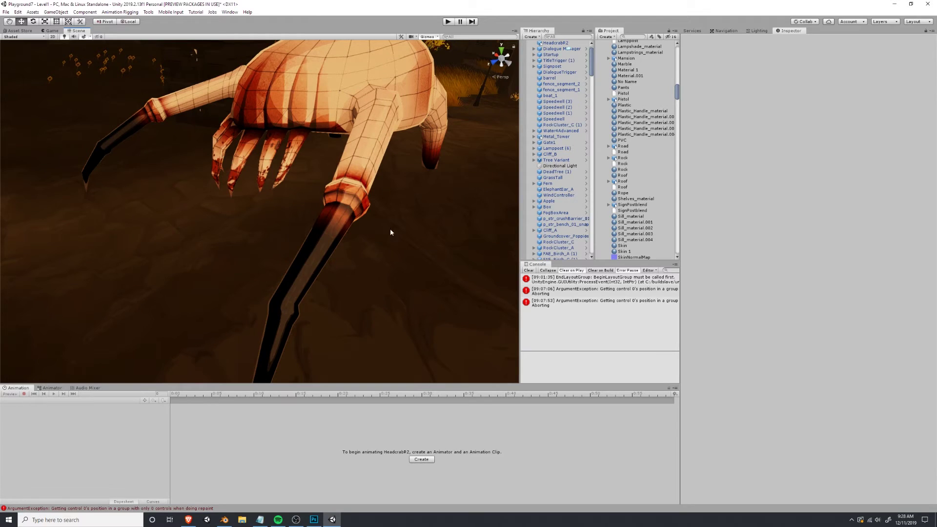
pyautogui.moveTo(391, 229); pyautogui.dragTo(224, 252, button='right')
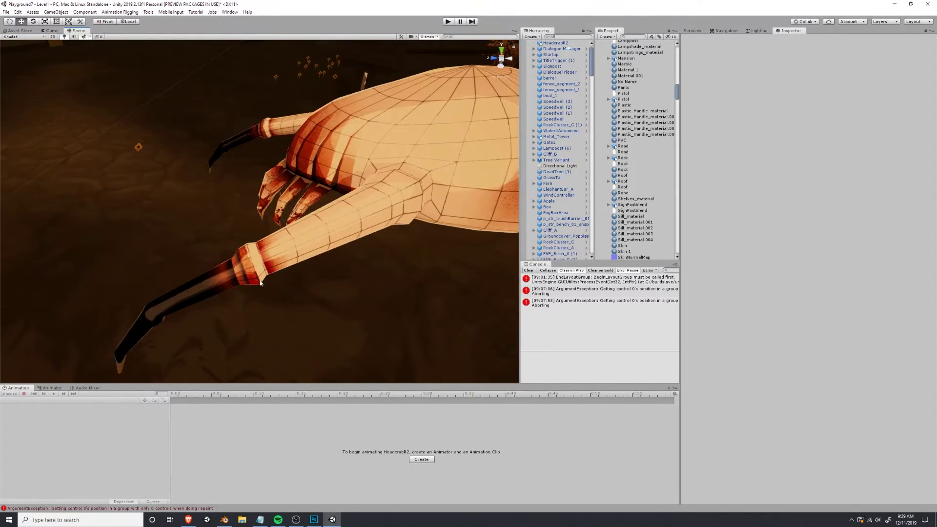
pyautogui.keyDown('alt'); pyautogui.moveTo(278, 284); pyautogui.dragTo(300, 254); pyautogui.keyUp('alt')
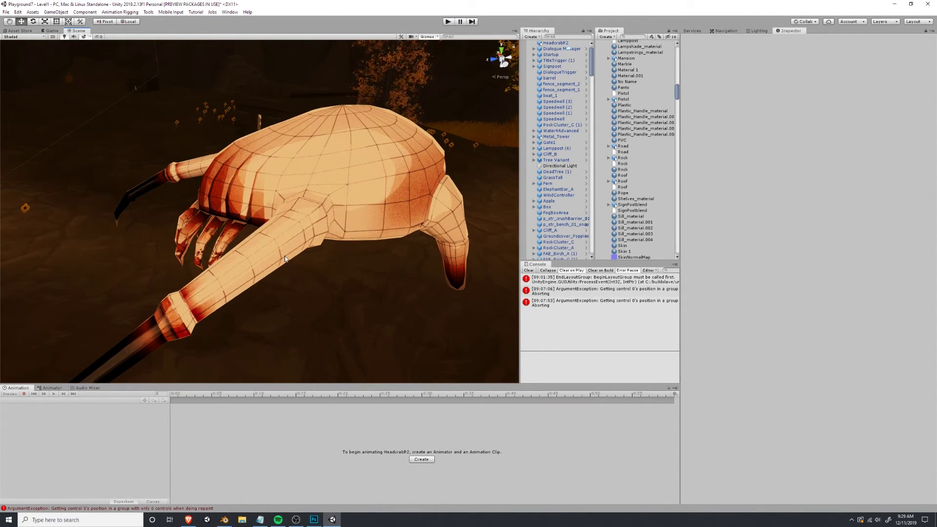
pyautogui.moveTo(371, 252); pyautogui.dragTo(346, 251, button='middle')
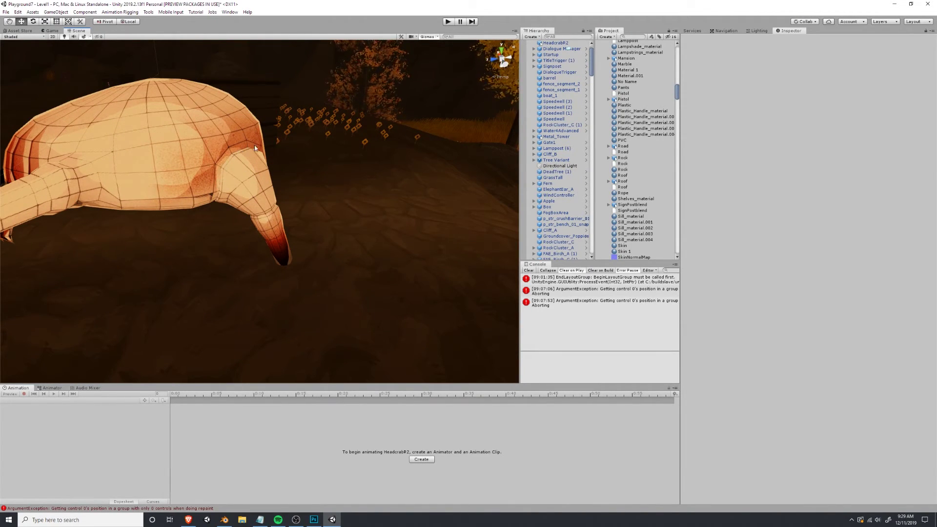
# Back in Photoshop, lasso the rear leg piece's outer upper edge and brush black shading along it on a new layer.
pyautogui.hotkey('alt', 'Tab')
pyautogui.hotkey('ctrl', '-')
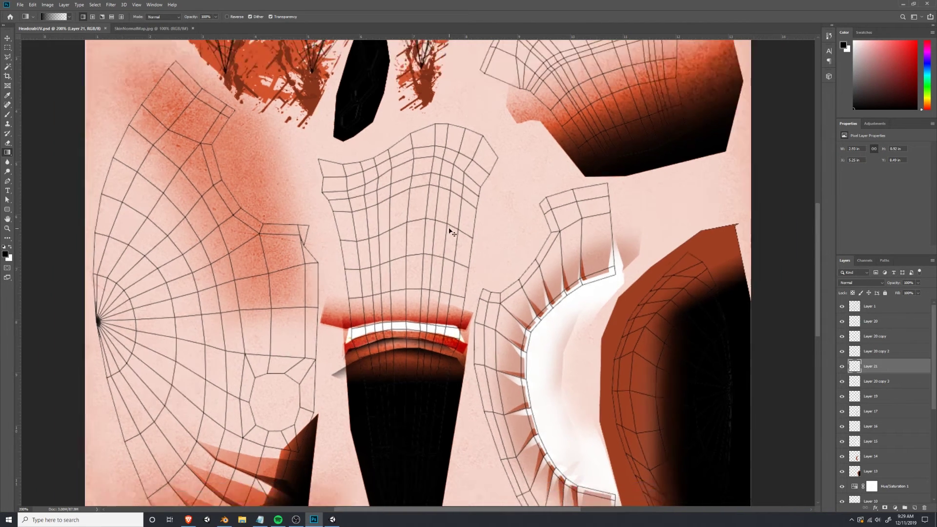
pyautogui.click(8, 58)
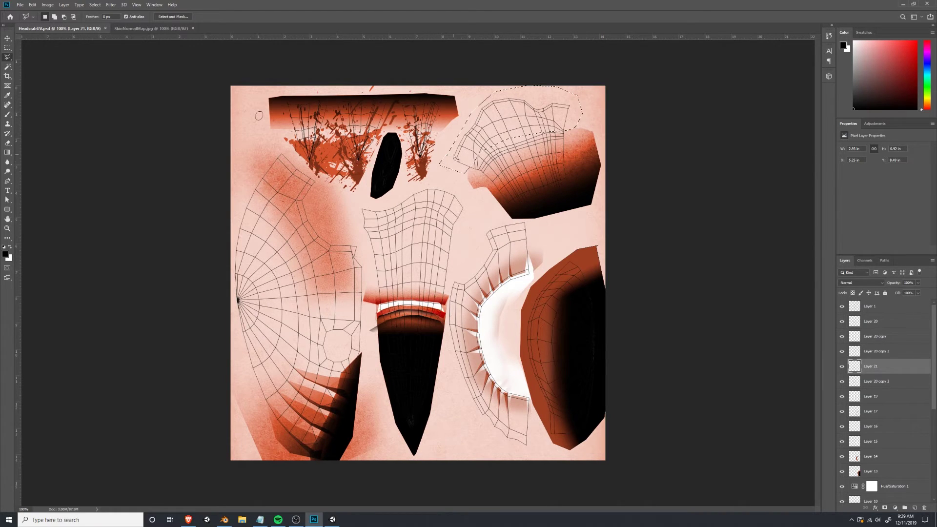
pyautogui.click(914, 508)
pyautogui.press('b')
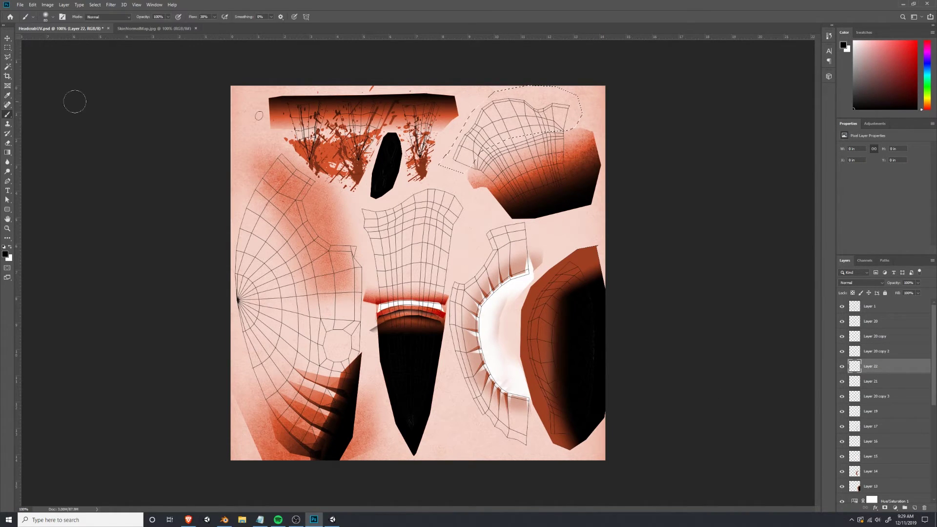
pyautogui.moveTo(452, 158)
pyautogui.mouseDown()
pyautogui.moveTo(476, 118)
pyautogui.moveTo(527, 97)
pyautogui.moveTo(569, 103)
pyautogui.moveTo(532, 100)
pyautogui.moveTo(441, 146)
pyautogui.mouseUp()
# Set the rear leg shading layer's blend mode to Overlay and duplicate it.
pyautogui.click(866, 283)
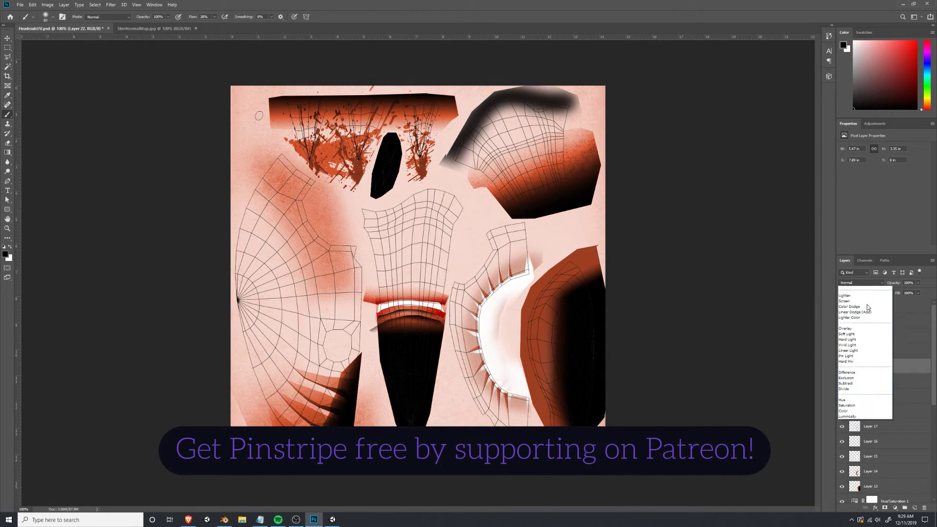
pyautogui.click(857, 373)
pyautogui.keyDown('alt'); pyautogui.moveTo(882, 369); pyautogui.dragTo(884, 397); pyautogui.keyUp('alt')
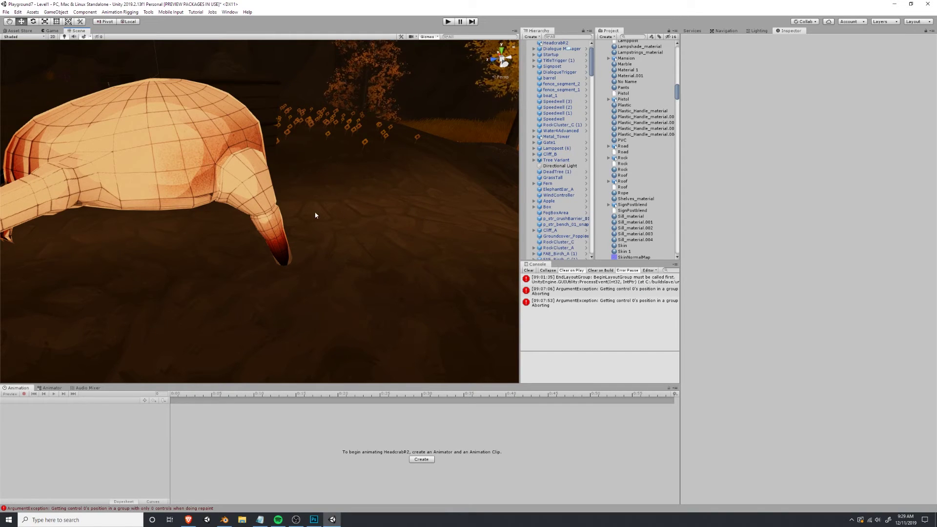
# Examine the rear leg's shading where it meets the body in Unity, and return to Photoshop.
pyautogui.hotkey('alt', 'Tab')
pyautogui.hotkey('alt', 'Tab')
pyautogui.keyDown('alt'); pyautogui.moveTo(273, 214); pyautogui.dragTo(333, 222); pyautogui.keyUp('alt')
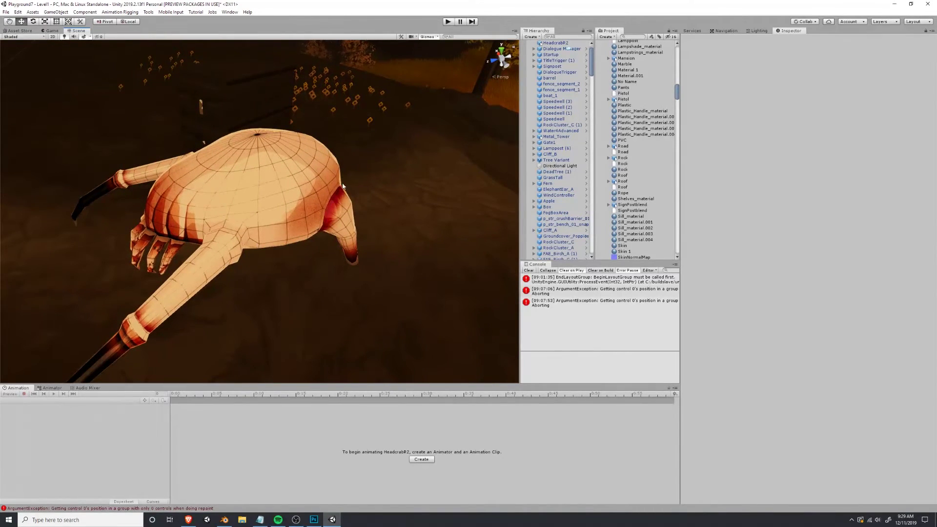
pyautogui.keyDown('alt'); pyautogui.moveTo(344, 186); pyautogui.dragTo(293, 195); pyautogui.keyUp('alt')
pyautogui.moveTo(215, 249); pyautogui.dragTo(151, 206, button='middle')
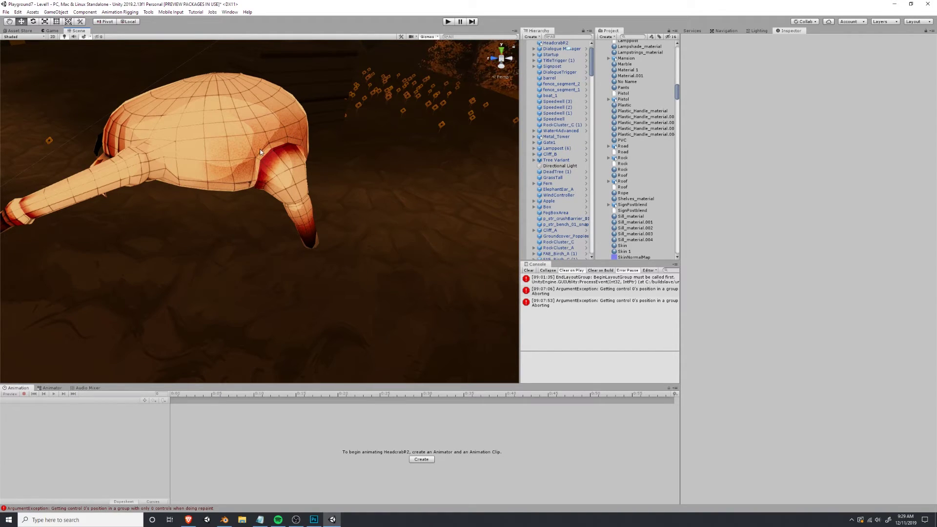
pyautogui.press('alt')
pyautogui.hotkey('alt', 'Tab')
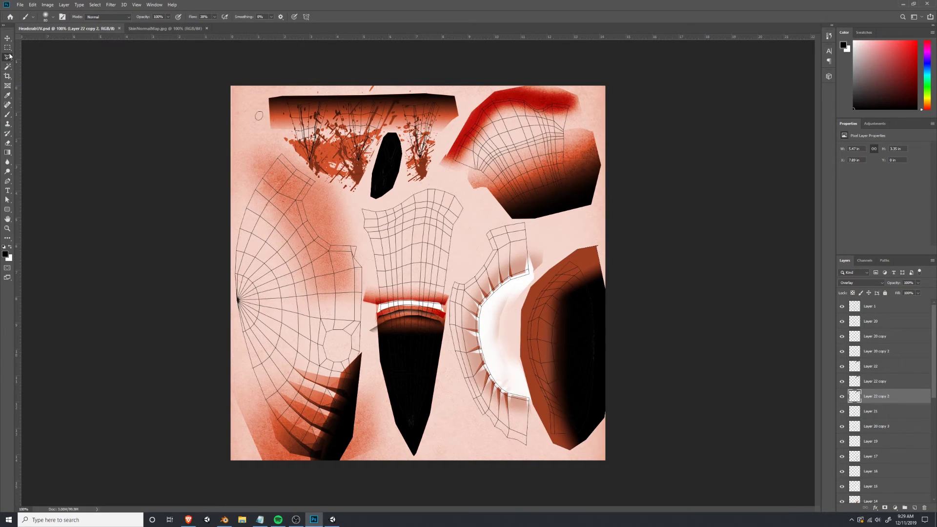
# On a new layer, lasso the body piece's edge around the rear leg opening, brush black shading inside, and add a layer mask.
pyautogui.click(7, 56)
pyautogui.click(923, 508)
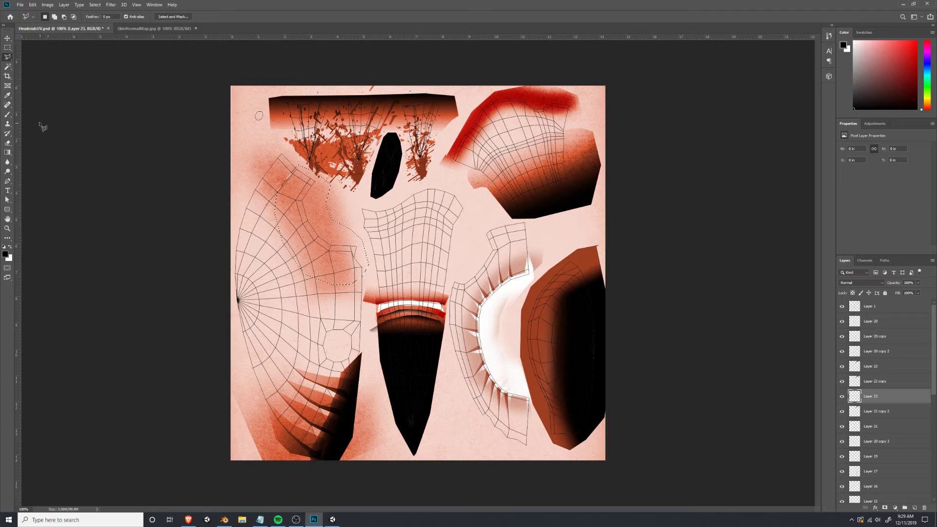
pyautogui.press('b')
pyautogui.moveTo(300, 171)
pyautogui.mouseDown()
pyautogui.moveTo(317, 229)
pyautogui.moveTo(351, 247)
pyautogui.mouseUp()
pyautogui.moveTo(300, 221)
pyautogui.mouseDown()
pyautogui.moveTo(327, 249)
pyautogui.moveTo(308, 195)
pyautogui.mouseUp()
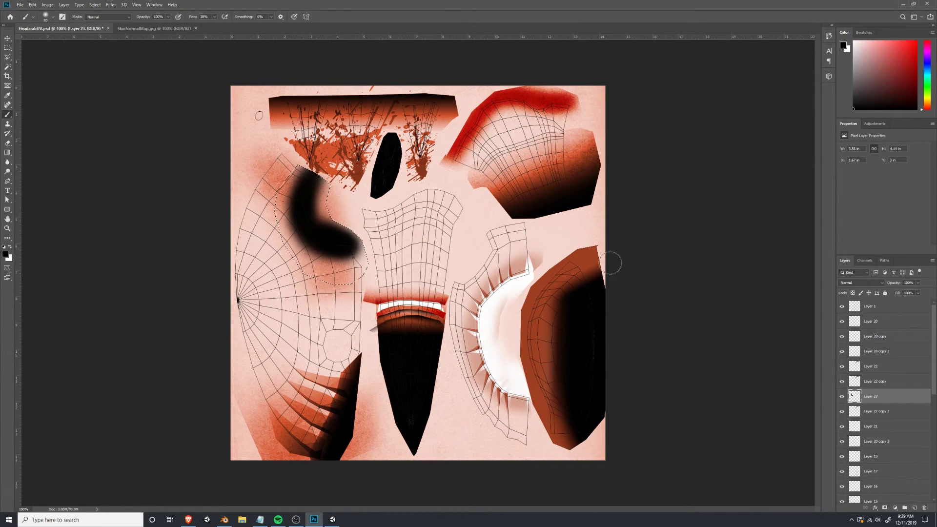
pyautogui.click(885, 508)
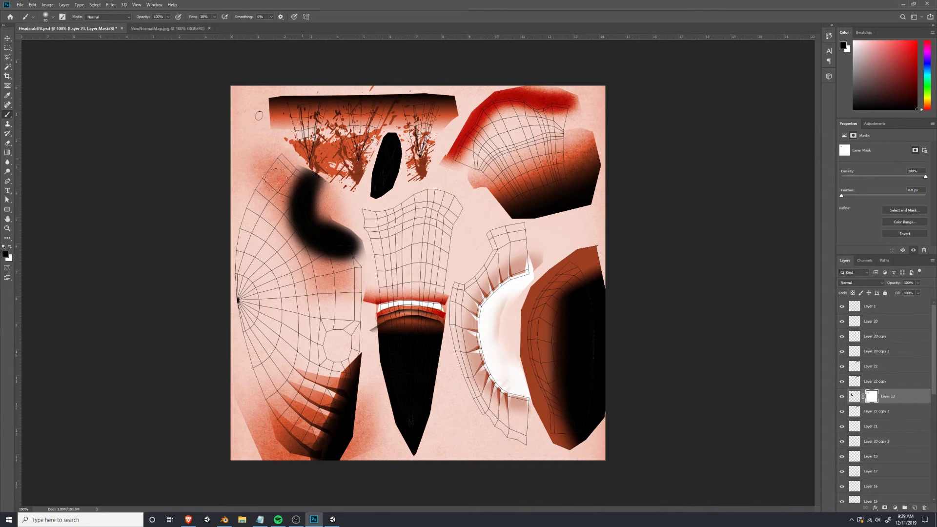
pyautogui.press('v')
pyautogui.click(855, 397)
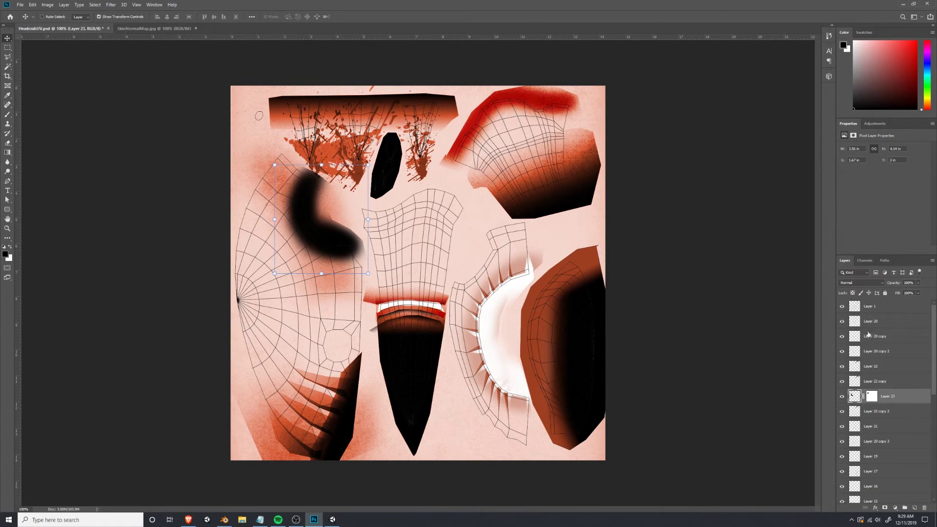
# Set the body edge shading layer's blend mode to Overlay and lower its opacity to 38%.
pyautogui.click(859, 283)
pyautogui.click(858, 371)
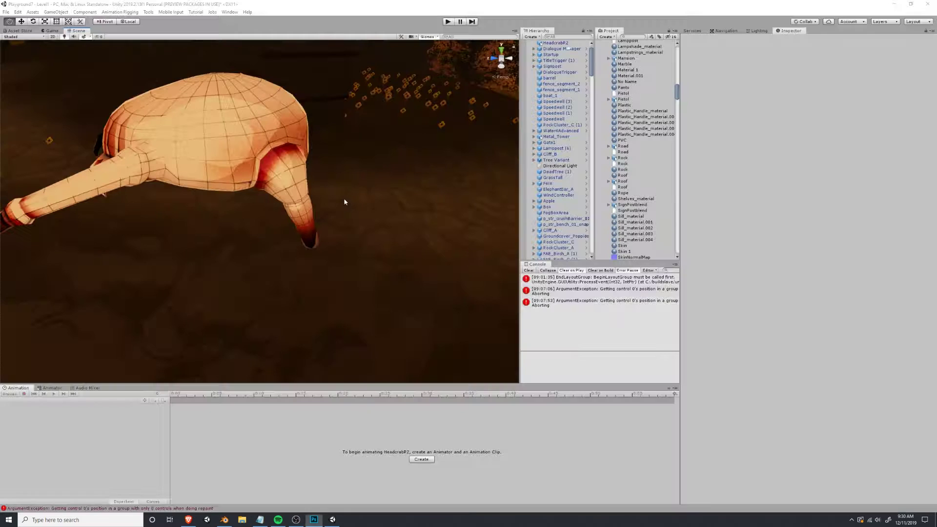
pyautogui.keyDown('alt'); pyautogui.moveTo(344, 201); pyautogui.dragTo(302, 200); pyautogui.keyUp('alt')
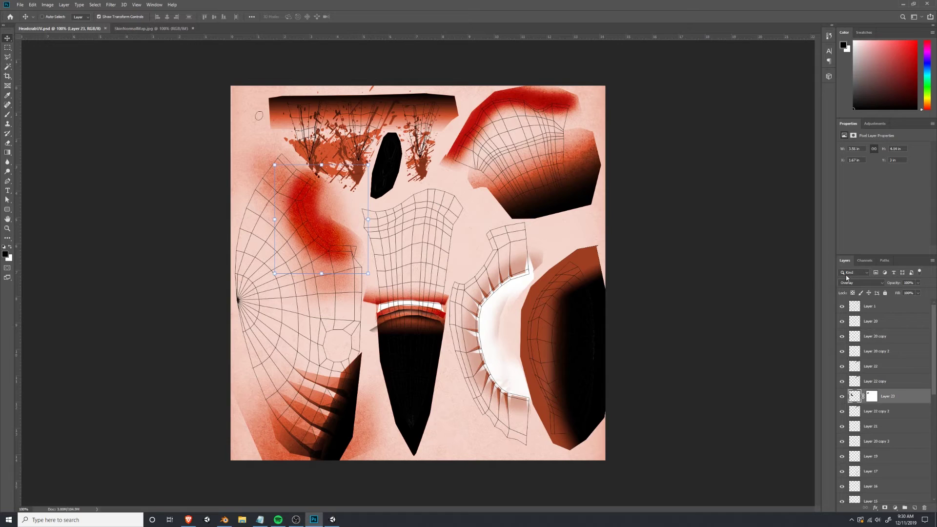
pyautogui.moveTo(908, 297); pyautogui.dragTo(897, 296)
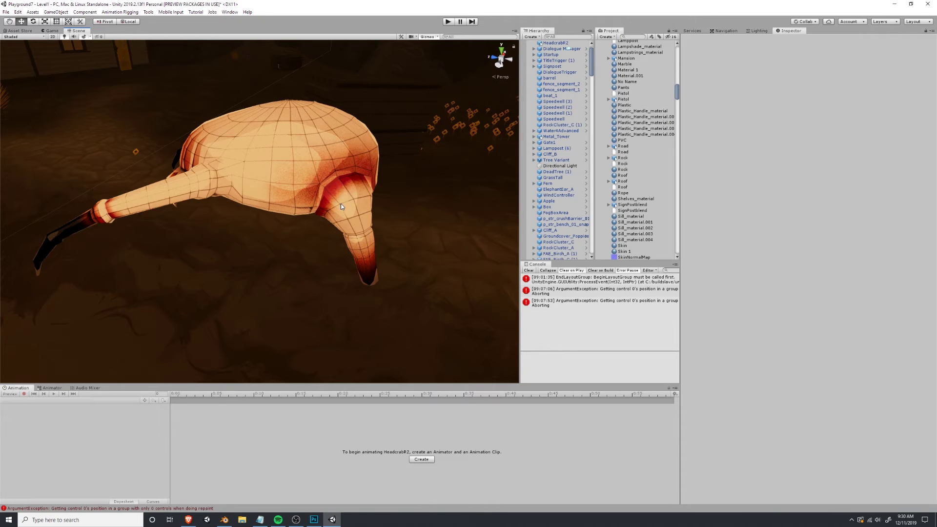
# Examine the softened body shading around the rear leg in Unity from above and from the side, and return to Photoshop.
pyautogui.keyDown('alt'); pyautogui.moveTo(341, 204); pyautogui.dragTo(366, 279); pyautogui.keyUp('alt')
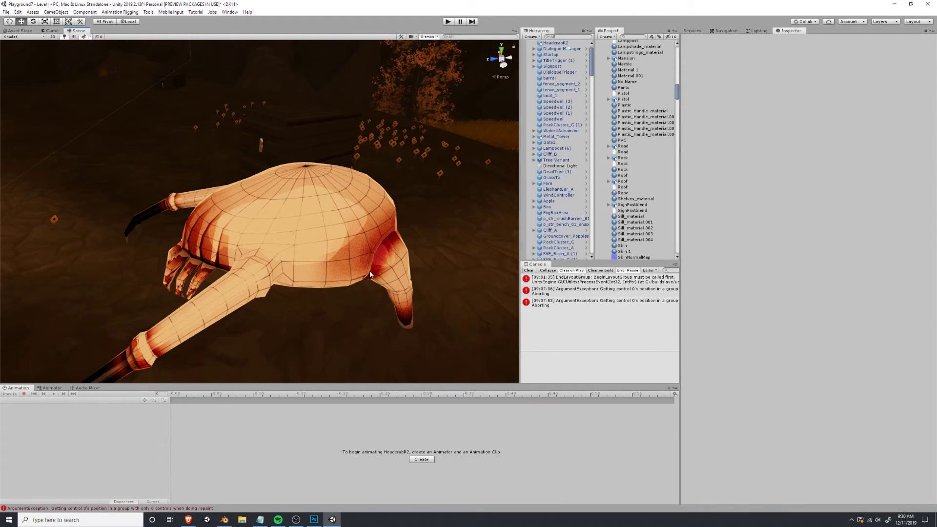
pyautogui.moveTo(400, 282); pyautogui.dragTo(373, 259, button='right')
pyautogui.press('q')
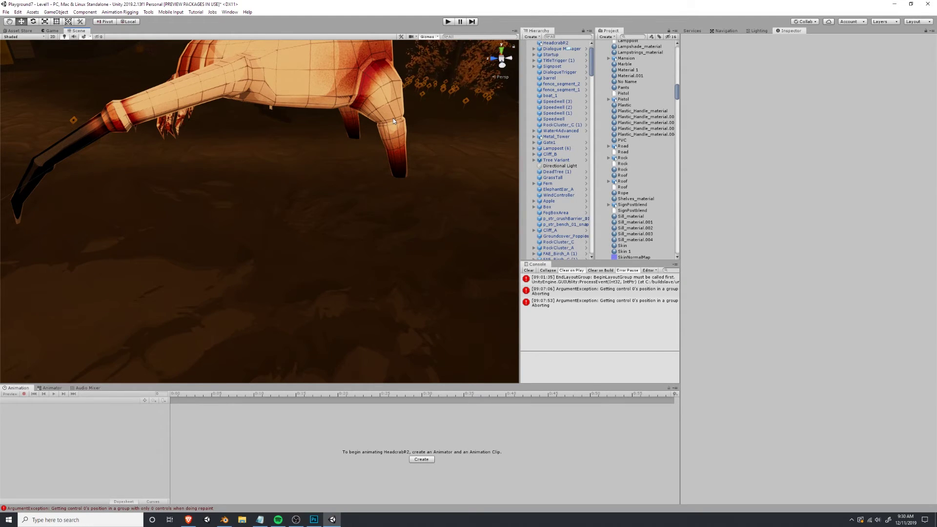
pyautogui.hotkey('alt', 'Tab')
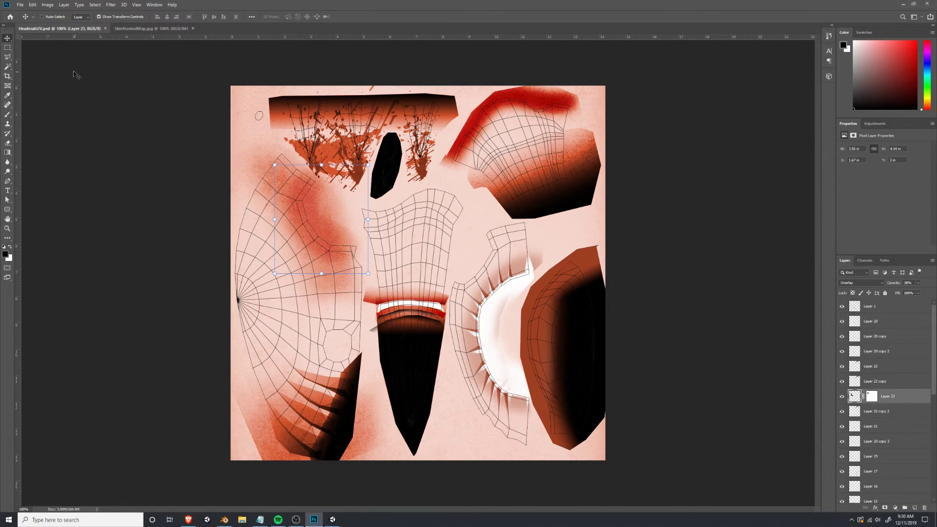
# On a new layer, lasso a thin curved band along the rear leg piece's middle joint and fill it with a black gradient.
pyautogui.press('l')
pyautogui.moveTo(407, 303)
pyautogui.mouseDown()
pyautogui.moveTo(488, 164)
pyautogui.moveTo(495, 207)
pyautogui.mouseUp()
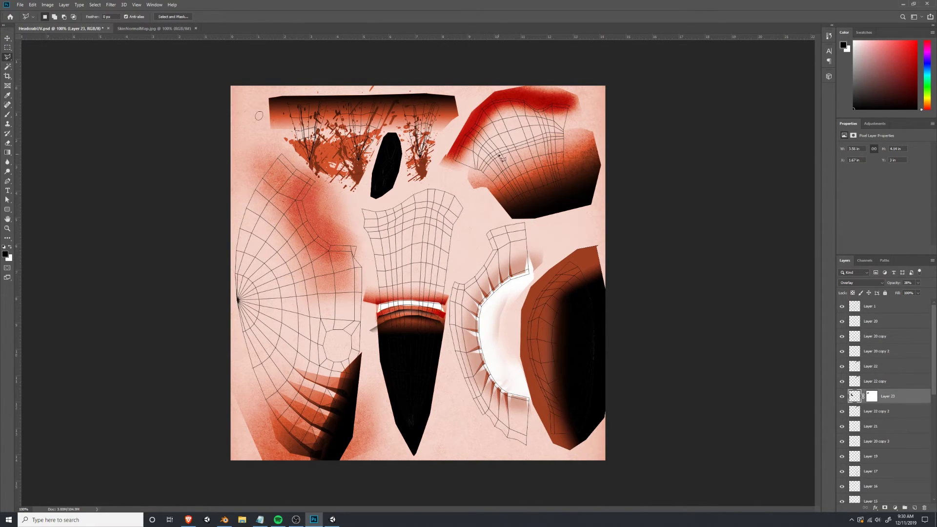
pyautogui.click(915, 507)
pyautogui.press('z')
pyautogui.moveTo(400, 247); pyautogui.dragTo(665, 13)
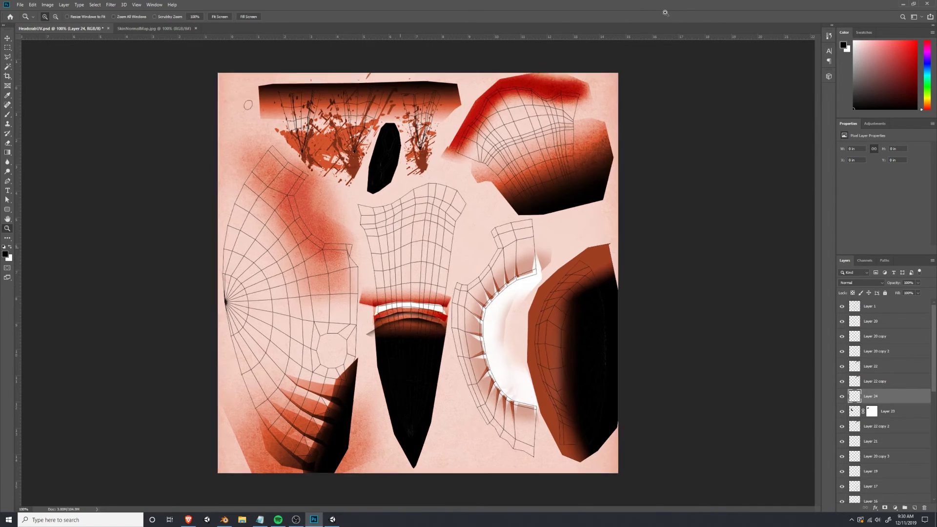
pyautogui.click(7, 57)
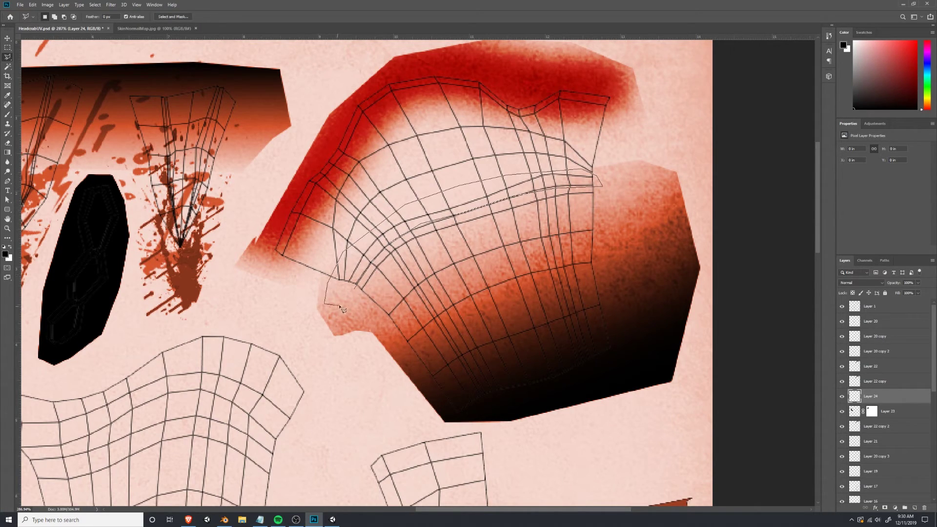
pyautogui.moveTo(346, 299); pyautogui.dragTo(341, 302)
pyautogui.press('e')
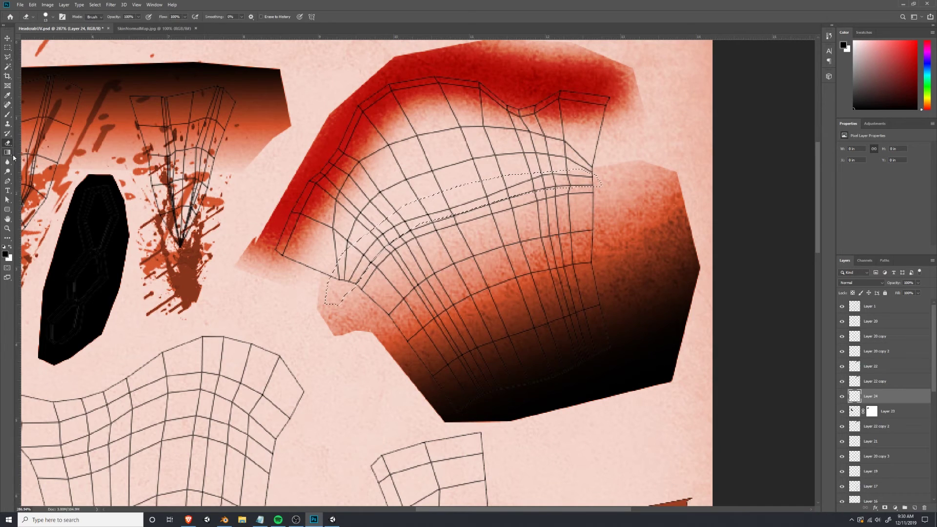
pyautogui.click(7, 152)
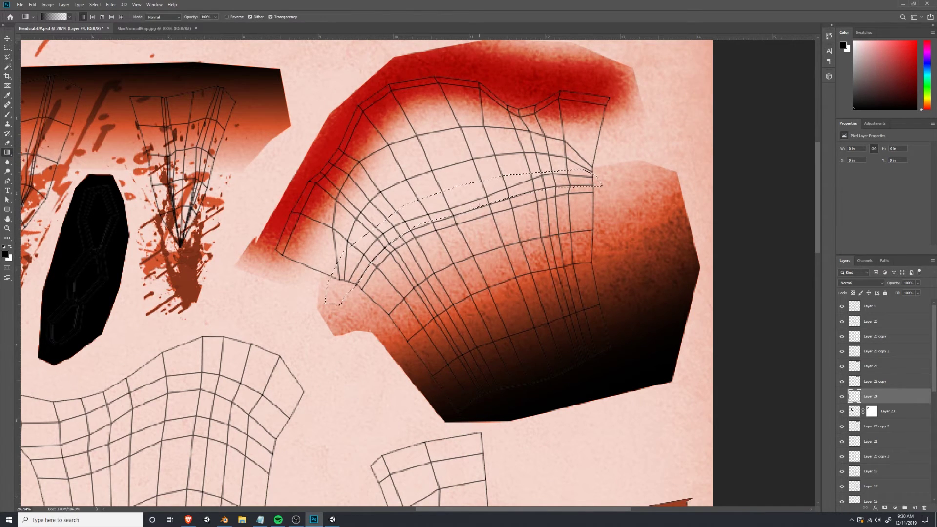
pyautogui.moveTo(481, 217); pyautogui.dragTo(460, 161)
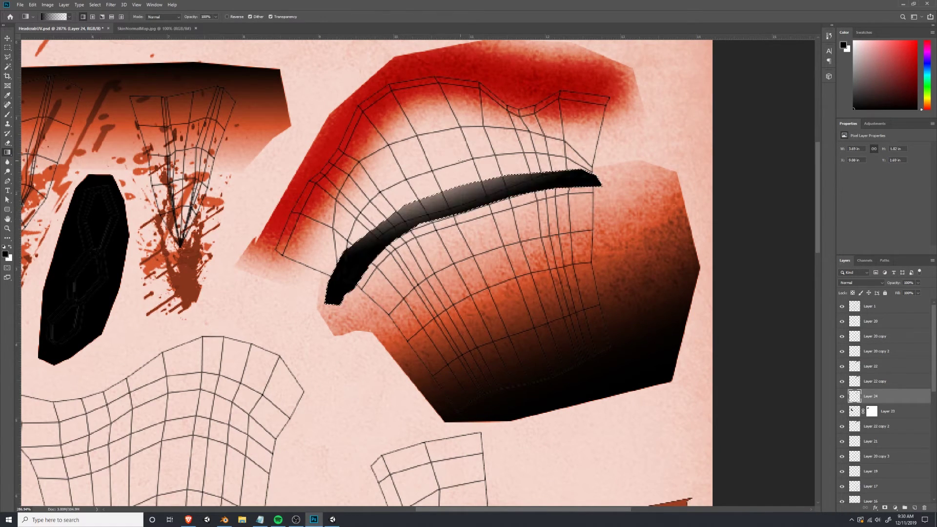
# Set the rear leg joint band layer's blend mode to Overlay and duplicate it, keeping only one copy.
pyautogui.click(859, 283)
pyautogui.click(871, 380)
pyautogui.keyDown('alt'); pyautogui.moveTo(896, 405); pyautogui.dragTo(898, 409); pyautogui.keyUp('alt')
pyautogui.hotkey('ctrl', 'j')
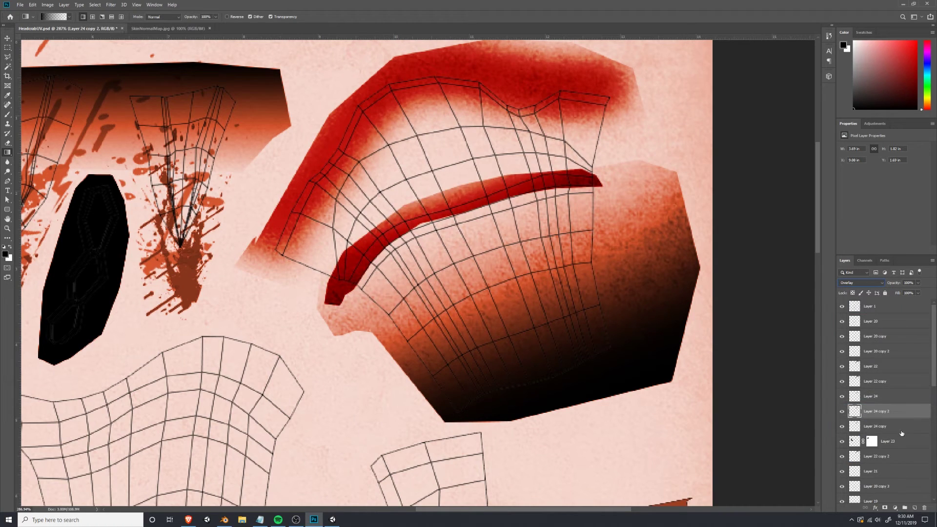
pyautogui.hotkey('ctrl', 'z')
pyautogui.hotkey('ctrl', 'z')
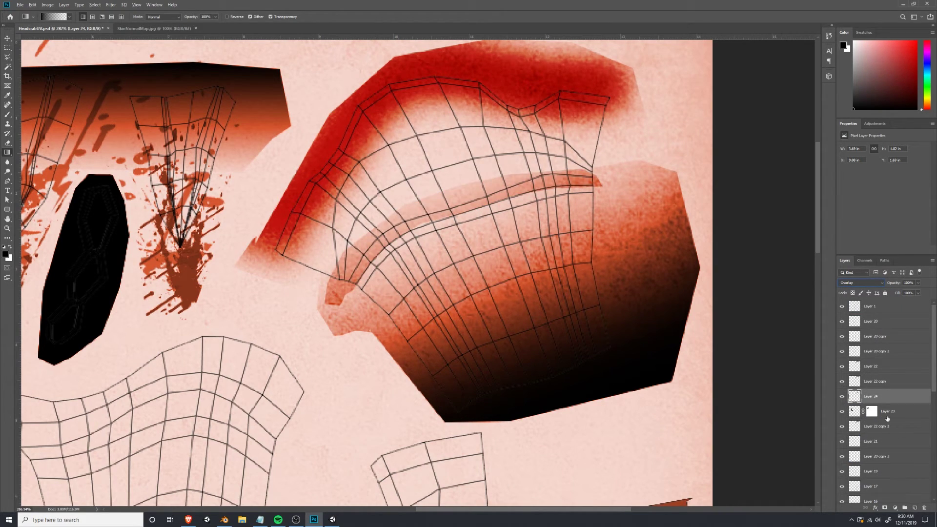
pyautogui.hotkey('ctrl', 'shift', 'z')
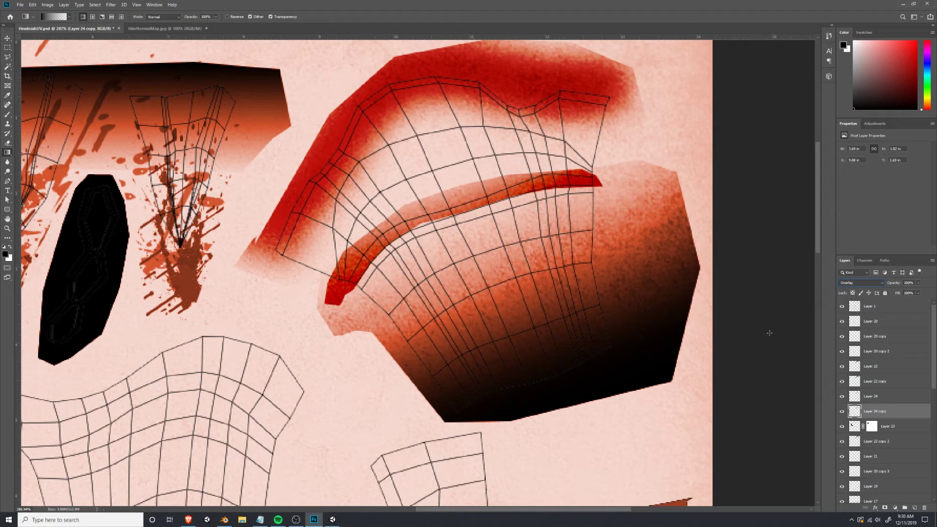
# Lasso the area below the joint band on a new layer, fill its upper edge with white-to-transparent gradients, deselect and save.
pyautogui.click(911, 508)
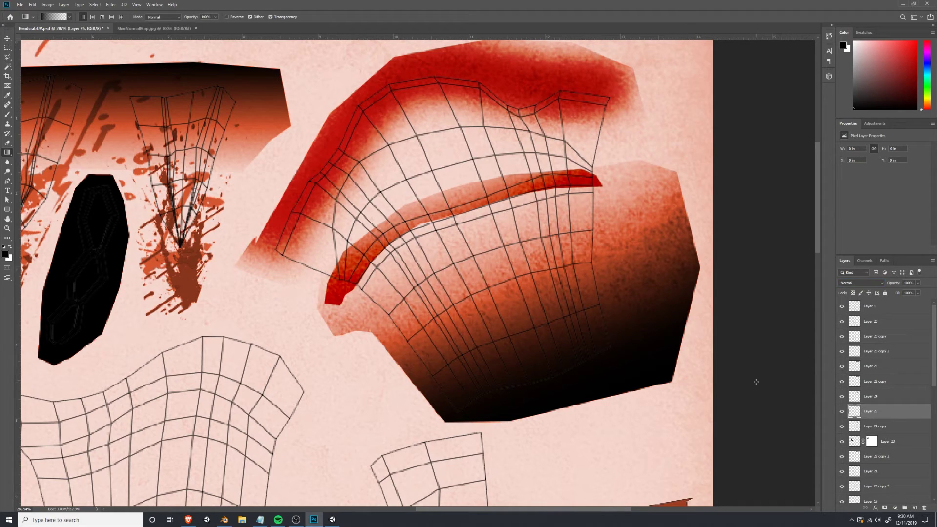
pyautogui.click(8, 57)
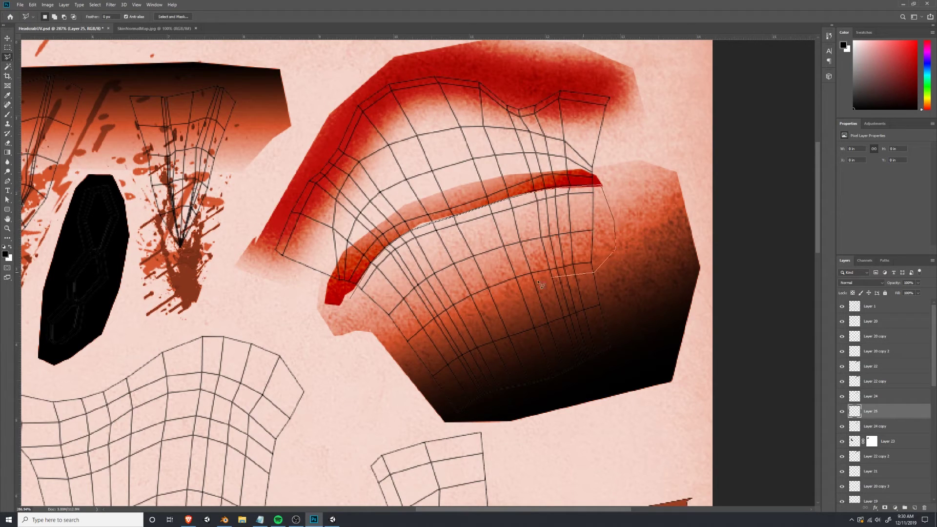
pyautogui.click(305, 300)
pyautogui.press('g')
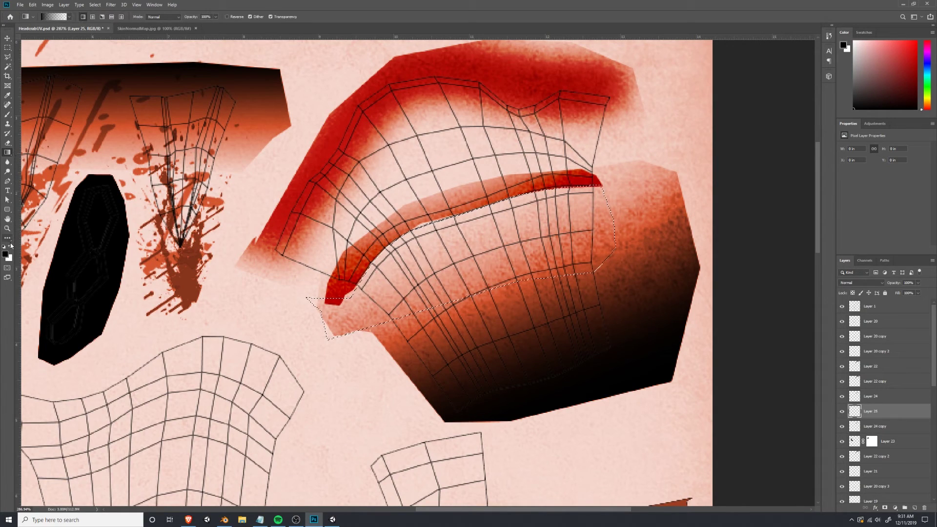
pyautogui.click(10, 246)
pyautogui.moveTo(501, 198)
pyautogui.mouseDown()
pyautogui.moveTo(510, 229)
pyautogui.moveTo(493, 244)
pyautogui.mouseUp()
pyautogui.moveTo(390, 235); pyautogui.dragTo(422, 261)
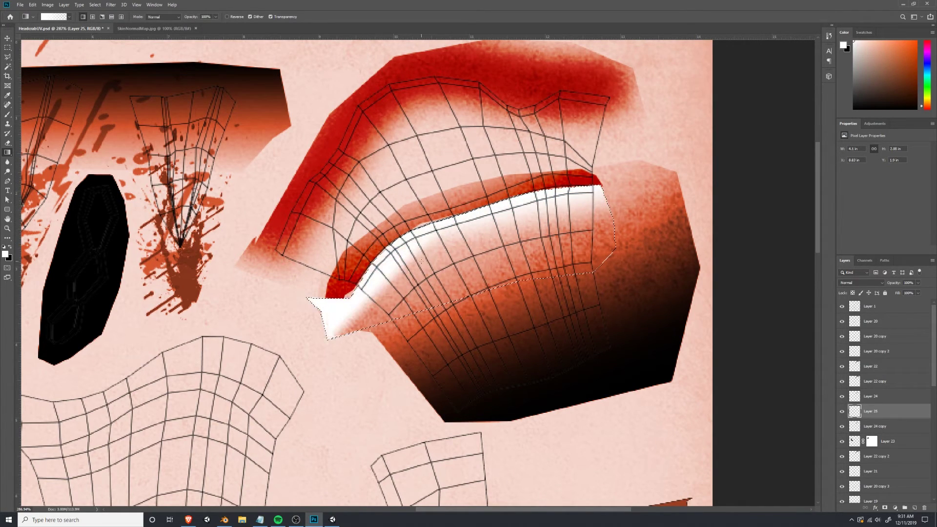
pyautogui.hotkey('ctrl', 'd')
pyautogui.hotkey('ctrl', 's')
# Examine the rear leg's new joint shading and highlight in Unity, and return to Photoshop.
pyautogui.hotkey('alt', 'Tab')
pyautogui.moveTo(466, 219); pyautogui.dragTo(373, 142, button='right')
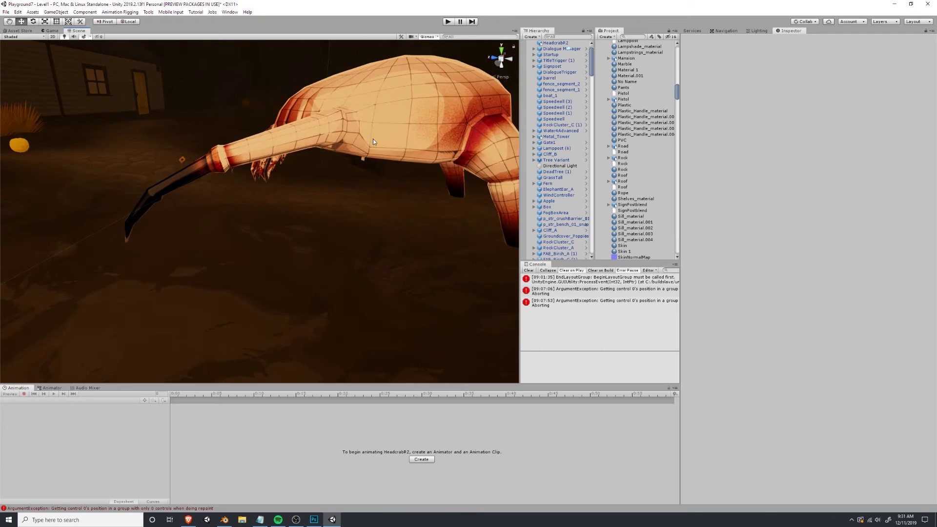
pyautogui.moveTo(373, 142); pyautogui.dragTo(341, 148, button='middle')
pyautogui.moveTo(273, 195); pyautogui.dragTo(289, 207, button='middle')
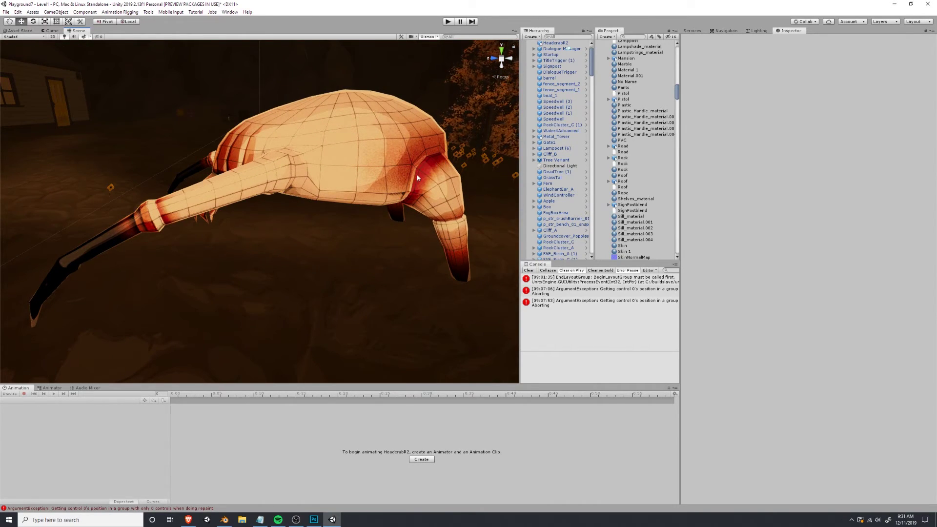
pyautogui.hotkey('alt', 'Tab')
# Delete Layer 22 and Layer 22 copy, two of the stacked shading layers on the rear leg piece's outer upper edge.
pyautogui.keyDown('ctrl'); pyautogui.click(485, 105); pyautogui.keyUp('ctrl')
pyautogui.moveTo(561, 147); pyautogui.dragTo(541, 178)
pyautogui.press('Delete')
pyautogui.press('Delete')
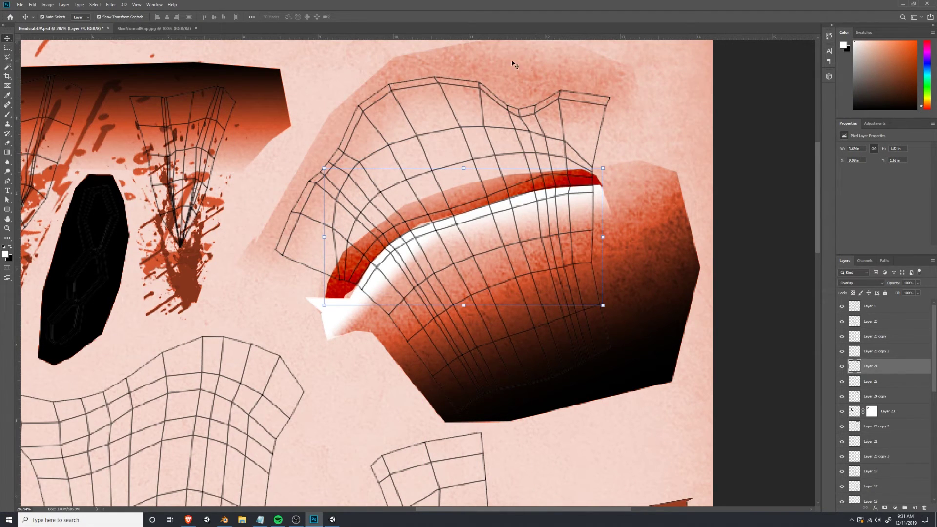
# Select the remaining shading layer on the rear leg's upper edge, invert its colours to white, and save the file.
pyautogui.click(641, 172)
pyautogui.click(47, 4)
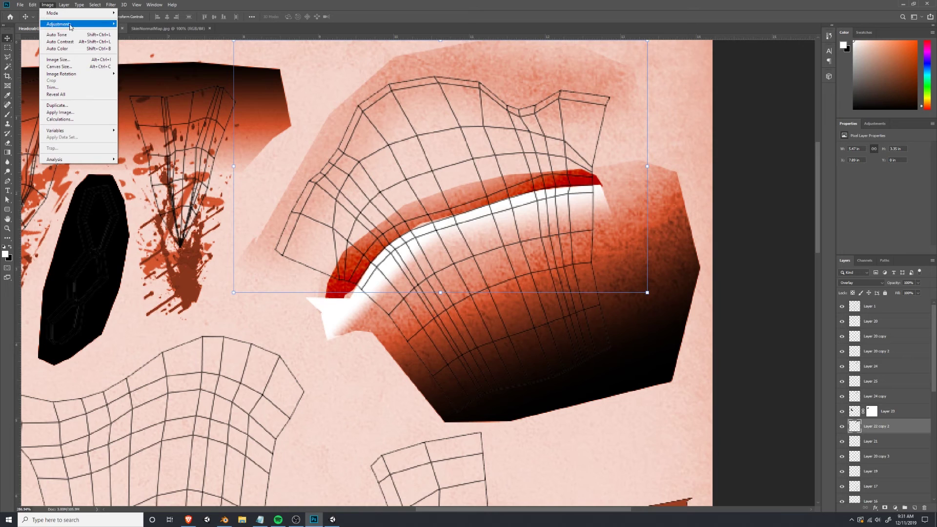
pyautogui.moveTo(72, 25)
pyautogui.click(139, 109)
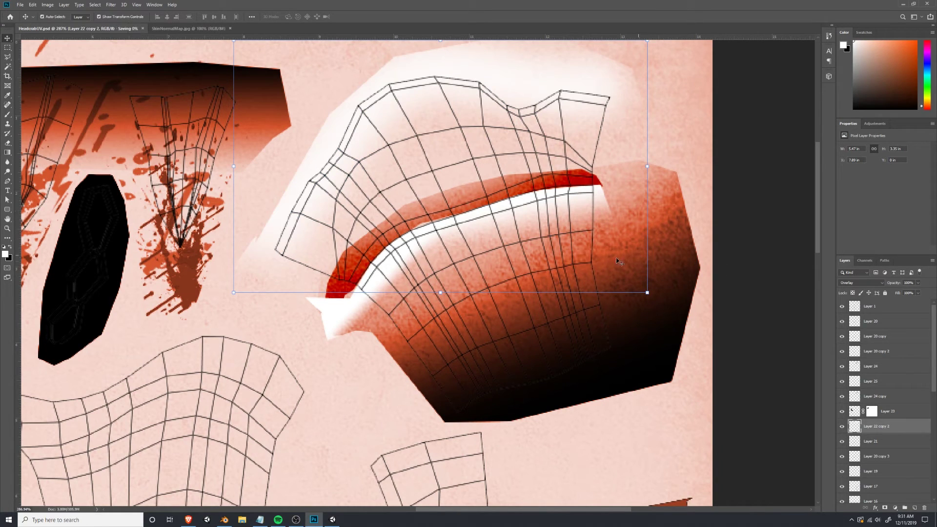
# Switch to Unity and examine the lightened rear leg top and the whole headcrab from several angles.
pyautogui.hotkey('alt', 'Tab')
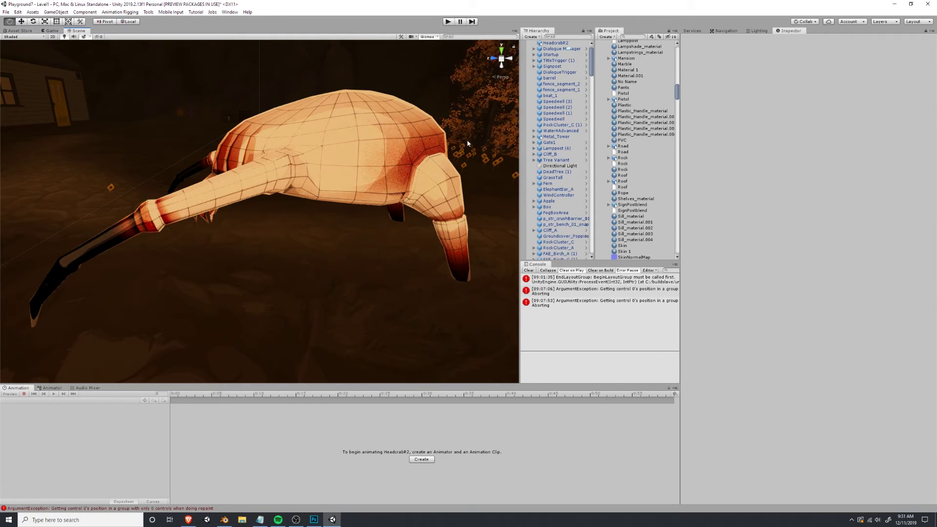
pyautogui.keyDown('alt'); pyautogui.moveTo(420, 246); pyautogui.dragTo(404, 221); pyautogui.keyUp('alt')
pyautogui.moveTo(403, 221); pyautogui.dragTo(365, 214, button='middle')
pyautogui.keyDown('alt'); pyautogui.moveTo(364, 213); pyautogui.dragTo(253, 212); pyautogui.keyUp('alt')
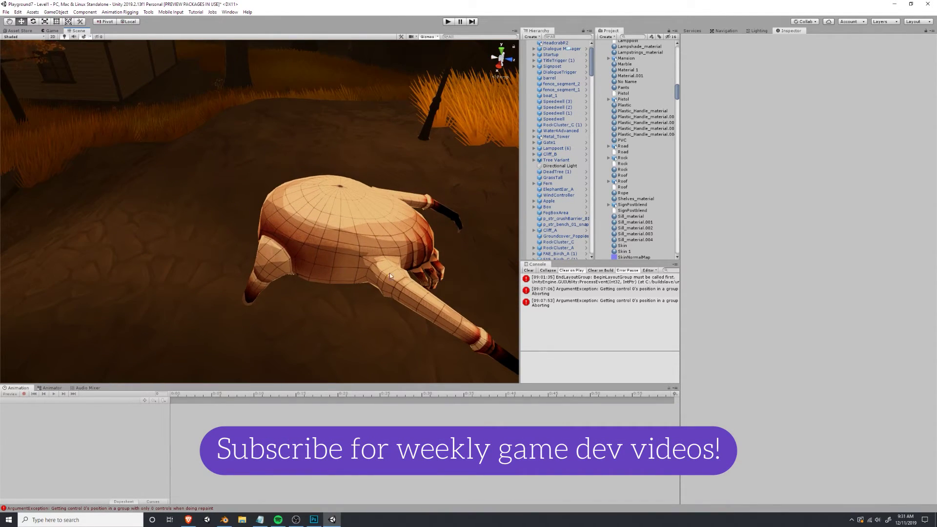
pyautogui.keyDown('alt'); pyautogui.moveTo(426, 286); pyautogui.dragTo(244, 229); pyautogui.keyUp('alt')
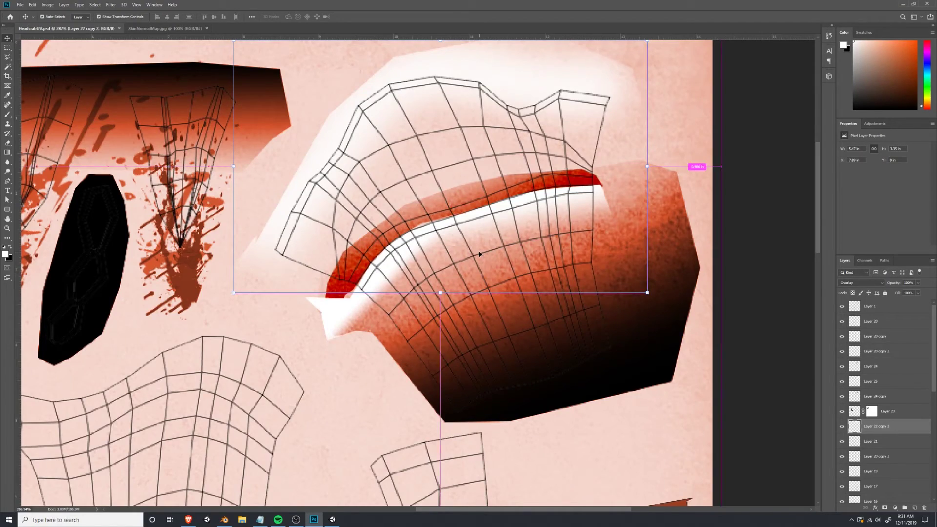
# On a new layer, outline the upper rows of the front leg piece with a Polygonal Lasso selection extending slightly beyond its edge.
pyautogui.hotkey('ctrl', '-')
pyautogui.hotkey('ctrl', '-')
pyautogui.hotkey('ctrl', '-')
pyautogui.hotkey('ctrl', '-')
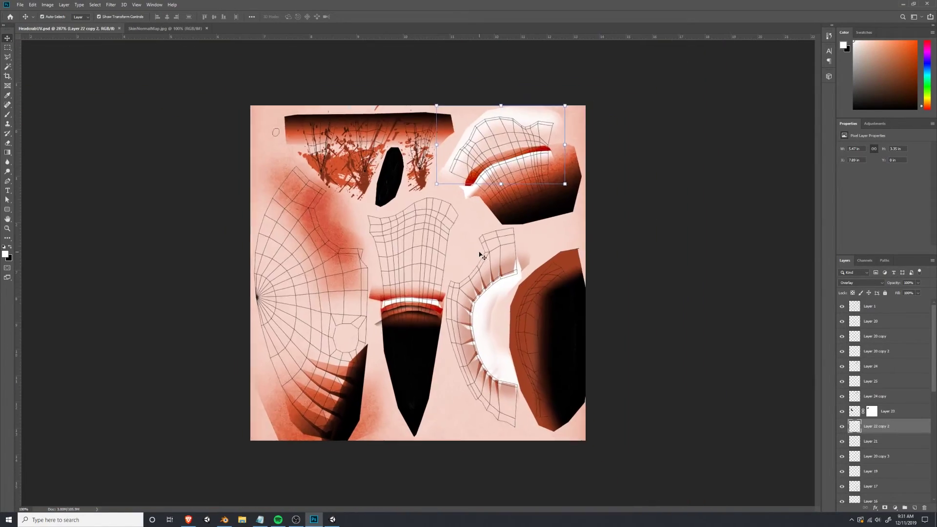
pyautogui.press('z')
pyautogui.moveTo(373, 203); pyautogui.dragTo(476, 268)
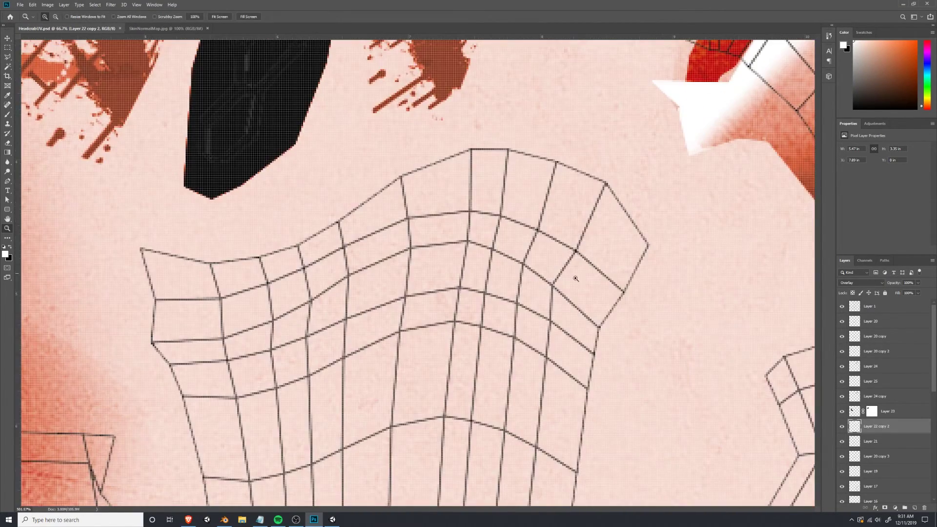
pyautogui.click(914, 509)
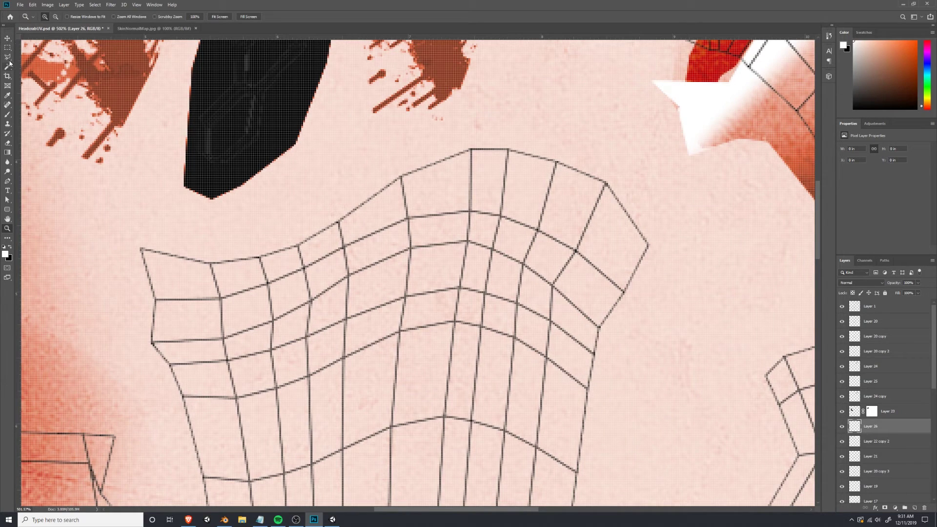
pyautogui.click(8, 58)
pyautogui.click(263, 229)
pyautogui.click(318, 202)
pyautogui.click(376, 159)
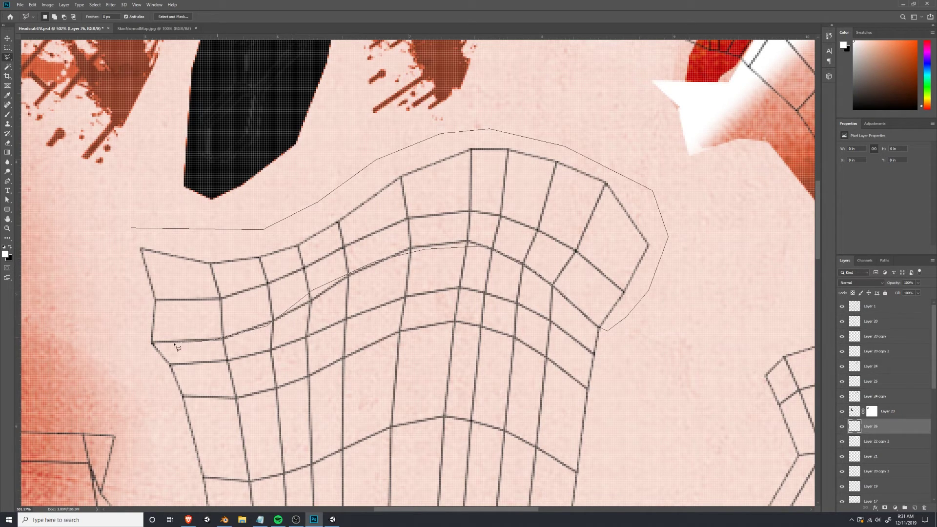
pyautogui.click(130, 228)
# Brush soft white over the selected band at the upper end of the front leg piece.
pyautogui.click(7, 114)
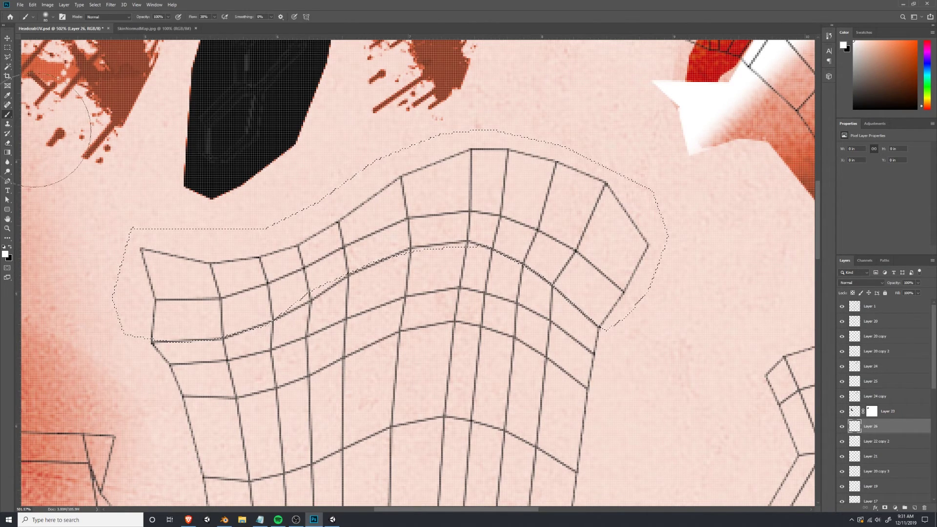
pyautogui.moveTo(126, 276)
pyautogui.mouseDown()
pyautogui.moveTo(288, 256)
pyautogui.moveTo(669, 282)
pyautogui.moveTo(669, 318)
pyautogui.mouseUp()
pyautogui.hotkey('alt', 'Tab')
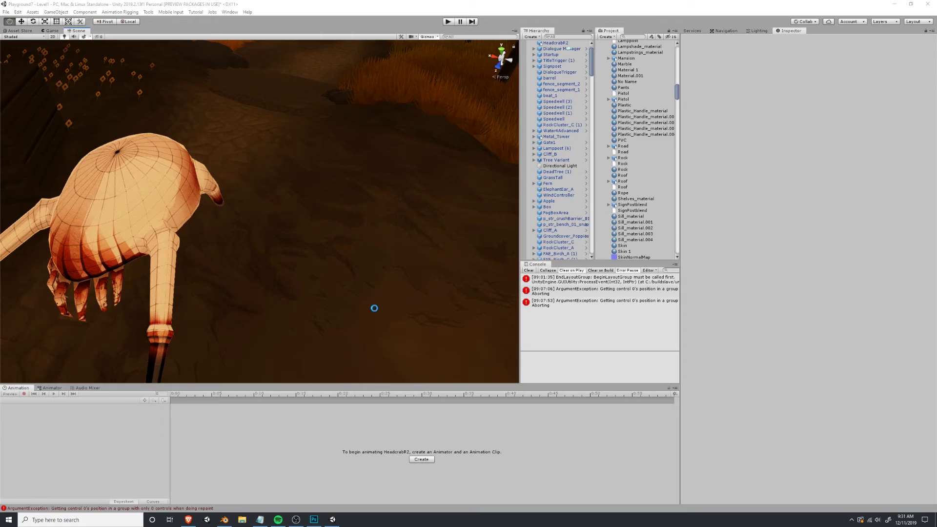
pyautogui.hotkey('alt', 'Tab')
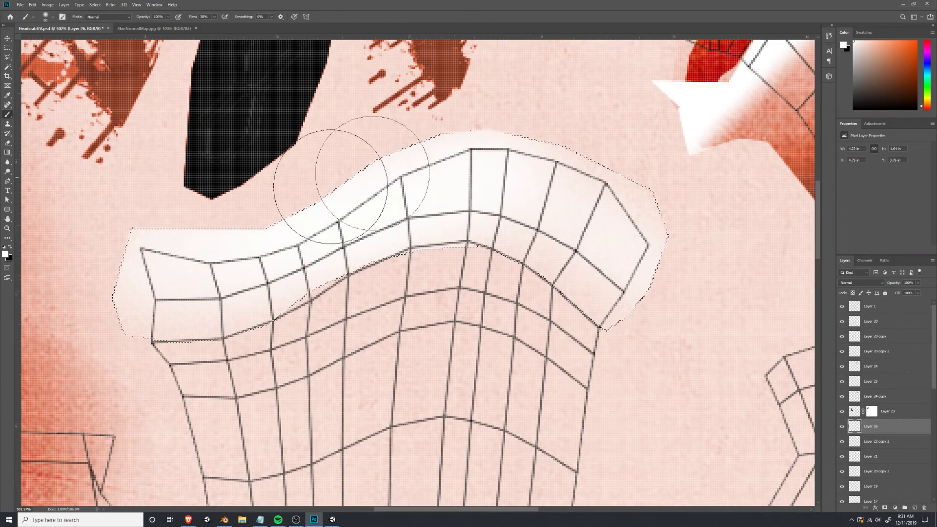
# Switch to Unity, frame the headcrab to examine the whitened front leg tops, and return to Photoshop.
pyautogui.hotkey('alt', 'Tab')
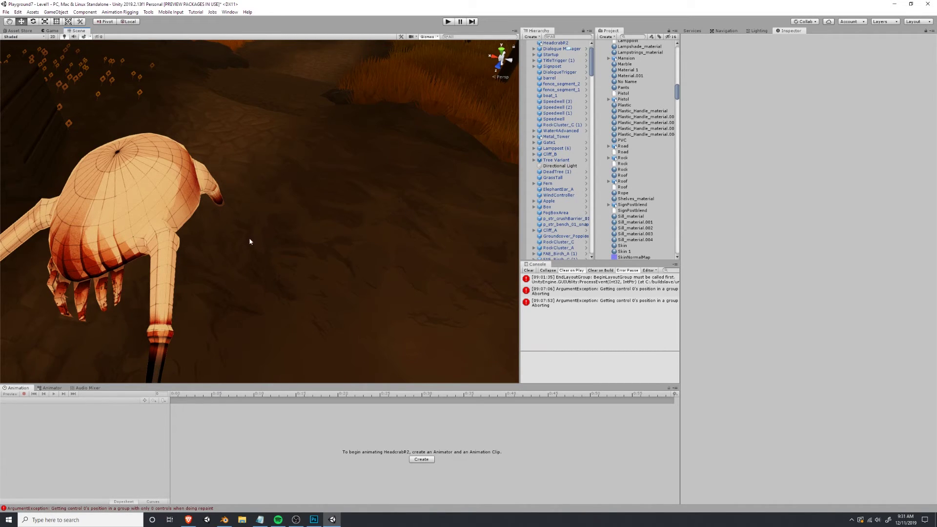
pyautogui.press('f')
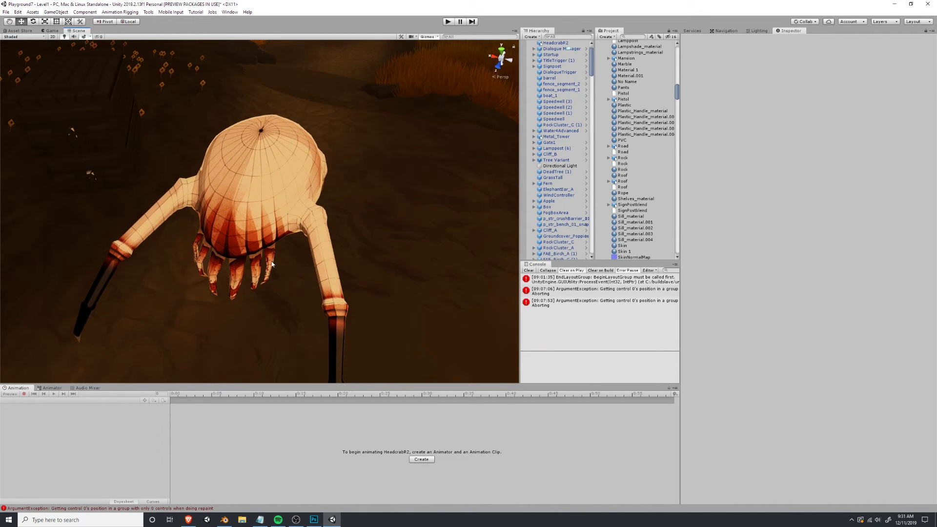
pyautogui.hotkey('alt', 'Tab')
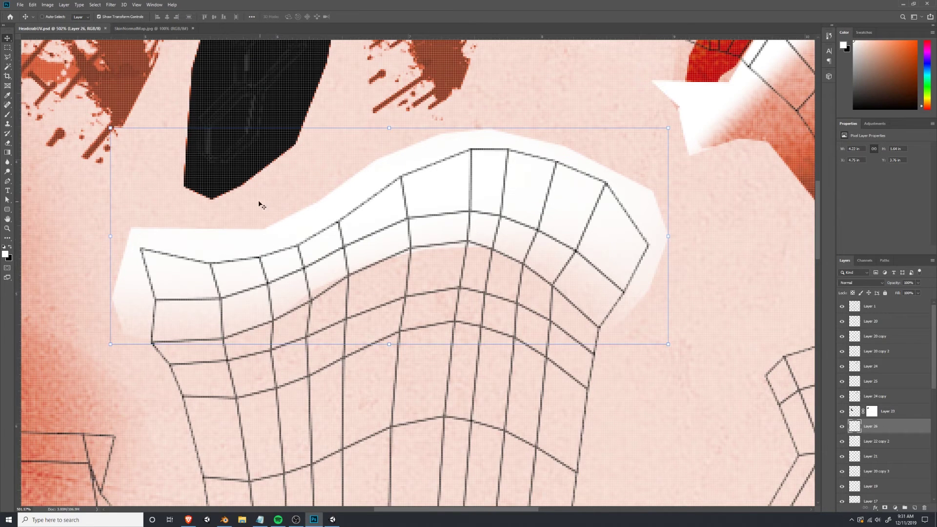
# Select the outermost row of the front leg's white band with the Polygonal Lasso and invert its colours to black.
pyautogui.press('l')
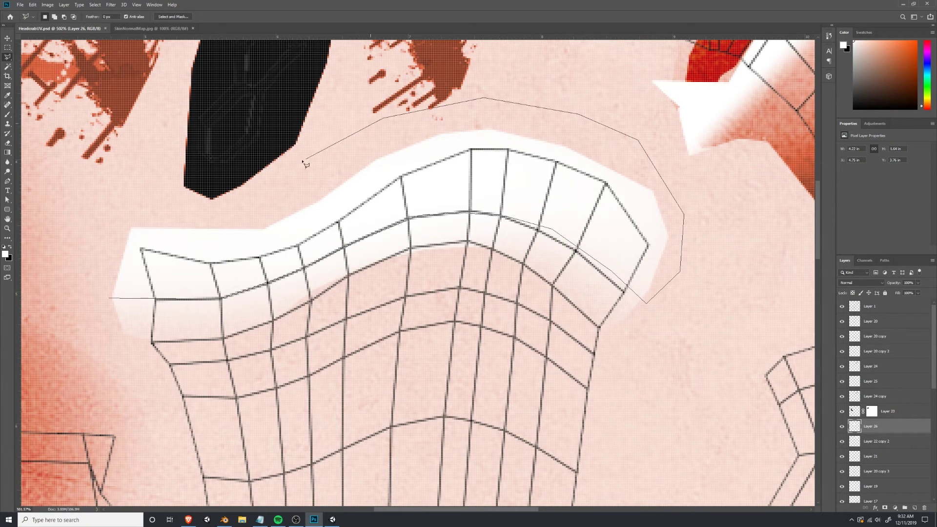
pyautogui.click(80, 236)
pyautogui.click(48, 4)
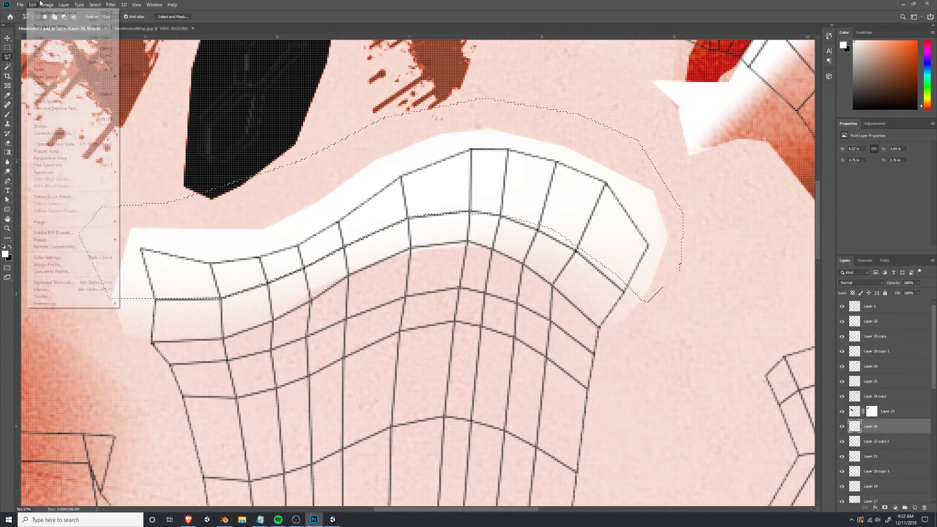
pyautogui.click(130, 108)
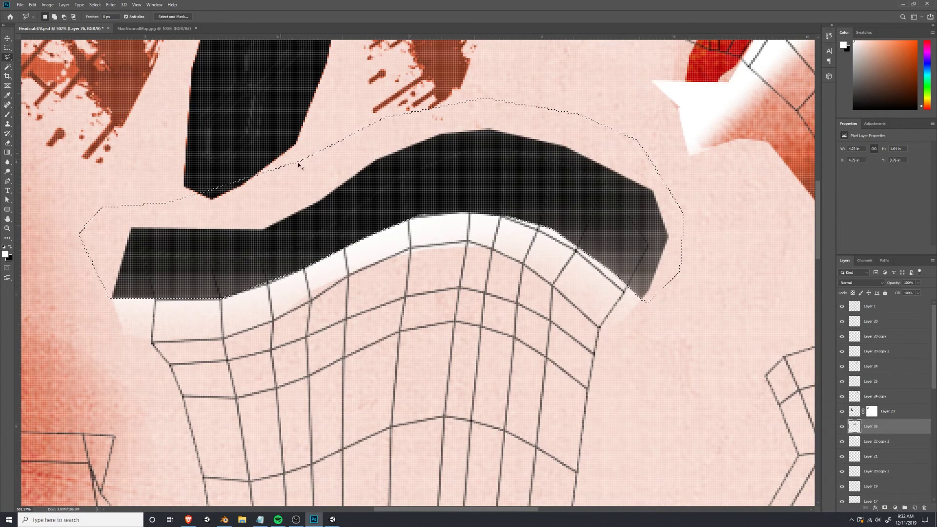
# Examine the dark bands where the front legs meet the body in Unity, and return to Photoshop.
pyautogui.hotkey('alt', 'Tab')
pyautogui.scroll(5, 303, 249)
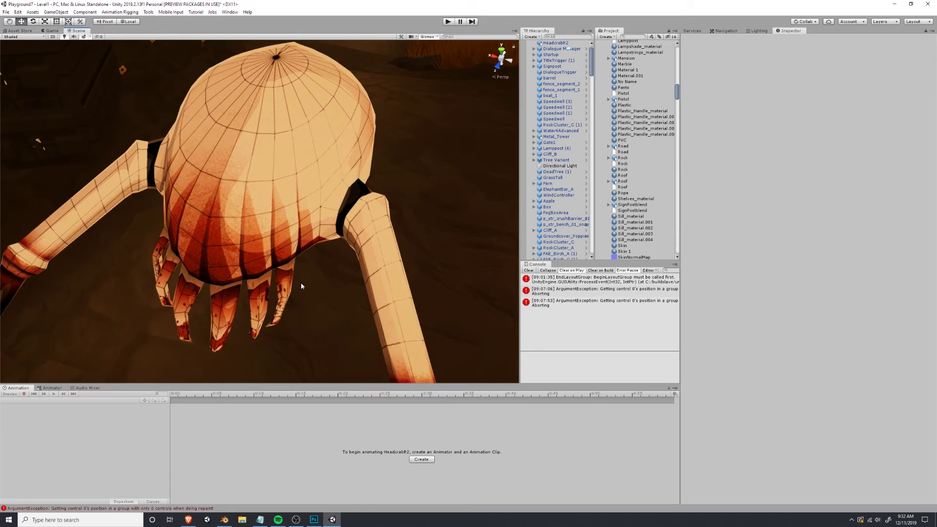
pyautogui.hotkey('alt', 'Tab')
# Add a layer mask to Layer 26 and brush black along the front leg's outer edge to fade the dark band outward.
pyautogui.click(885, 507)
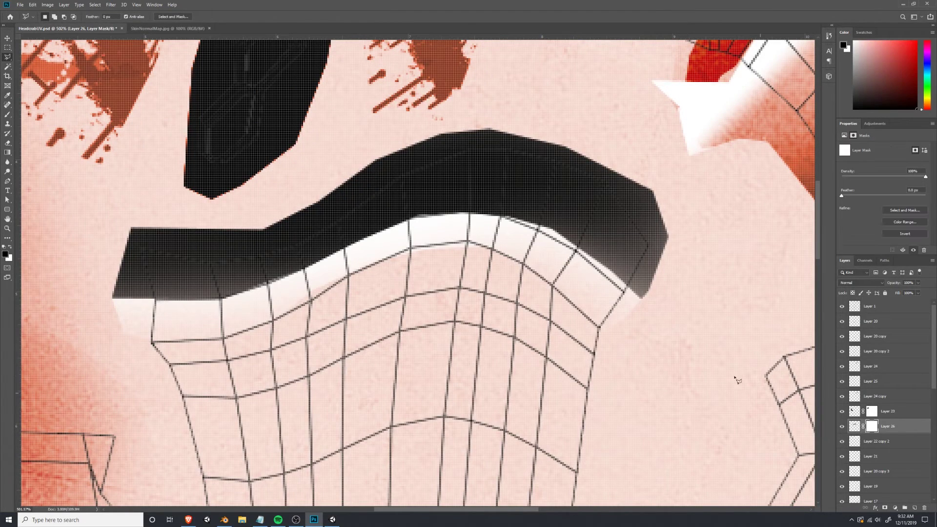
pyautogui.click(8, 115)
pyautogui.moveTo(94, 230)
pyautogui.mouseDown()
pyautogui.moveTo(293, 184)
pyautogui.moveTo(491, 109)
pyautogui.moveTo(677, 215)
pyautogui.mouseUp()
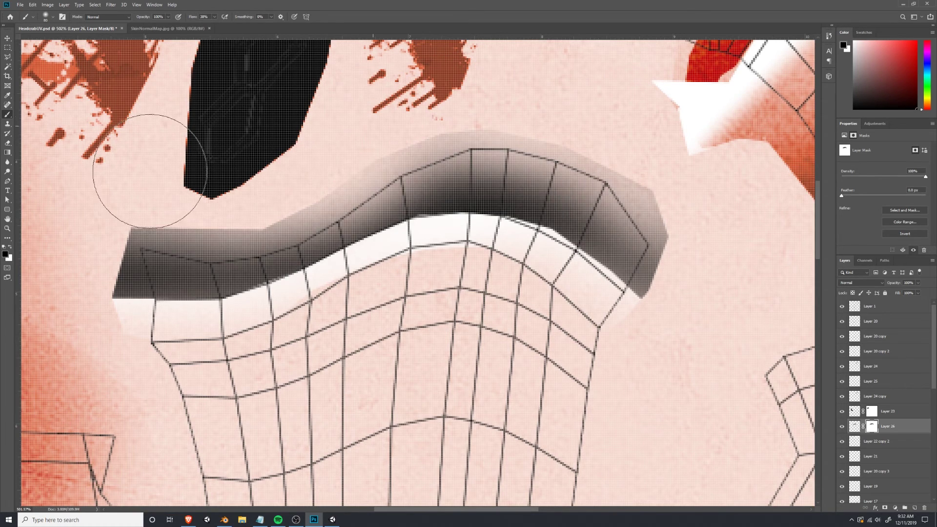
# Set Layer 26's blend mode to Overlay and duplicate the layer three times to intensify the front leg's band.
pyautogui.press('v')
pyautogui.click(855, 426)
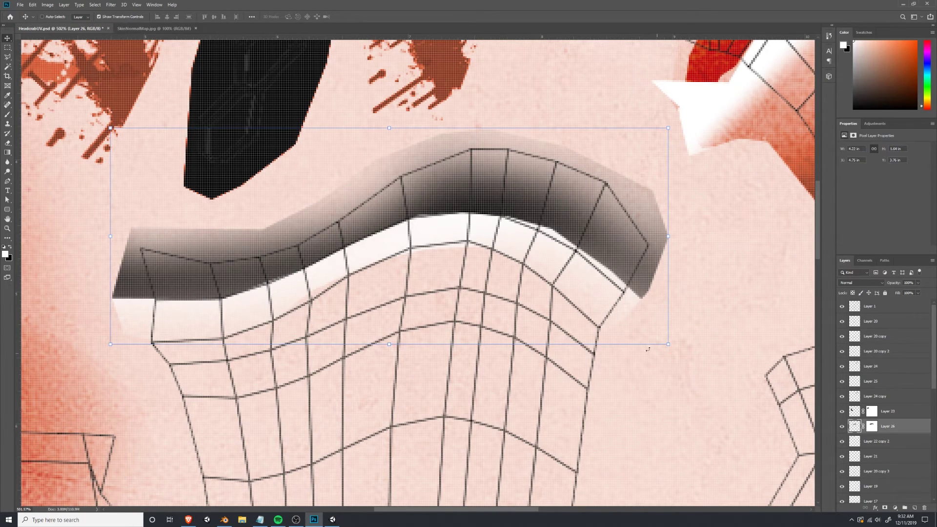
pyautogui.click(861, 283)
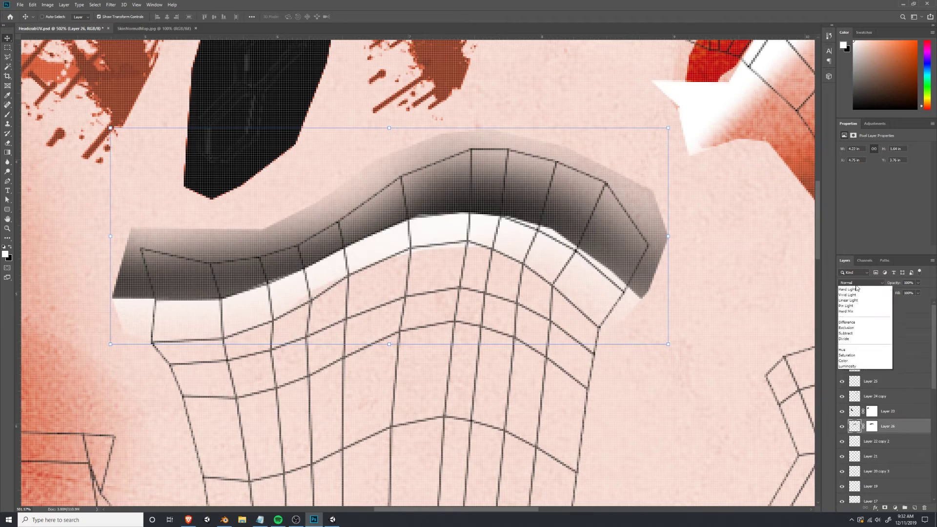
pyautogui.click(851, 372)
pyautogui.hotkey('ctrl', 'j')
pyautogui.hotkey('ctrl', 'j')
pyautogui.hotkey('ctrl', 'j')
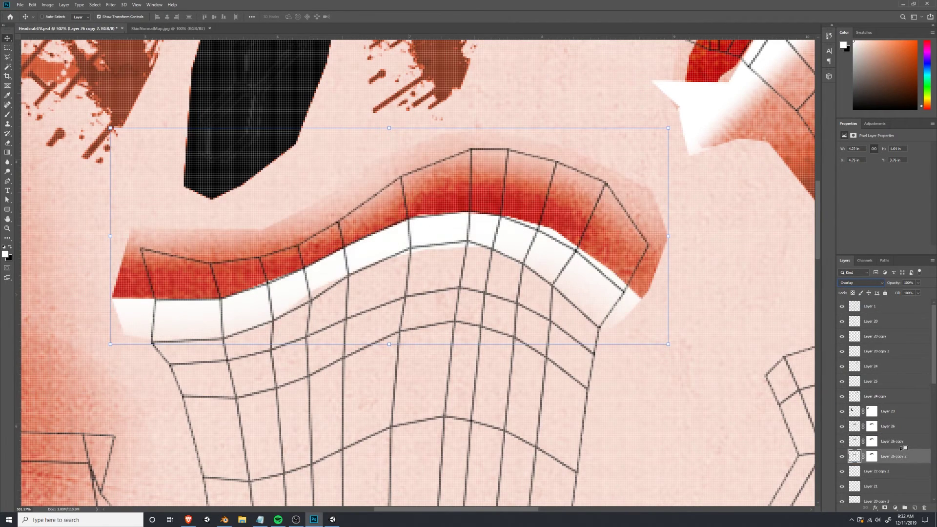
# Switch to Unity and examine the red joint shading where the front legs meet the body from several angles.
pyautogui.hotkey('alt', 'Tab')
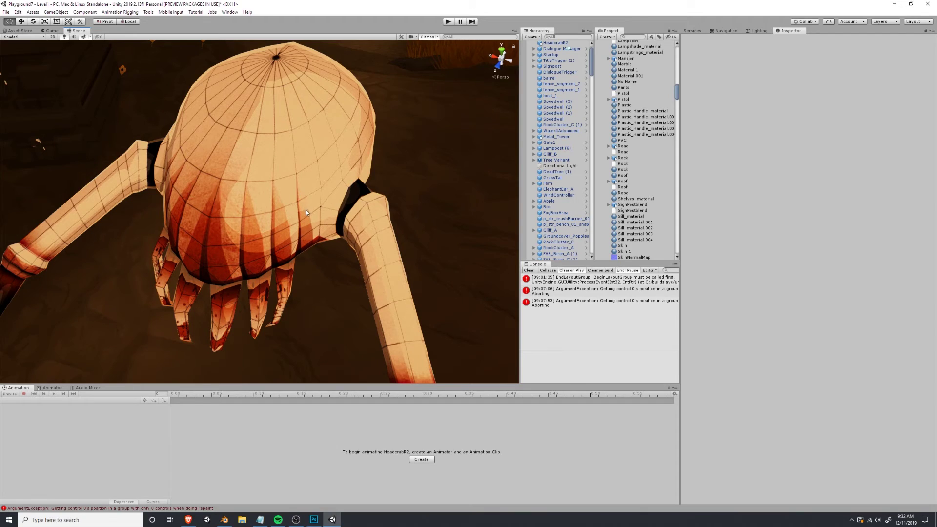
pyautogui.hotkey('alt', 'Tab')
pyautogui.hotkey('alt', 'Tab')
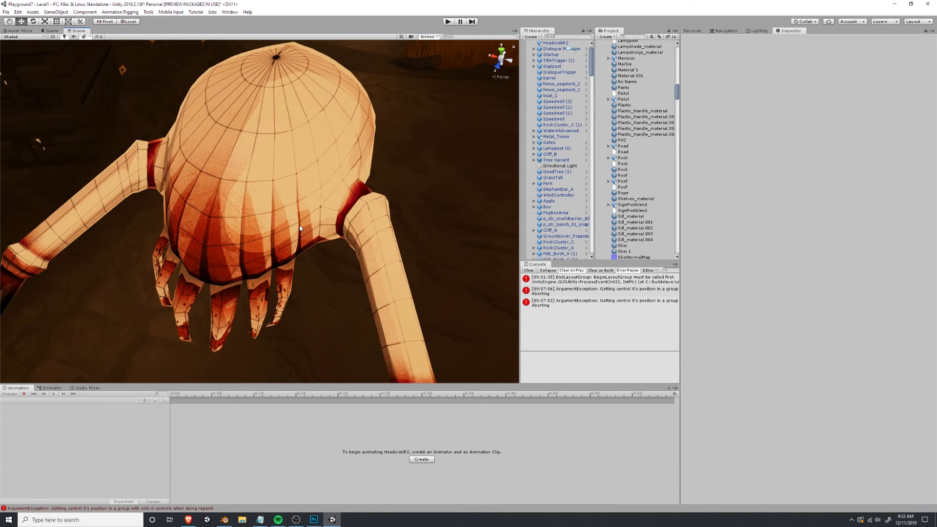
pyautogui.scroll(5, 299, 225)
pyautogui.scroll(-10, 300, 225)
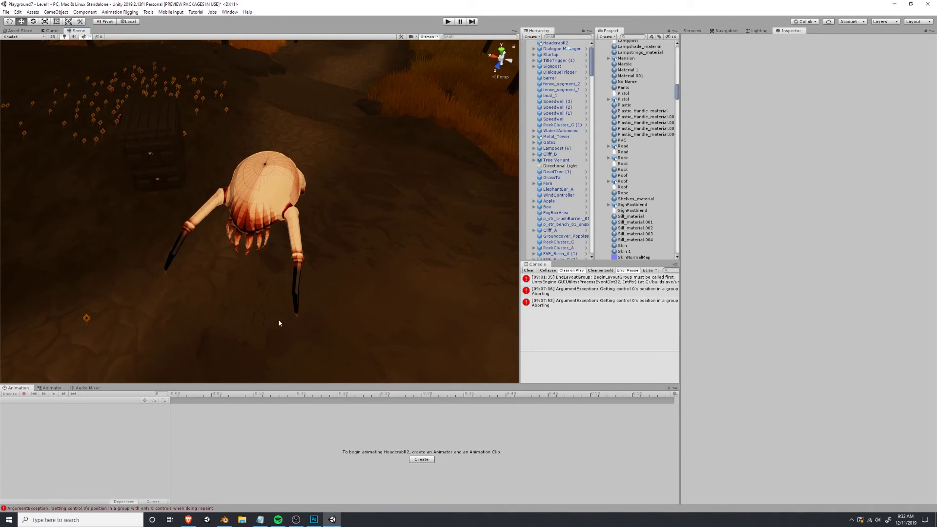
pyautogui.moveTo(279, 323); pyautogui.dragTo(383, 263, button='right')
pyautogui.moveTo(273, 332); pyautogui.dragTo(410, 233, button='middle')
pyautogui.moveTo(351, 244); pyautogui.dragTo(197, 215, button='right')
pyautogui.moveTo(296, 245); pyautogui.dragTo(283, 240, button='middle')
pyautogui.keyDown('alt'); pyautogui.moveTo(319, 227); pyautogui.dragTo(233, 239); pyautogui.keyUp('alt')
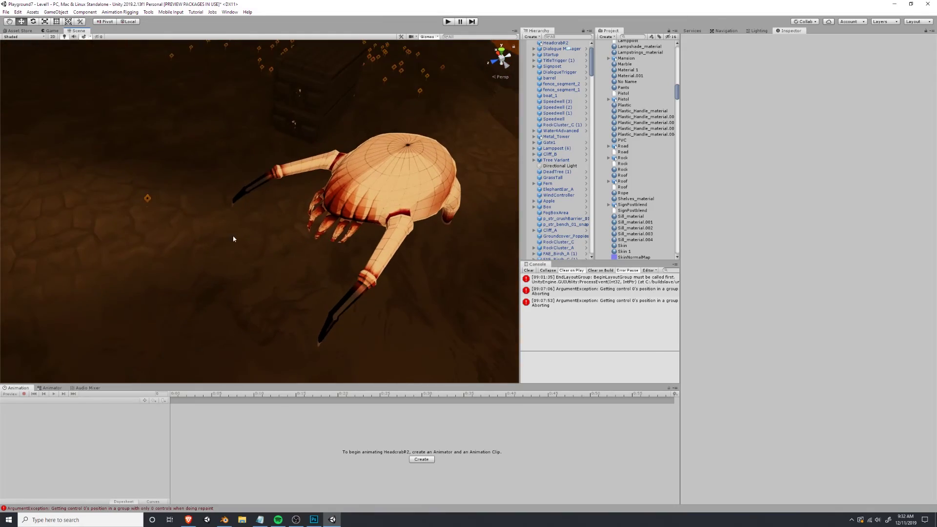
# Return to Photoshop and, on a new layer, outline the blood-spattered claw pieces with the Polygonal Lasso, leaving out the black oval piece.
pyautogui.hotkey('alt', 'Tab')
pyautogui.hotkey('ctrl', '1')
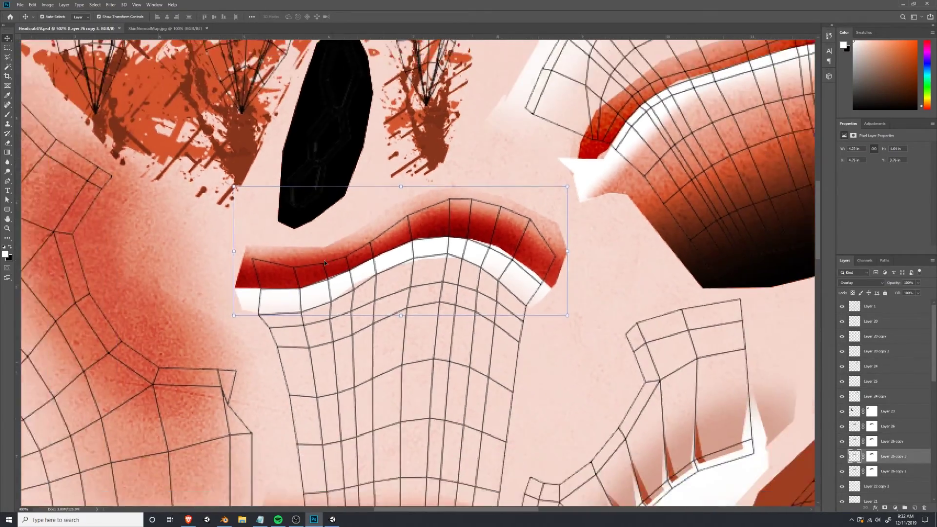
pyautogui.click(8, 57)
pyautogui.click(915, 508)
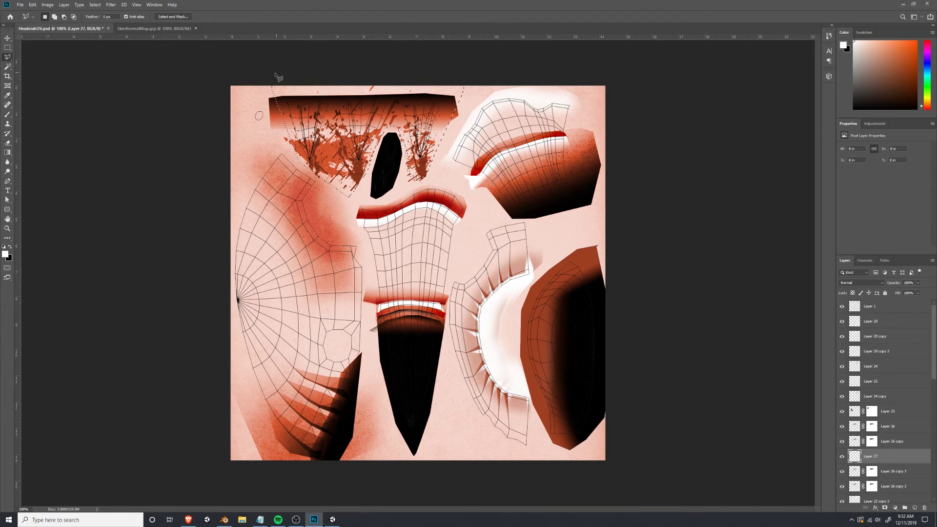
# Fill the selected claw pieces with black gradients fading upward from the tips, using the default colours, and save the file.
pyautogui.click(8, 153)
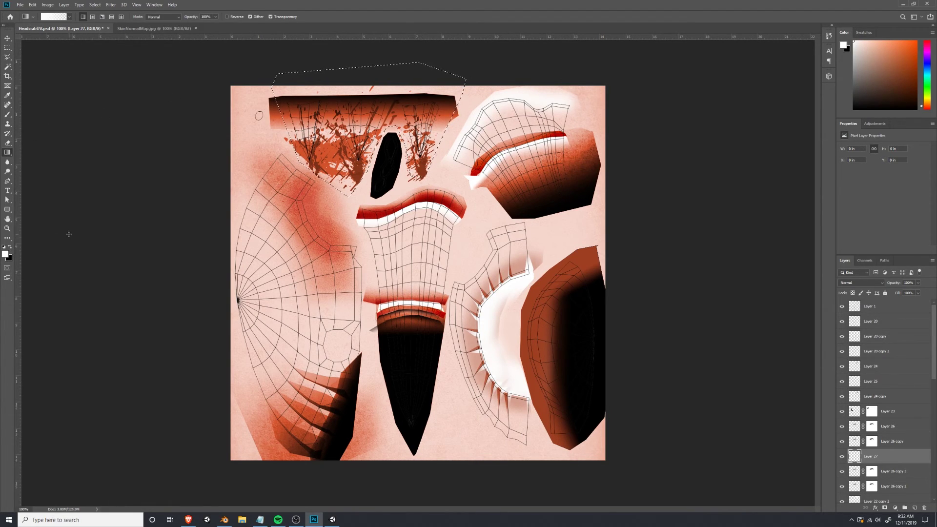
pyautogui.click(10, 246)
pyautogui.moveTo(348, 171); pyautogui.dragTo(348, 122)
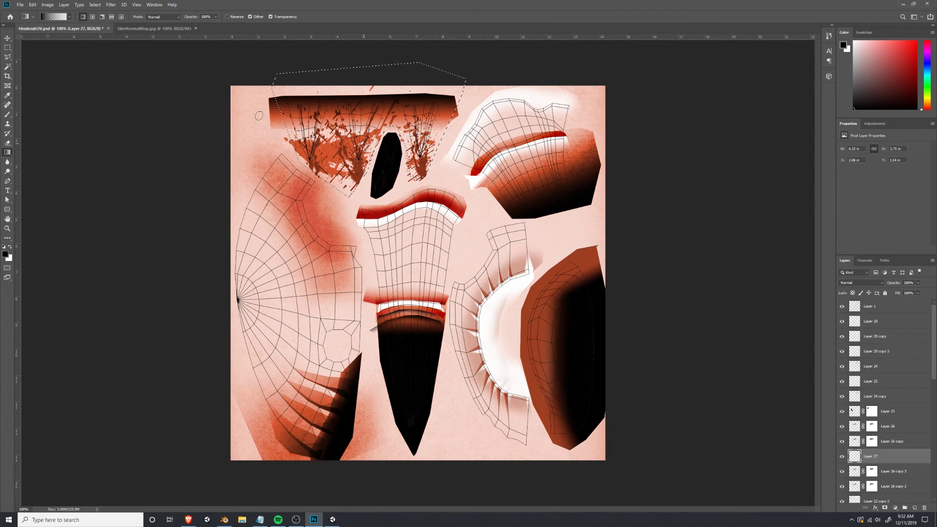
pyautogui.moveTo(381, 161); pyautogui.dragTo(382, 108)
pyautogui.moveTo(379, 196); pyautogui.dragTo(385, 111)
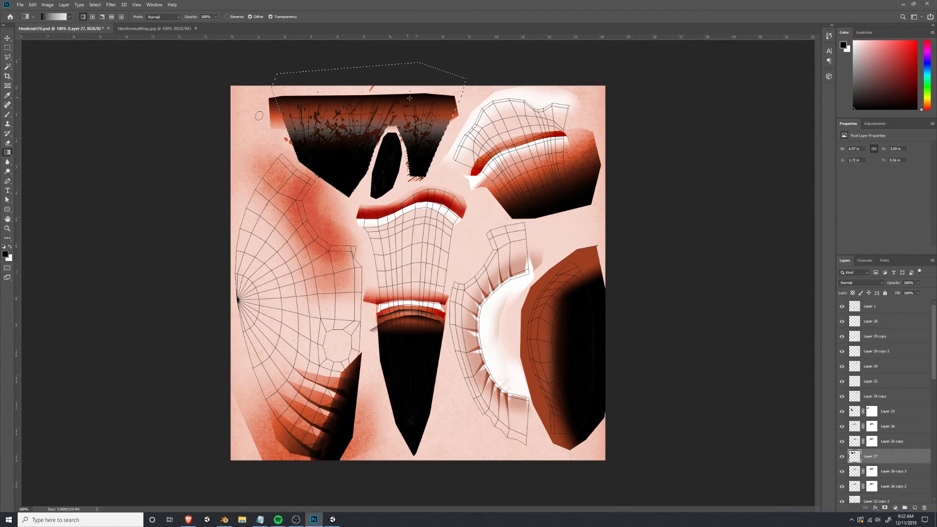
pyautogui.hotkey('ctrl', 's')
# Examine the blackened claws and the headcrab's underside in Unity, and return to Photoshop.
pyautogui.hotkey('alt', 'Tab')
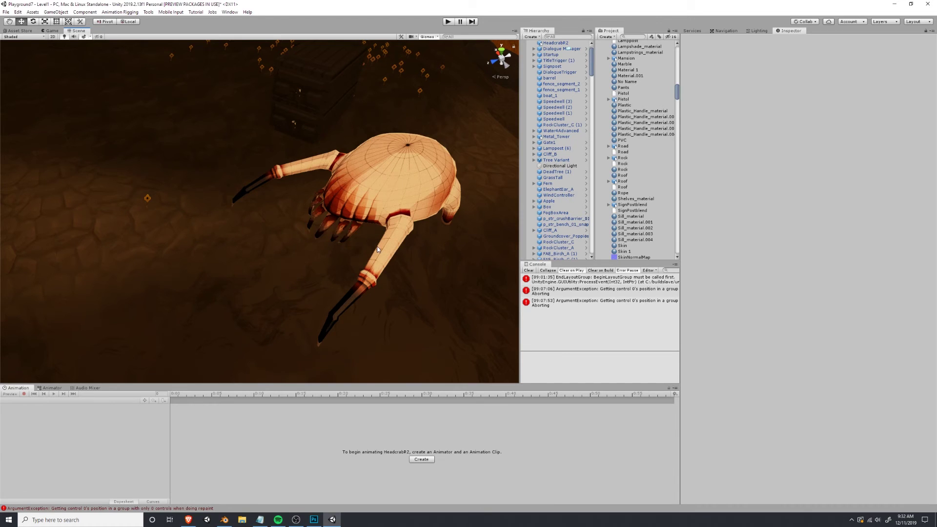
pyautogui.moveTo(377, 246); pyautogui.dragTo(389, 230, button='right')
pyautogui.keyDown('alt'); pyautogui.moveTo(389, 230); pyautogui.dragTo(283, 204); pyautogui.keyUp('alt')
pyautogui.scroll(6, 280, 202)
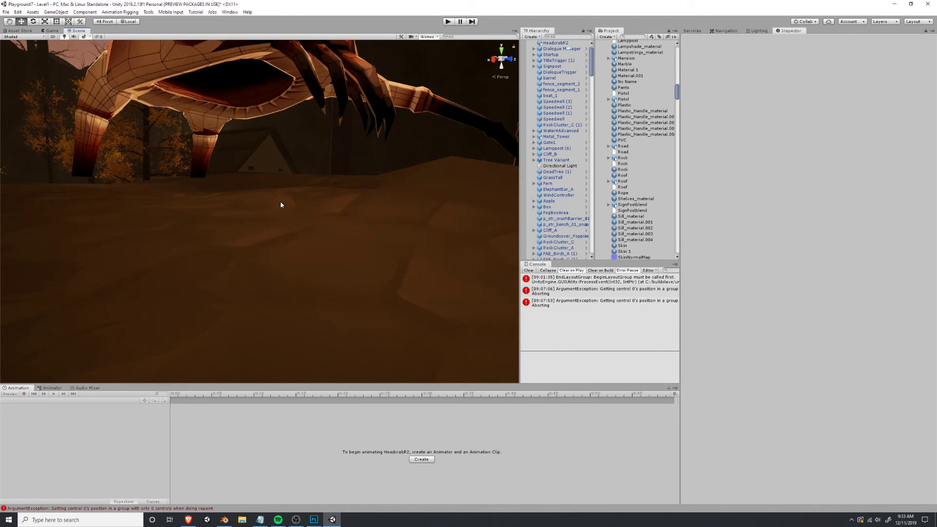
pyautogui.scroll(-6, 306, 196)
pyautogui.keyDown('alt'); pyautogui.moveTo(295, 207); pyautogui.dragTo(246, 241); pyautogui.keyUp('alt')
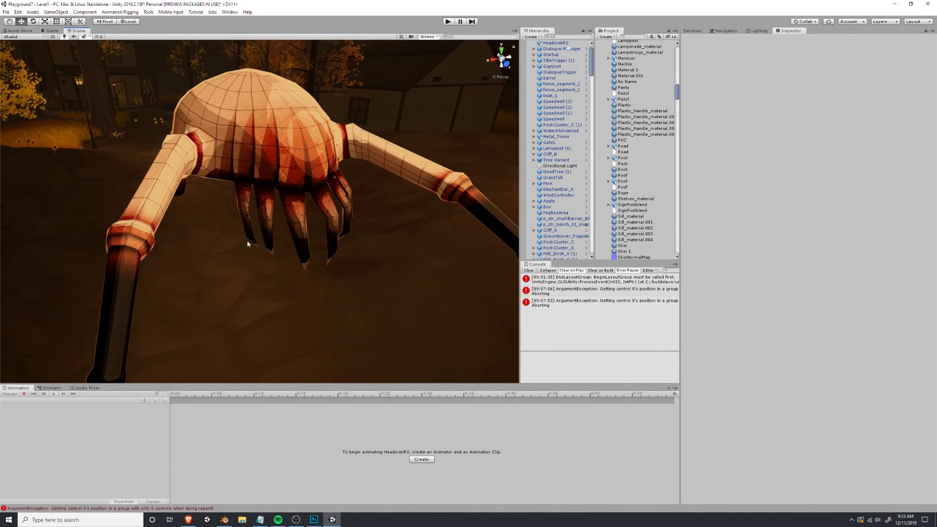
pyautogui.hotkey('alt', 'Tab')
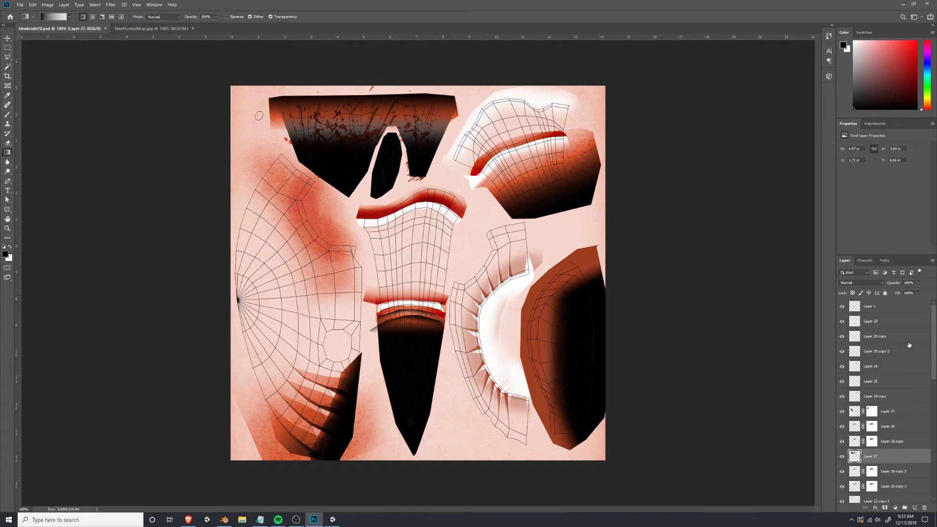
# On a new layer above Layer 20 copy, paint a small round black spot on the body shell inside an elliptical selection.
pyautogui.click(908, 337)
pyautogui.click(914, 508)
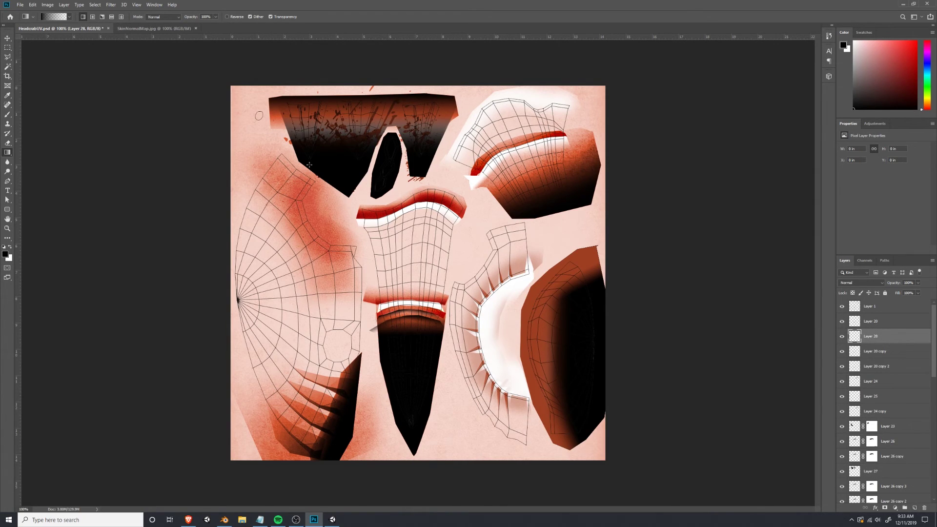
pyautogui.click(7, 47)
pyautogui.click(37, 54)
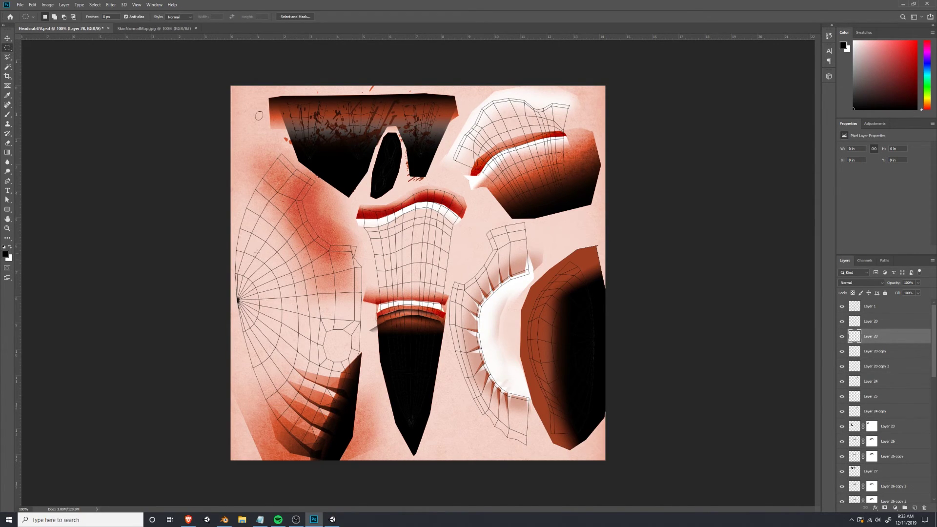
pyautogui.click(7, 114)
pyautogui.click(261, 258)
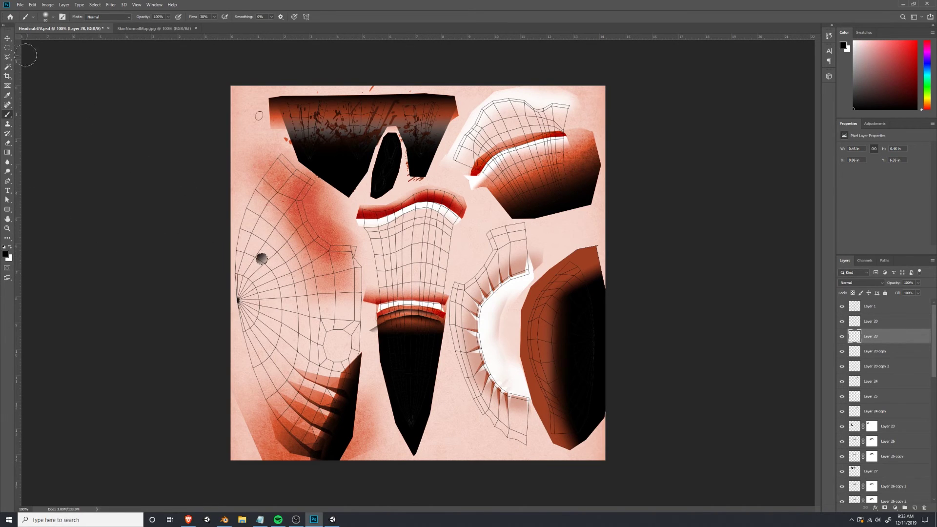
# Make two round elliptical selections on the body shell, a larger one below the black spot and a smaller one beside it.
pyautogui.click(8, 47)
pyautogui.moveTo(282, 326); pyautogui.dragTo(292, 340)
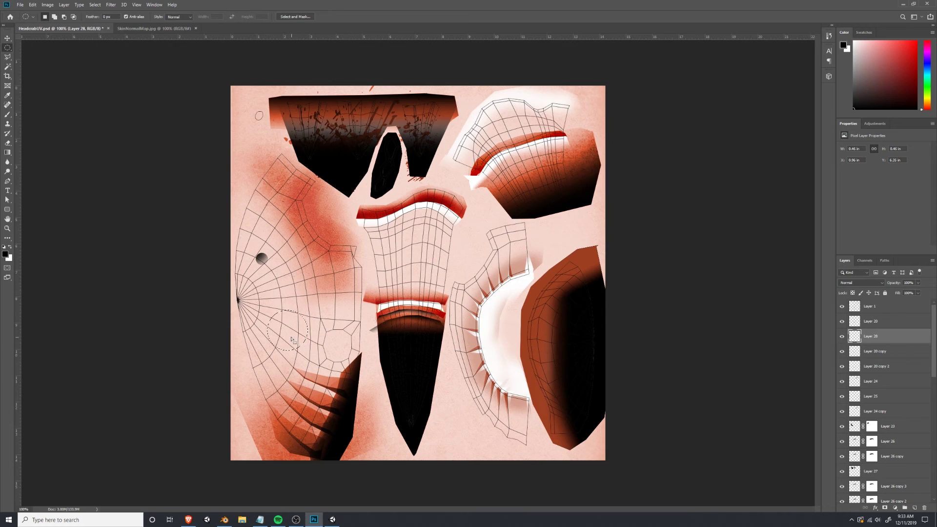
pyautogui.hotkey('ctrl', 'z')
pyautogui.keyDown('shift'); pyautogui.moveTo(292, 260); pyautogui.dragTo(316, 286); pyautogui.keyUp('shift')
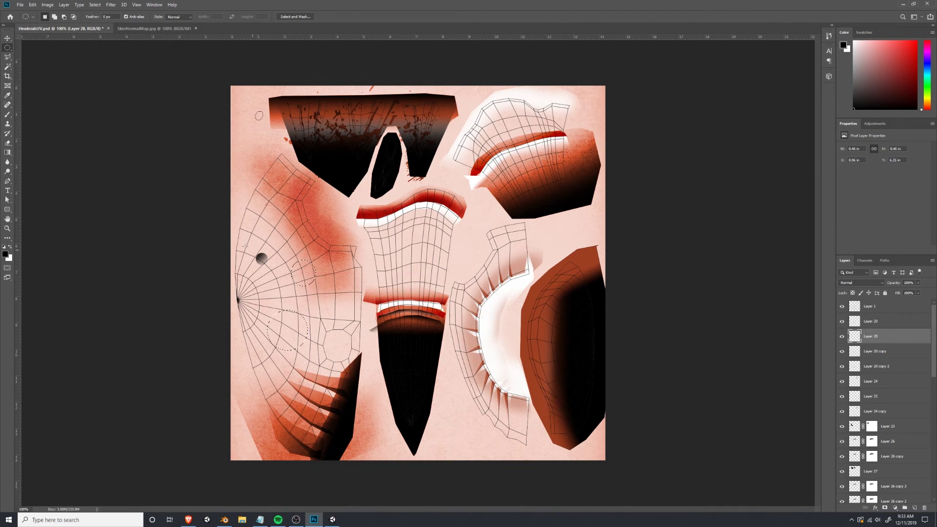
# Paint soft black shading inside both round selections with an enlarged brush, and deselect.
pyautogui.click(8, 114)
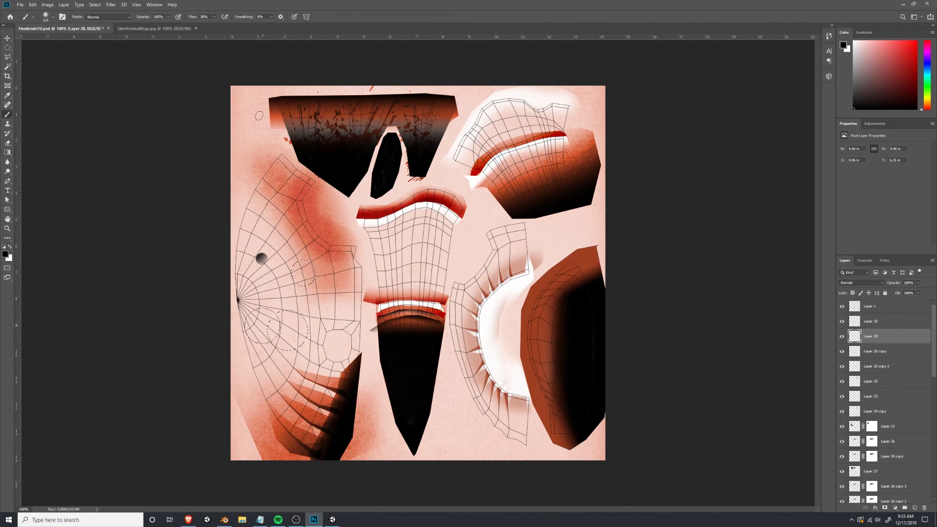
pyautogui.click(267, 333)
pyautogui.press(']')
pyautogui.press(']')
pyautogui.press(']')
pyautogui.click(252, 336)
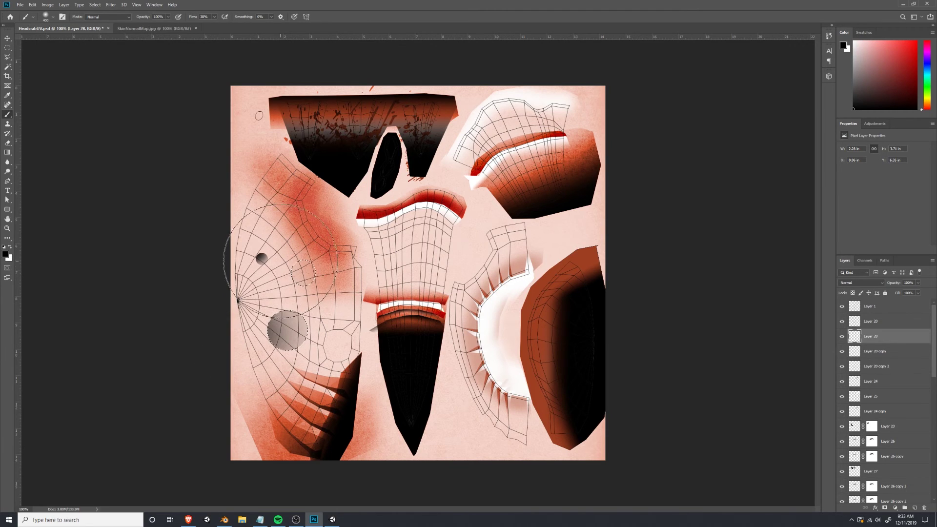
pyautogui.click(320, 246)
pyautogui.hotkey('ctrl', 'd')
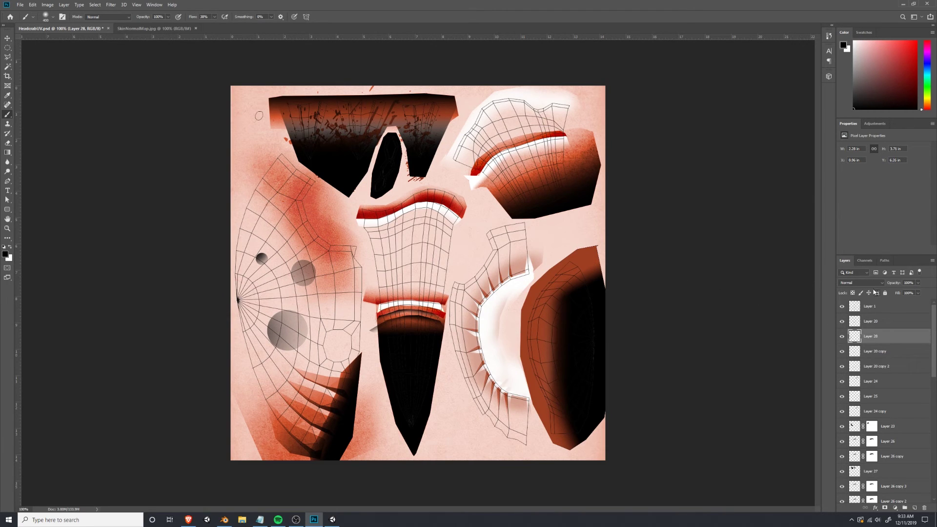
# Set Layer 28's blend mode to Overlay, save the file and view the headcrab's body from above in Unity.
pyautogui.click(862, 283)
pyautogui.click(856, 371)
pyautogui.hotkey('alt', 'Tab')
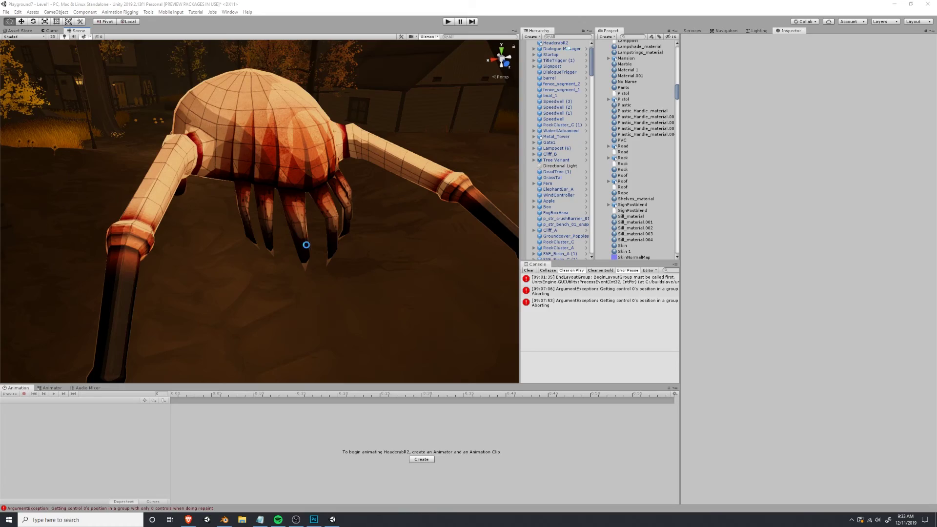
pyautogui.hotkey('alt', 'Tab')
pyautogui.hotkey('alt', 'Tab')
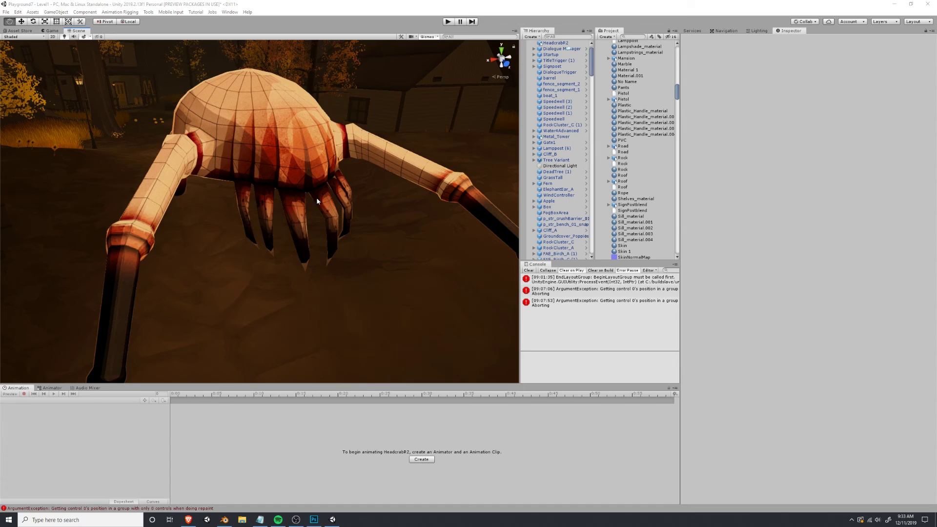
pyautogui.keyDown('alt'); pyautogui.moveTo(317, 199); pyautogui.dragTo(200, 236); pyautogui.keyUp('alt')
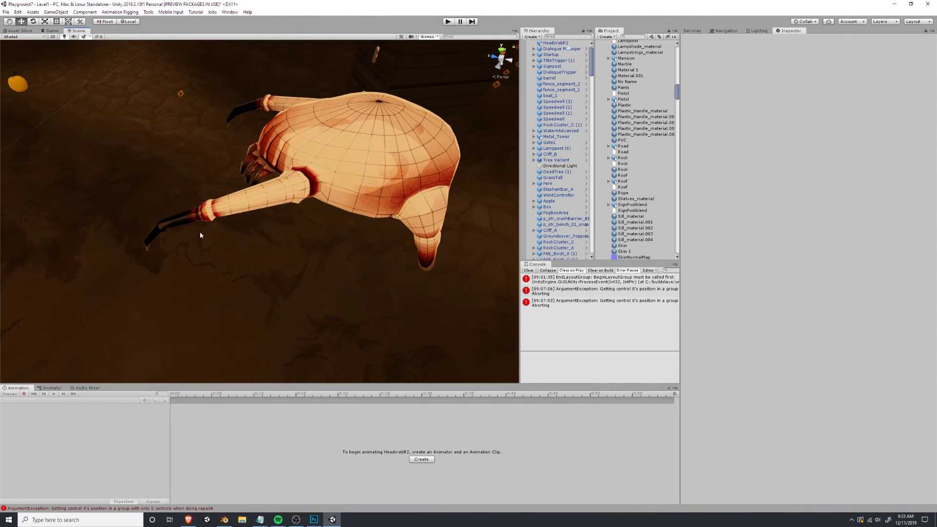
# Return to Photoshop, hide the UV wireframe on Layer 1 and save the texture.
pyautogui.hotkey('alt', 'Tab')
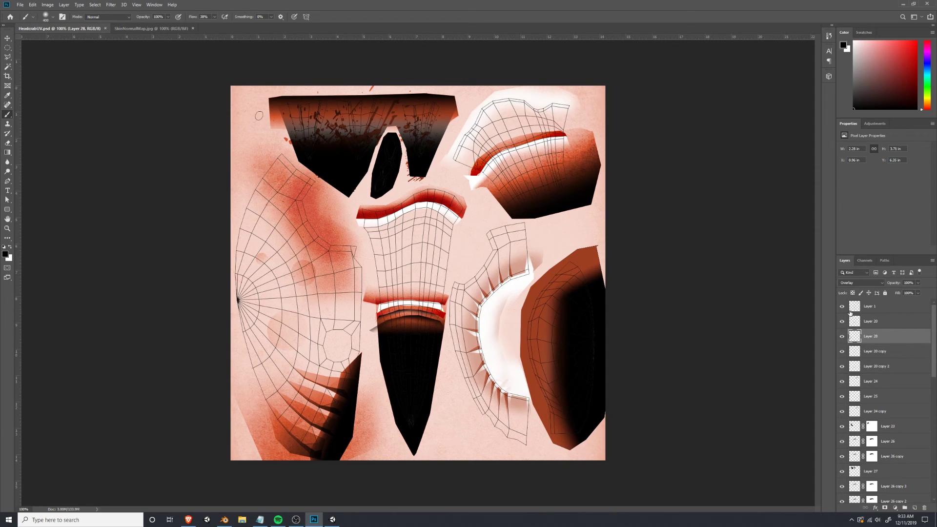
pyautogui.click(842, 307)
pyautogui.hotkey('ctrl', 's')
# Examine the headcrab without its wireframe in Unity, both close up and from a distance in the scene.
pyautogui.hotkey('alt', 'Tab')
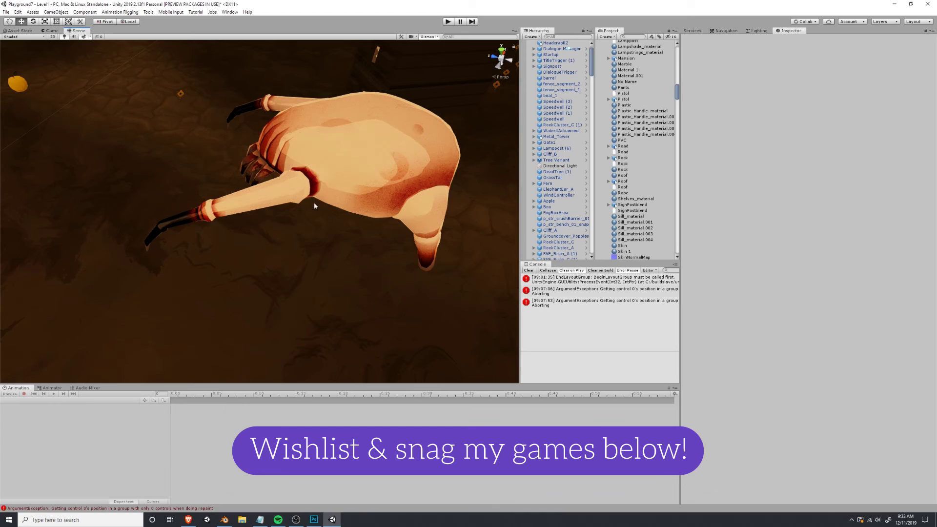
pyautogui.moveTo(314, 202); pyautogui.dragTo(339, 165, button='right')
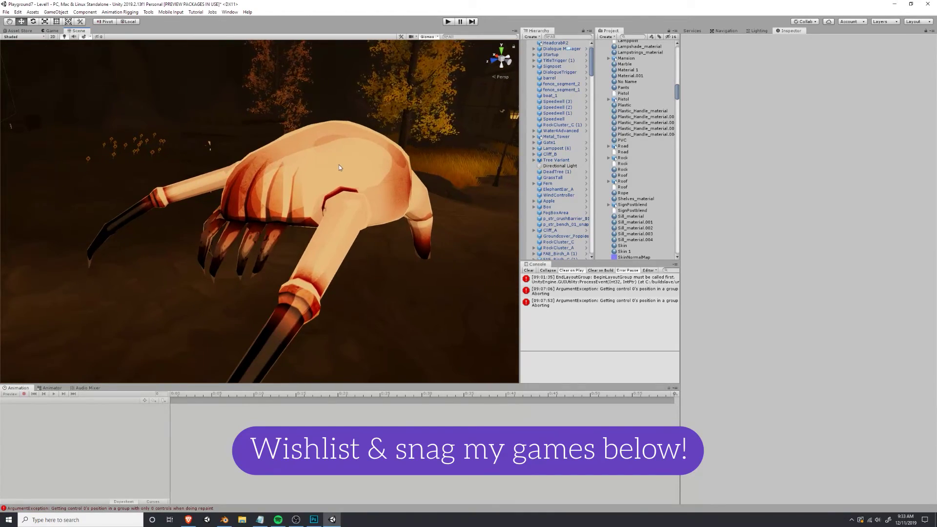
pyautogui.scroll(-10, 339, 165)
pyautogui.keyDown('alt'); pyautogui.moveTo(220, 289); pyautogui.dragTo(339, 249); pyautogui.keyUp('alt')
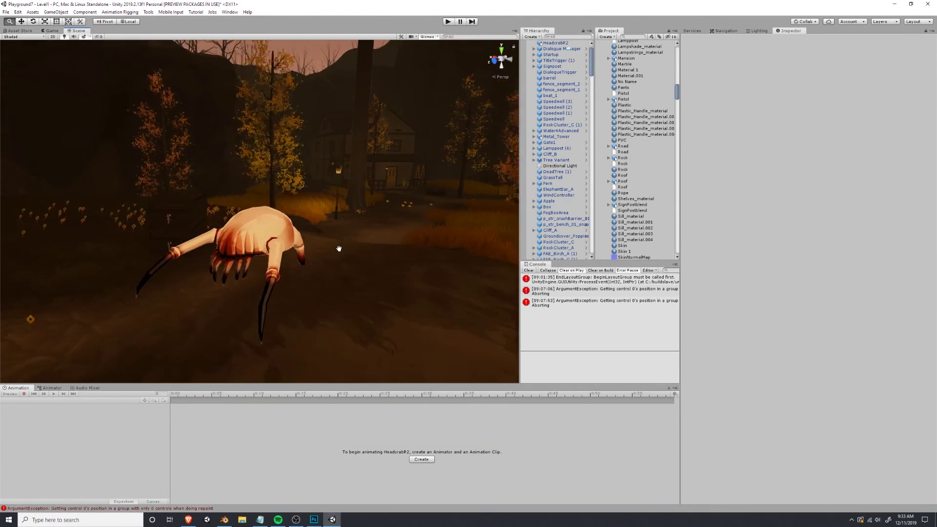
pyautogui.moveTo(339, 248); pyautogui.dragTo(380, 249, button='middle')
pyautogui.moveTo(380, 249); pyautogui.dragTo(507, 256, button='right')
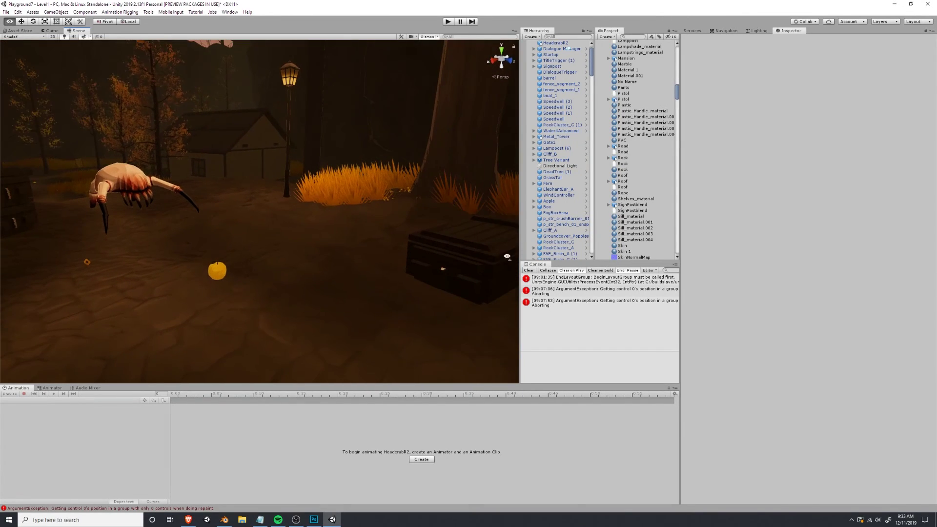
pyautogui.moveTo(220, 226); pyautogui.dragTo(279, 230, button='right')
pyautogui.scroll(5, 279, 227)
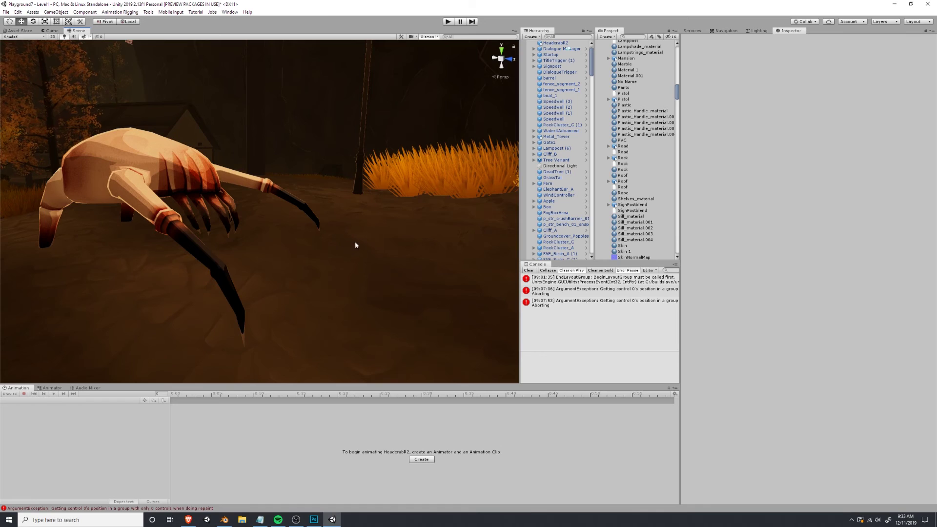
pyautogui.moveTo(355, 241); pyautogui.dragTo(299, 256, button='right')
# Switch to Blender and load HeadcrabUV.psd as the image behind the UV map in the UV Editing workspace.
pyautogui.hotkey('alt', 'Tab')
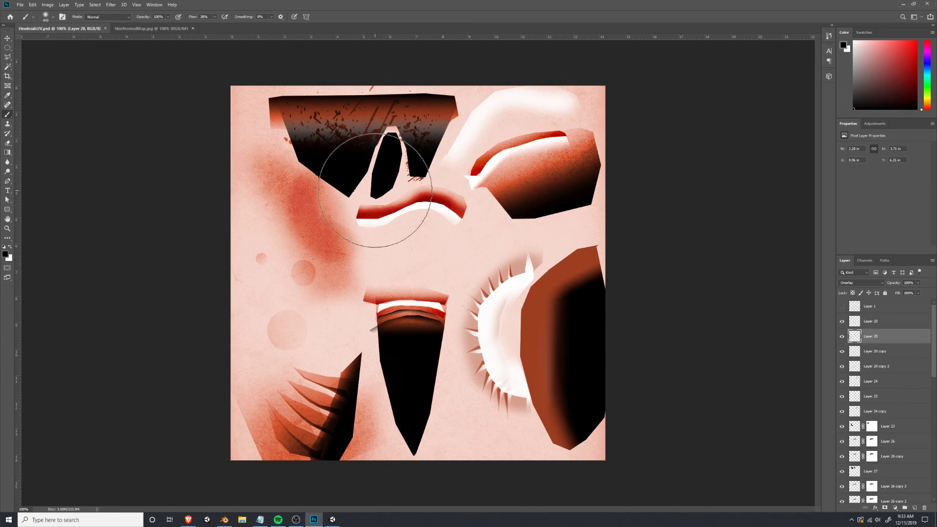
pyautogui.hotkey('alt', 'Tab')
pyautogui.hotkey('alt', 'Tab')
pyautogui.hotkey('alt', 'Tab')
pyautogui.hotkey('alt', 'Tab')
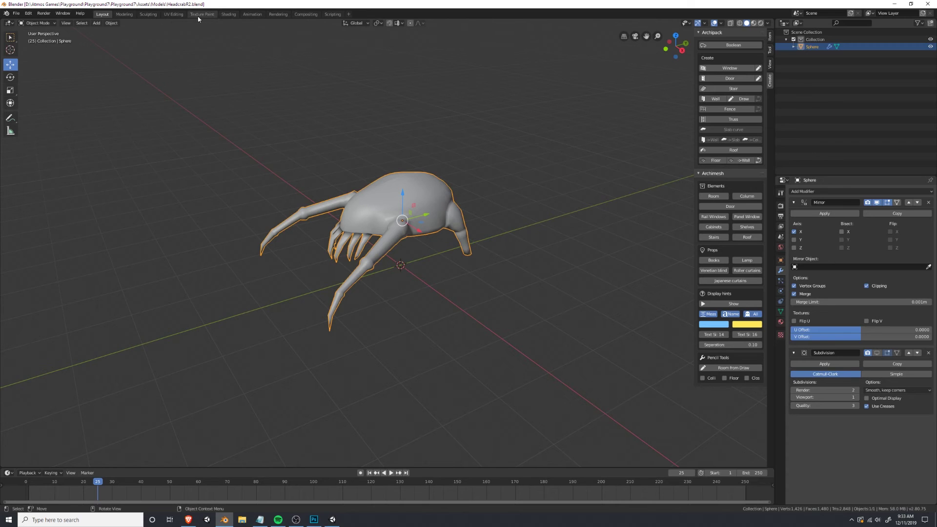
pyautogui.click(173, 14)
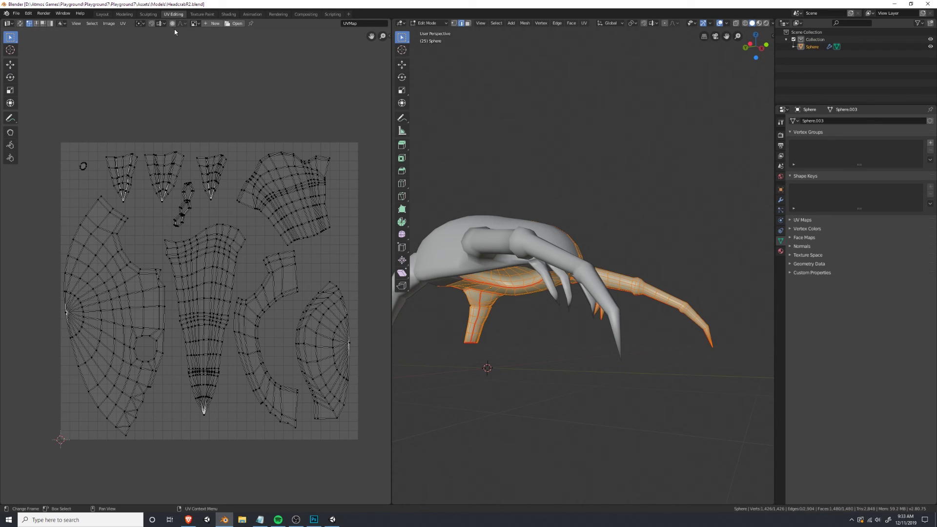
pyautogui.click(236, 23)
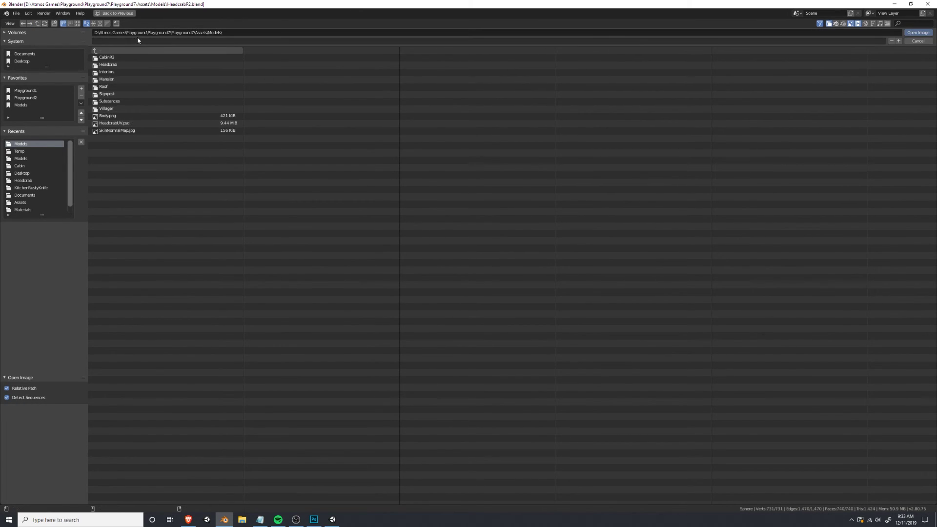
pyautogui.click(124, 126)
pyautogui.click(918, 32)
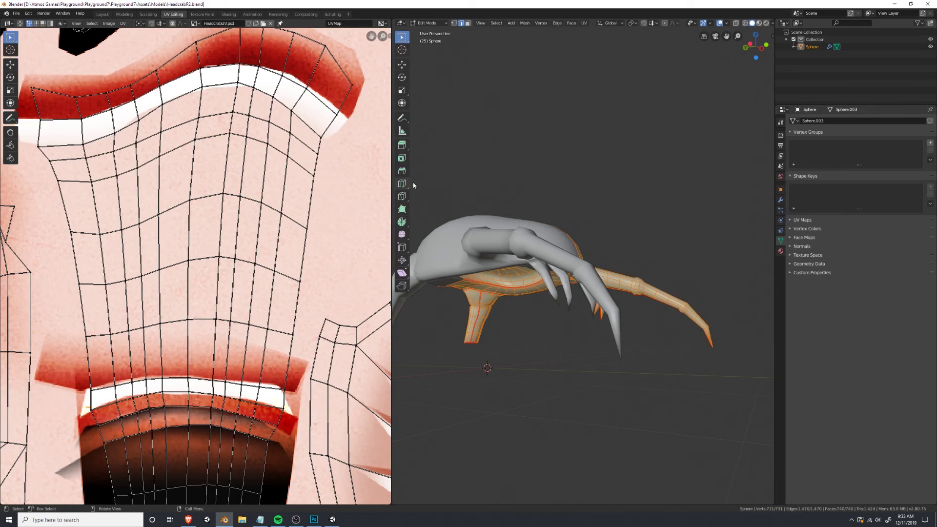
# Deselect the whole mesh and set the UV Editing workspace's 3D viewport to material preview shading.
pyautogui.rightClick(313, 235)
pyautogui.hotkey('alt', 'a')
pyautogui.click(761, 24)
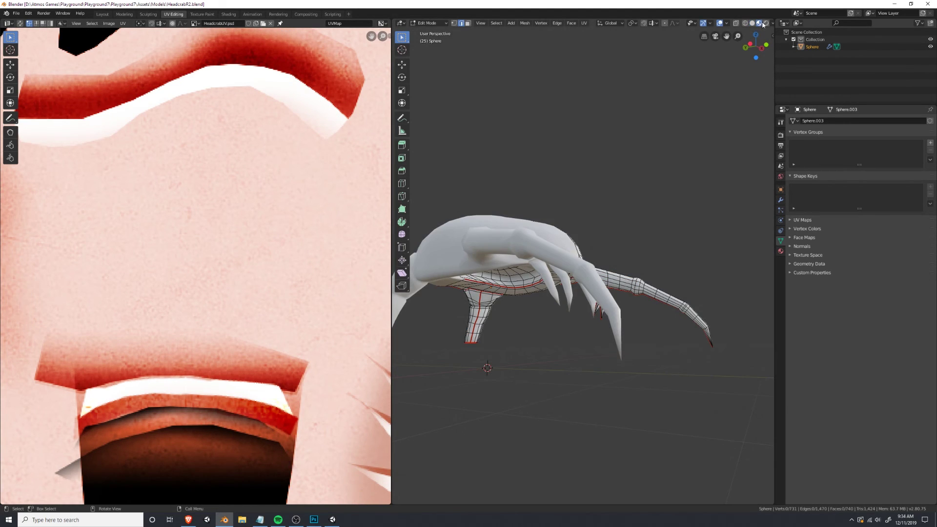
pyautogui.click(765, 23)
pyautogui.click(759, 23)
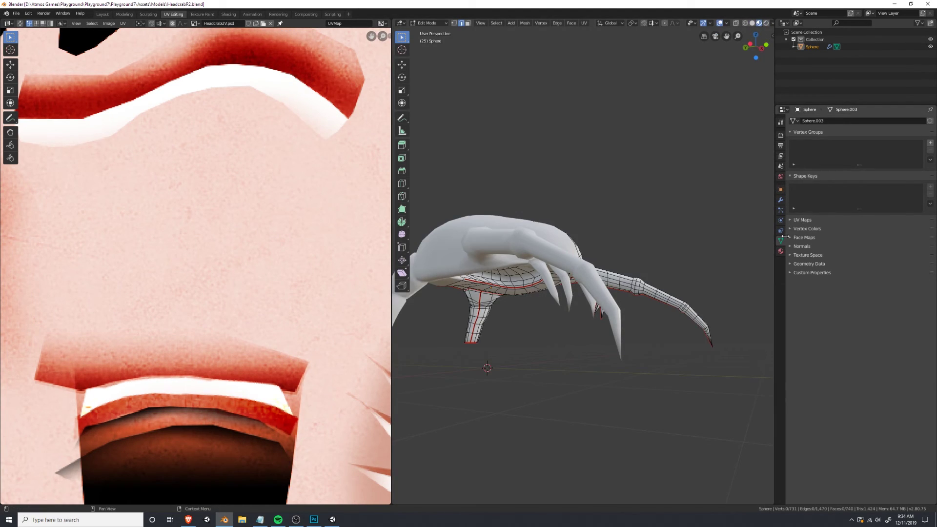
# Go back to the Layout workspace and give the headcrab object a material slot with a new material.
pyautogui.click(781, 252)
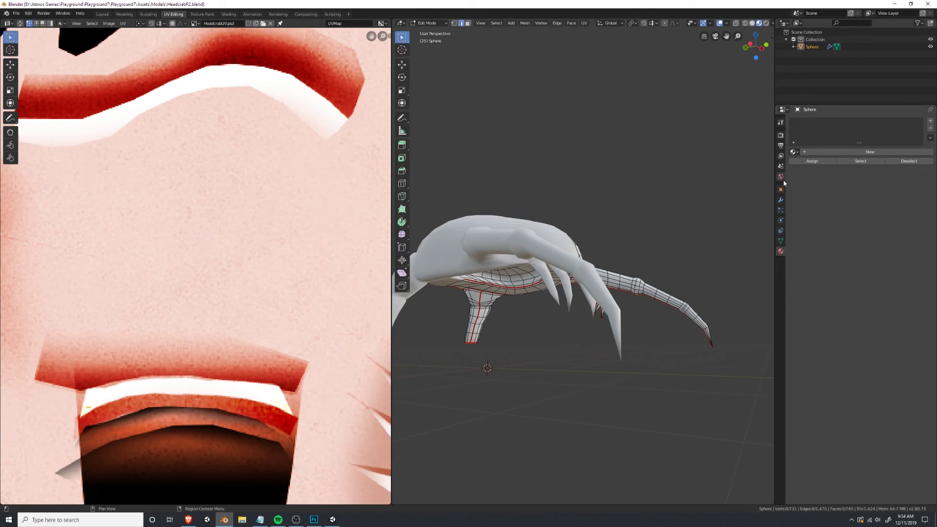
pyautogui.press('b')
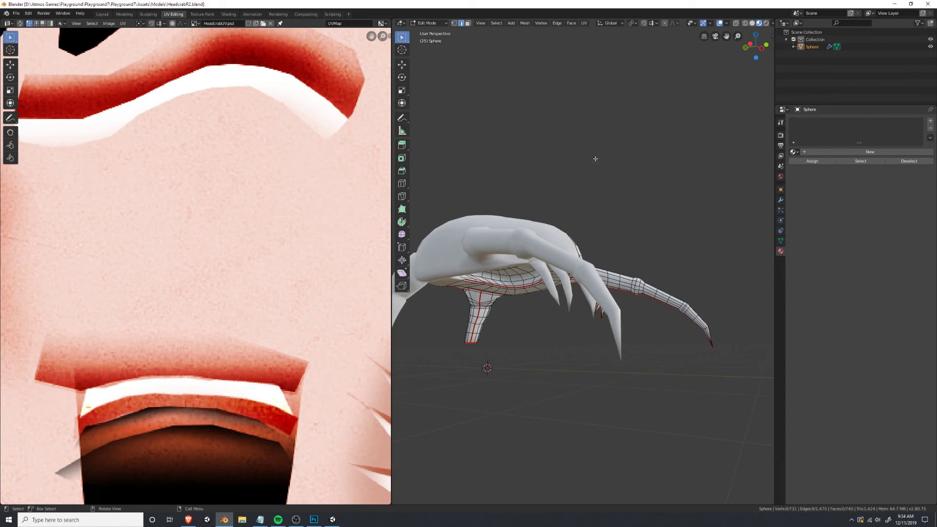
pyautogui.click(106, 15)
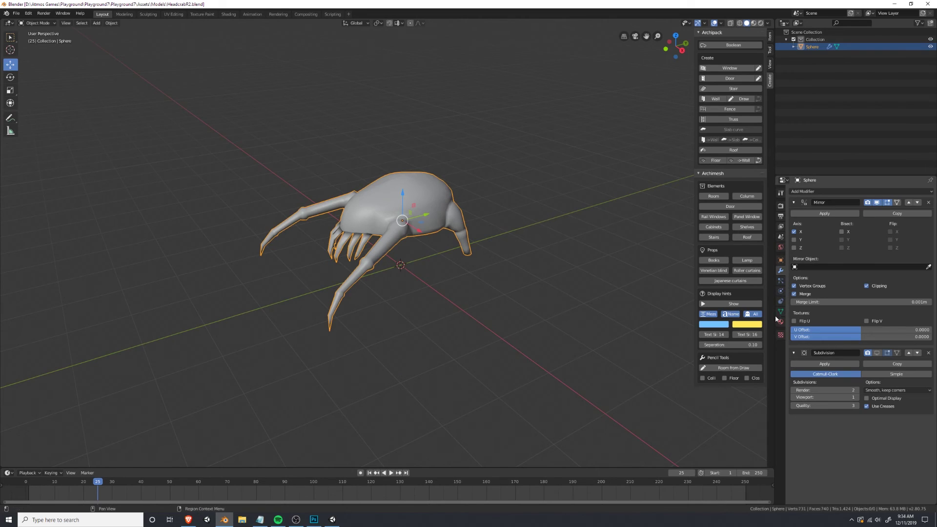
pyautogui.click(780, 335)
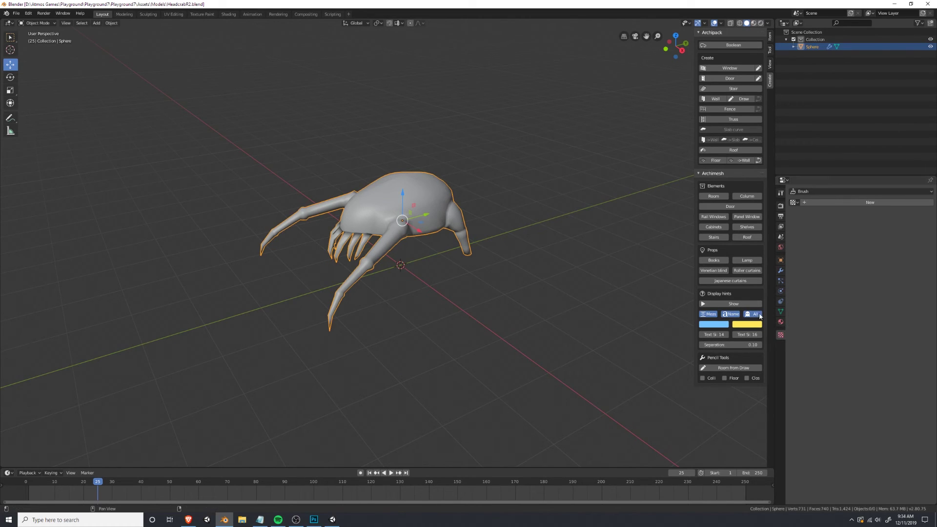
pyautogui.click(780, 322)
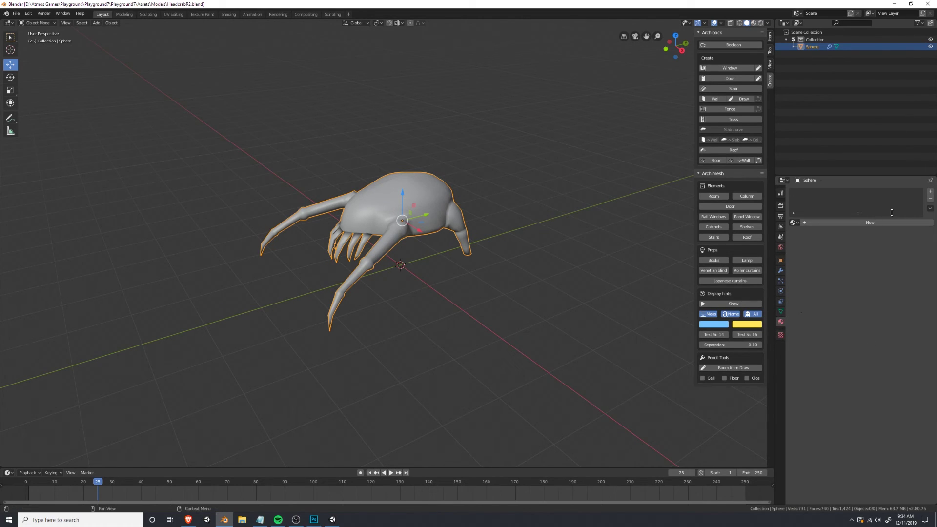
pyautogui.click(930, 192)
pyautogui.click(835, 223)
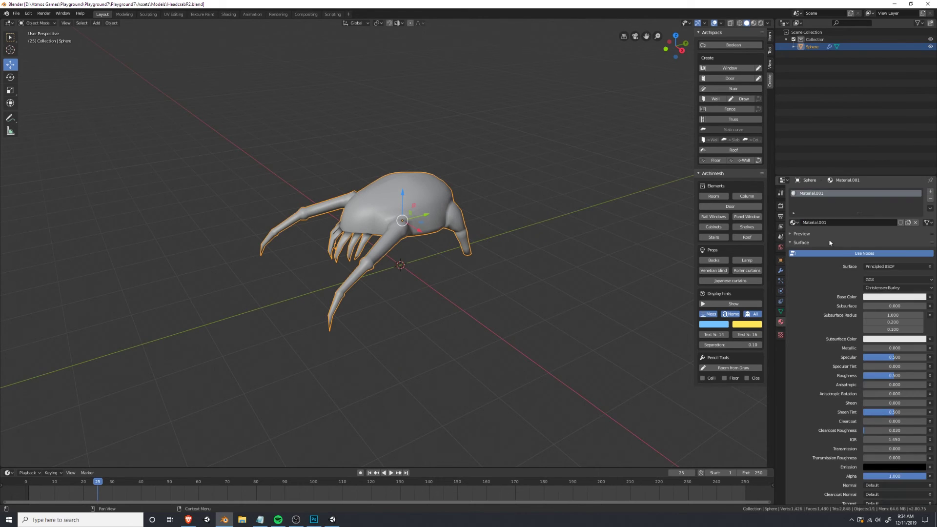
# Link the material's Base Color to an Image Texture using HeadcrabUV.psd.
pyautogui.click(930, 297)
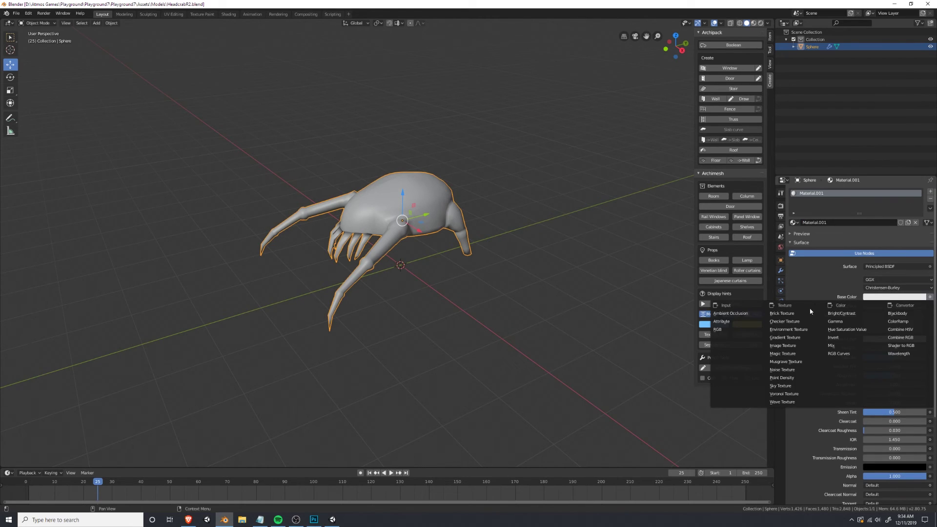
pyautogui.click(783, 345)
pyautogui.click(918, 308)
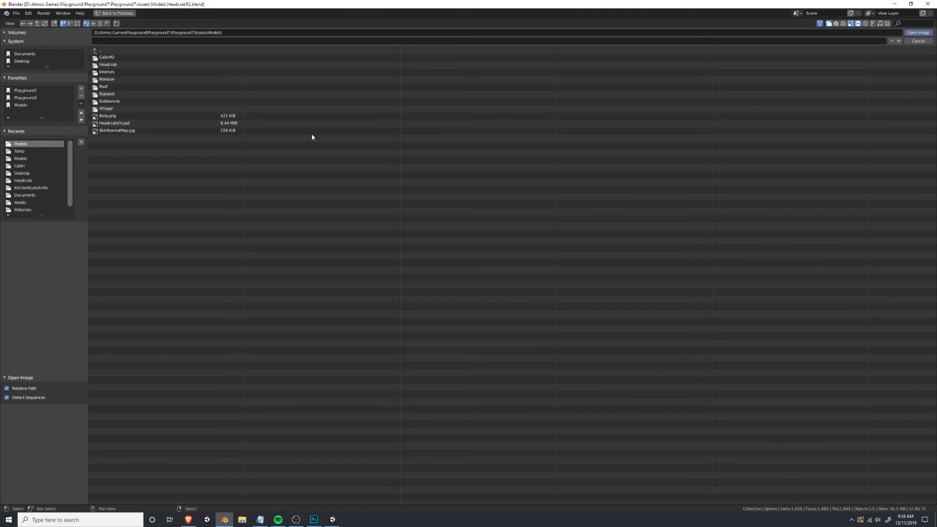
pyautogui.click(118, 123)
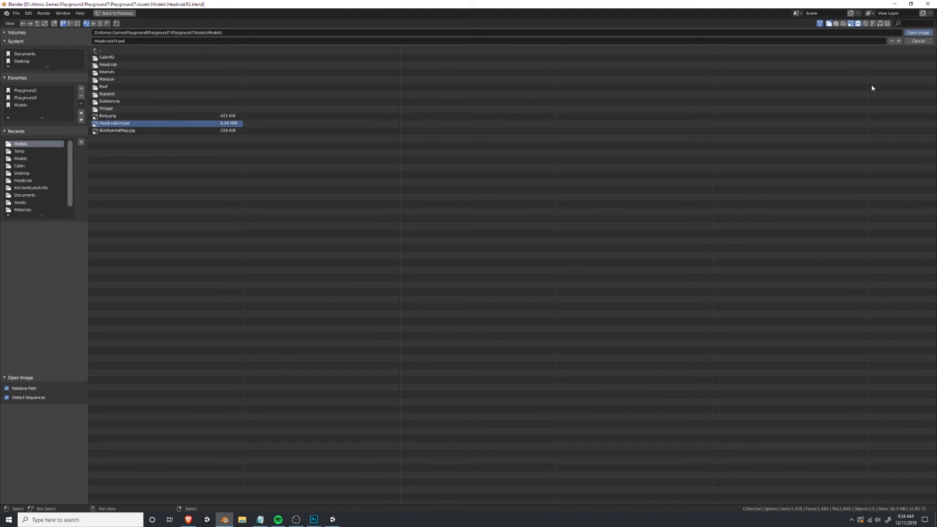
pyautogui.click(916, 34)
# Inspect the textured headcrab in material preview and rendered shading, leave it in material preview, and switch to Unity.
pyautogui.click(753, 24)
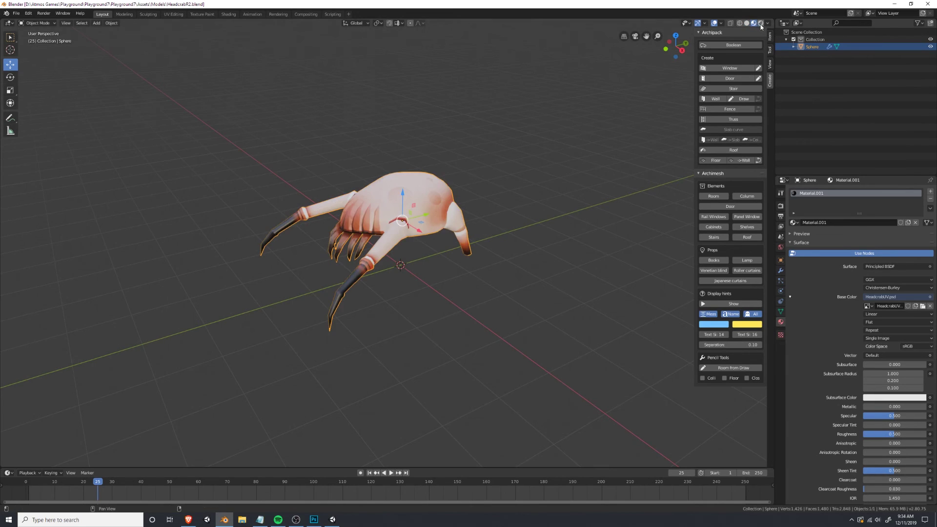
pyautogui.click(503, 153)
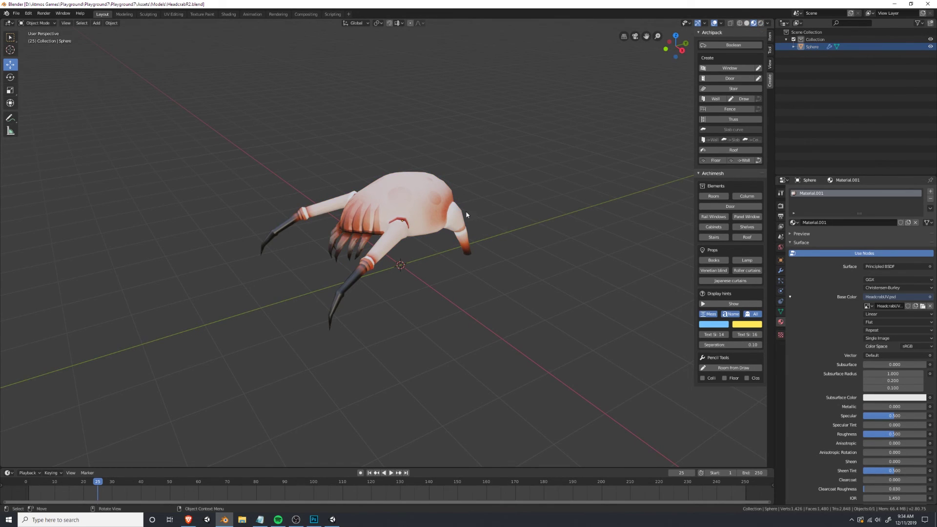
pyautogui.click(759, 23)
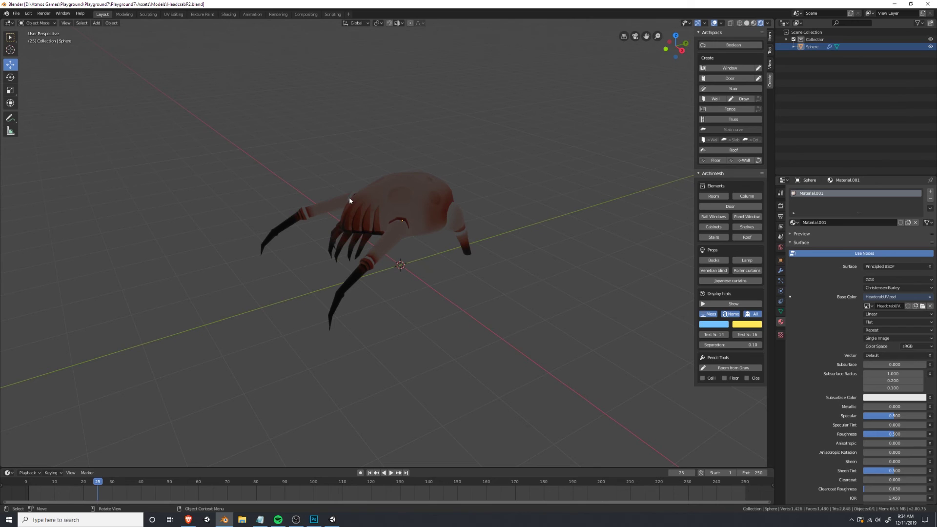
pyautogui.click(754, 24)
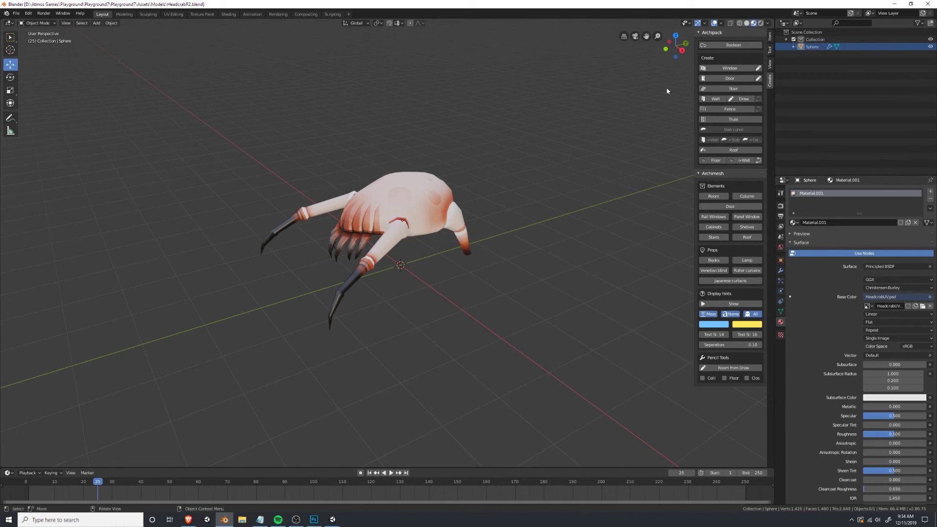
pyautogui.moveTo(440, 199); pyautogui.dragTo(501, 170, button='middle')
pyautogui.hotkey('alt', 'Tab')
pyautogui.hotkey('alt', 'Tab')
pyautogui.hotkey('alt', 'Tab')
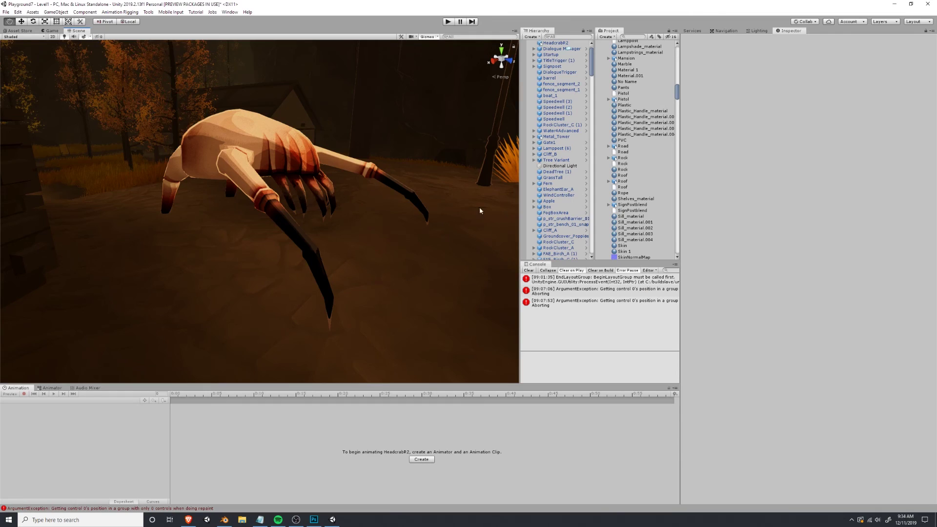
# Inspect the textured headcrab in the scene from several sides and select HeadcrabR2.
pyautogui.keyDown('alt'); pyautogui.moveTo(415, 184); pyautogui.dragTo(211, 179); pyautogui.keyUp('alt')
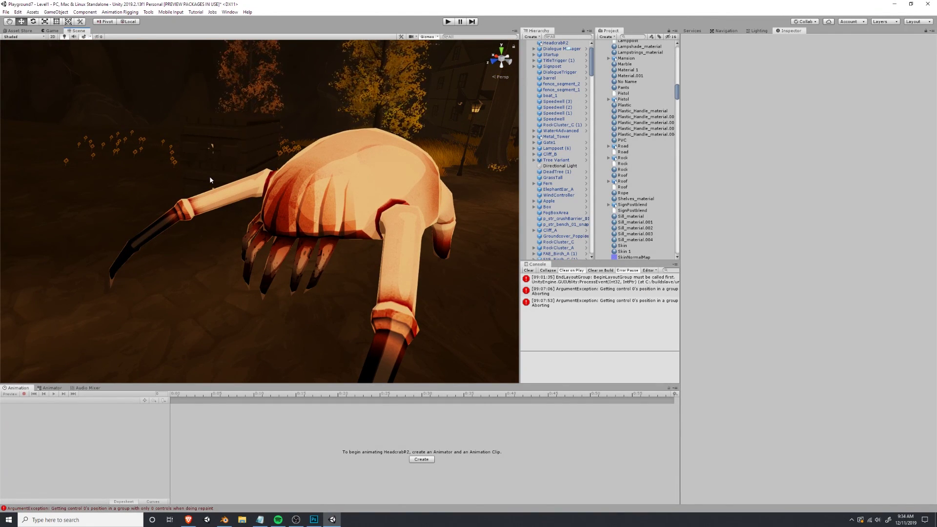
pyautogui.keyDown('alt'); pyautogui.moveTo(348, 210); pyautogui.dragTo(308, 224); pyautogui.keyUp('alt')
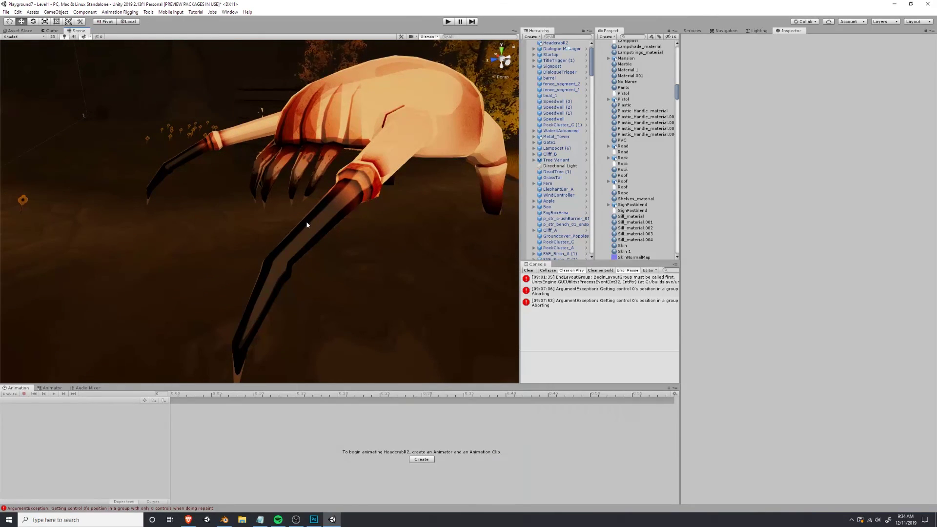
pyautogui.scroll(-2, 307, 225)
pyautogui.scroll(-3, 307, 225)
pyautogui.click(332, 166)
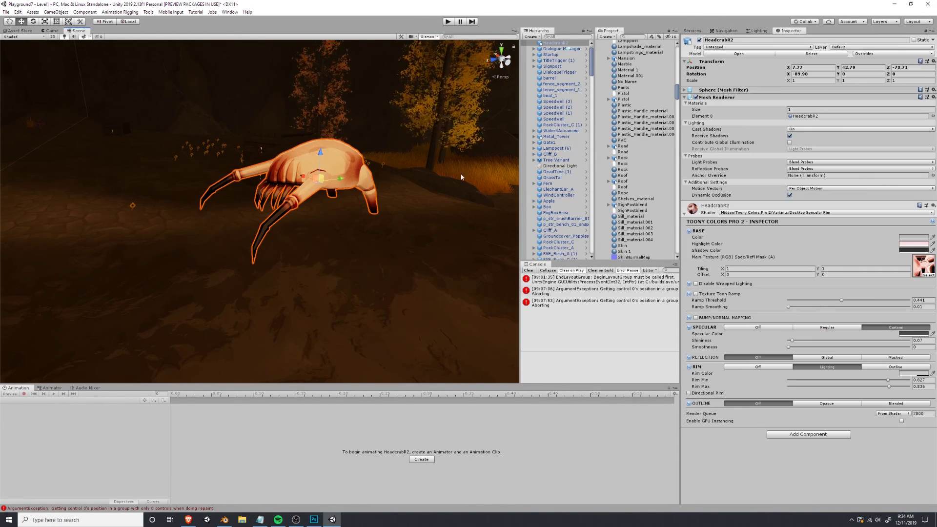
pyautogui.click(560, 49)
pyautogui.click(556, 43)
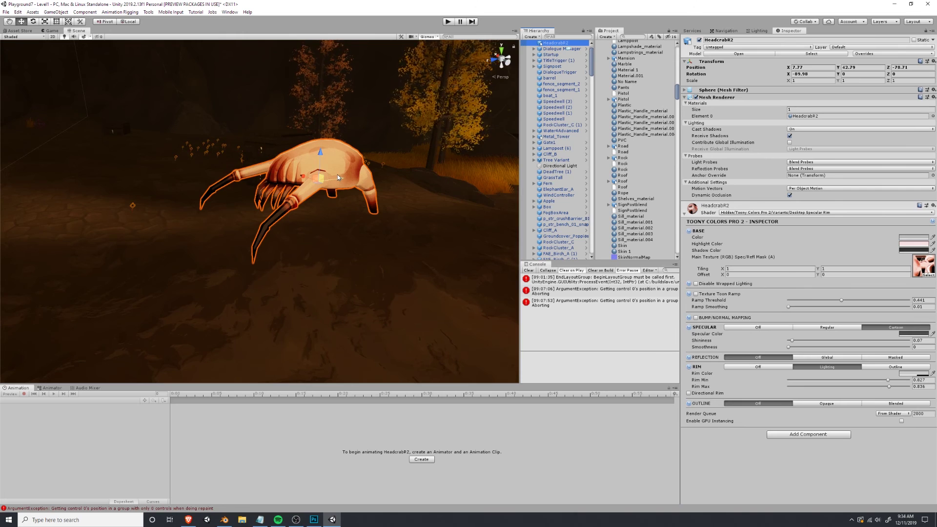
# Turn off the Scene view's effects and toggle its scene lighting to see the whole level around the headcrab.
pyautogui.scroll(5, 337, 174)
pyautogui.scroll(-5, 336, 177)
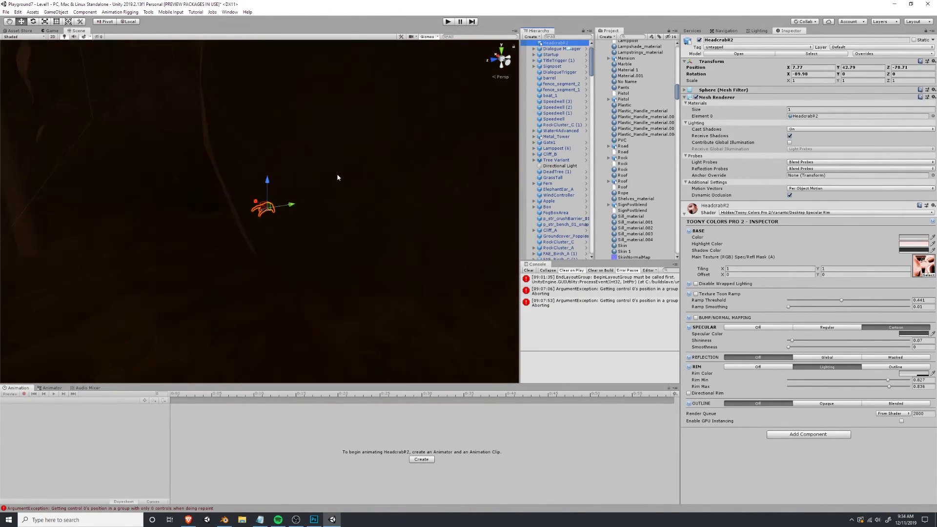
pyautogui.moveTo(244, 164); pyautogui.dragTo(315, 229, button='right')
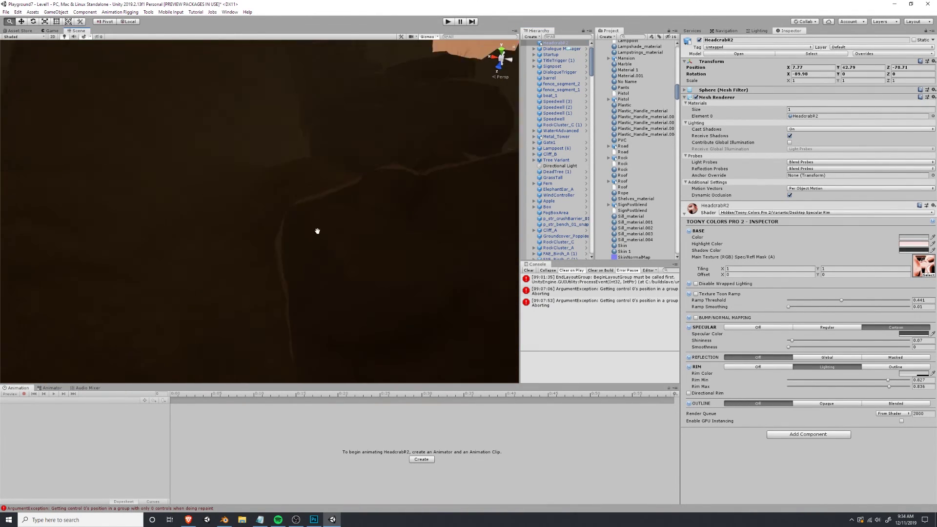
pyautogui.moveTo(315, 230); pyautogui.dragTo(424, 294, button='middle')
pyautogui.moveTo(424, 293); pyautogui.dragTo(287, 274, button='right')
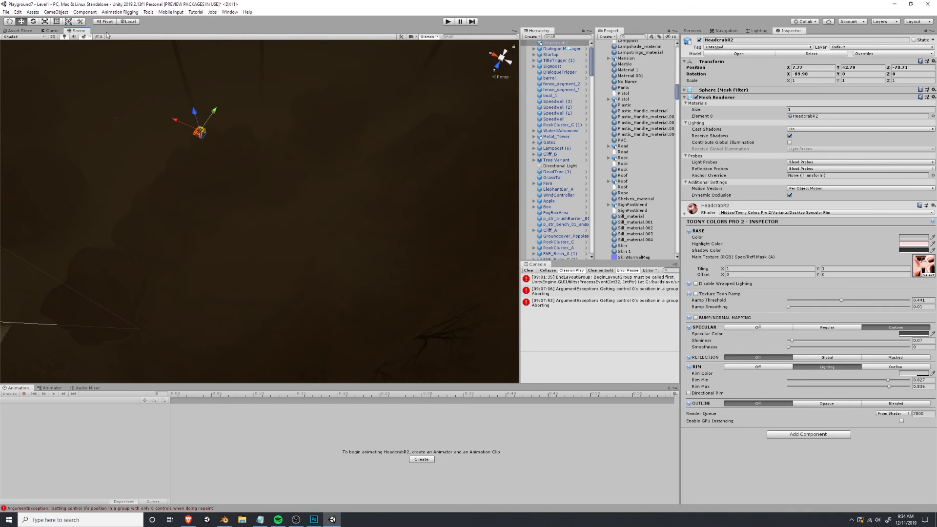
pyautogui.click(82, 36)
pyautogui.click(64, 36)
pyautogui.moveTo(193, 170); pyautogui.dragTo(198, 192, button='right')
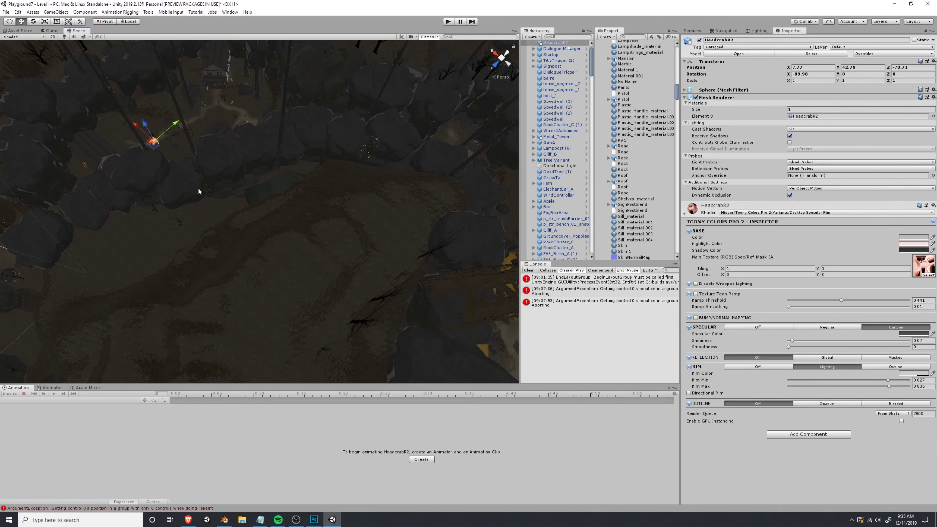
# Move the headcrab across the level to beside the house by the dock, at about X -194.3, Y 42.8, Z -115.1.
pyautogui.moveTo(391, 242); pyautogui.dragTo(410, 273)
pyautogui.moveTo(353, 293); pyautogui.dragTo(195, 207, button='middle')
pyautogui.moveTo(187, 217); pyautogui.dragTo(268, 202)
pyautogui.moveTo(294, 288); pyautogui.dragTo(285, 230, button='middle')
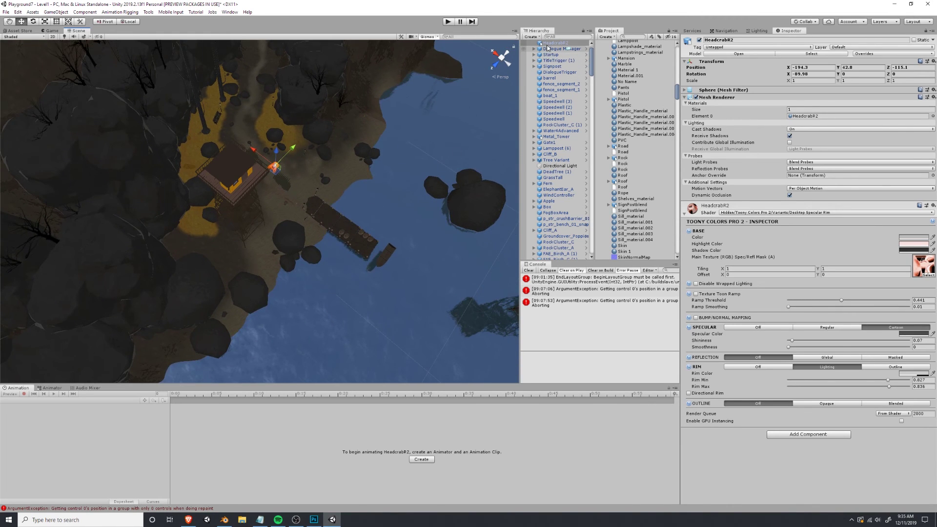
# Lower the headcrab towards the path at about Y 28.17, Z -121.81, and scale it uniformly to about 0.296.
pyautogui.doubleClick(550, 43)
pyautogui.moveTo(274, 259); pyautogui.dragTo(273, 214, button='right')
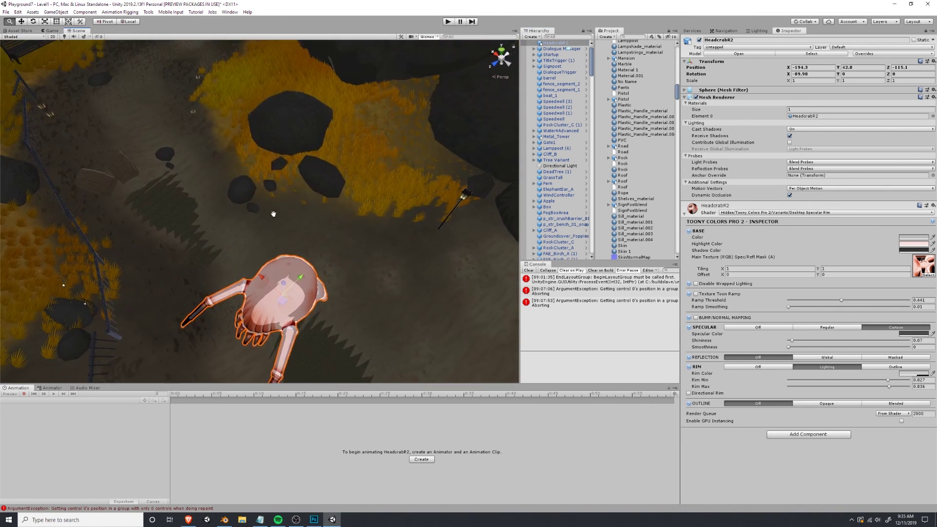
pyautogui.moveTo(273, 214); pyautogui.dragTo(356, 10, button='middle')
pyautogui.moveTo(360, 52); pyautogui.dragTo(285, 393)
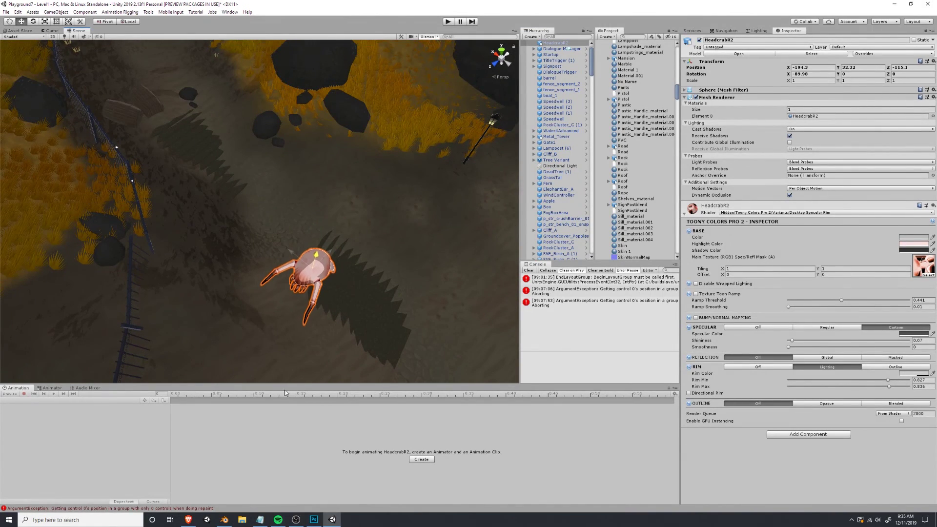
pyautogui.moveTo(316, 254); pyautogui.dragTo(433, 202)
pyautogui.moveTo(356, 207); pyautogui.dragTo(266, 208)
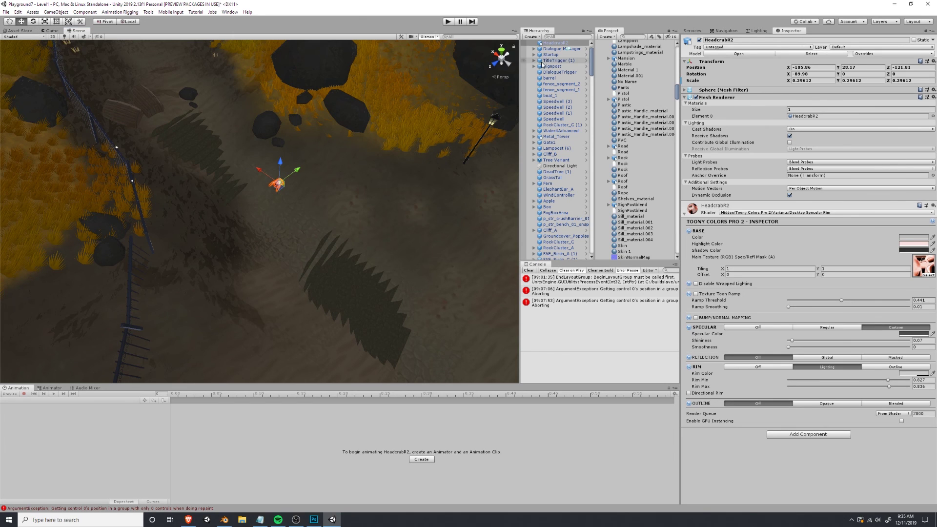
# Settle the headcrab on the ground at about Y 27.7, Z -121.03, and tilt it to an X rotation of about -77.9.
pyautogui.doubleClick(555, 43)
pyautogui.moveTo(274, 196); pyautogui.dragTo(198, 271)
pyautogui.keyDown('alt'); pyautogui.moveTo(251, 255); pyautogui.dragTo(181, 214); pyautogui.keyUp('alt')
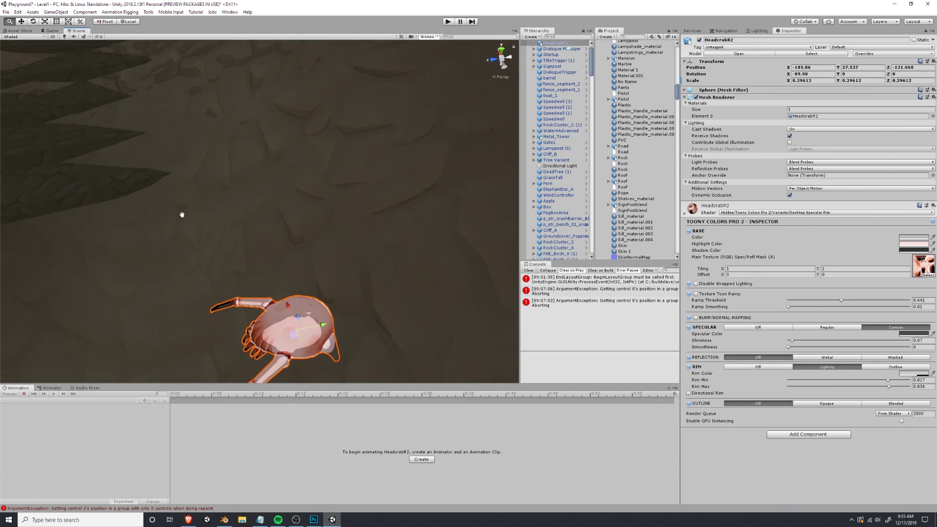
pyautogui.moveTo(182, 214); pyautogui.dragTo(168, 63, button='middle')
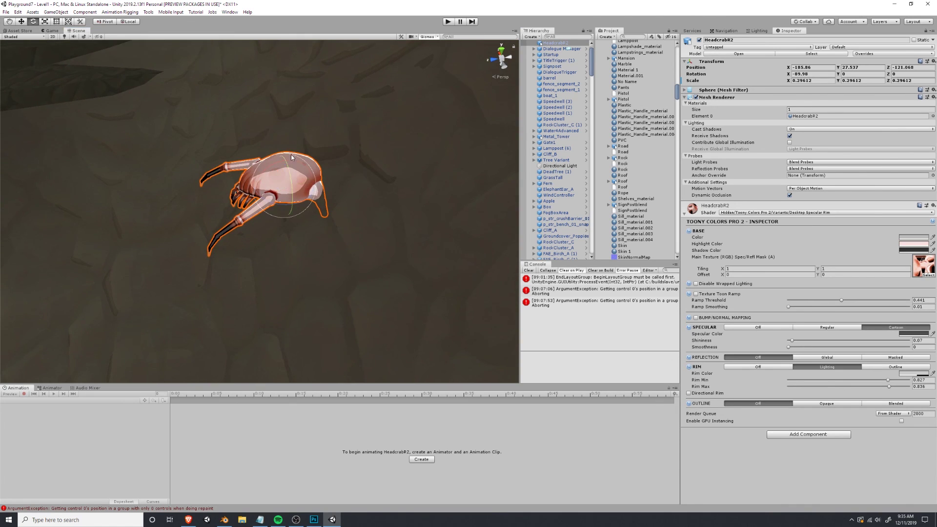
pyautogui.moveTo(292, 157)
pyautogui.mouseDown()
pyautogui.moveTo(273, 149)
pyautogui.moveTo(279, 159)
pyautogui.moveTo(276, 146)
pyautogui.mouseUp()
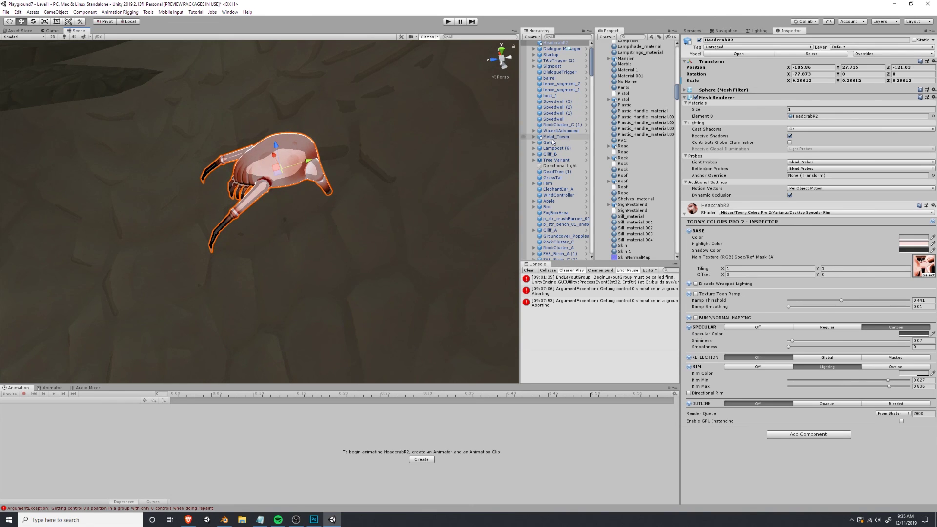
# Select PlayerUI, run the level in the Game view and walk around the headcrab to check it in play.
pyautogui.scroll(1, 590, 50)
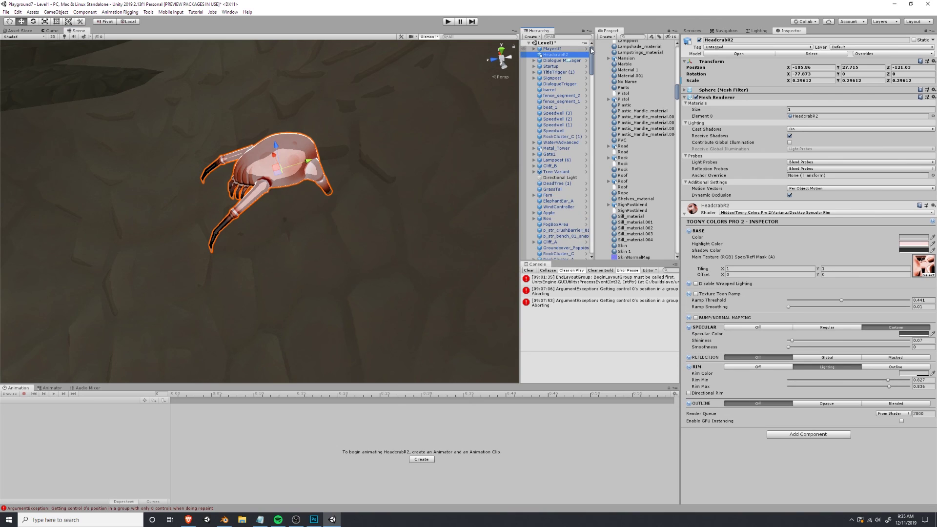
pyautogui.doubleClick(552, 49)
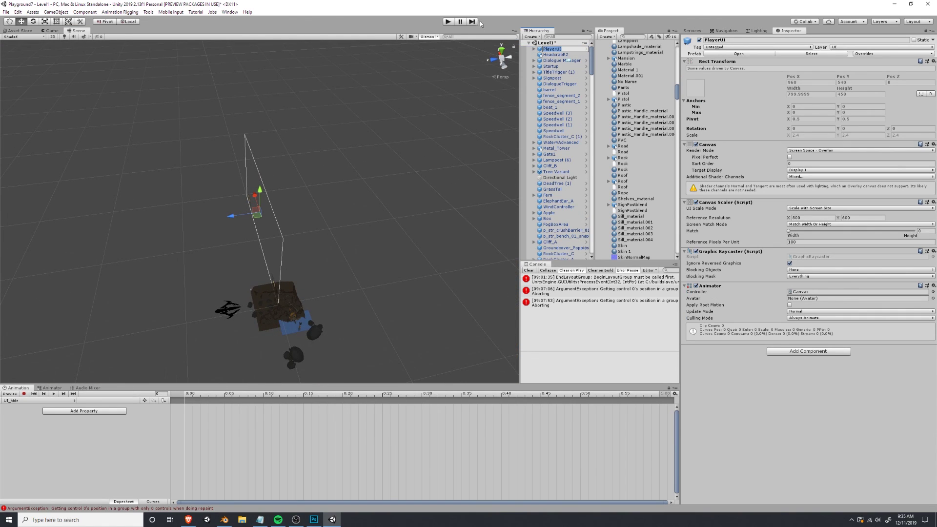
pyautogui.click(64, 31)
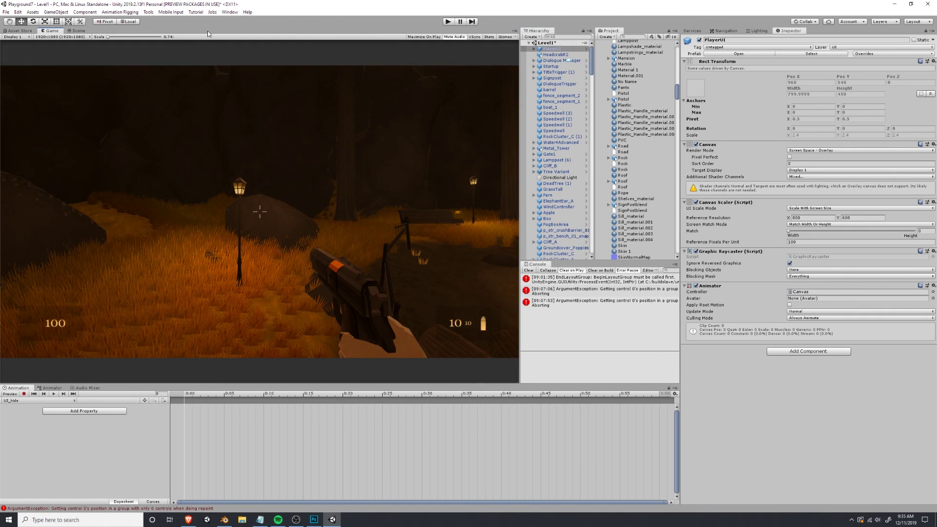
pyautogui.click(448, 22)
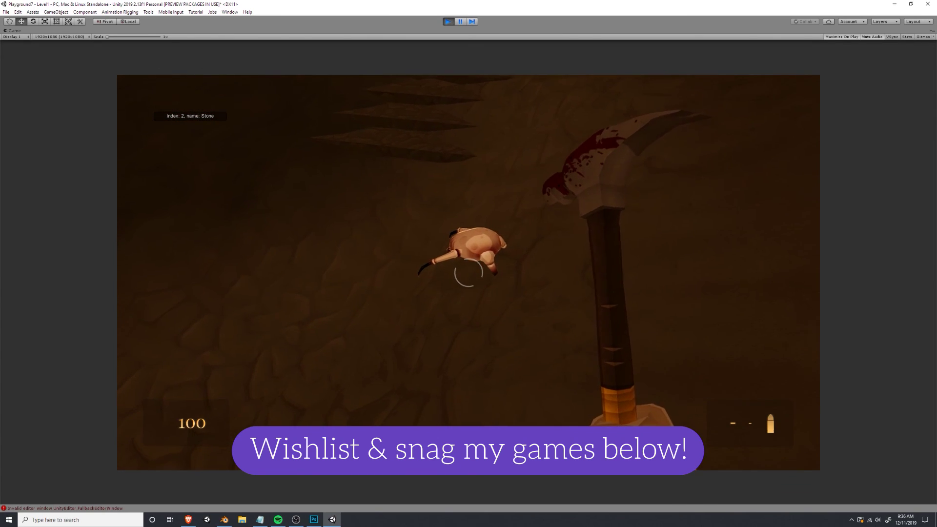
pyautogui.press('w')
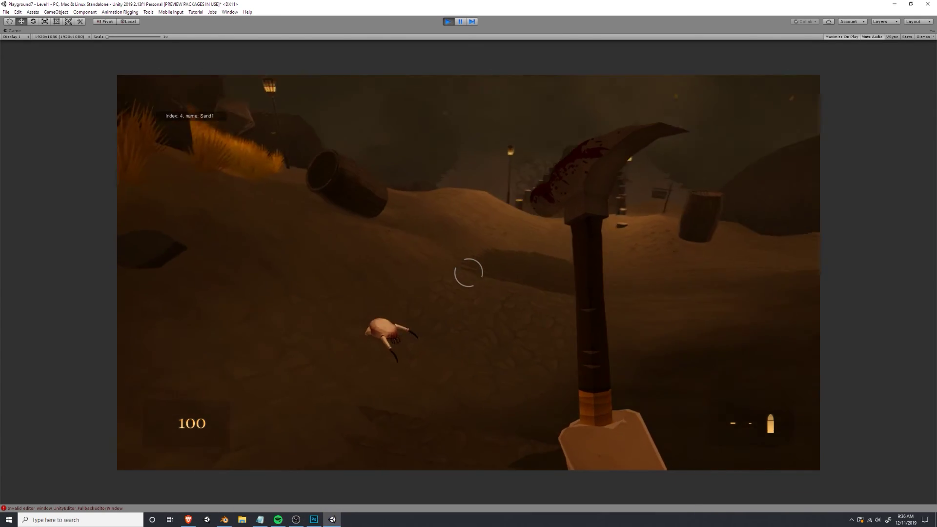
pyautogui.press('w')
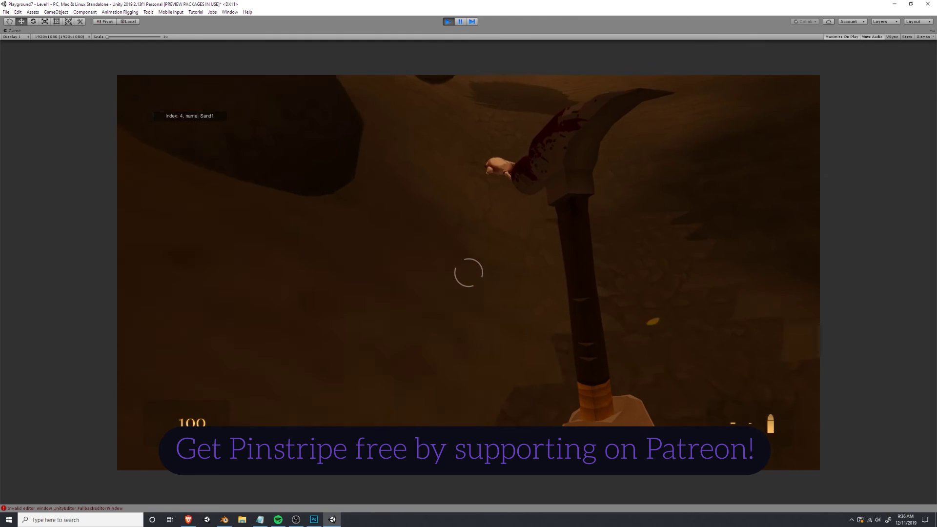